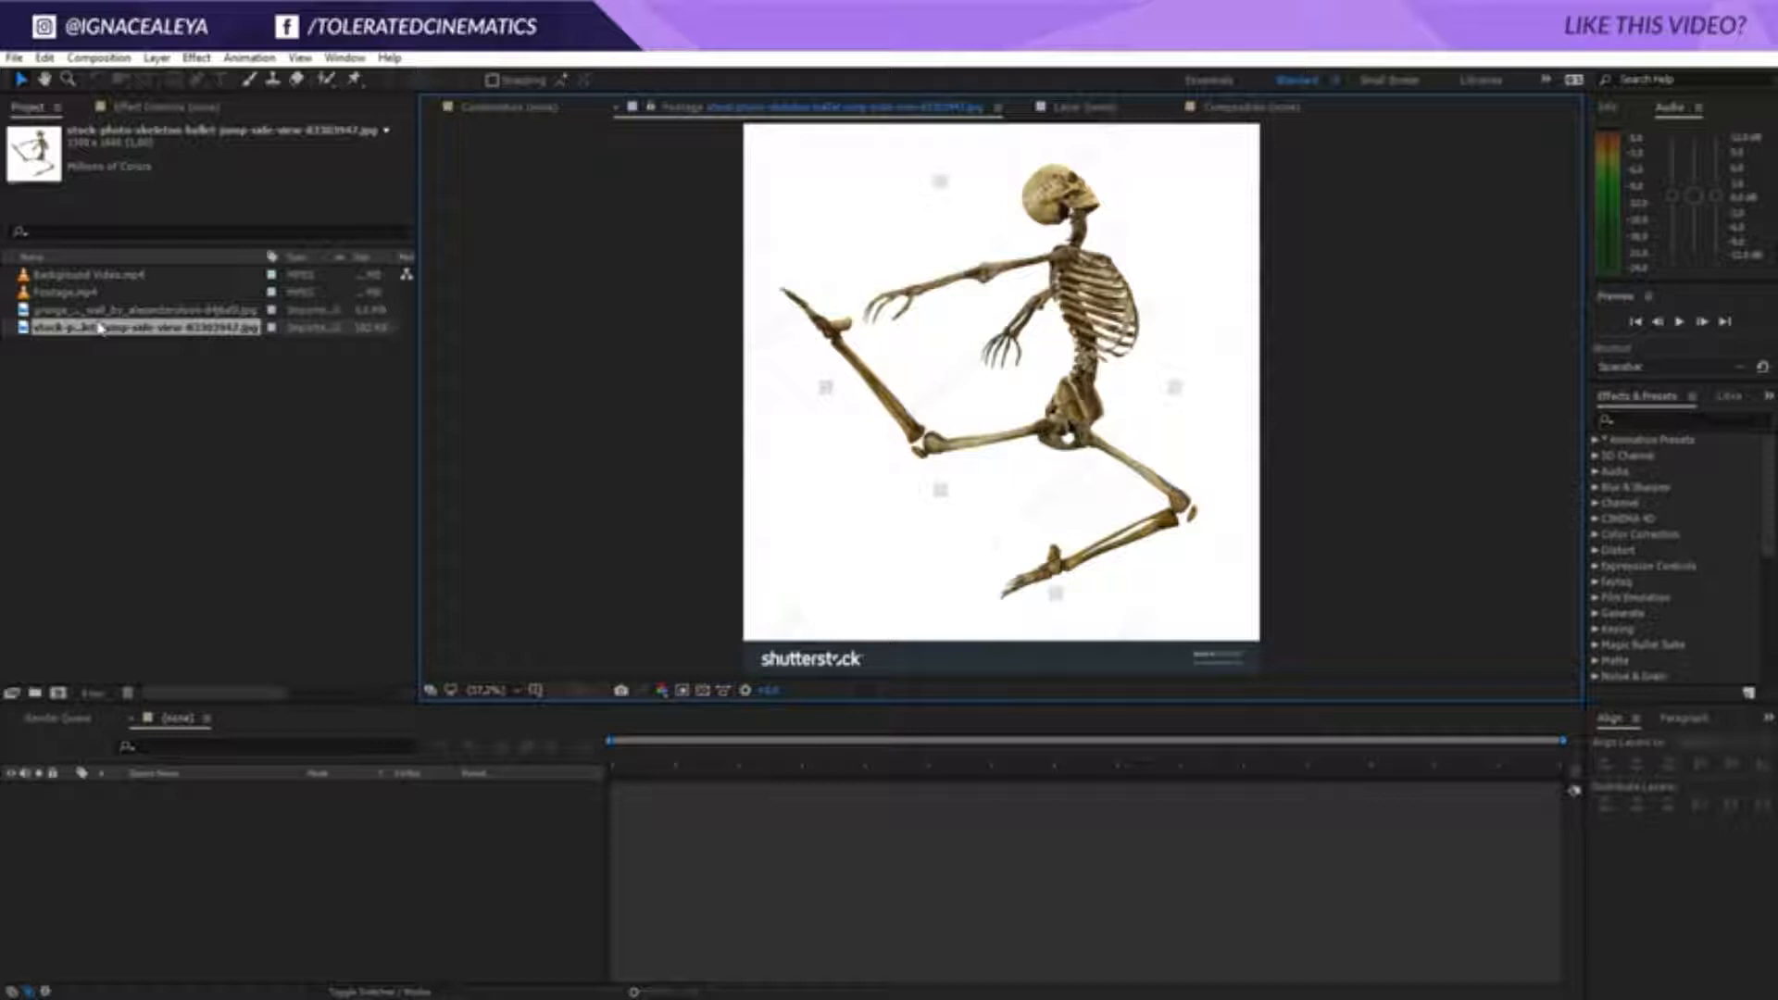
Preview the grunge crack wall image and inspect the two video clips in the project
{"action": "double_click", "coordinate": [111, 311]}
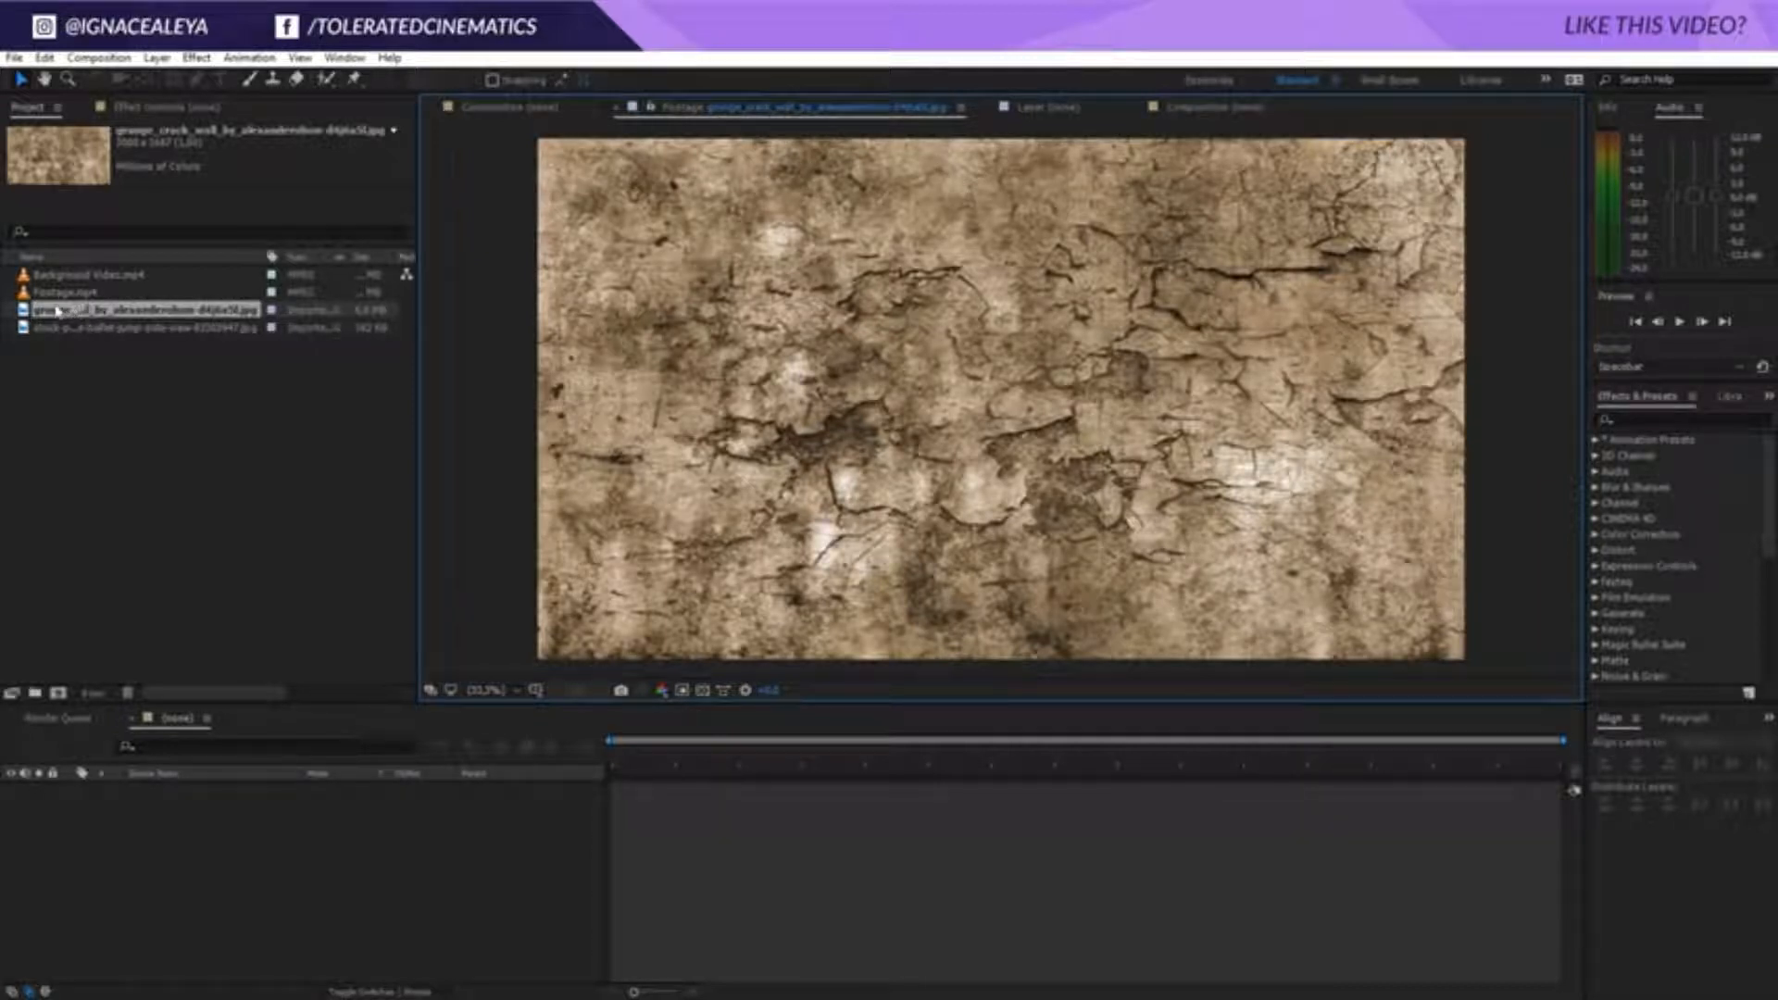
{"action": "left_click", "coordinate": [74, 295]}
{"action": "left_click", "coordinate": [90, 280]}
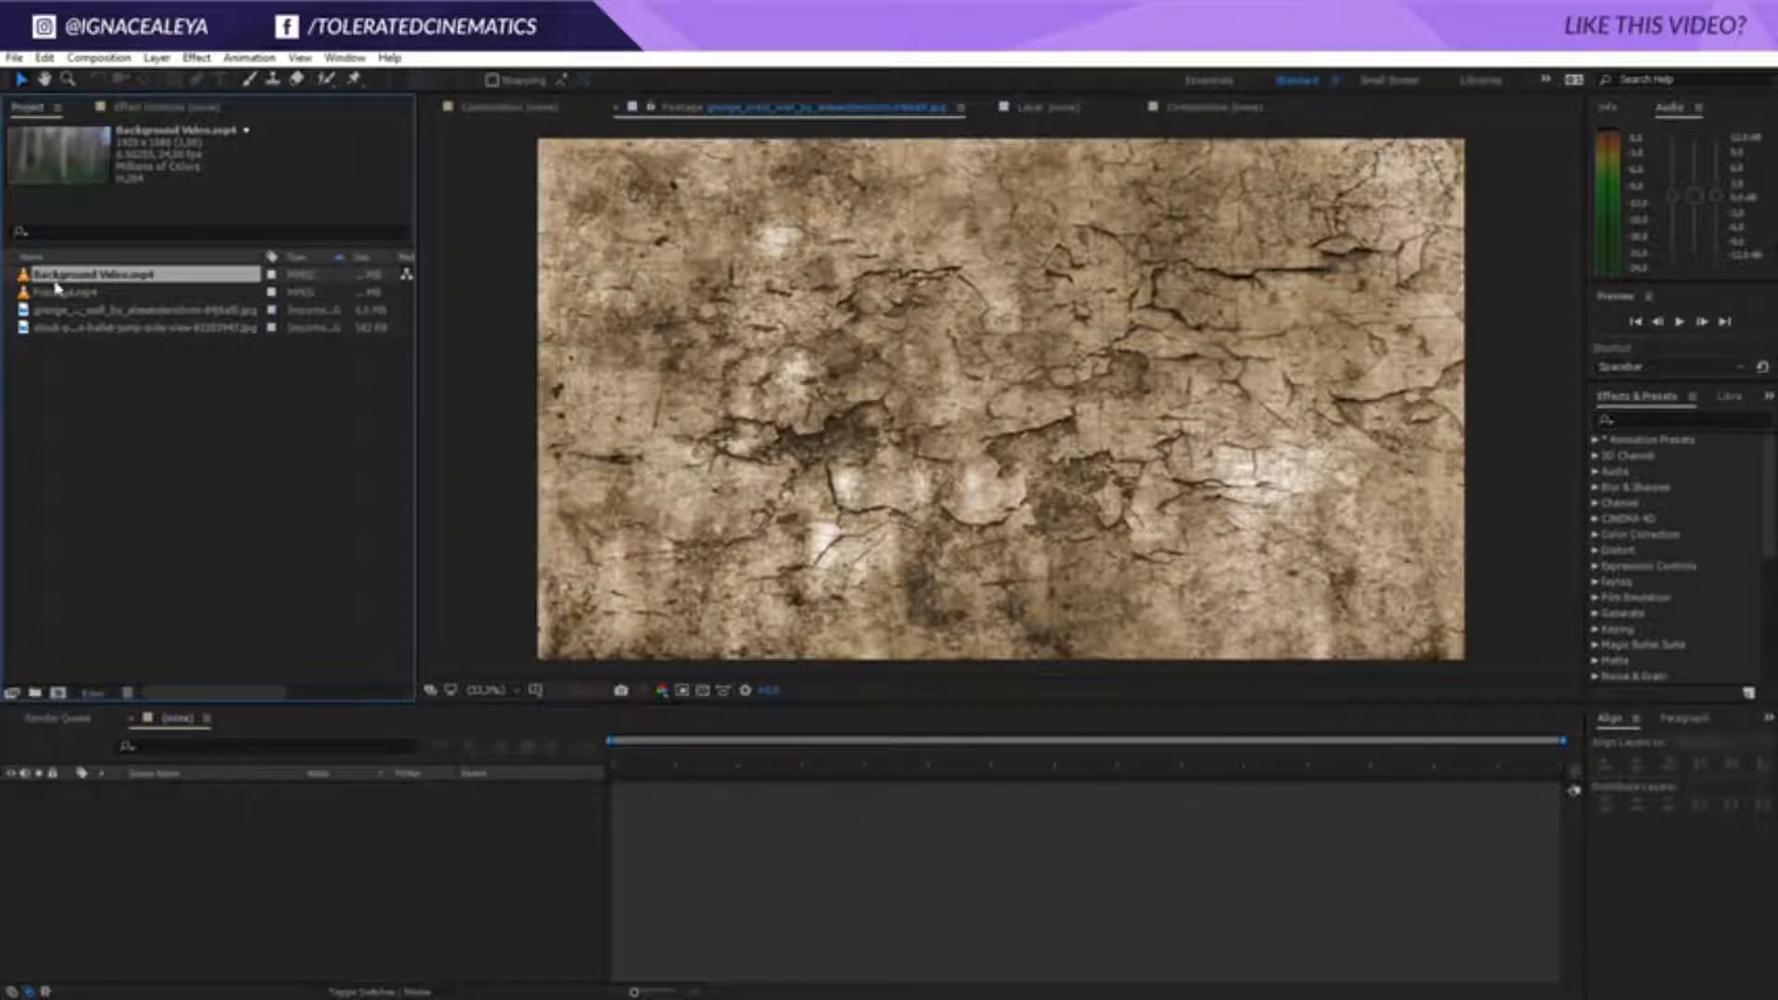
Create a composition from Background Video.mp4 and rename it "Main Comp"
{"action": "left_click_drag", "start_coordinate": [74, 283], "coordinate": [61, 700]}
{"action": "right_click", "coordinate": [220, 838]}
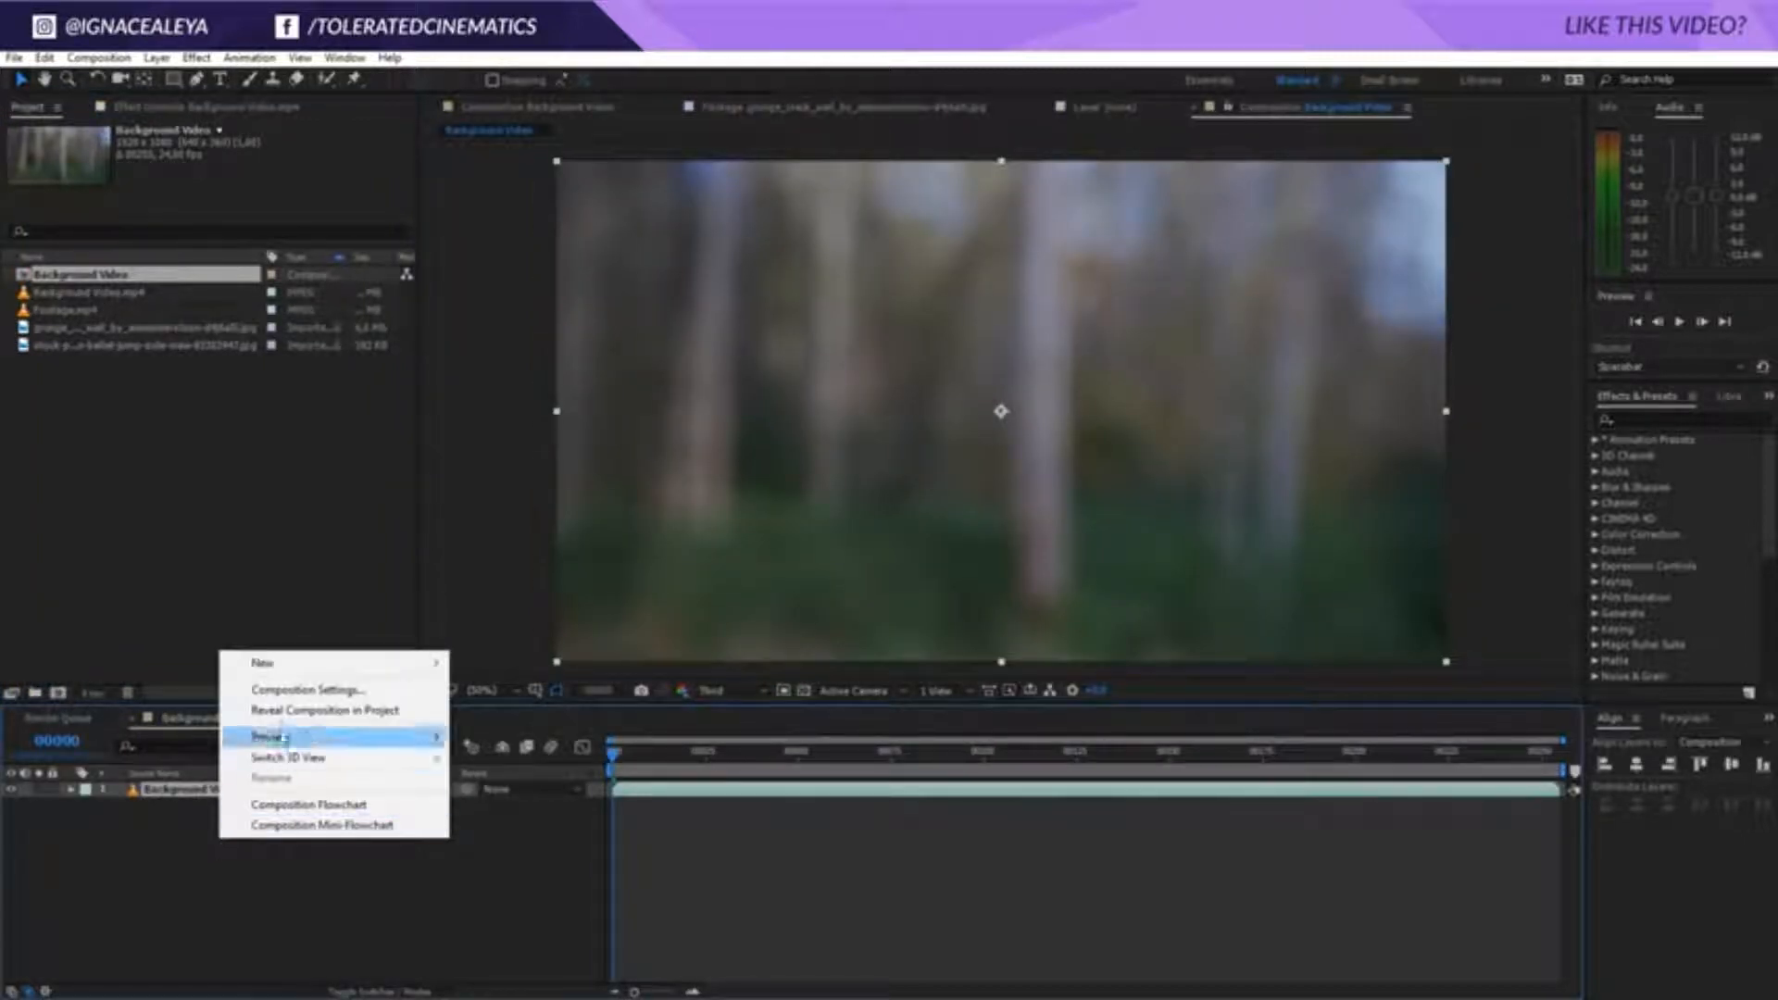
{"action": "left_click", "coordinate": [288, 691]}
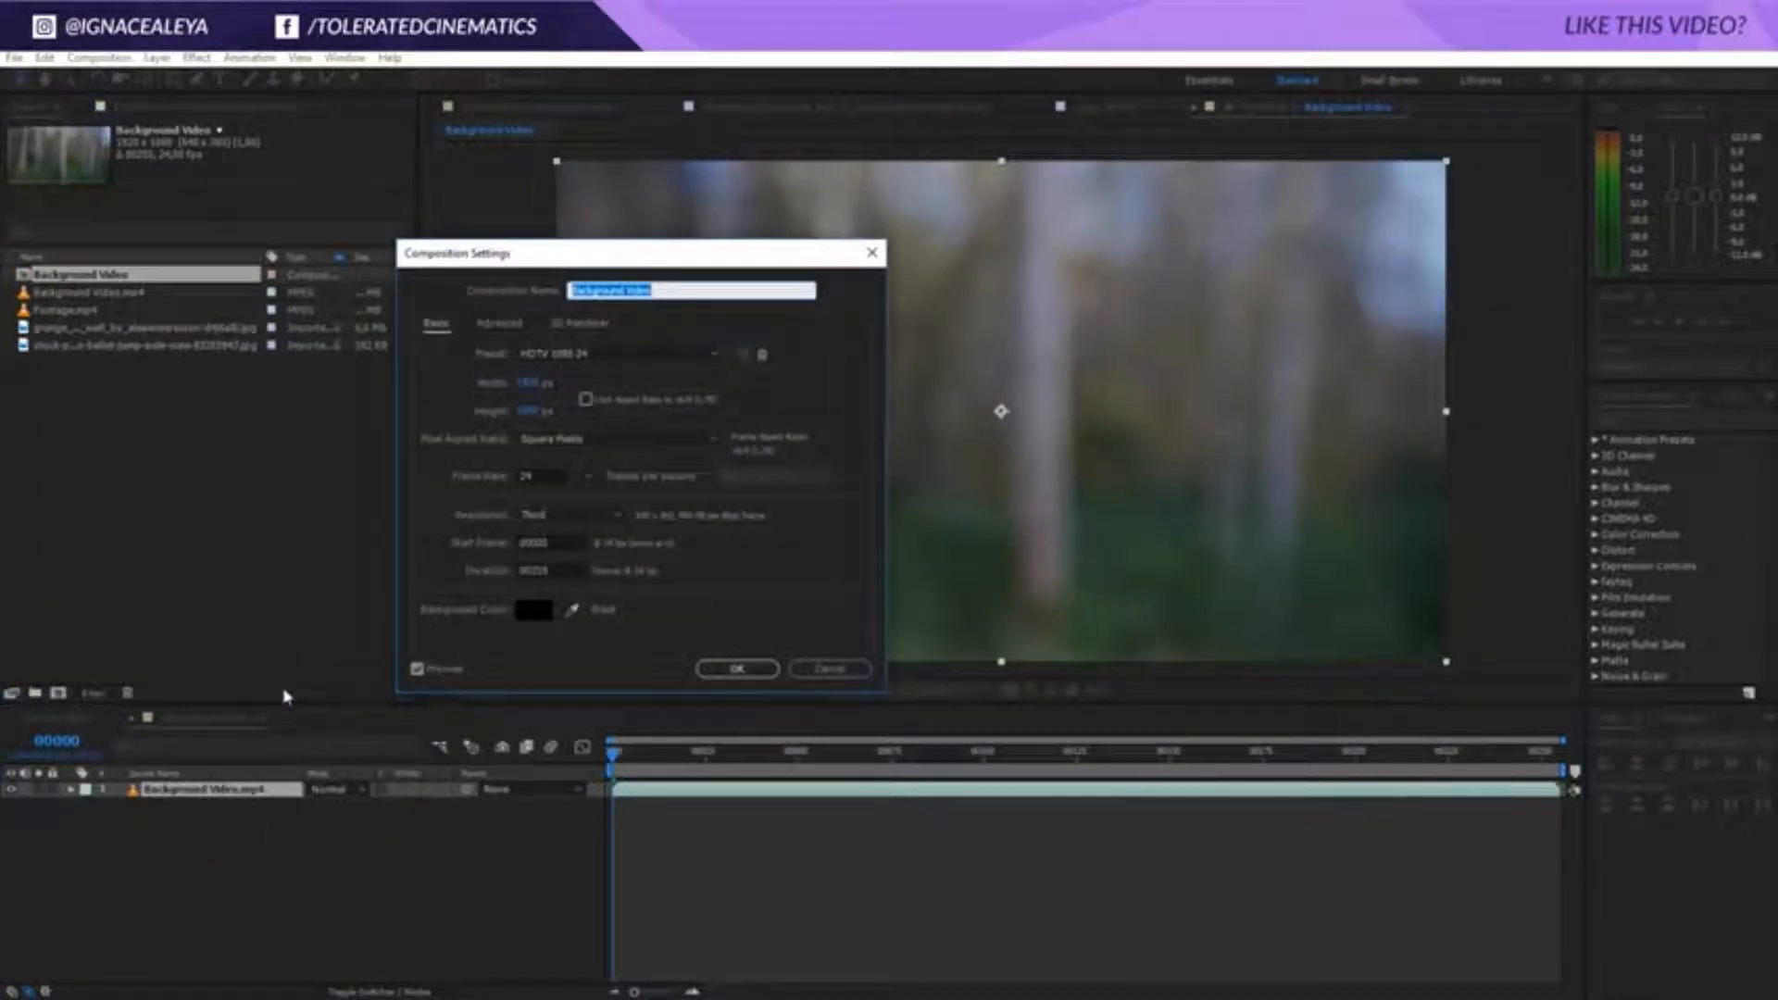
{"action": "type", "text": "Main Comp"}
{"action": "key", "text": "Return"}
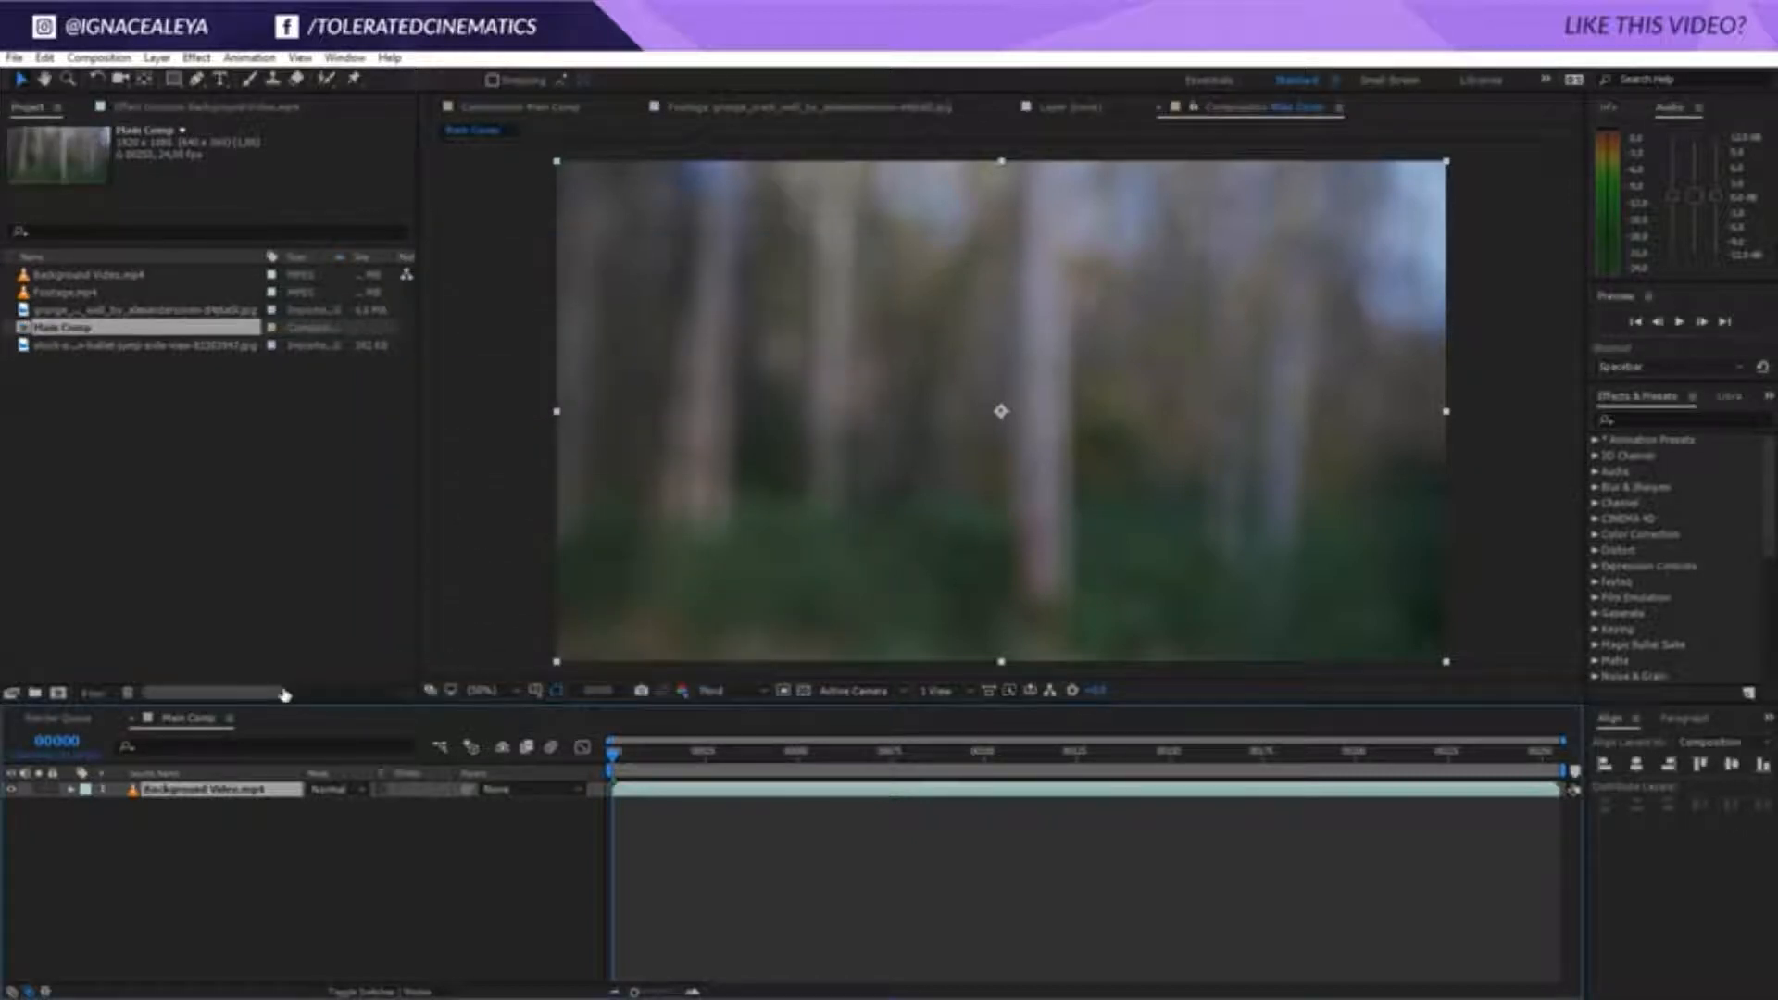
Create a composition from Footage.mp4 and rename it "Greenscreen Footage"
{"action": "left_click", "coordinate": [69, 291]}
{"action": "left_click_drag", "start_coordinate": [51, 298], "coordinate": [58, 693]}
{"action": "right_click", "coordinate": [222, 868]}
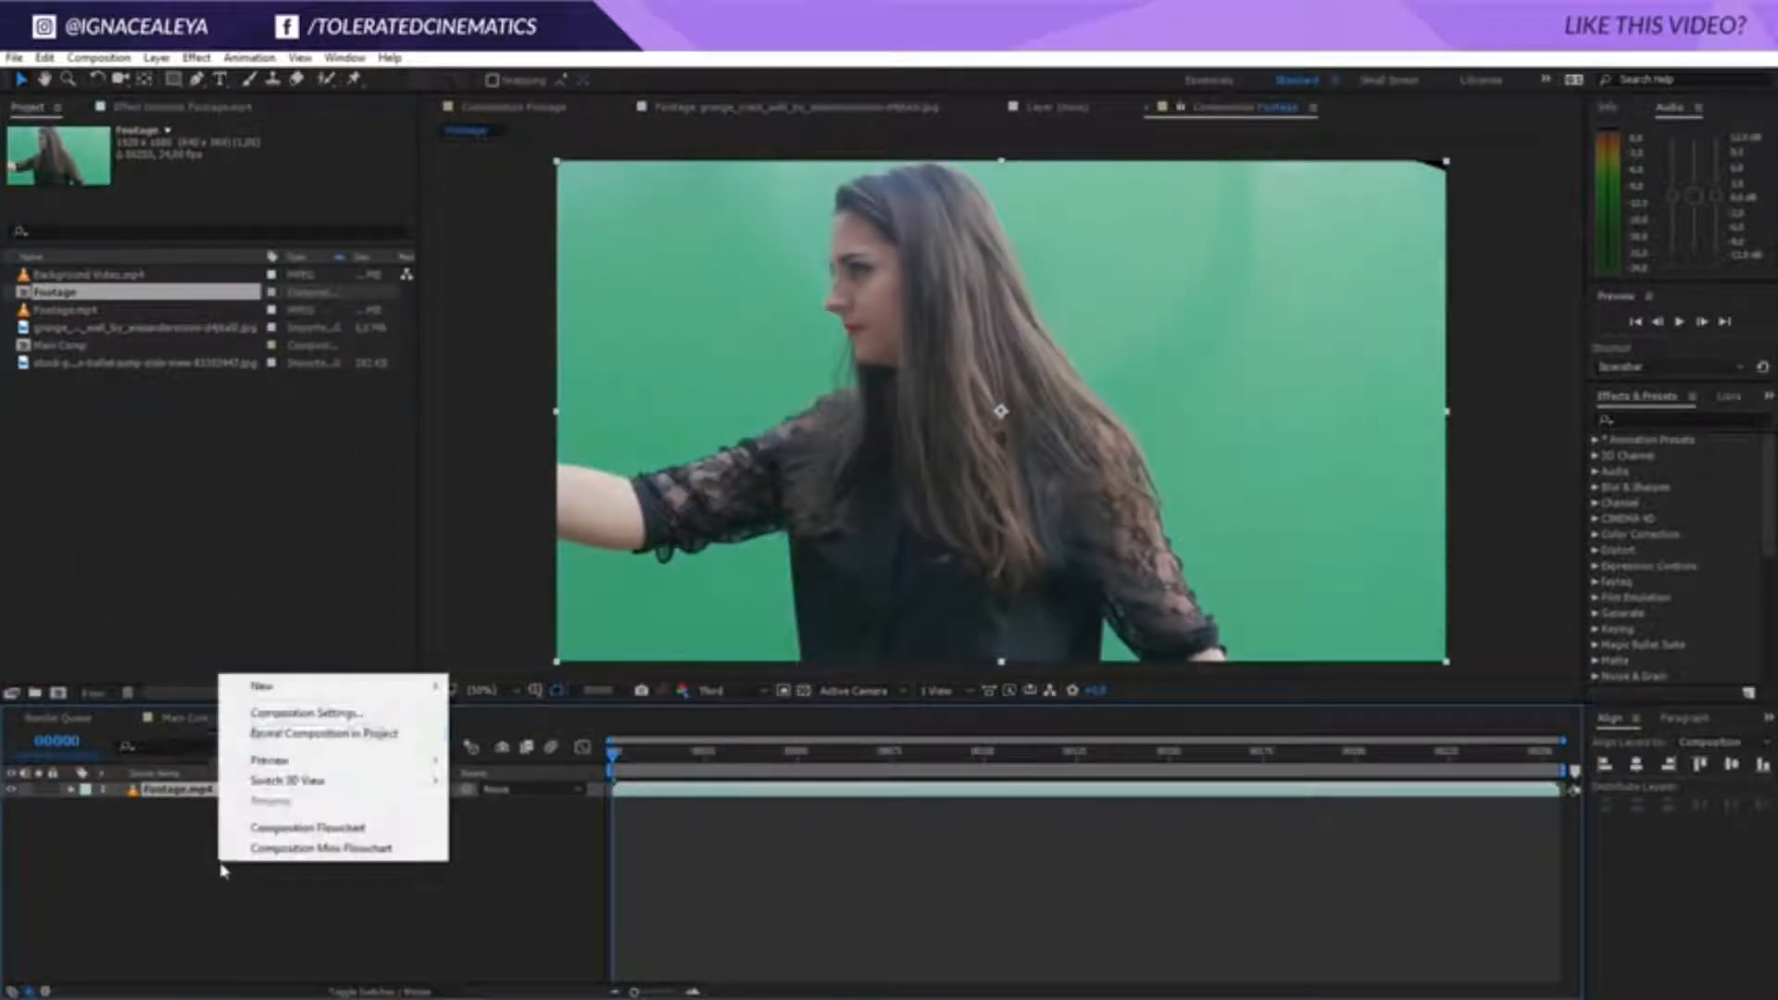
{"action": "left_click", "coordinate": [305, 713]}
{"action": "type", "text": "Gir"}
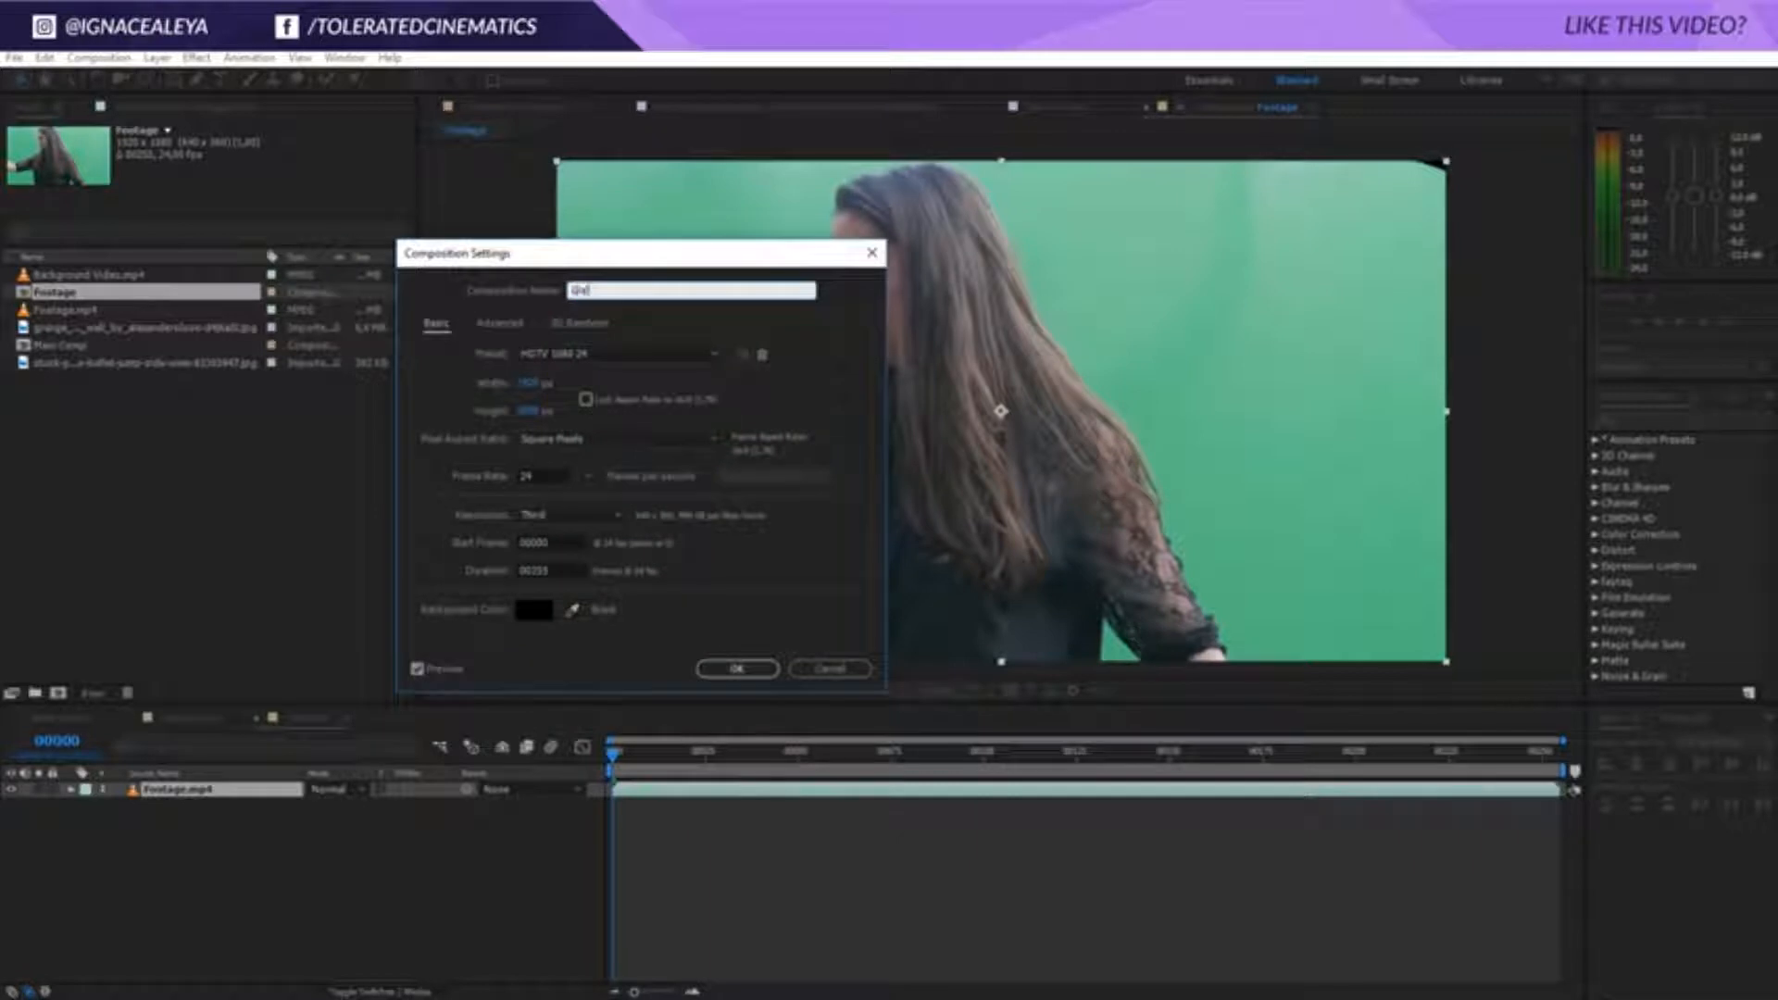
{"action": "type", "text": "enscreen"}
{"action": "type", "text": " Fixe"}
{"action": "type", "text": "age"}
{"action": "key", "text": "Return"}
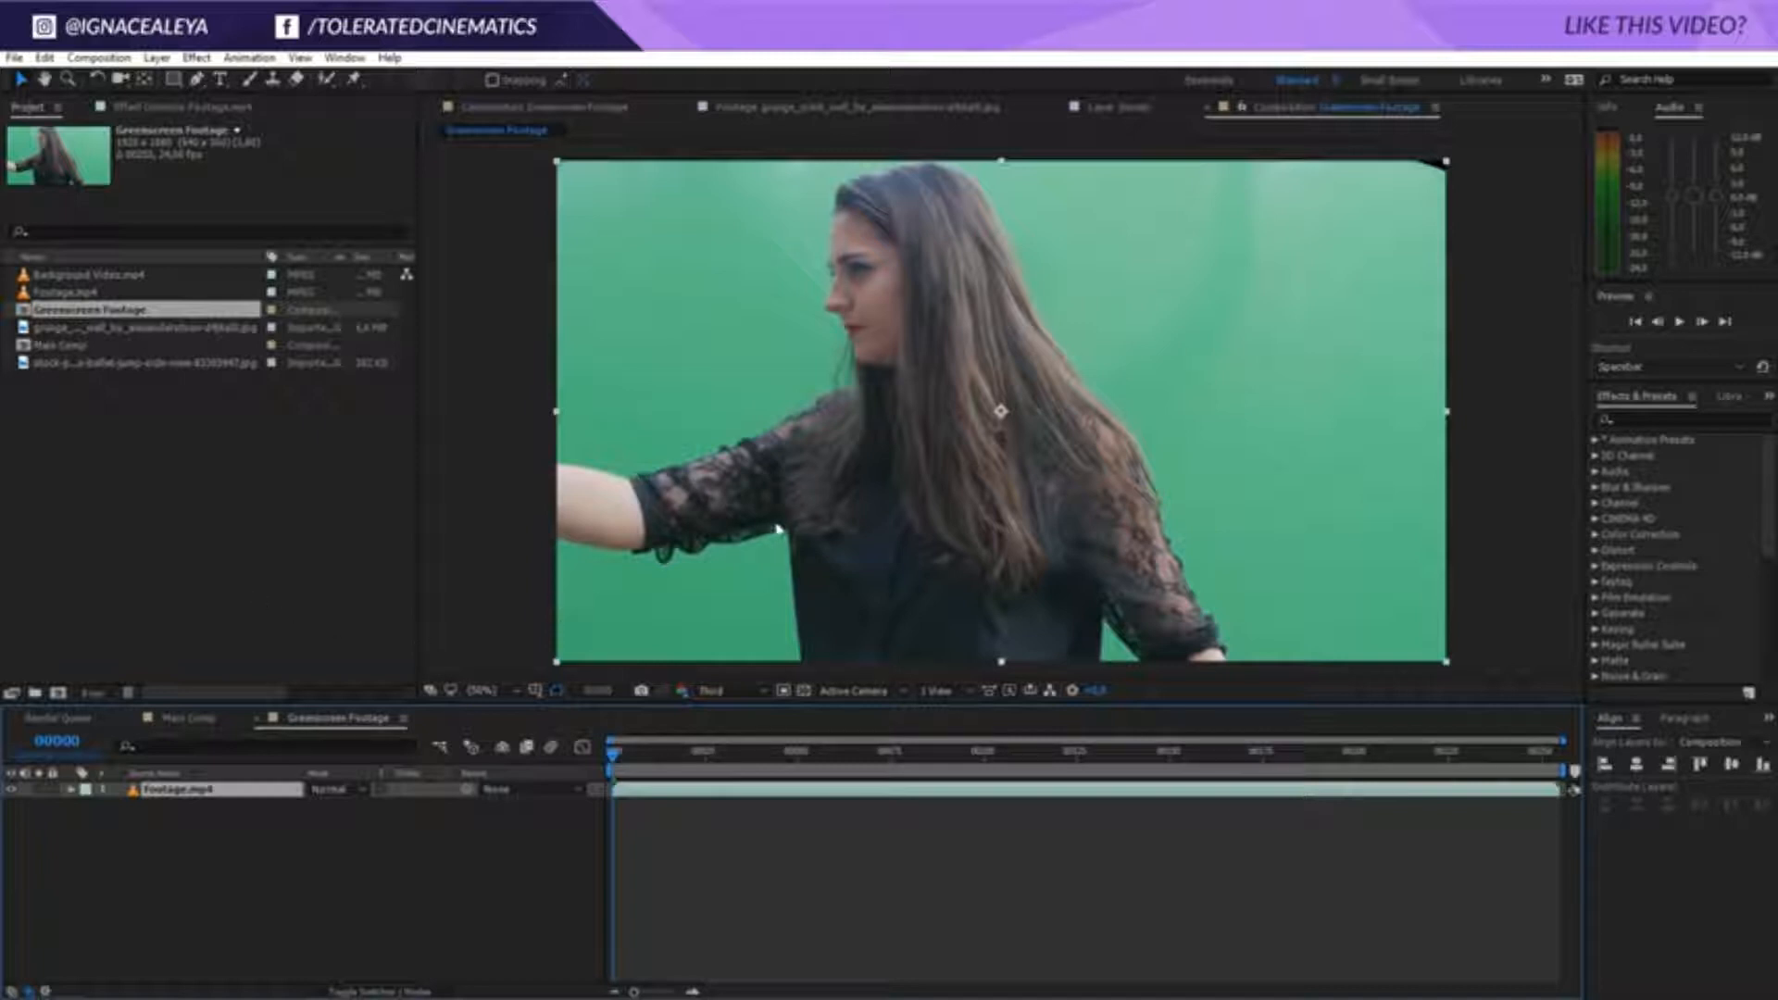
{"action": "key", "text": "comma"}
{"action": "key", "text": "comma"}
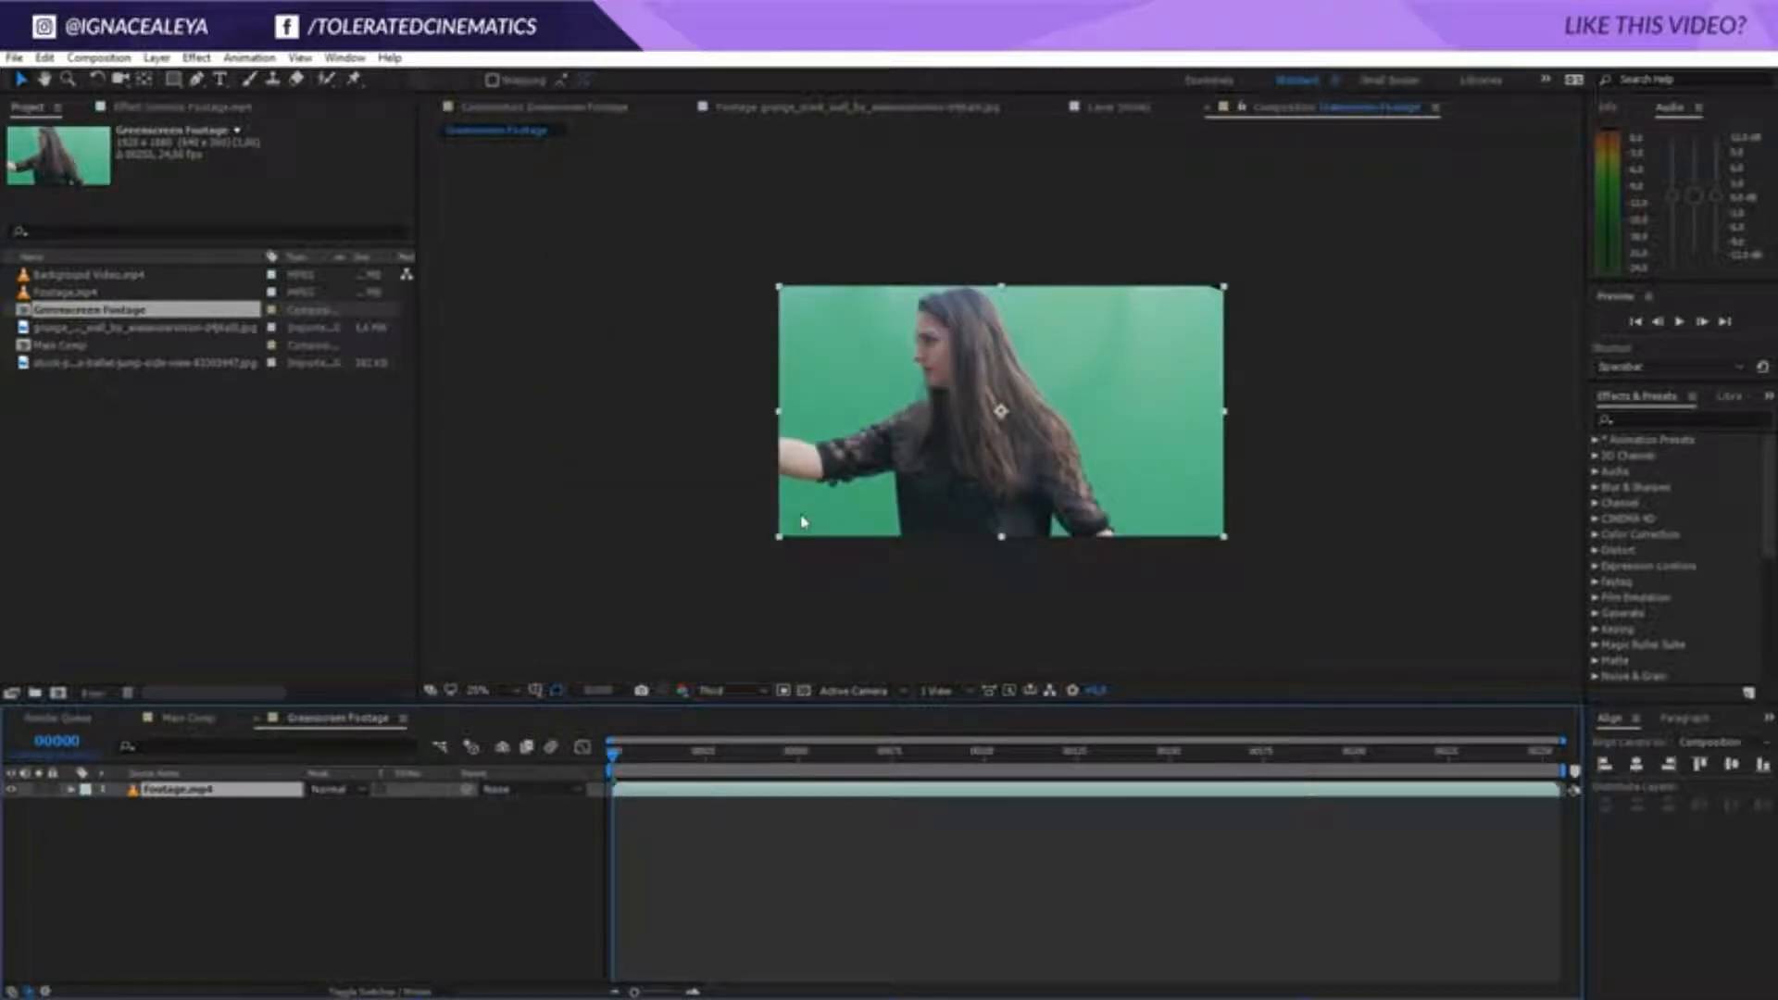
{"action": "key", "text": "period"}
{"action": "key", "text": "period"}
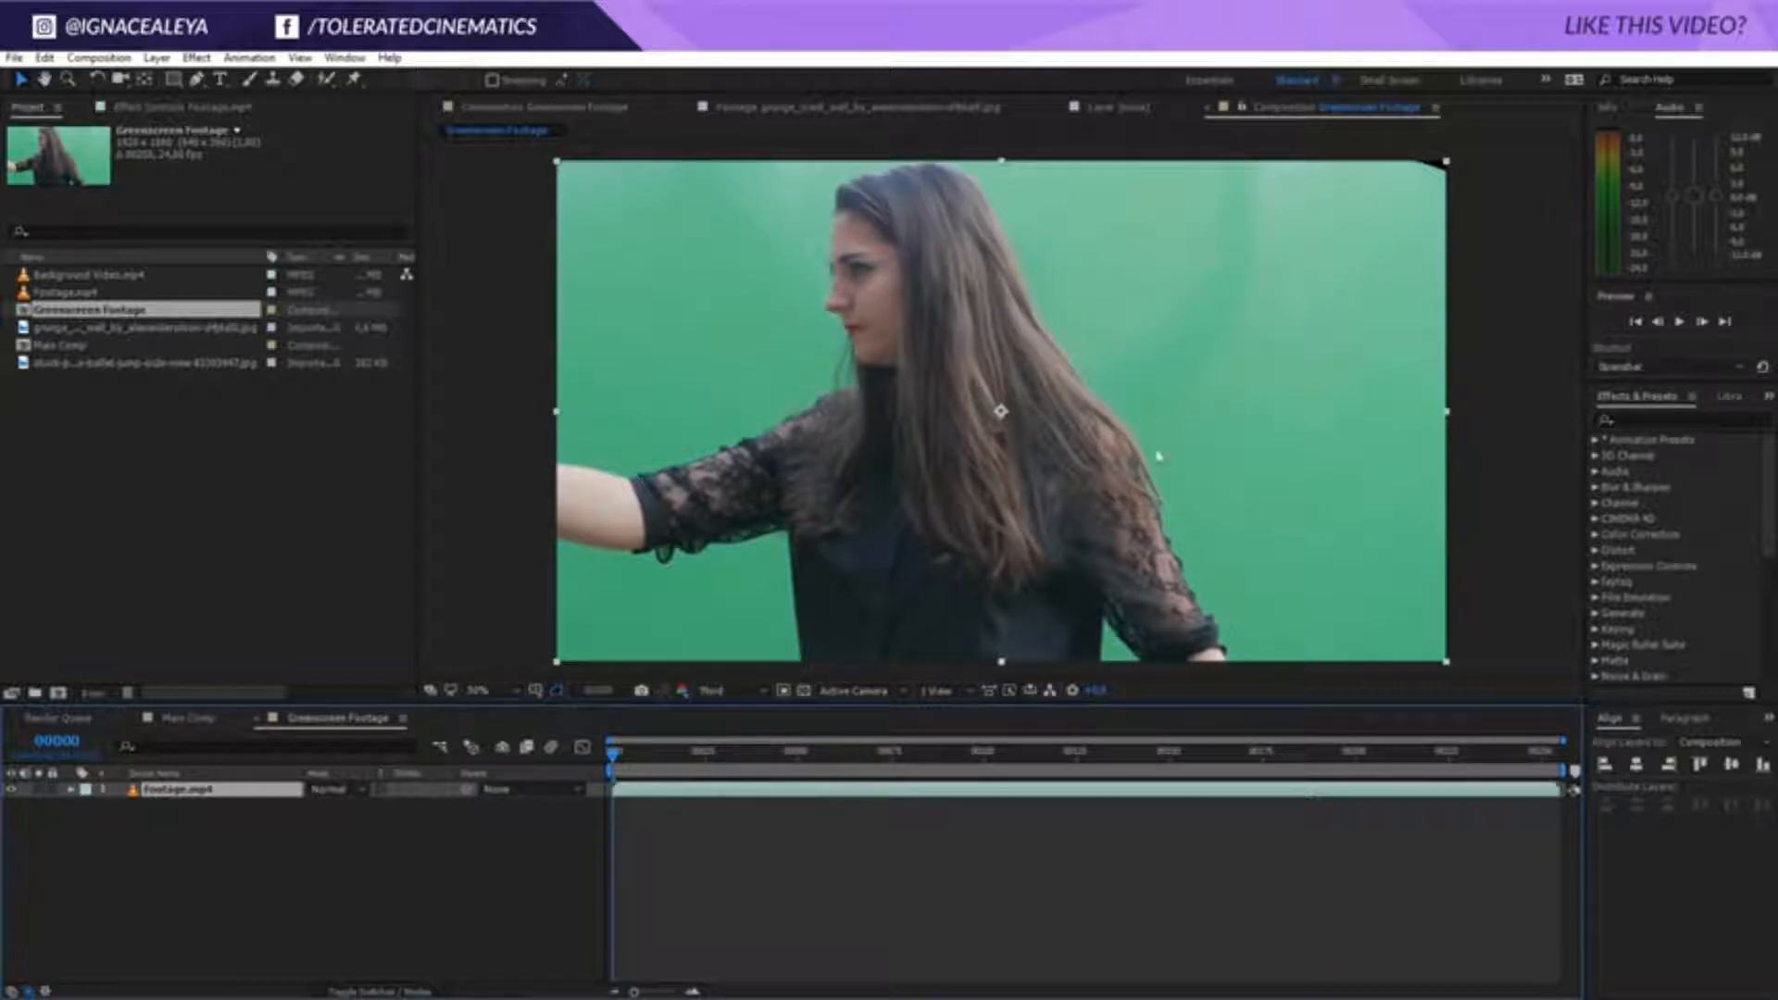
Draw a closed Pen tool mask loosely around the woman on Footage.mp4, extending below the frame
{"action": "scroll", "coordinate": [1209, 482], "scroll_direction": "down", "scroll_amount": 1}
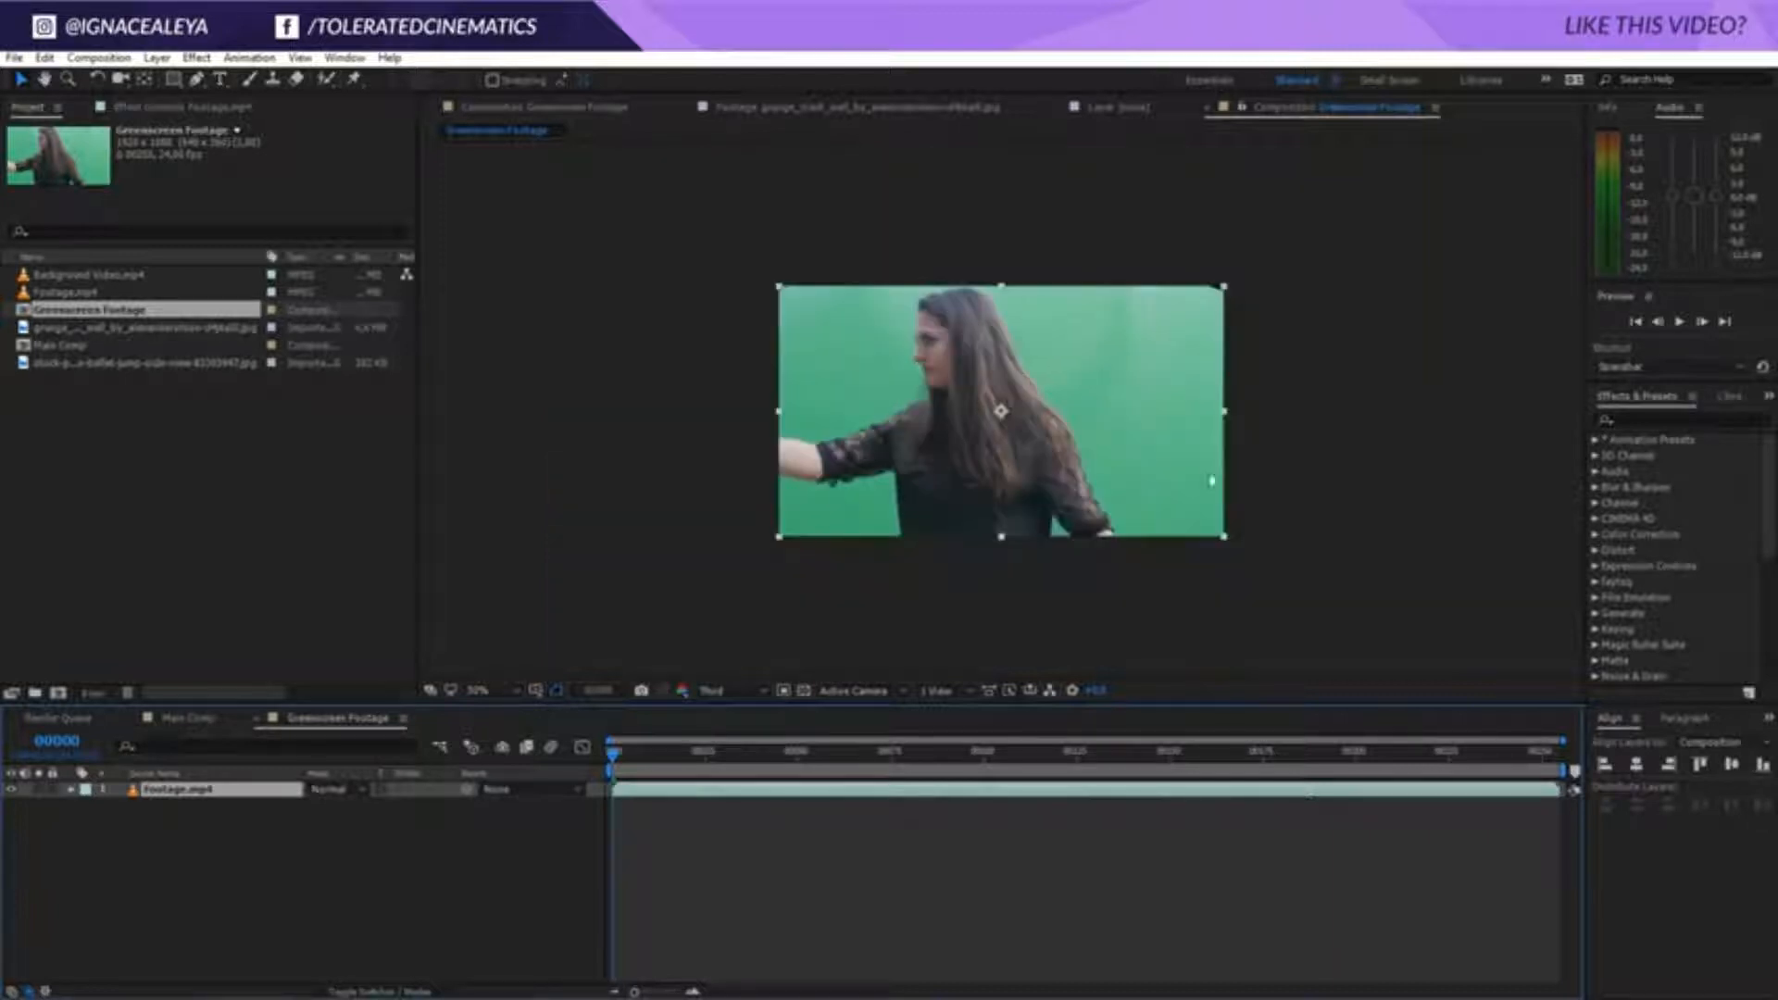
{"action": "left_click", "coordinate": [198, 80]}
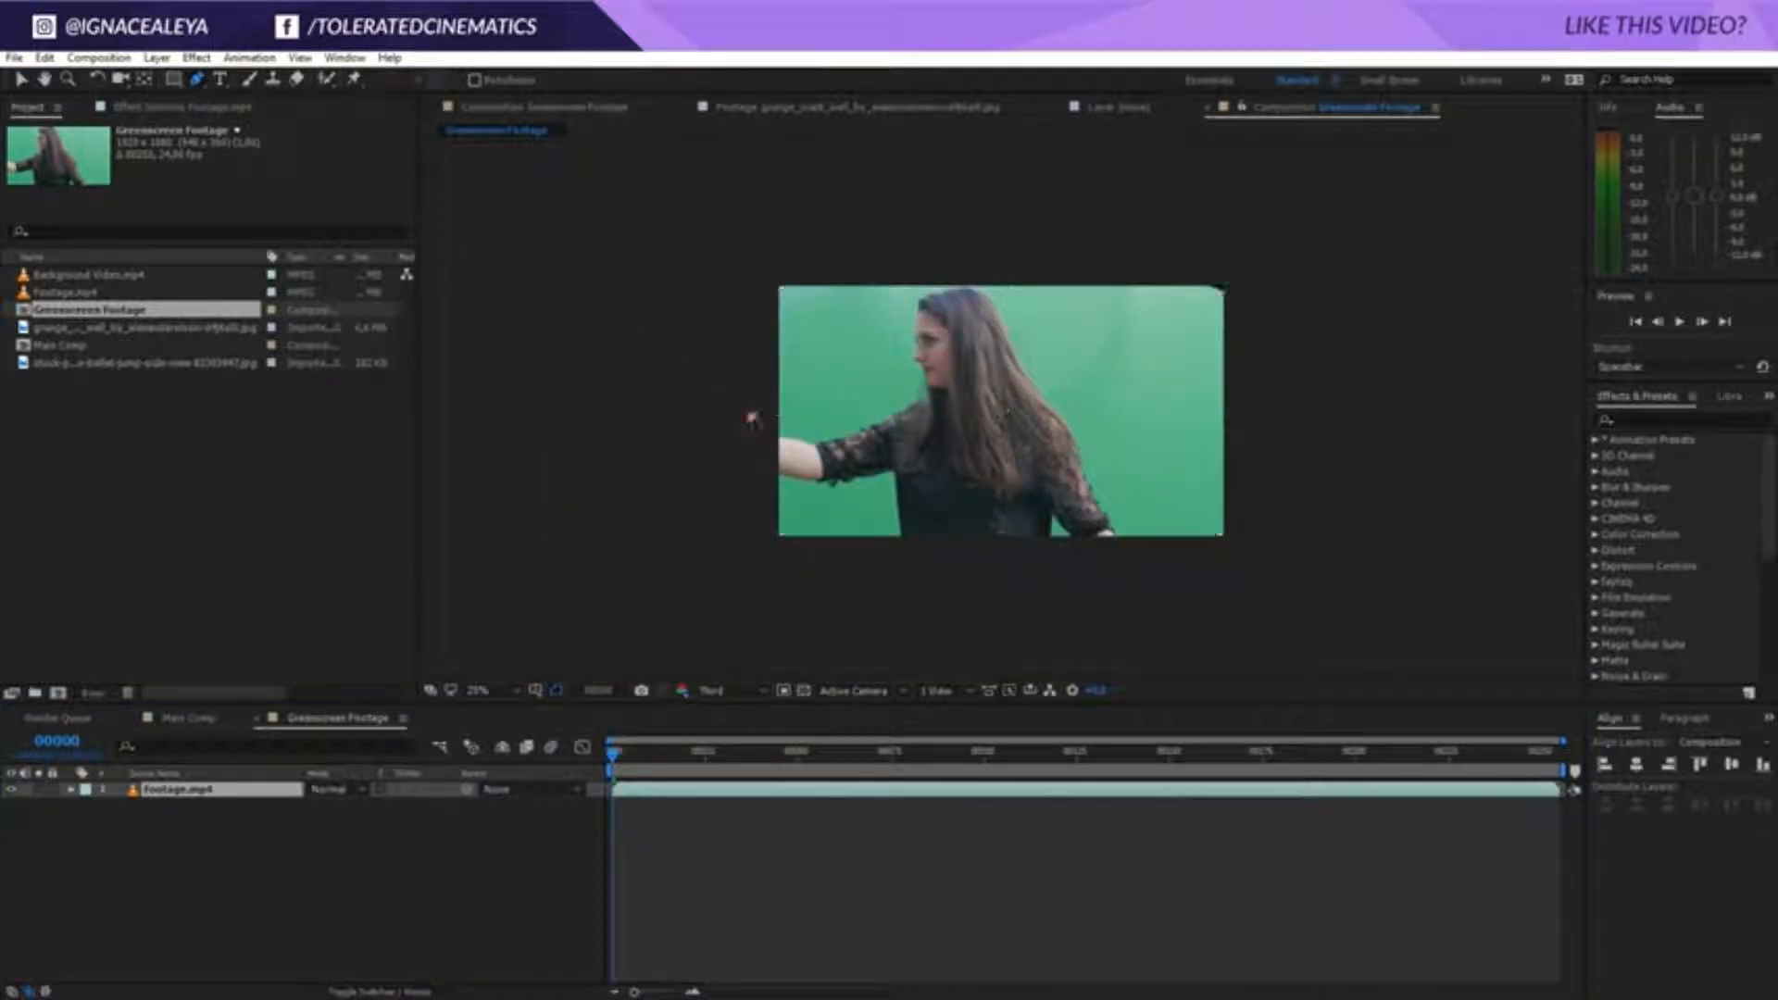
{"action": "left_click", "coordinate": [752, 416]}
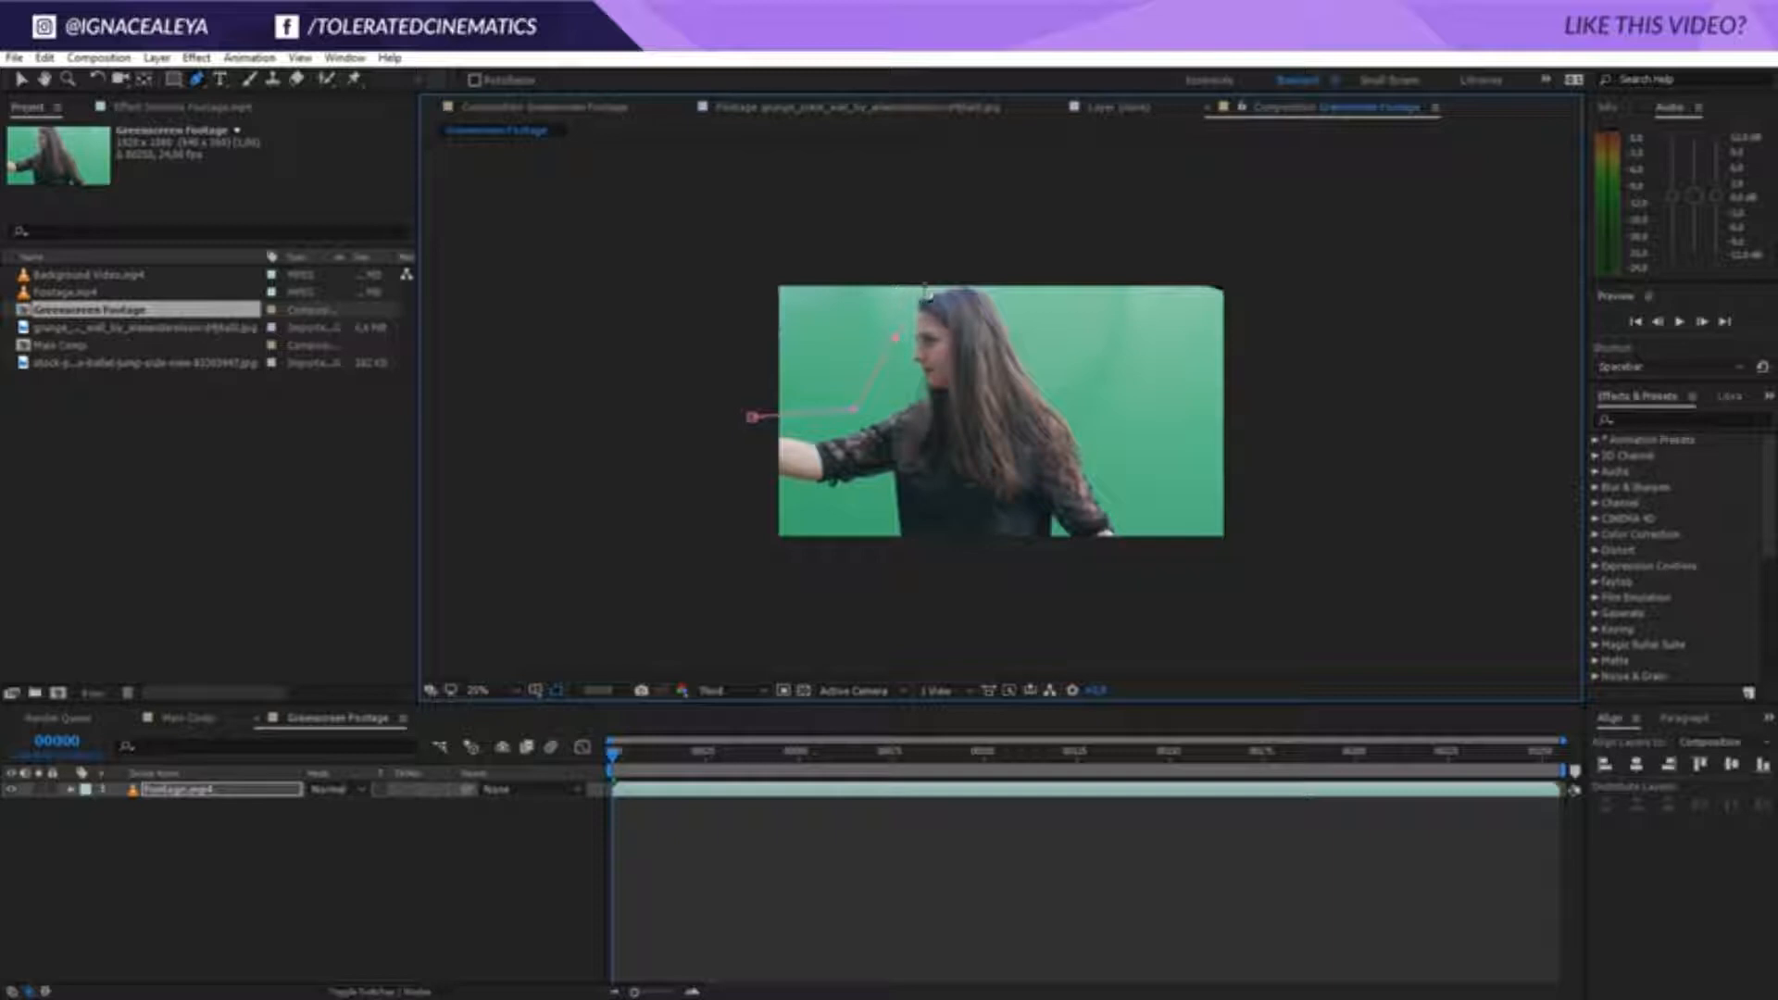
{"action": "left_click_drag", "start_coordinate": [968, 285], "coordinate": [1054, 282]}
{"action": "left_click", "coordinate": [1224, 605]}
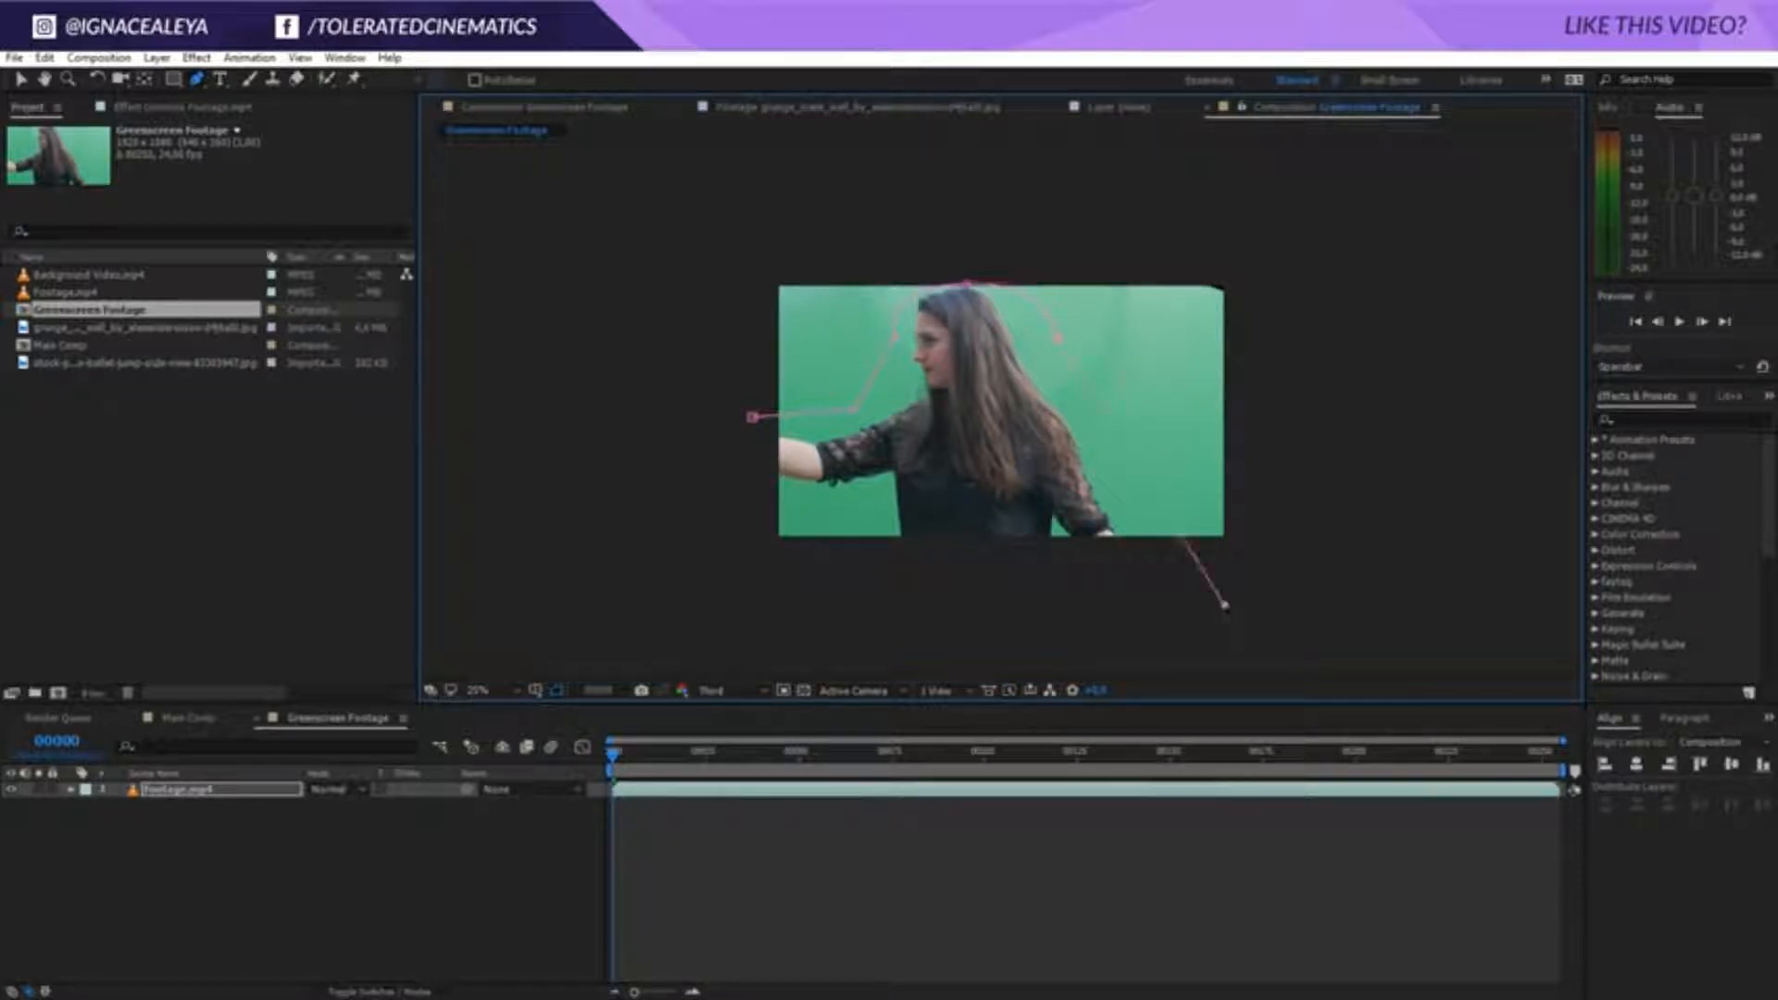
{"action": "left_click", "coordinate": [732, 596]}
{"action": "left_click", "coordinate": [753, 418]}
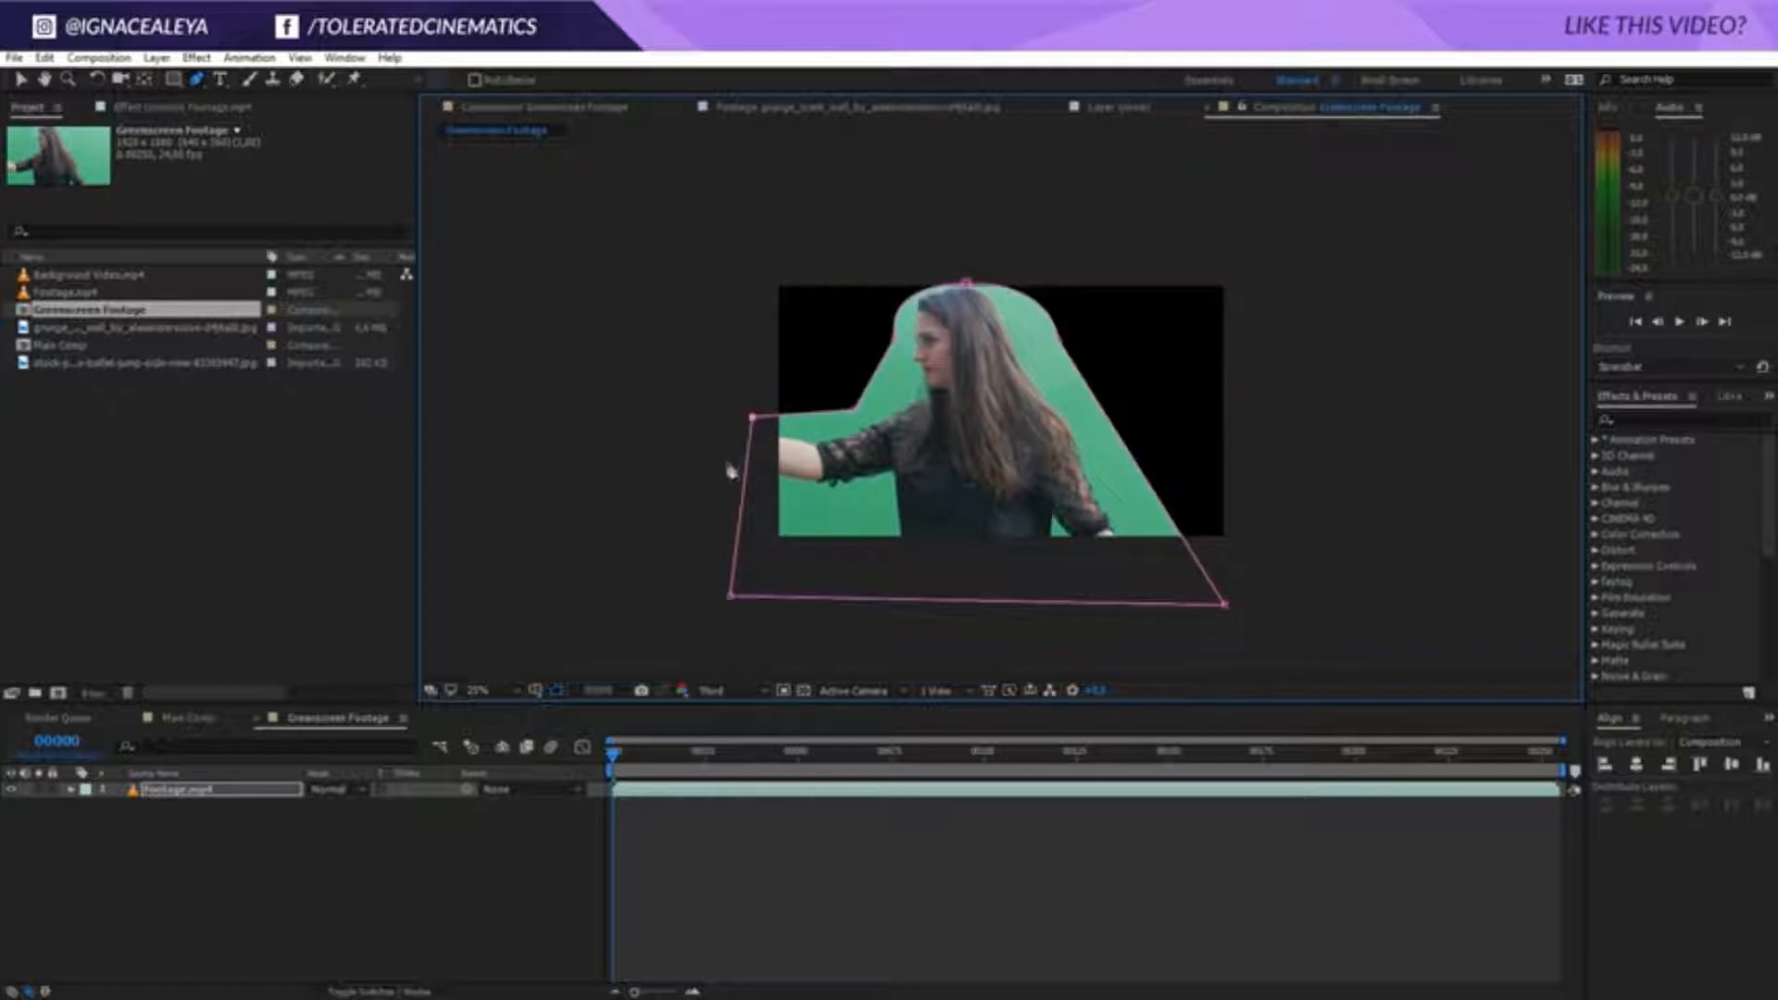
Enable Mask Path keyframing on the first frame and shift the whole mask slightly to follow the woman at frame 49
{"action": "key", "text": "m"}
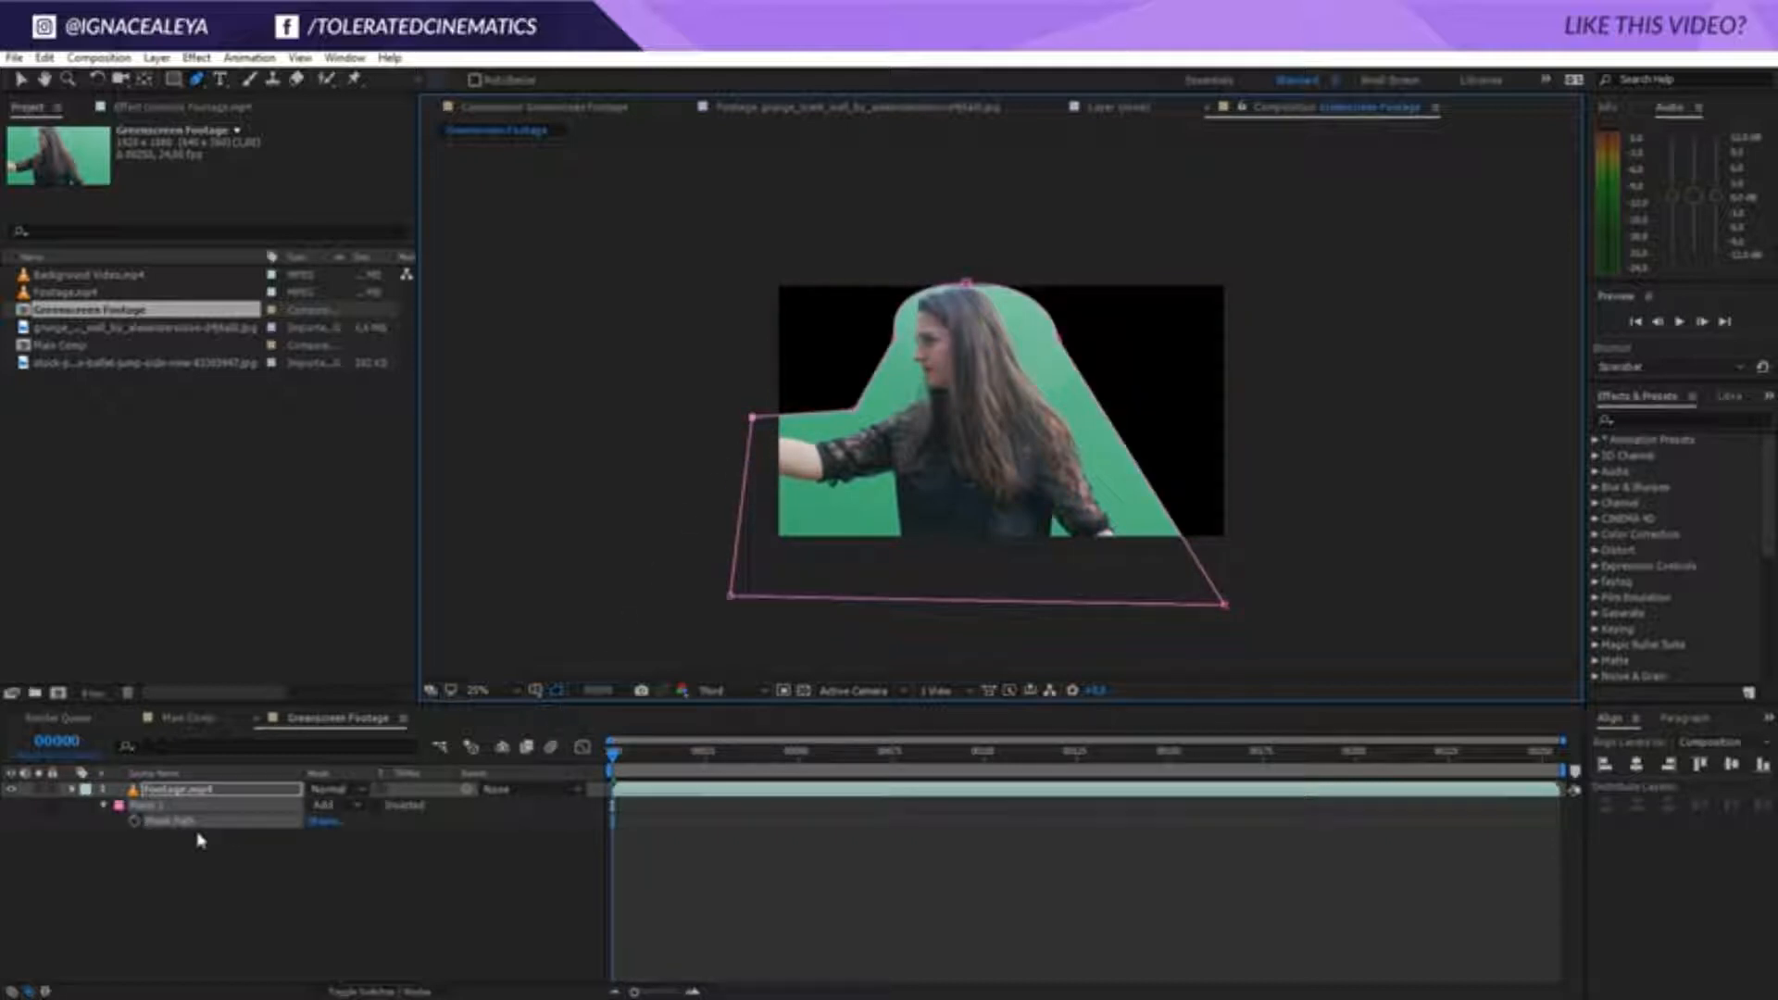
{"action": "left_click", "coordinate": [134, 821]}
{"action": "left_click", "coordinate": [796, 754]}
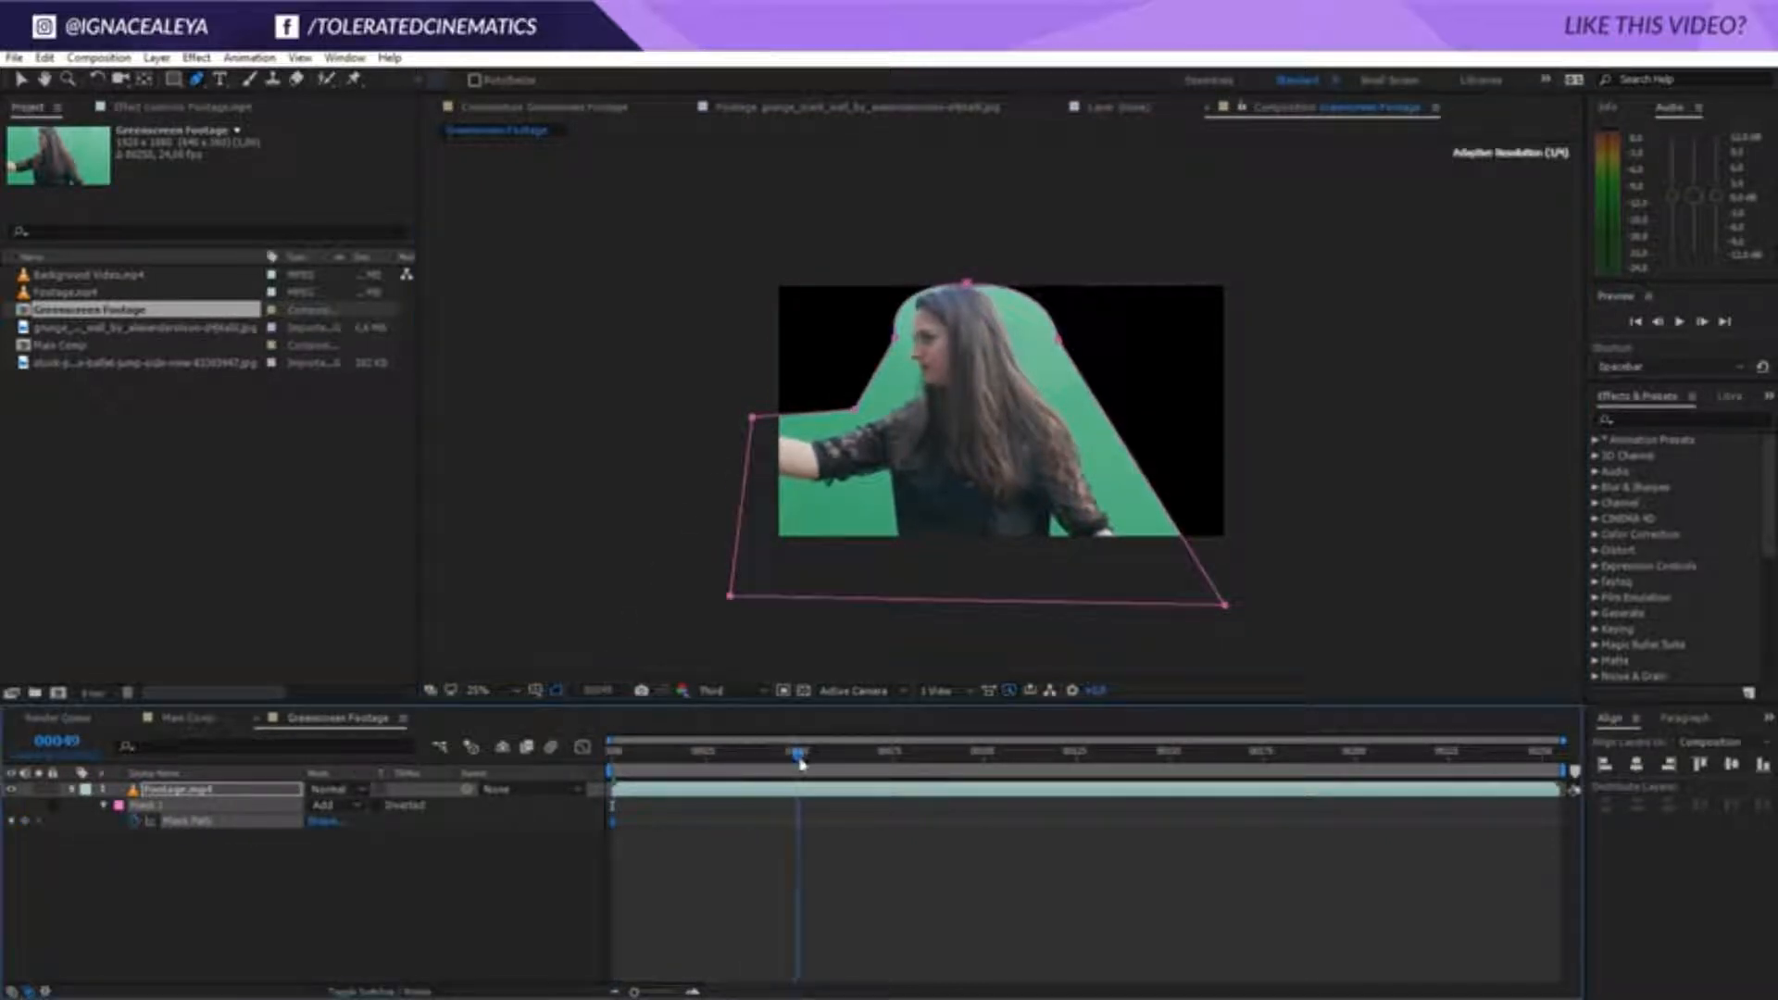
{"action": "key", "text": "v"}
{"action": "left_click_drag", "start_coordinate": [967, 283], "coordinate": [958, 288]}
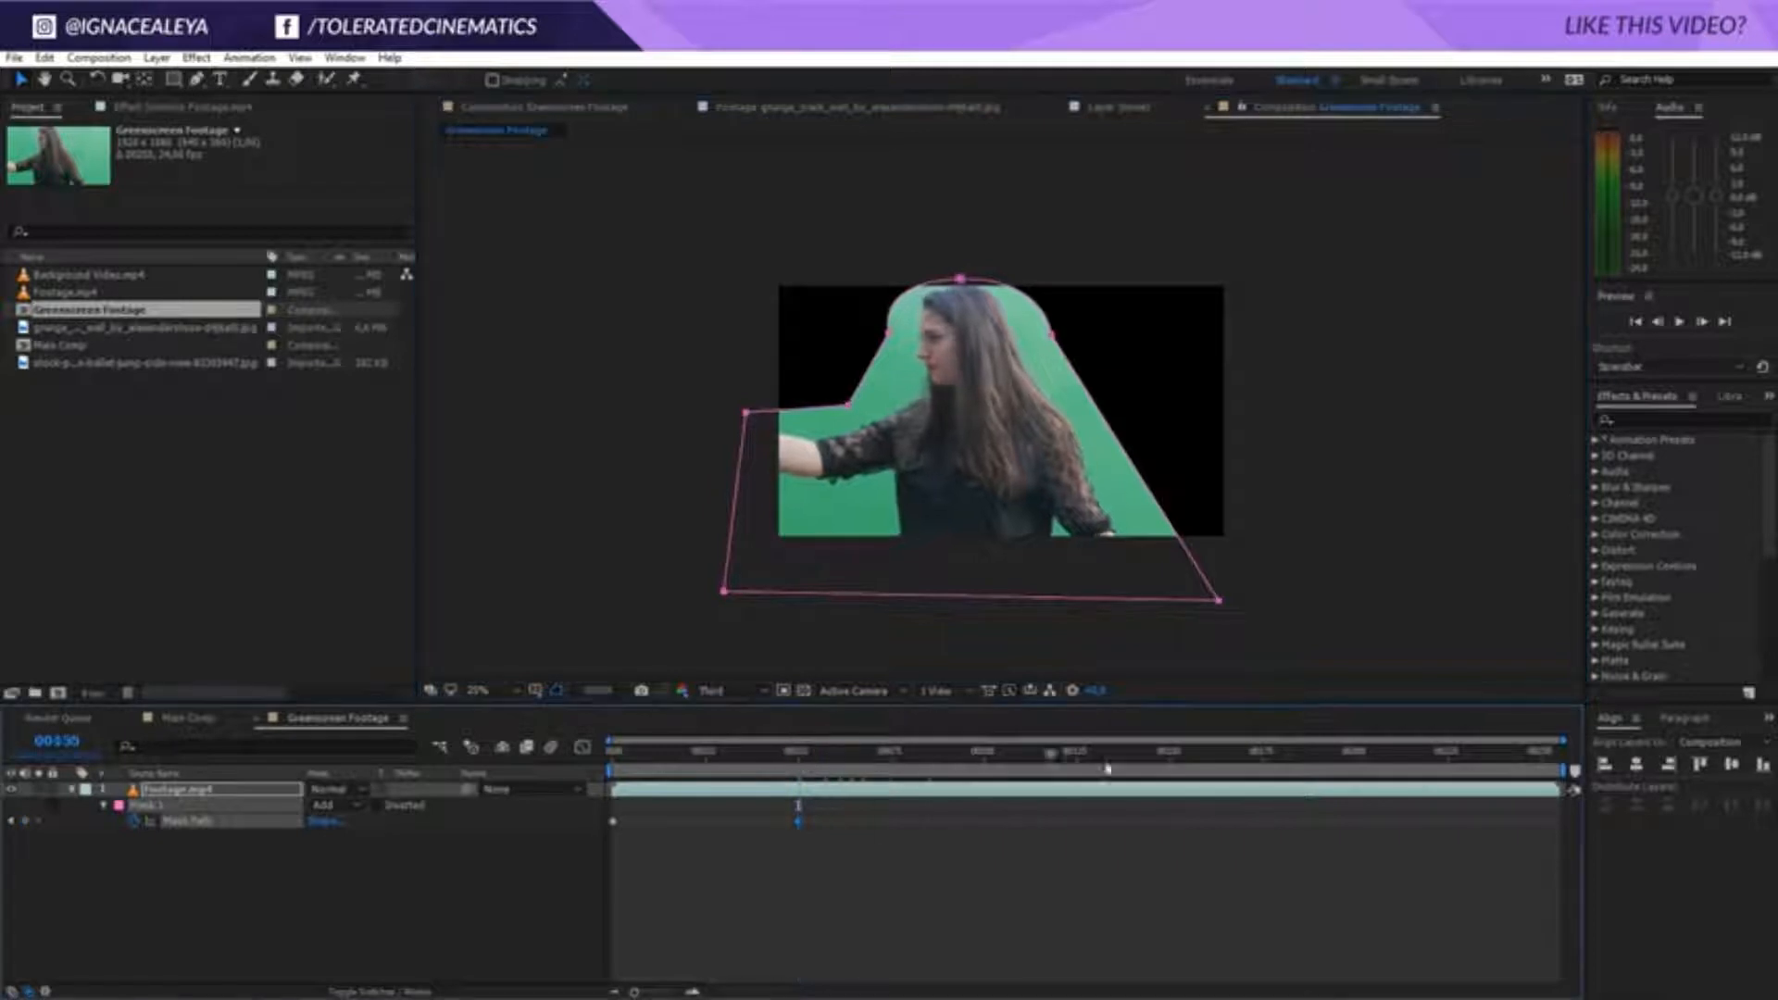
At frame 115, shift the whole mask to follow the woman's head and raise the corner point beyond her outstretched arm
{"action": "left_click_drag", "start_coordinate": [806, 762], "coordinate": [1039, 752]}
{"action": "left_click_drag", "start_coordinate": [962, 281], "coordinate": [982, 285]}
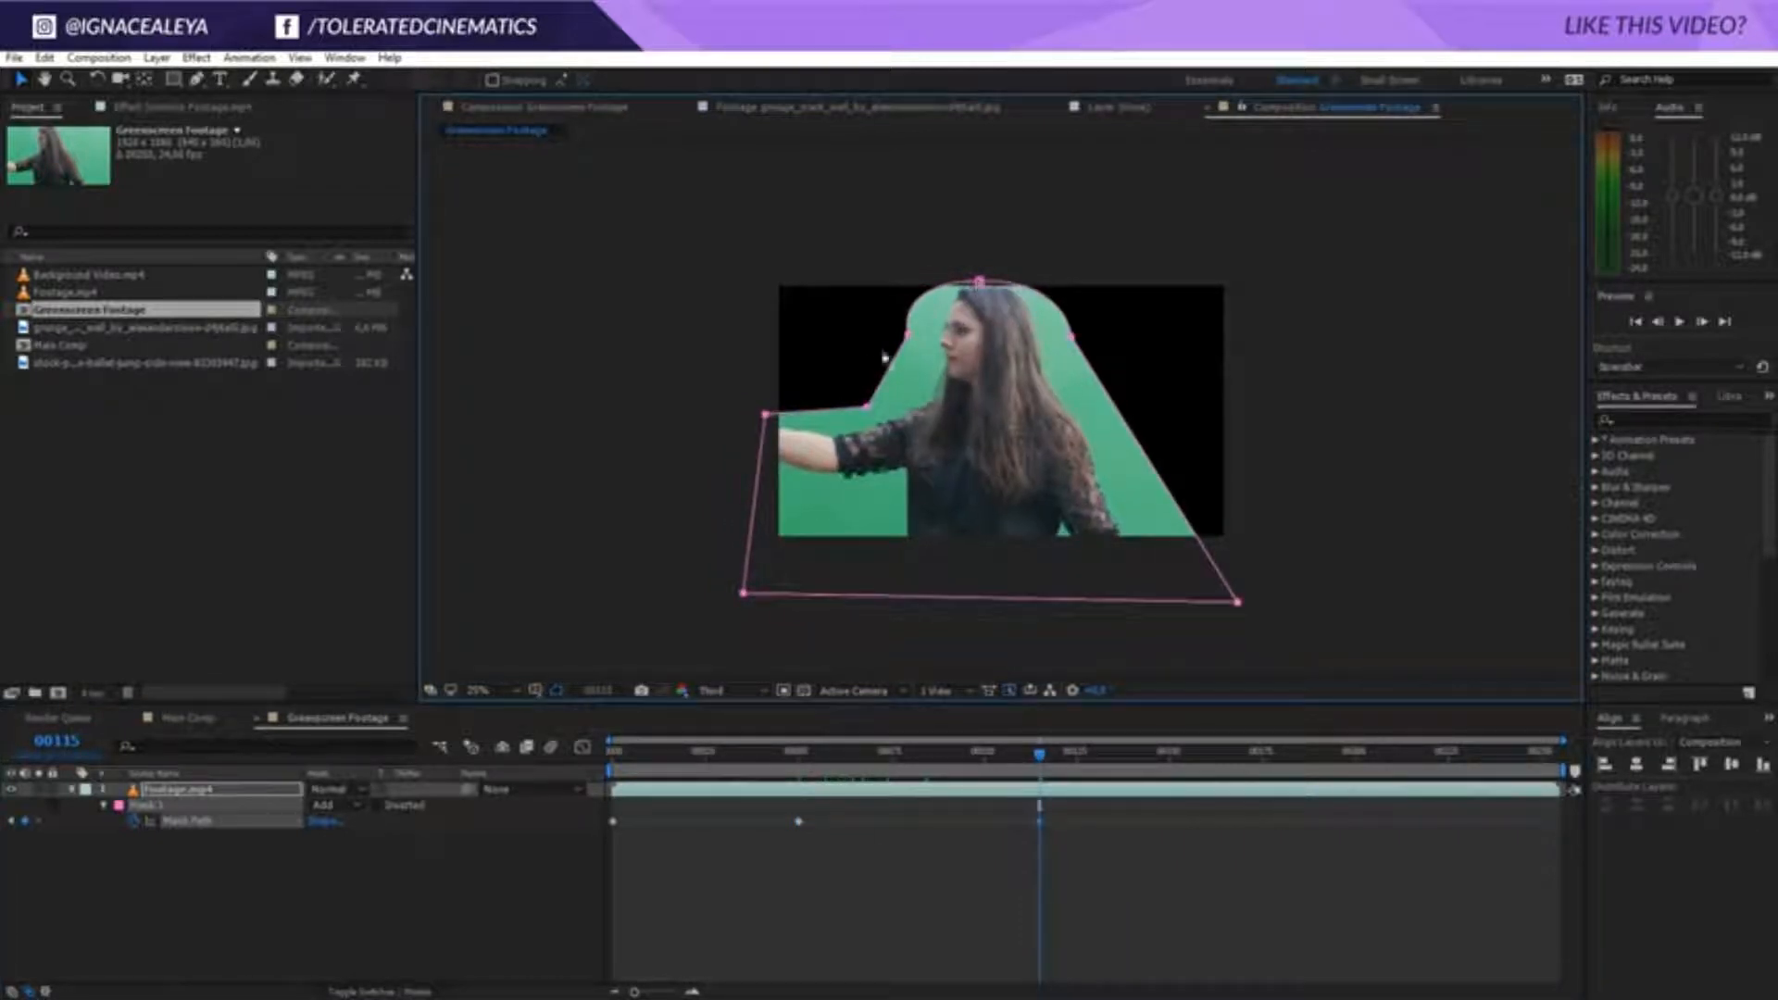
{"action": "left_click_drag", "start_coordinate": [767, 414], "coordinate": [760, 392]}
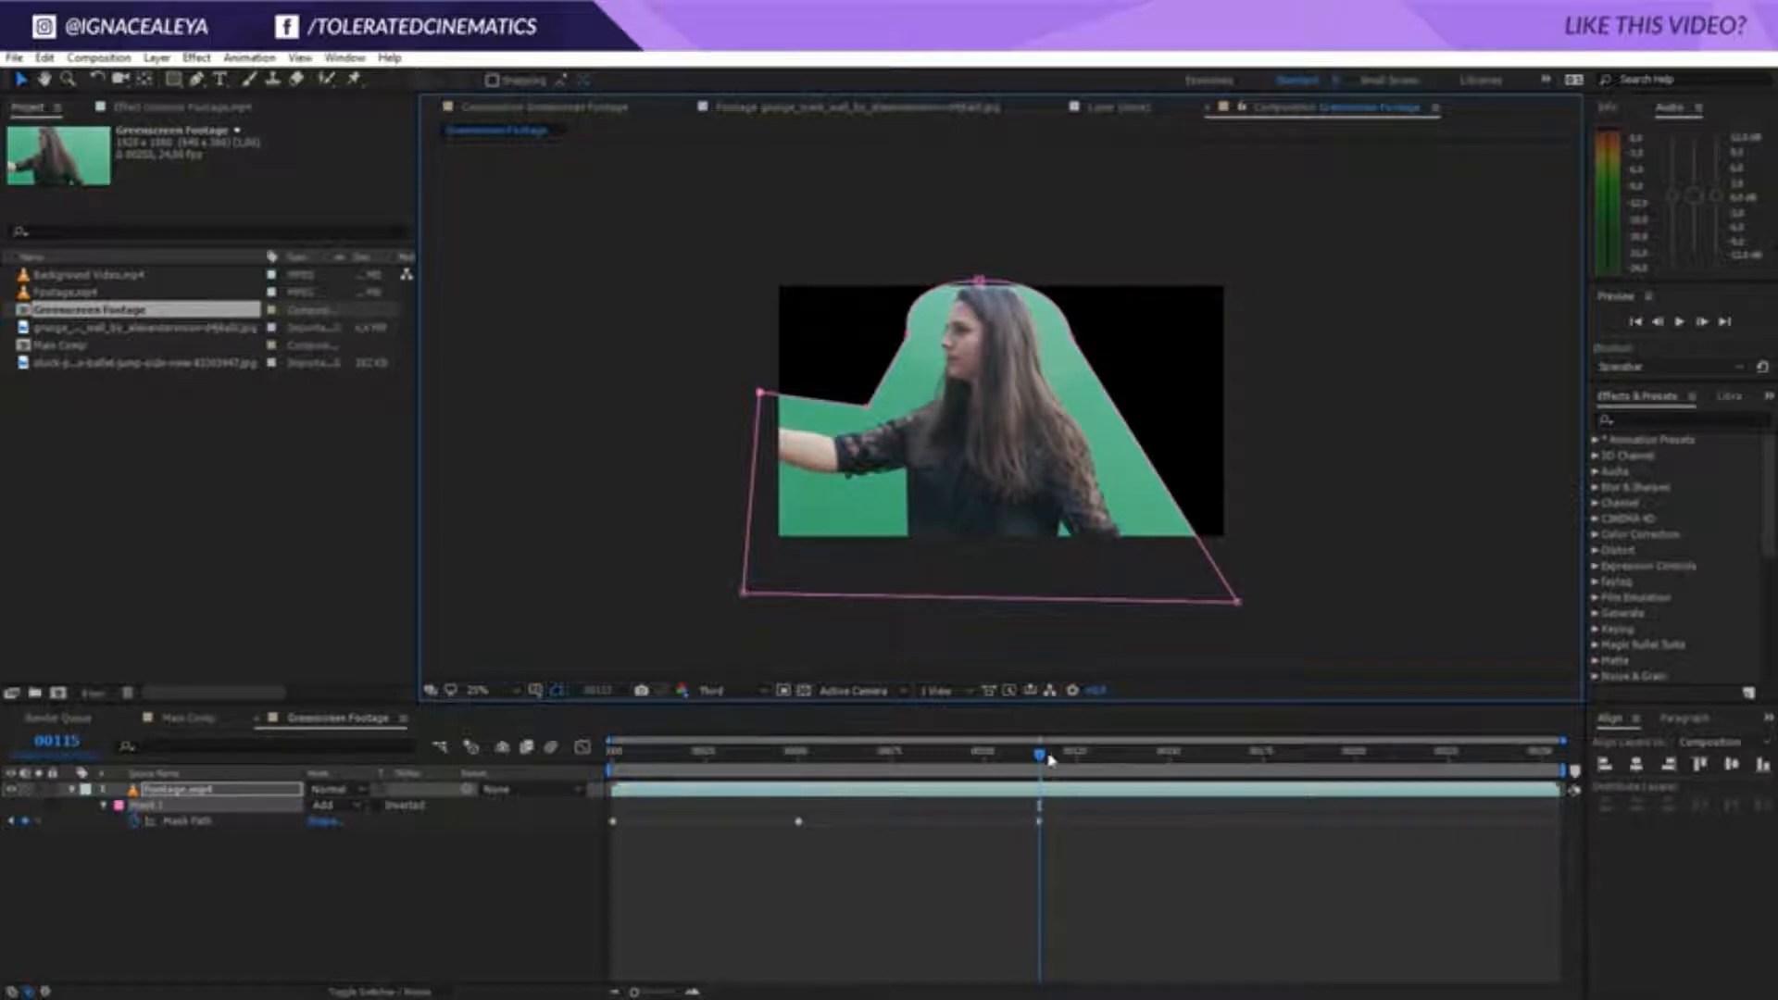
At frame 254, reshape the mask points around the woman leaning back with her raised hand
{"action": "left_click_drag", "start_coordinate": [1228, 747], "coordinate": [1556, 746]}
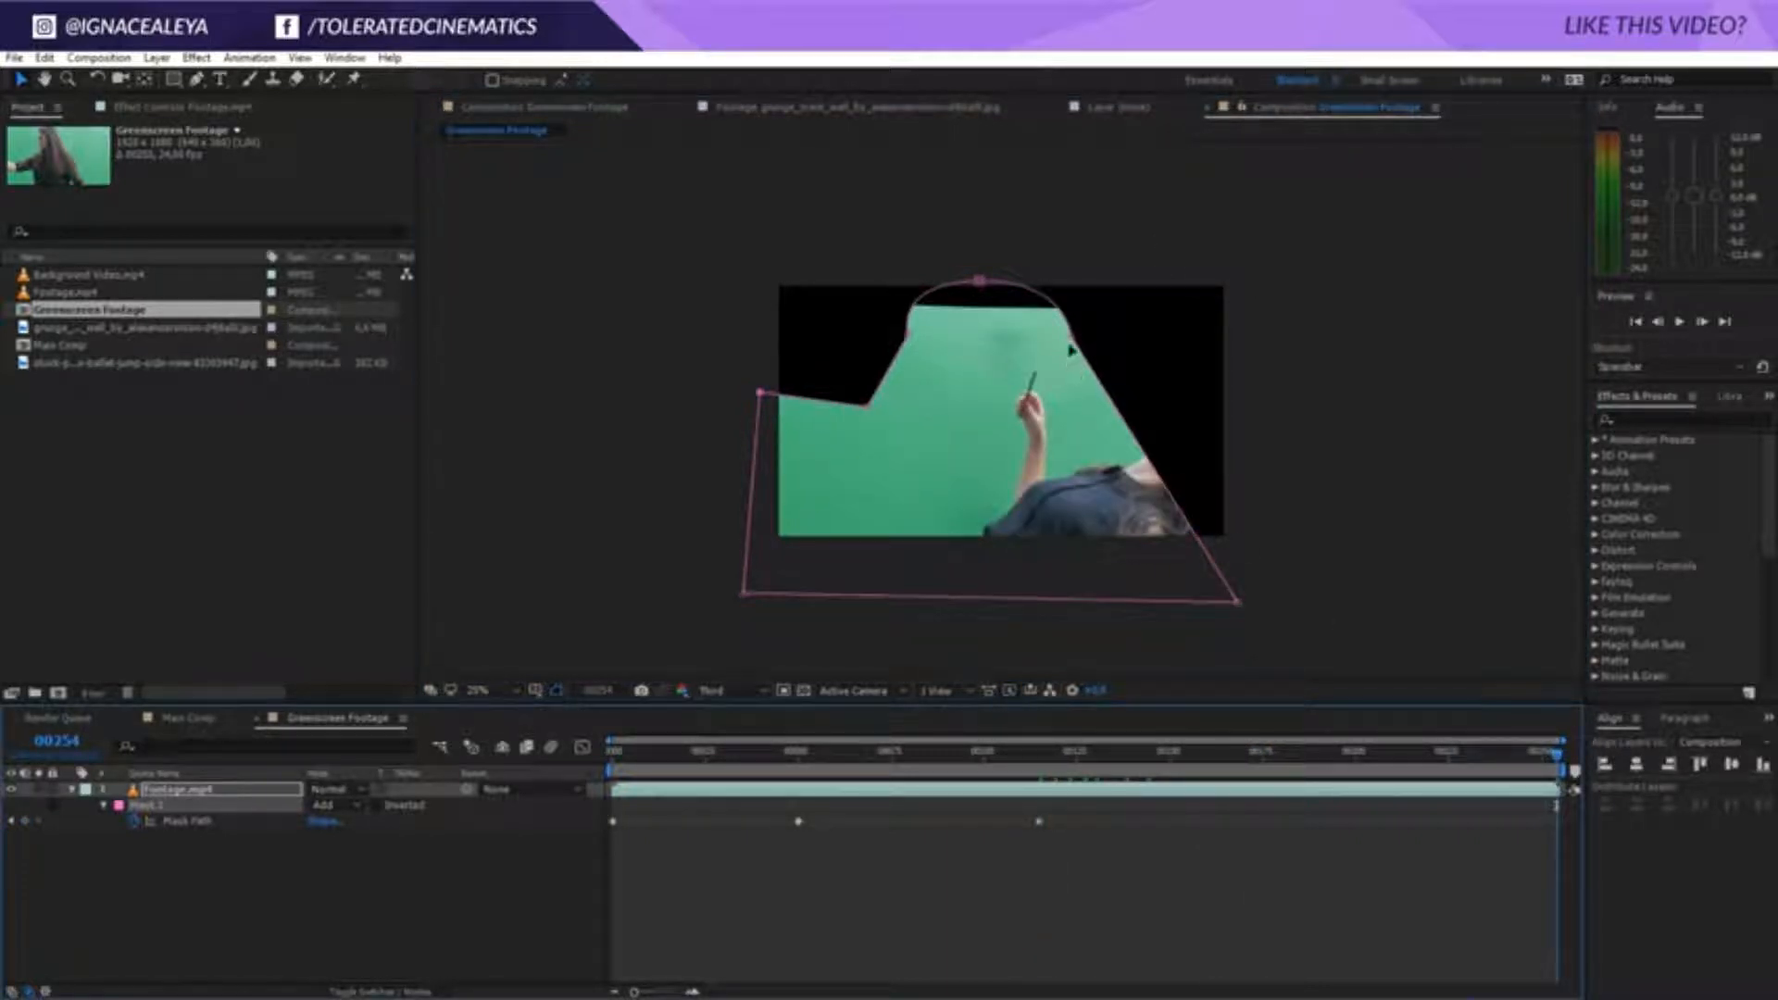
{"action": "left_click_drag", "start_coordinate": [1074, 344], "coordinate": [1304, 471]}
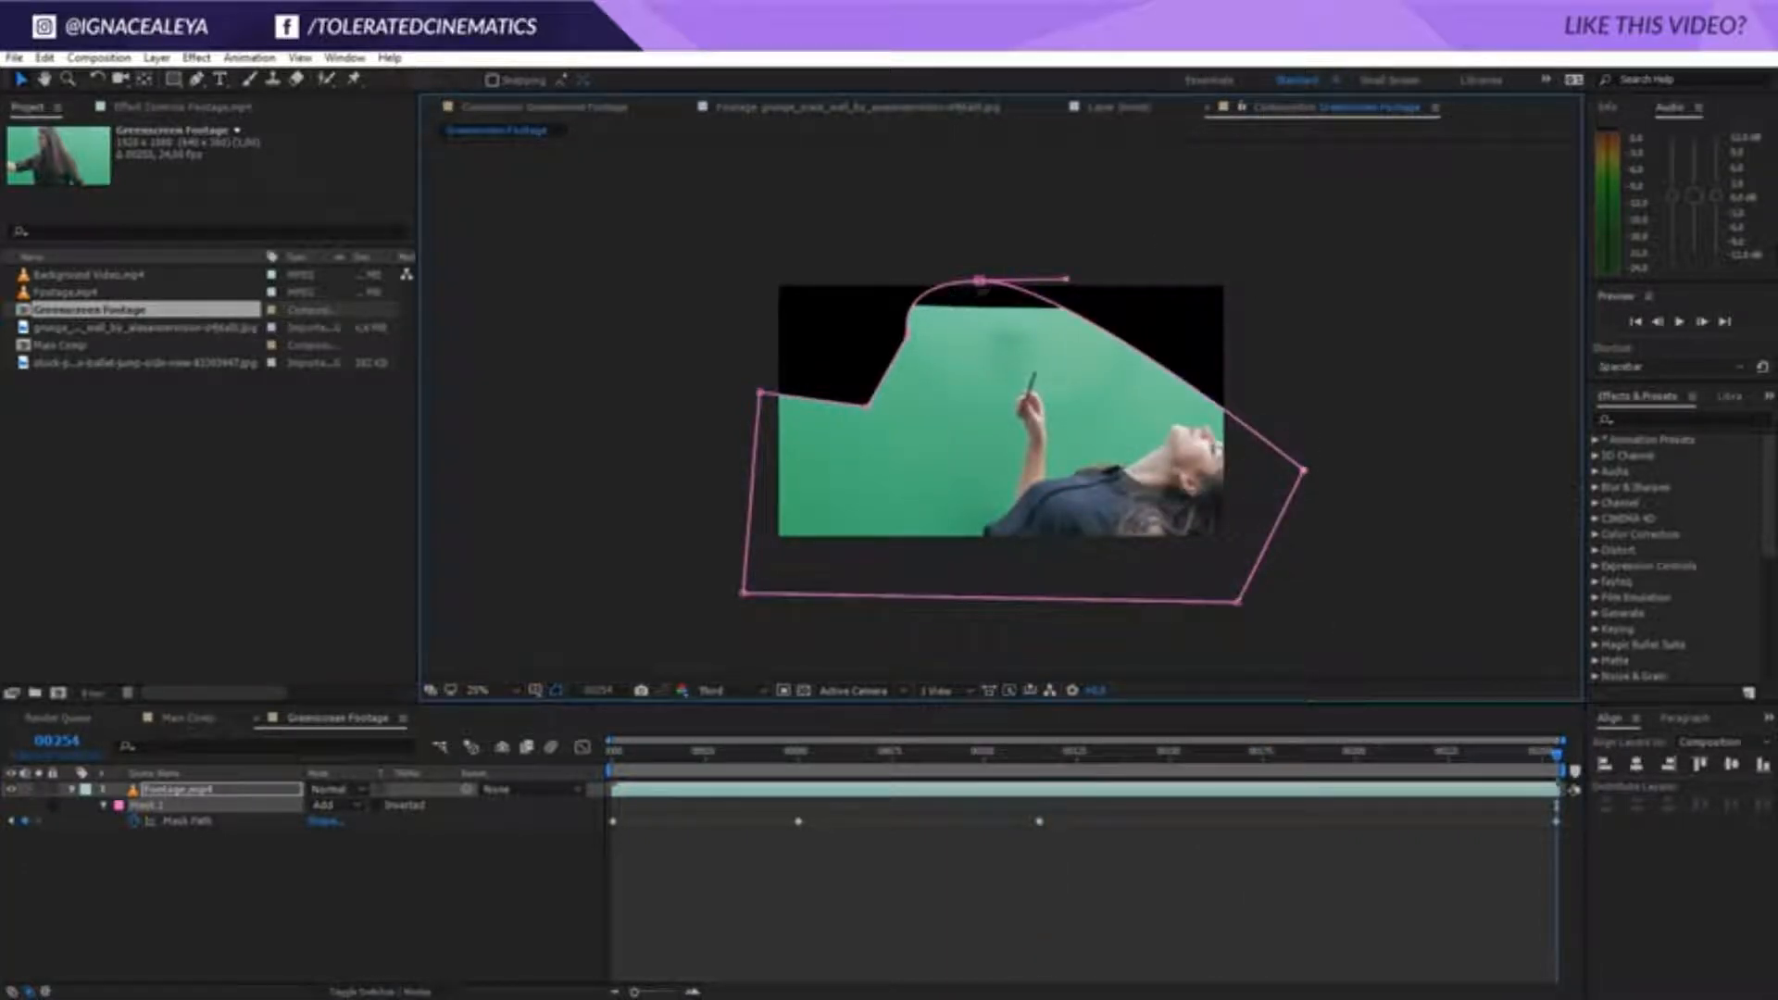
{"action": "left_click_drag", "start_coordinate": [980, 279], "coordinate": [1223, 387]}
{"action": "left_click_drag", "start_coordinate": [908, 339], "coordinate": [1067, 340]}
{"action": "left_click_drag", "start_coordinate": [761, 396], "coordinate": [776, 579]}
{"action": "left_click_drag", "start_coordinate": [859, 416], "coordinate": [977, 384]}
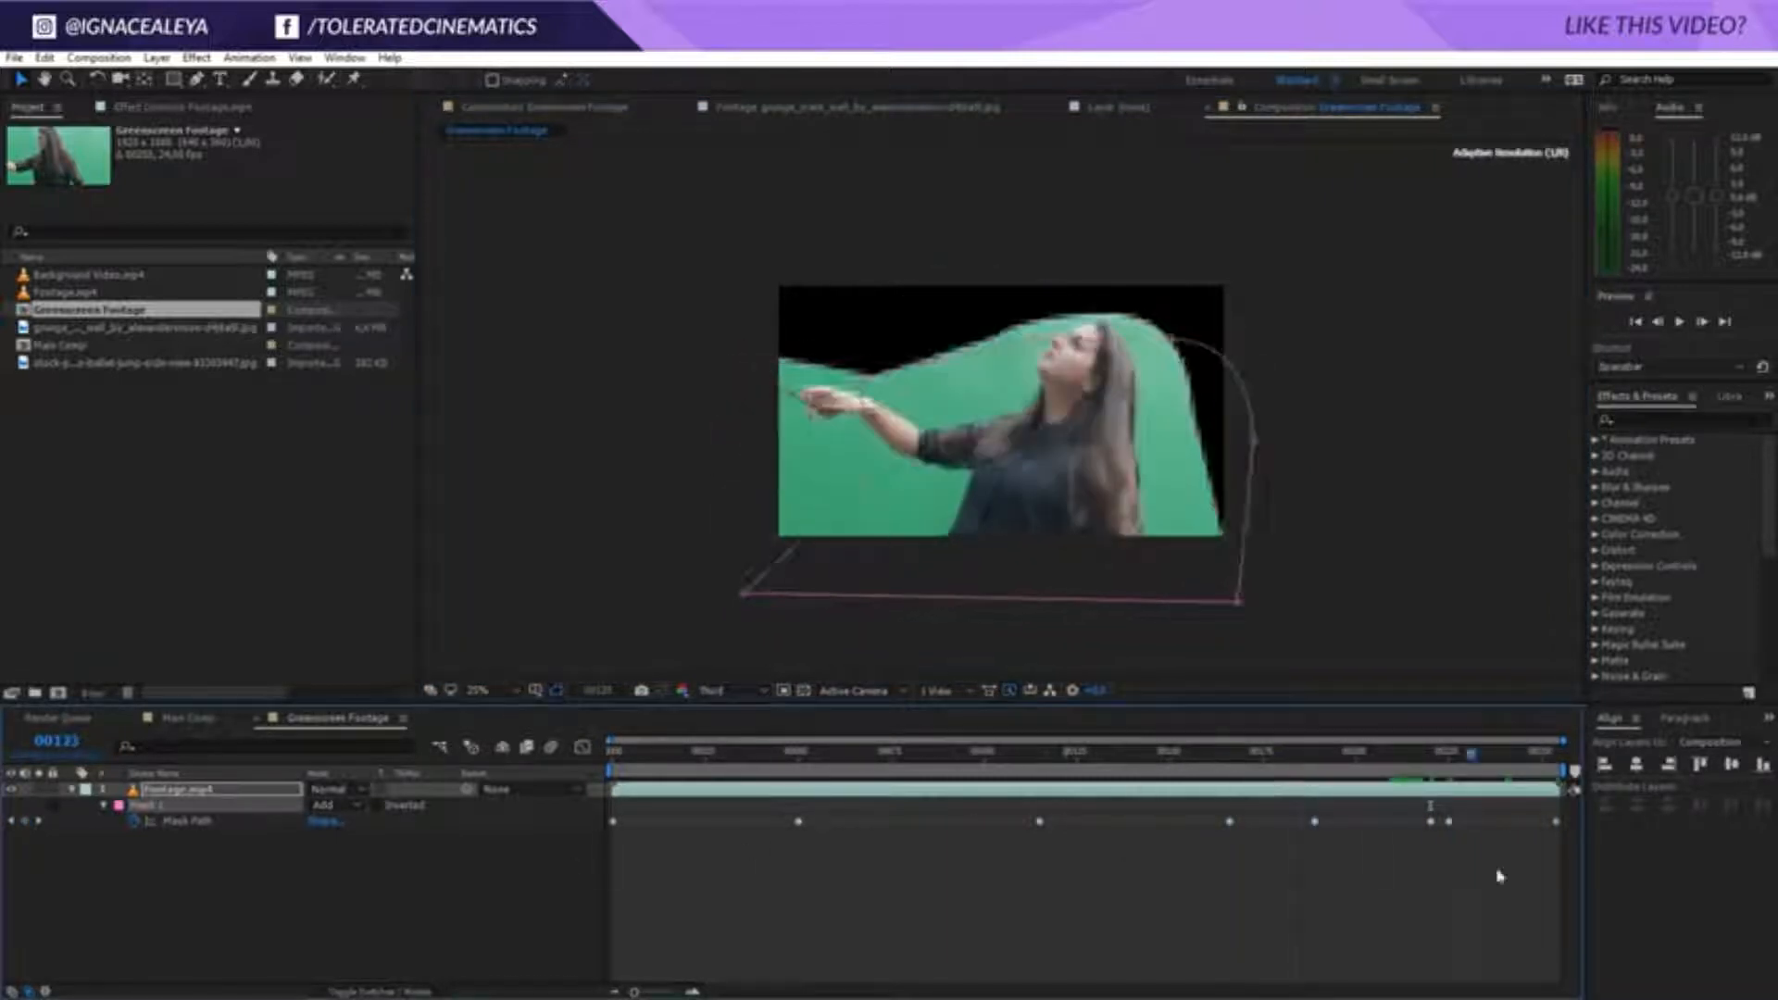
Apply Keylight (1.2) to Footage.mp4 and sample the green backdrop beside the woman as the Screen Colour
{"action": "key", "text": "End"}
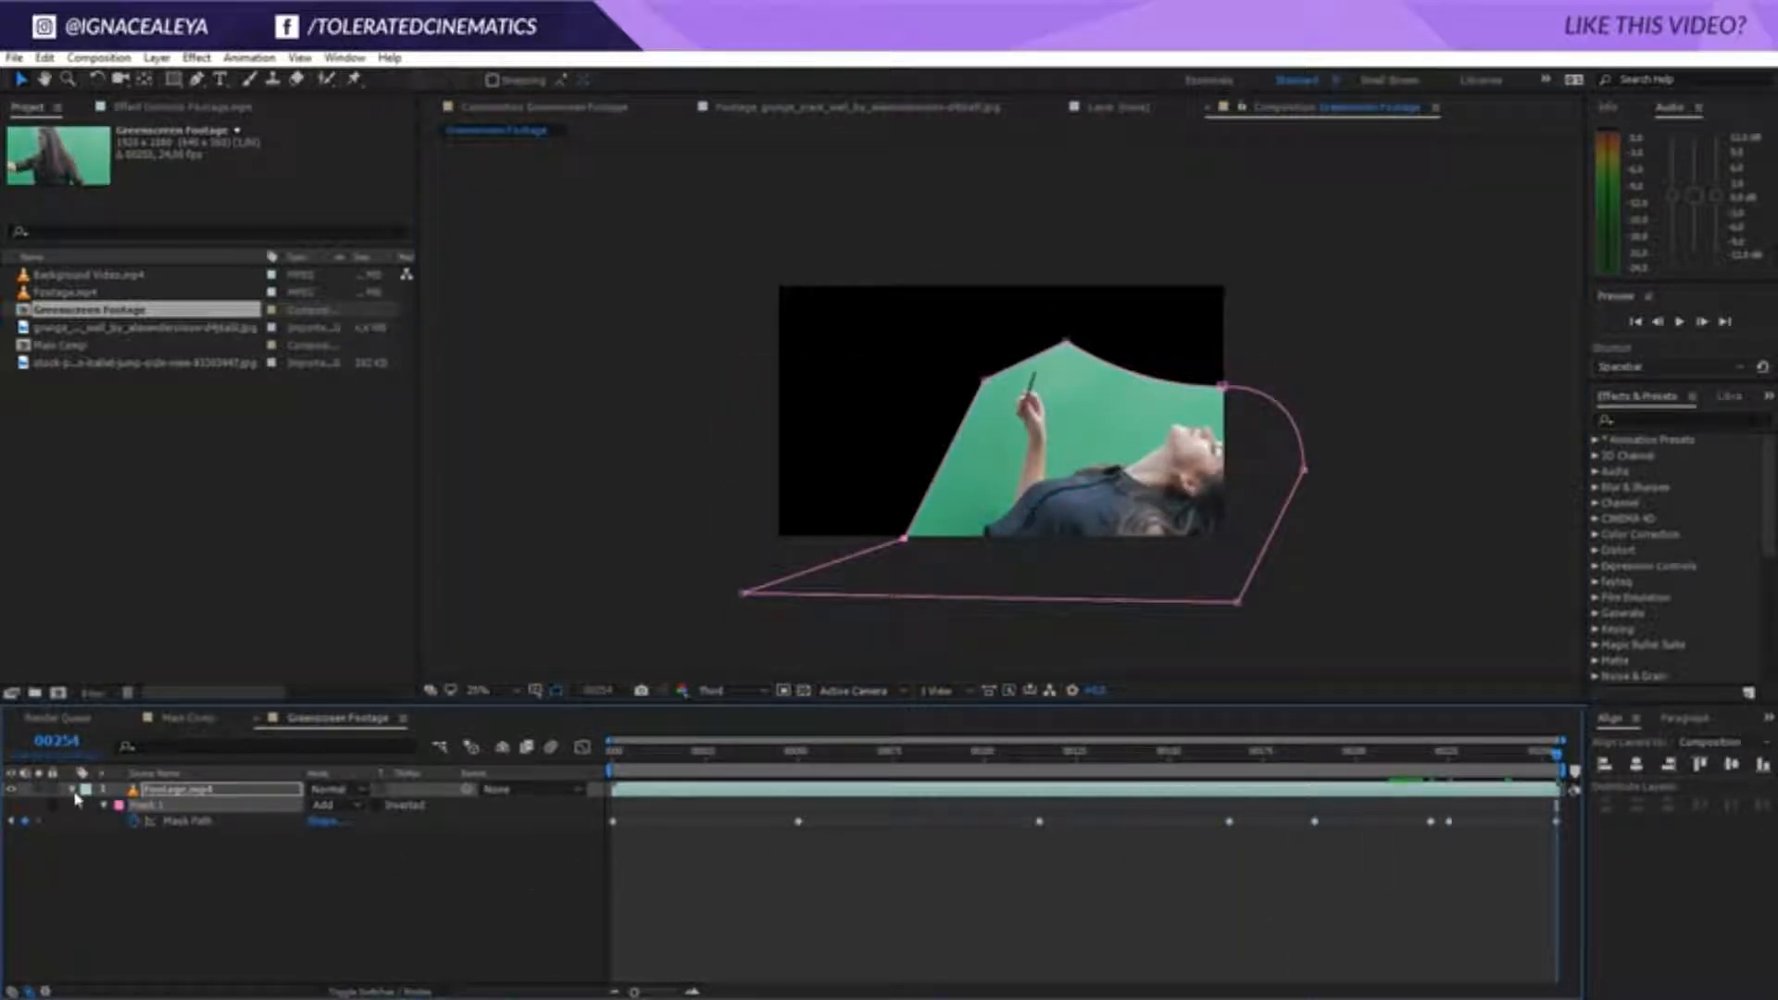
{"action": "left_click", "coordinate": [72, 790]}
{"action": "left_click", "coordinate": [190, 804]}
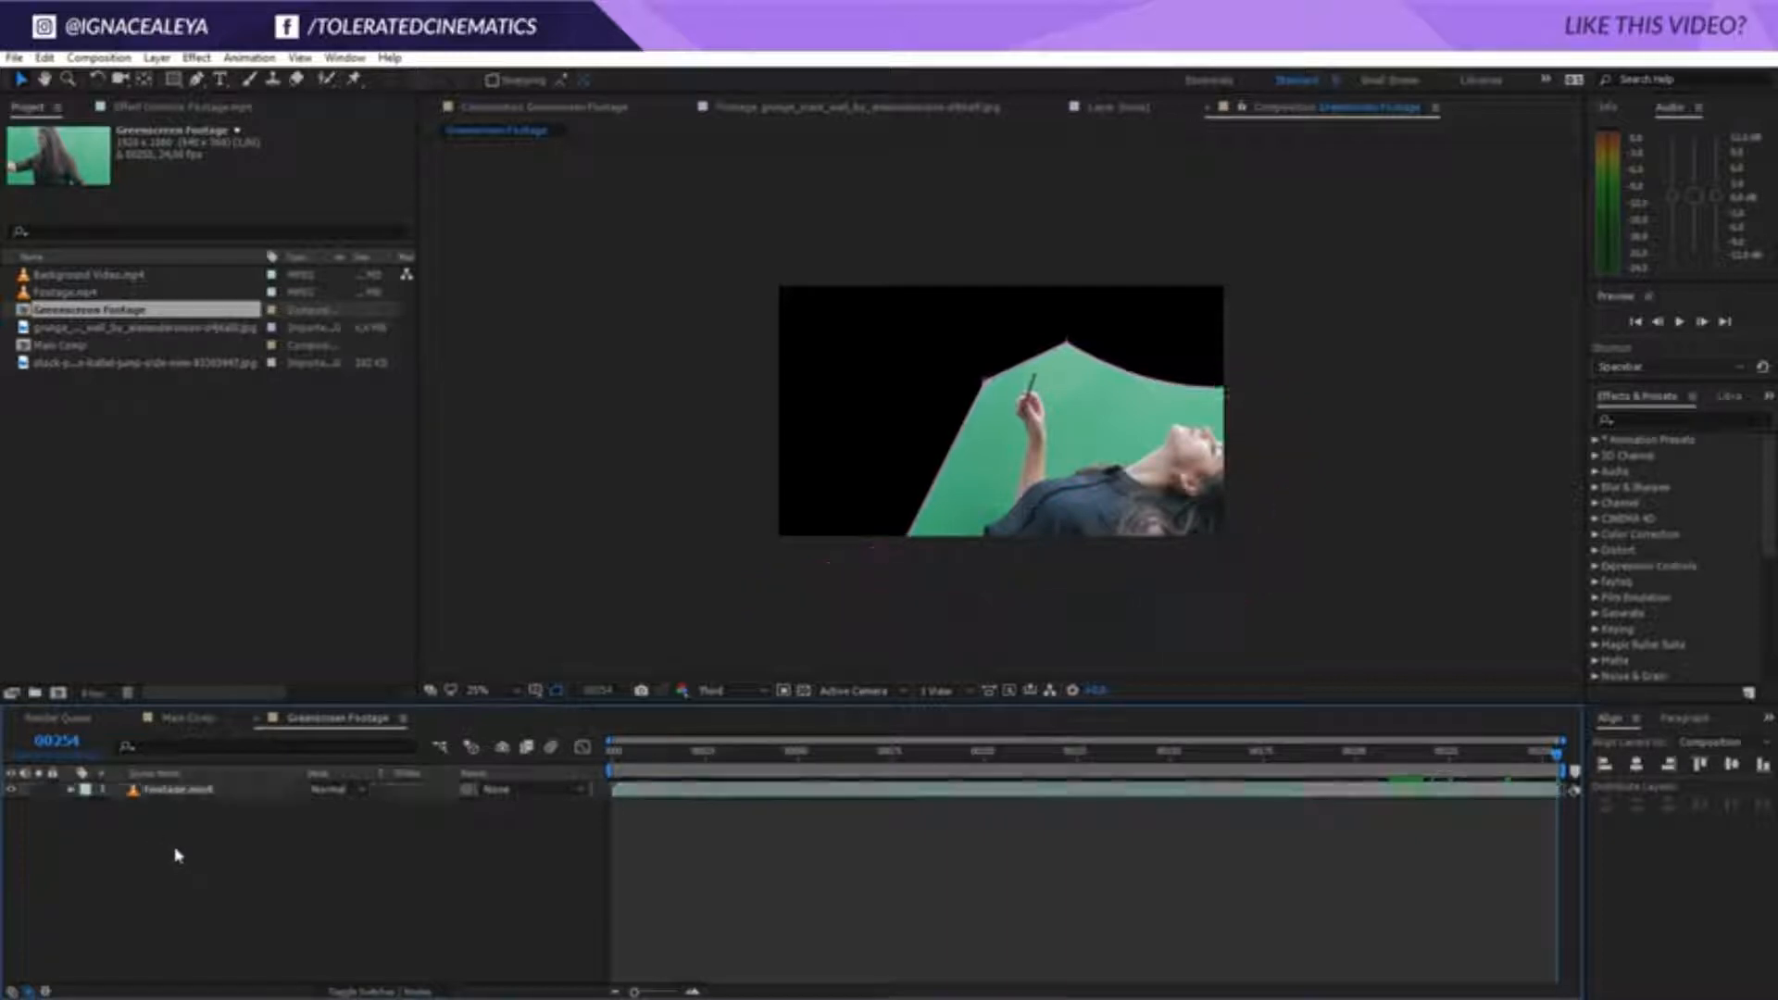
{"action": "left_click", "coordinate": [190, 802]}
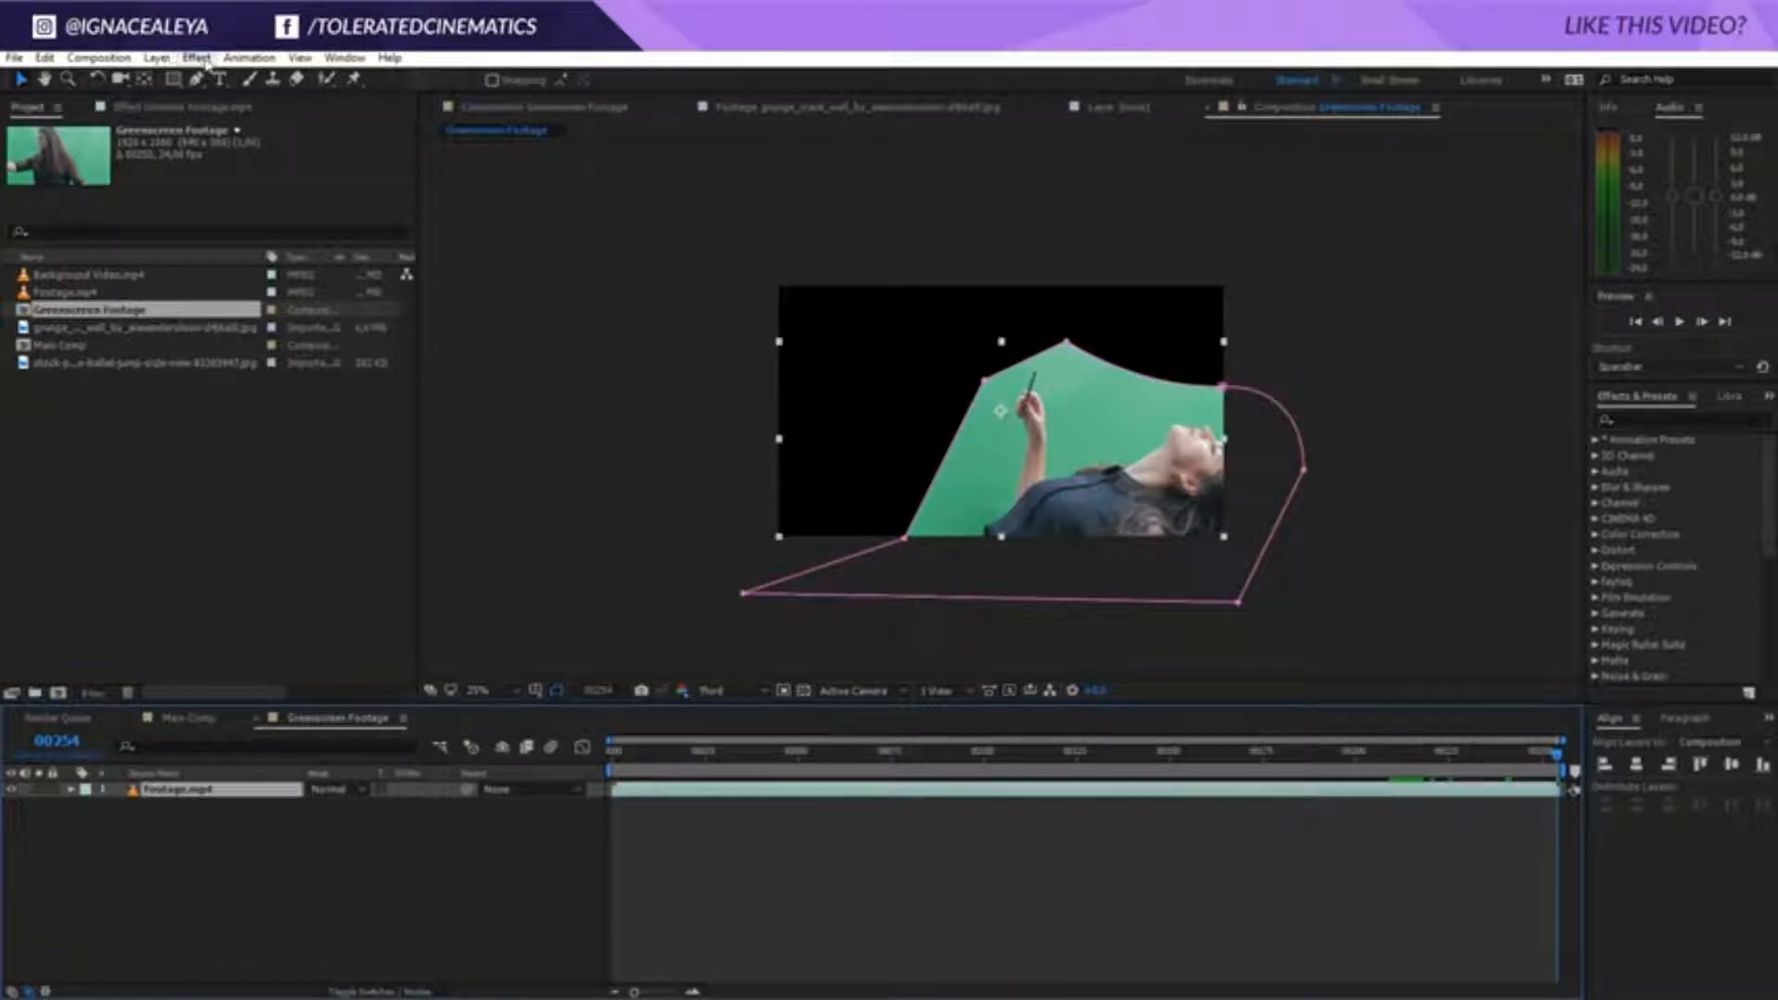
{"action": "left_click", "coordinate": [248, 58]}
{"action": "mouse_move", "coordinate": [197, 58]}
{"action": "mouse_move", "coordinate": [111, 374]}
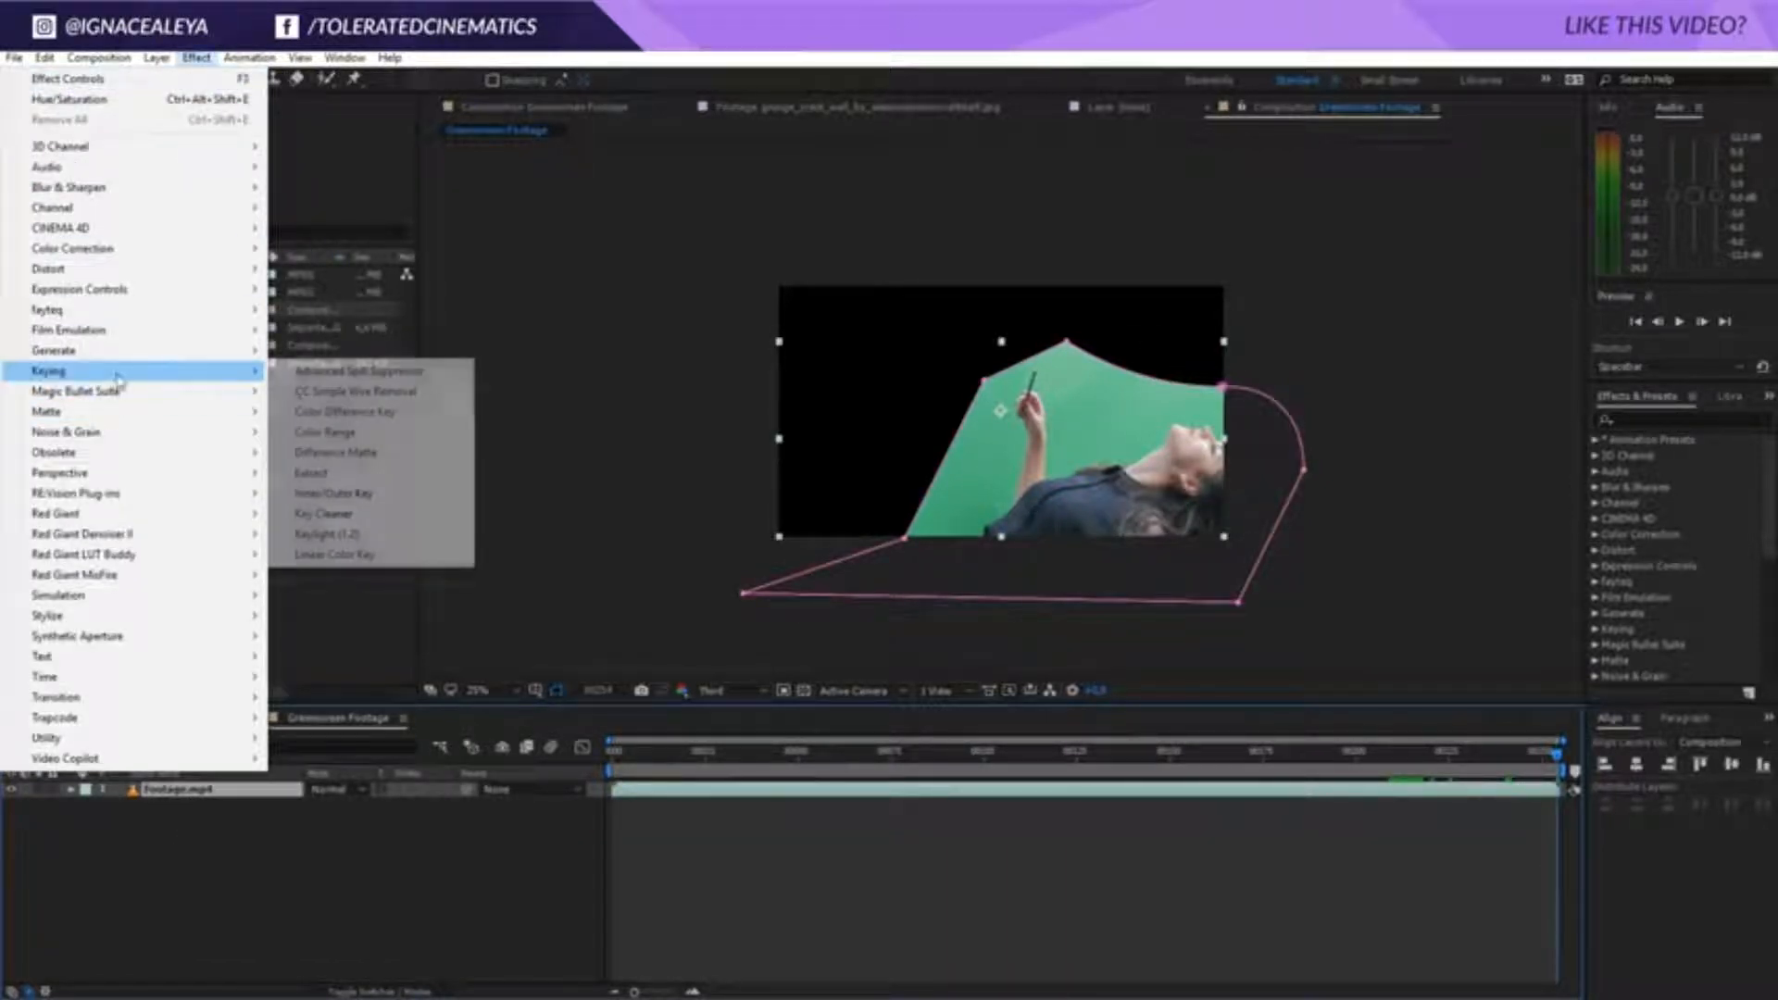
{"action": "left_click", "coordinate": [320, 534]}
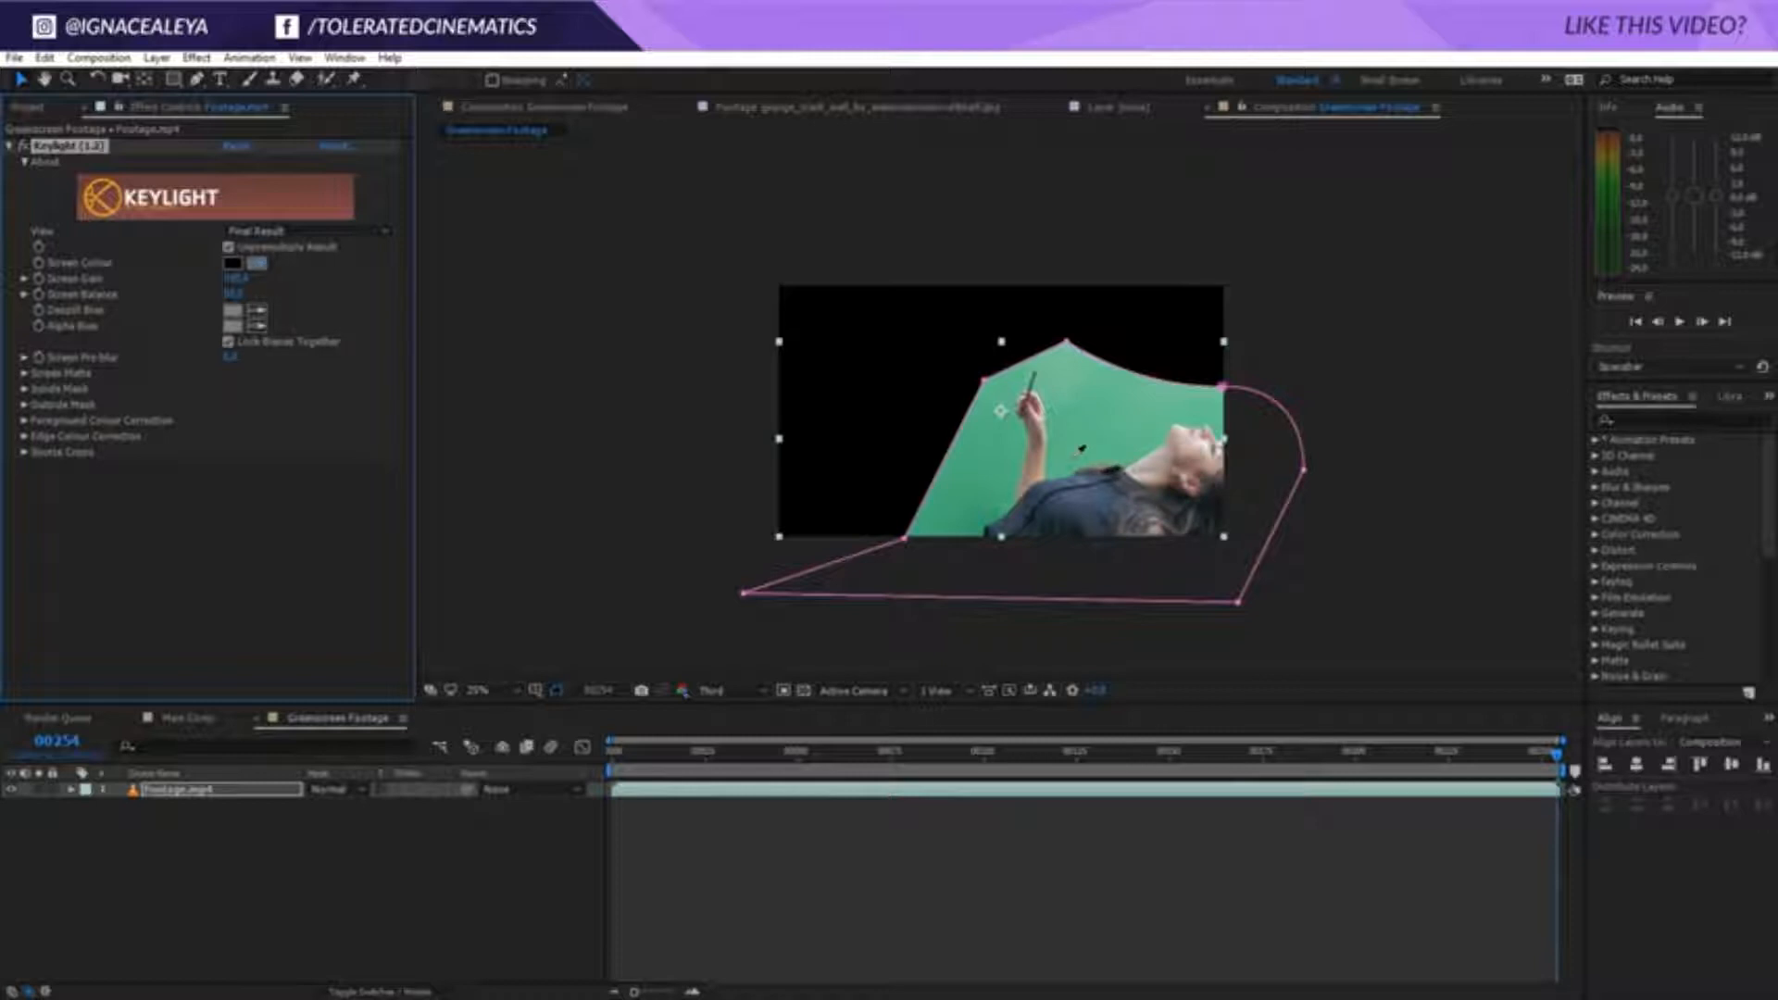
{"action": "left_click", "coordinate": [1079, 452]}
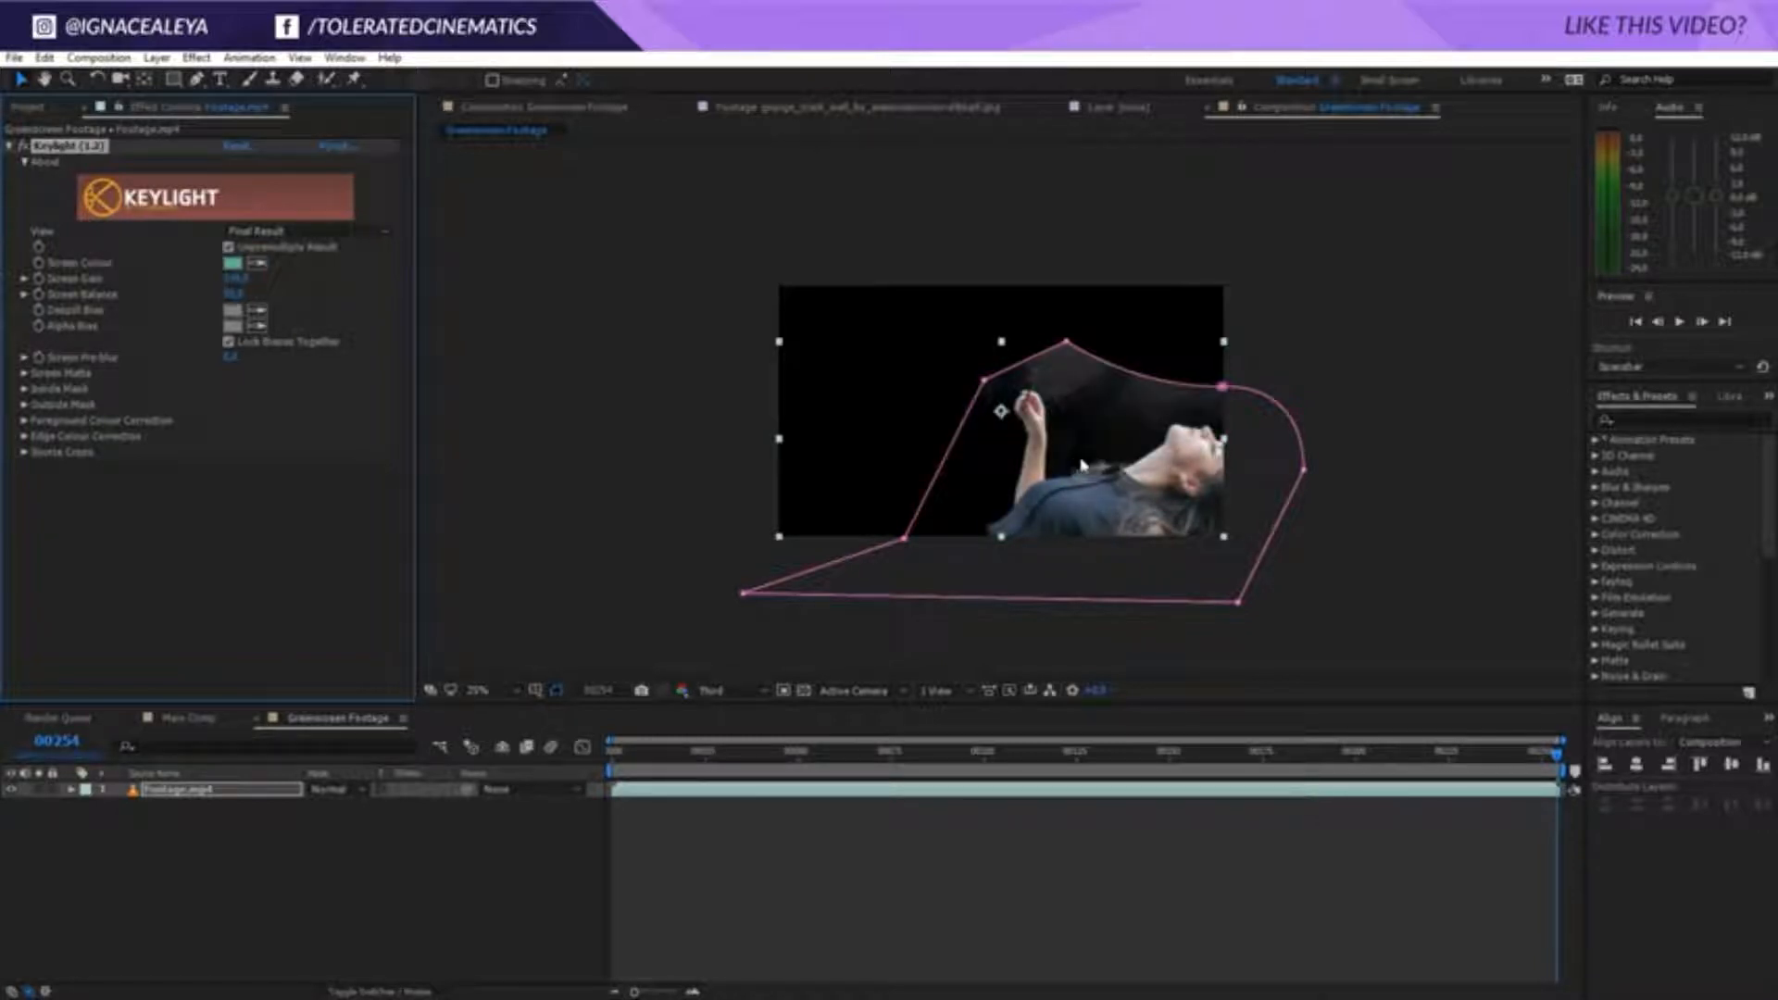
Switch the Keylight view to Screen Matte and raise Clip Black until the backdrop is solid black
{"action": "key", "text": "period"}
{"action": "left_click_drag", "start_coordinate": [1367, 514], "coordinate": [1149, 409]}
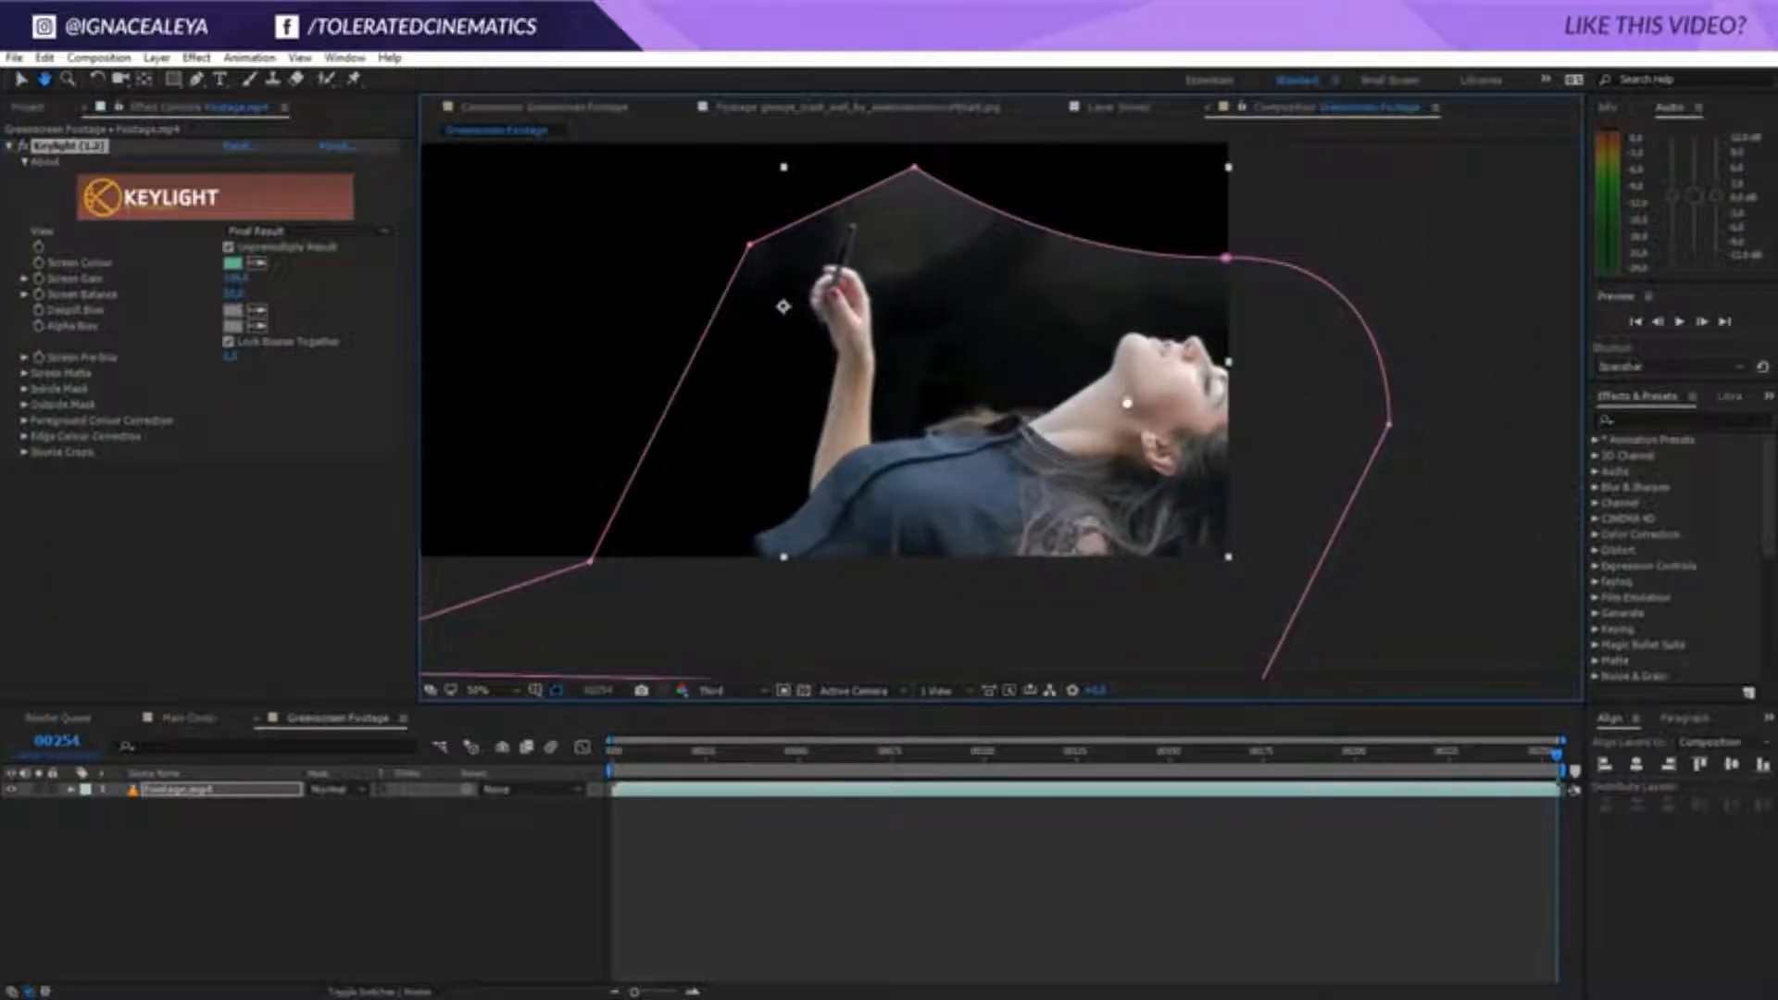
{"action": "left_click", "coordinate": [287, 231]}
{"action": "left_click", "coordinate": [287, 332]}
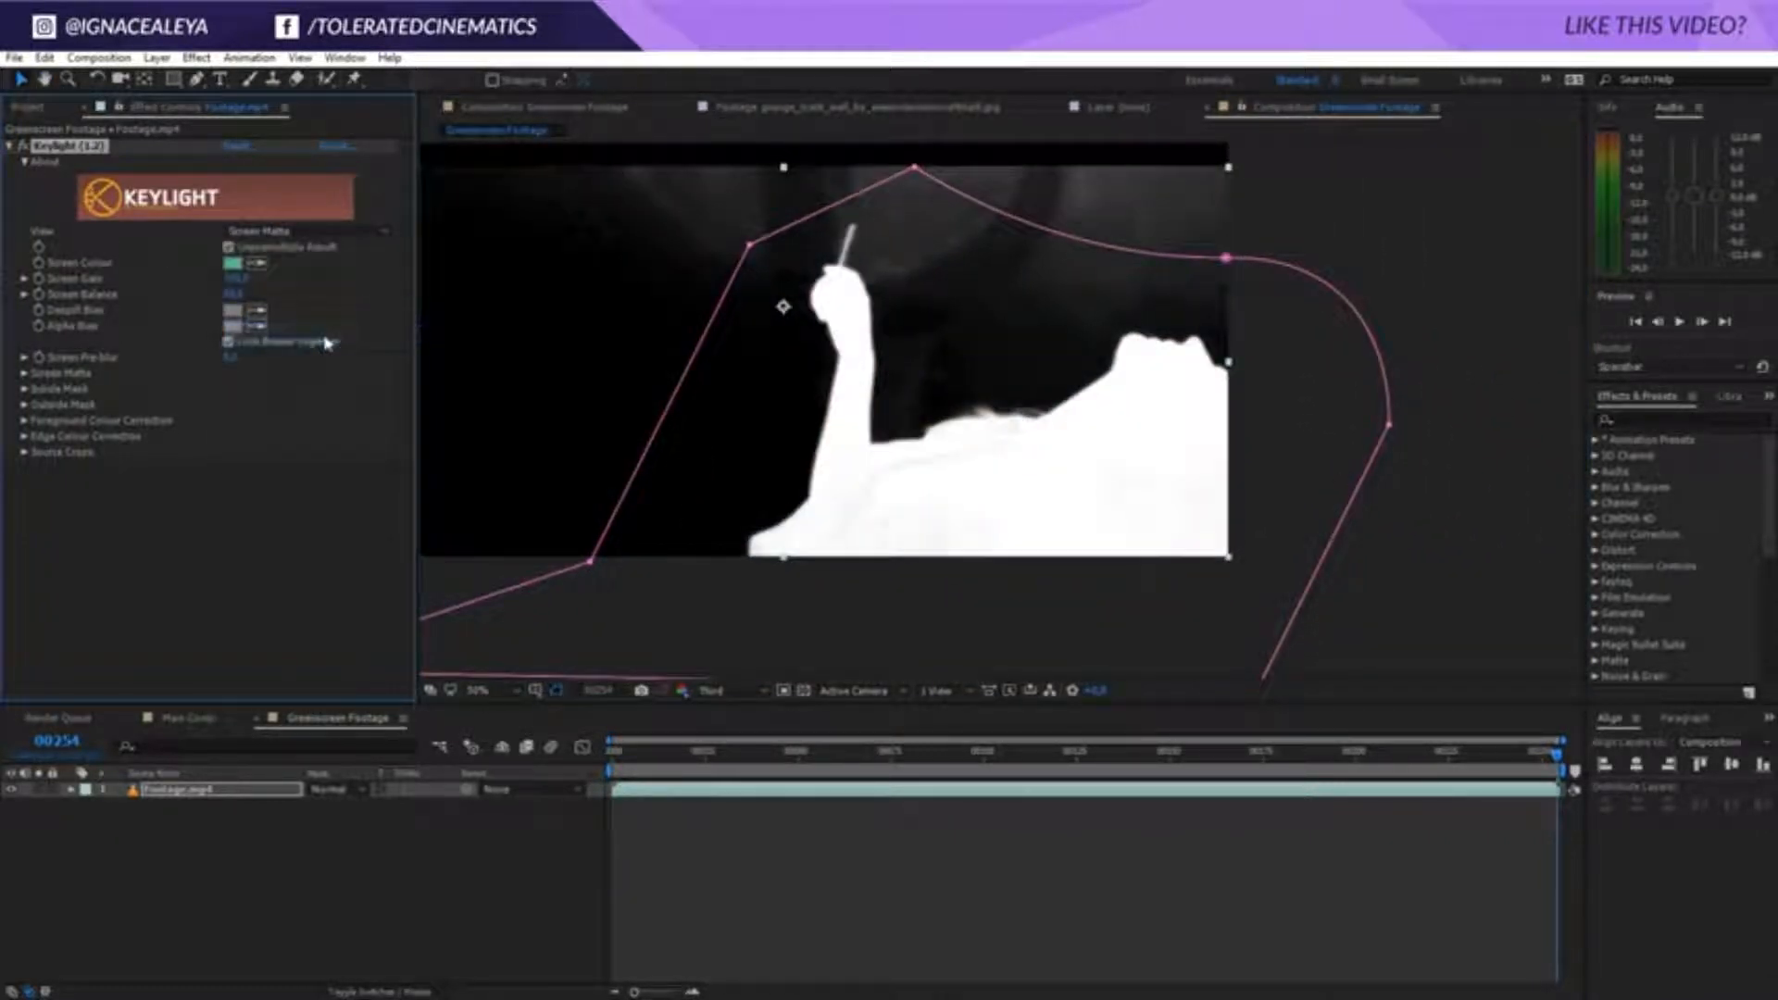
{"action": "left_click", "coordinate": [26, 374]}
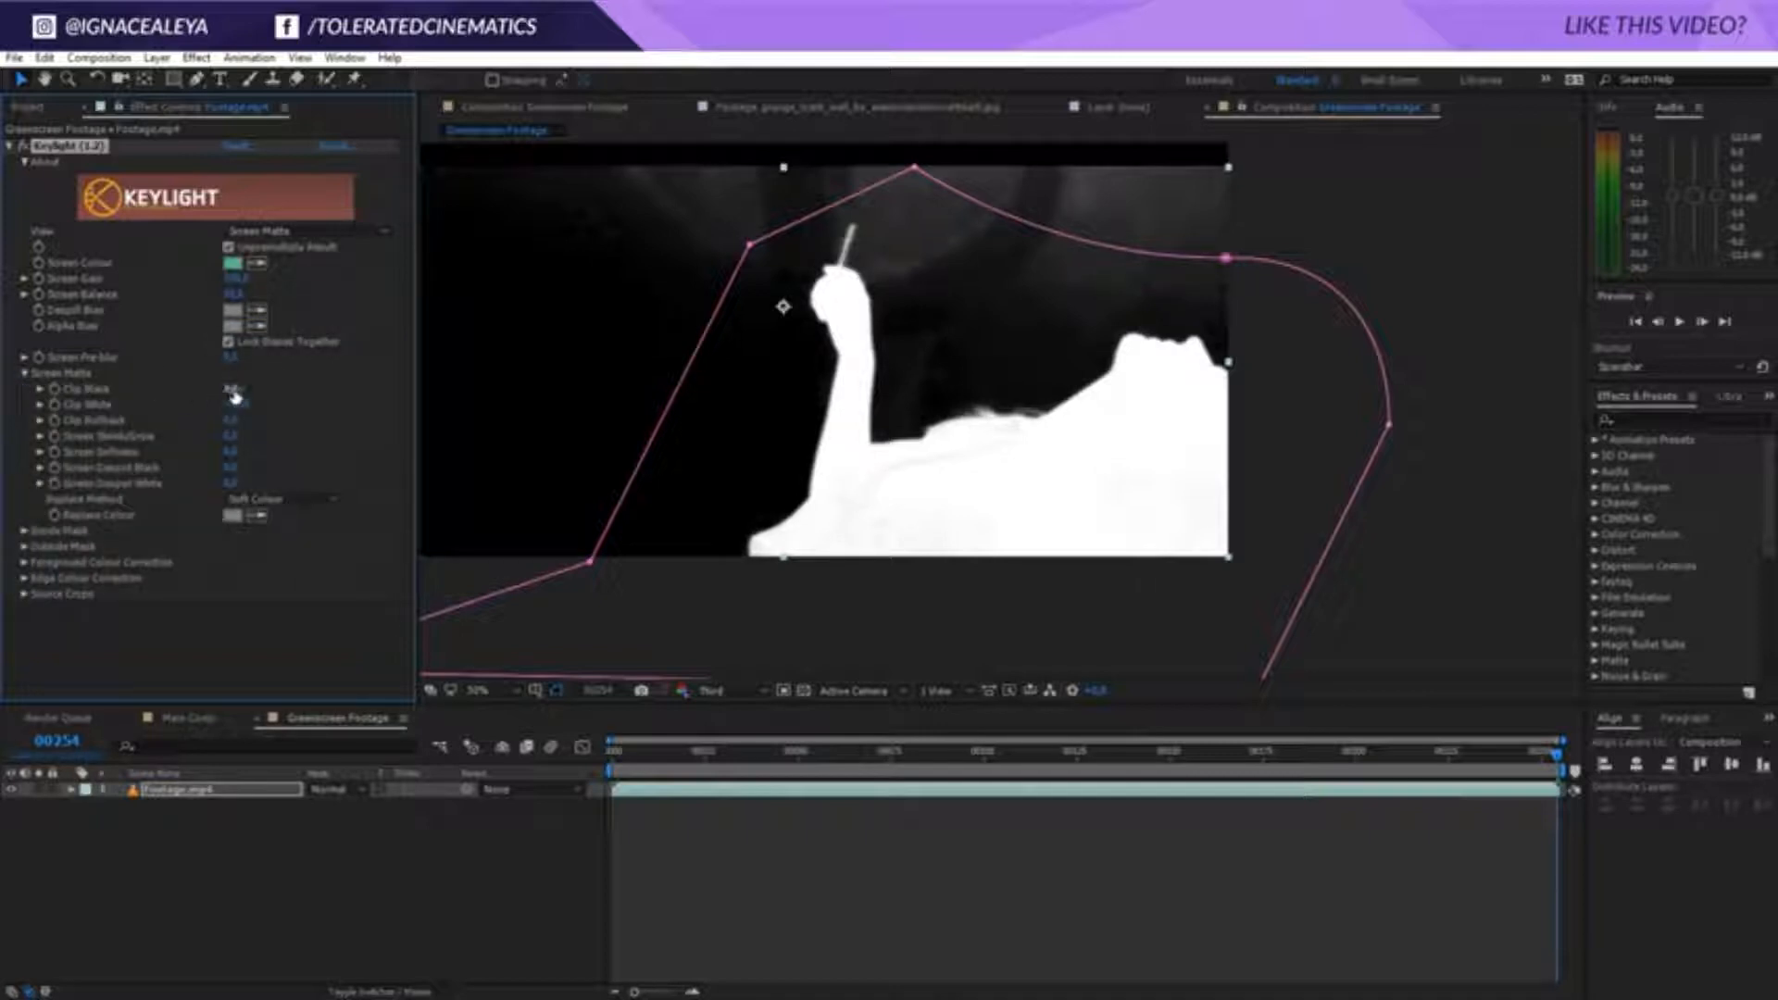
{"action": "left_click_drag", "start_coordinate": [232, 388], "coordinate": [259, 388]}
{"action": "left_click", "coordinate": [239, 389]}
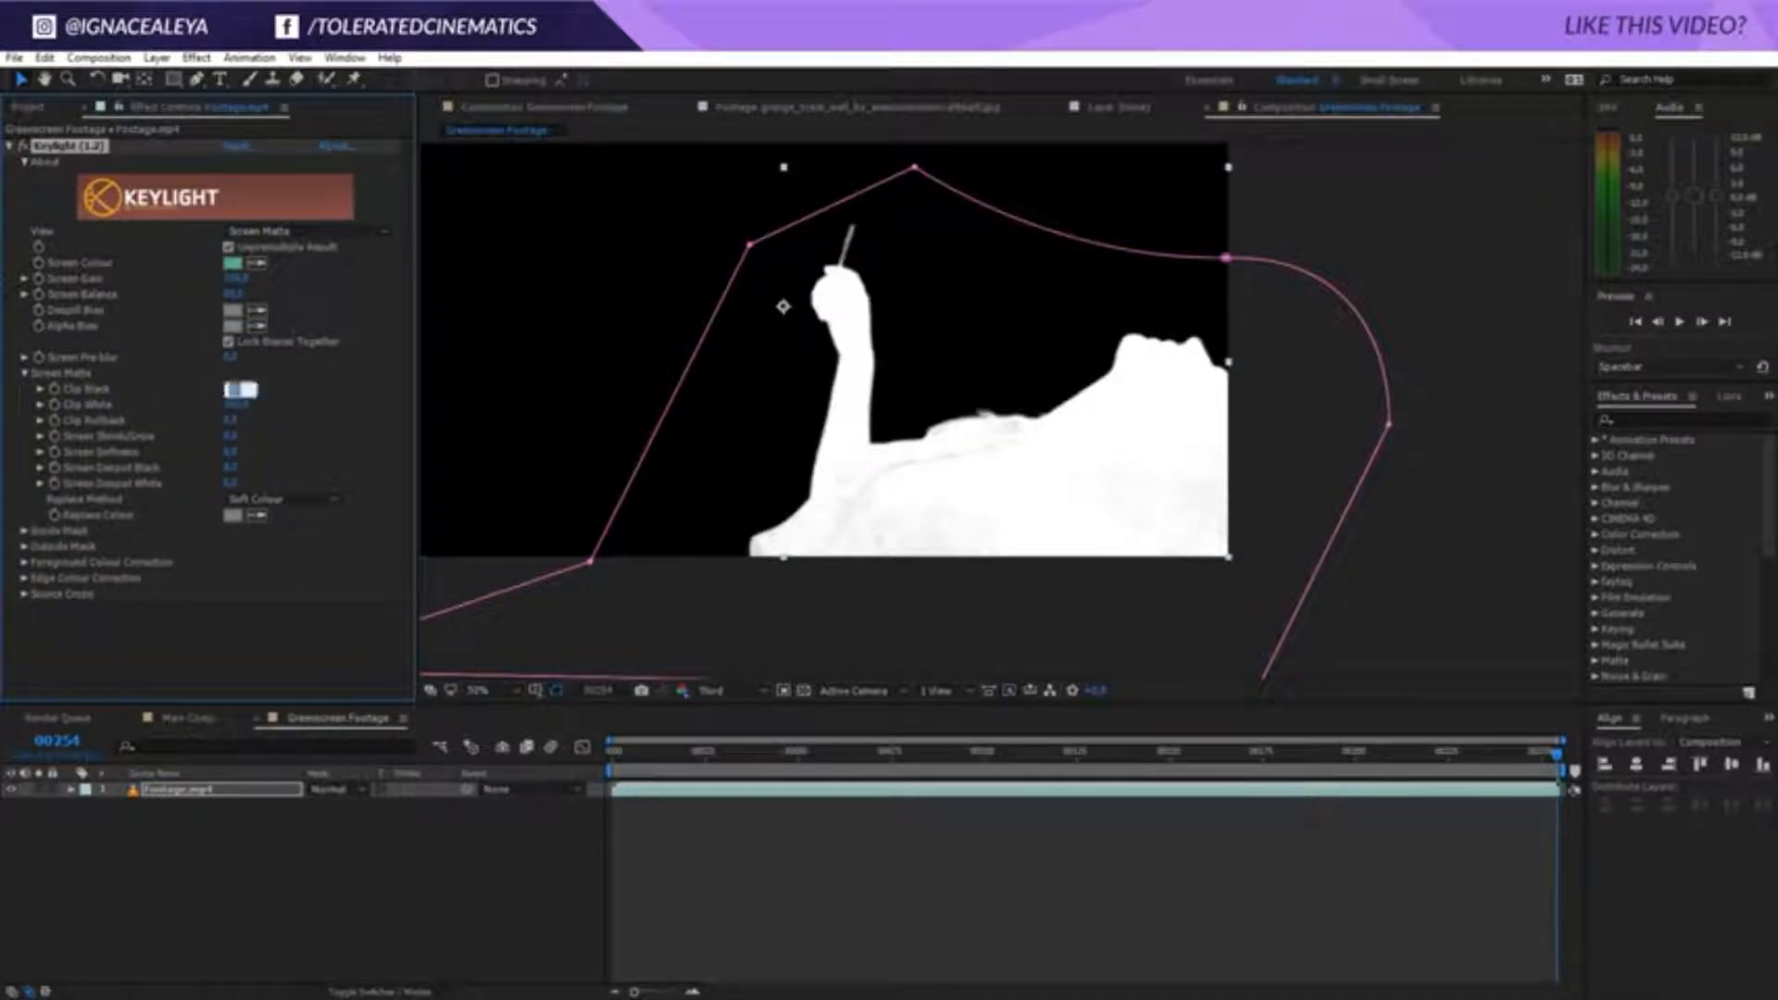
{"action": "key", "text": "Return"}
Set the Screen Matte's Clip White to 70 and check the matte at frame 193
{"action": "left_click", "coordinate": [232, 405]}
{"action": "type", "text": "80"}
{"action": "key", "text": "Return"}
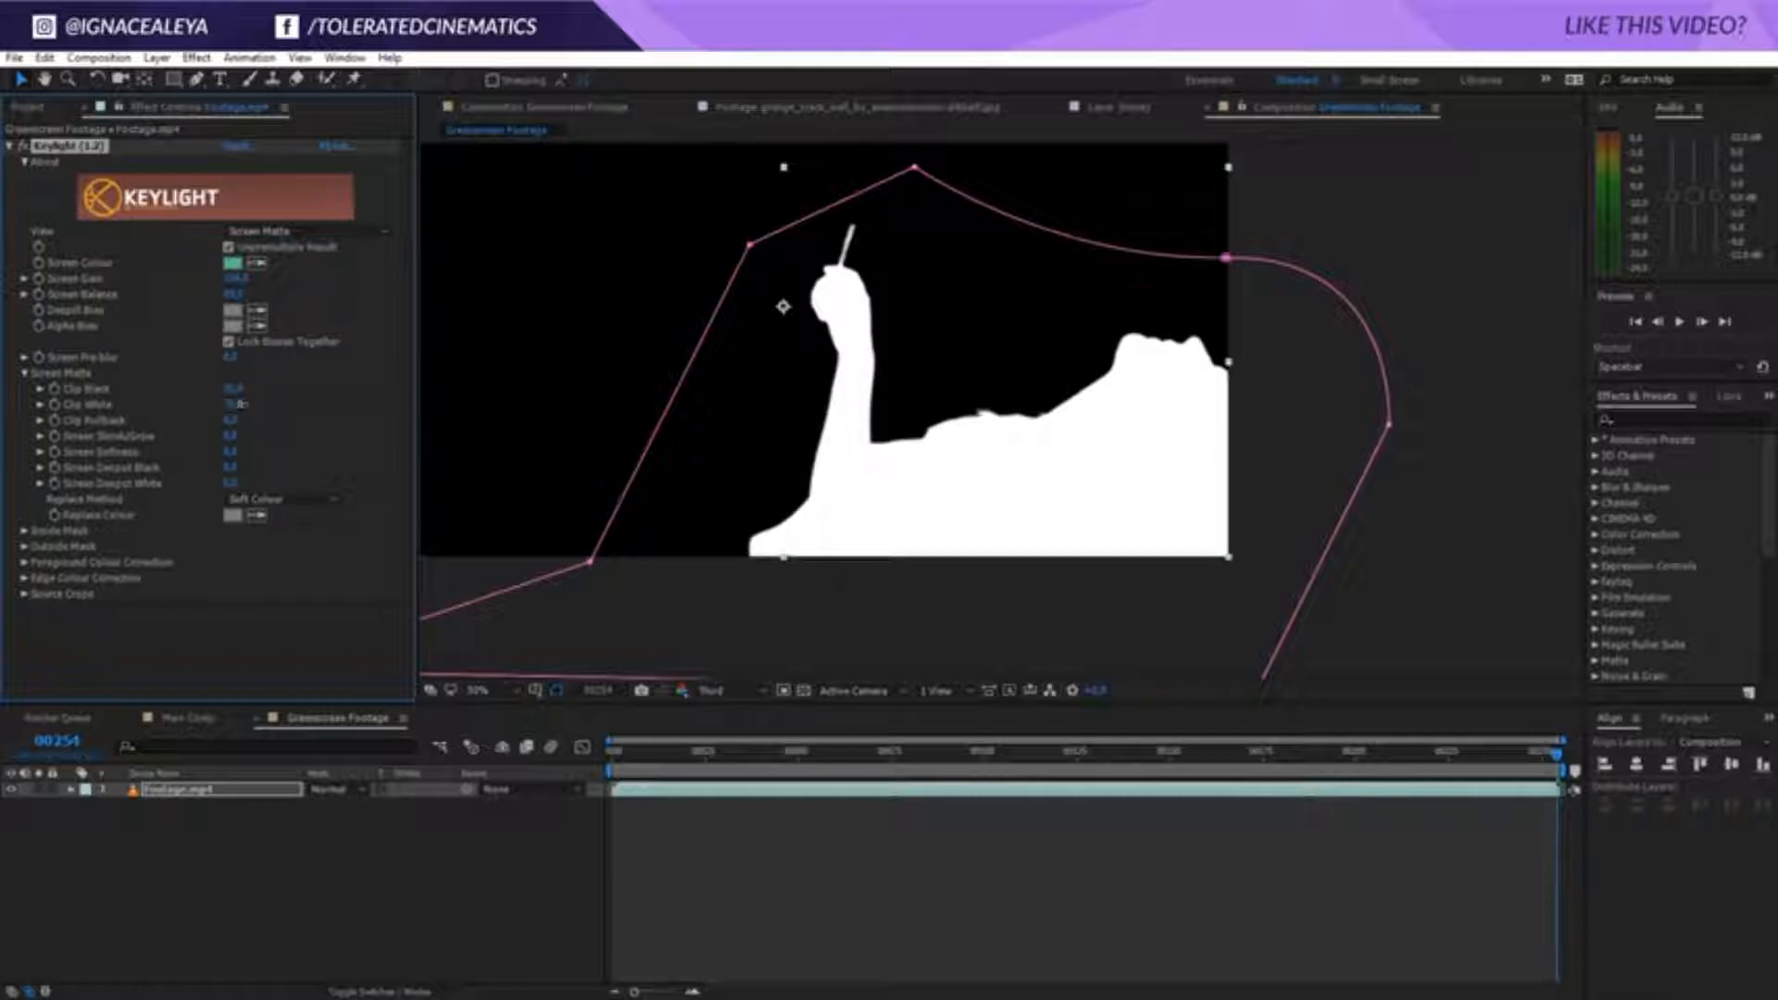
{"action": "left_click", "coordinate": [233, 404]}
{"action": "type", "text": "70"}
{"action": "key", "text": "Return"}
{"action": "left_click_drag", "start_coordinate": [1460, 757], "coordinate": [1330, 760]}
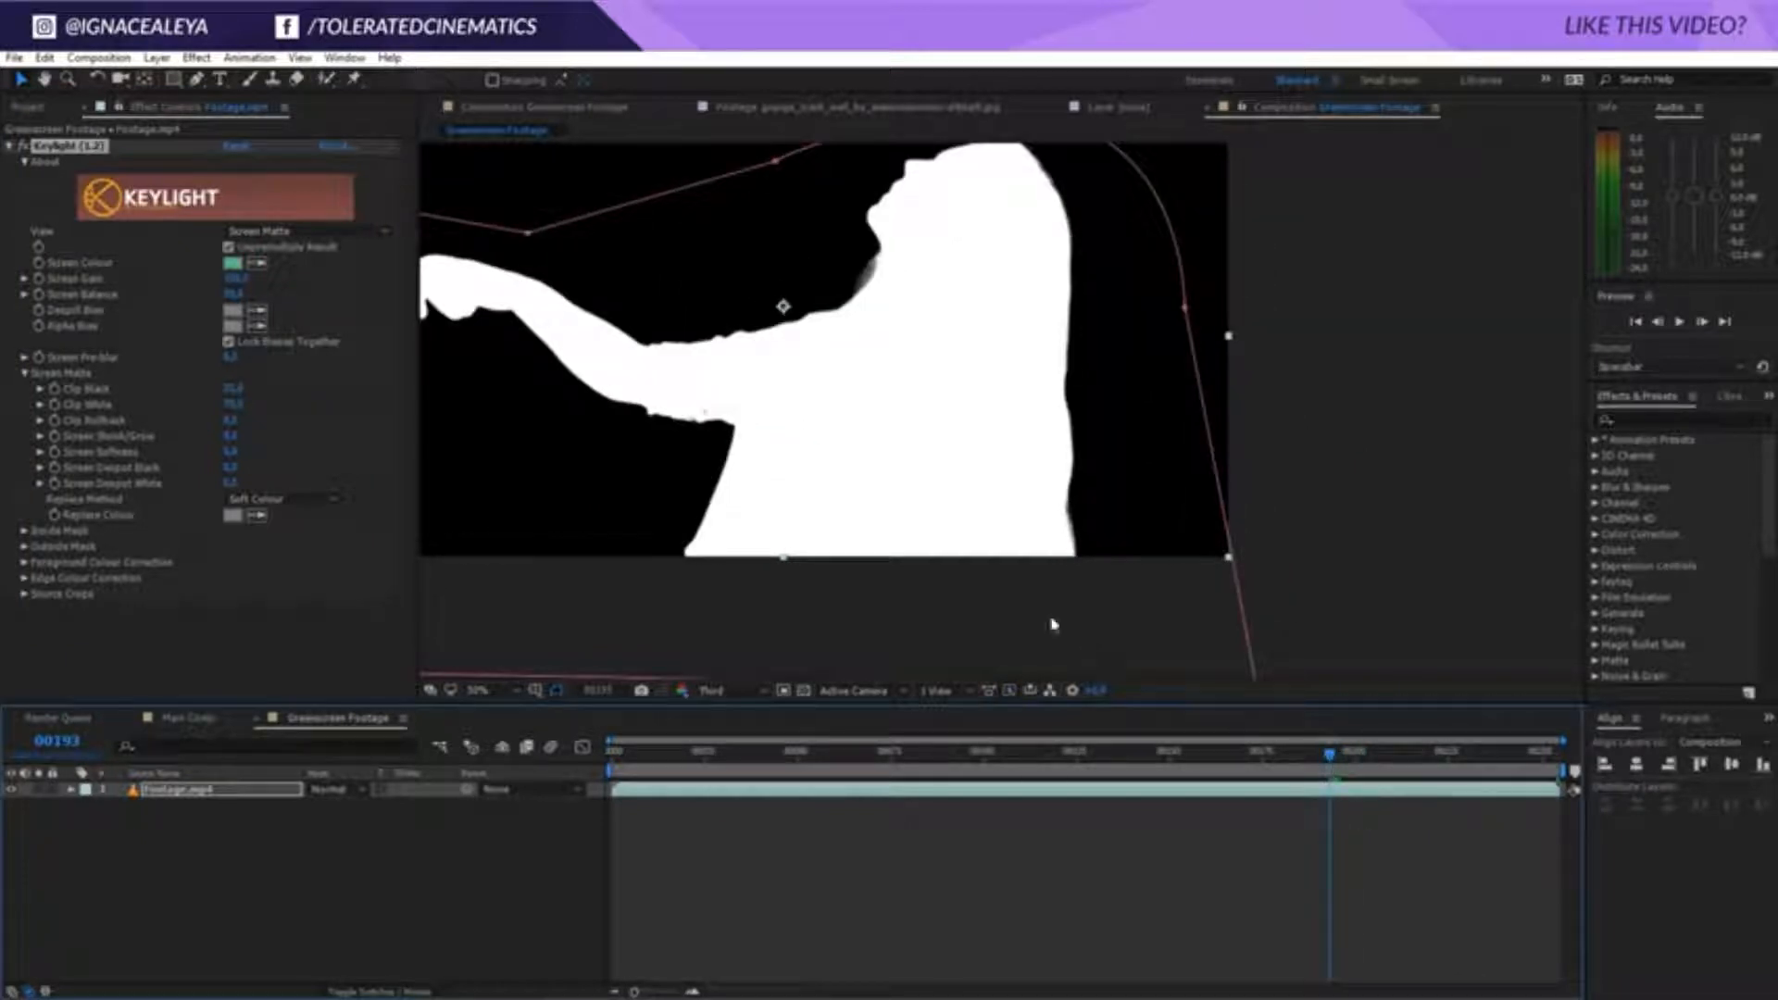
Check the matte through earlier frames back to frame 38 and set Keylight's View to Final Result
{"action": "key", "text": "space"}
{"action": "left_click_drag", "start_coordinate": [867, 354], "coordinate": [1089, 413]}
{"action": "left_click_drag", "start_coordinate": [1332, 755], "coordinate": [1098, 750]}
{"action": "key", "text": "space"}
{"action": "left_click_drag", "start_coordinate": [1060, 386], "coordinate": [1167, 405]}
{"action": "left_click_drag", "start_coordinate": [1135, 751], "coordinate": [753, 773]}
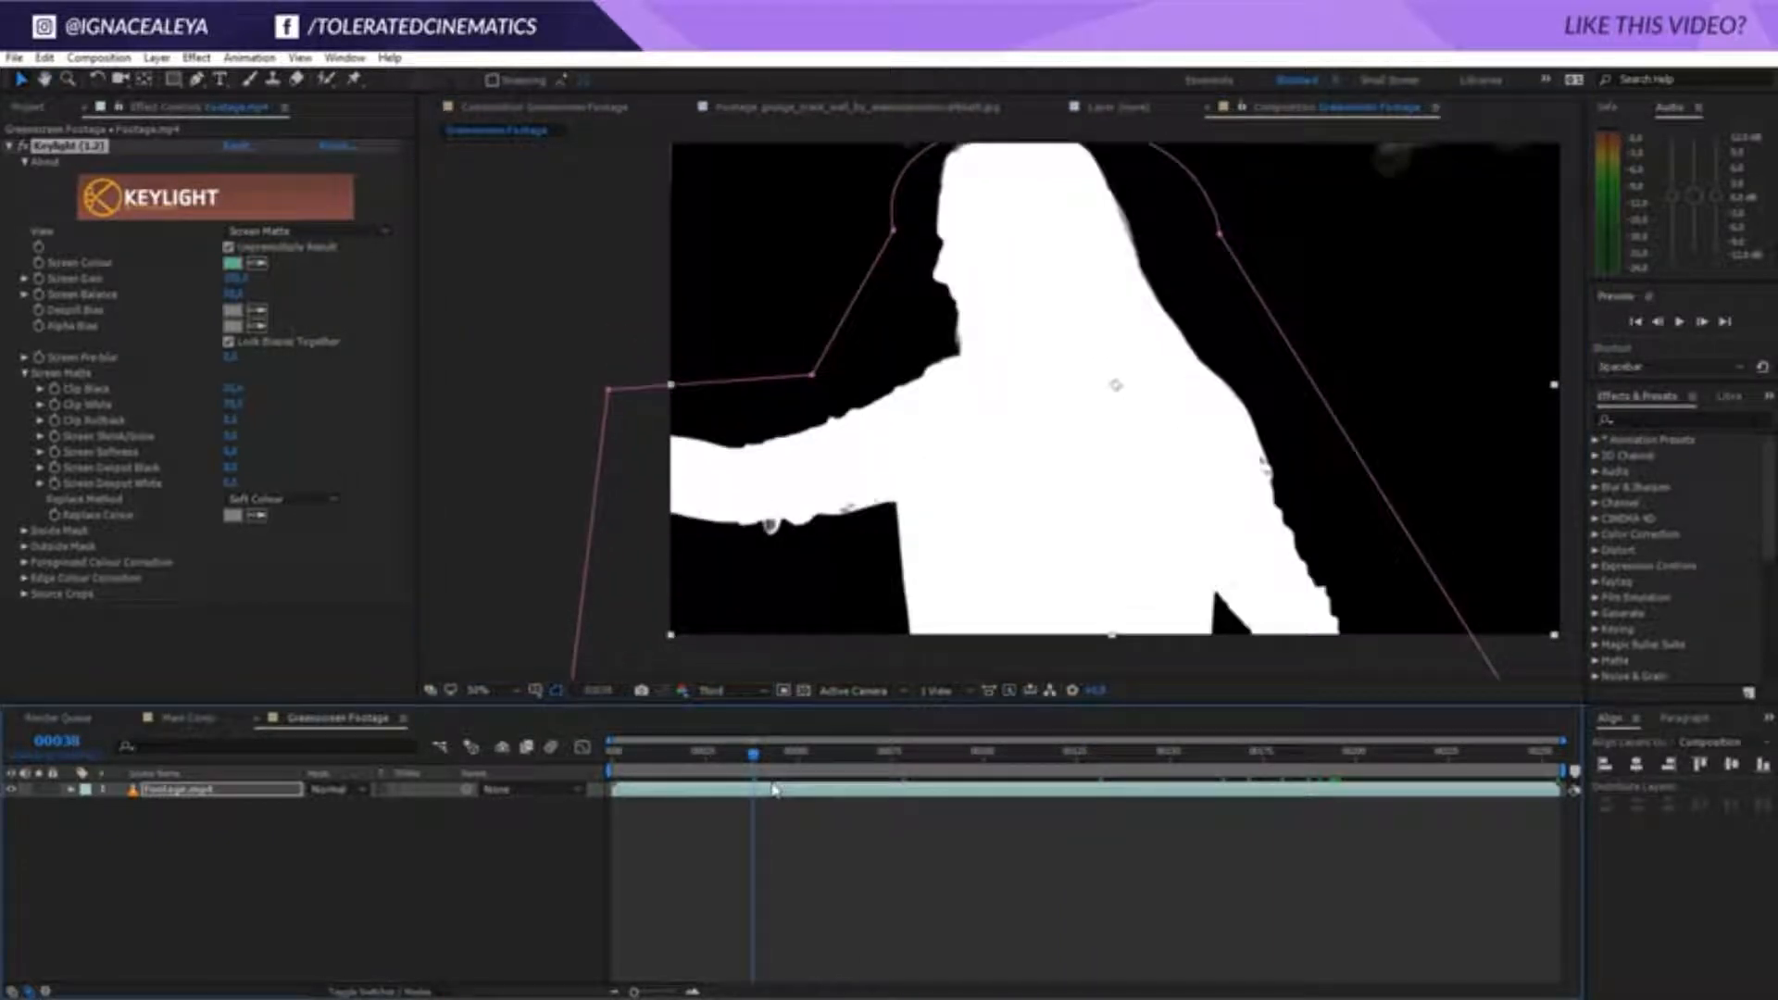
{"action": "left_click", "coordinate": [306, 231]}
{"action": "left_click", "coordinate": [277, 454]}
{"action": "left_click", "coordinate": [534, 842]}
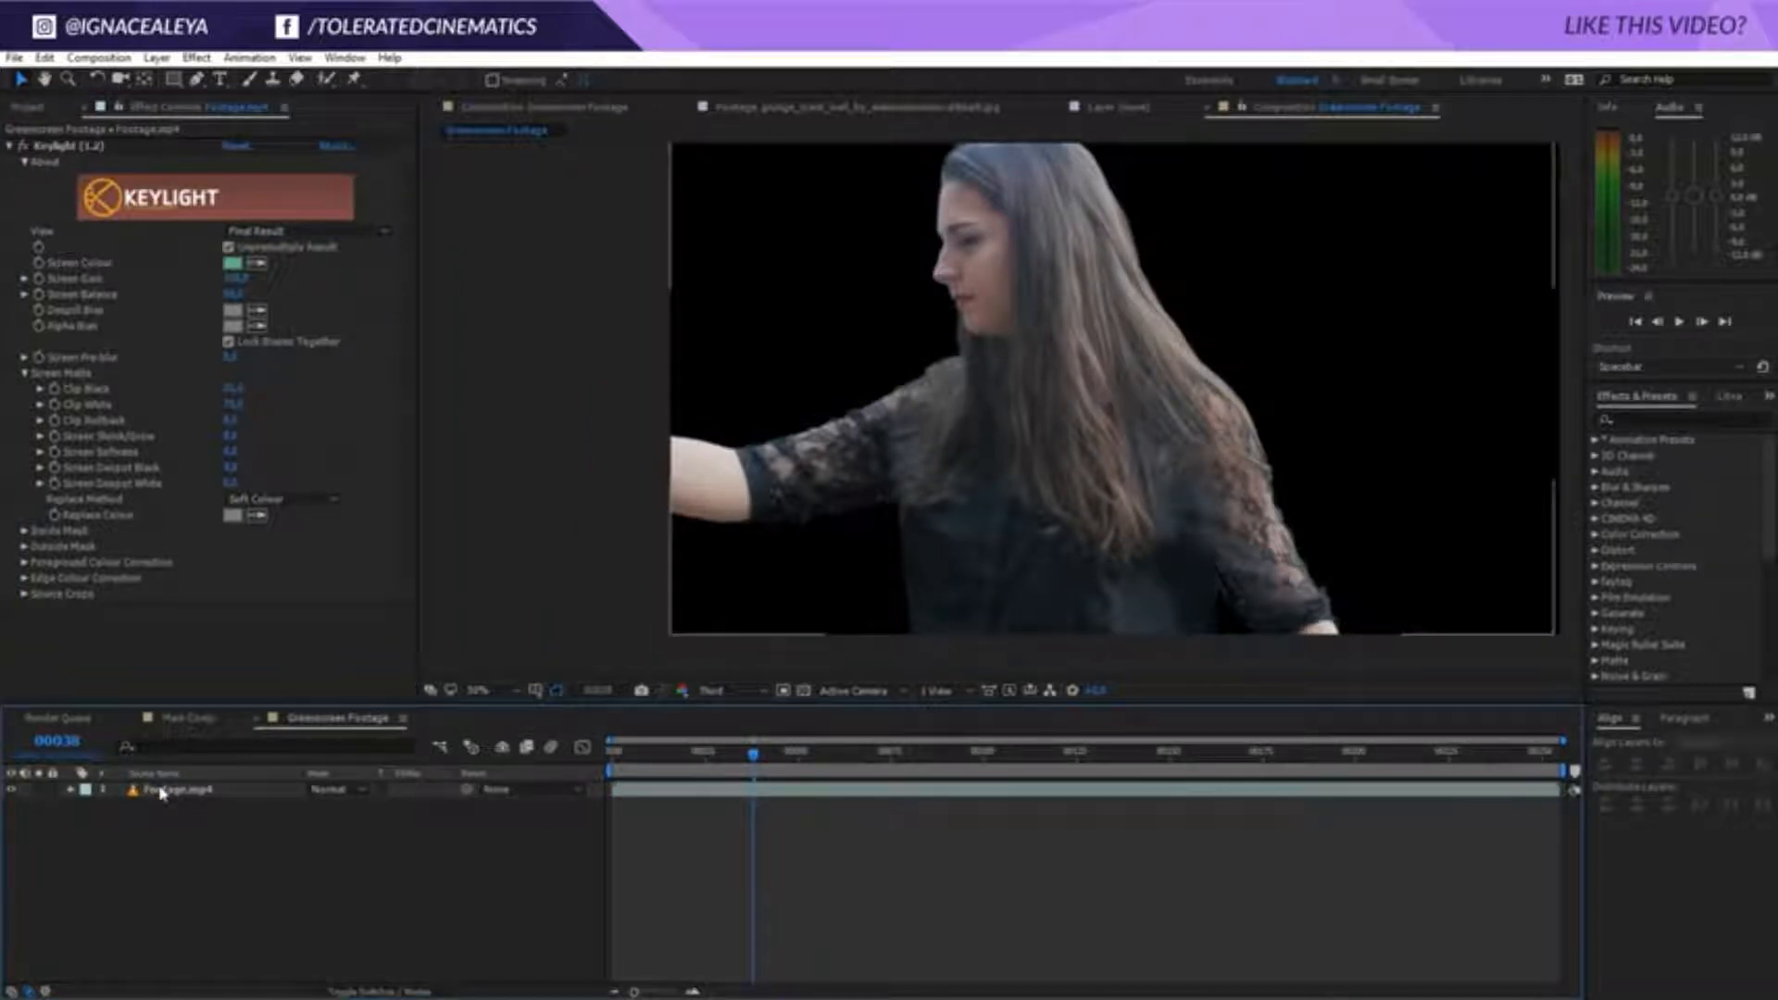
Switch to Main Comp and set the project's color depth to 16 bits per channel
{"action": "left_click", "coordinate": [188, 718]}
{"action": "left_click", "coordinate": [34, 111]}
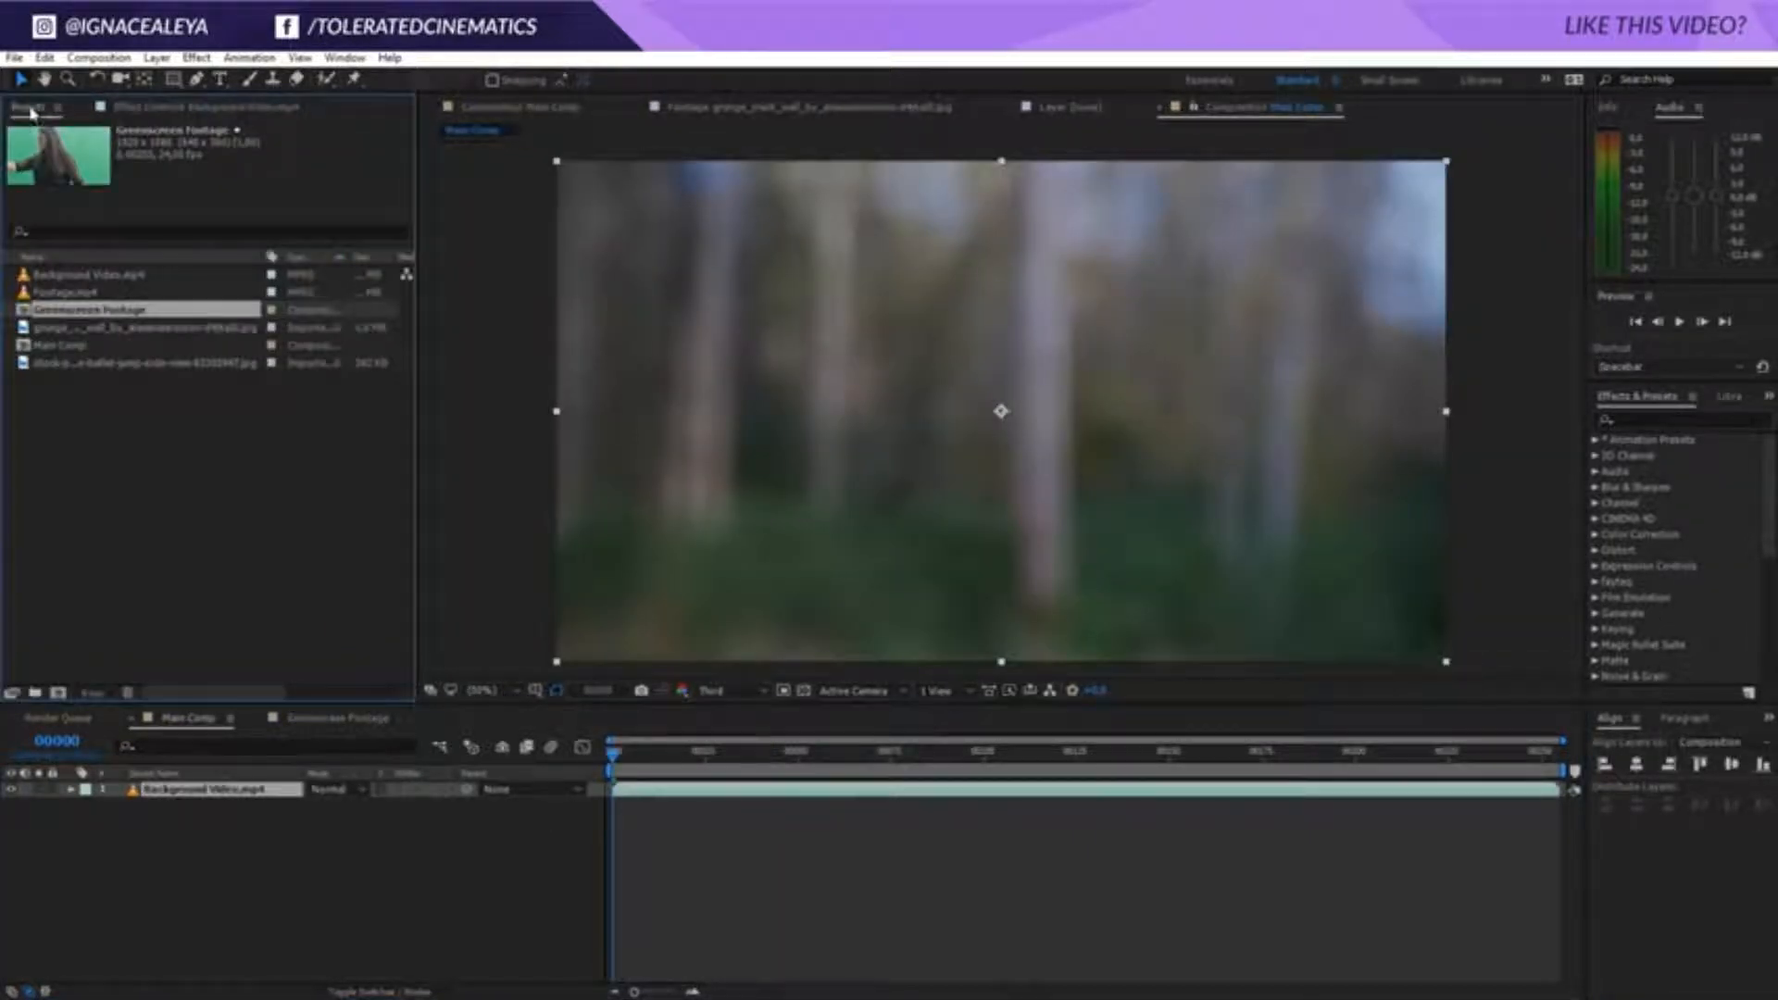
{"action": "left_click", "coordinate": [90, 694]}
{"action": "left_click", "coordinate": [785, 389]}
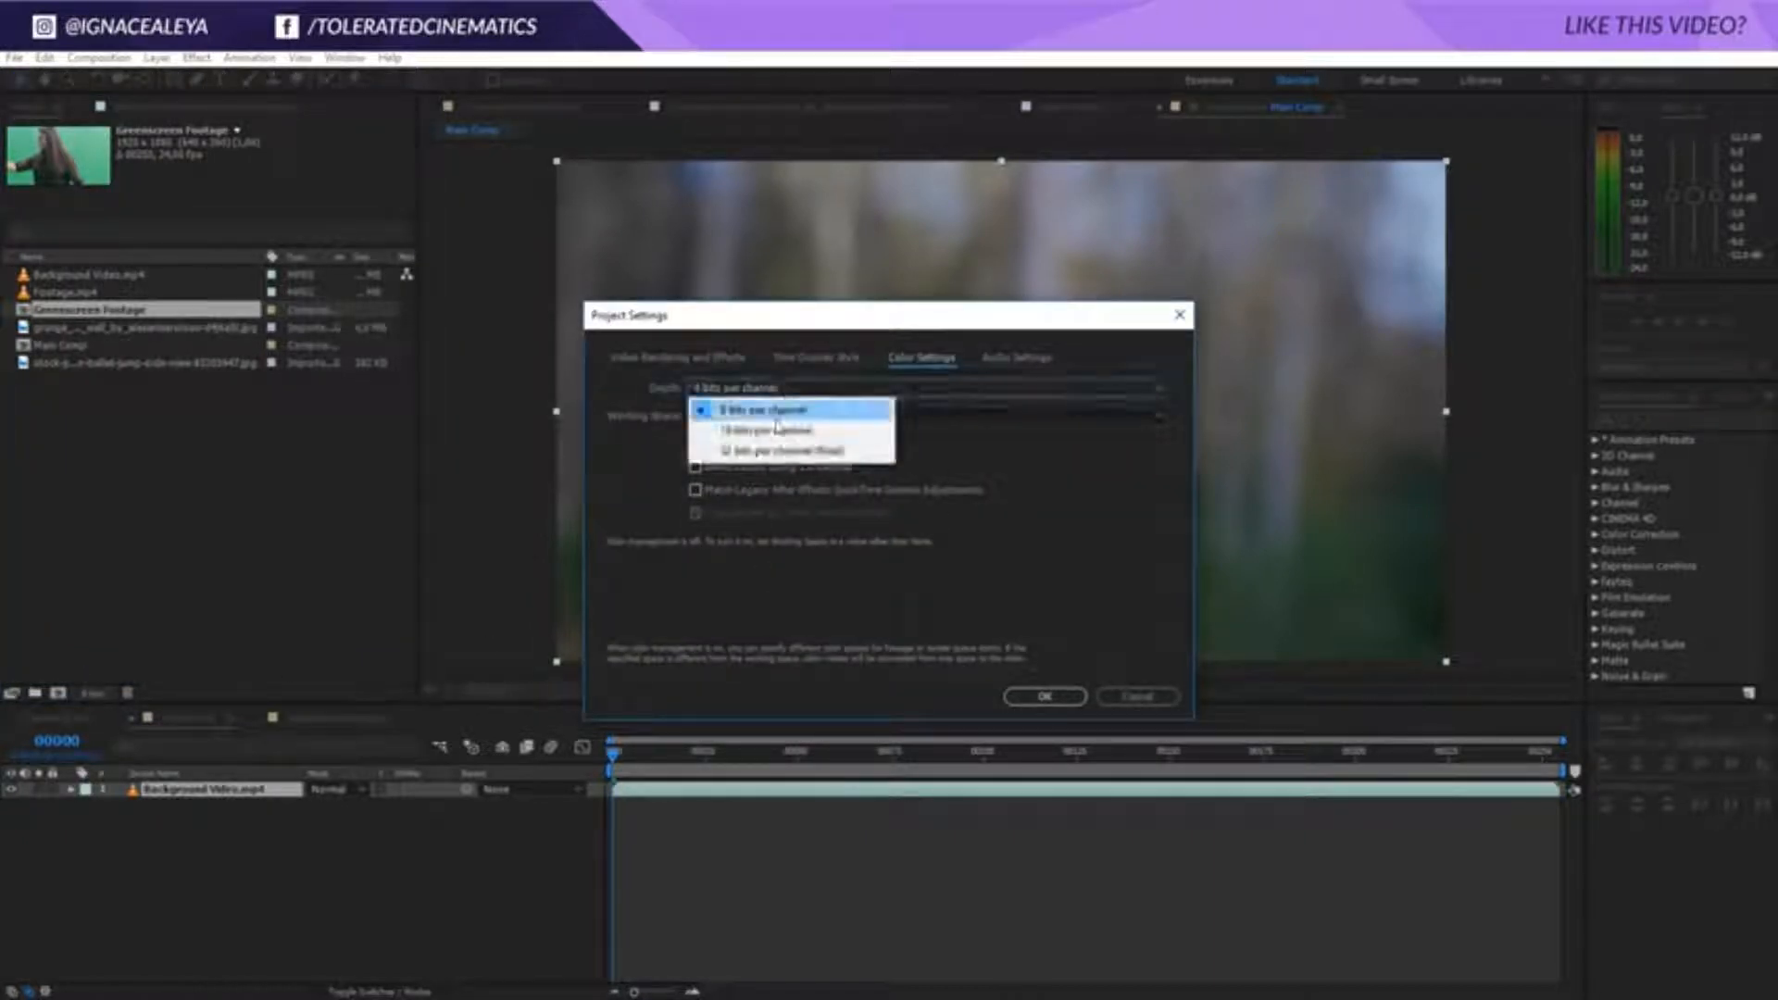
{"action": "left_click", "coordinate": [754, 424]}
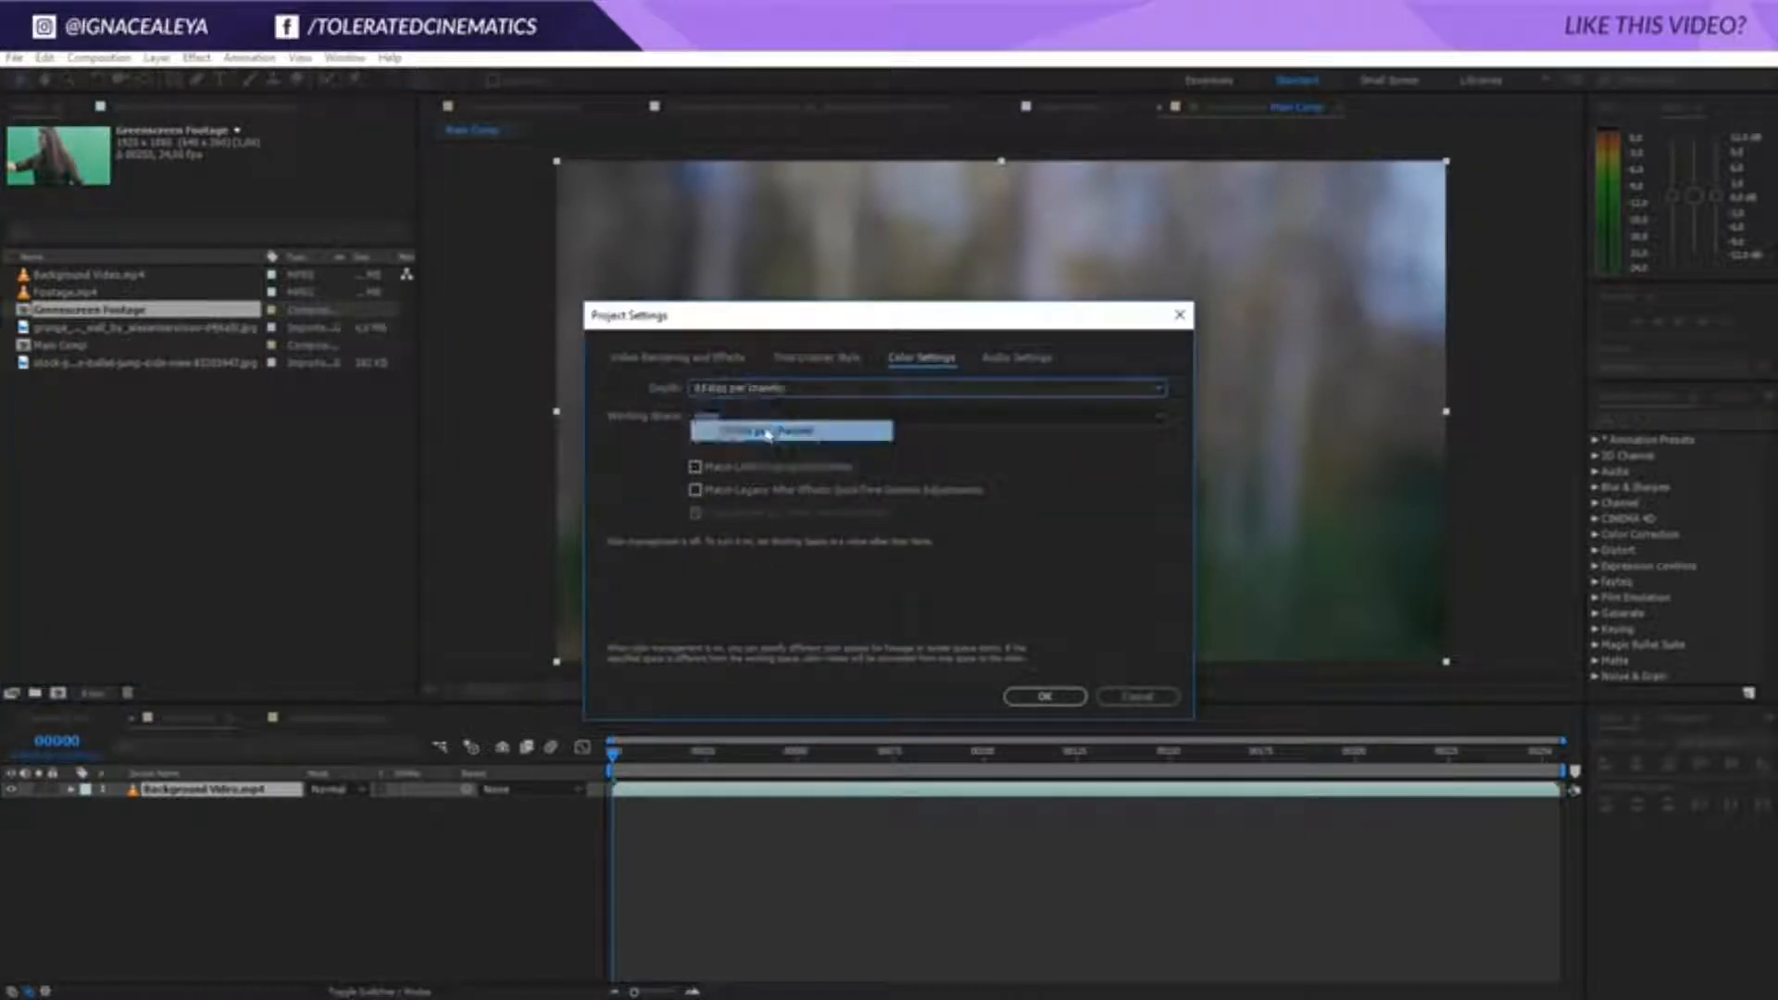
{"action": "left_click", "coordinate": [1044, 697]}
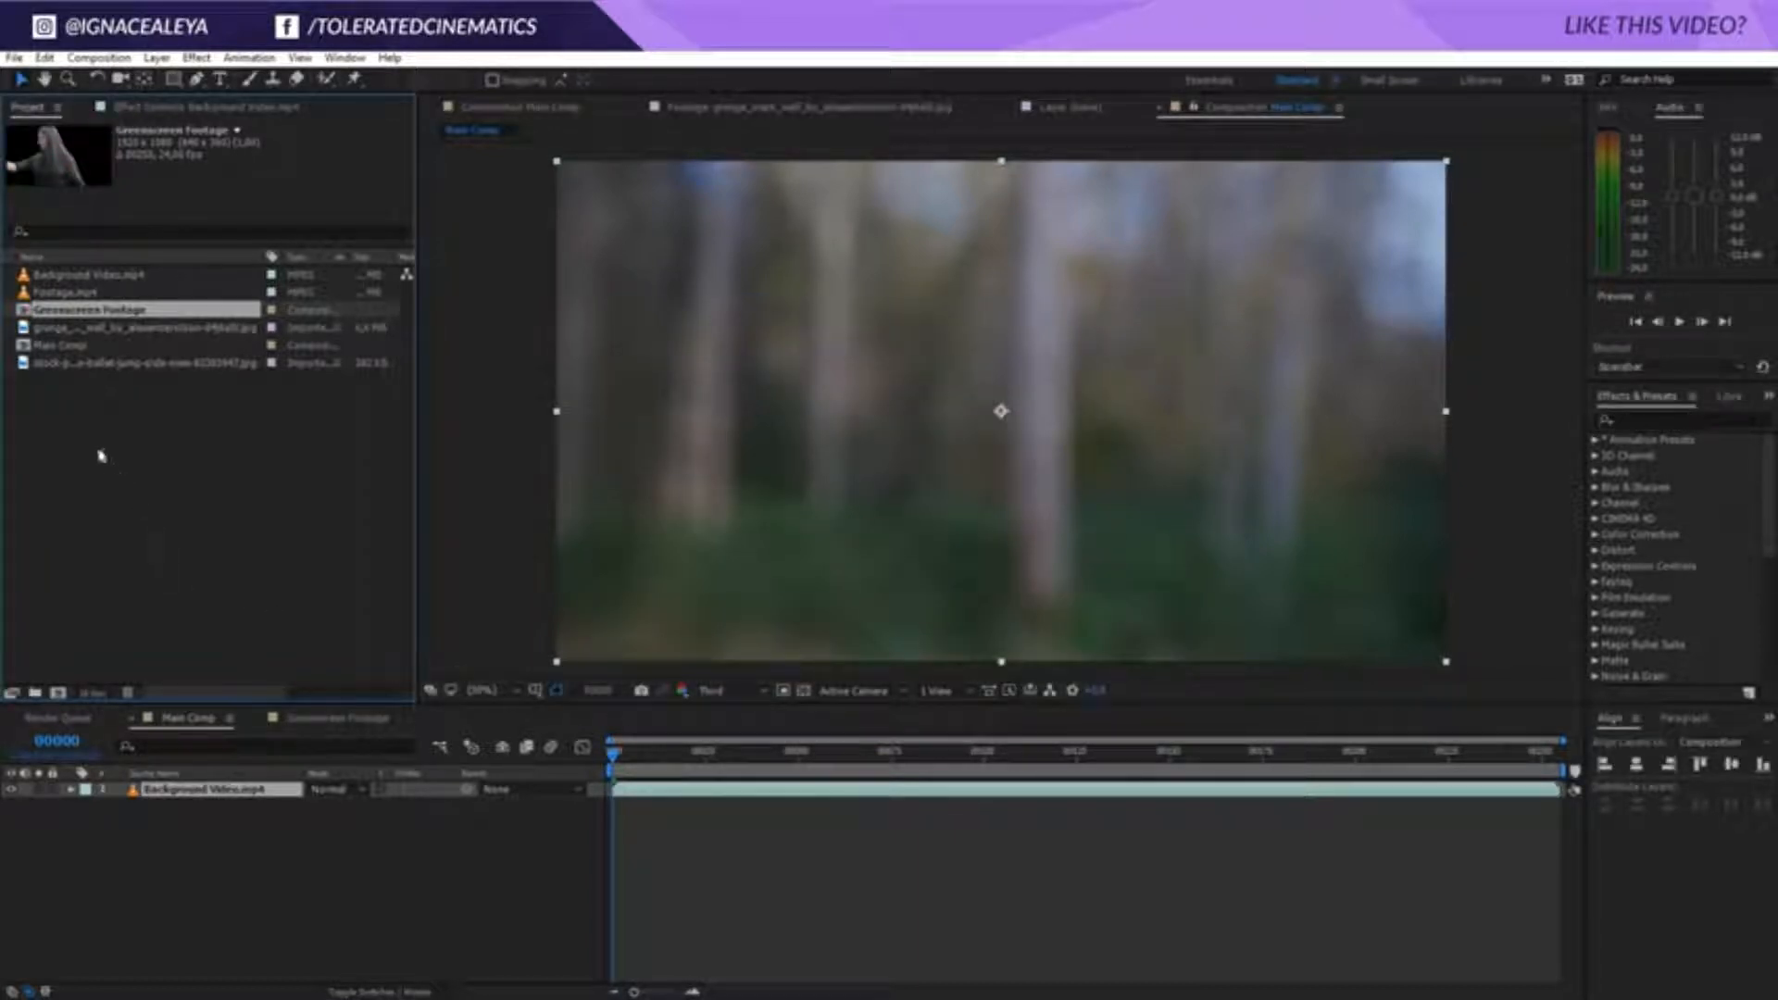
Add the Greenscreen Footage composition to Main Comp above Background Video.mp4
{"action": "left_click_drag", "start_coordinate": [76, 313], "coordinate": [179, 794]}
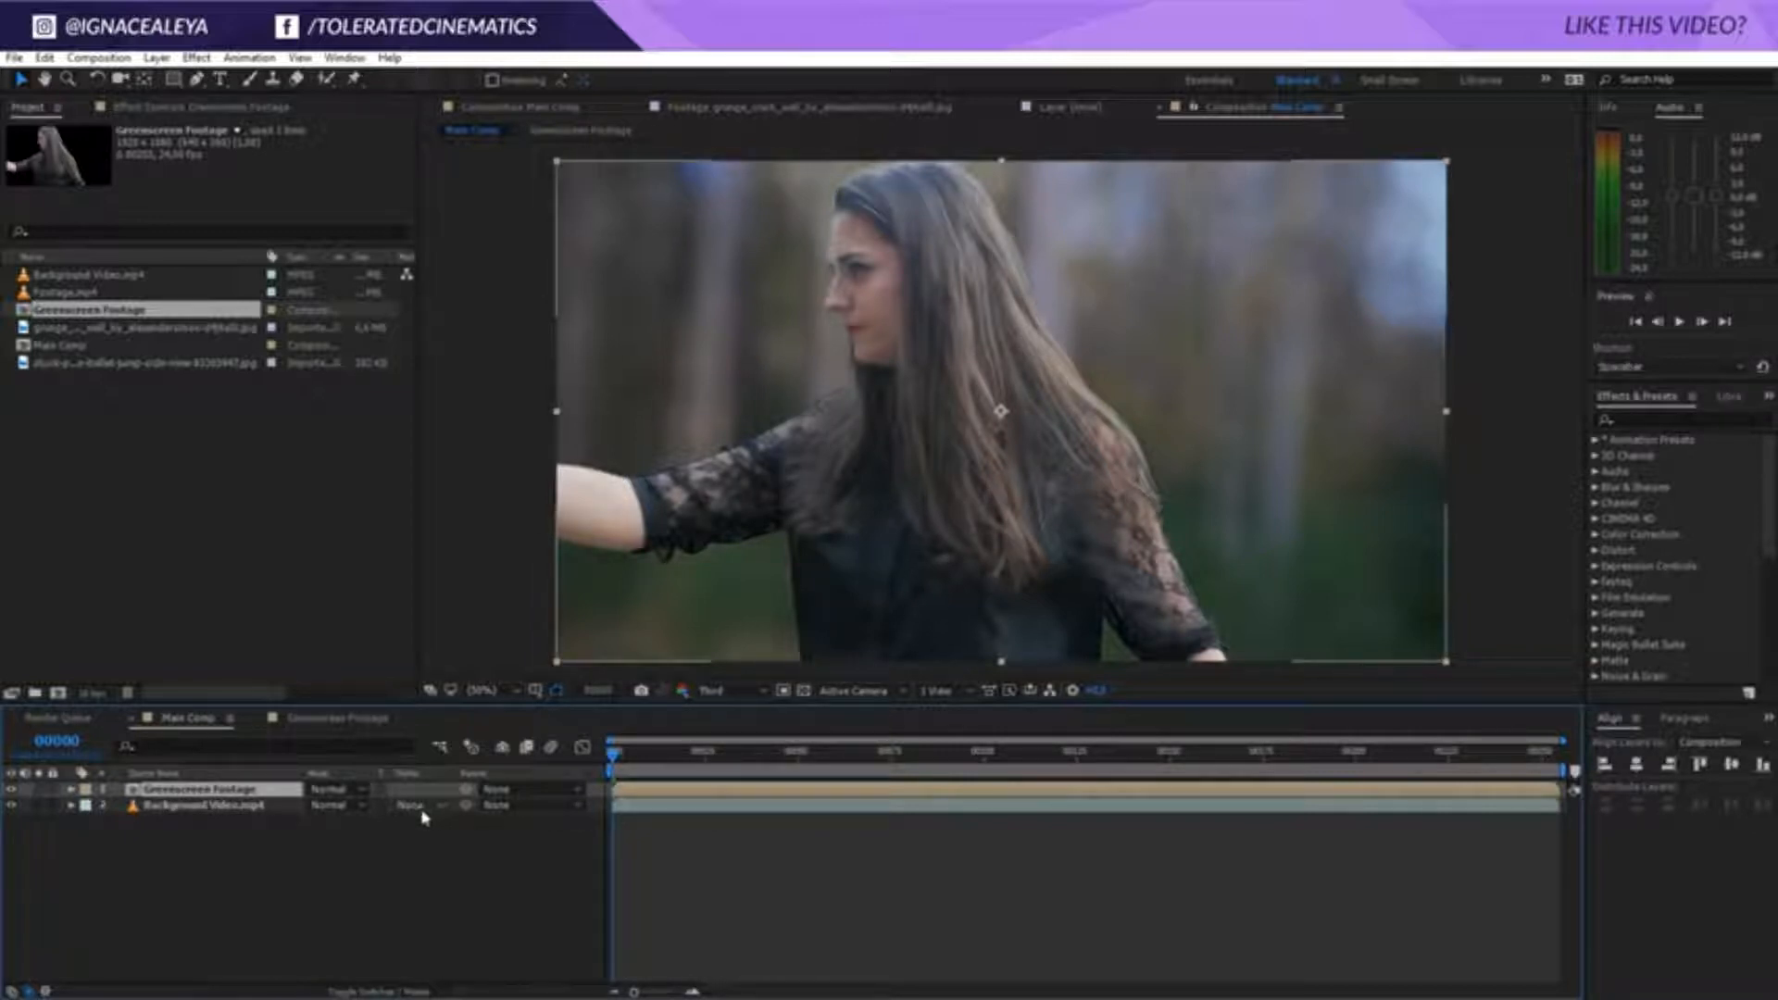
Scale the Greenscreen Footage layer to 106% and move it slightly to the right in the frame
{"action": "key", "text": "s"}
{"action": "left_click", "coordinate": [365, 805]}
{"action": "key", "text": "shift+Up"}
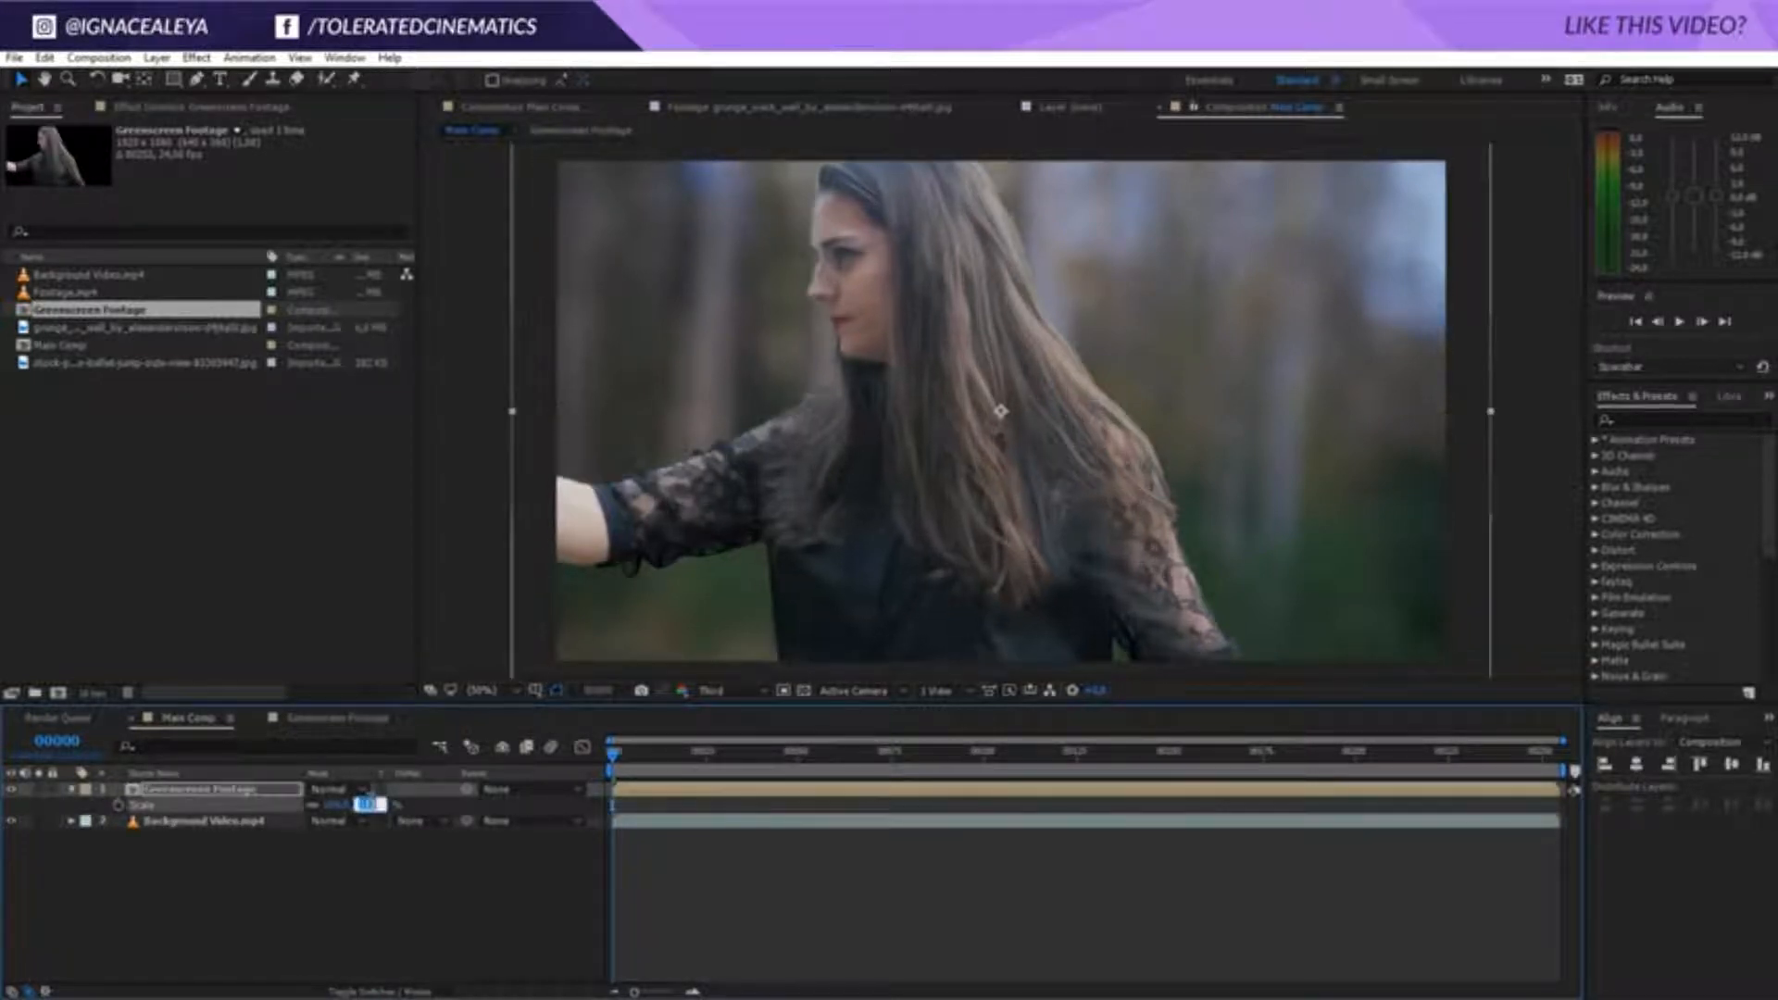
{"action": "key", "text": "comma"}
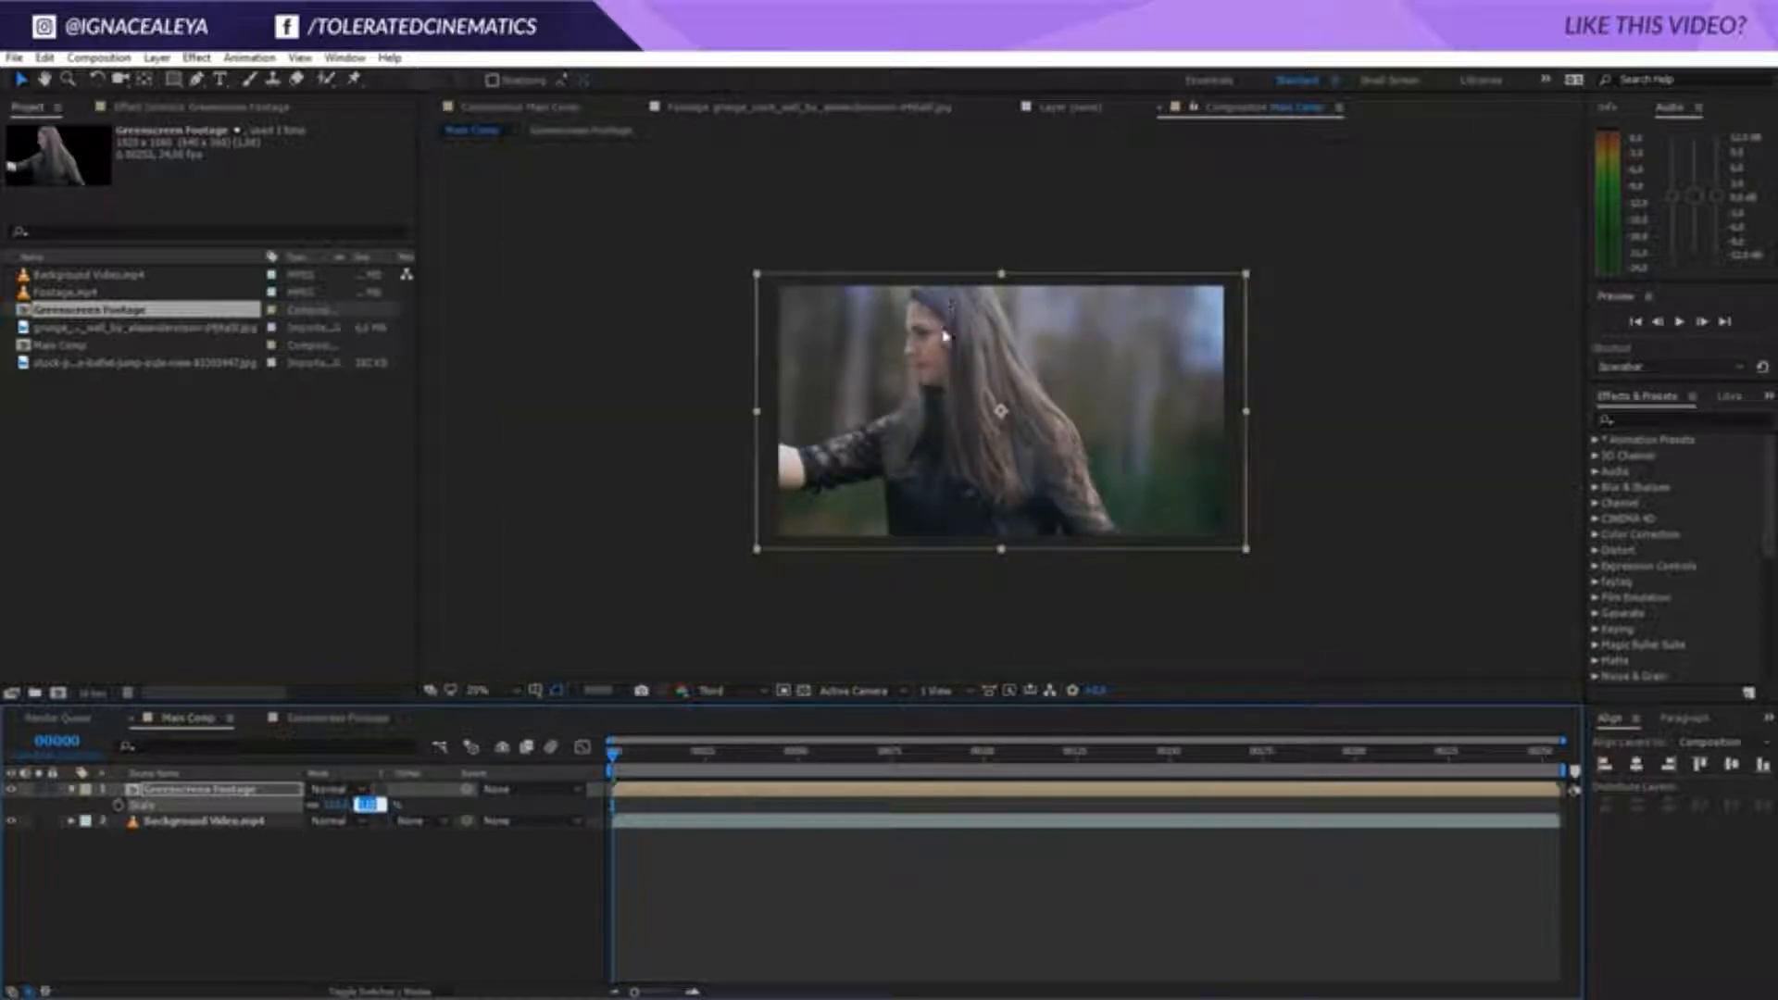
{"action": "key", "text": "Down"}
{"action": "key", "text": "Down"}
{"action": "key", "text": "Down"}
{"action": "key", "text": "Down"}
{"action": "scroll", "coordinate": [1028, 459], "scroll_direction": "up", "scroll_amount": 2}
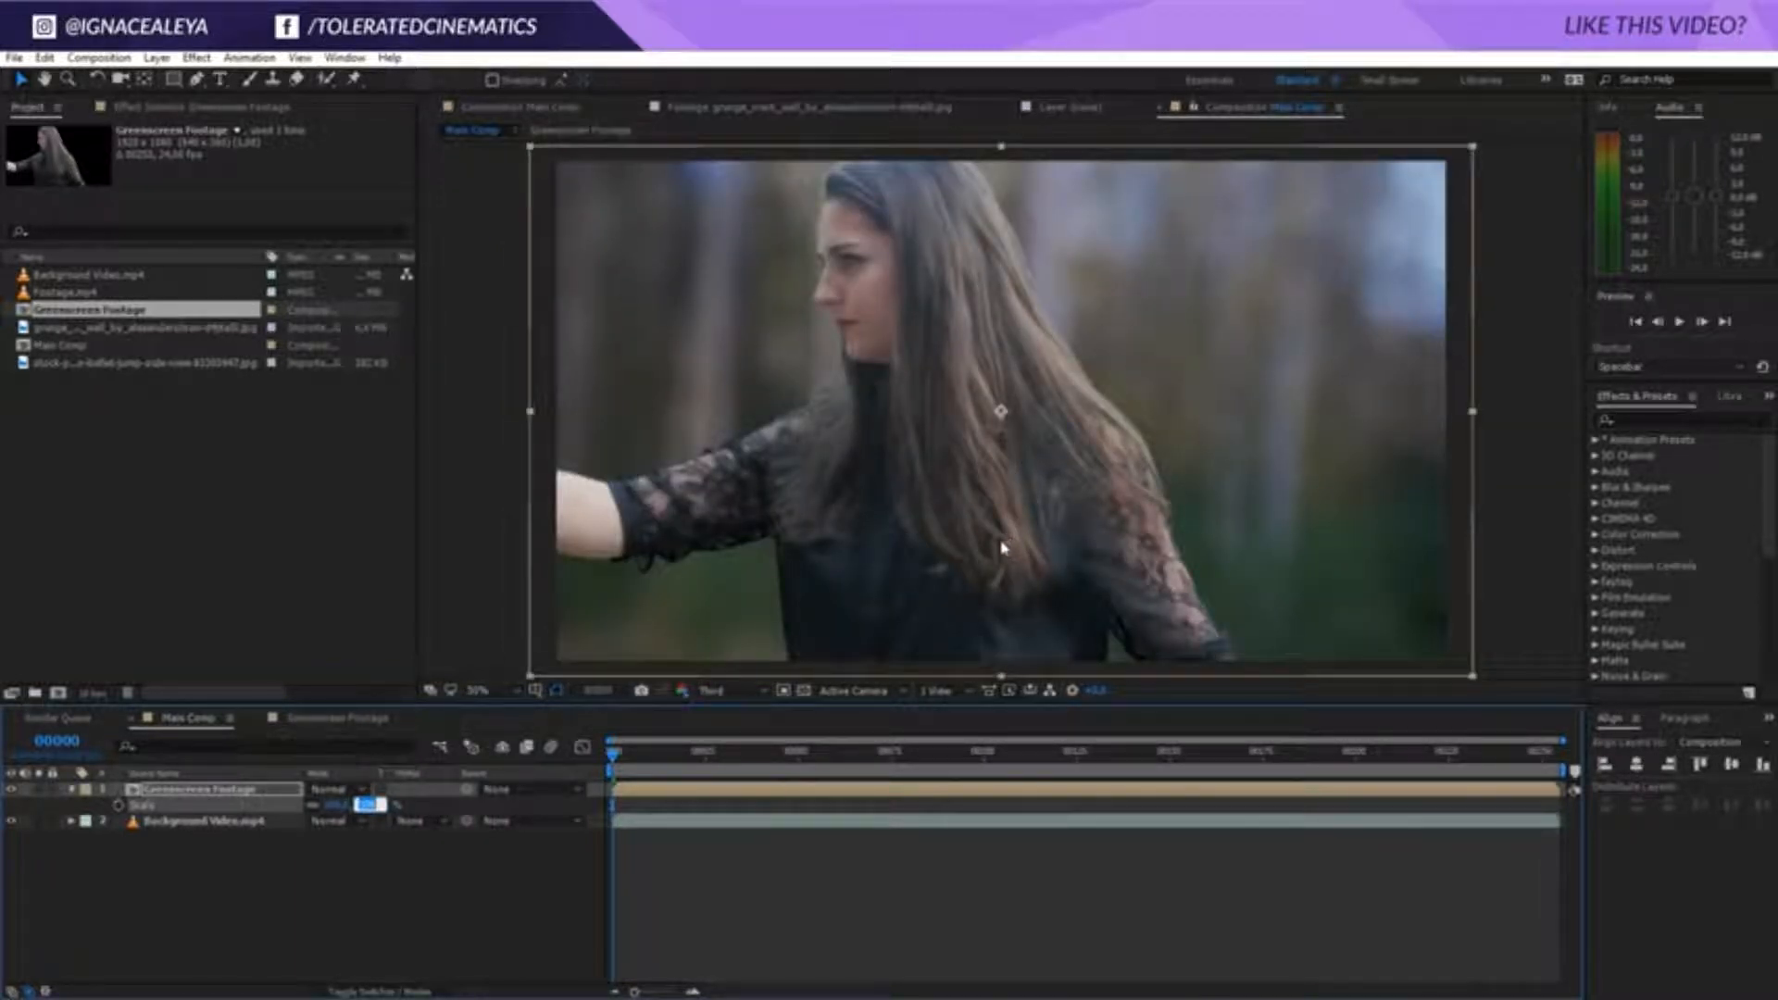
{"action": "left_click_drag", "start_coordinate": [1001, 548], "coordinate": [1025, 548]}
At frame 152, apply Curves to Greenscreen Footage and pull the shadows of the RGB curve down slightly
{"action": "left_click_drag", "start_coordinate": [642, 754], "coordinate": [1171, 854]}
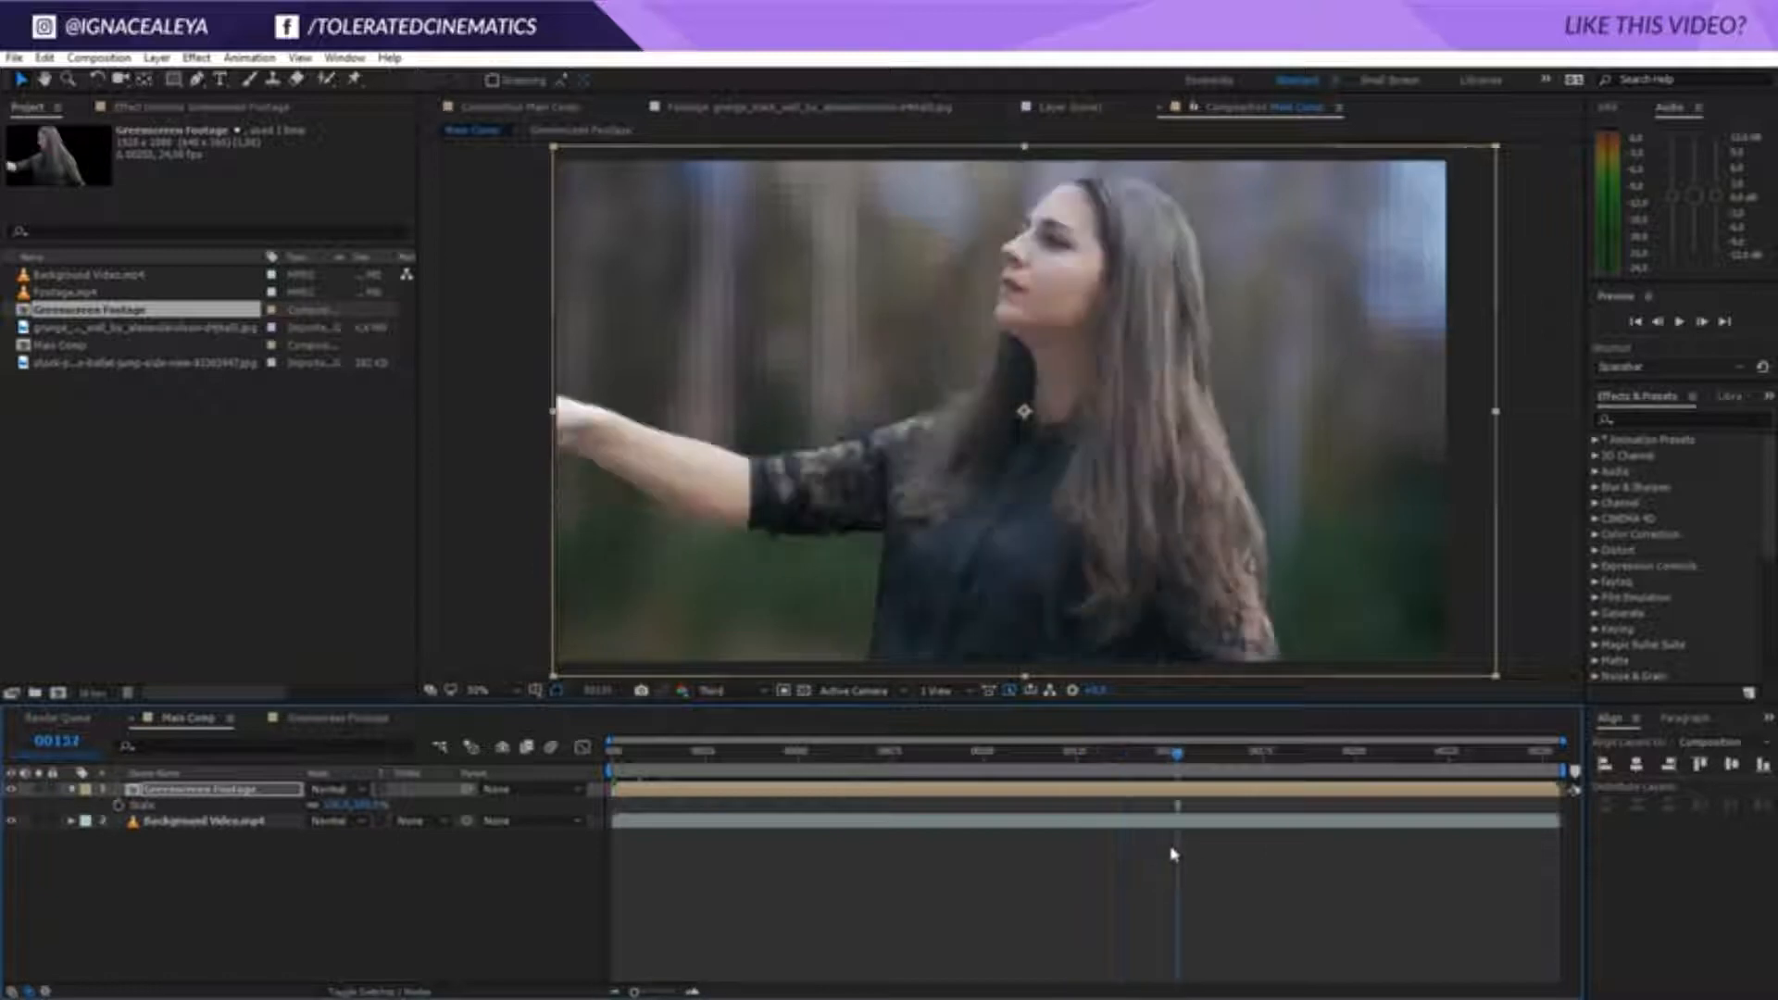
{"action": "left_click", "coordinate": [252, 792]}
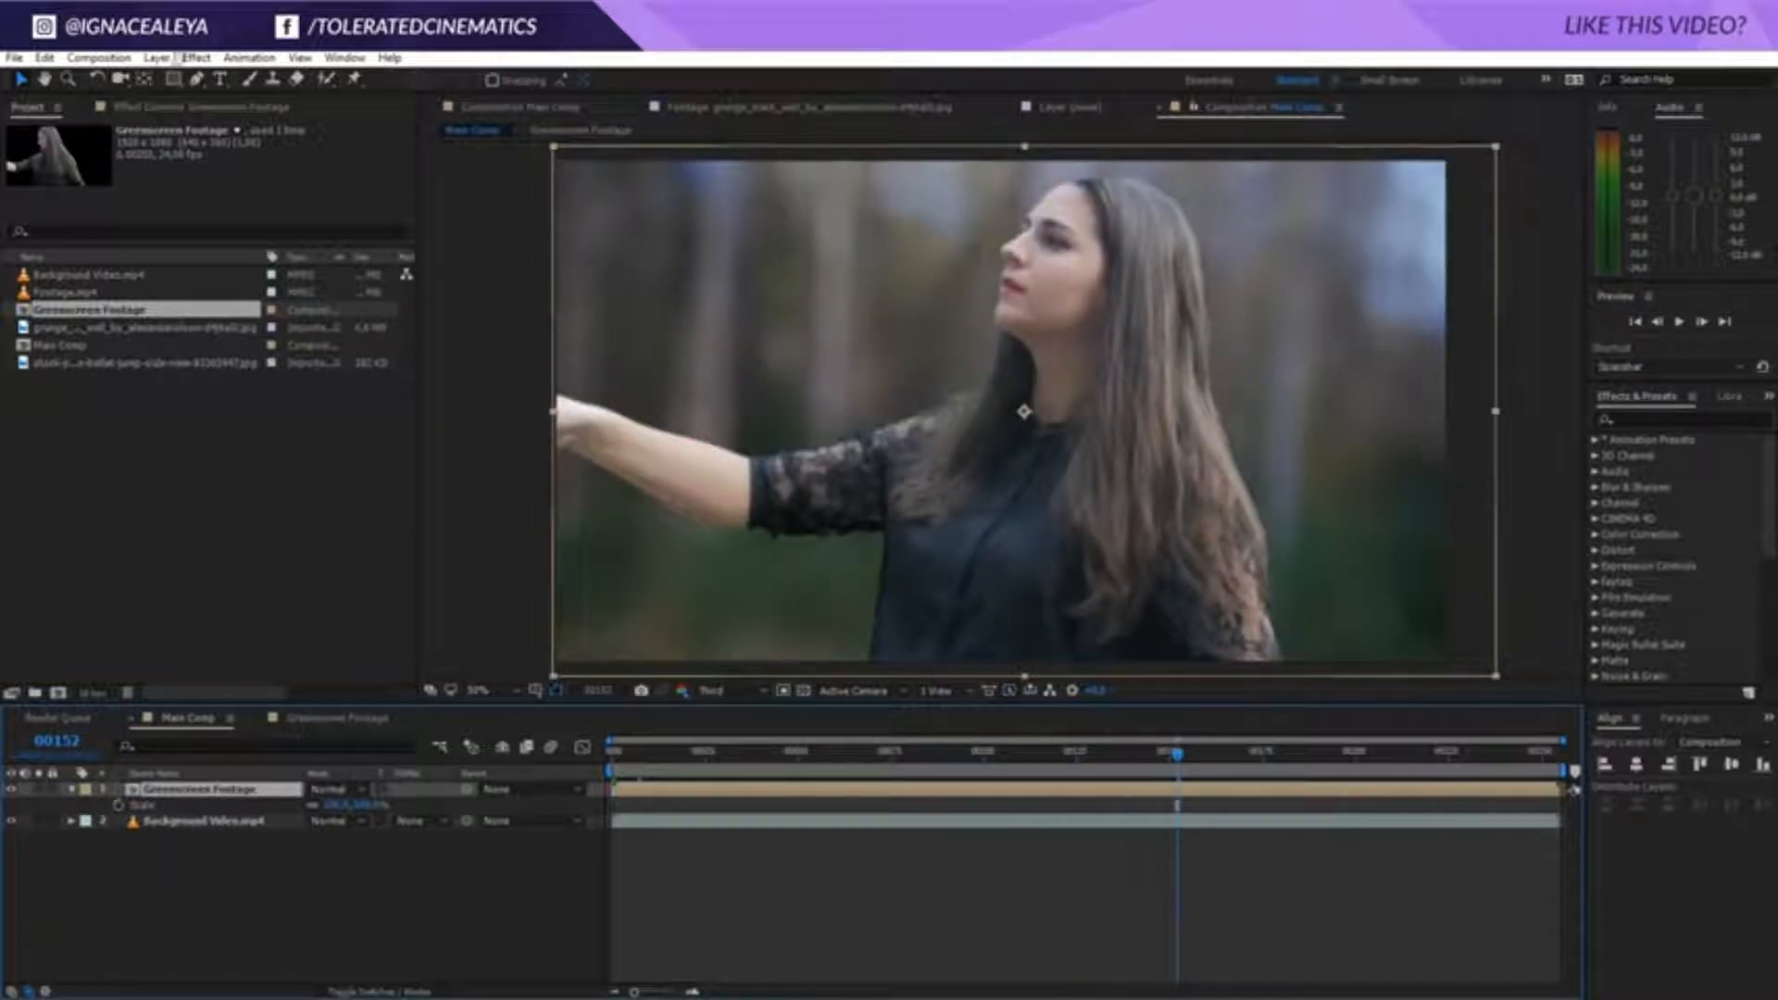
{"action": "left_click", "coordinate": [195, 57]}
{"action": "mouse_move", "coordinate": [102, 249]}
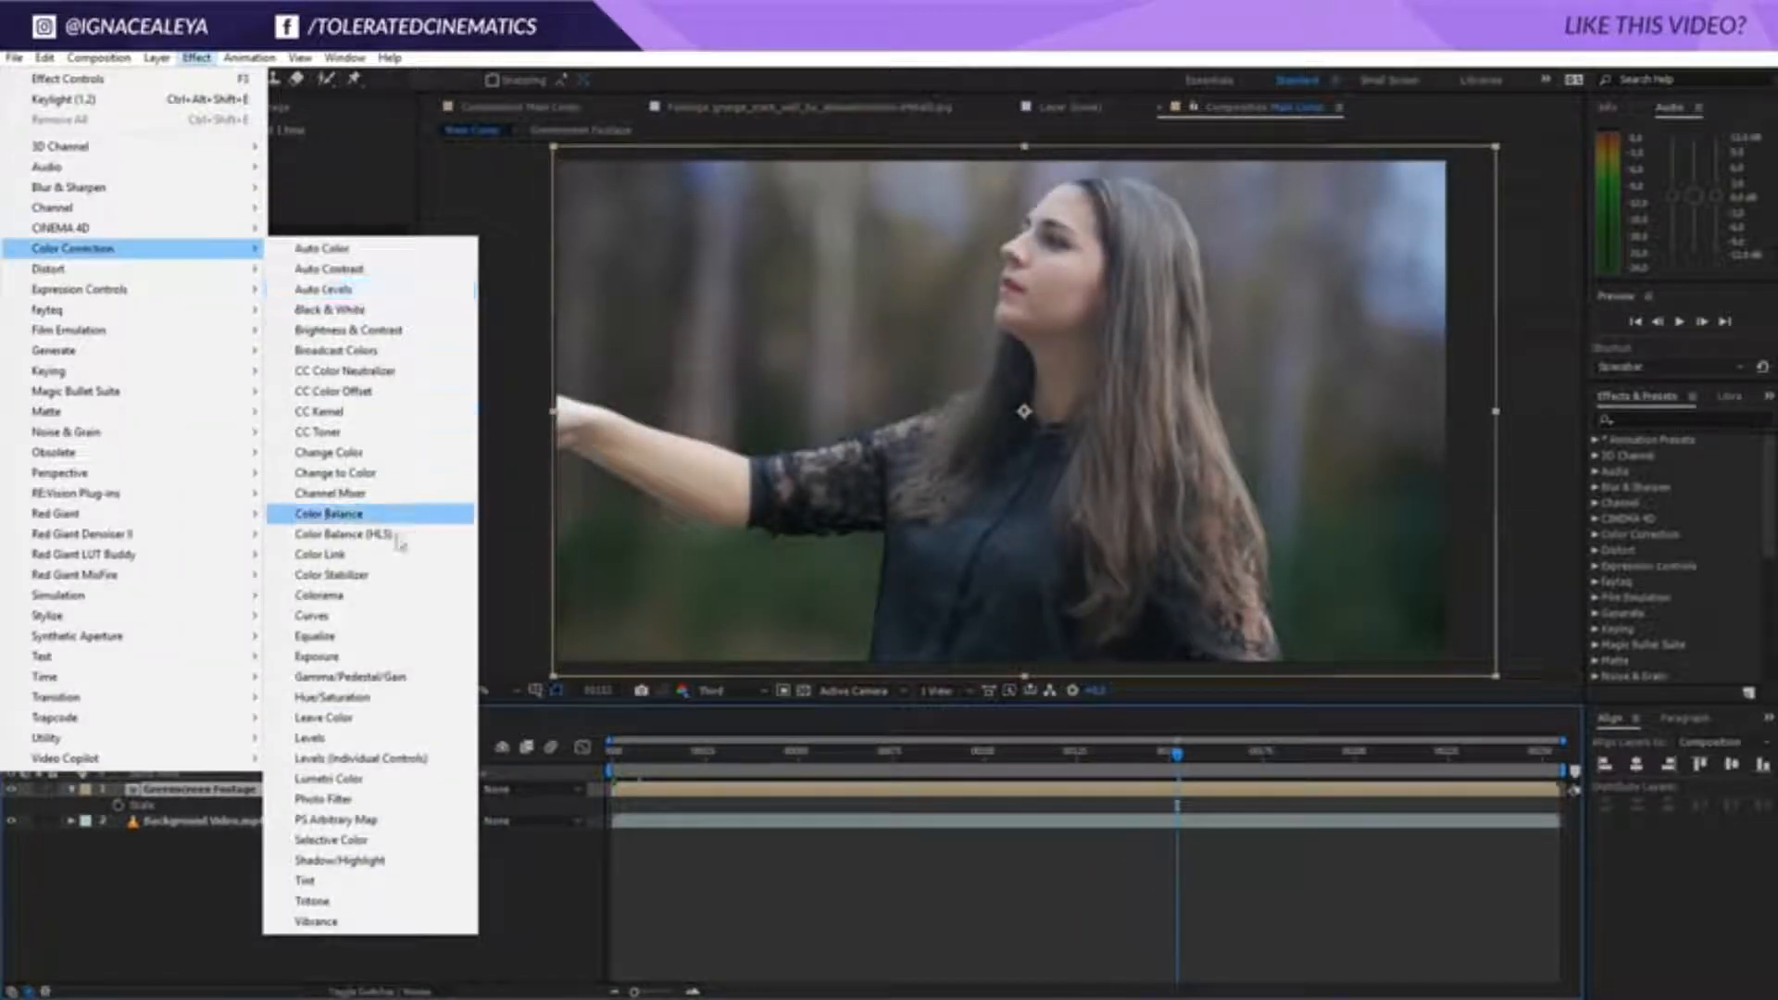
{"action": "left_click", "coordinate": [313, 615]}
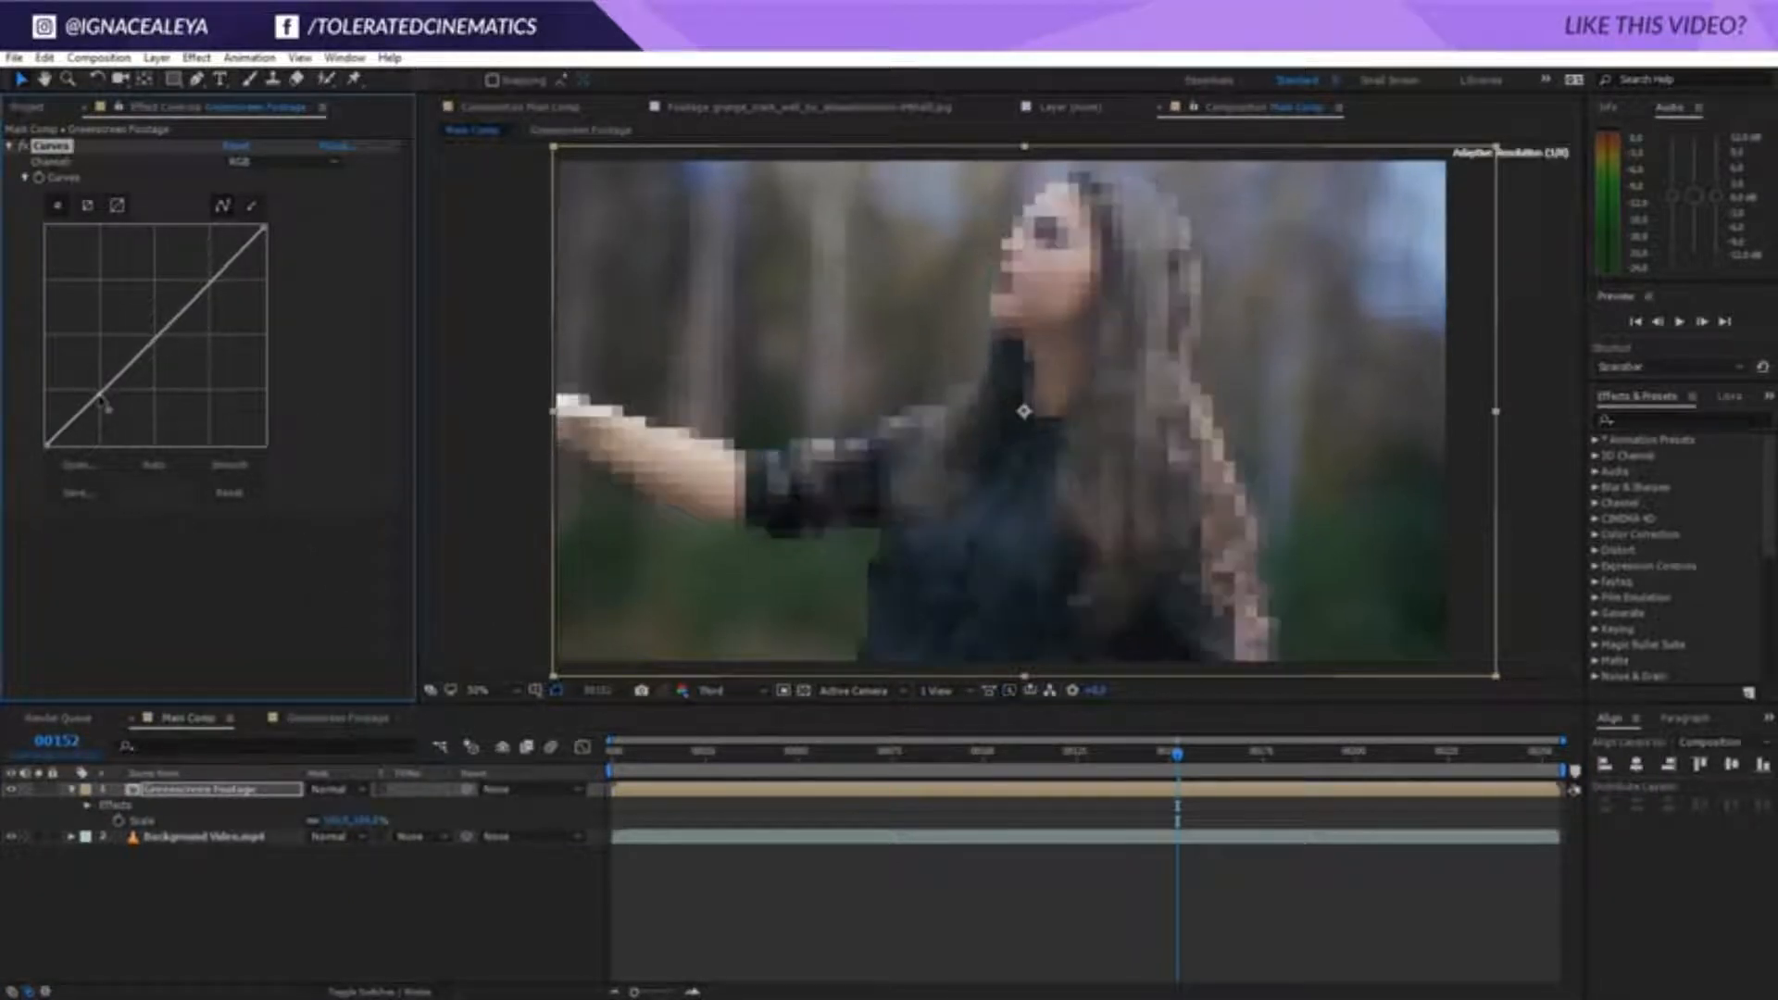
{"action": "mouse_move", "coordinate": [222, 271]}
{"action": "left_mouse_down"}
{"action": "mouse_move", "coordinate": [225, 313]}
{"action": "mouse_move", "coordinate": [211, 278]}
{"action": "left_mouse_up"}
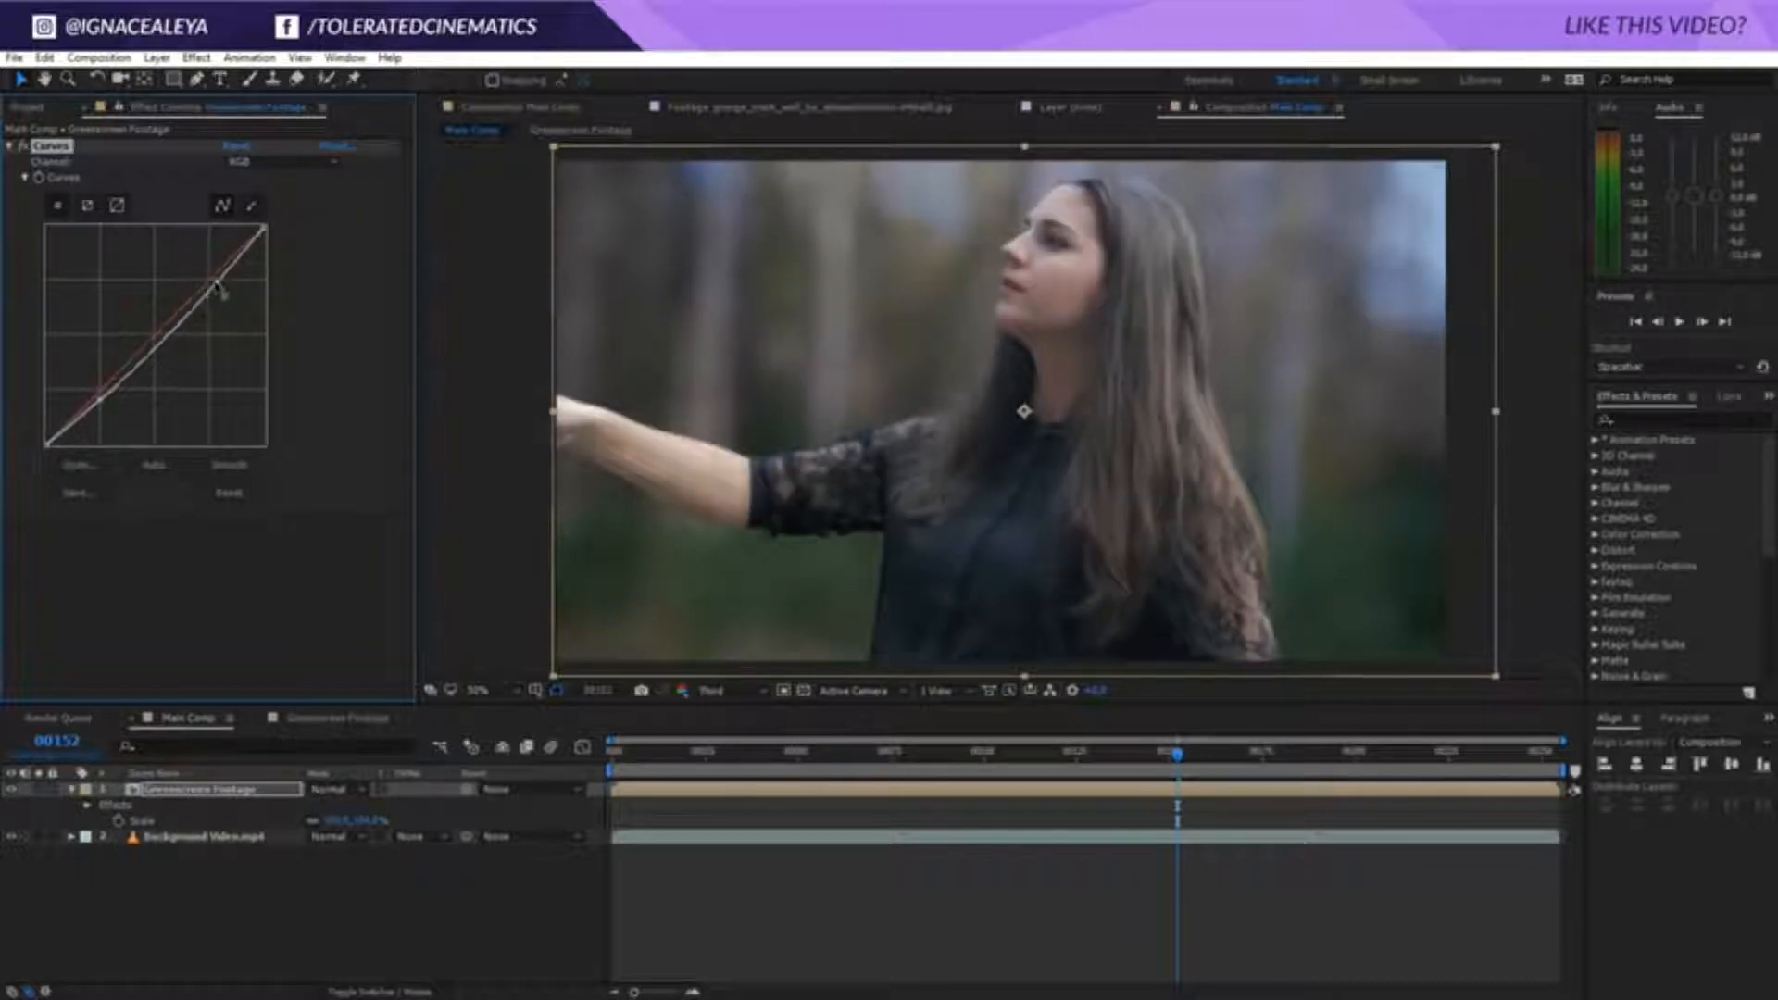
{"action": "left_click_drag", "start_coordinate": [95, 394], "coordinate": [107, 409]}
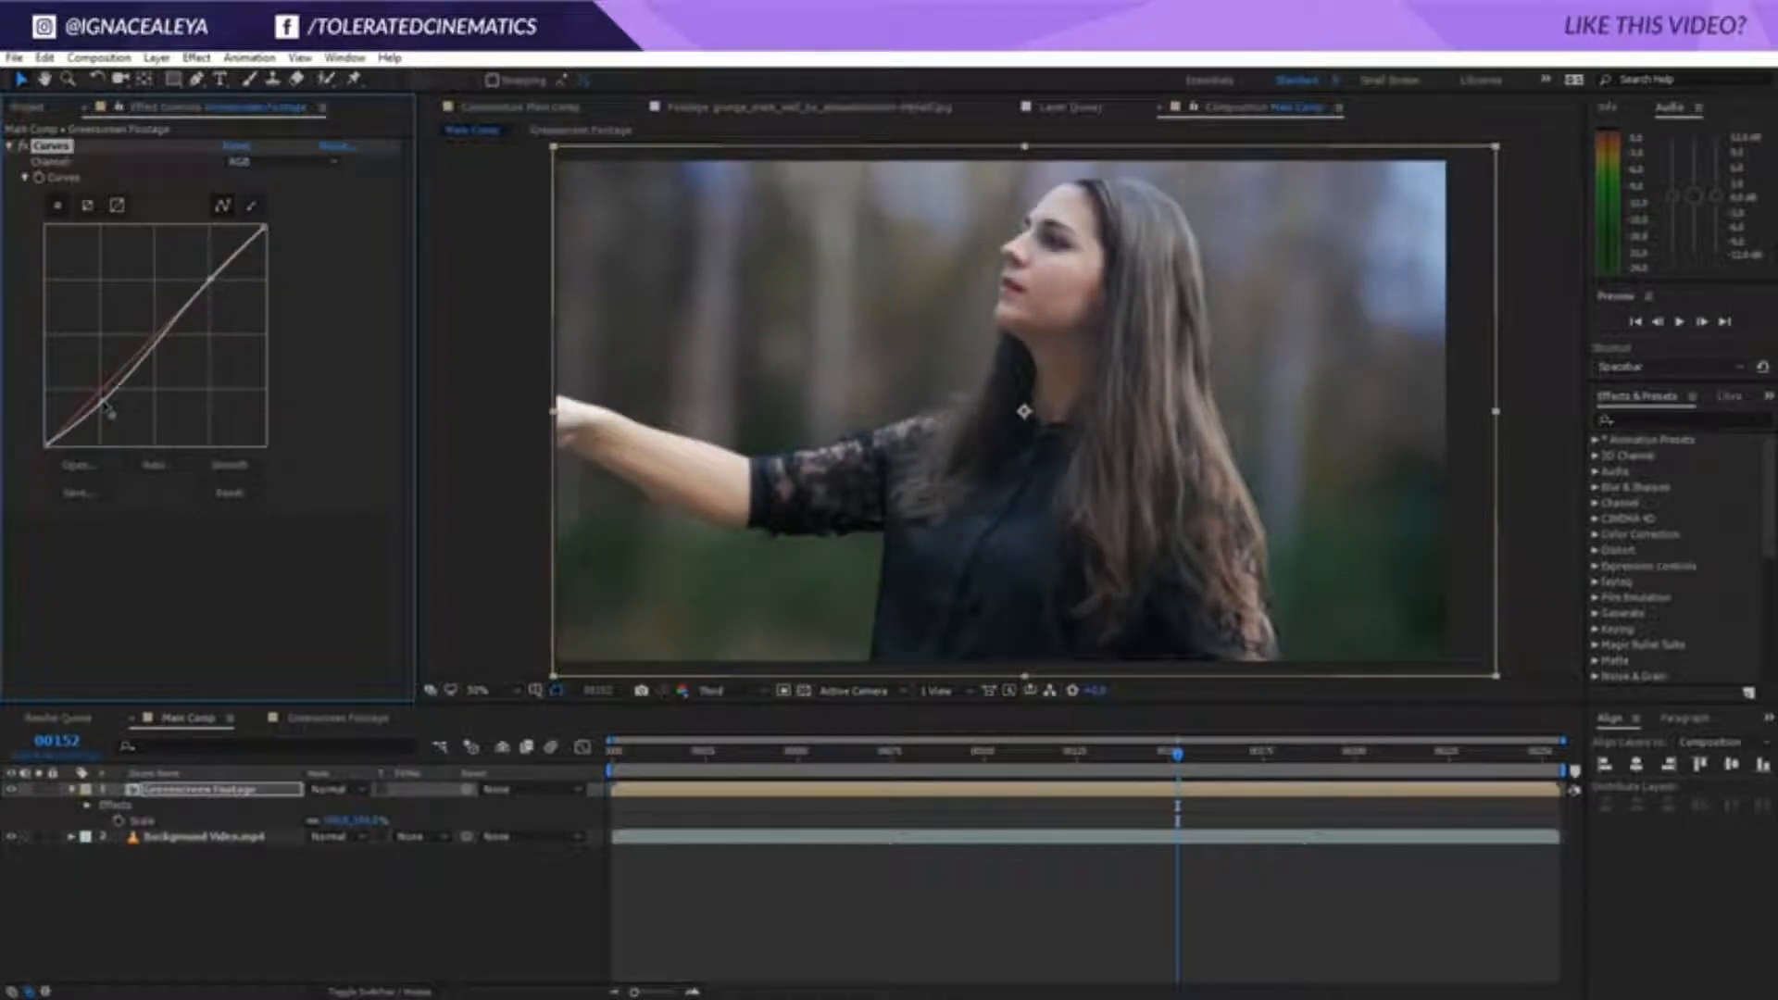
Add a midtone point to the Red channel curve and pull it slightly below the diagonal
{"action": "left_click", "coordinate": [283, 162]}
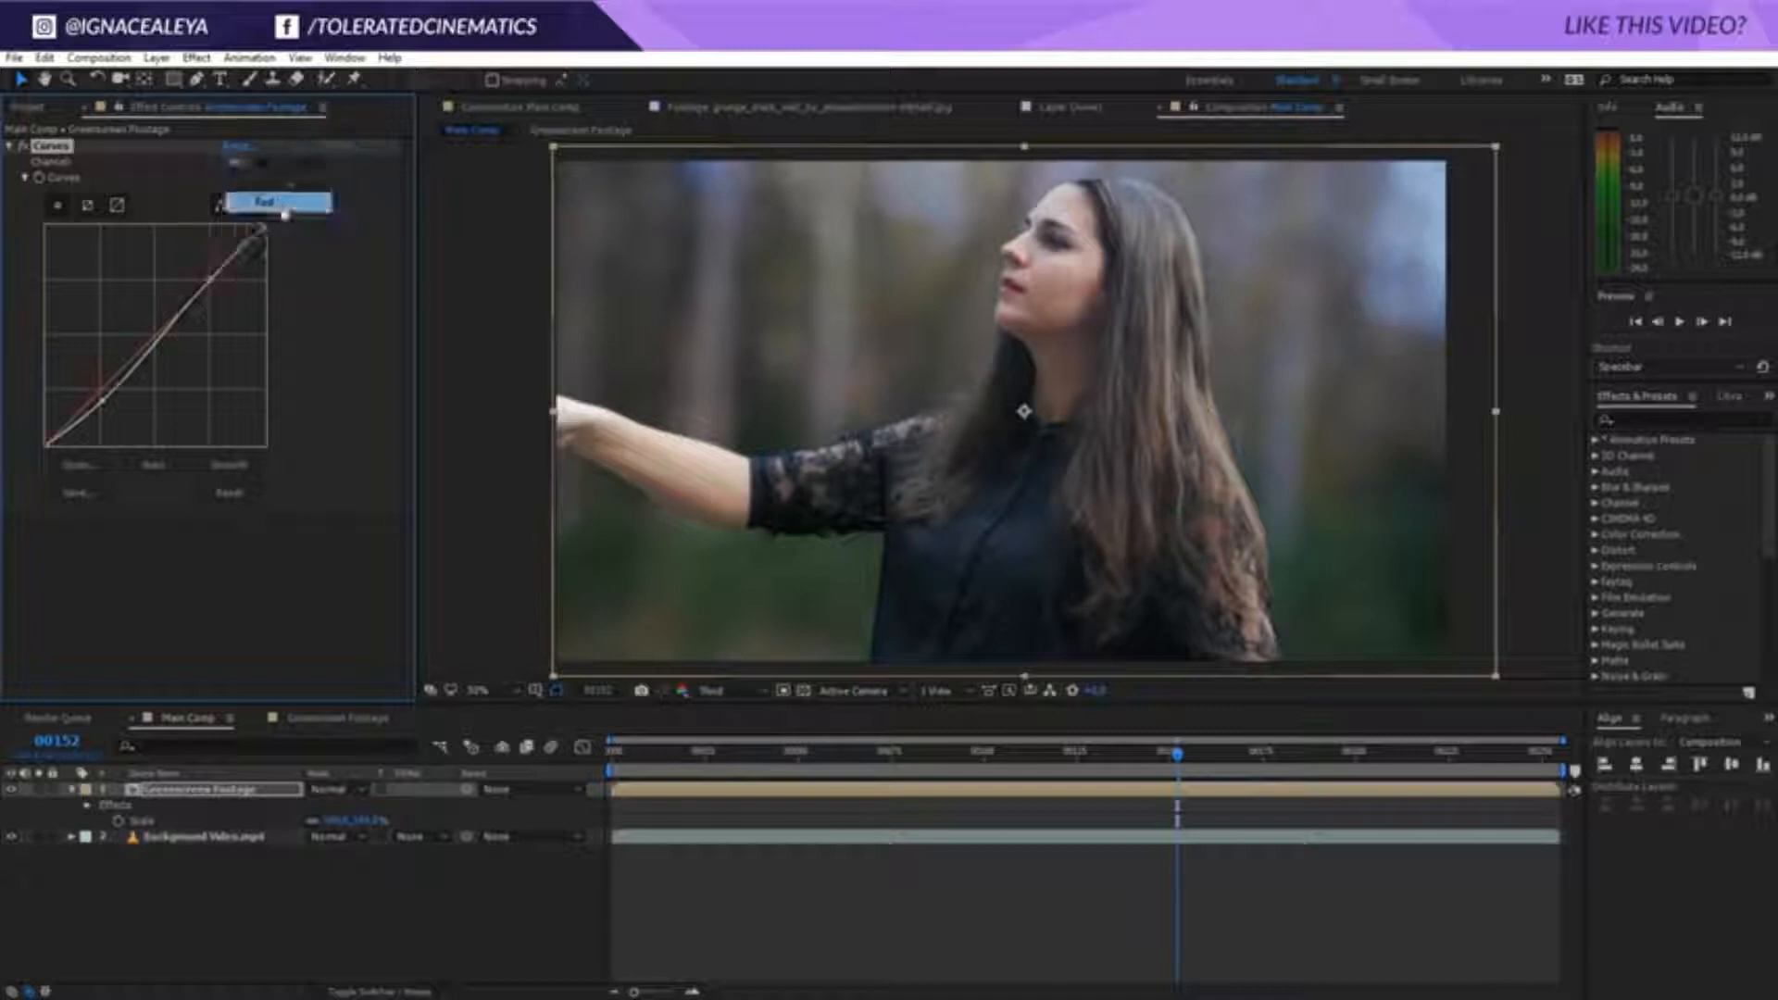
{"action": "left_click", "coordinate": [245, 198]}
{"action": "left_click", "coordinate": [149, 351]}
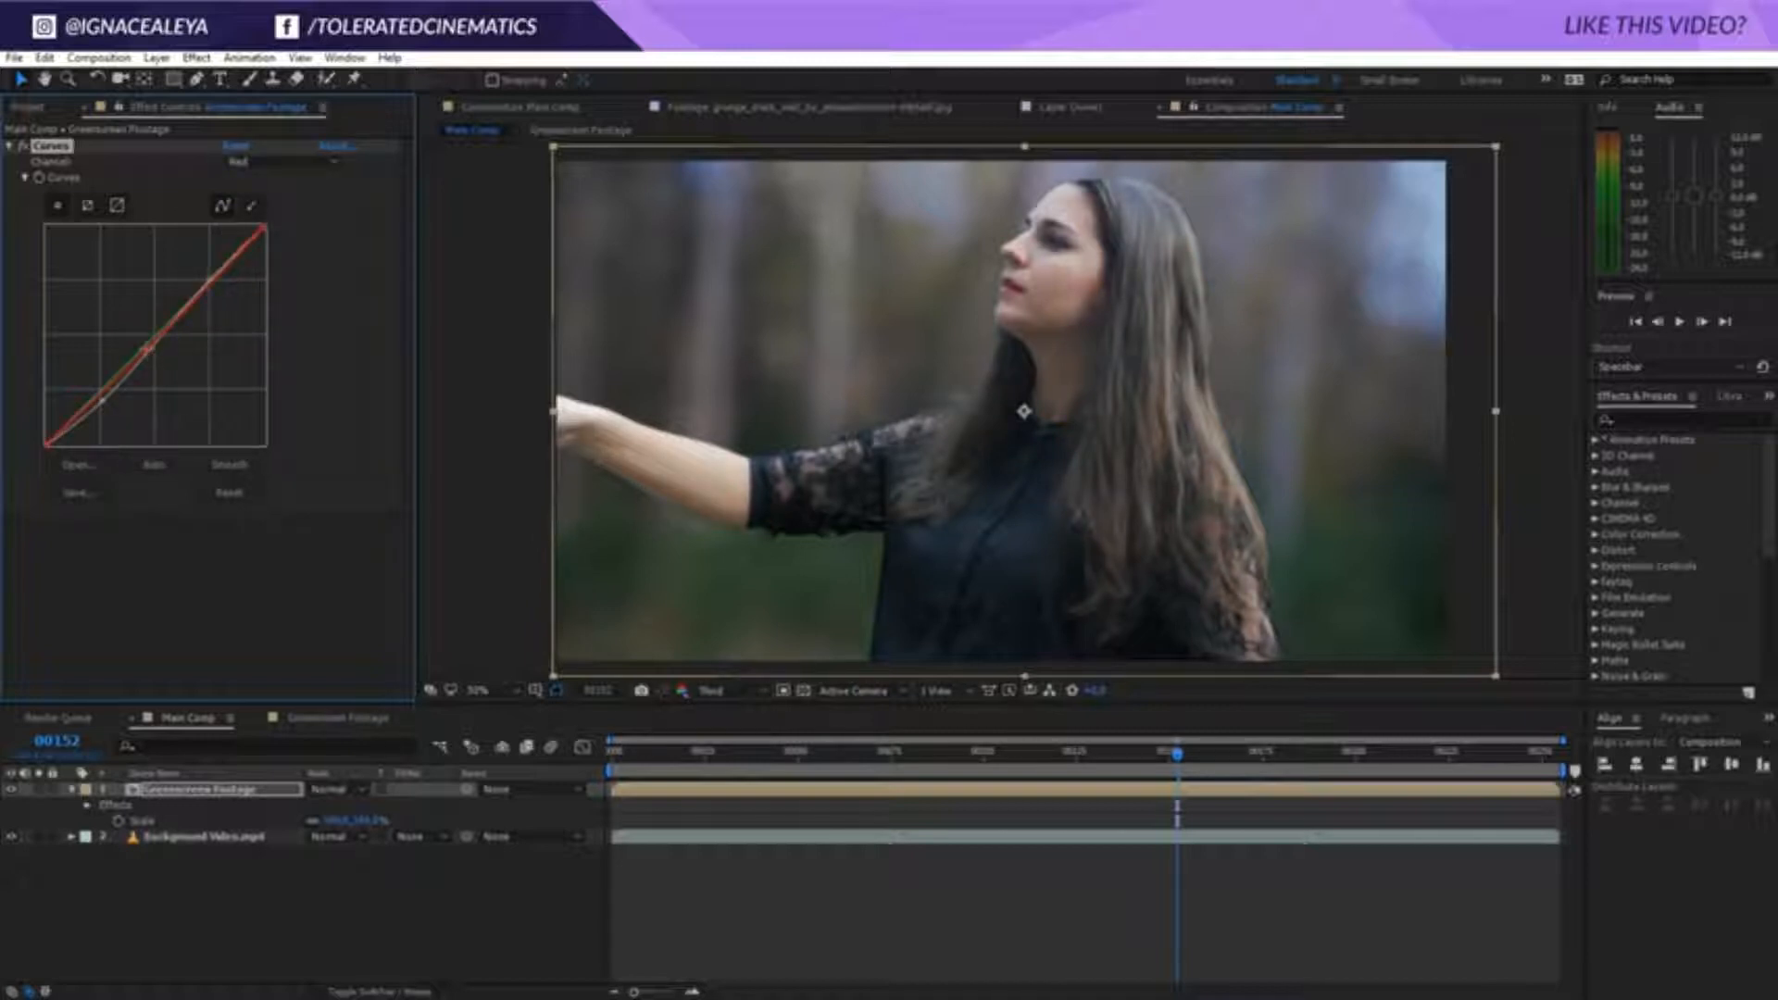
Add an upper-midtone point to the Blue channel curve and raise its shadows slightly
{"action": "left_click", "coordinate": [283, 161]}
{"action": "left_click", "coordinate": [264, 243]}
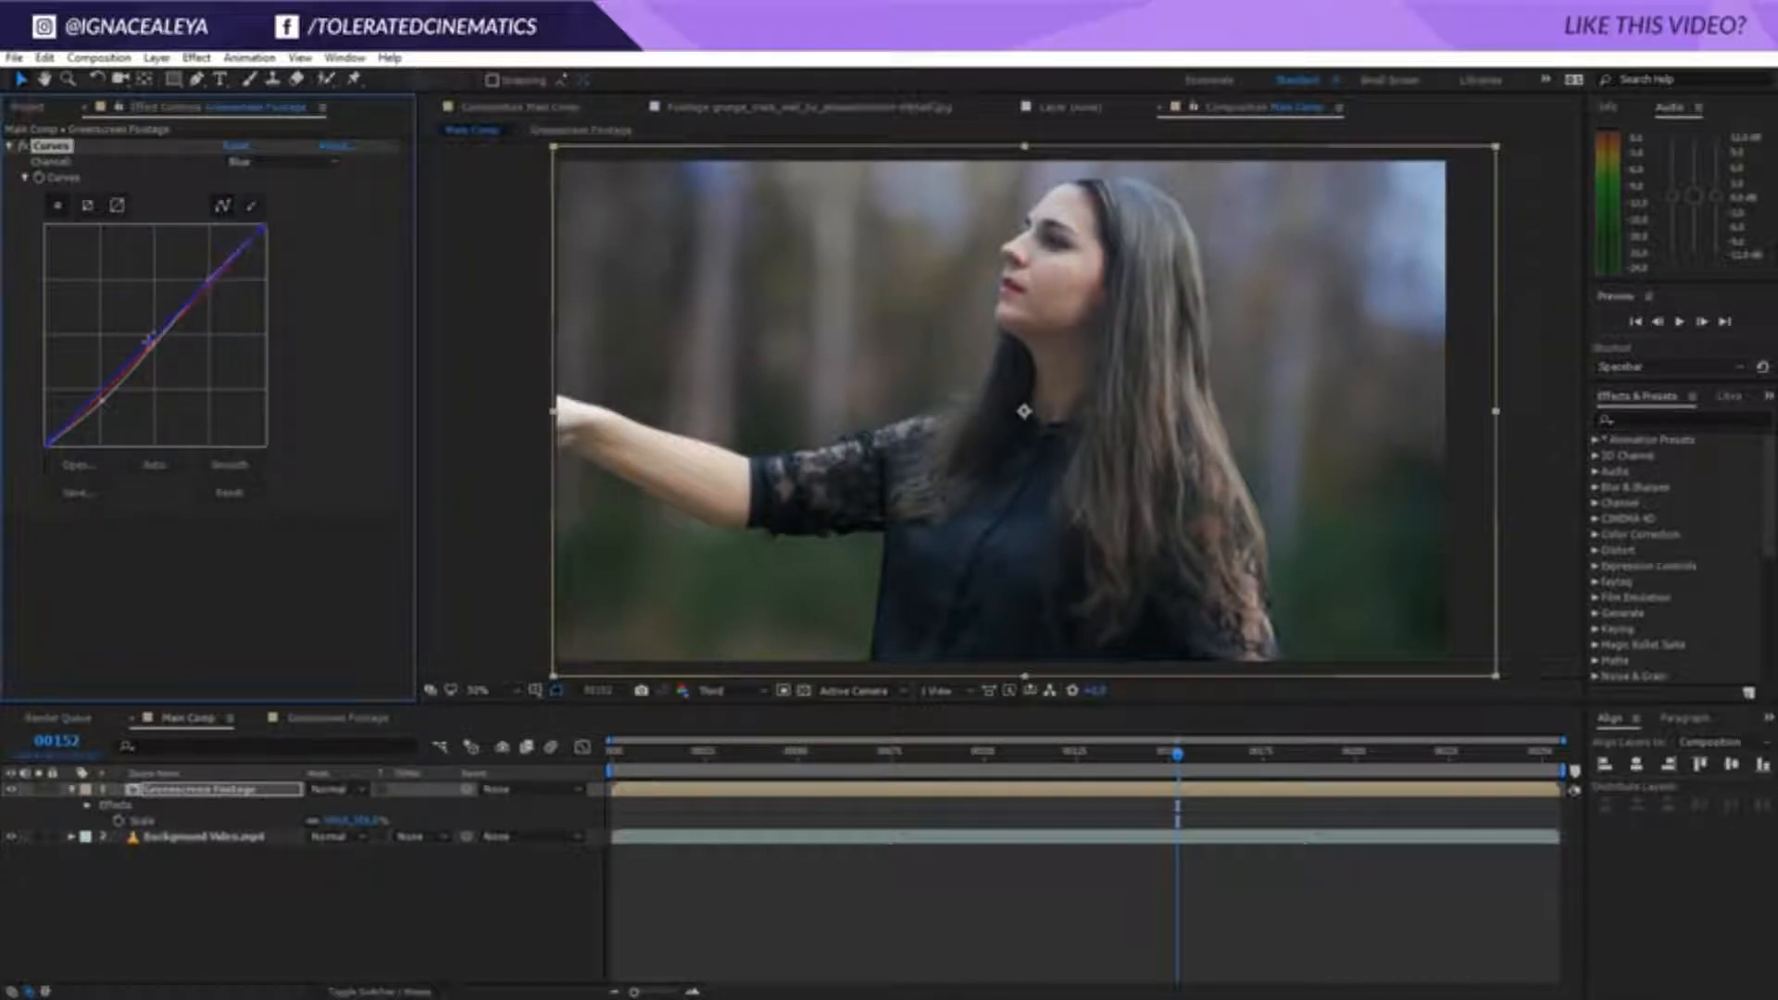
{"action": "left_click_drag", "start_coordinate": [149, 341], "coordinate": [195, 303]}
{"action": "left_click_drag", "start_coordinate": [93, 398], "coordinate": [90, 395]}
Lower the Green channel curve slightly in the midtones and shadows, comparing the footage with Curves off and on
{"action": "left_click", "coordinate": [278, 161]}
{"action": "left_click", "coordinate": [268, 224]}
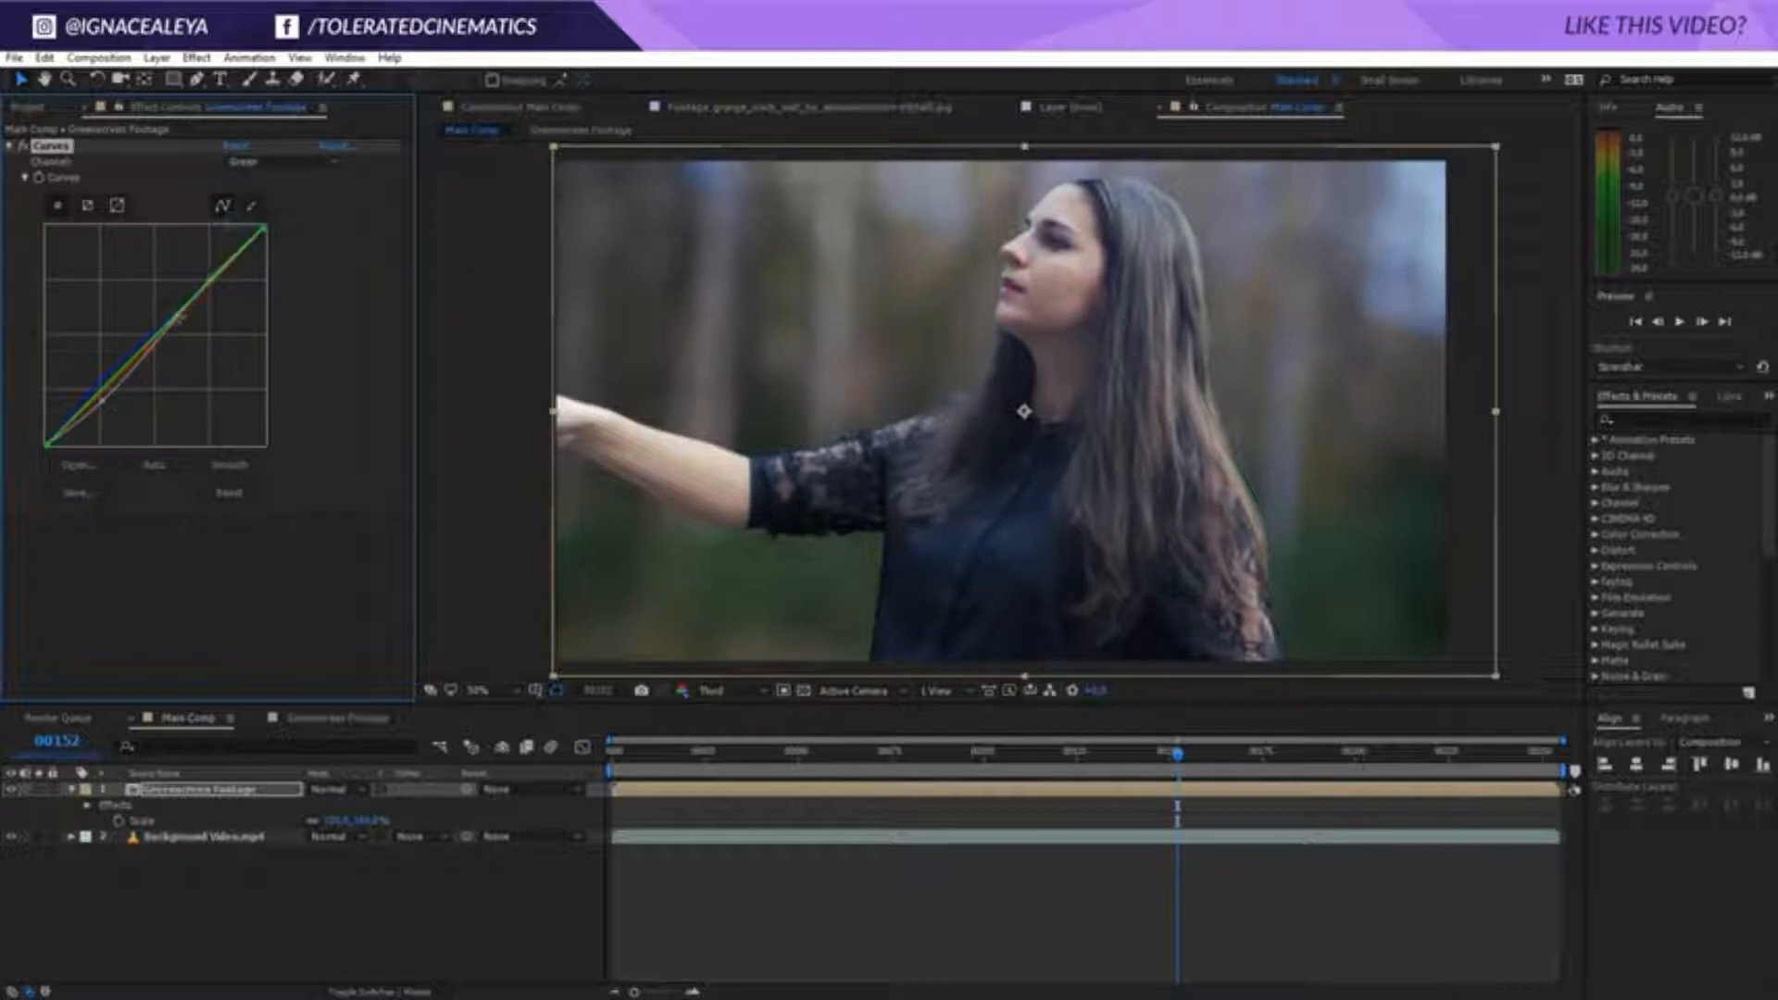
{"action": "left_click_drag", "start_coordinate": [173, 322], "coordinate": [178, 324]}
{"action": "left_click", "coordinate": [22, 145]}
{"action": "left_click", "coordinate": [22, 146]}
{"action": "left_click", "coordinate": [22, 145]}
{"action": "left_click", "coordinate": [23, 145]}
{"action": "left_click", "coordinate": [23, 145]}
{"action": "left_click", "coordinate": [23, 145]}
{"action": "scroll", "coordinate": [883, 365], "scroll_direction": "down", "scroll_amount": 2}
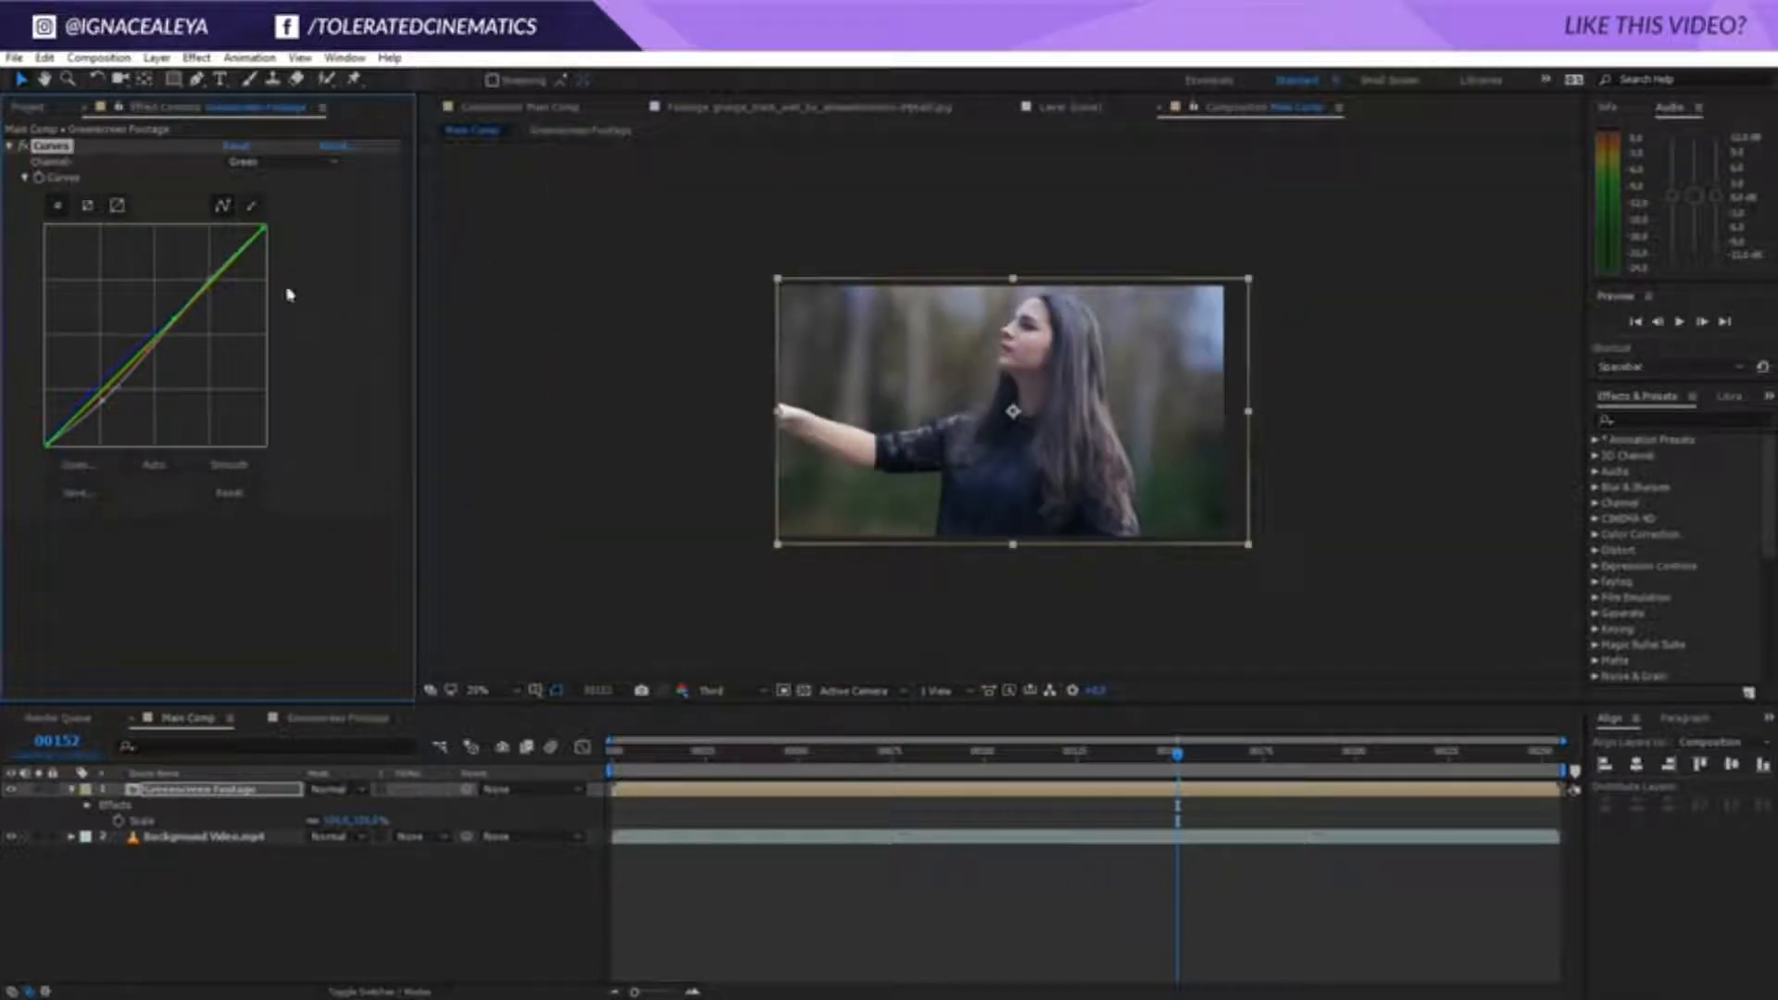
{"action": "left_click_drag", "start_coordinate": [102, 398], "coordinate": [104, 399]}
{"action": "scroll", "coordinate": [996, 431], "scroll_direction": "up", "scroll_amount": 2}
Raise the midtone point of the Red channel curve a little
{"action": "left_click", "coordinate": [278, 161]}
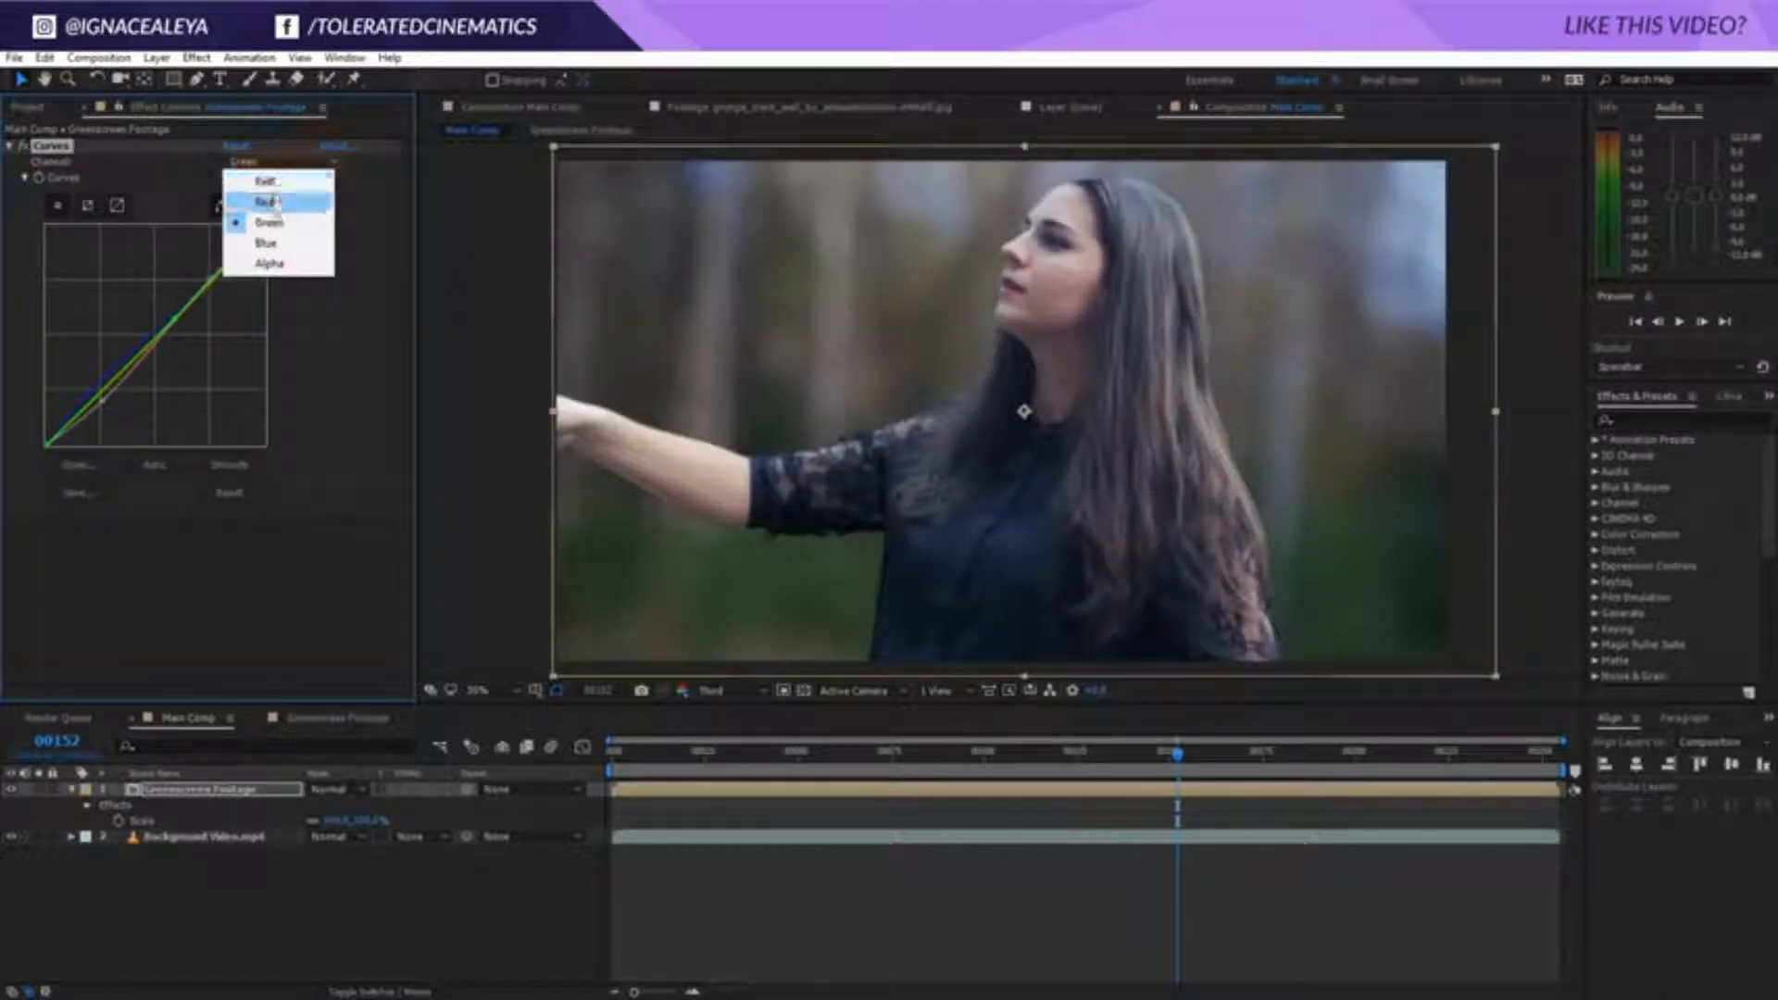
{"action": "left_click", "coordinate": [274, 195]}
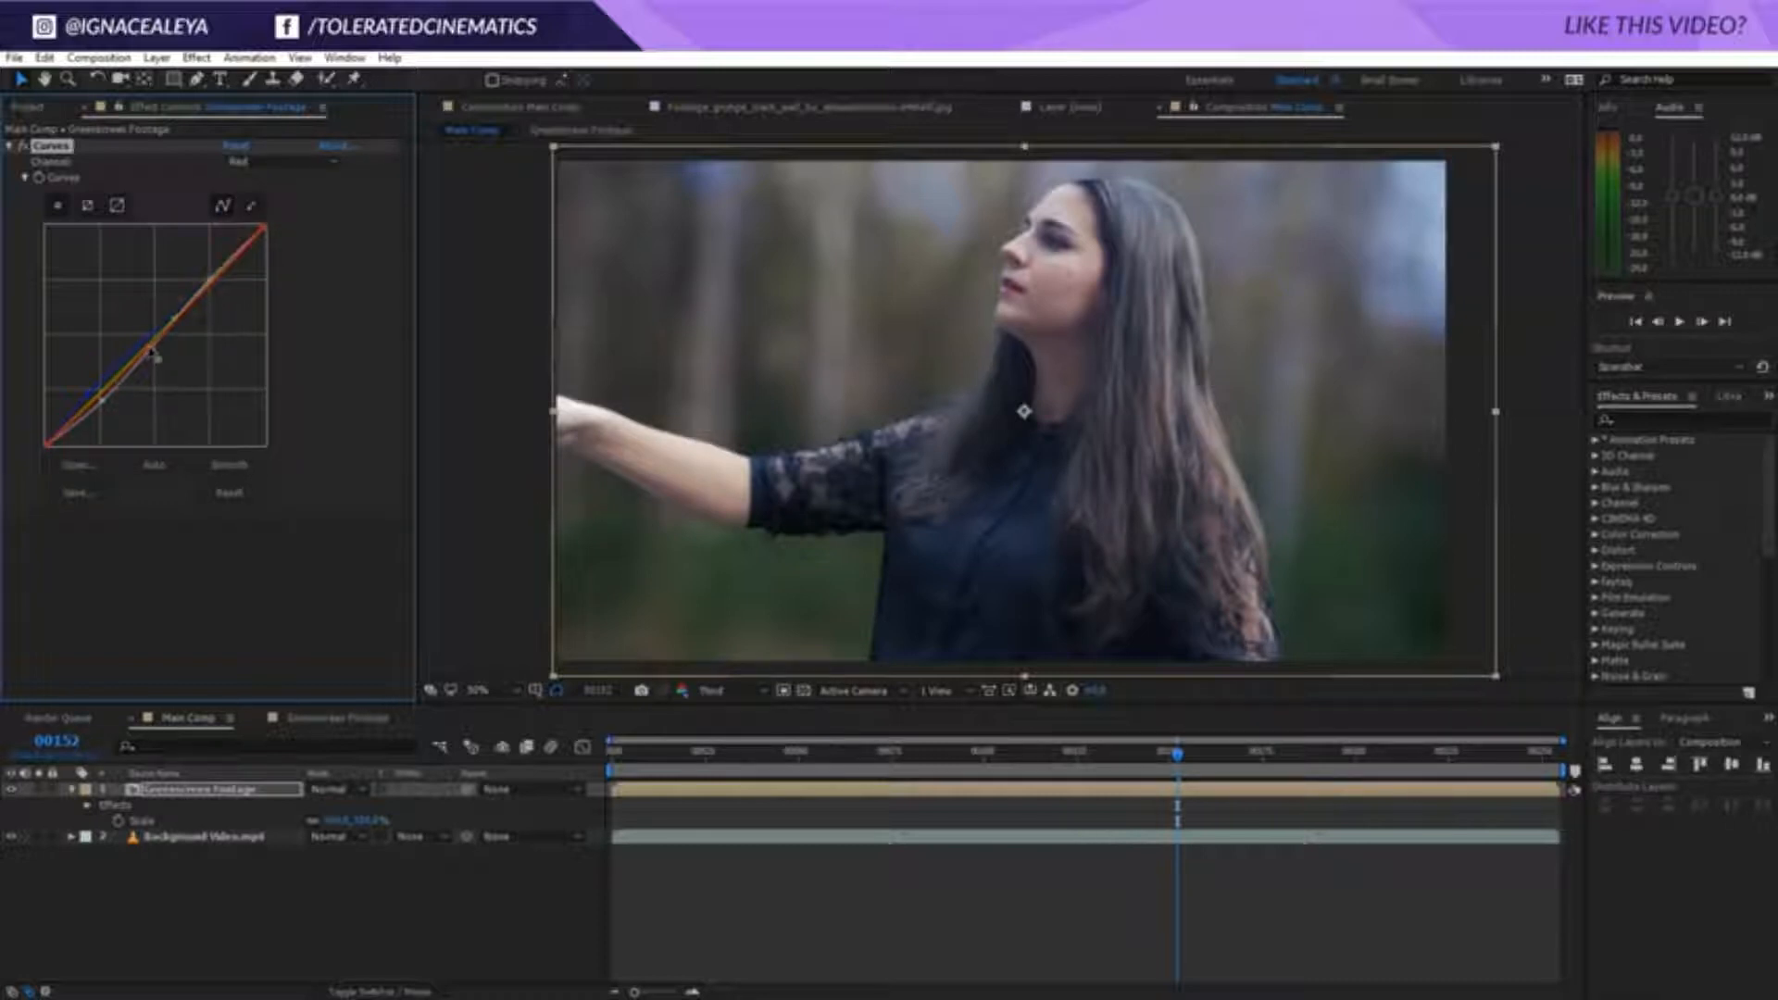
{"action": "left_click_drag", "start_coordinate": [152, 351], "coordinate": [151, 347]}
Apply Tint to Greenscreen Footage and set Amount to Tint to 25% to desaturate the woman slightly
{"action": "left_click", "coordinate": [197, 58]}
{"action": "mouse_move", "coordinate": [138, 249]}
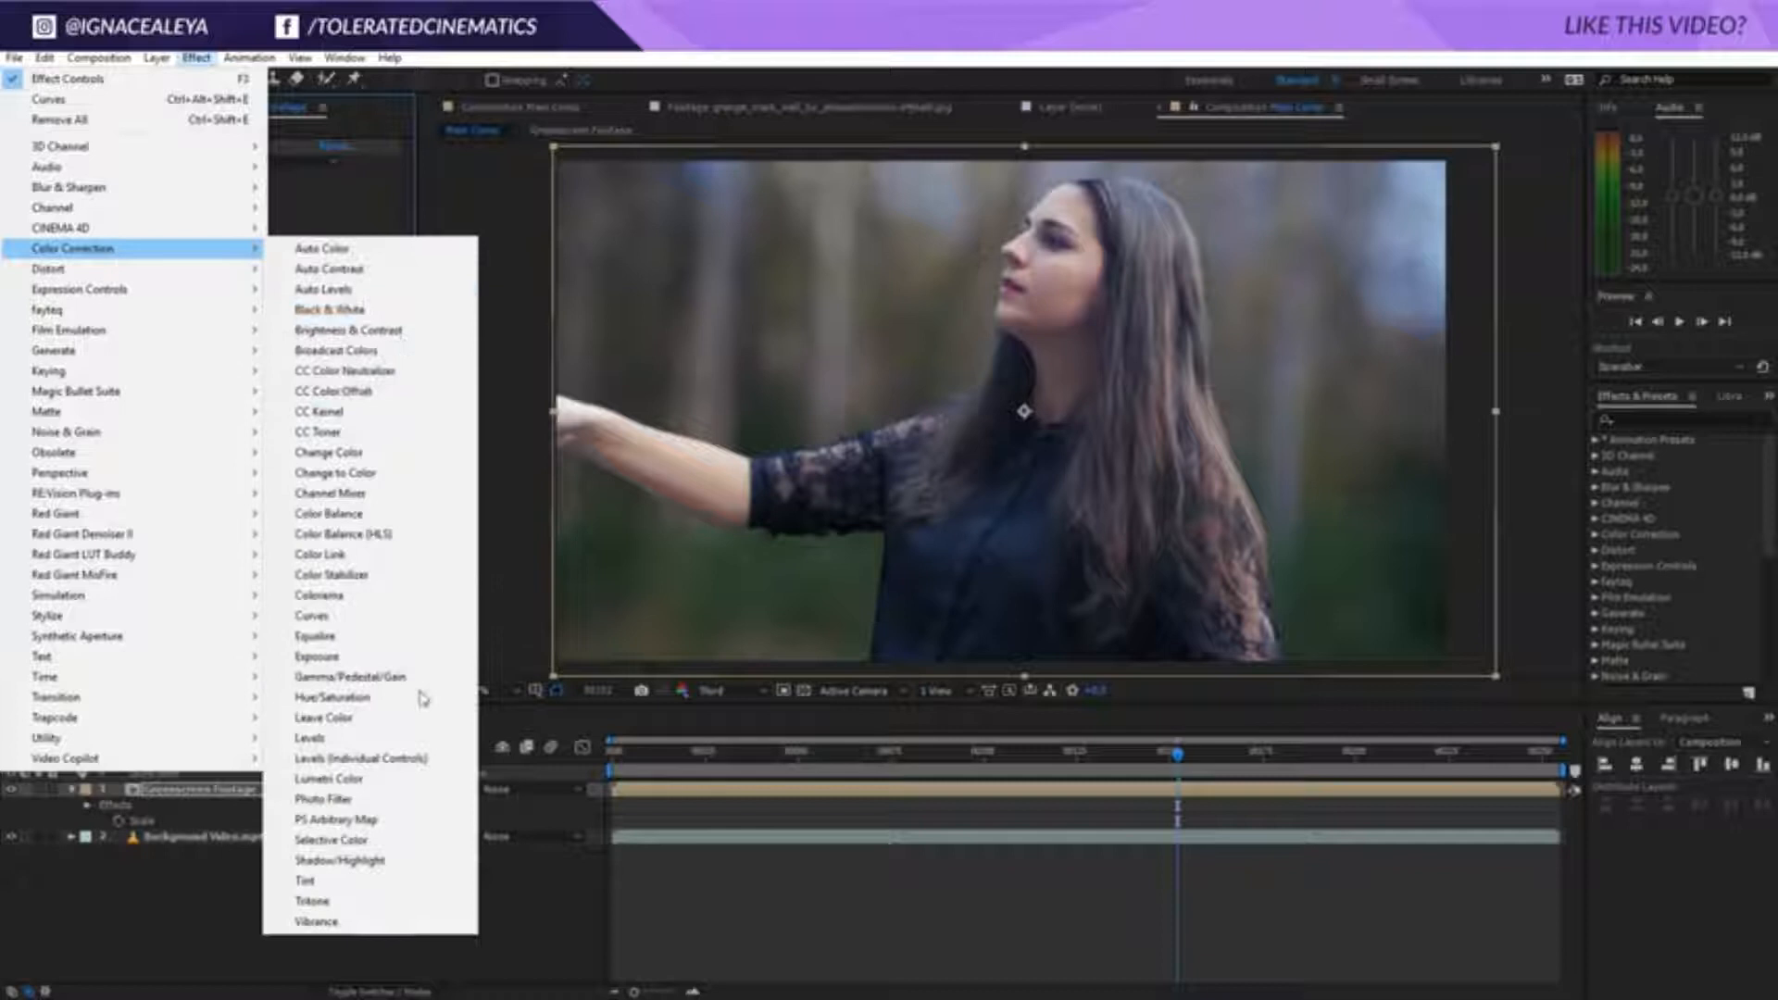
{"action": "left_click", "coordinate": [375, 880]}
{"action": "left_click", "coordinate": [239, 567]}
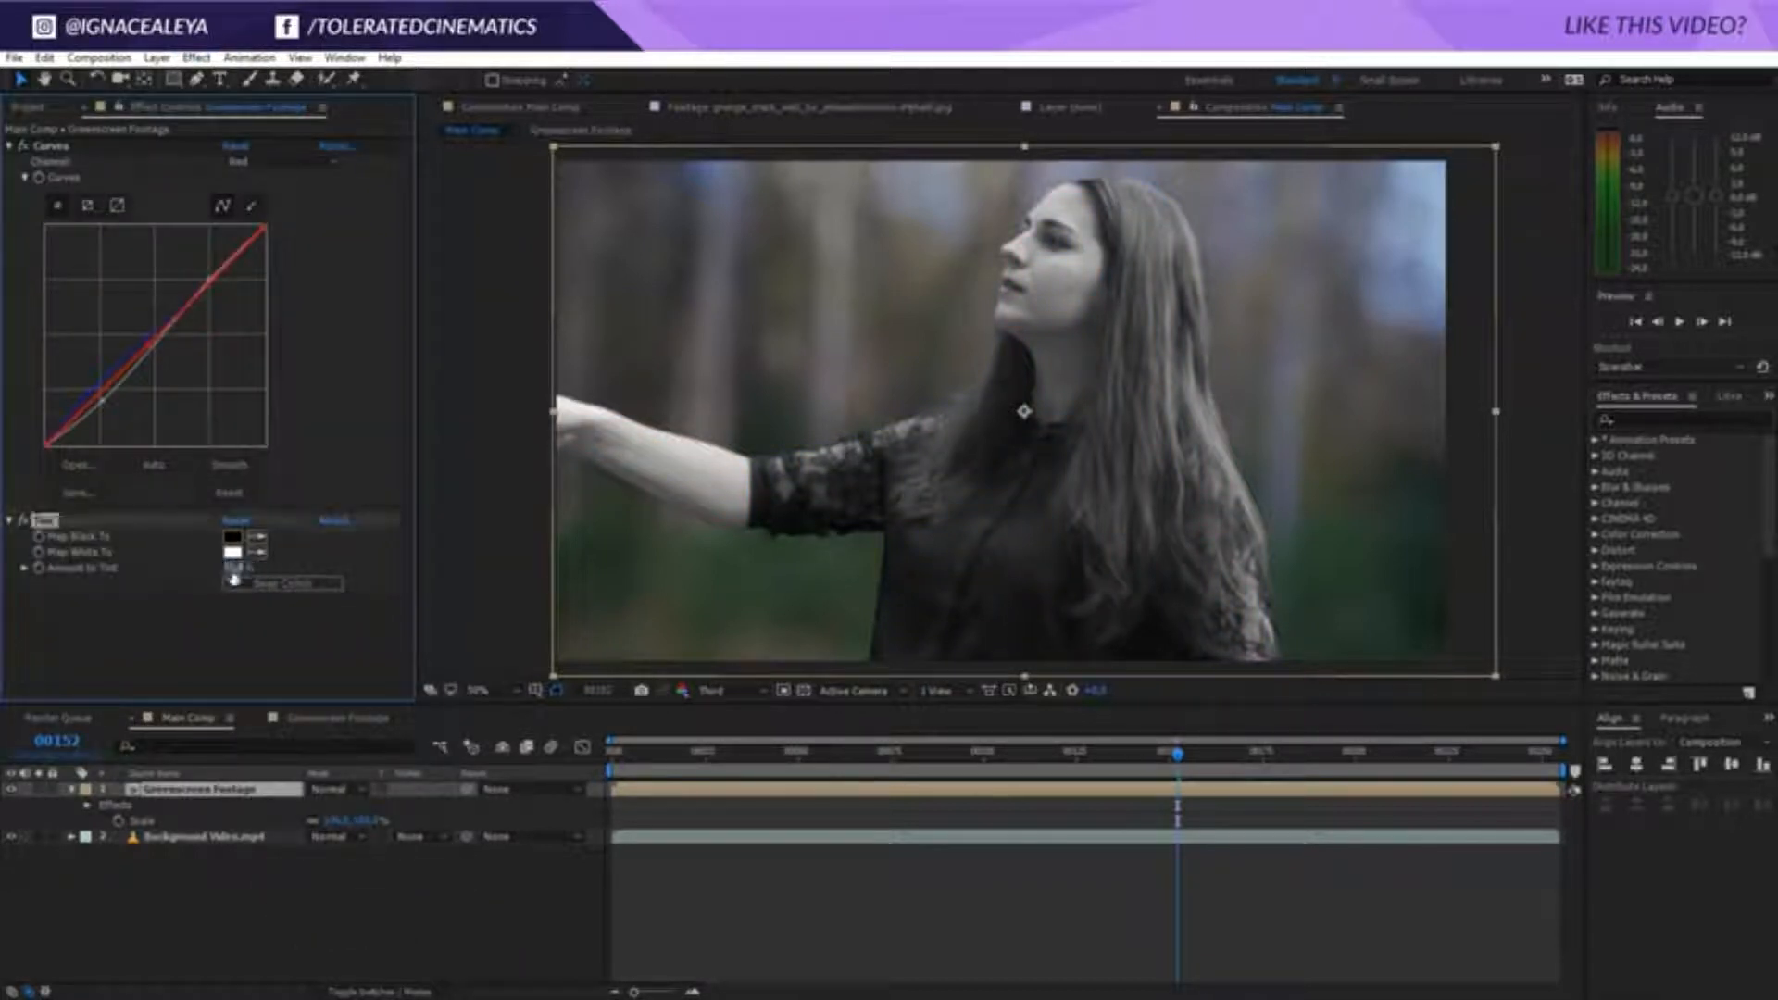
{"action": "type", "text": "50"}
{"action": "key", "text": "Return"}
{"action": "left_click", "coordinate": [237, 566]}
{"action": "type", "text": "75"}
{"action": "left_click", "coordinate": [214, 667]}
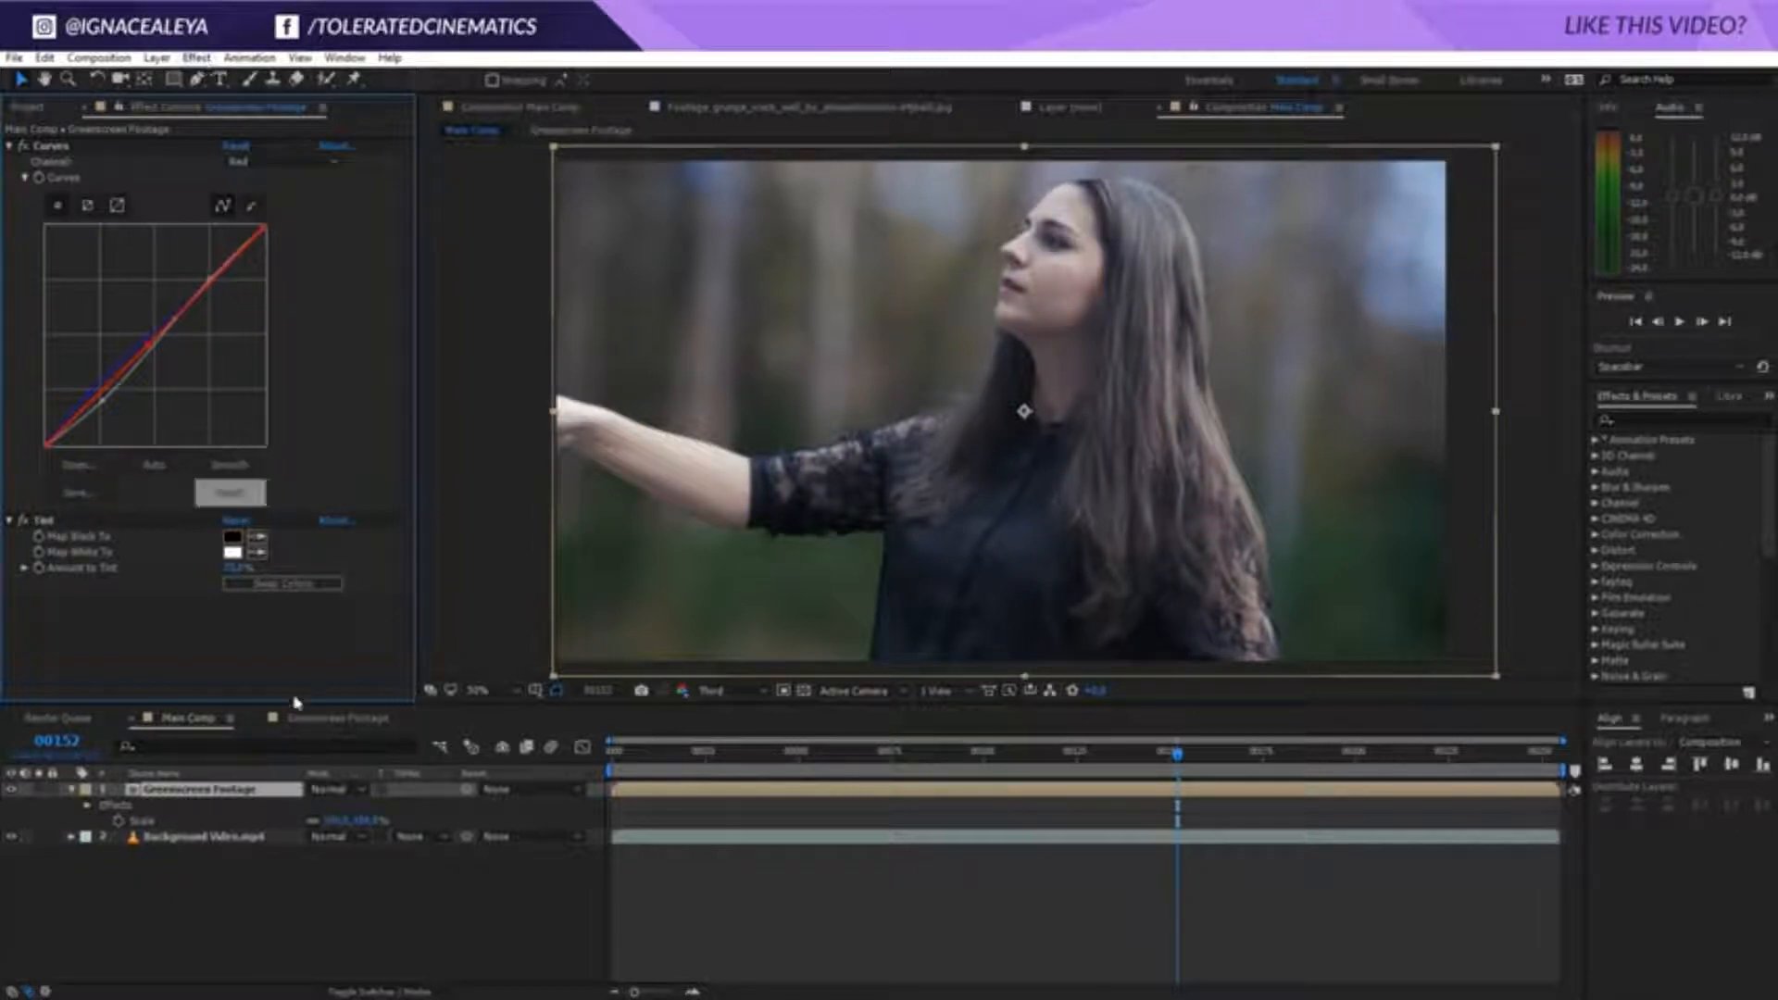
In the Greenscreen Footage comp, set Keylight's Screen Shrink/Grow to -1 and Screen Softness to 1 on Footage.mp4
{"action": "left_click", "coordinate": [334, 718]}
{"action": "left_click", "coordinate": [176, 789]}
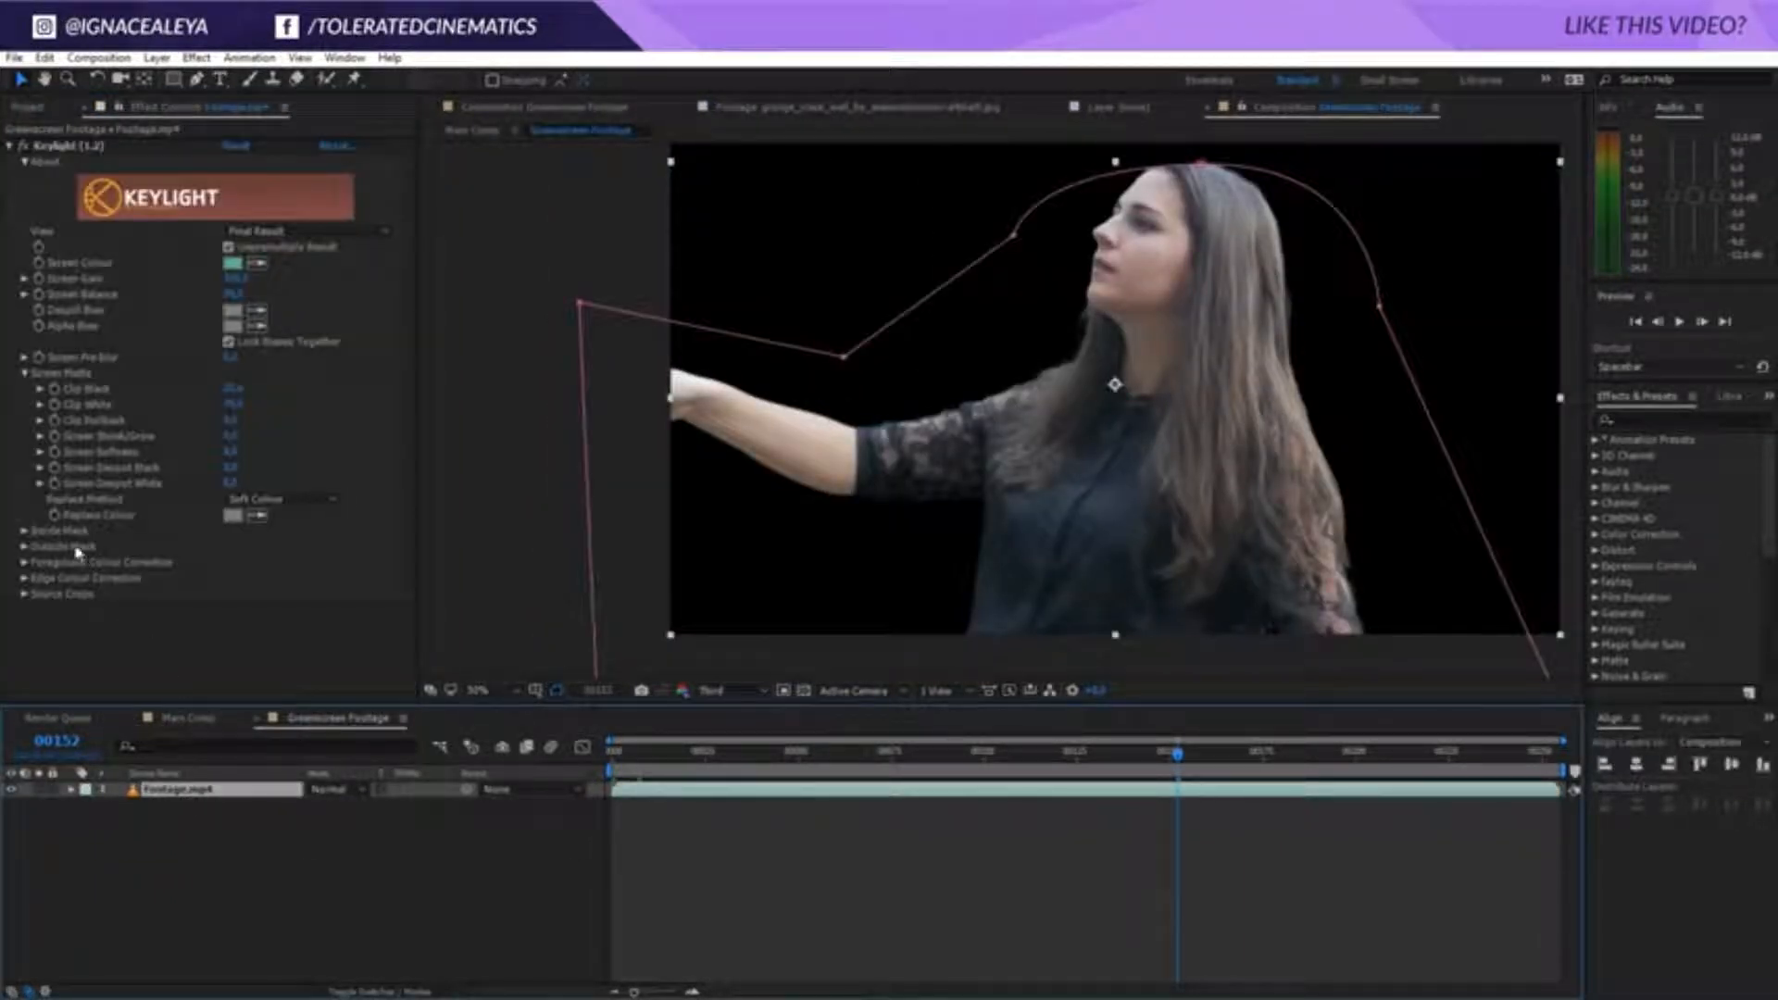
{"action": "left_click", "coordinate": [231, 435]}
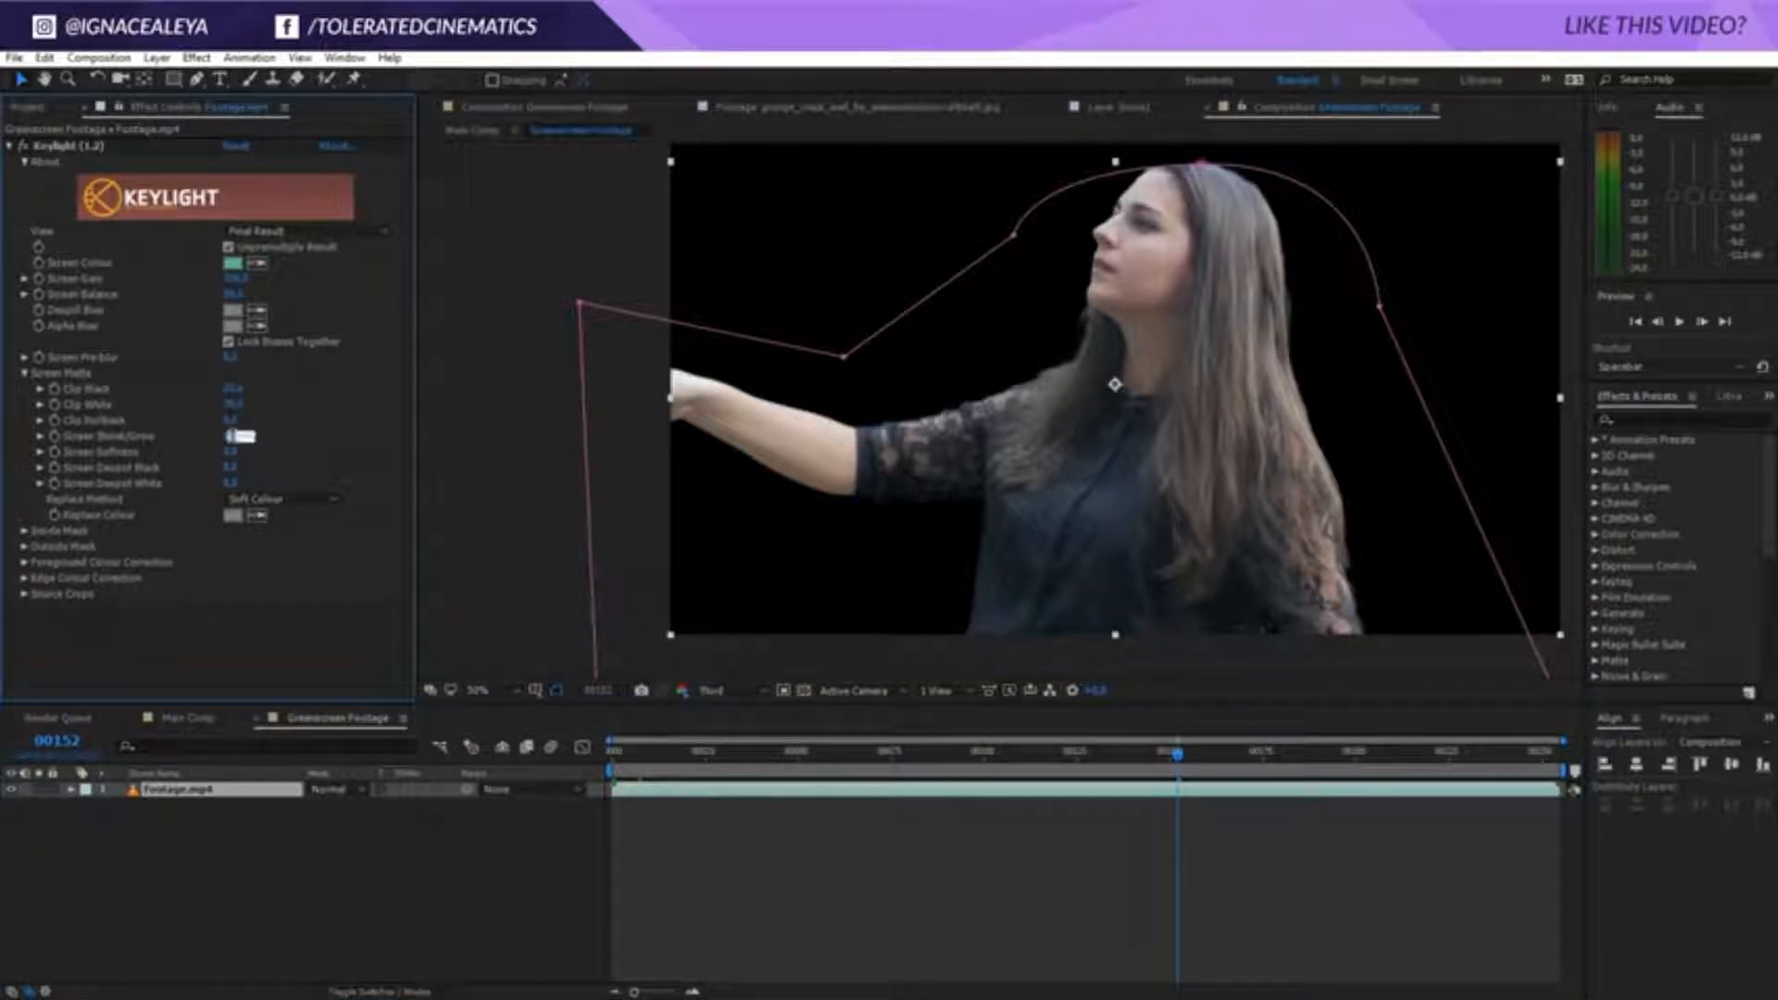
{"action": "key", "text": "Return"}
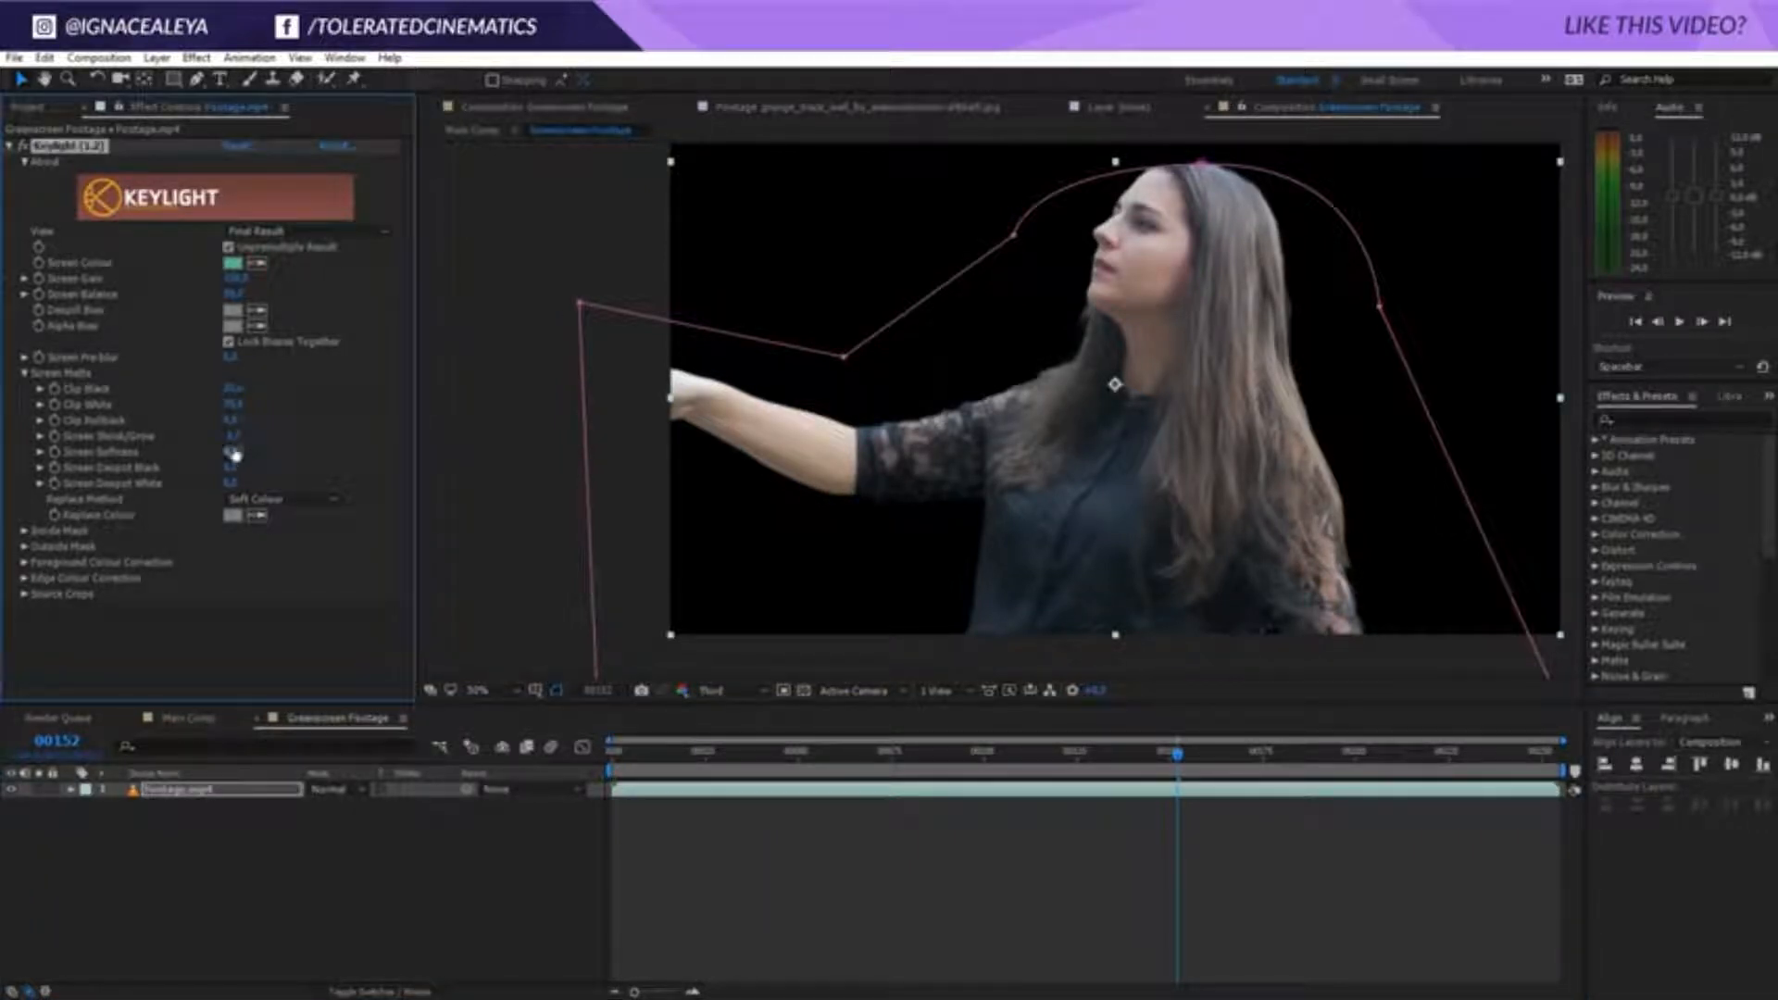
Apply Unsharp Mask to Footage.mp4 and check the sharpened woman in Main Comp
{"action": "left_click", "coordinate": [197, 59]}
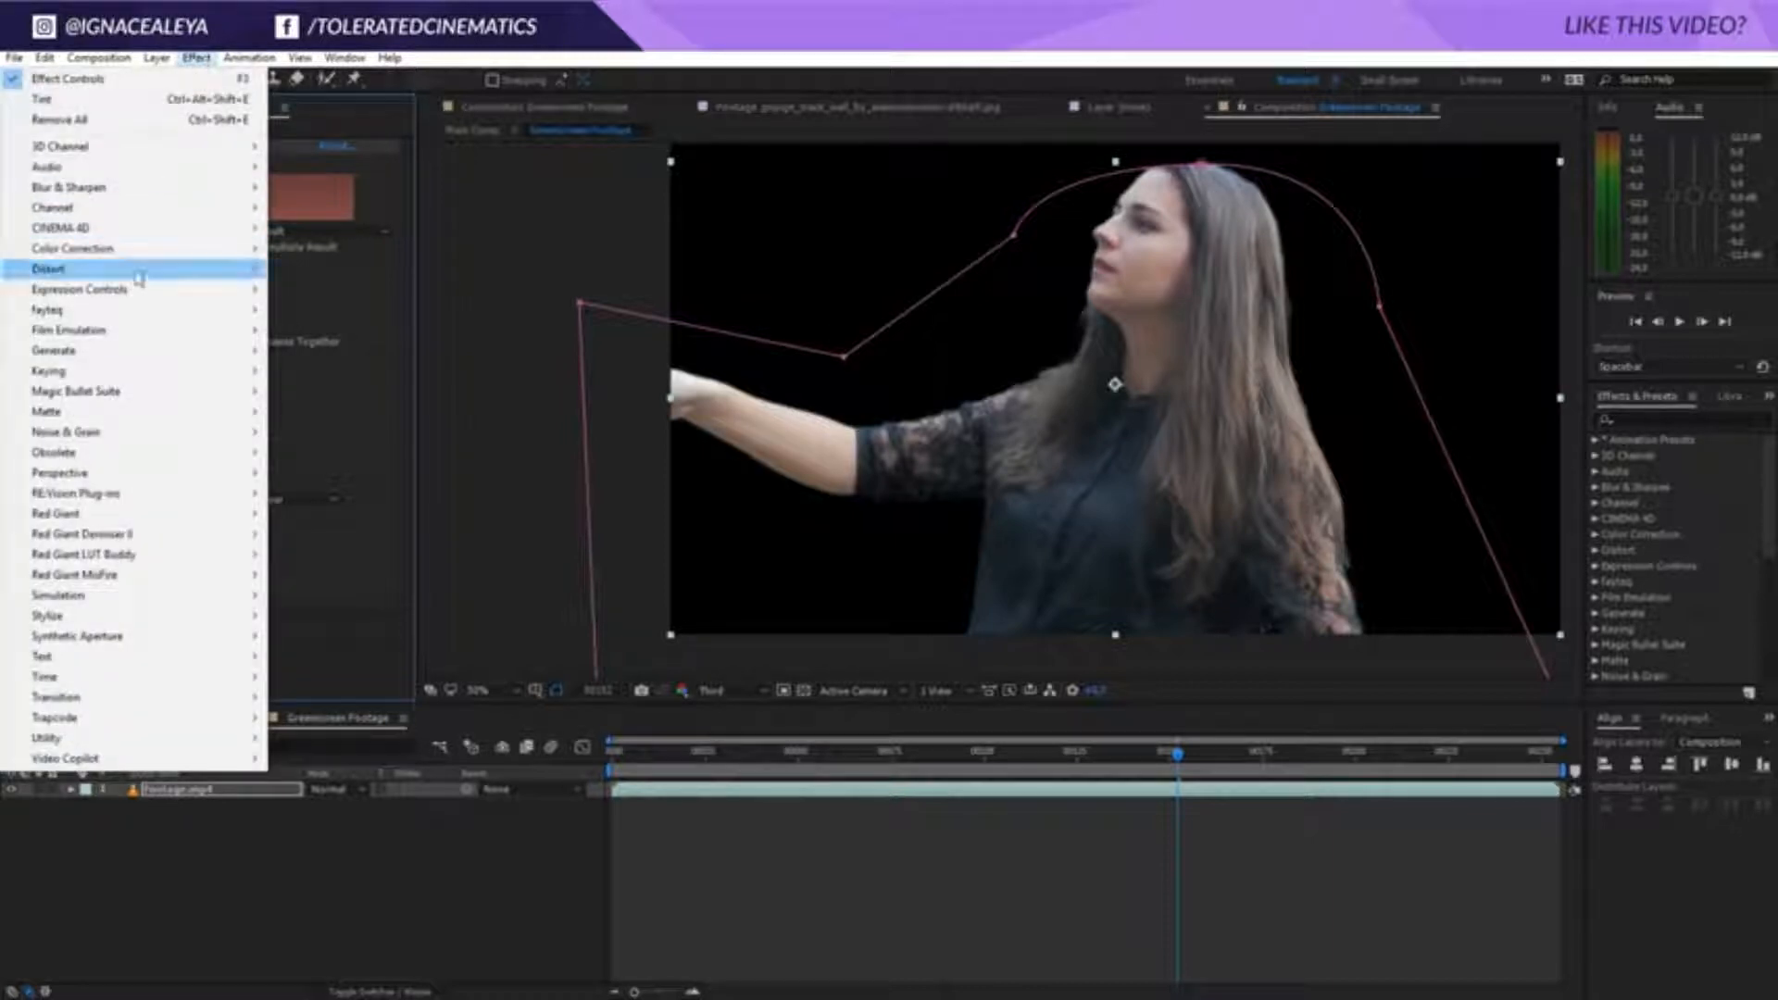
{"action": "mouse_move", "coordinate": [143, 187]}
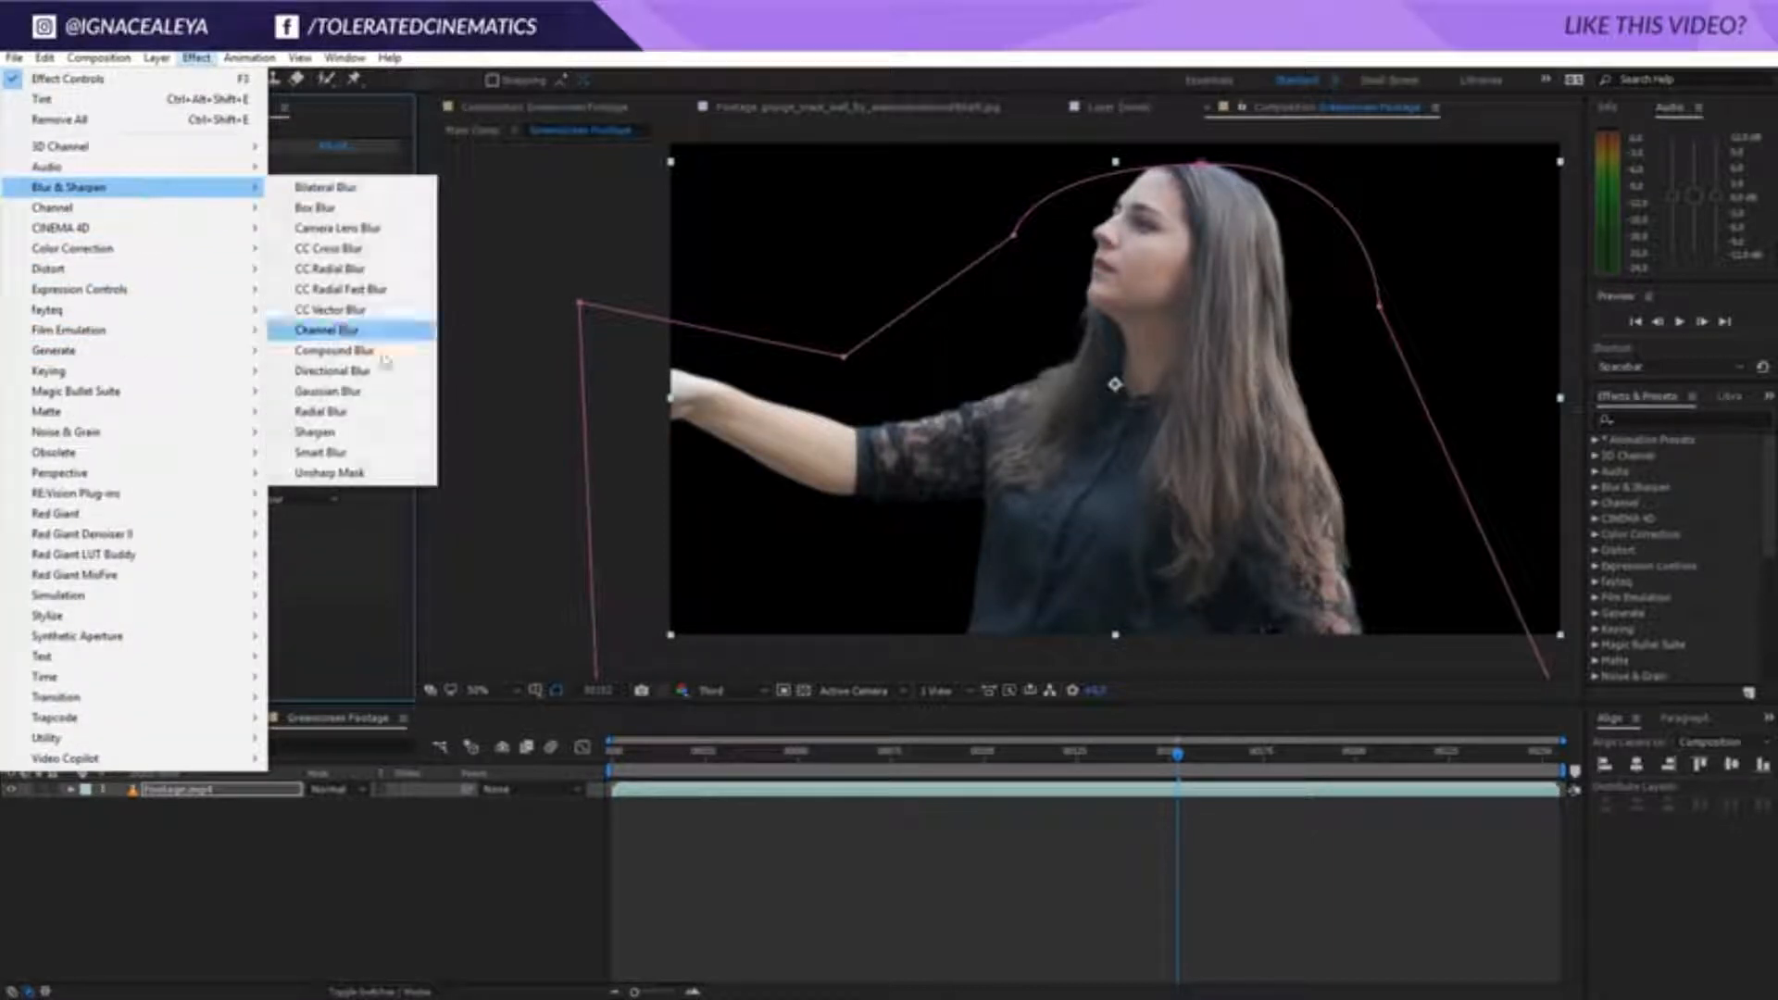
{"action": "left_click", "coordinate": [352, 473]}
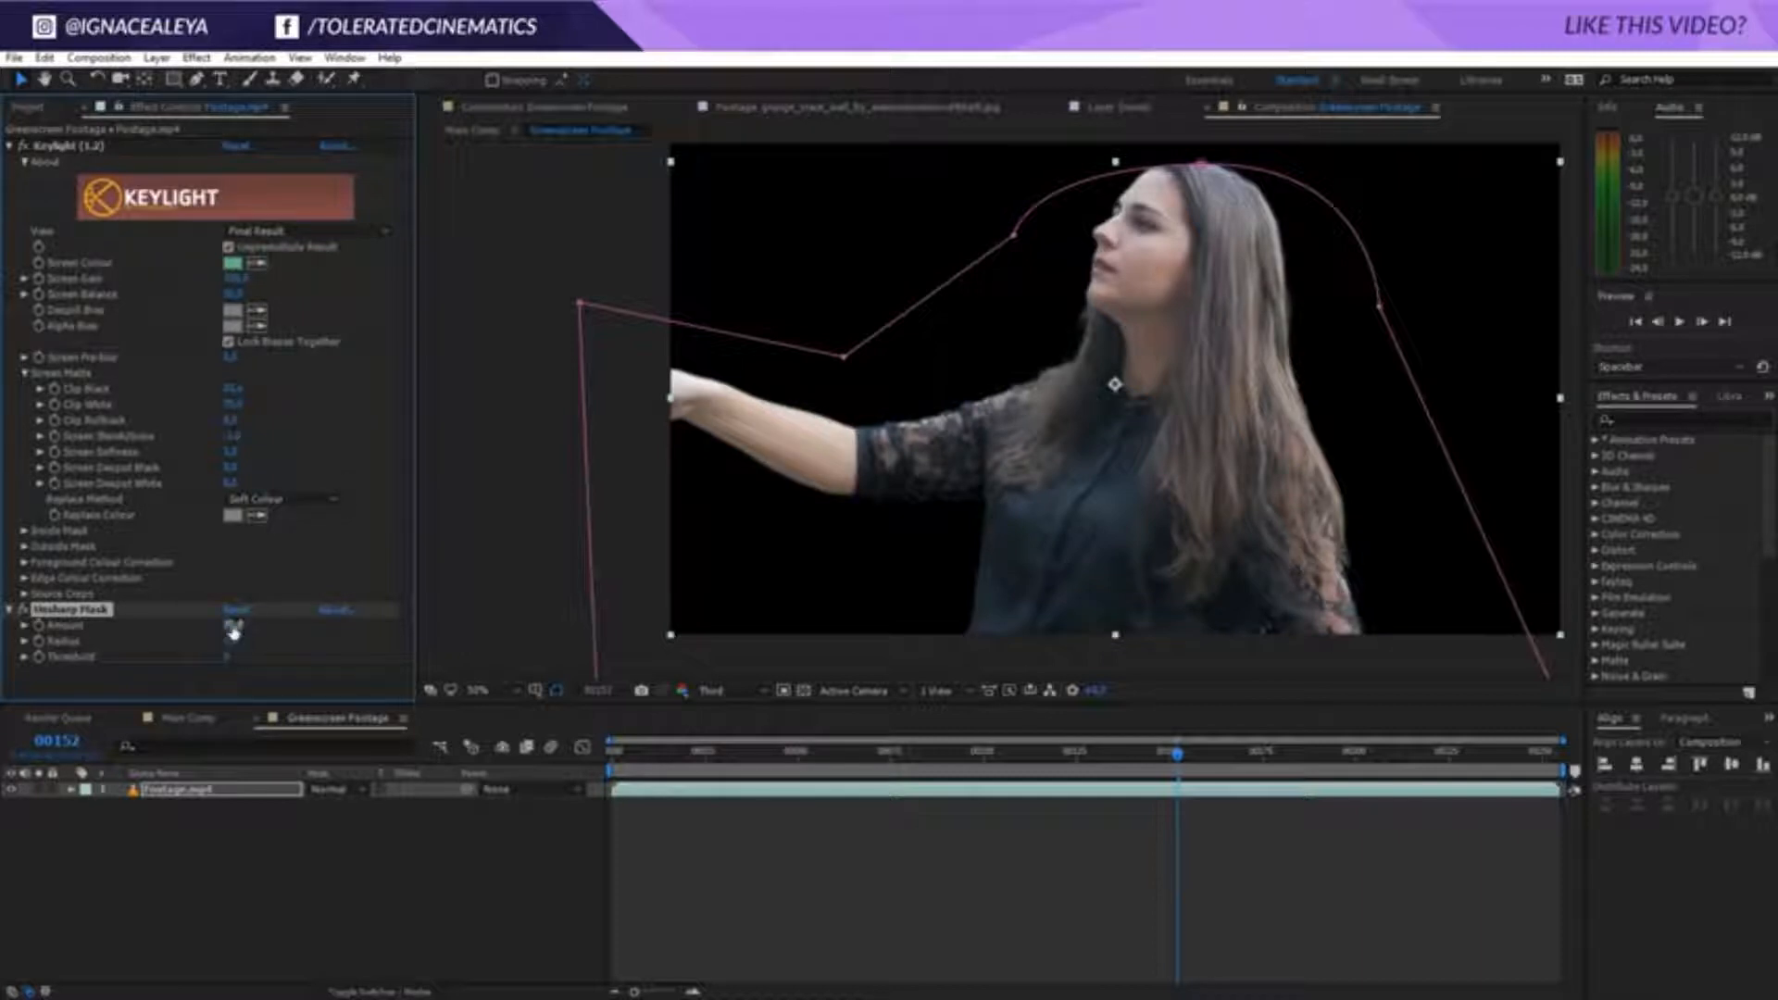
{"action": "left_click", "coordinate": [227, 657]}
{"action": "left_click", "coordinate": [204, 721]}
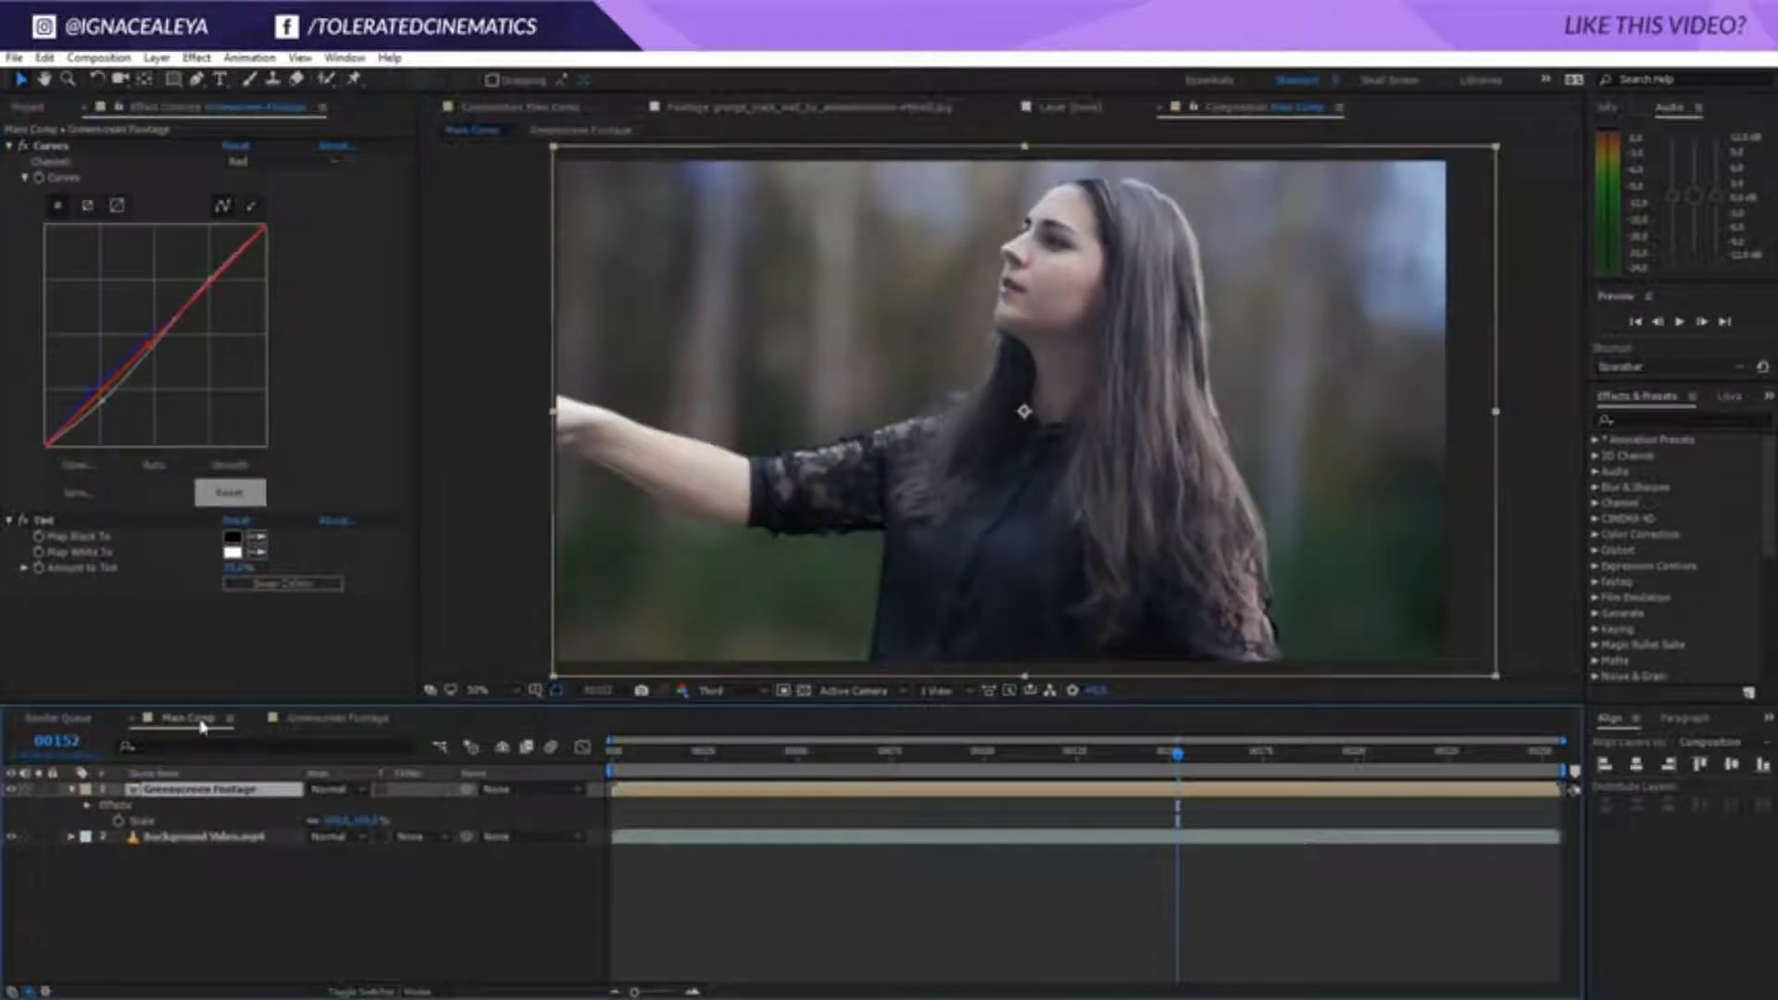
Place Unsharp Mask above Keylight in Footage.mp4's effect order and return to Main Comp
{"action": "left_click", "coordinate": [267, 719]}
{"action": "left_click_drag", "start_coordinate": [72, 610], "coordinate": [89, 146]}
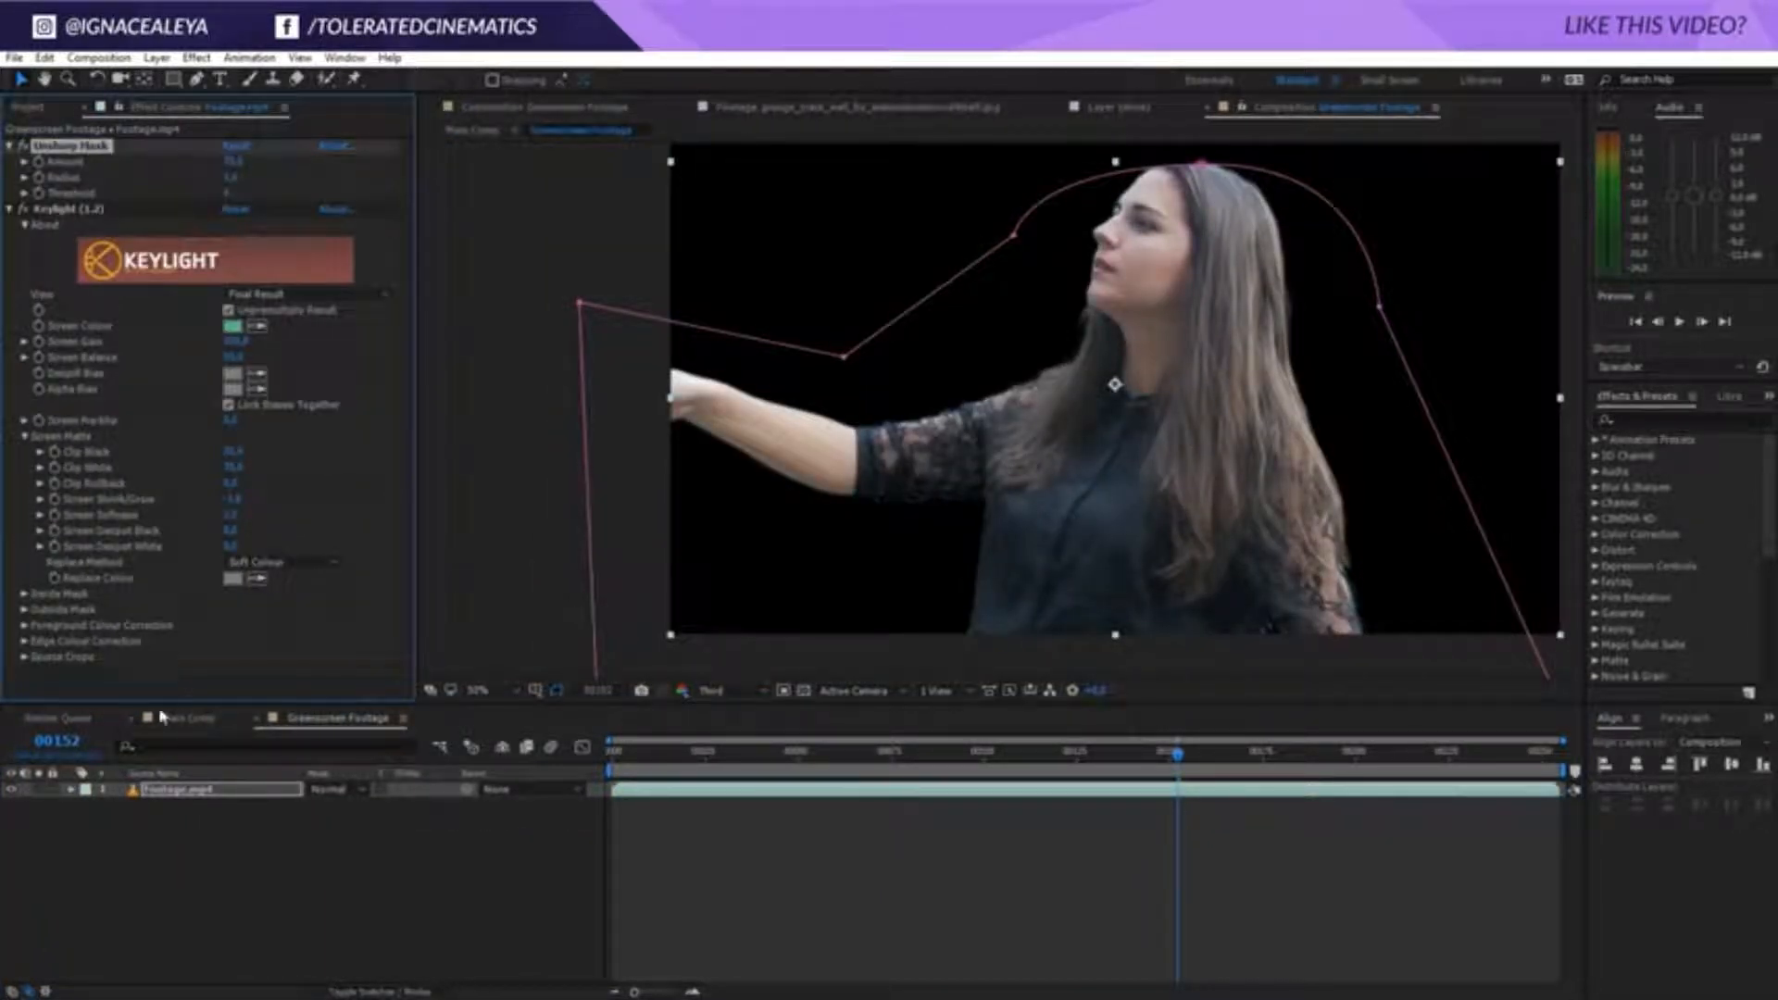
{"action": "left_click", "coordinate": [191, 721]}
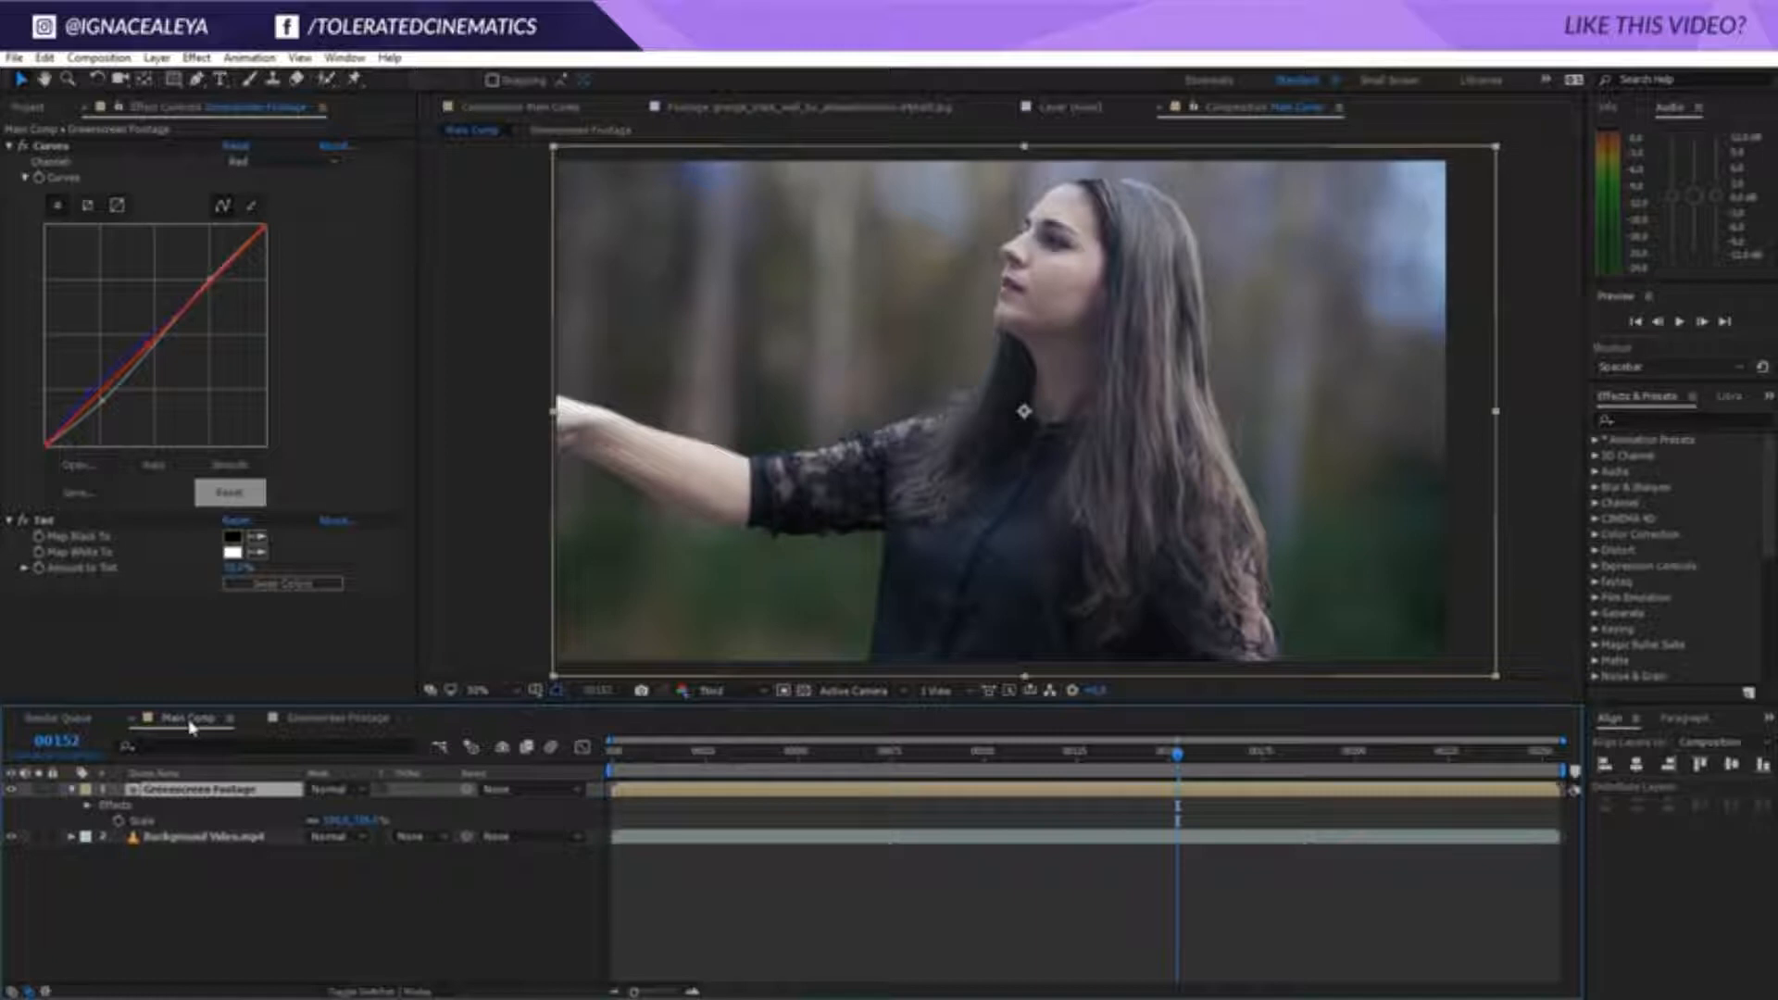
Remove the Tint effect from the Greenscreen Footage layer in Main Comp and collapse the layer's properties
{"action": "left_click", "coordinate": [234, 568]}
{"action": "left_click", "coordinate": [111, 614]}
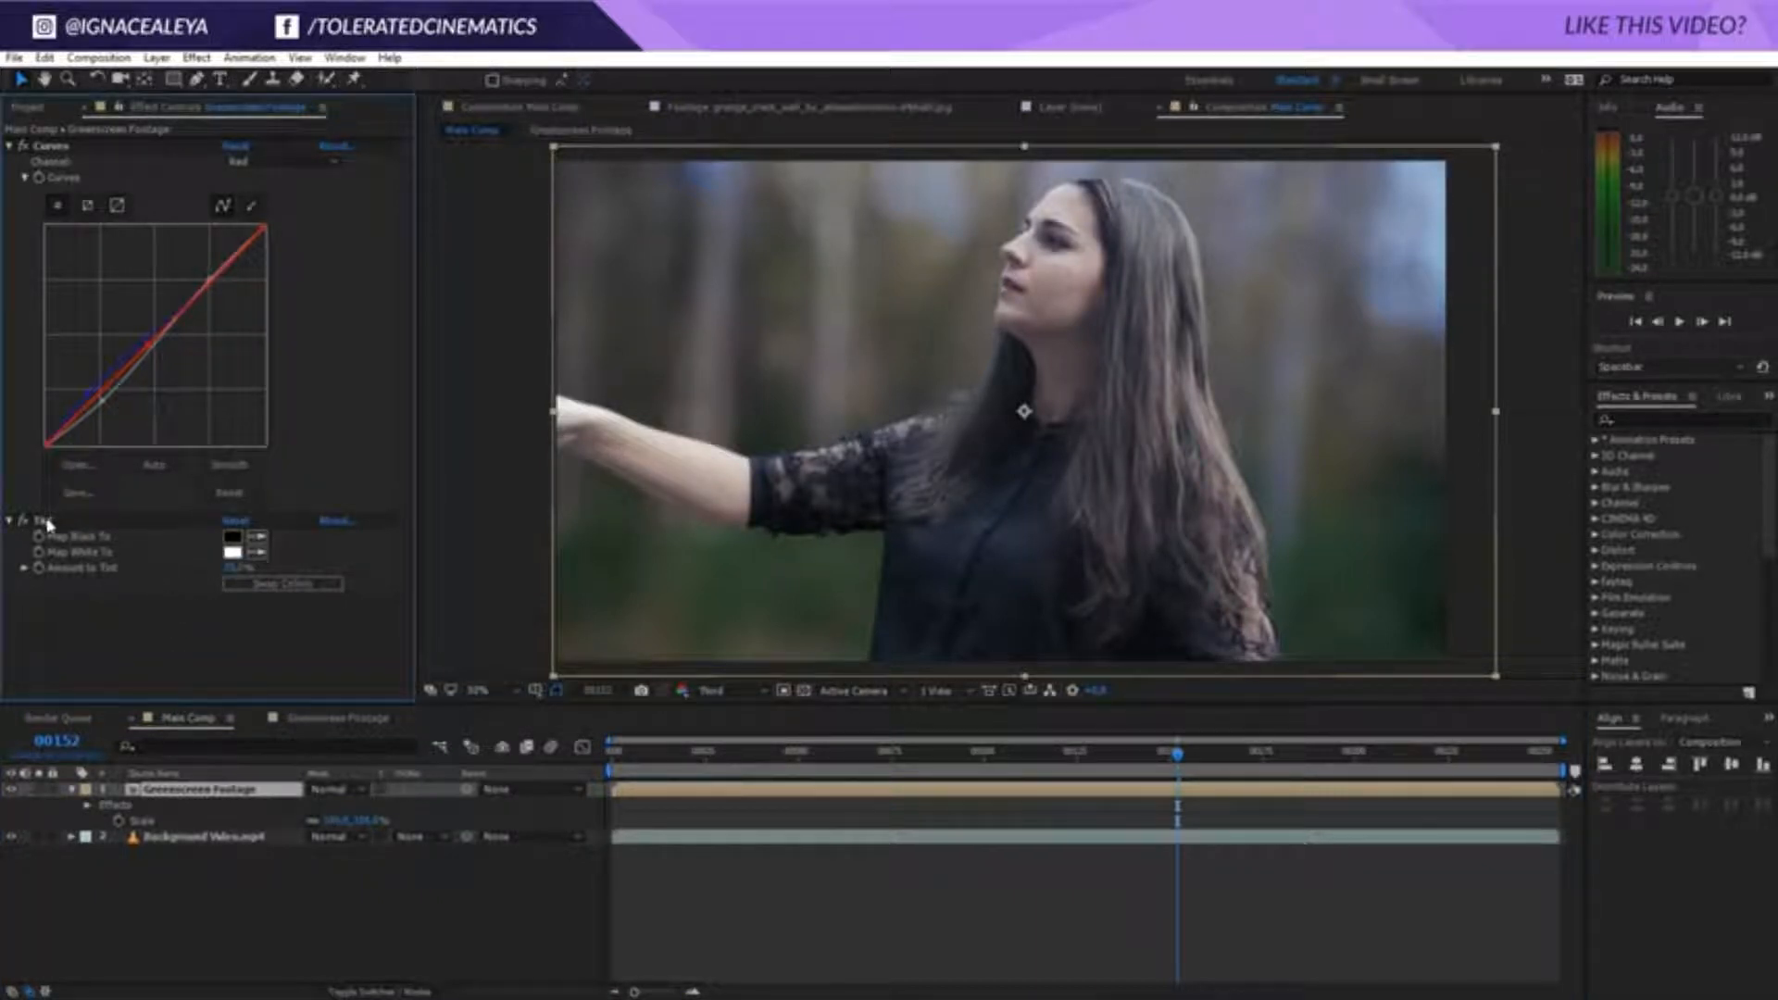
{"action": "key", "text": "Delete"}
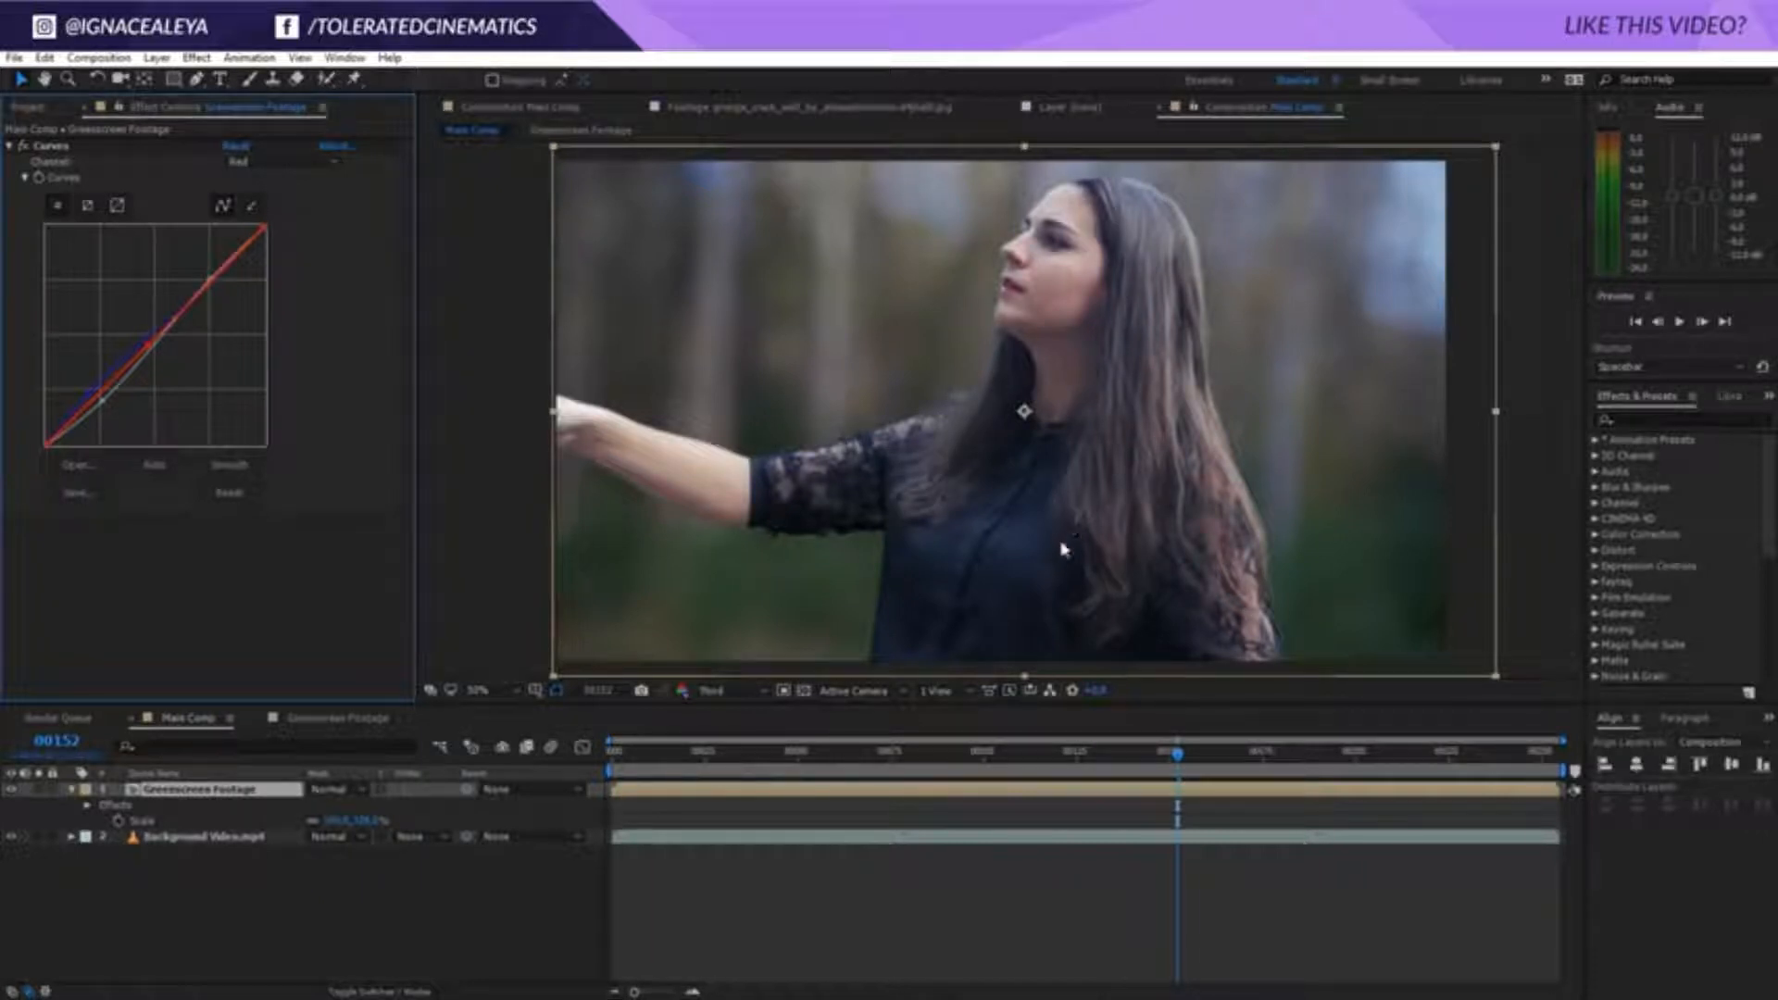
{"action": "left_click", "coordinate": [71, 791]}
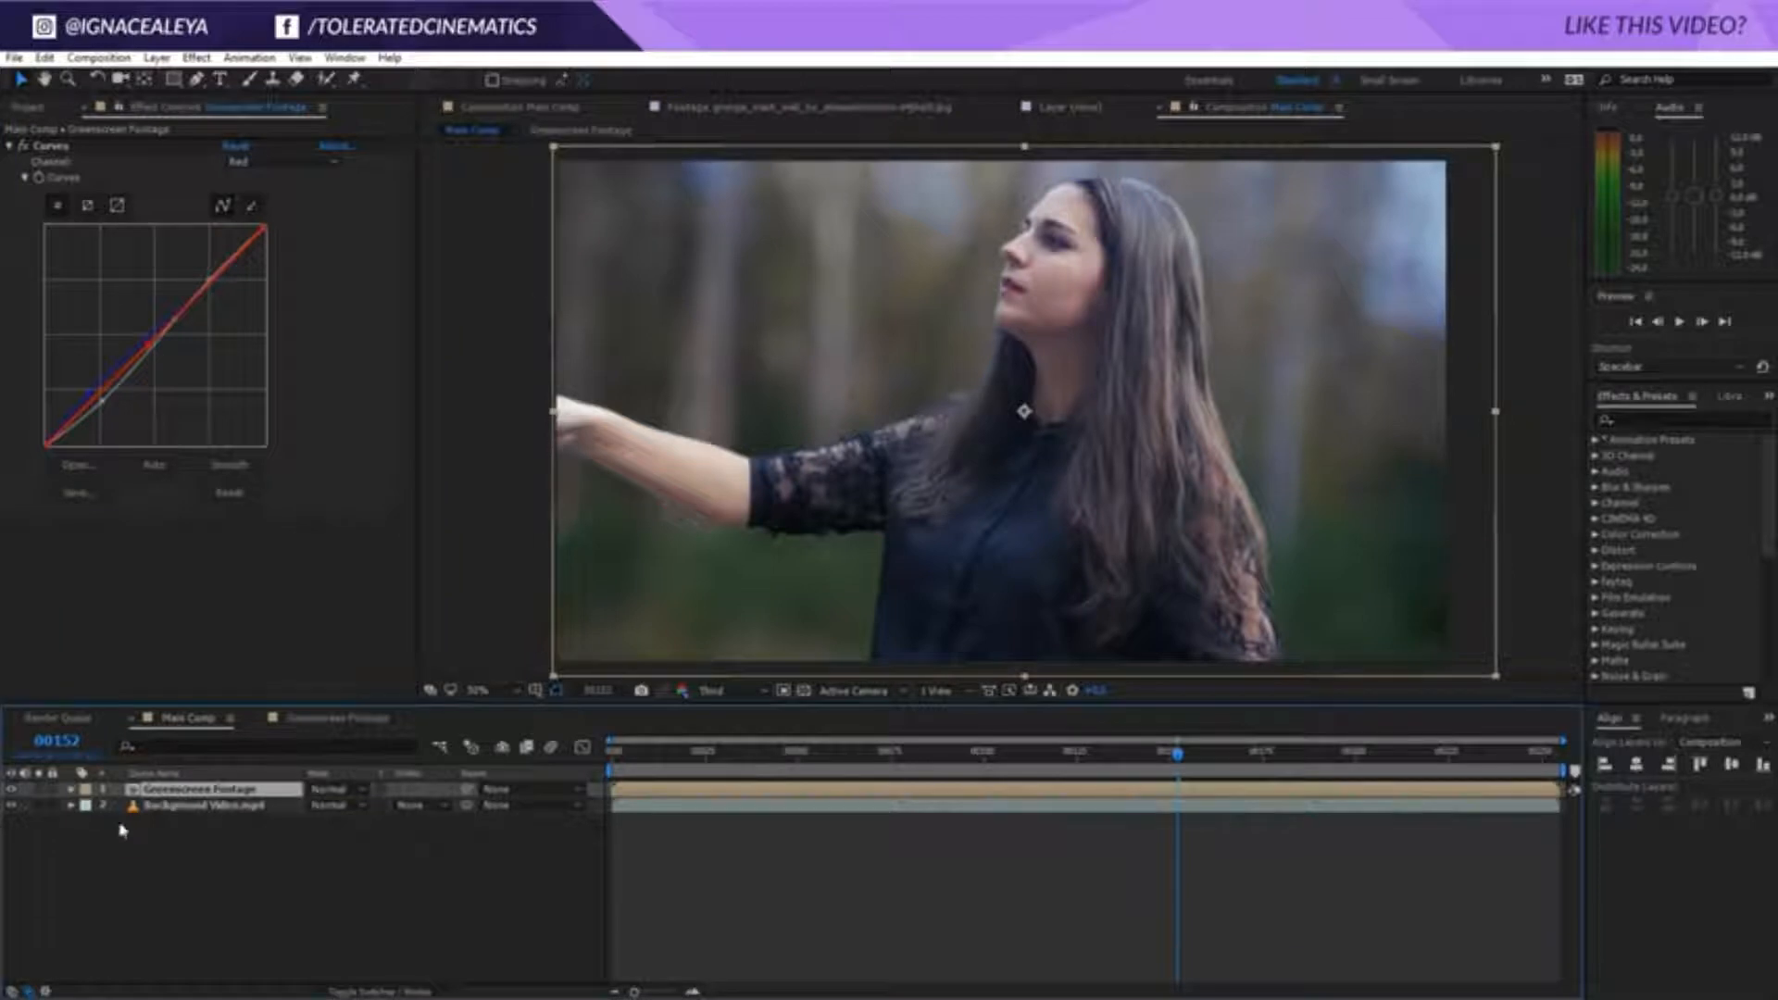
Create a new HDTV 1080 24 composition named Transition Luma Key
{"action": "left_click", "coordinate": [29, 109]}
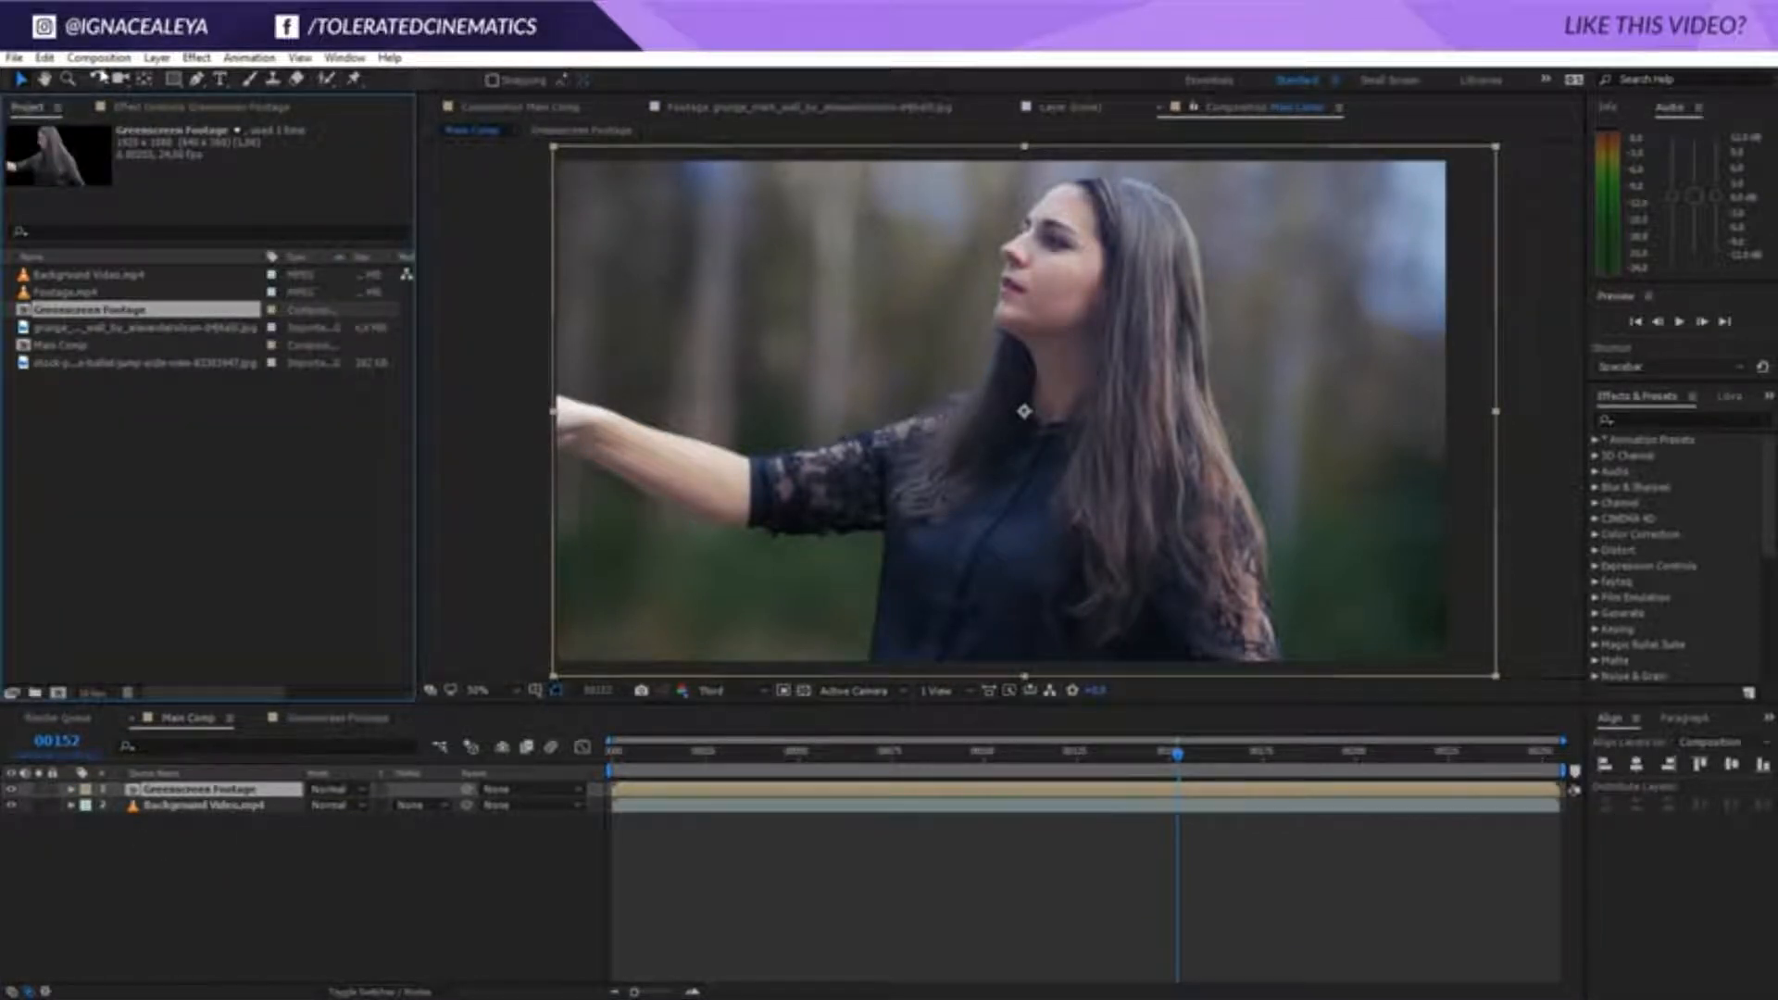
{"action": "left_click", "coordinate": [99, 57]}
{"action": "left_click", "coordinate": [107, 69]}
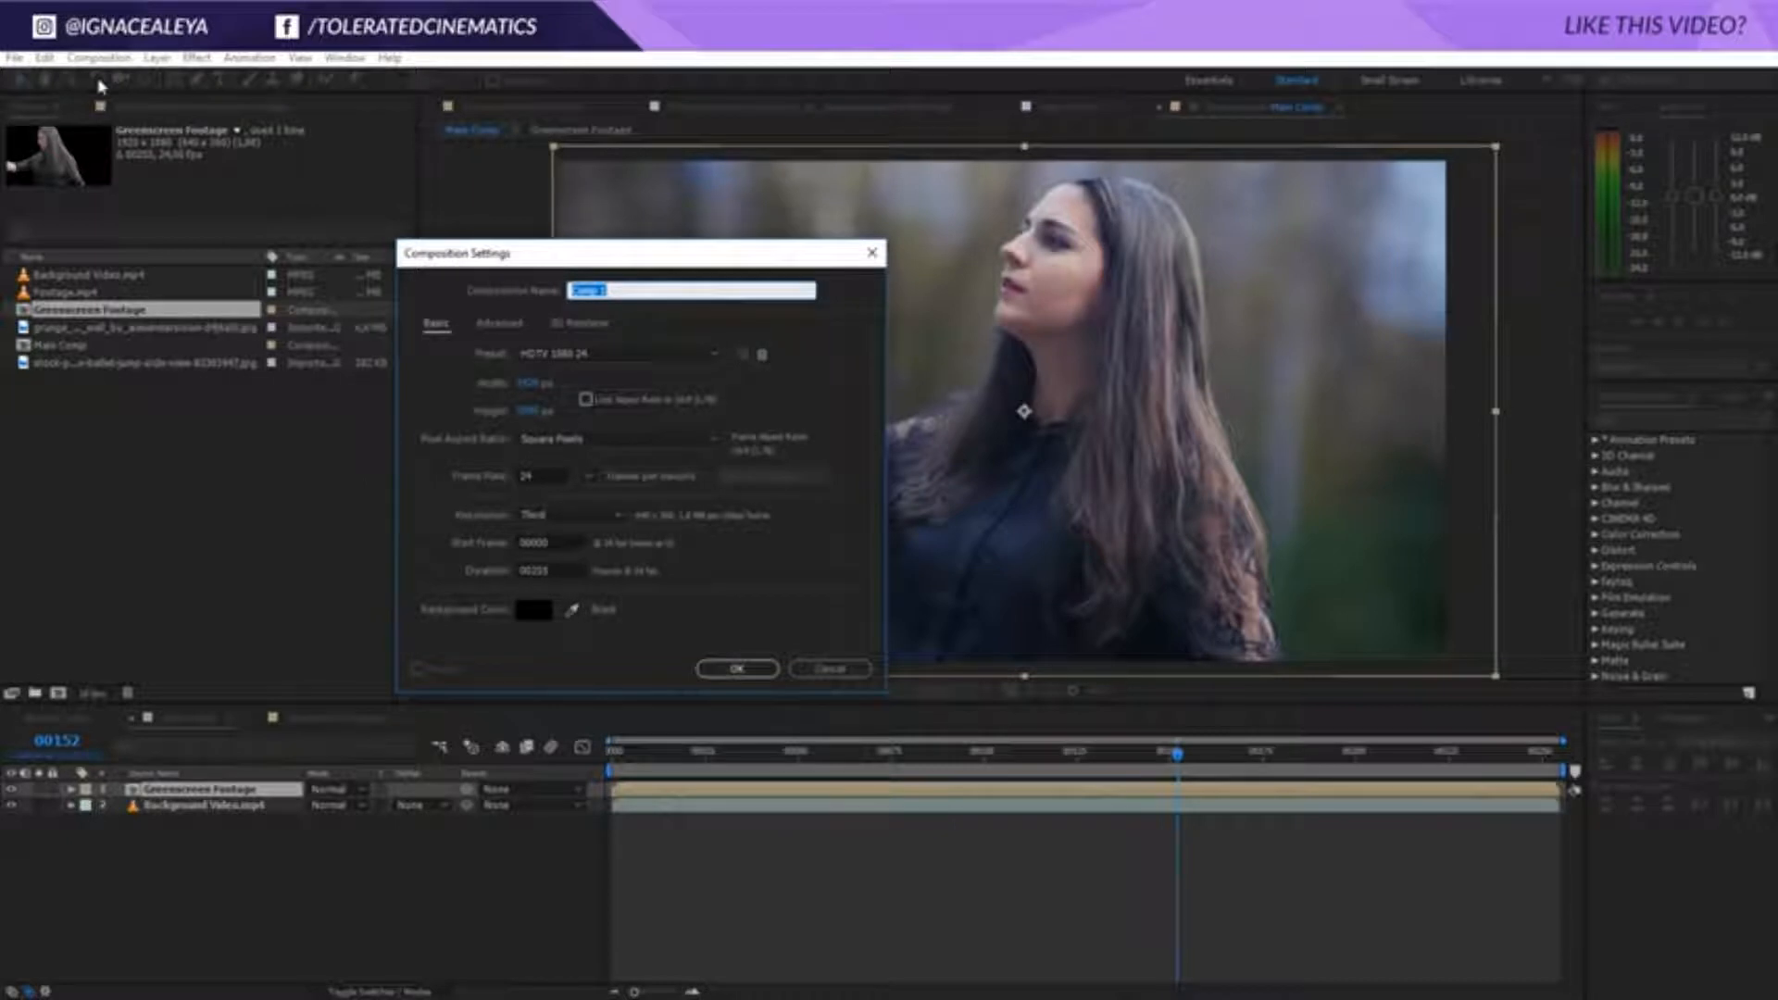
{"action": "type", "text": "Transition Luma"}
{"action": "left_click", "coordinate": [738, 668]}
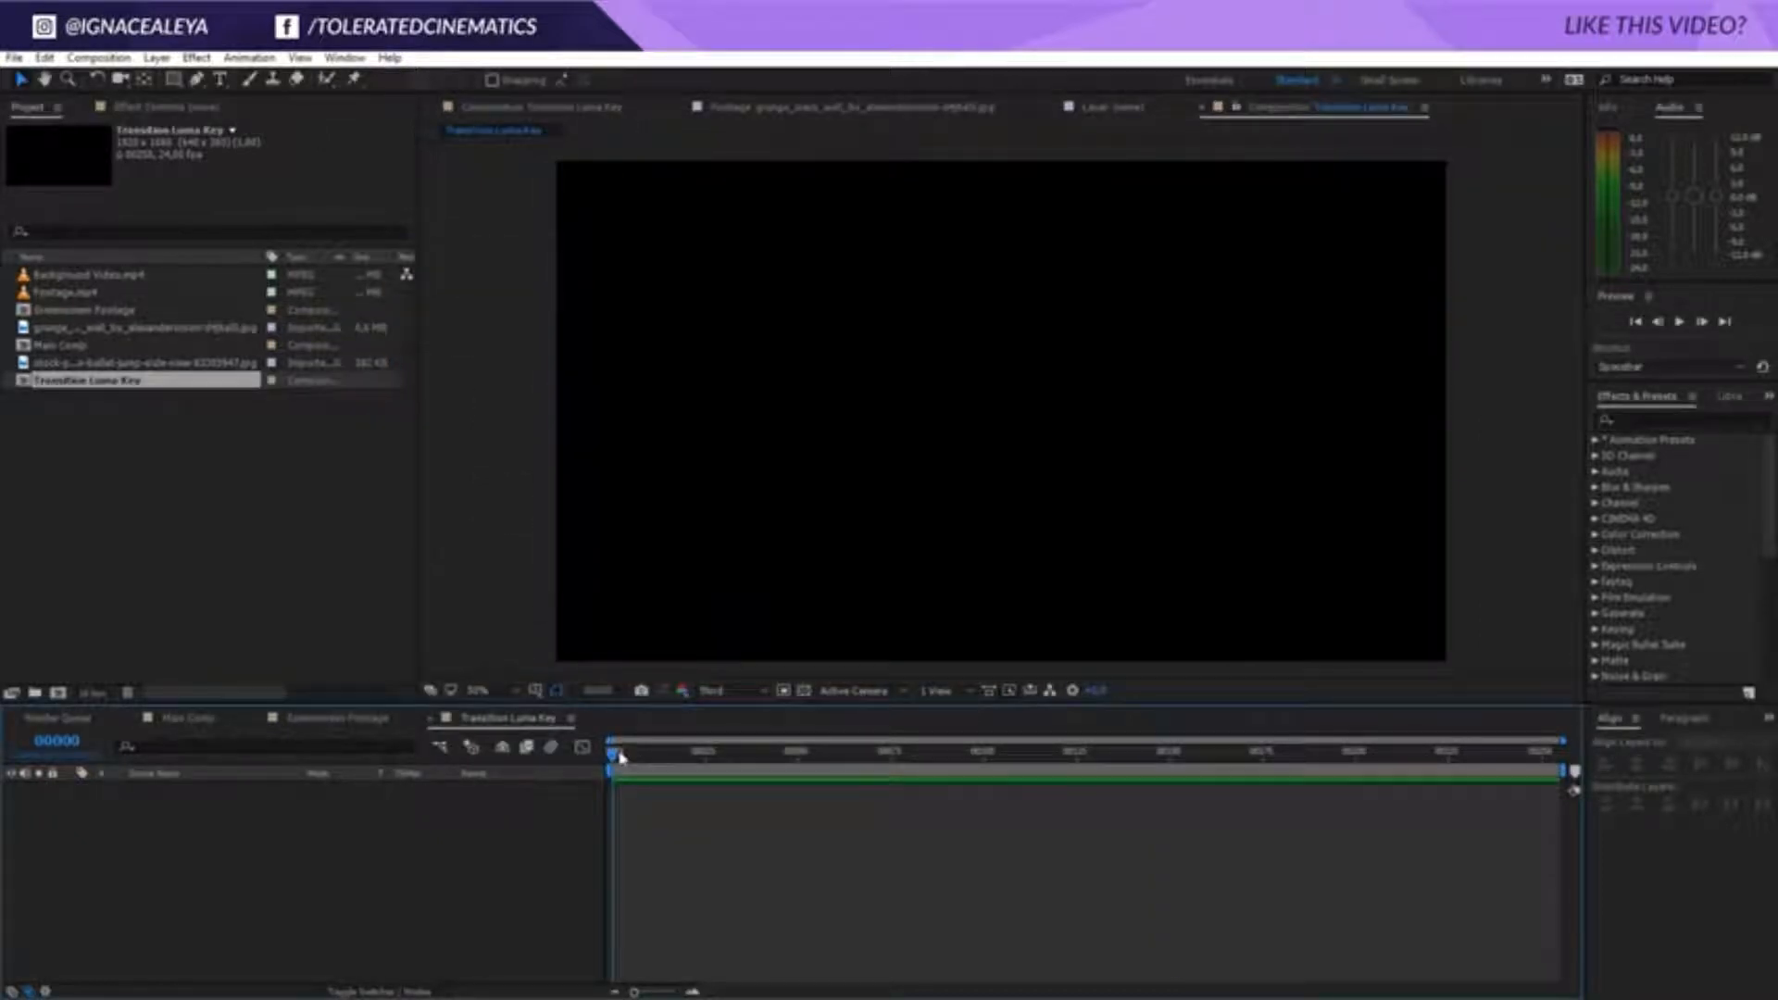
Add a black solid at composition size to Transition Luma Key
{"action": "right_click", "coordinate": [500, 795]}
{"action": "mouse_move", "coordinate": [532, 810]}
{"action": "left_click", "coordinate": [343, 847]}
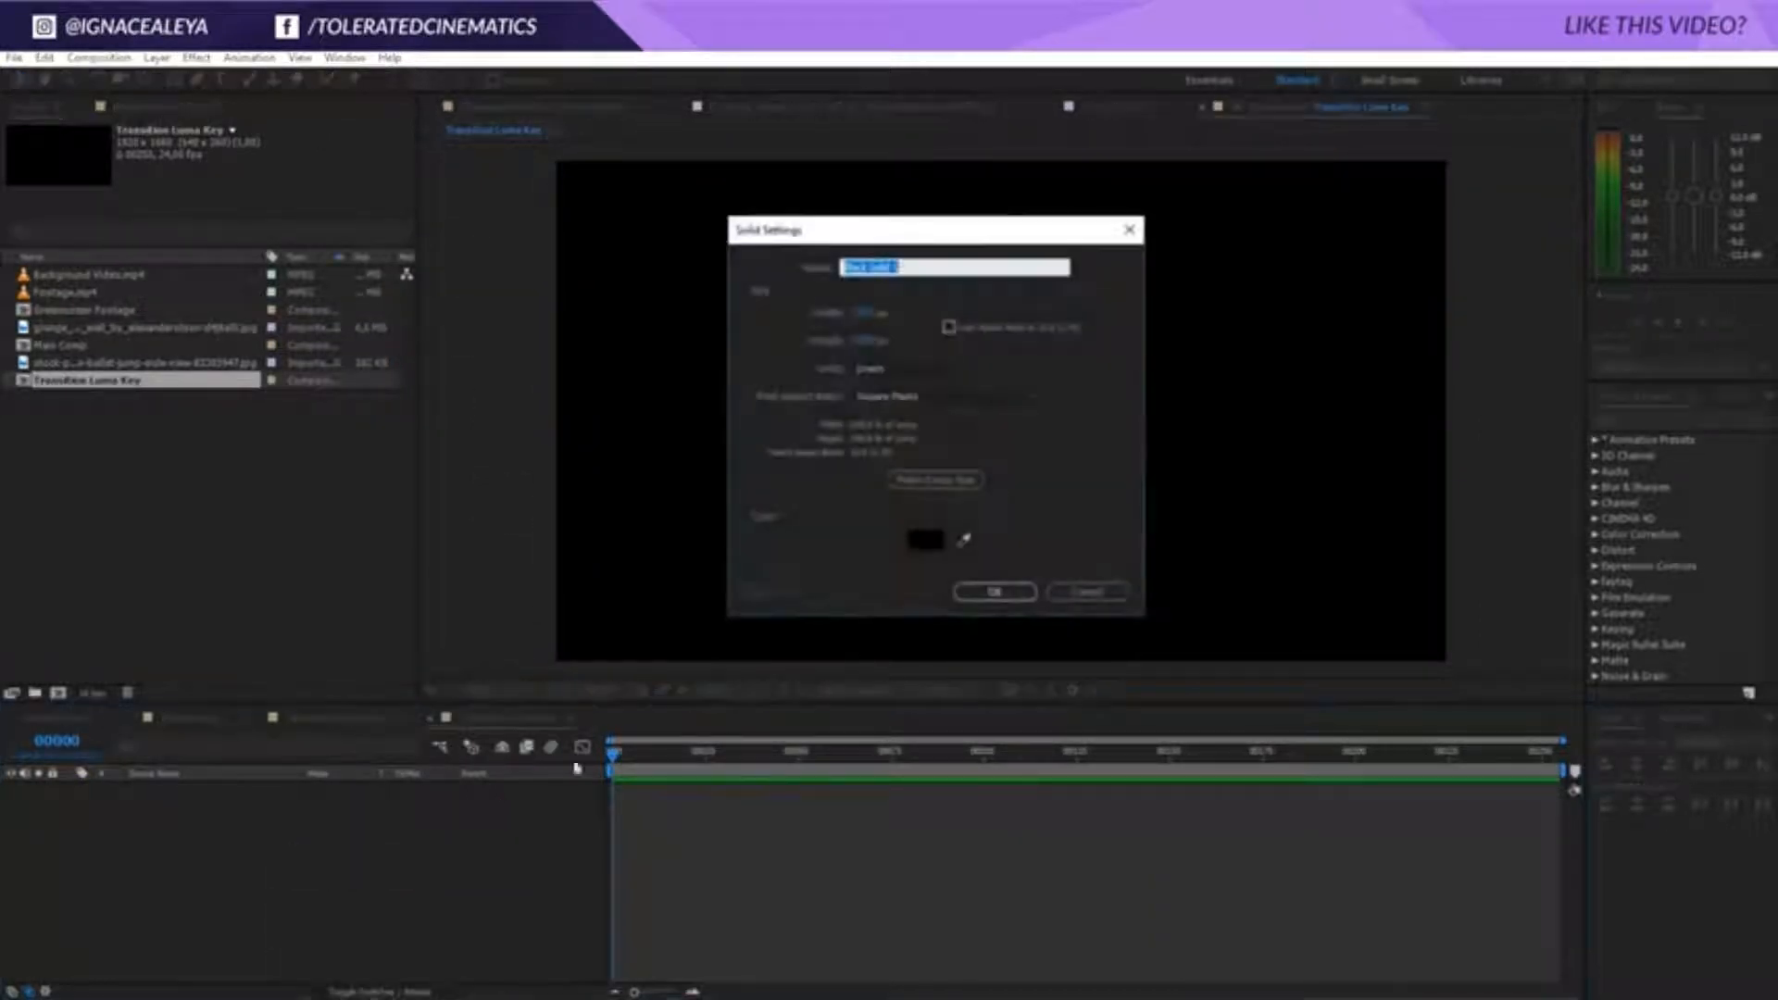
{"action": "left_click", "coordinate": [926, 541]}
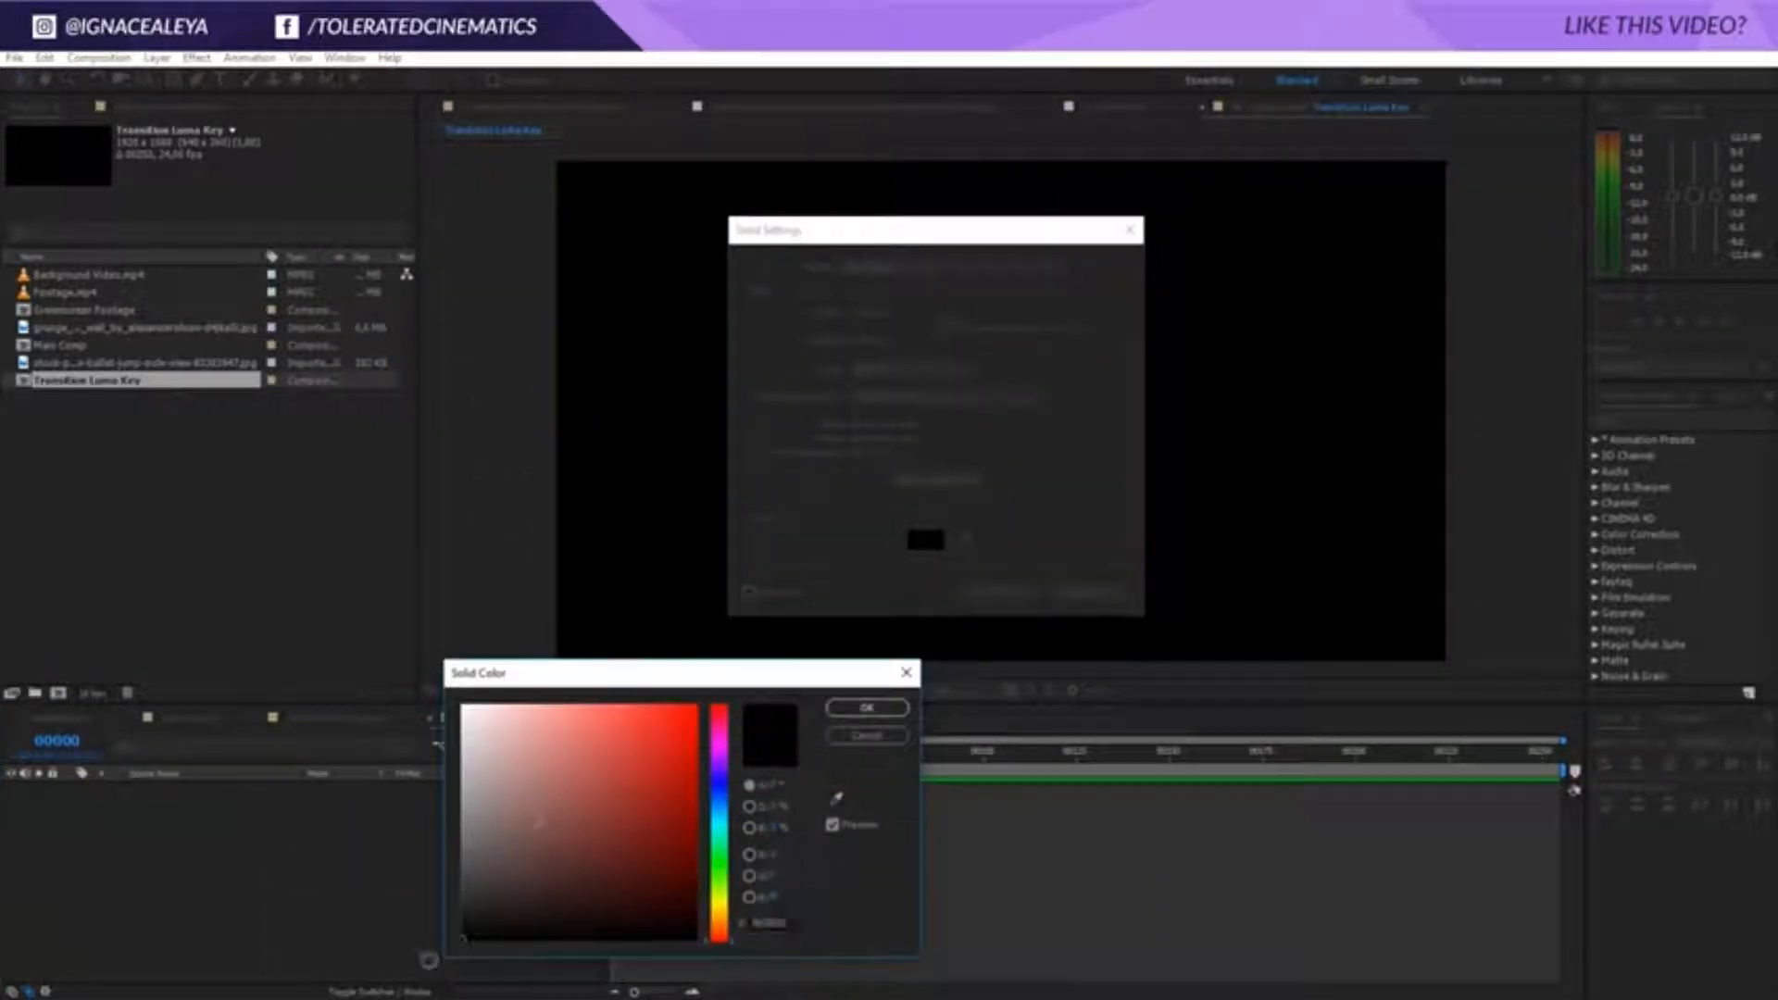
{"action": "left_click", "coordinate": [864, 709]}
{"action": "left_click", "coordinate": [977, 485]}
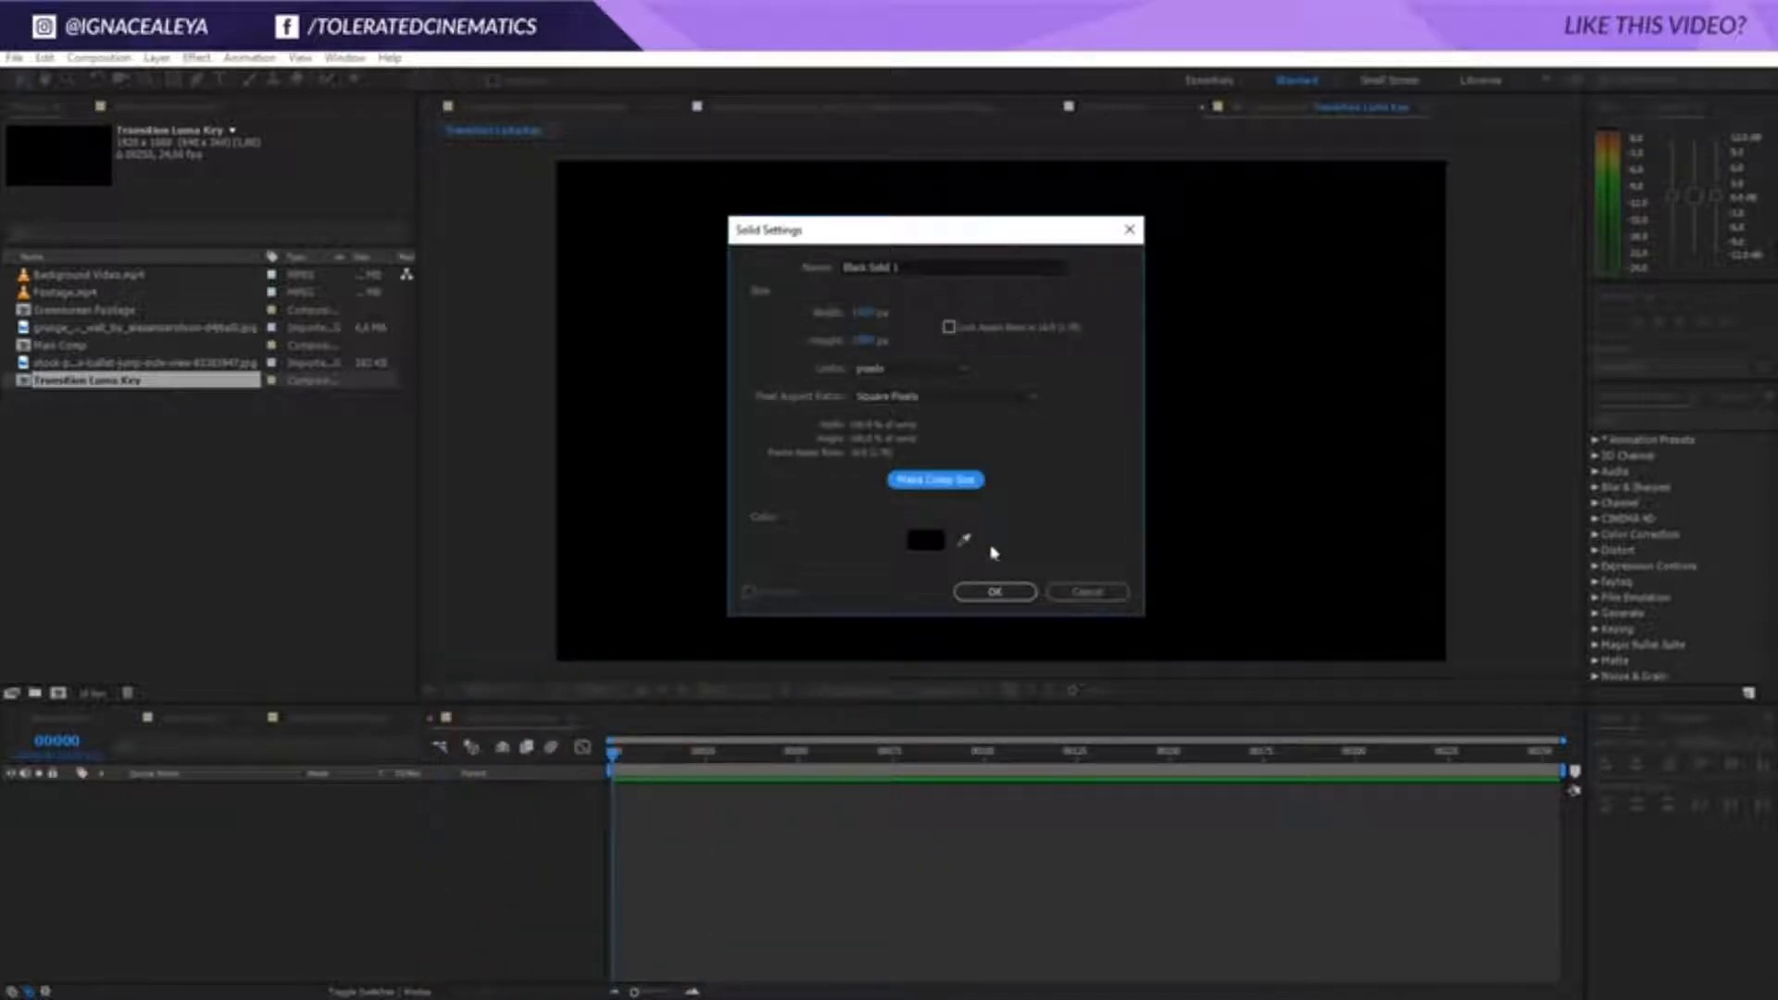
{"action": "left_click", "coordinate": [1005, 595]}
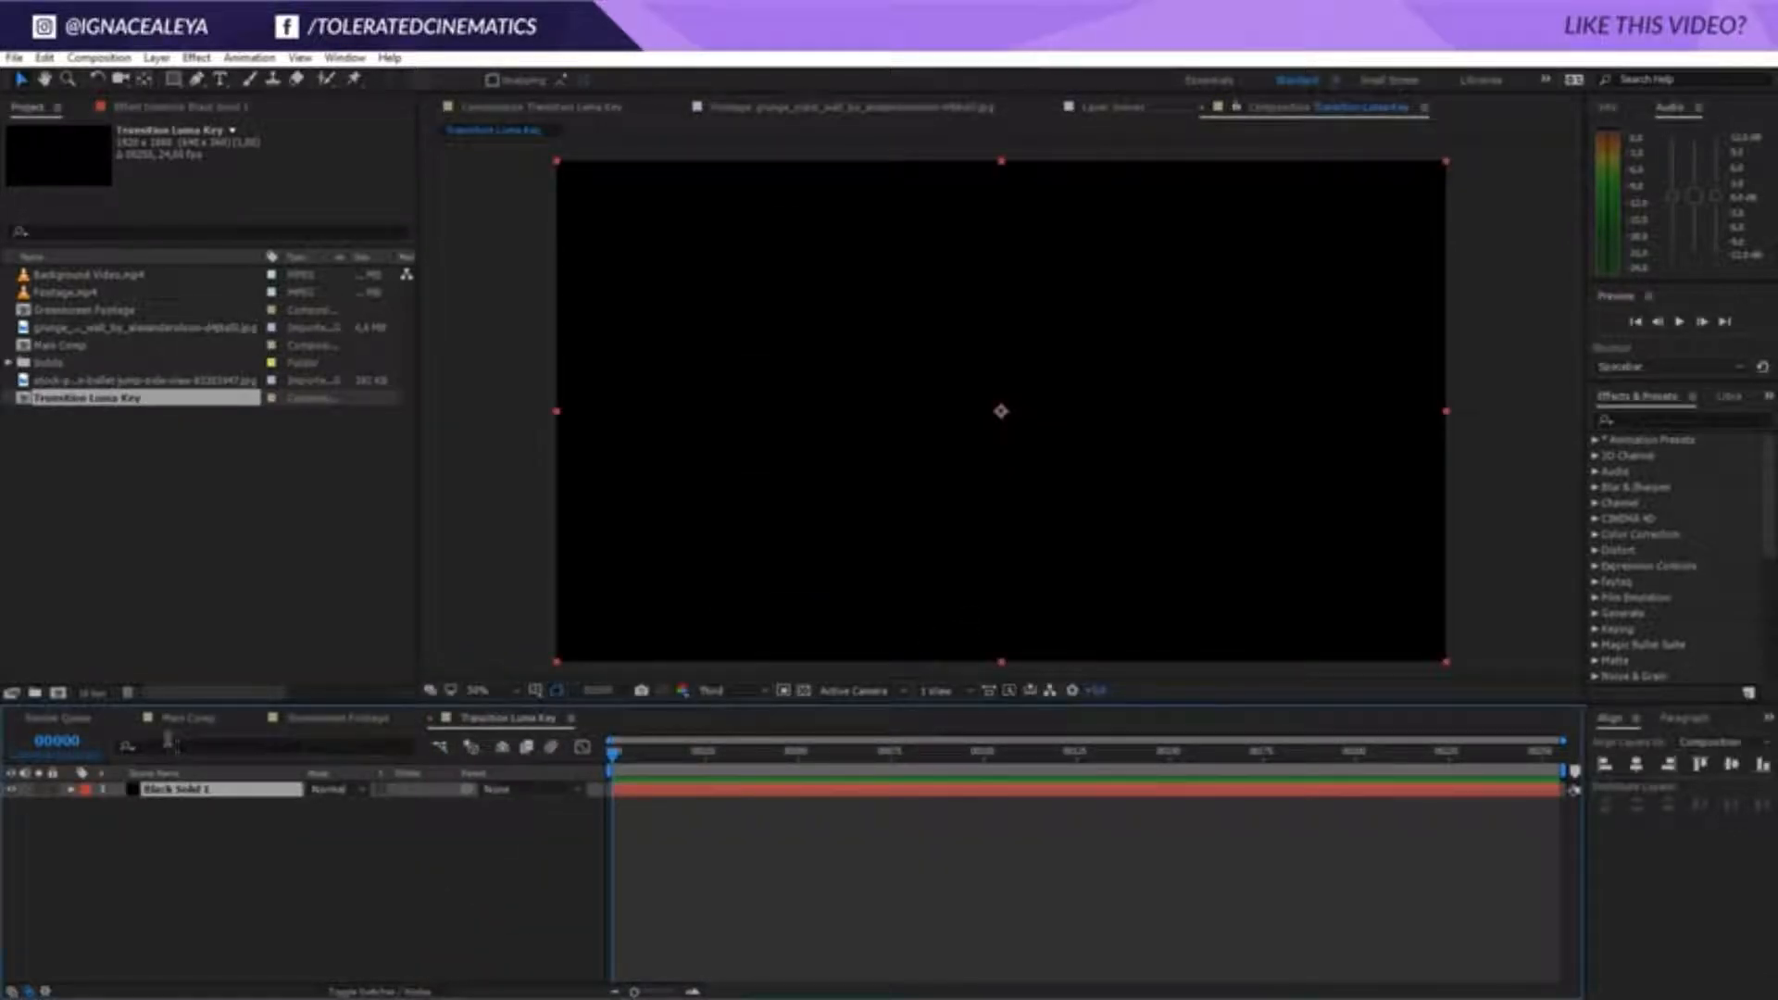
Duplicate the black solid and change the upper copy's color to white
{"action": "key", "text": "ctrl+d"}
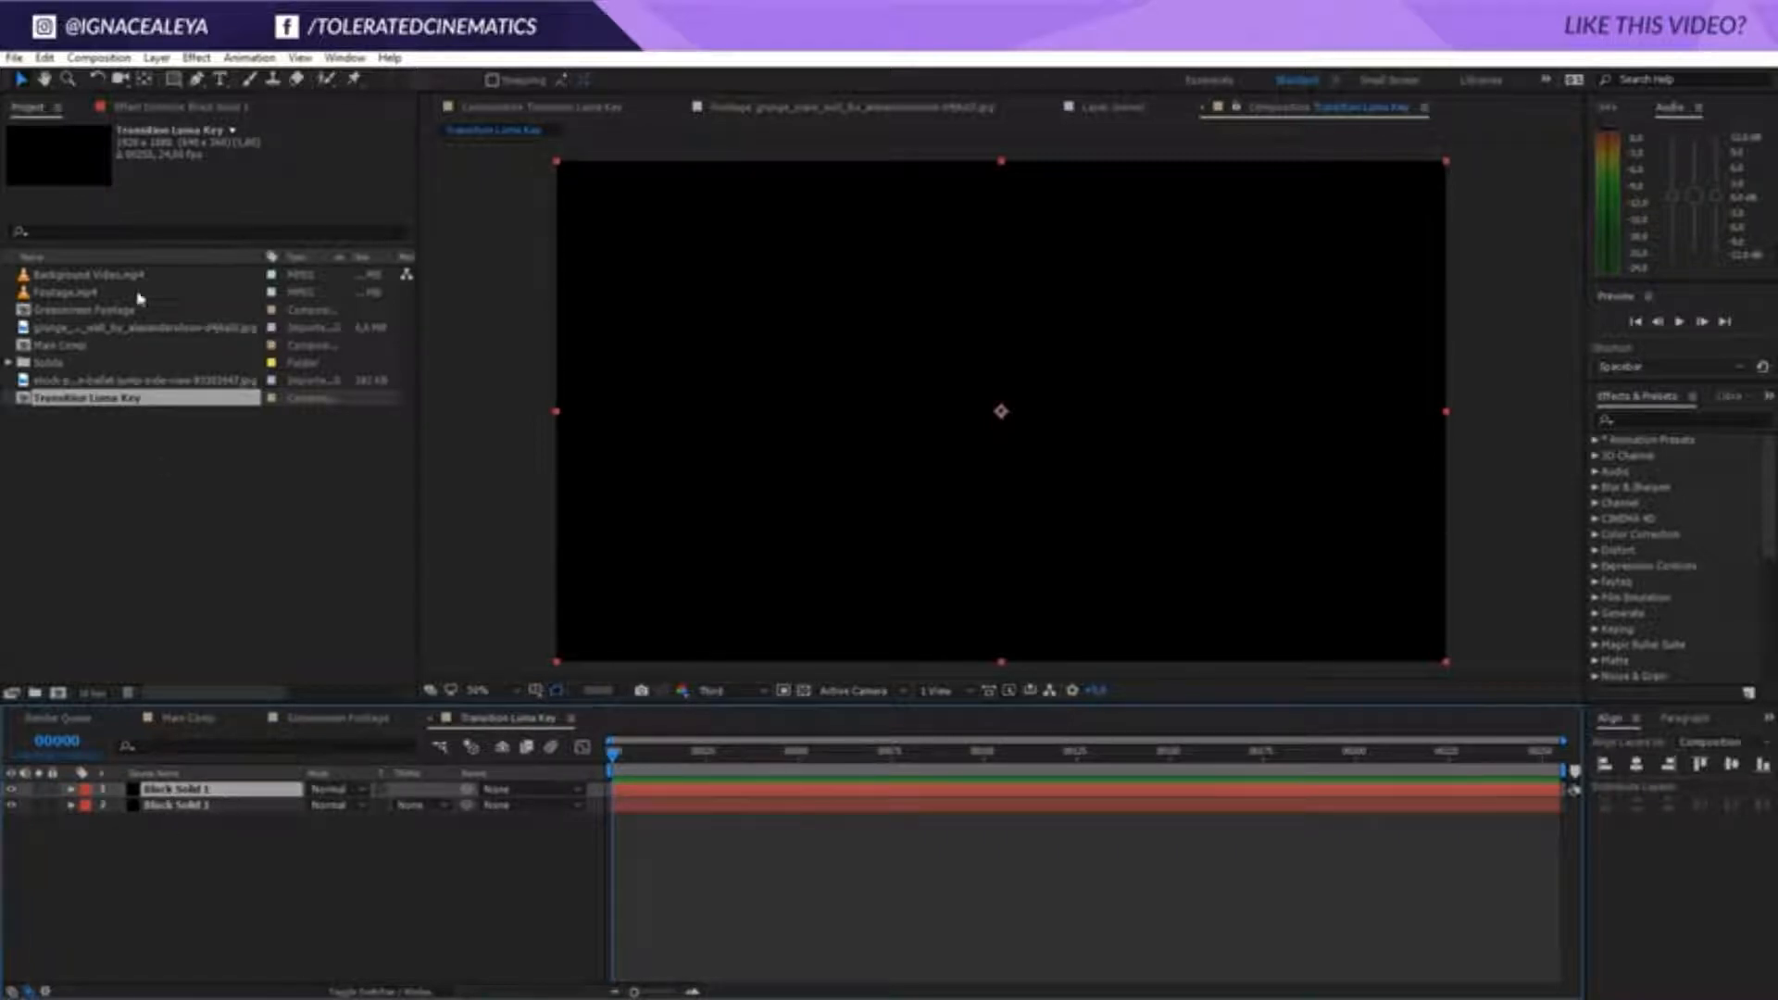
{"action": "left_click", "coordinate": [157, 58]}
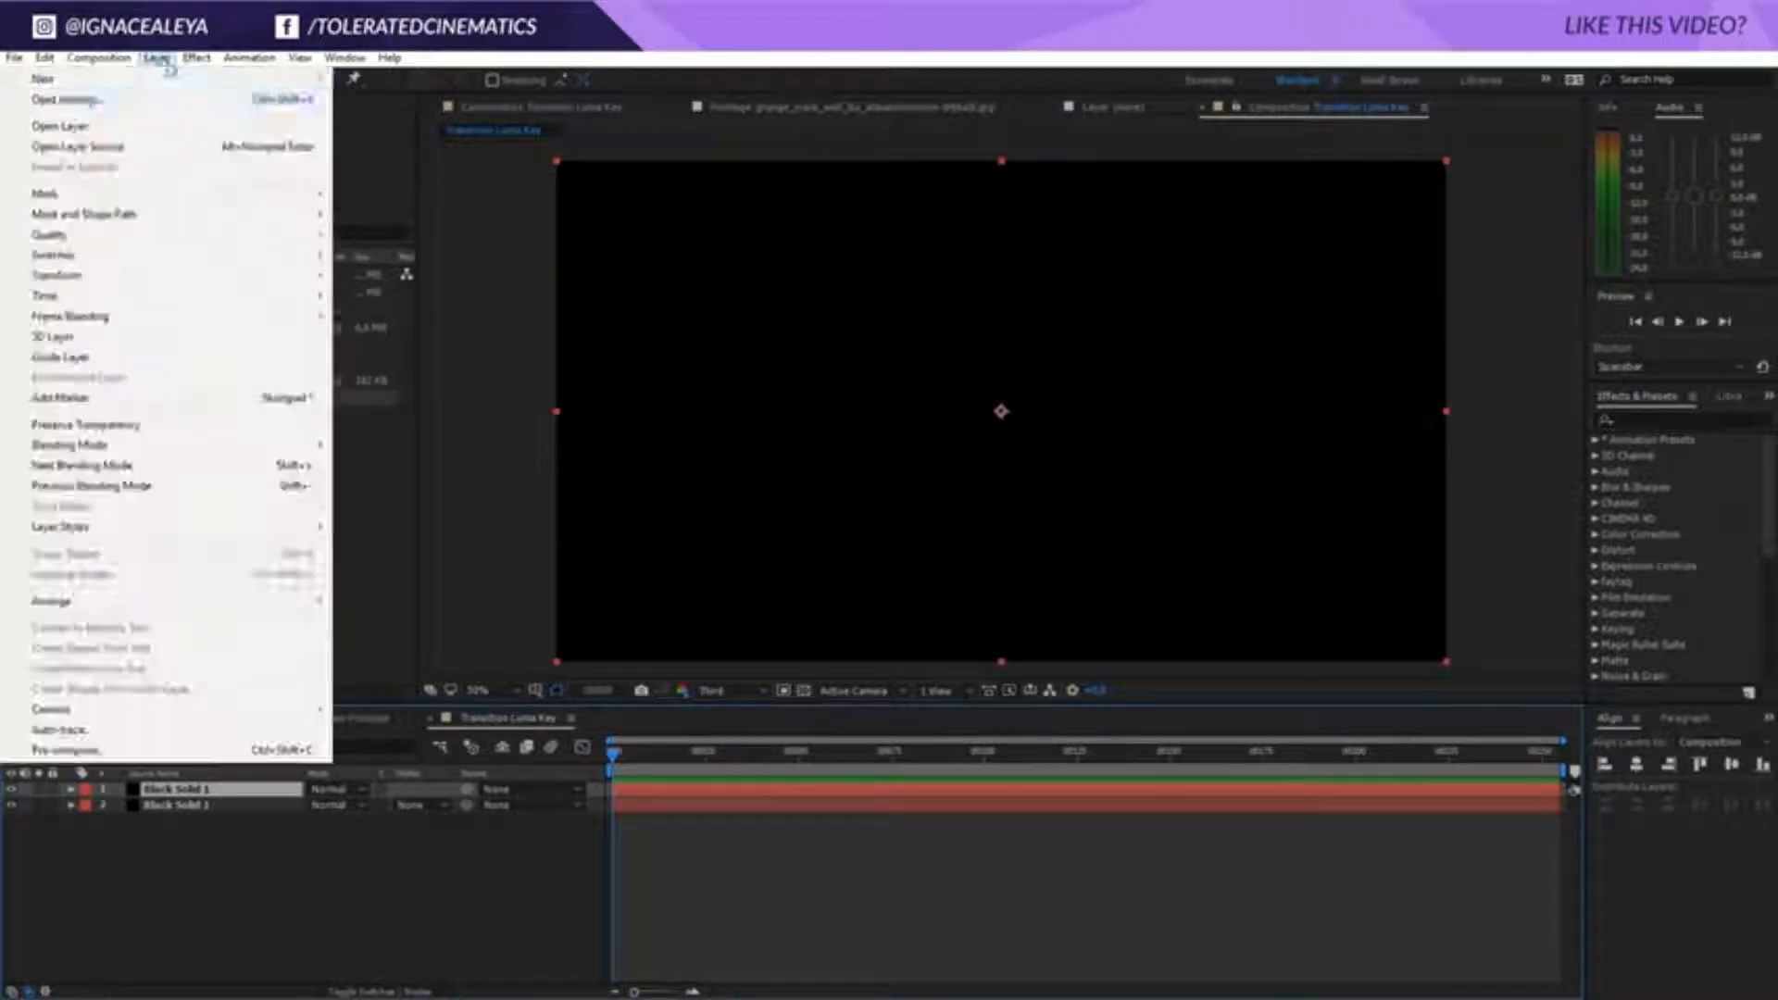
{"action": "left_click", "coordinate": [55, 111]}
{"action": "left_click", "coordinate": [1163, 526]}
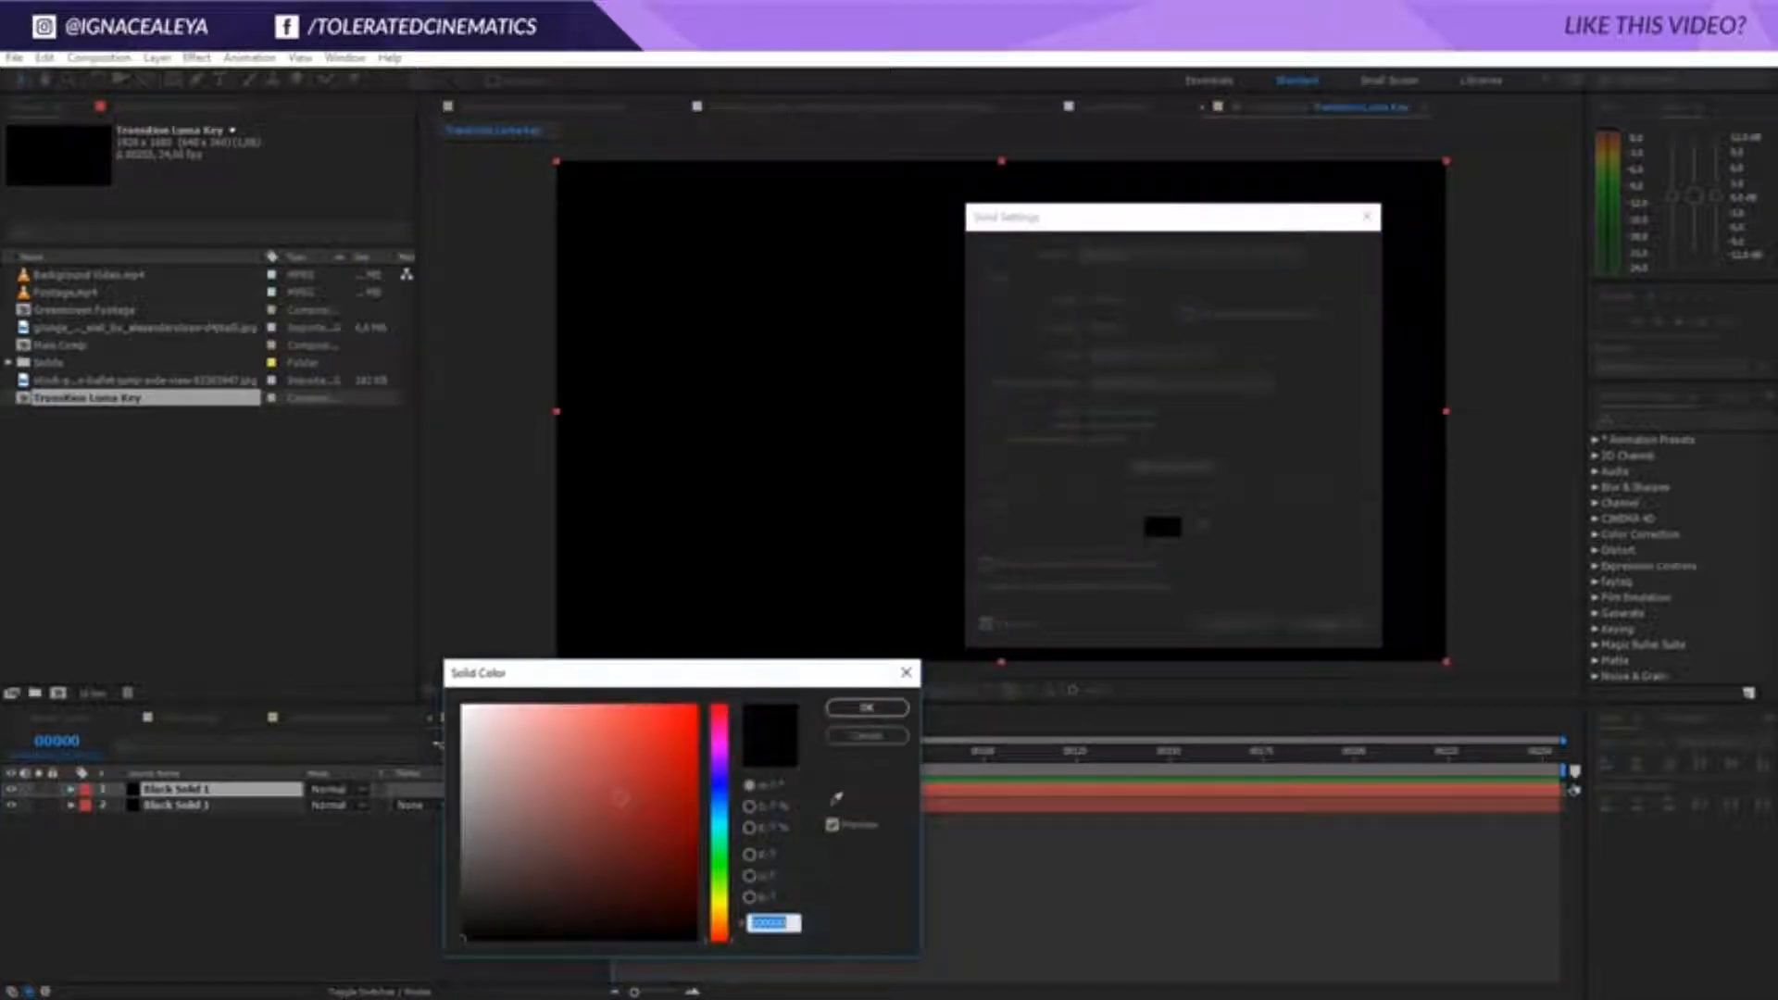
{"action": "left_click", "coordinate": [465, 706]}
{"action": "left_click", "coordinate": [852, 710]}
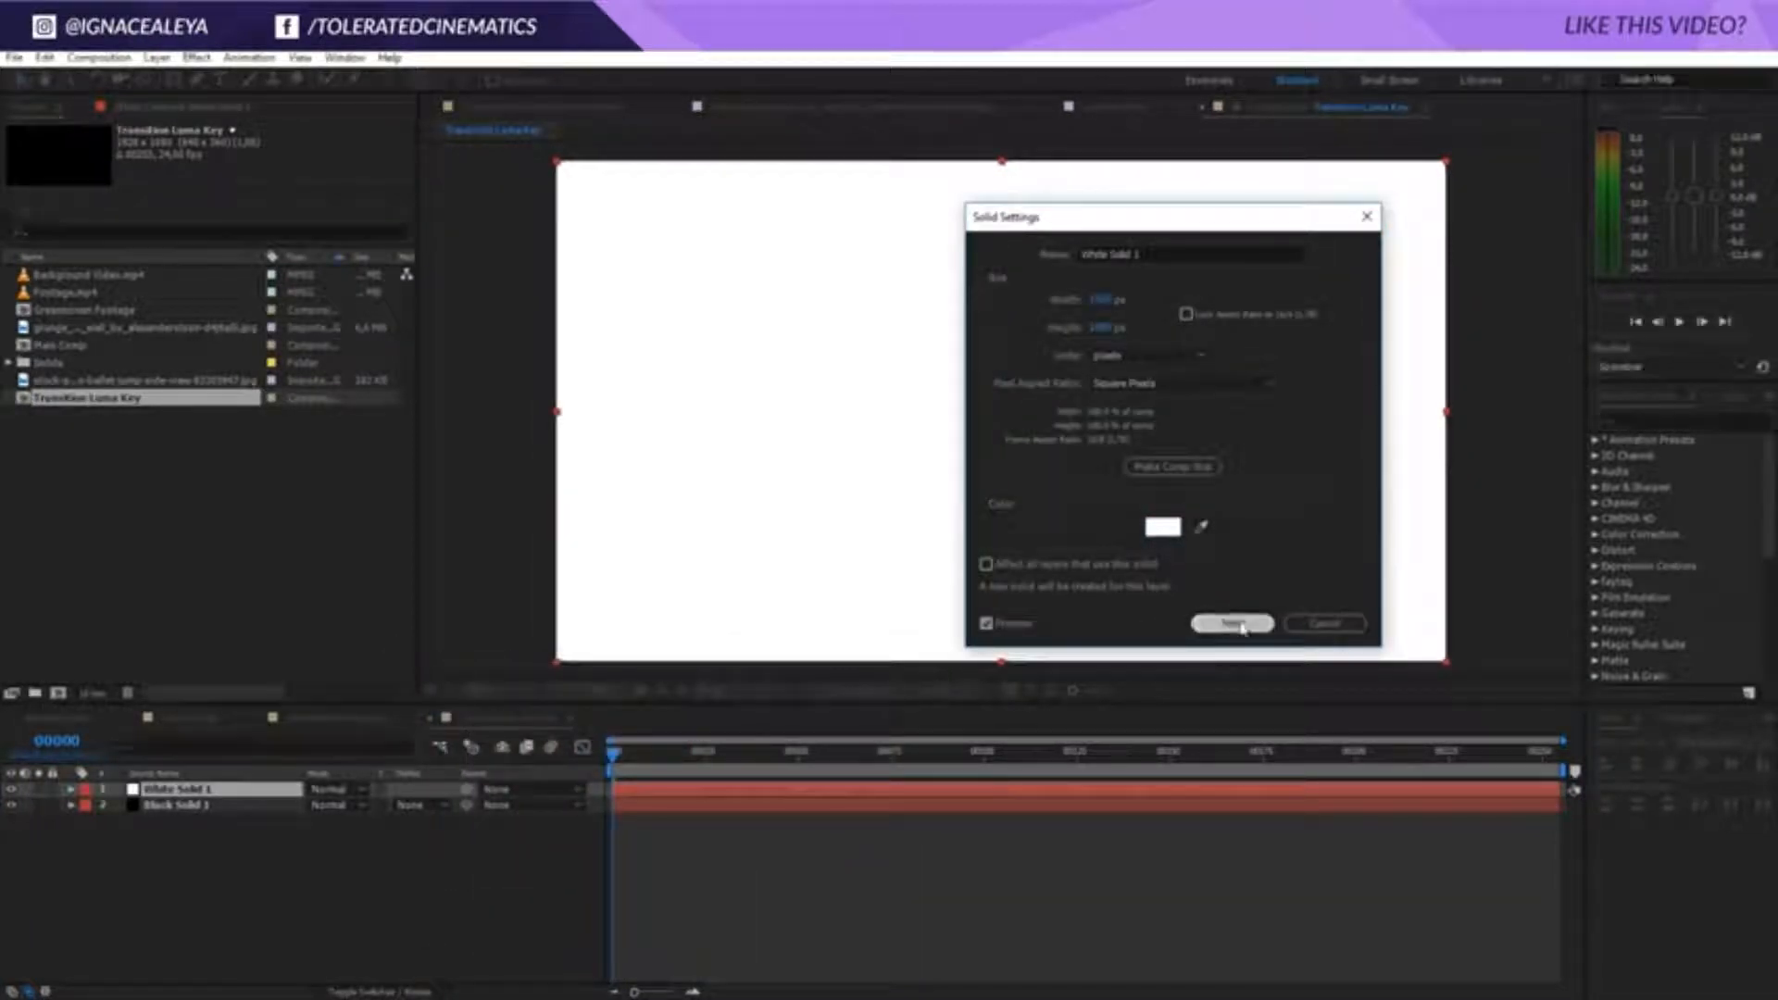
{"action": "left_click", "coordinate": [1235, 624]}
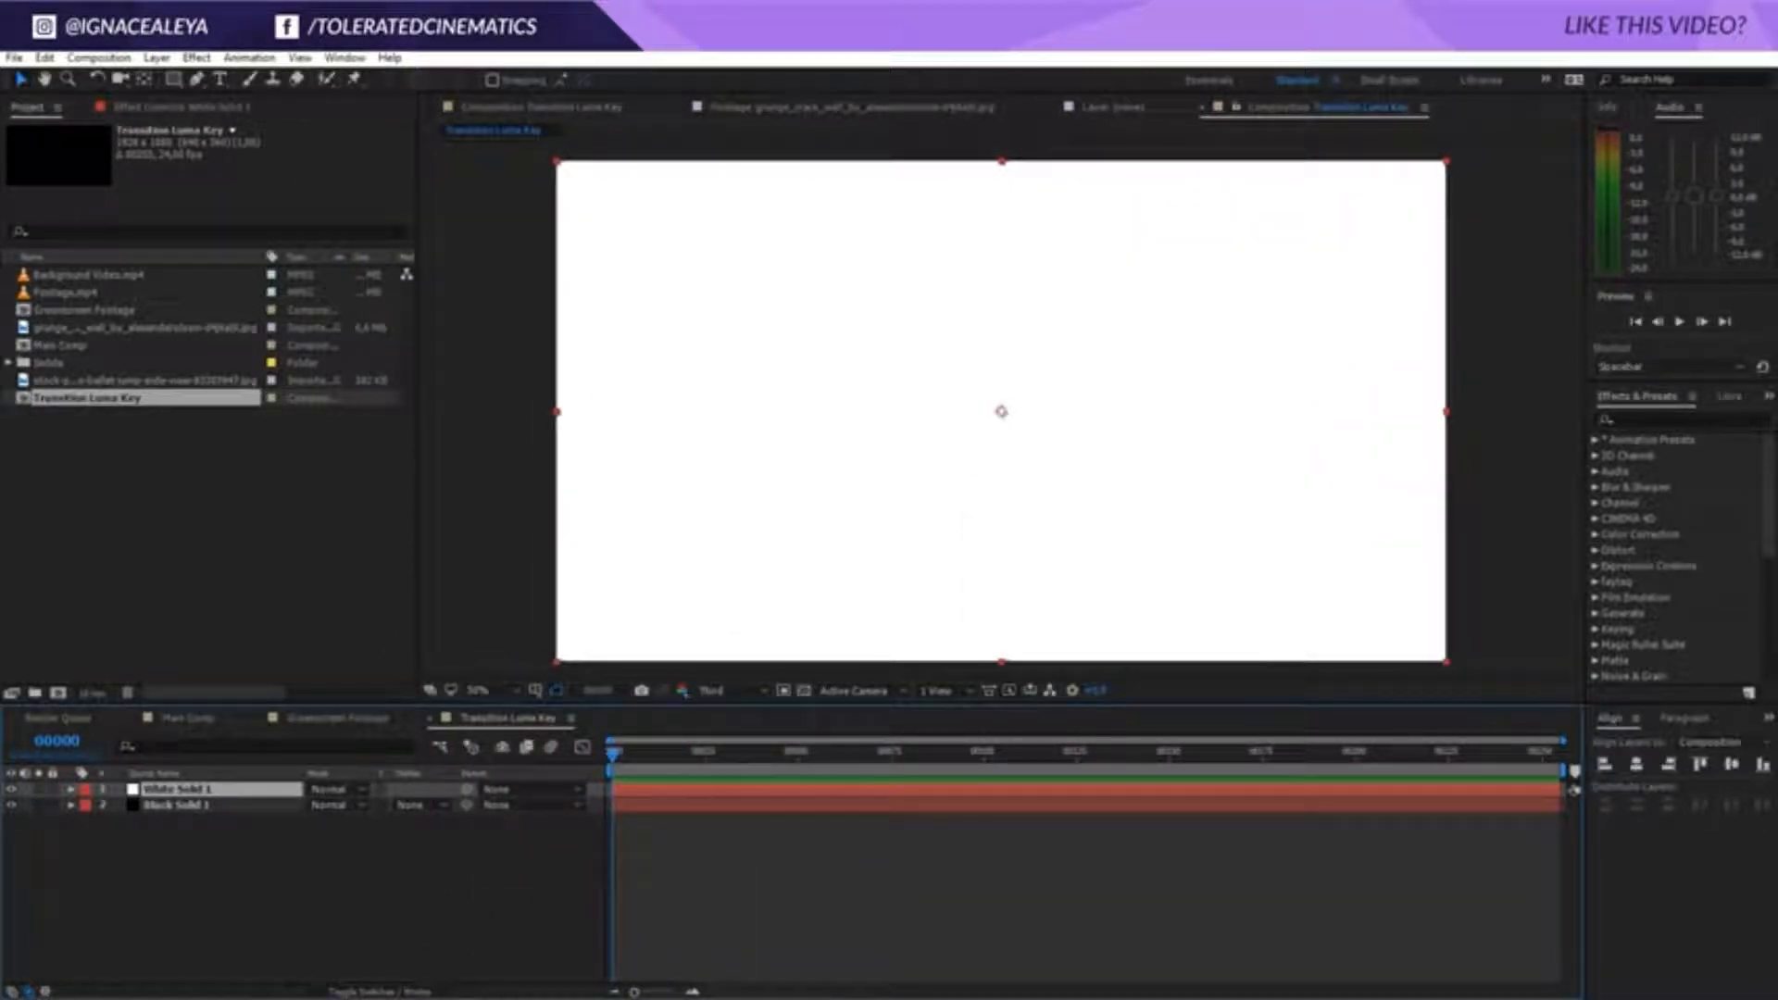
Draw a small circular mask on the white solid in the lower-left part of the frame
{"action": "left_click", "coordinate": [175, 79]}
{"action": "left_click_drag", "start_coordinate": [184, 86], "coordinate": [232, 136]}
{"action": "left_click_drag", "start_coordinate": [729, 527], "coordinate": [774, 568]}
{"action": "key", "text": "space"}
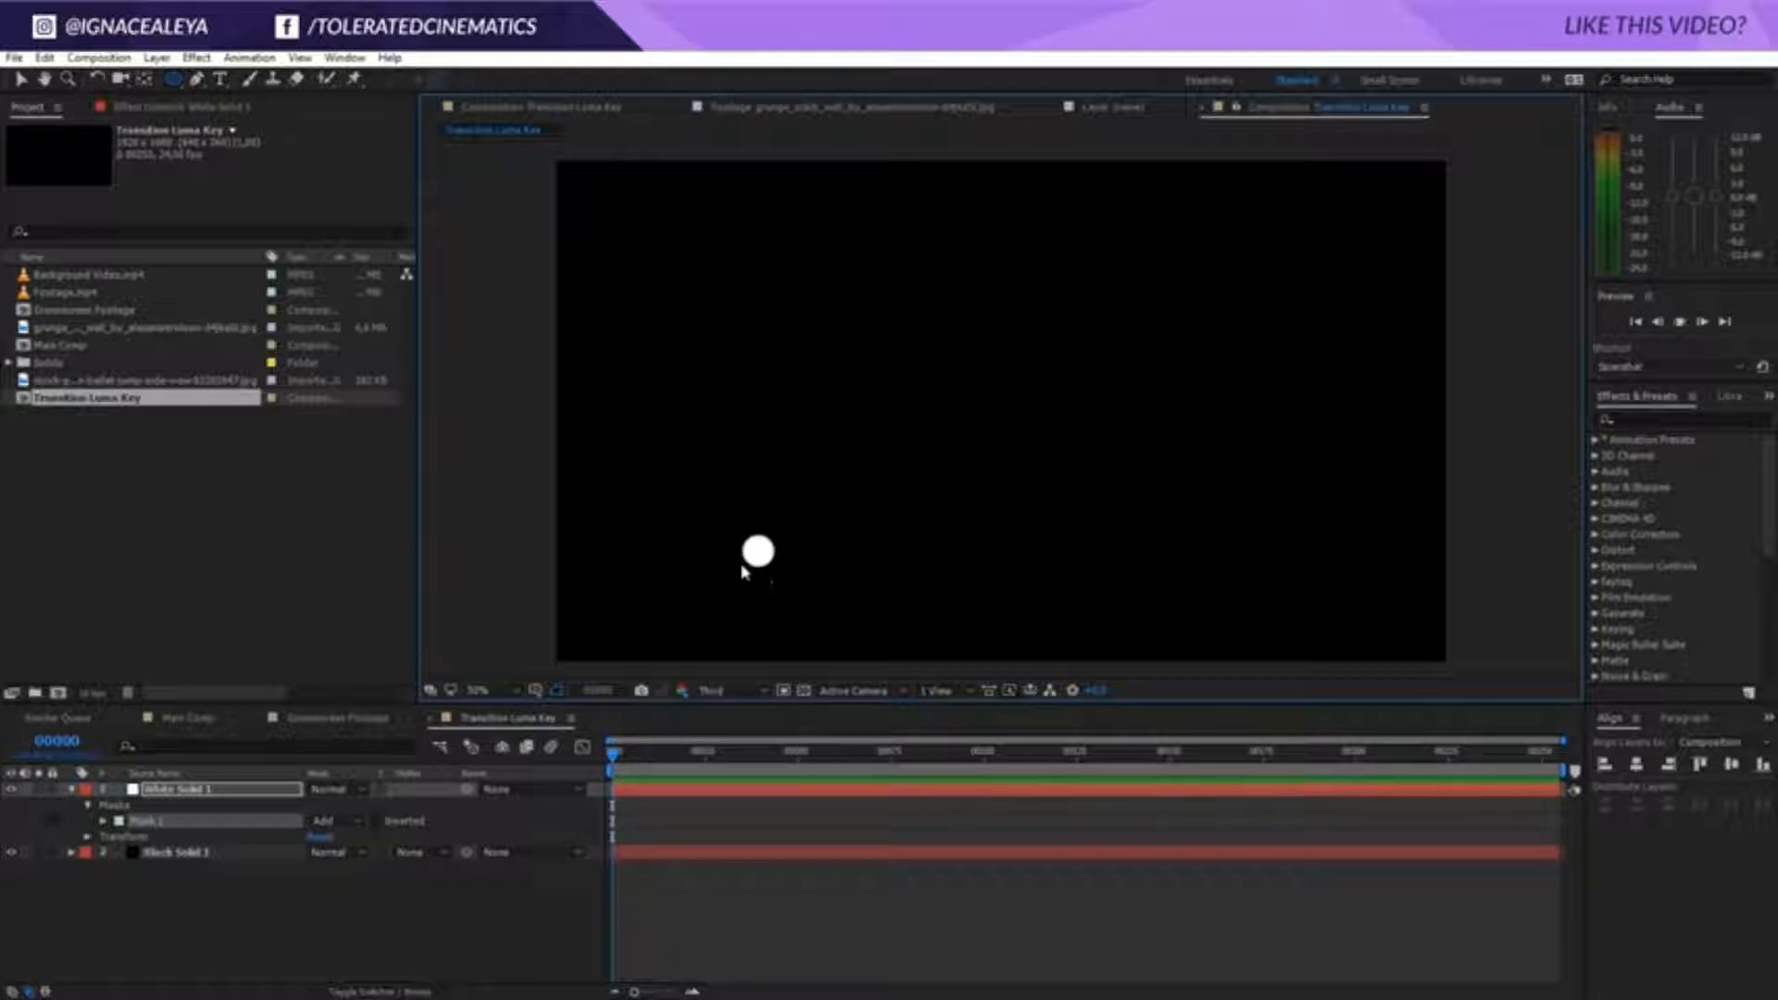
Set a Mask Path keyframe for the small circle at frame 35
{"action": "key", "text": "m"}
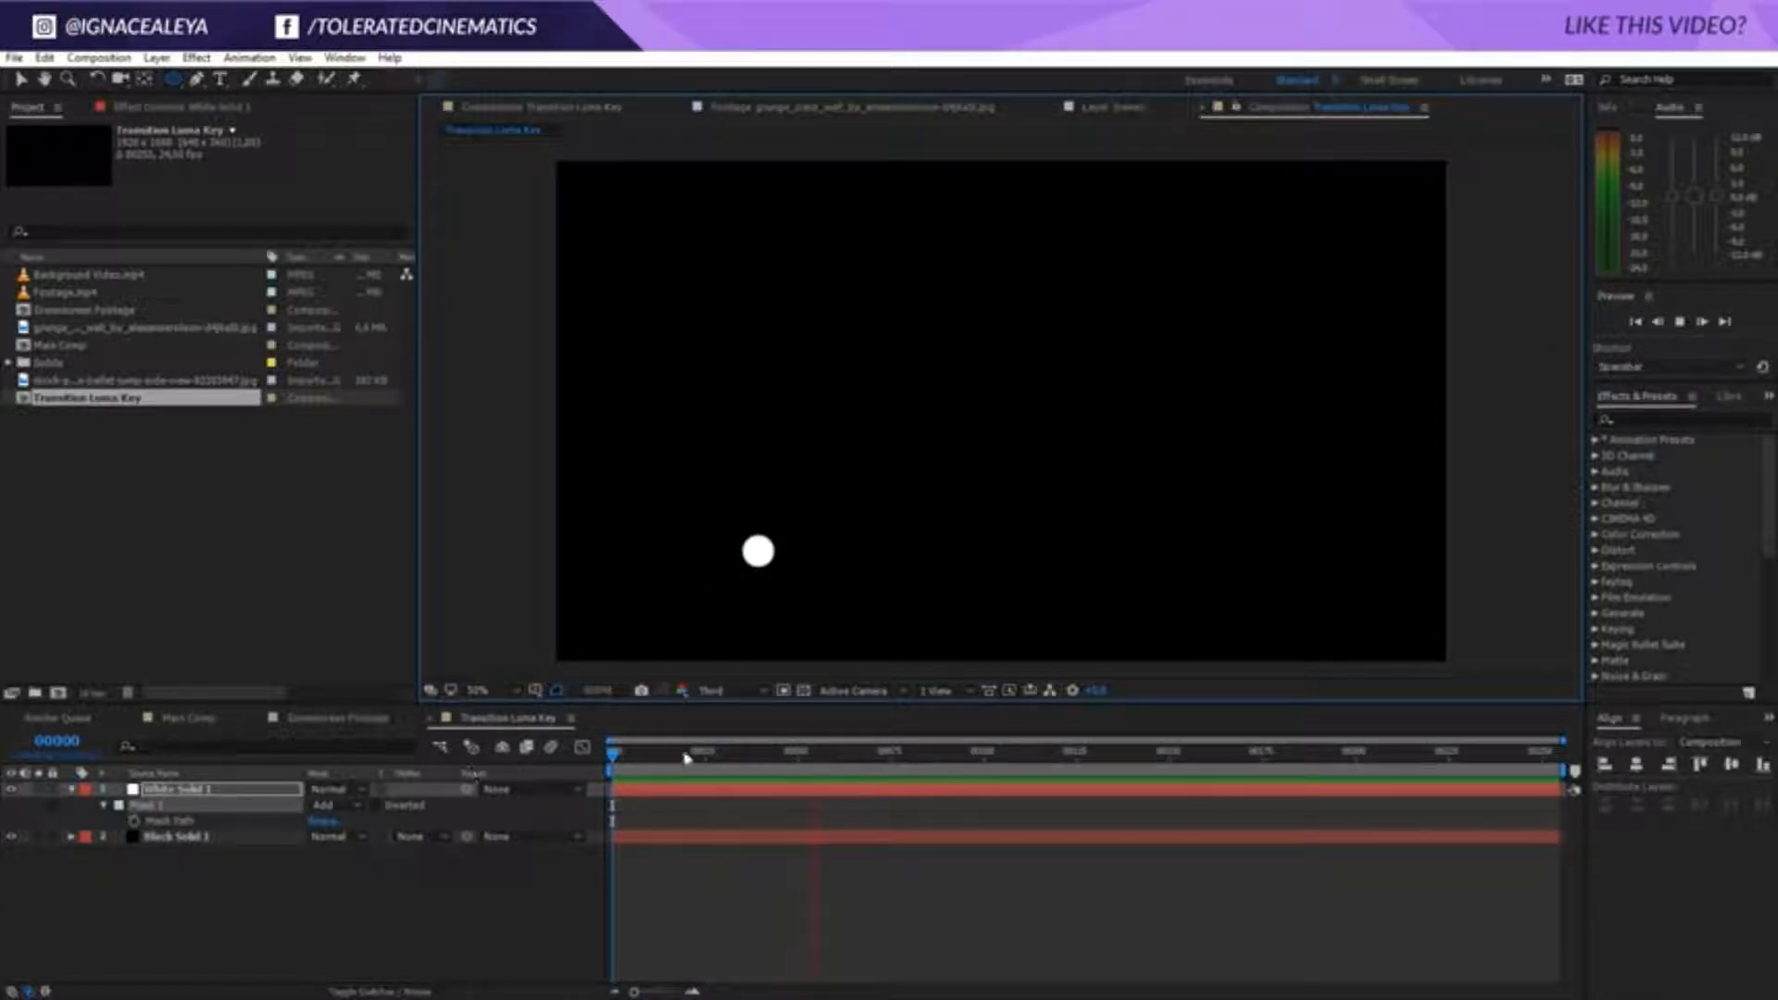
{"action": "left_click_drag", "start_coordinate": [685, 758], "coordinate": [742, 754]}
{"action": "left_click", "coordinate": [135, 820]}
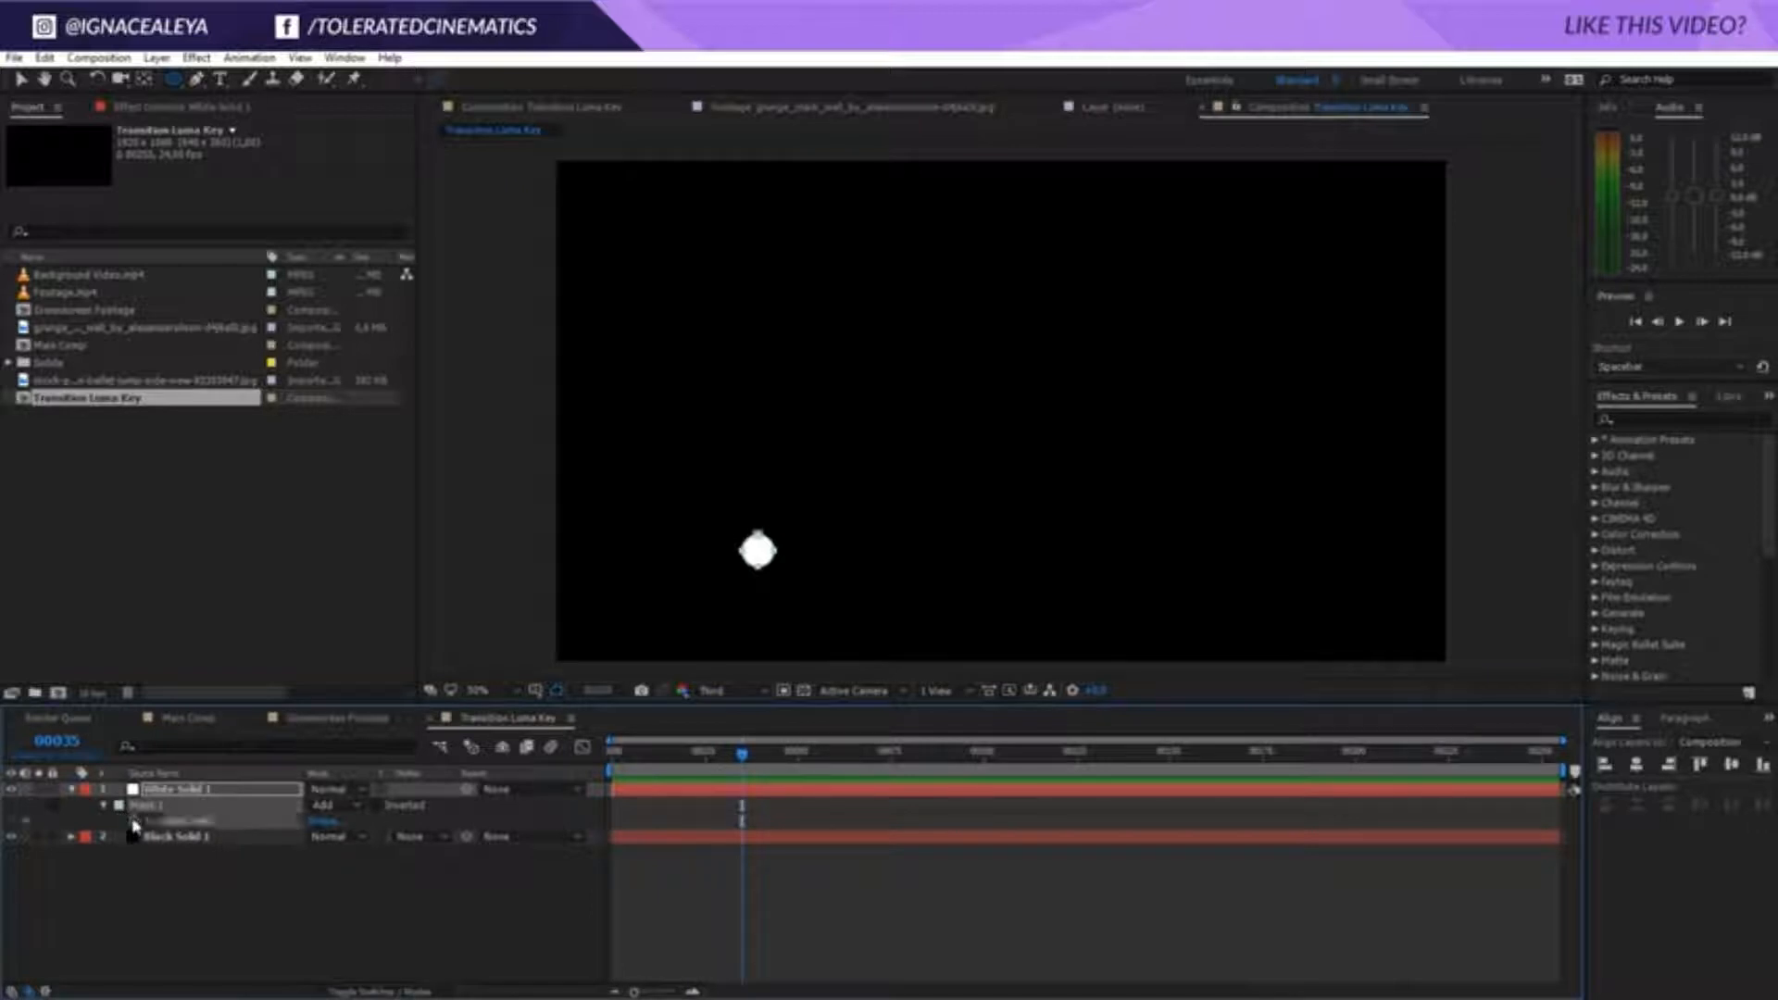
{"action": "left_click", "coordinate": [135, 822]}
At frame 165, scale the circular mask up around its center until the white solid covers the whole frame
{"action": "left_click_drag", "start_coordinate": [1330, 776], "coordinate": [1221, 784]}
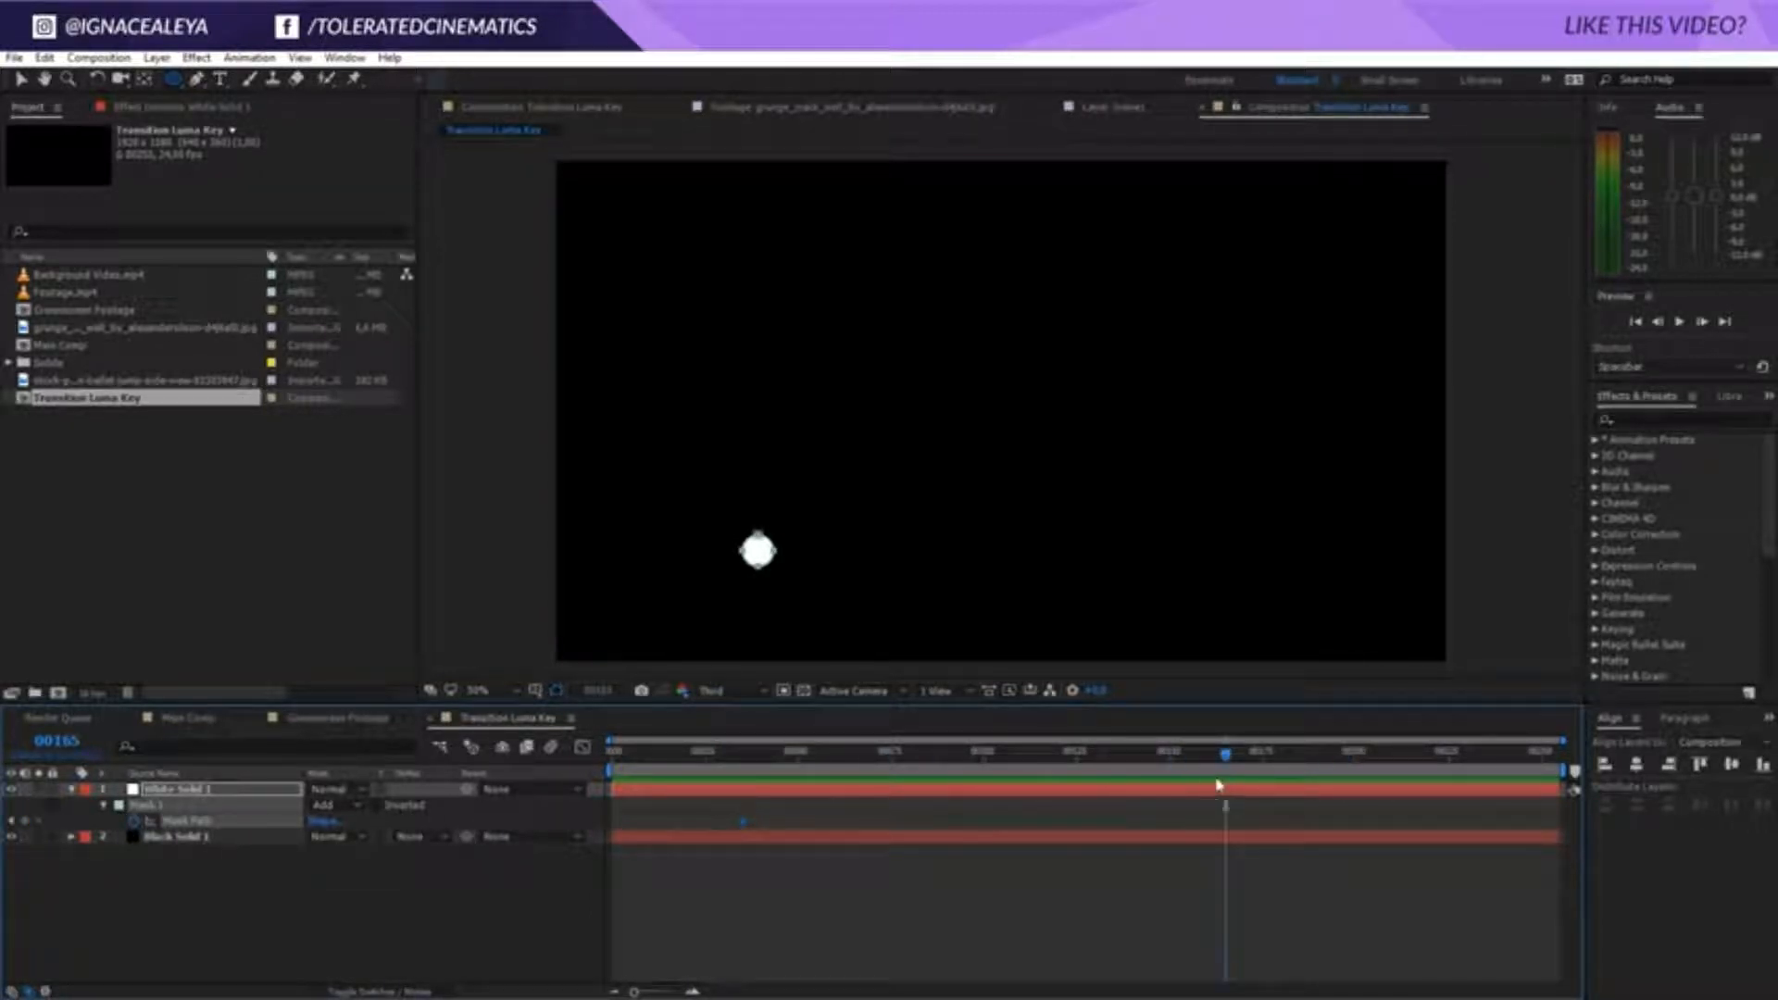
{"action": "scroll", "coordinate": [1041, 495], "scroll_direction": "down", "scroll_amount": 1}
{"action": "key", "text": "v"}
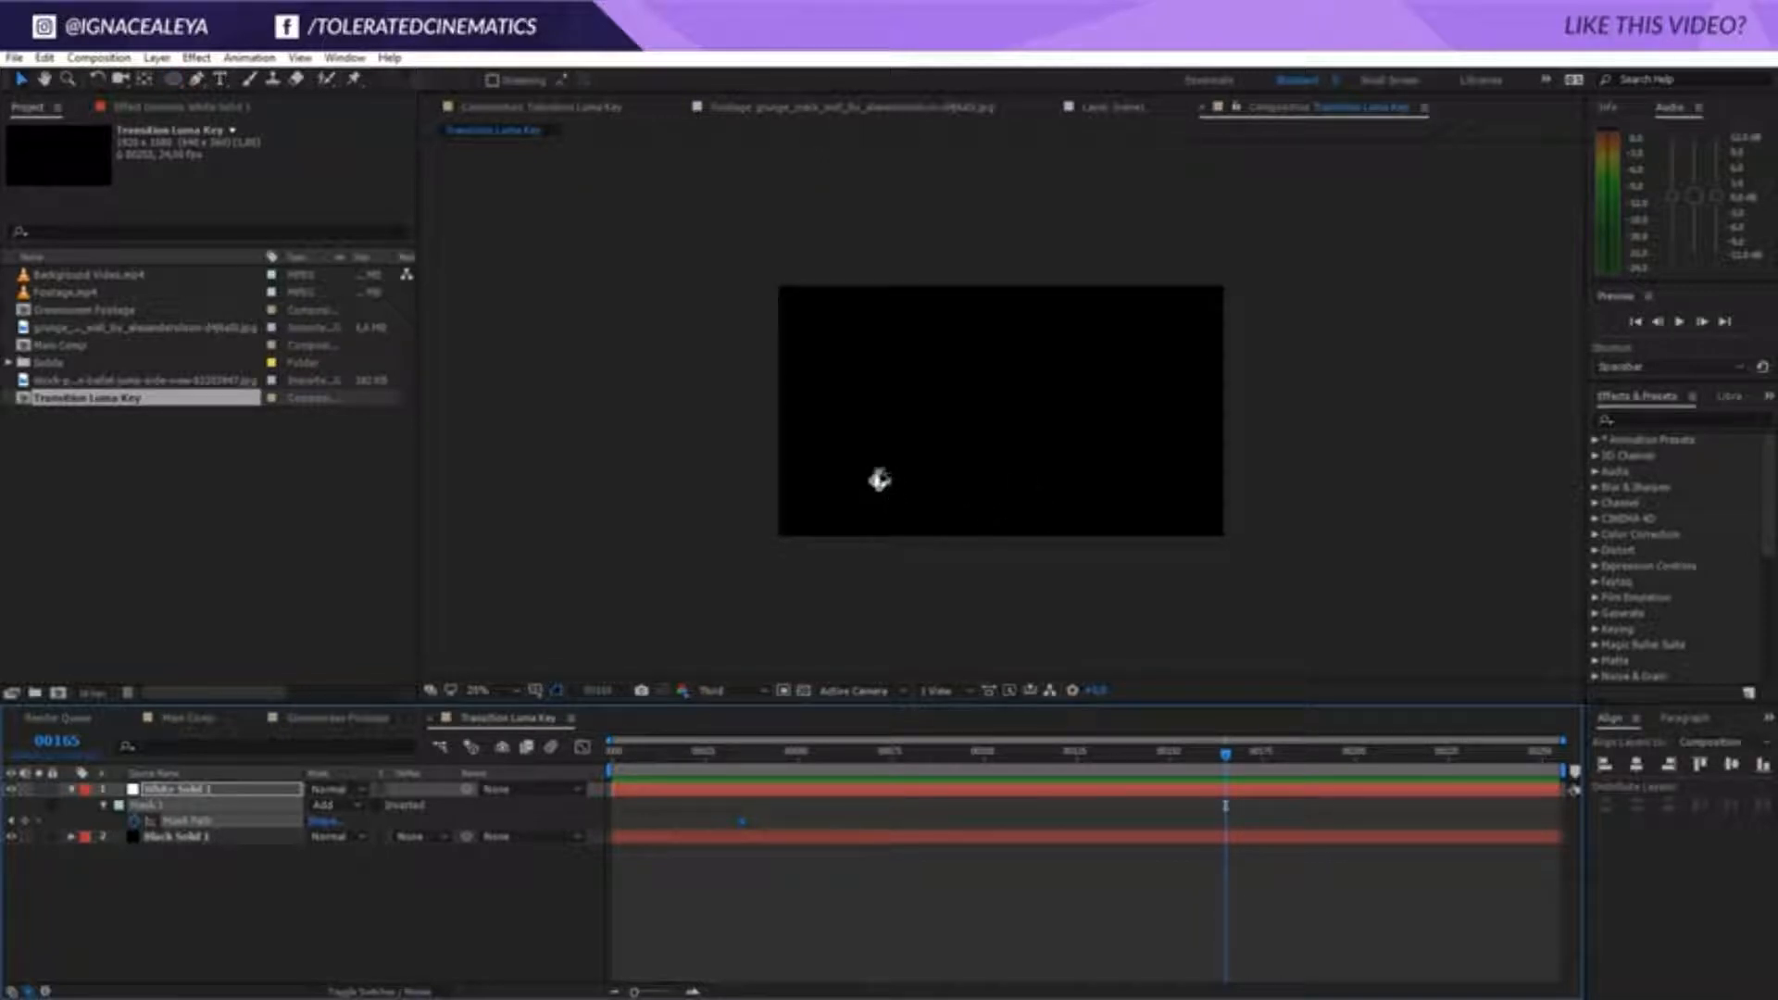
{"action": "left_click", "coordinate": [879, 479]}
{"action": "left_click_drag", "start_coordinate": [890, 469], "coordinate": [1403, 37]}
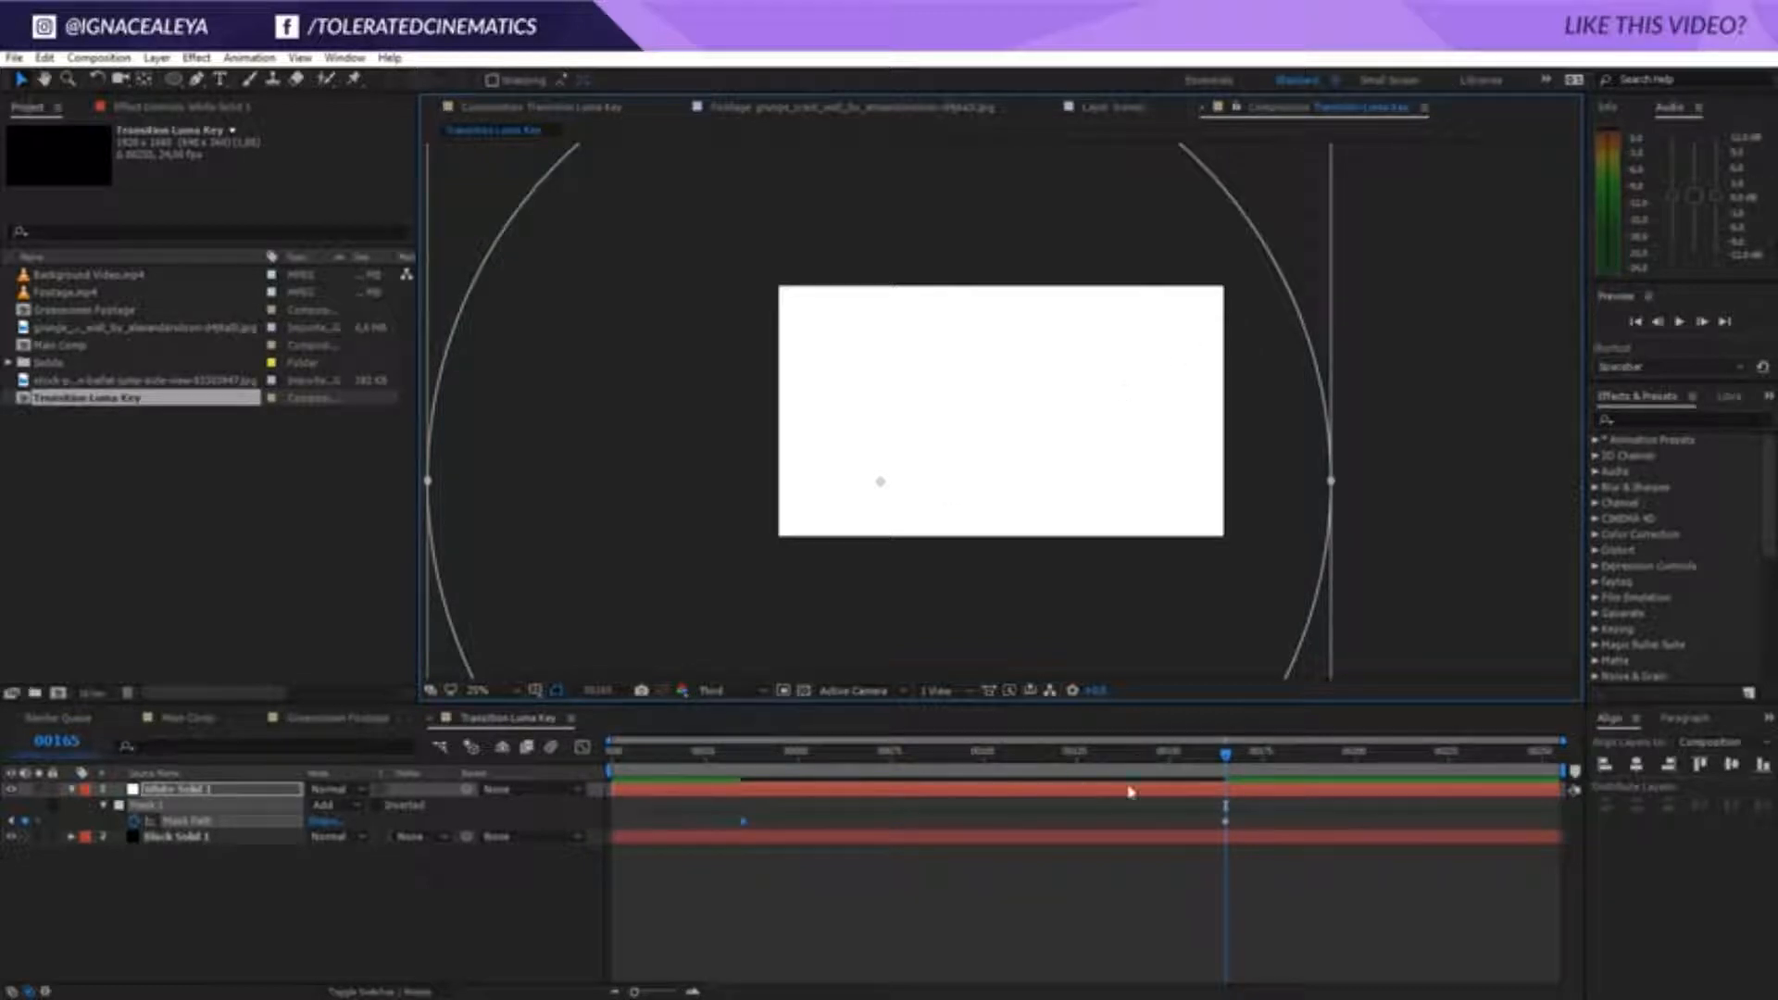
Return to frame 35 and add Mask Expansion and Mask Feather keyframes on the white solid's mask
{"action": "left_click_drag", "start_coordinate": [1225, 754], "coordinate": [742, 803]}
{"action": "scroll", "coordinate": [868, 503], "scroll_direction": "up", "scroll_amount": 2}
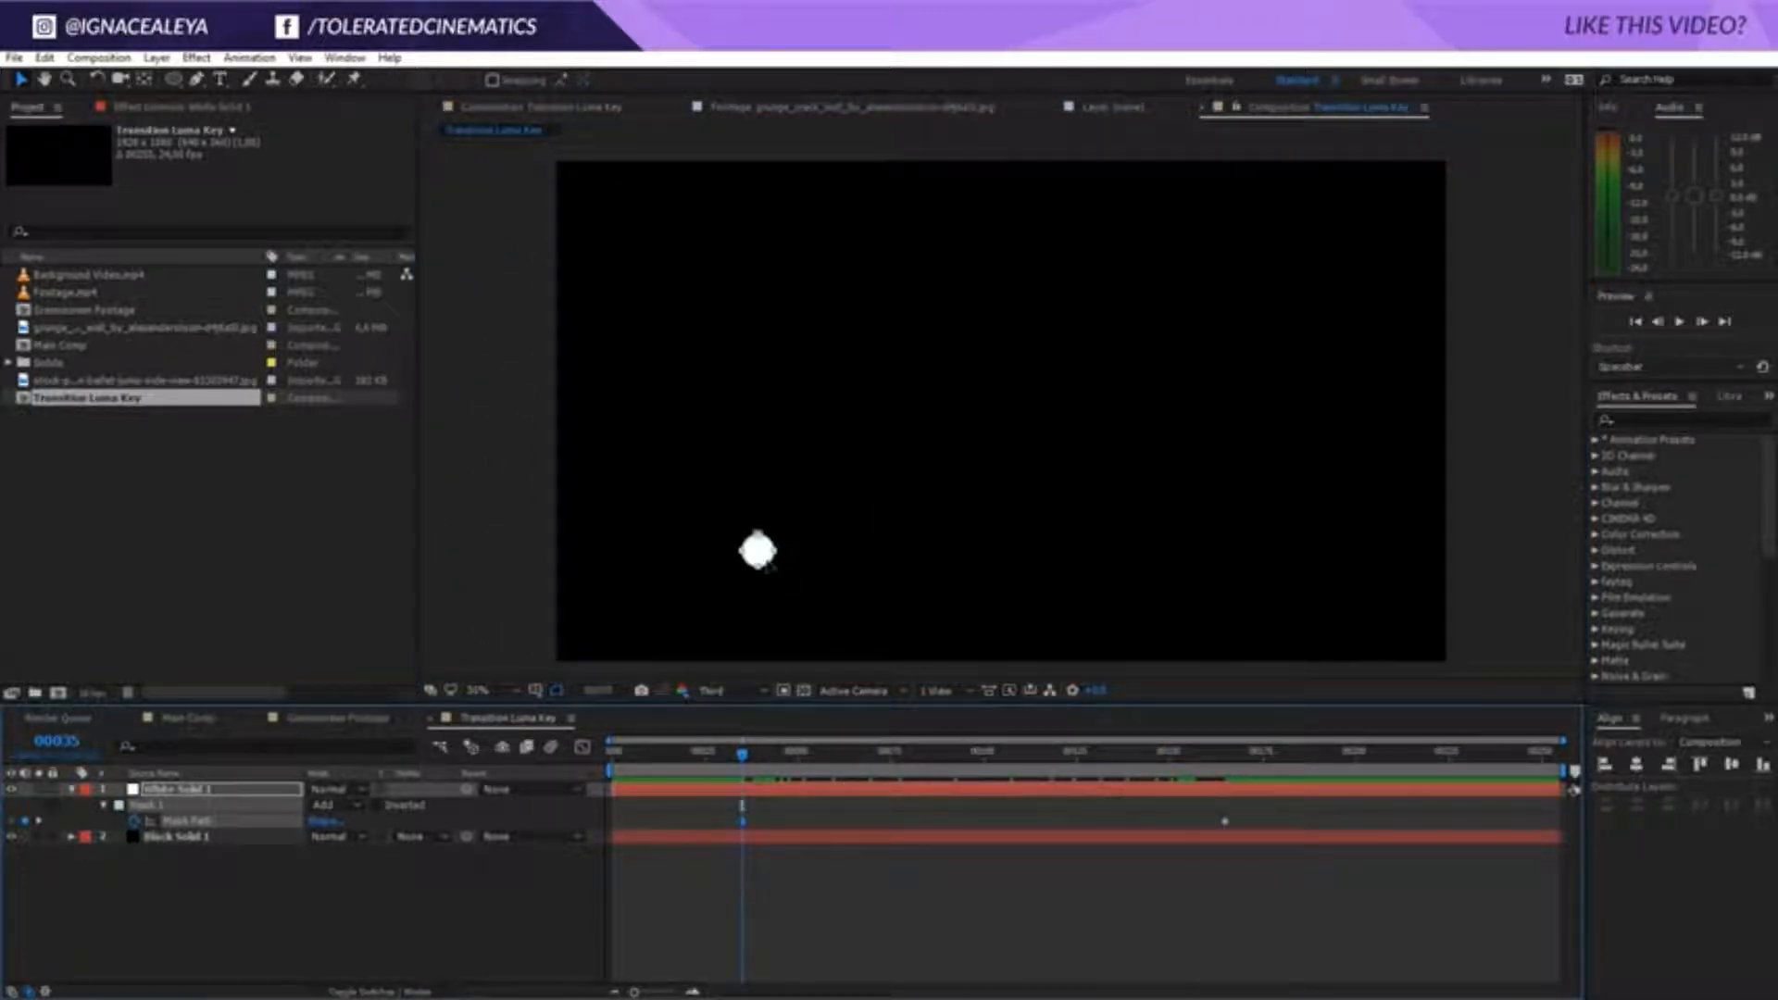
{"action": "left_click", "coordinate": [271, 792]}
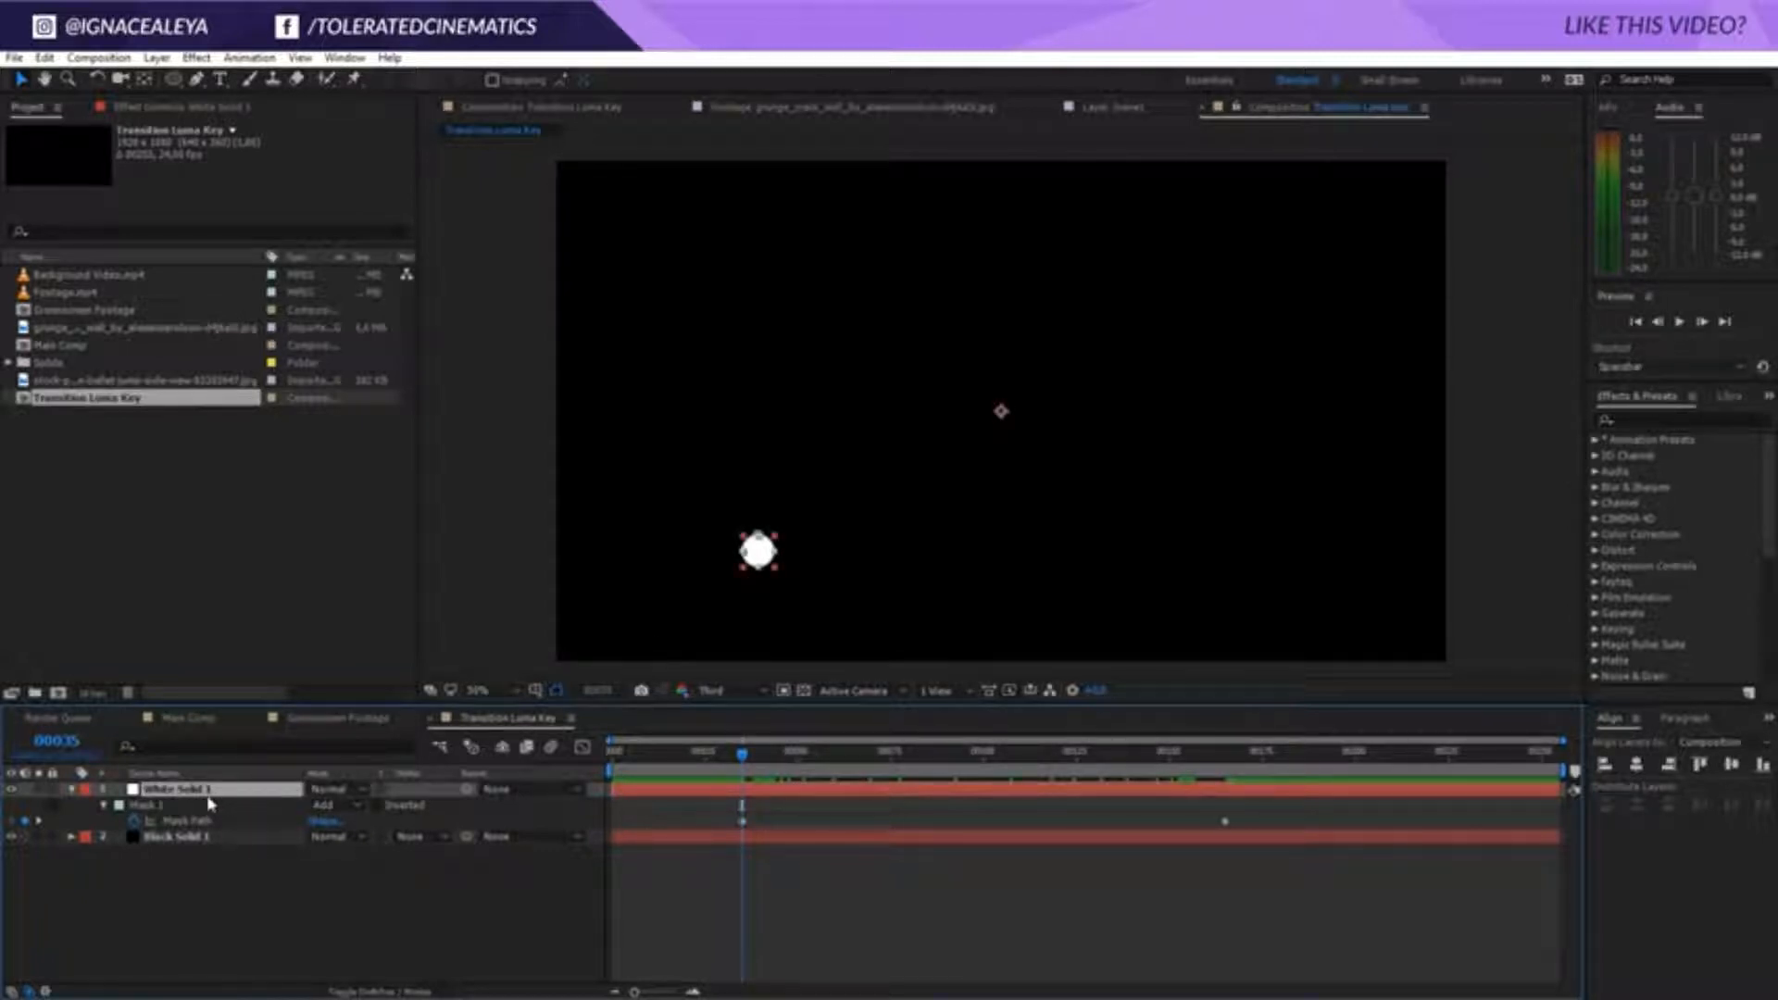
{"action": "key", "text": "m"}
{"action": "key", "text": "m"}
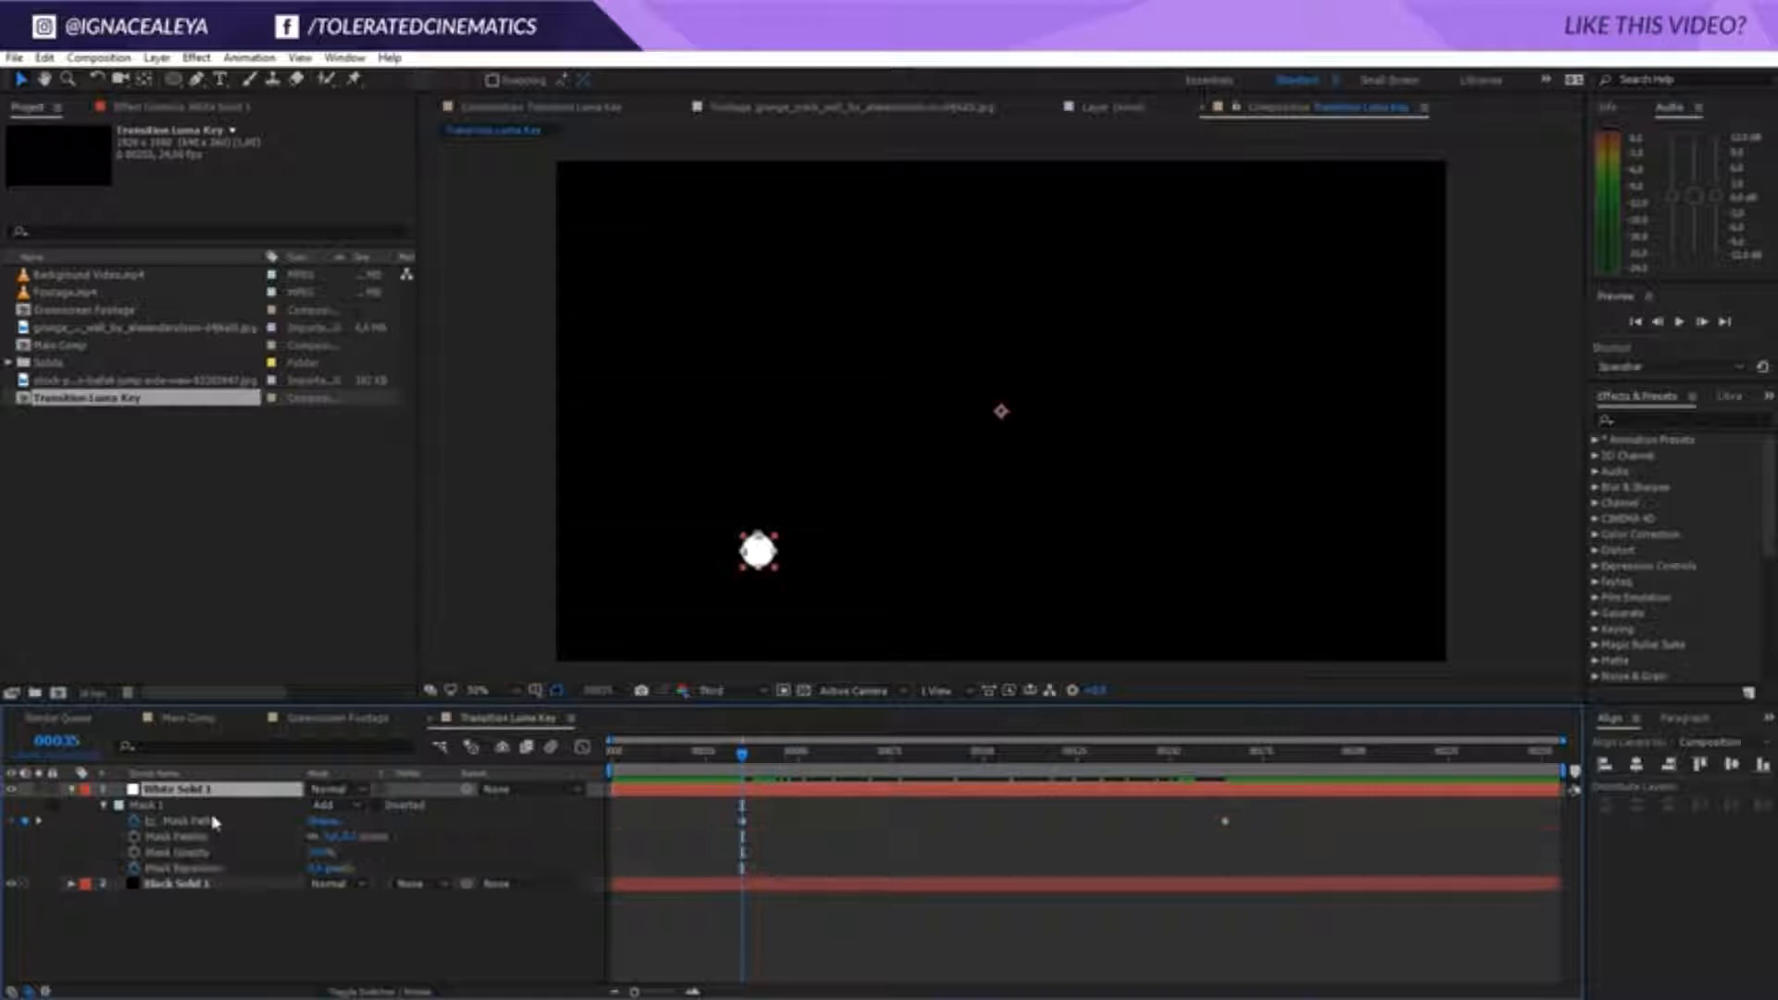
{"action": "left_click", "coordinate": [134, 870]}
{"action": "left_click", "coordinate": [134, 837]}
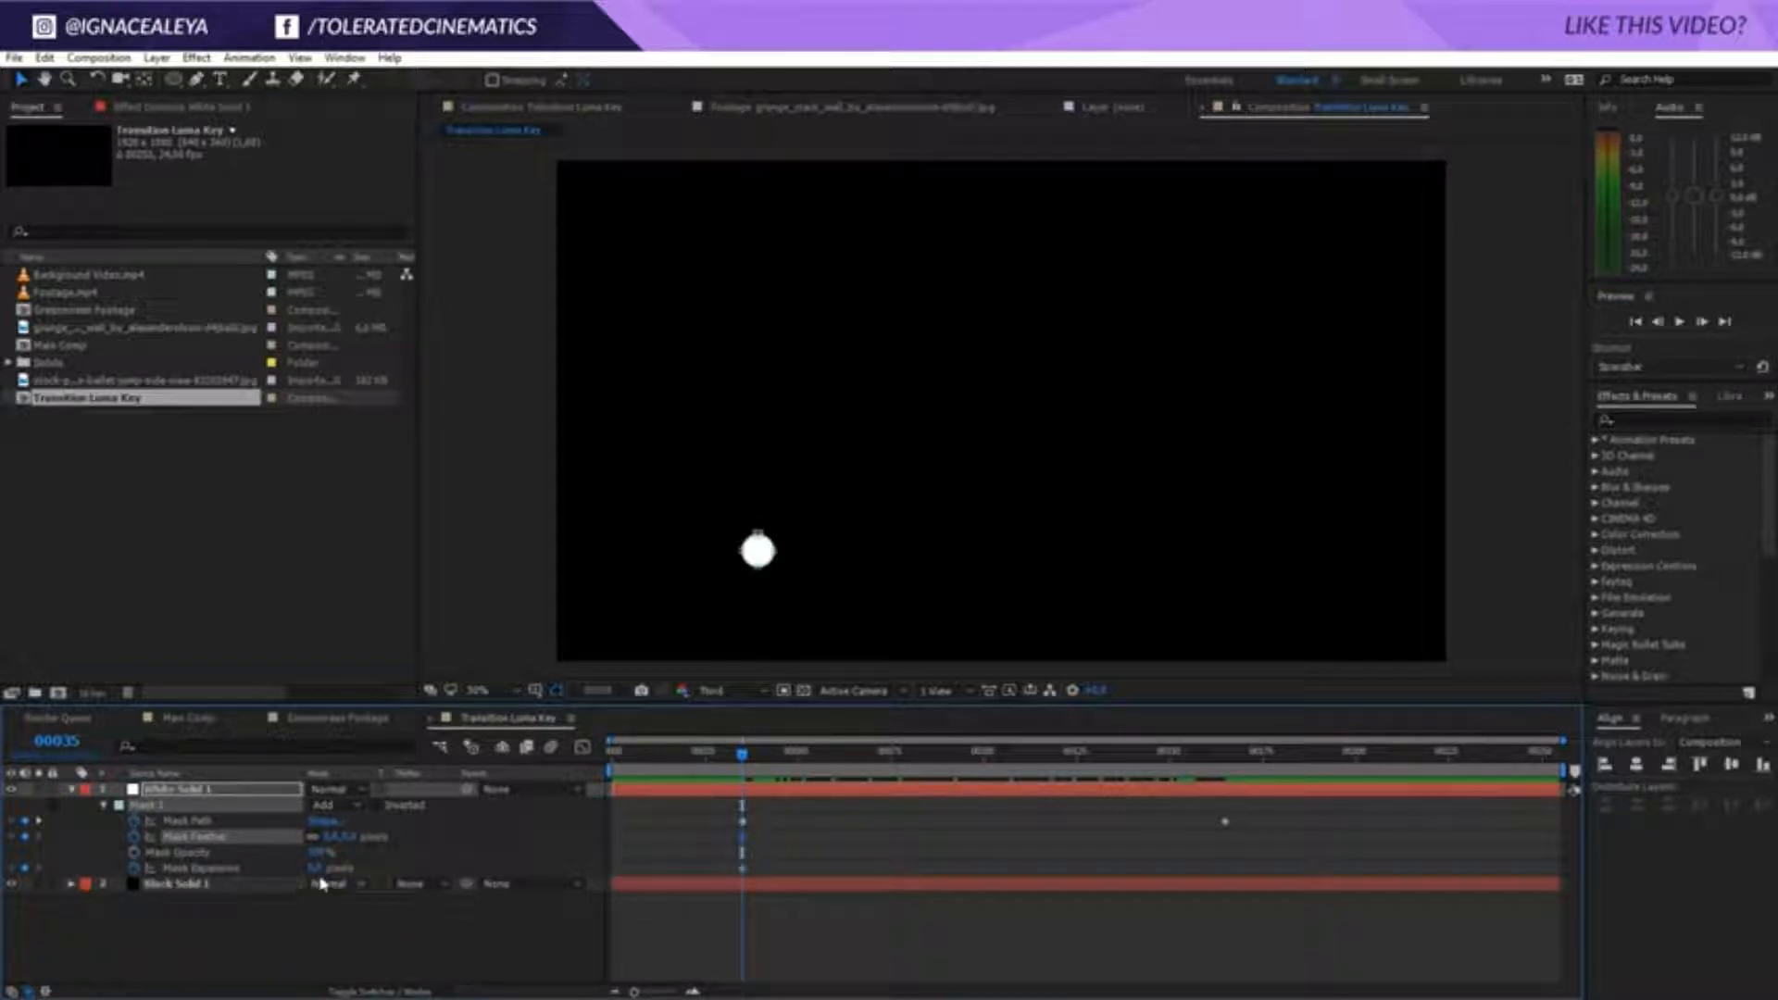
At frame 35, lower Mask Expansion until the white circle disappears and set Mask Feather to 100 pixels
{"action": "left_click_drag", "start_coordinate": [316, 869], "coordinate": [283, 869]}
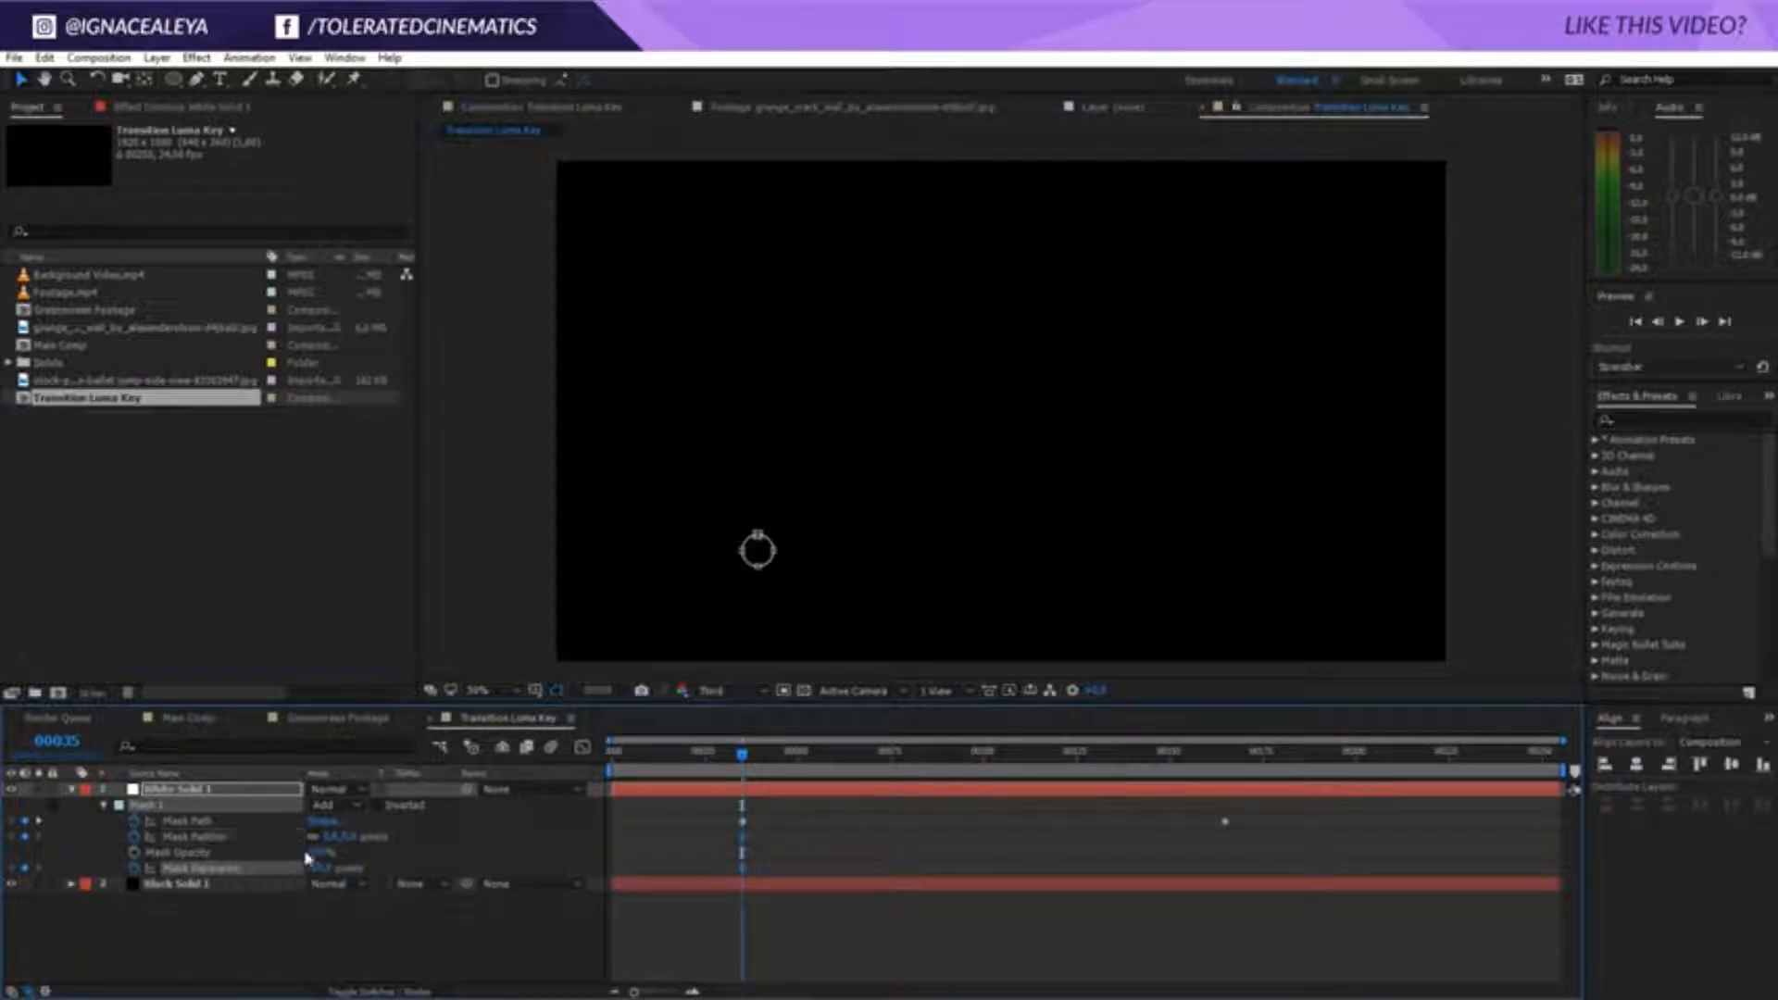
{"action": "left_click", "coordinate": [335, 839]}
{"action": "type", "text": "100"}
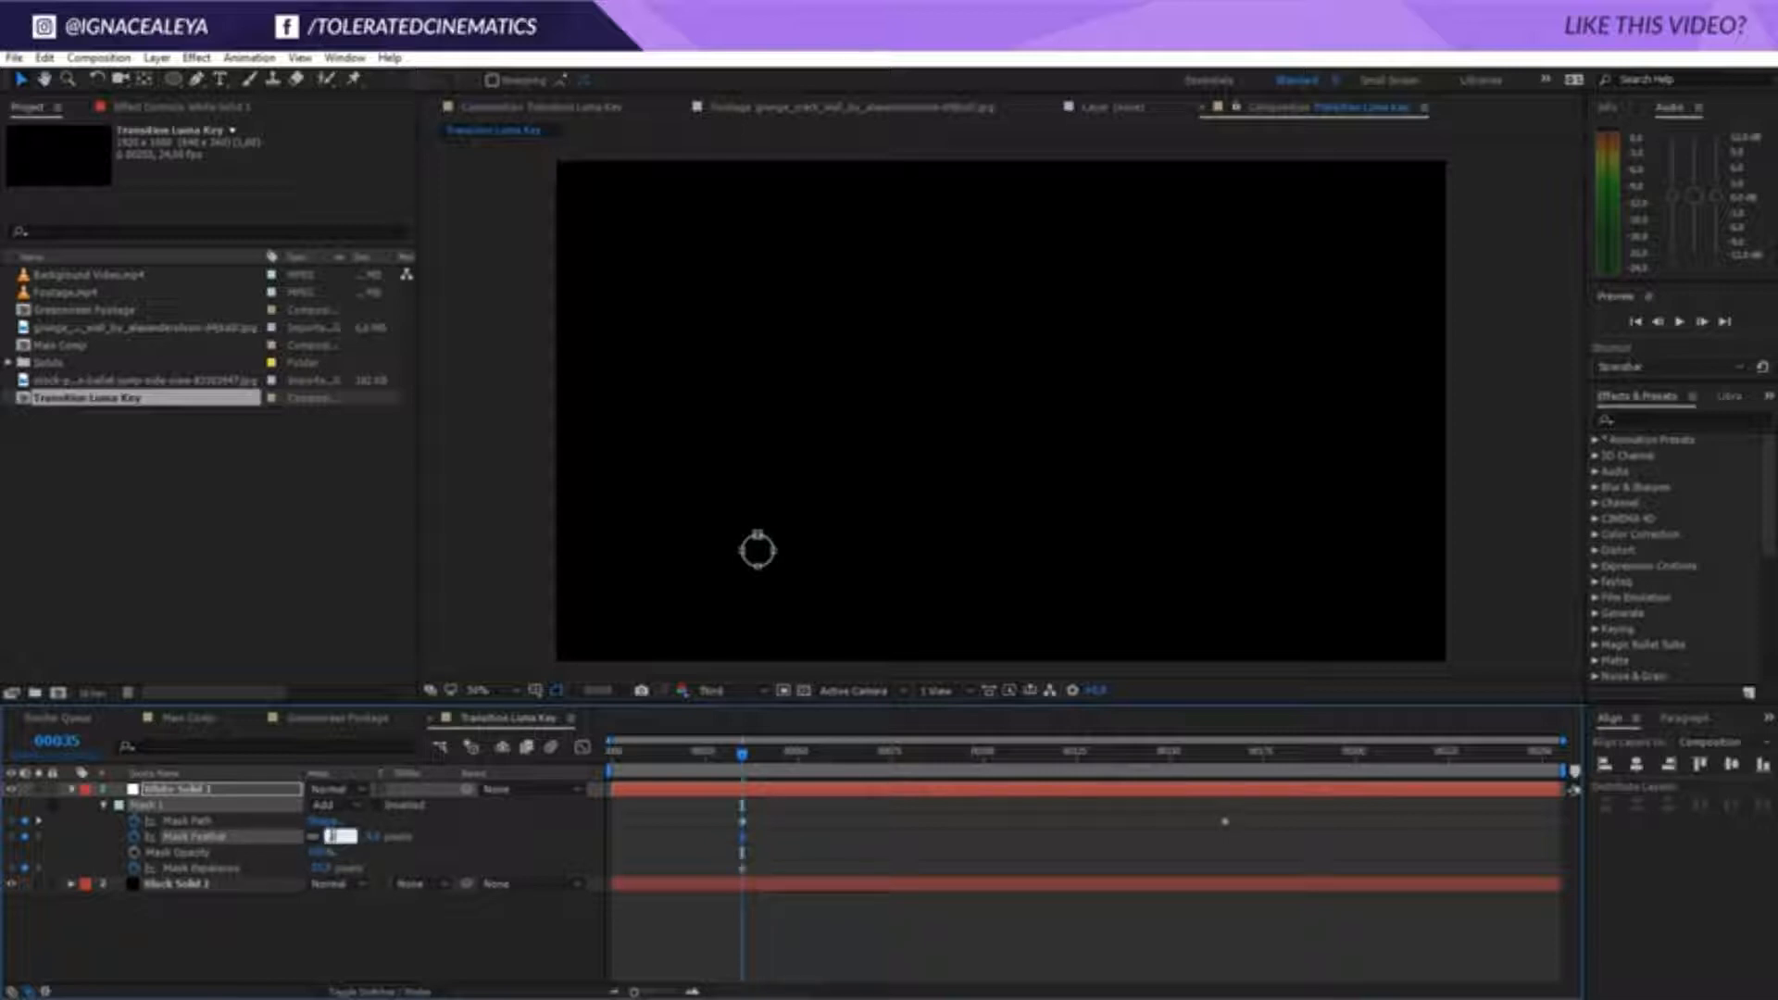
{"action": "key", "text": "Return"}
At frame 52, set the white solid's Mask Feather to 1000 pixels
{"action": "left_click_drag", "start_coordinate": [745, 755], "coordinate": [801, 768]}
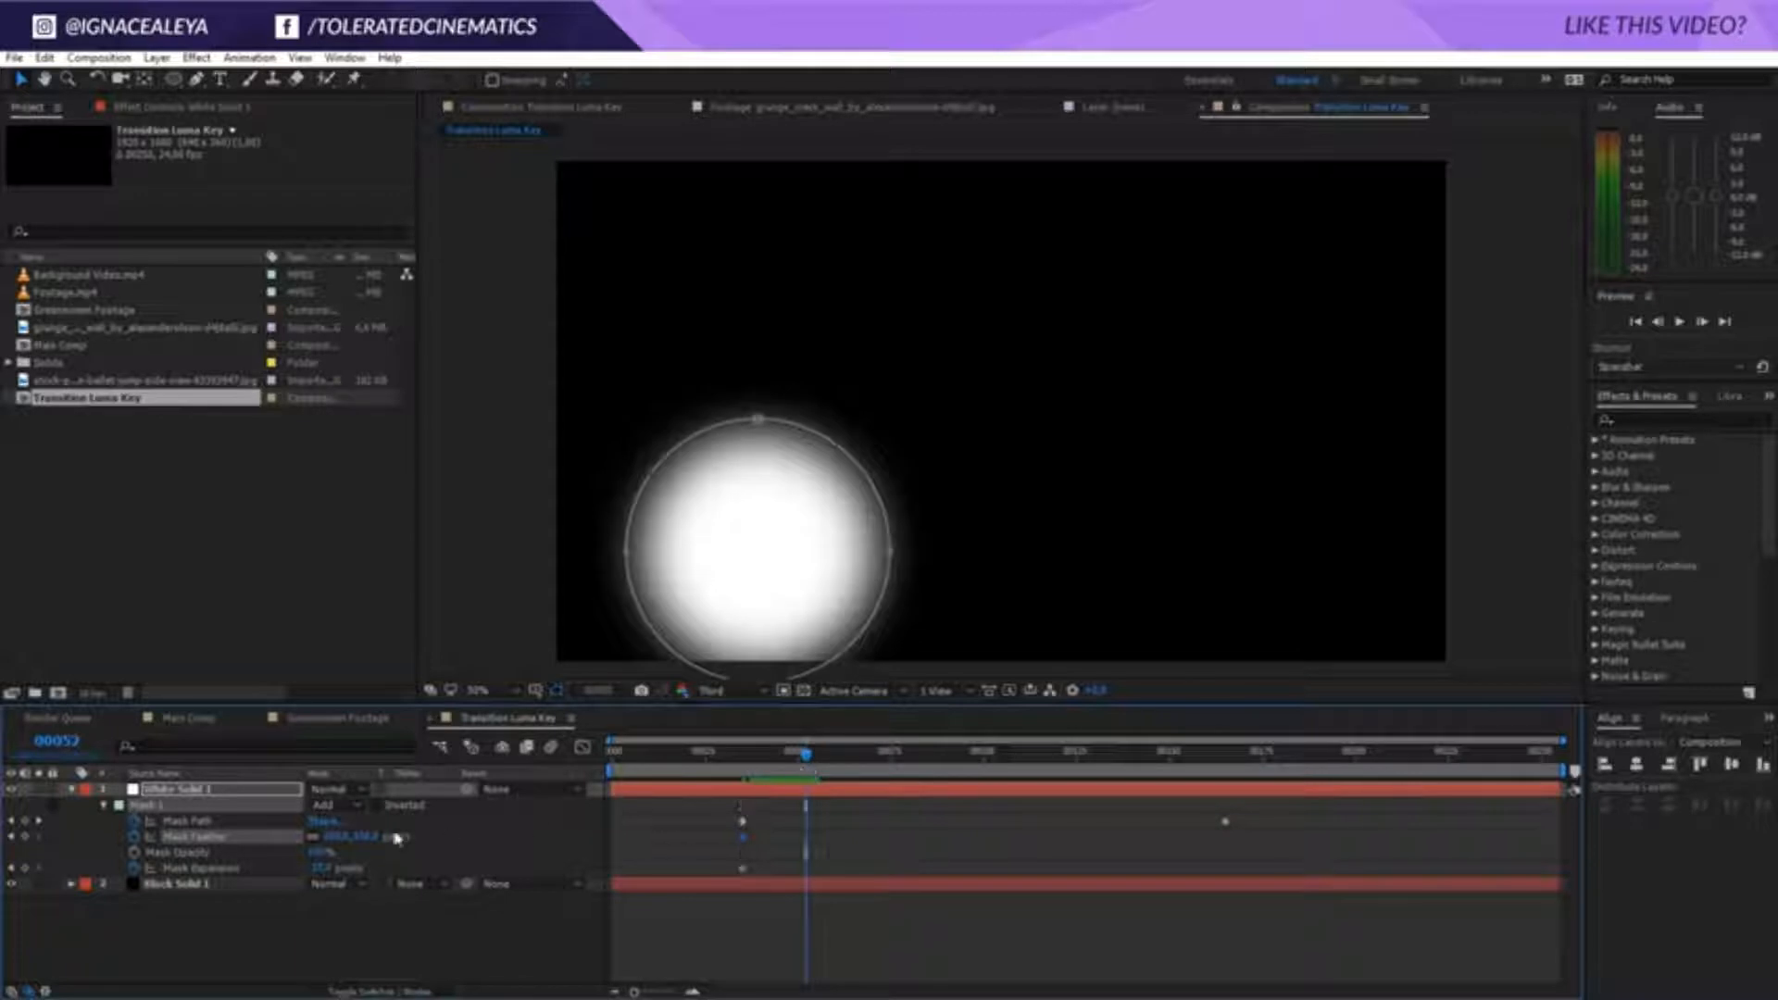
{"action": "left_click", "coordinate": [367, 837]}
{"action": "type", "text": "1000"}
{"action": "key", "text": "Return"}
Try Mask Expansion values of 0 and 500 pixels at frame 52
{"action": "left_click_drag", "start_coordinate": [325, 870], "coordinate": [381, 871]}
{"action": "left_click", "coordinate": [329, 869]}
{"action": "type", "text": "0"}
{"action": "key", "text": "Return"}
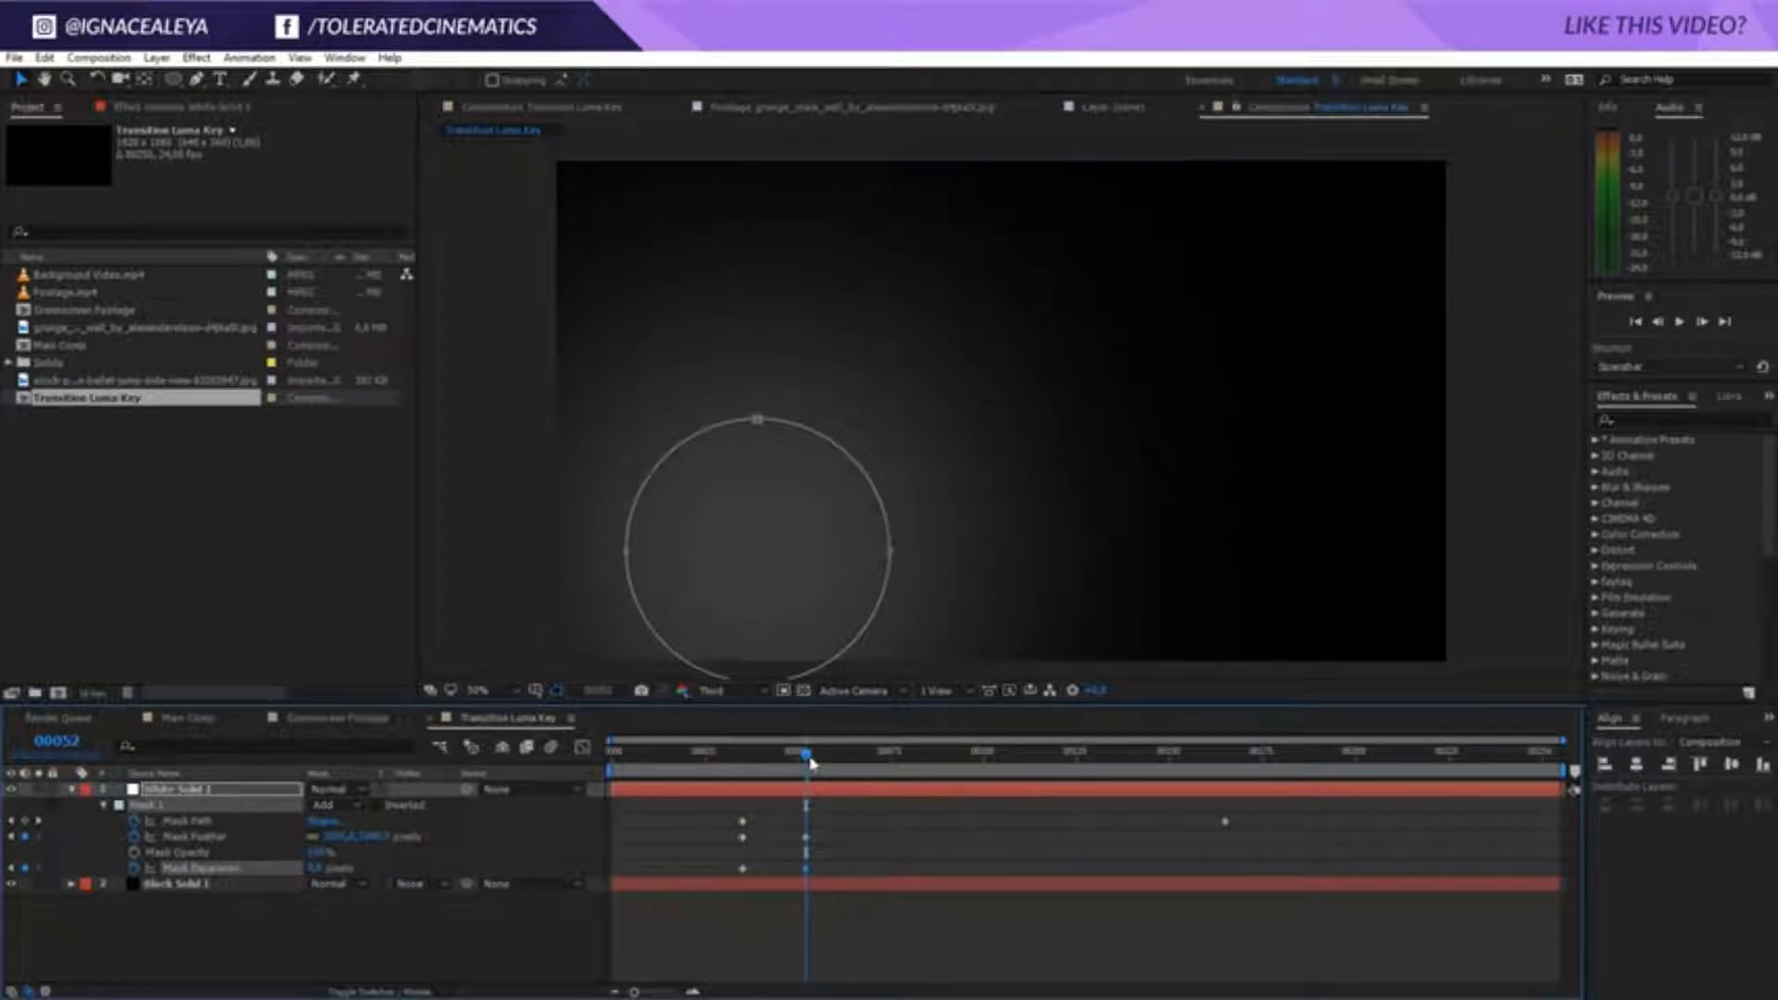
{"action": "left_click", "coordinate": [315, 869]}
{"action": "type", "text": "500"}
{"action": "key", "text": "Return"}
Set Mask Expansion to 100 pixels at frame 52 and scrub to frame 141 to check the growing mask
{"action": "left_click", "coordinate": [322, 853]}
{"action": "left_click", "coordinate": [317, 869]}
{"action": "type", "text": "1"}
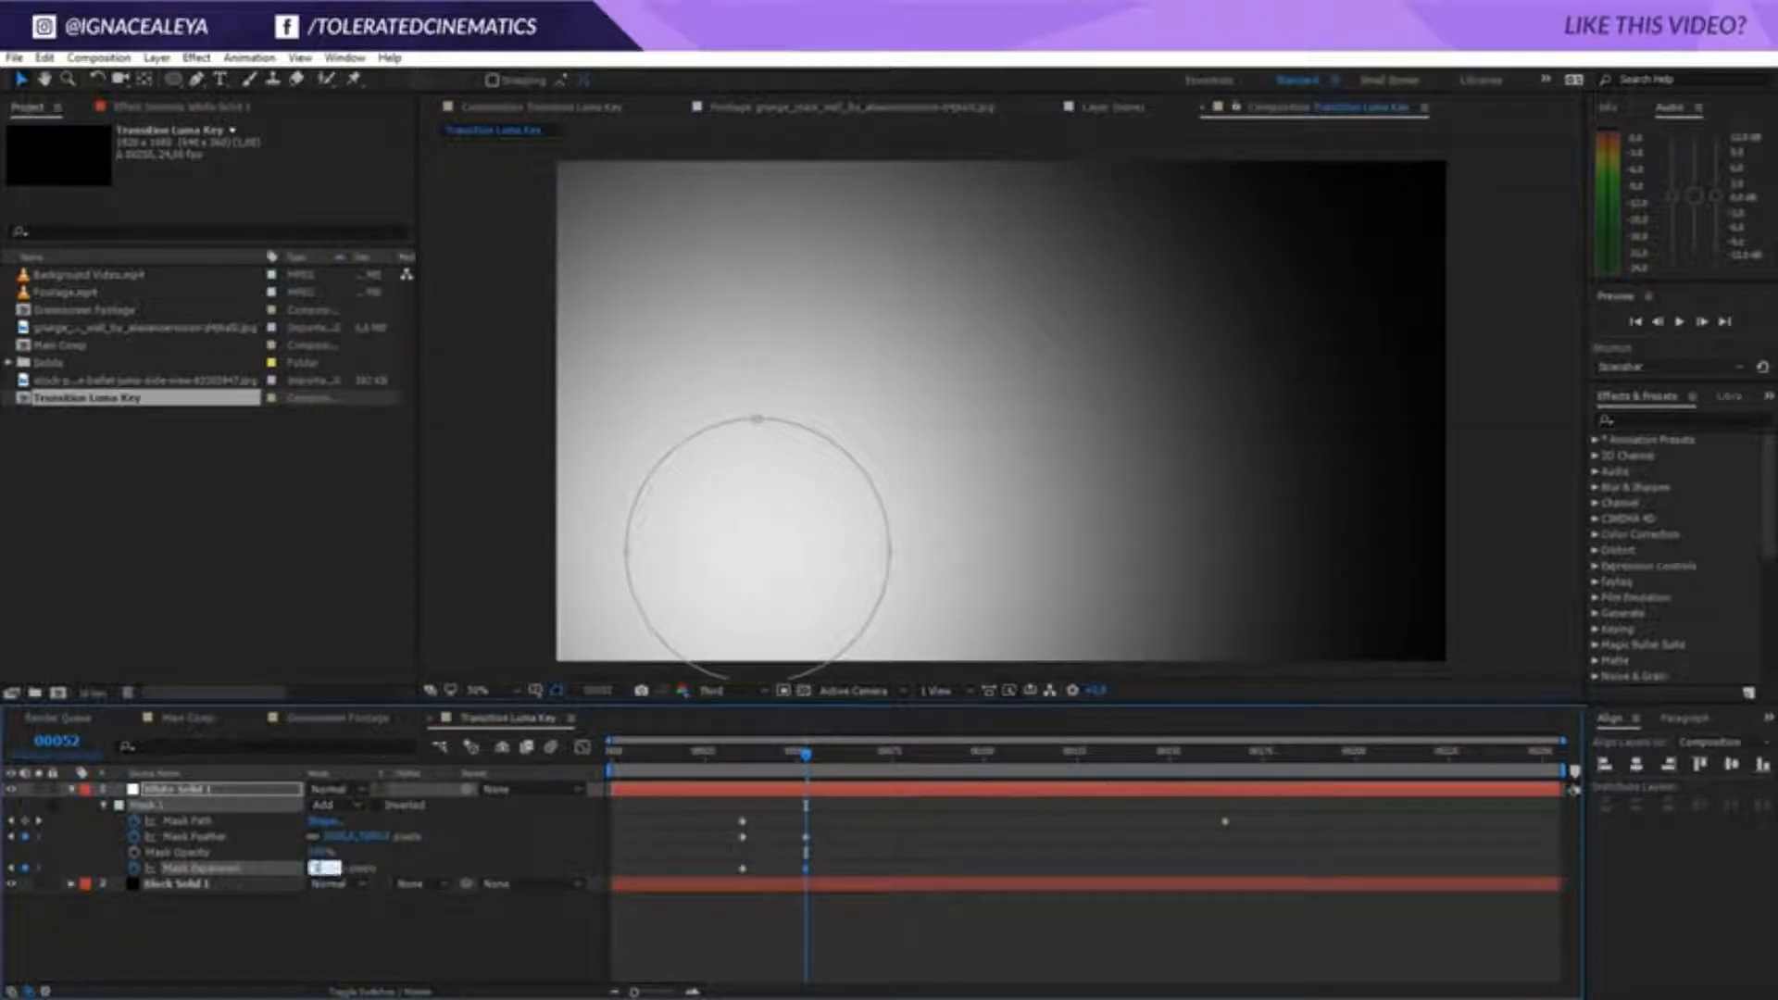
{"action": "type", "text": "00"}
{"action": "key", "text": "Return"}
{"action": "left_click_drag", "start_coordinate": [806, 758], "coordinate": [1136, 853]}
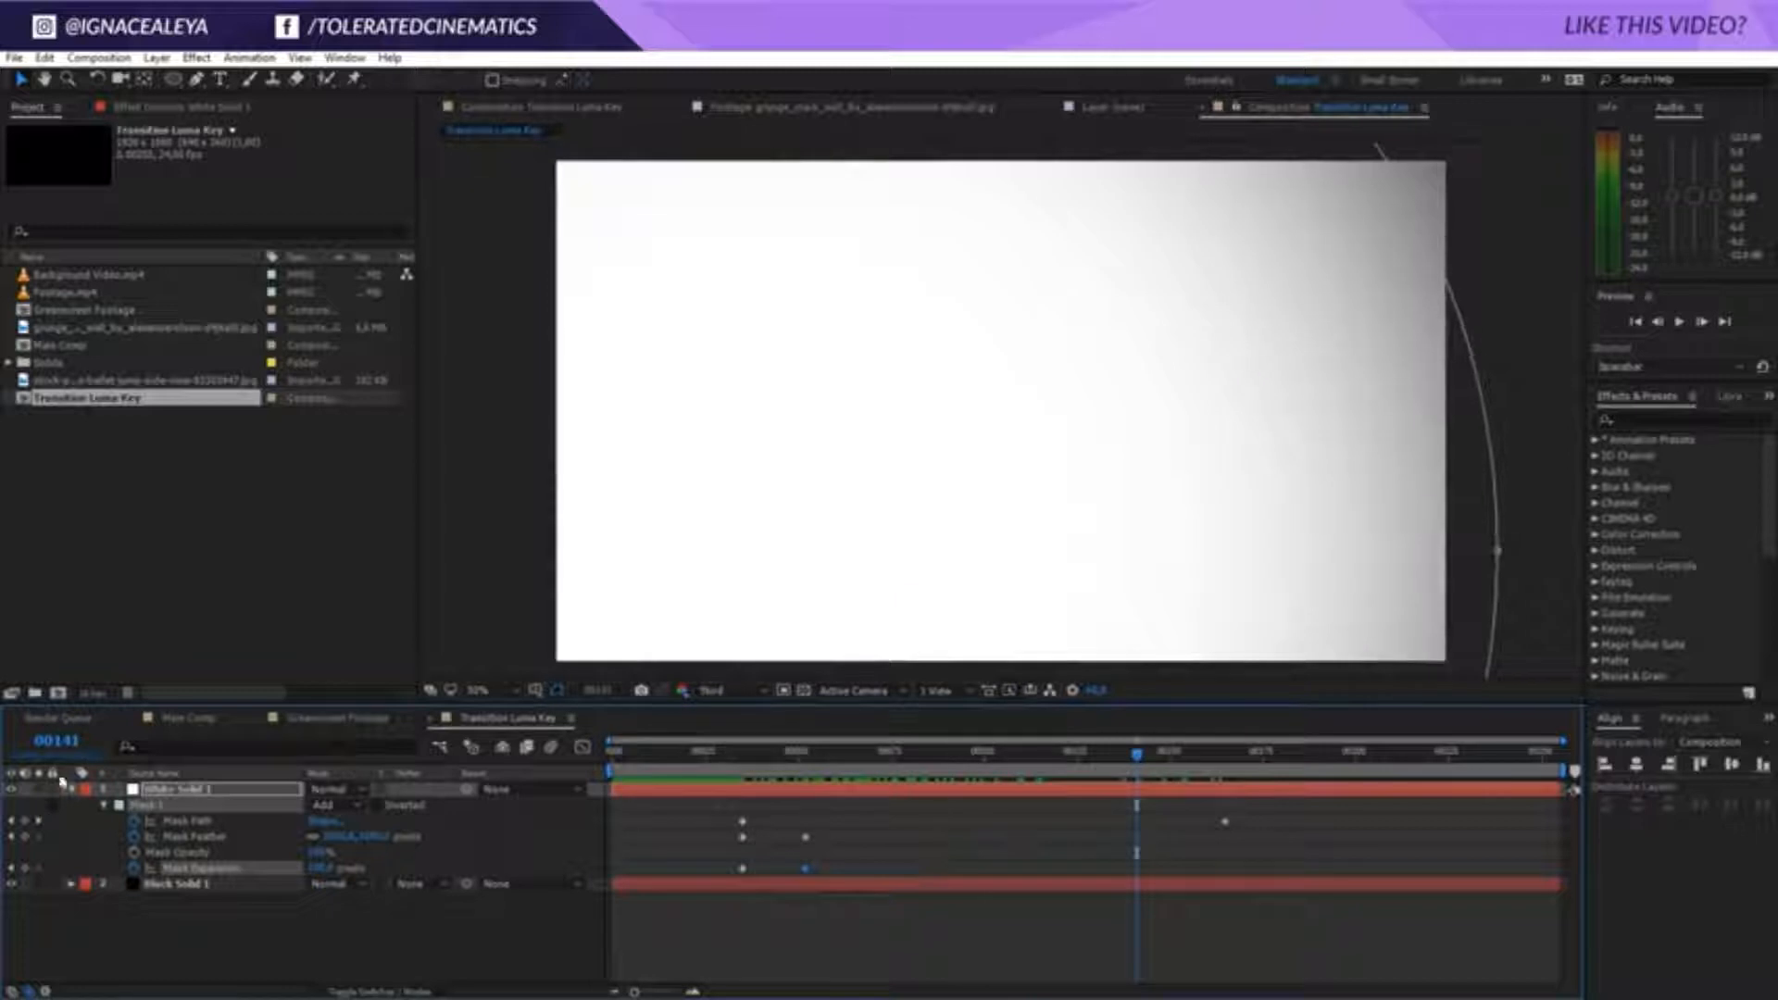
Add an adjustment layer above the two solids and rename it Dispalcement
{"action": "left_click", "coordinate": [71, 789]}
{"action": "right_click", "coordinate": [137, 873]}
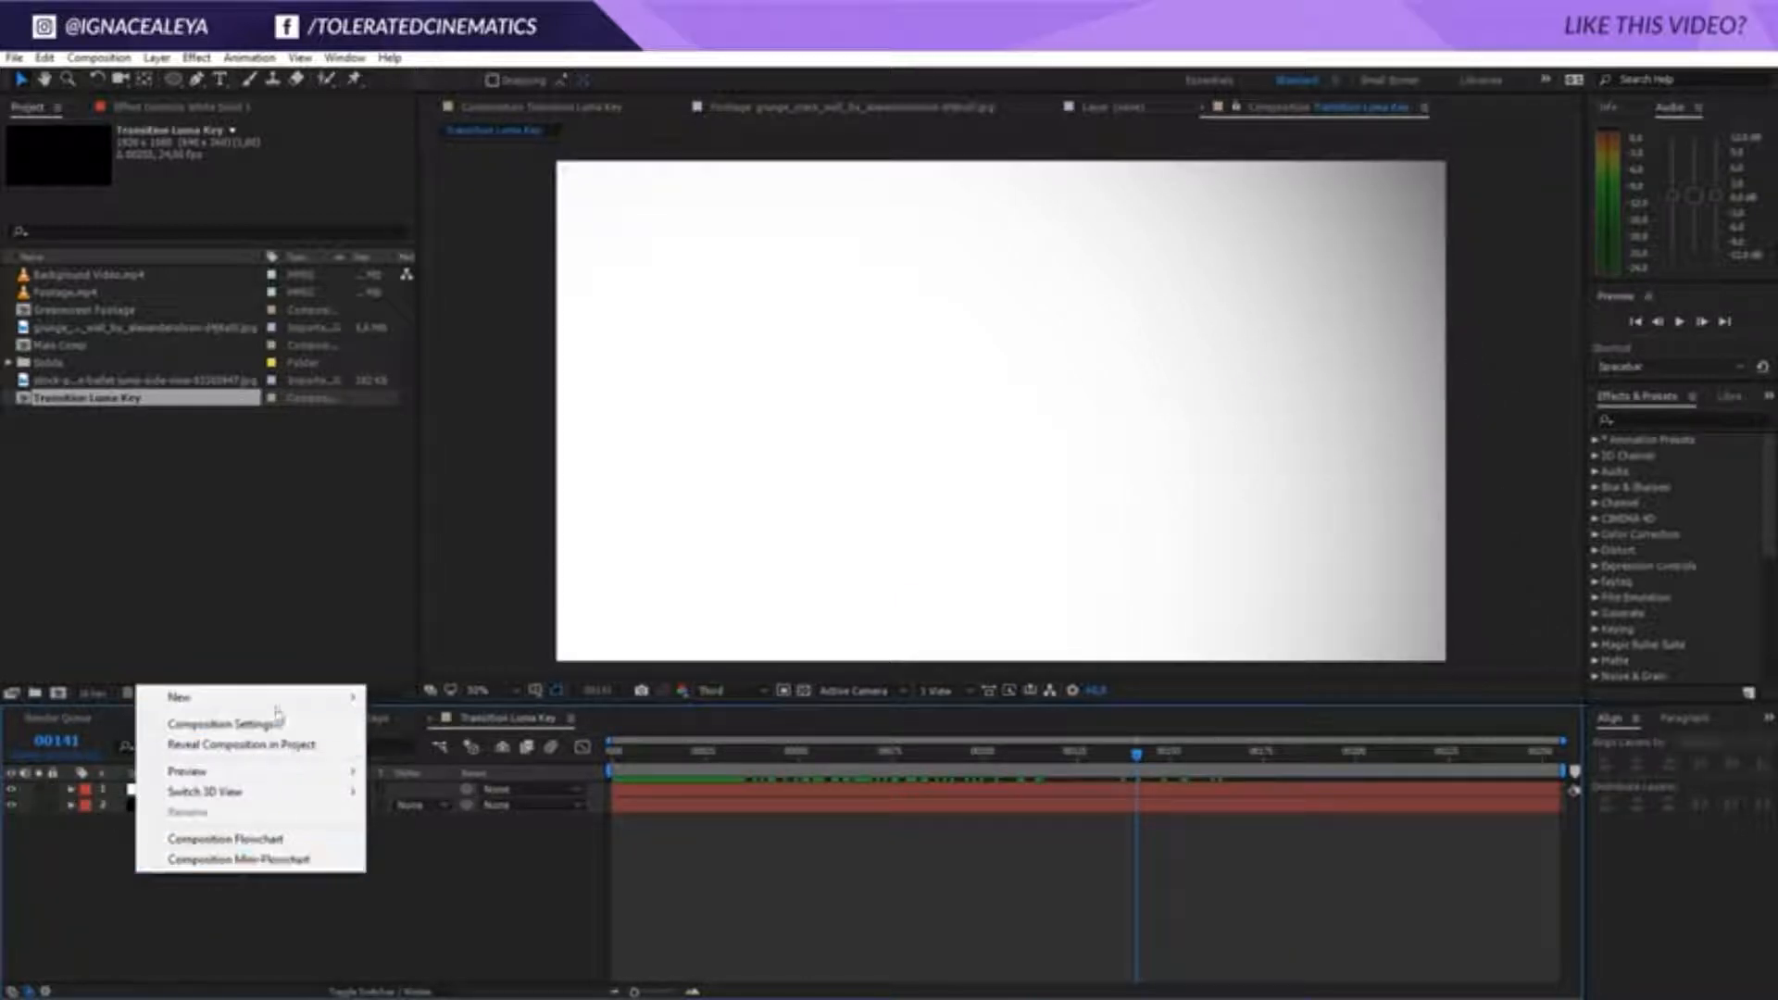
{"action": "mouse_move", "coordinate": [277, 698]}
{"action": "left_click", "coordinate": [445, 845]}
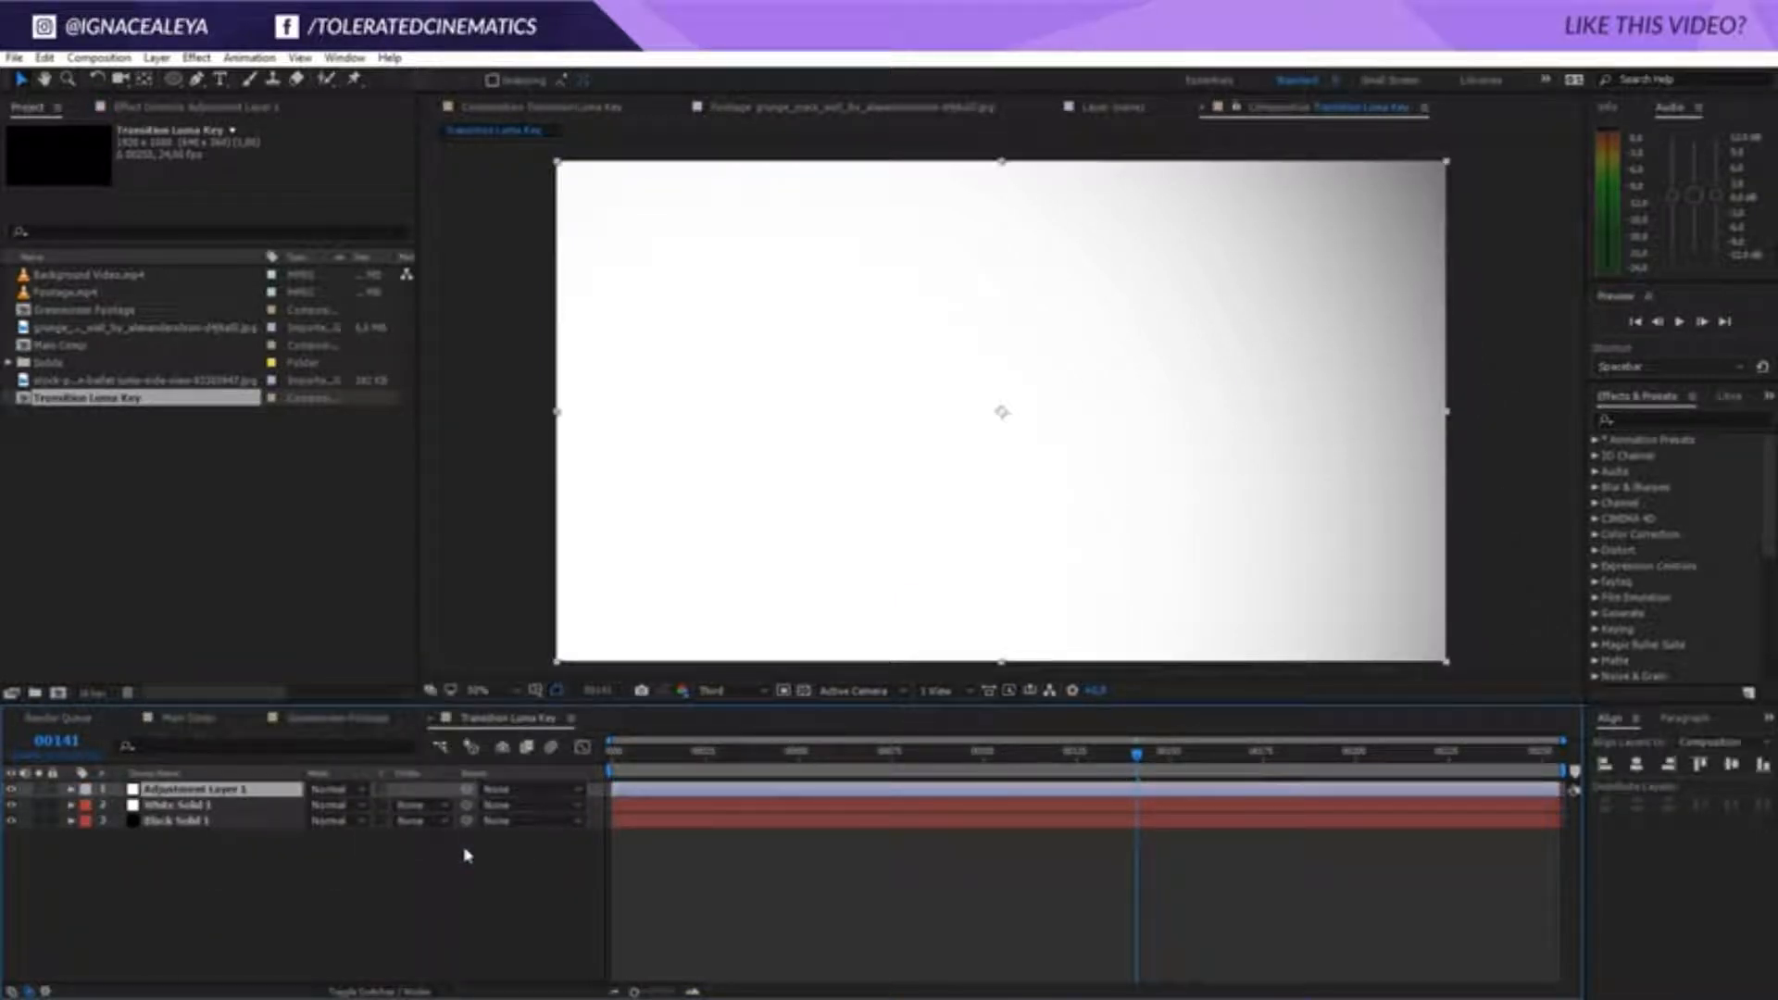
{"action": "key", "text": "Return"}
{"action": "type", "text": "Dispalcement"}
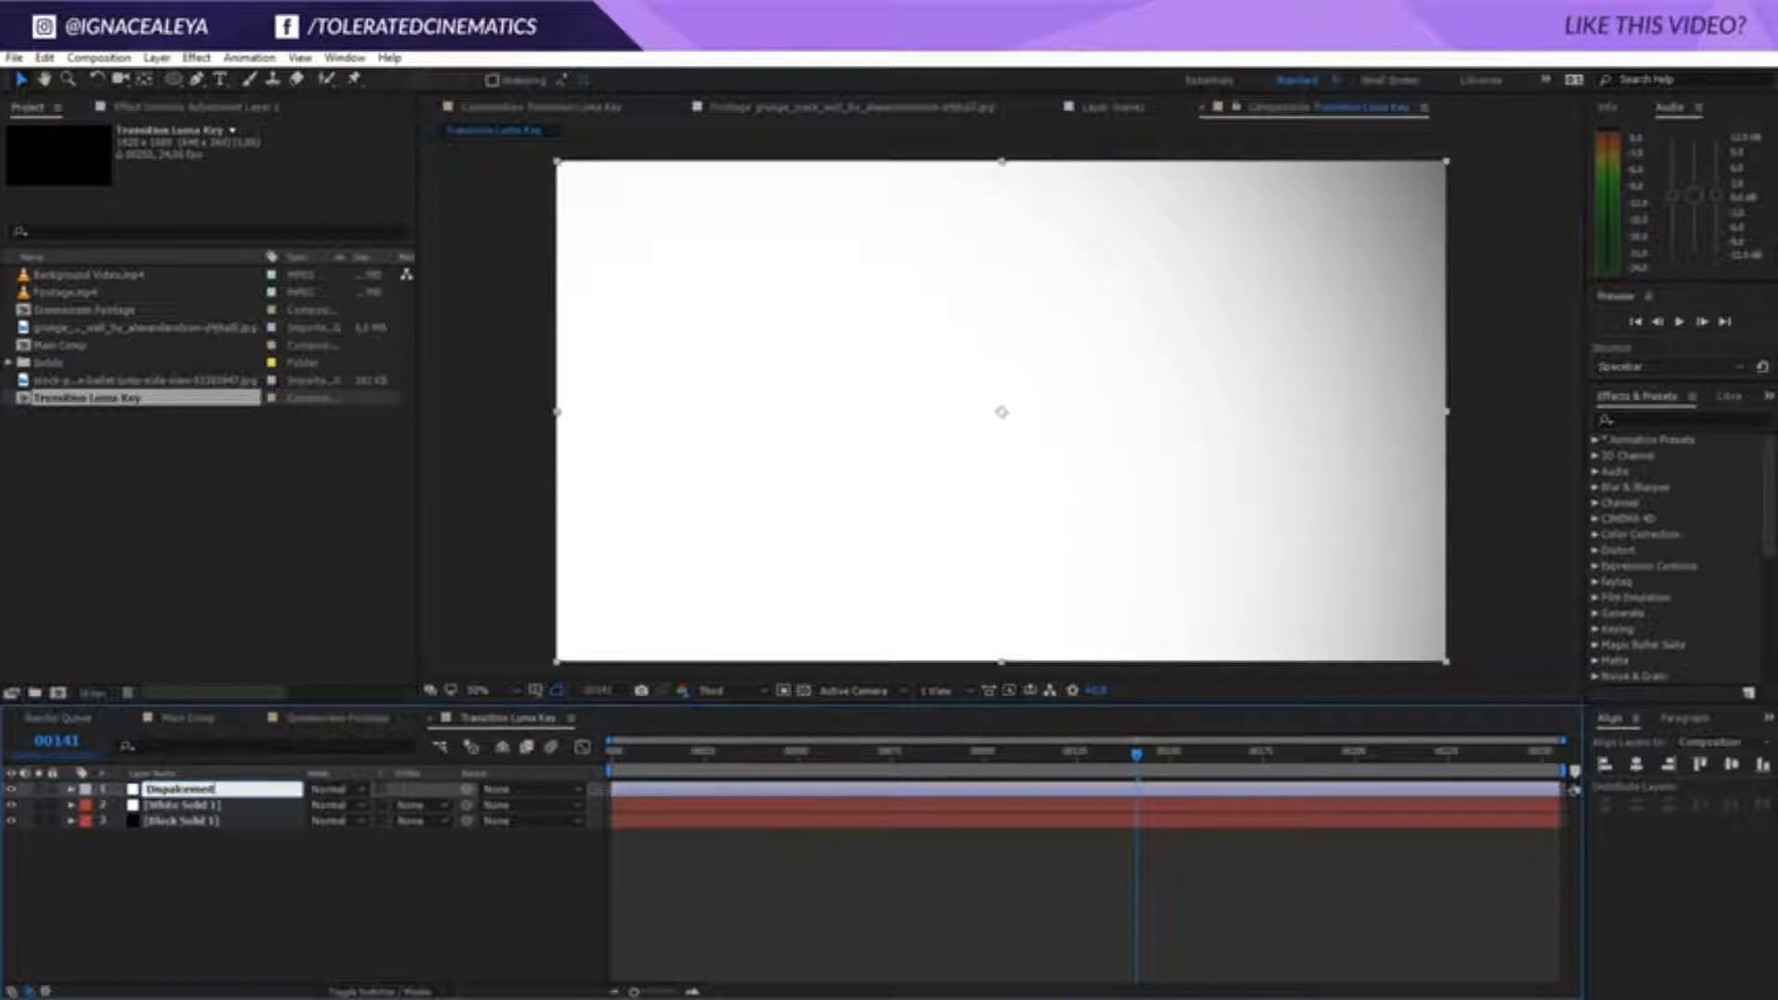
{"action": "key", "text": "Return"}
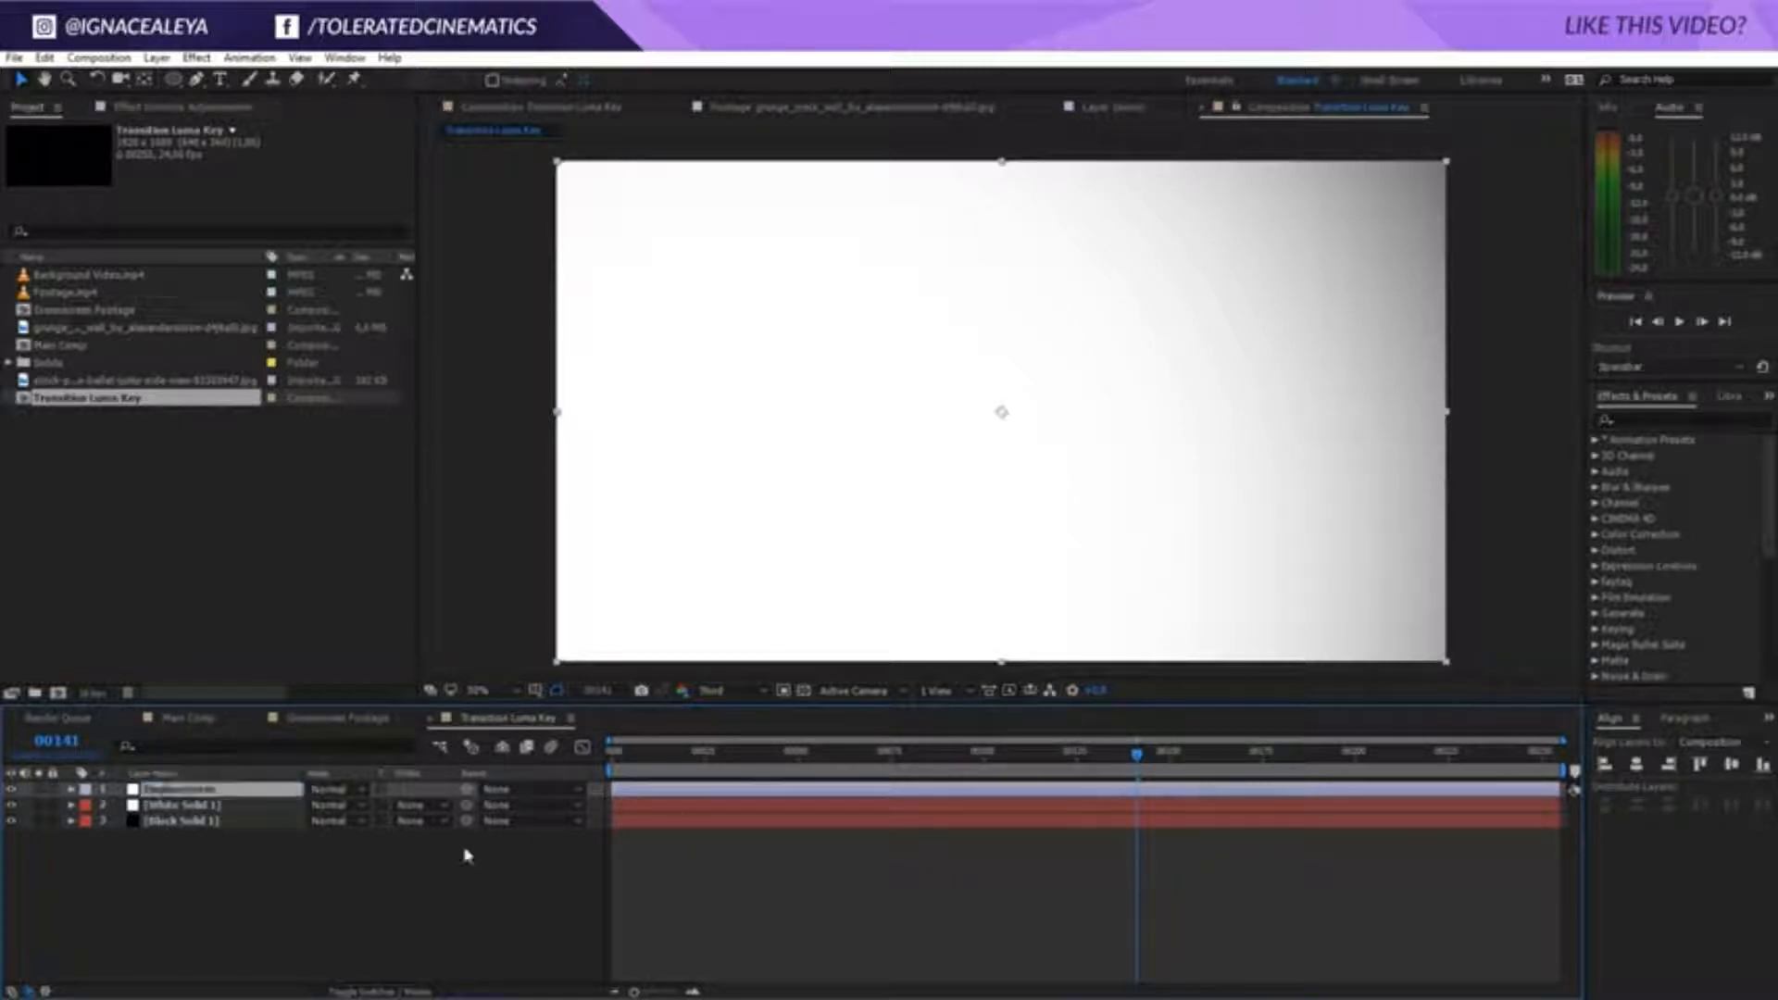
Apply Turbulent Displace to the Displacement adjustment layer and, at frame 55, adjust its Amount and Size for a cloudier matte edge
{"action": "left_click", "coordinate": [1724, 417]}
{"action": "type", "text": "turbul"}
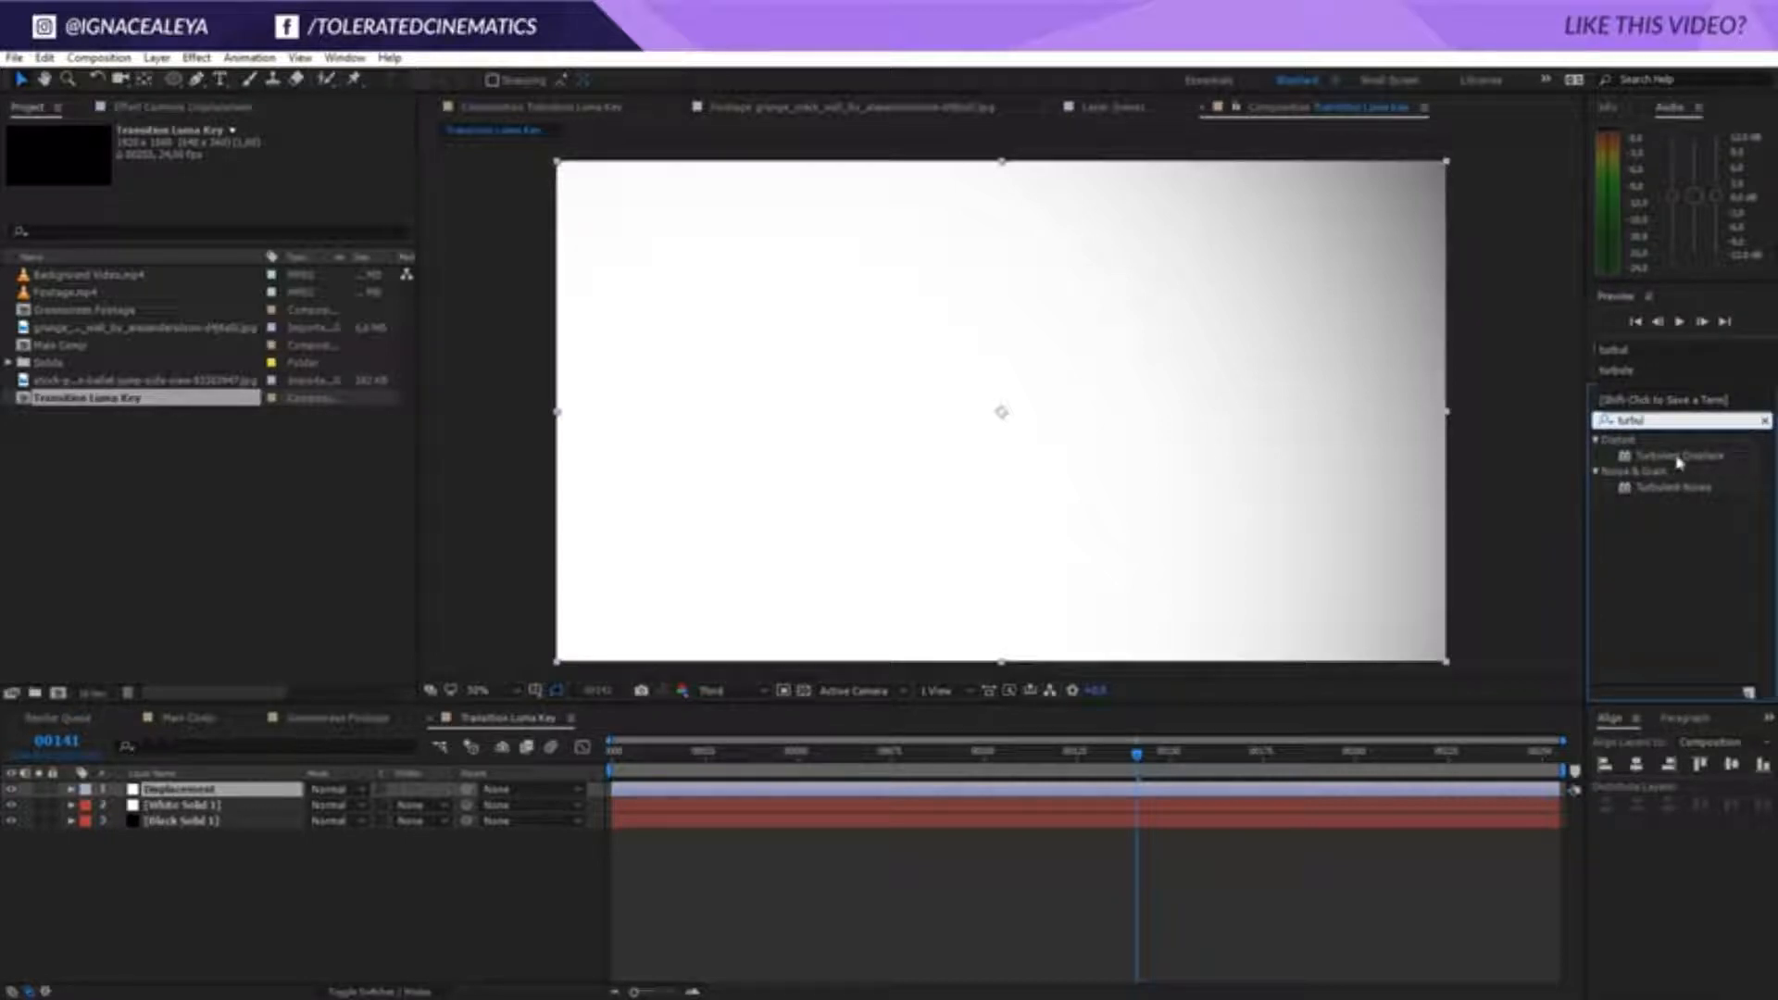
{"action": "left_click_drag", "start_coordinate": [1679, 460], "coordinate": [968, 798]}
{"action": "left_click", "coordinate": [850, 755]}
{"action": "left_click_drag", "start_coordinate": [852, 760], "coordinate": [817, 755]}
{"action": "left_click", "coordinate": [23, 144]}
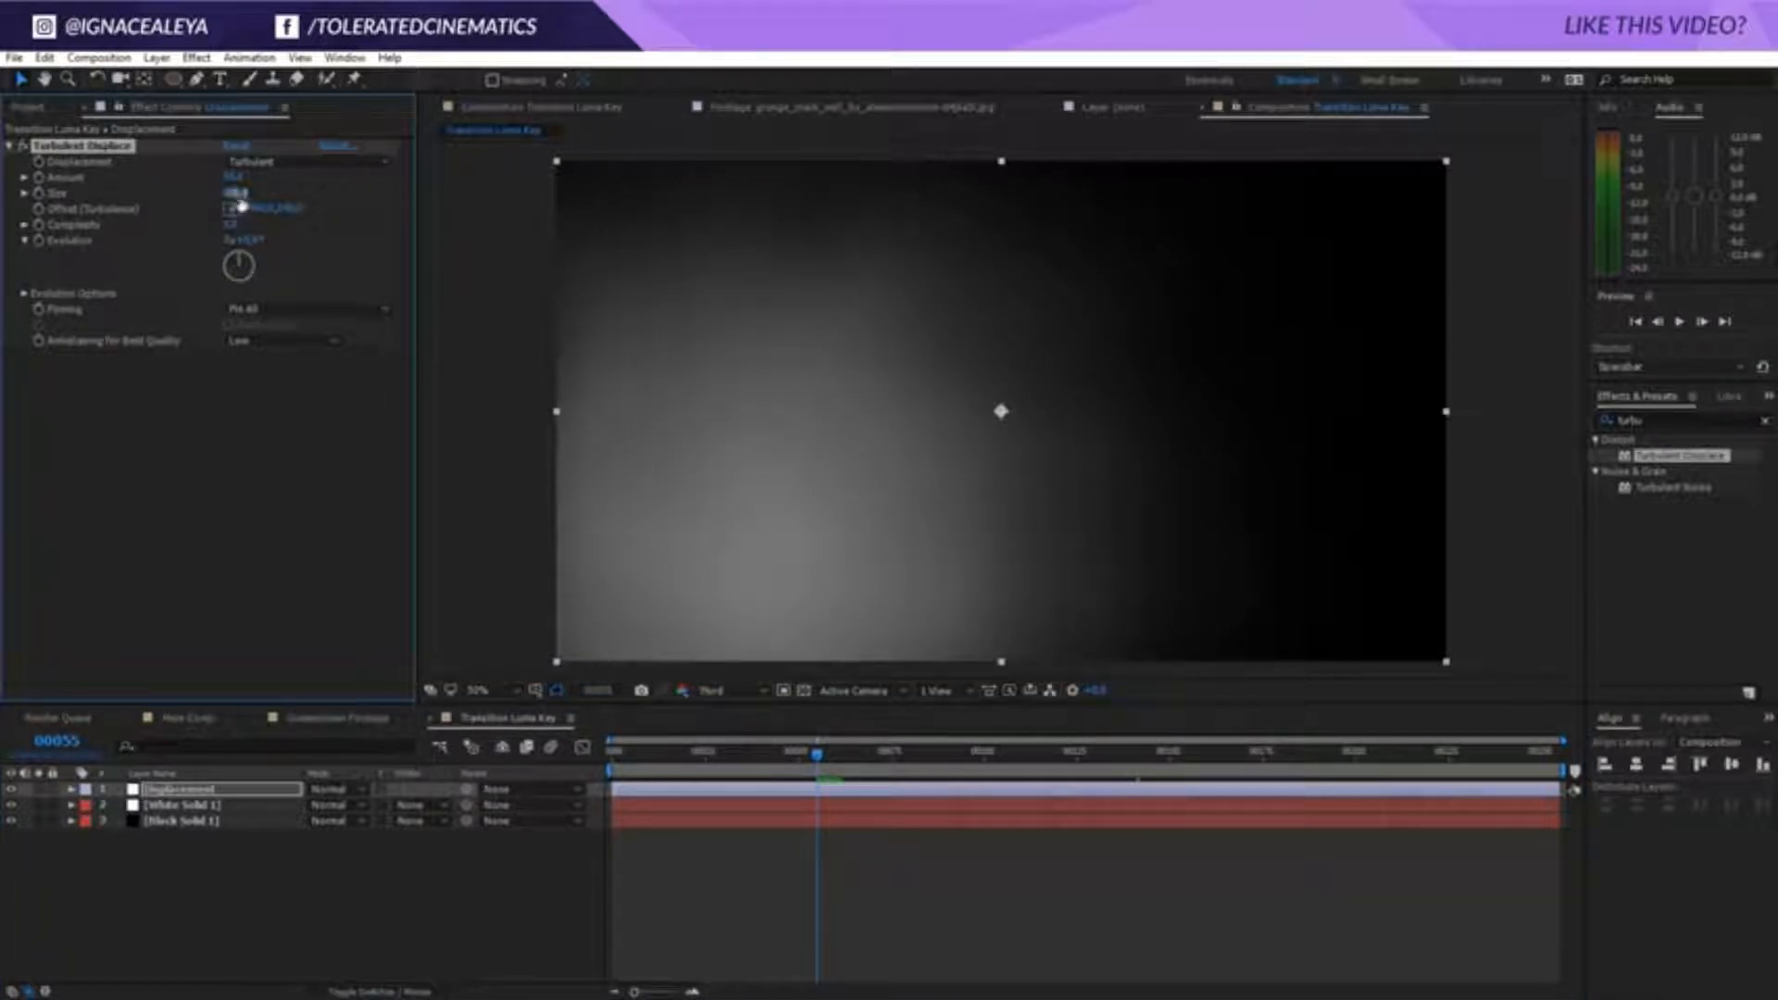
{"action": "mouse_move", "coordinate": [237, 193]}
{"action": "left_mouse_down"}
{"action": "mouse_move", "coordinate": [208, 193]}
{"action": "mouse_move", "coordinate": [310, 170]}
{"action": "mouse_move", "coordinate": [250, 194]}
{"action": "mouse_move", "coordinate": [268, 193]}
{"action": "left_mouse_up"}
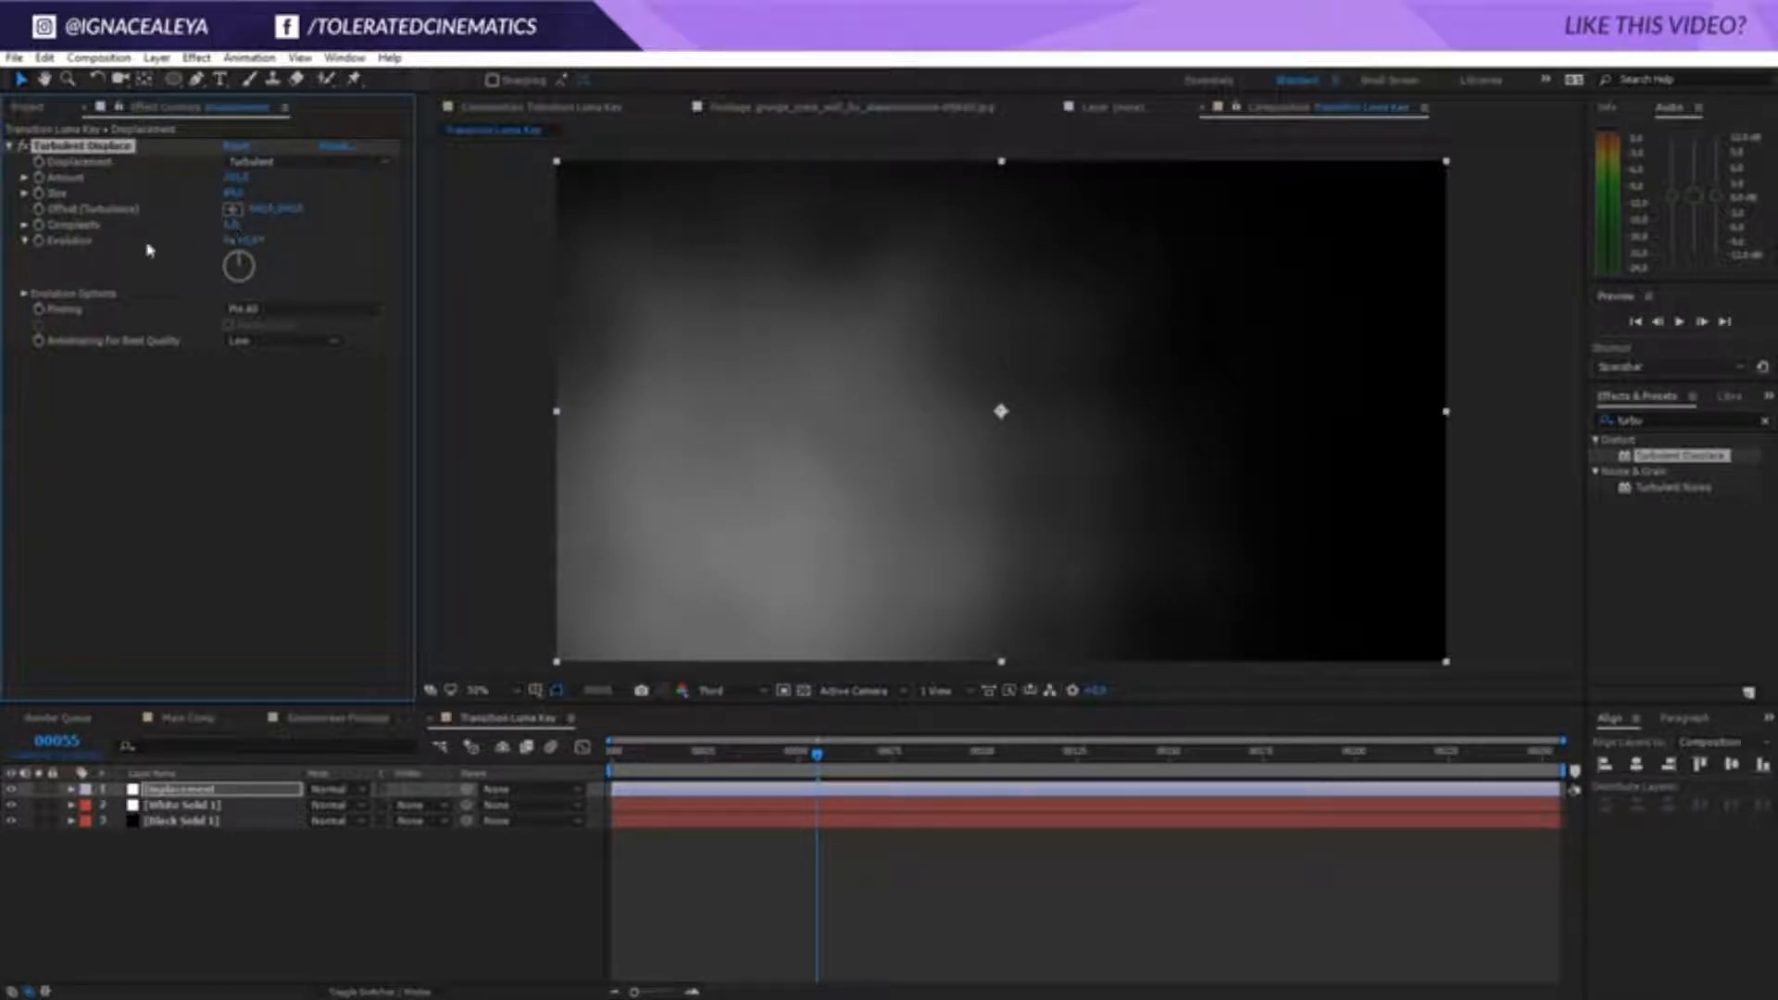
Animate the Turbulent Displace Evolution with the expression time*100 and preview the moving matte
{"action": "left_click", "coordinate": [39, 242], "text": "alt"}
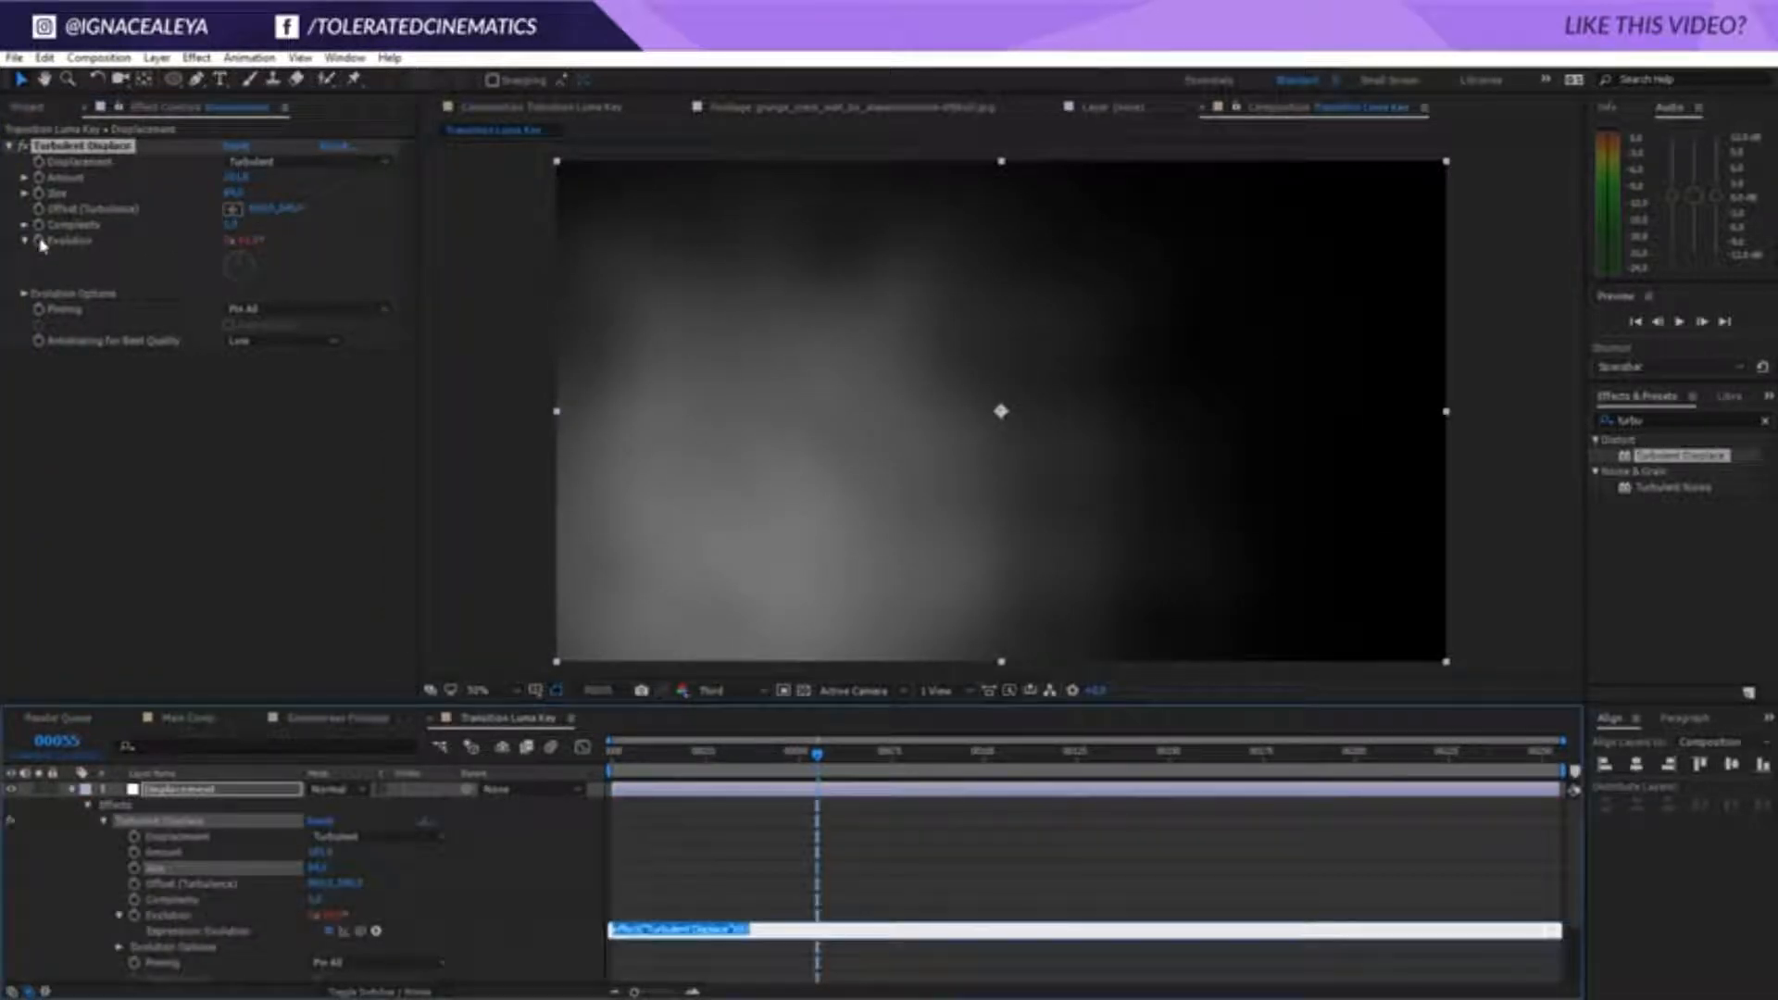
{"action": "type", "text": "time*"}
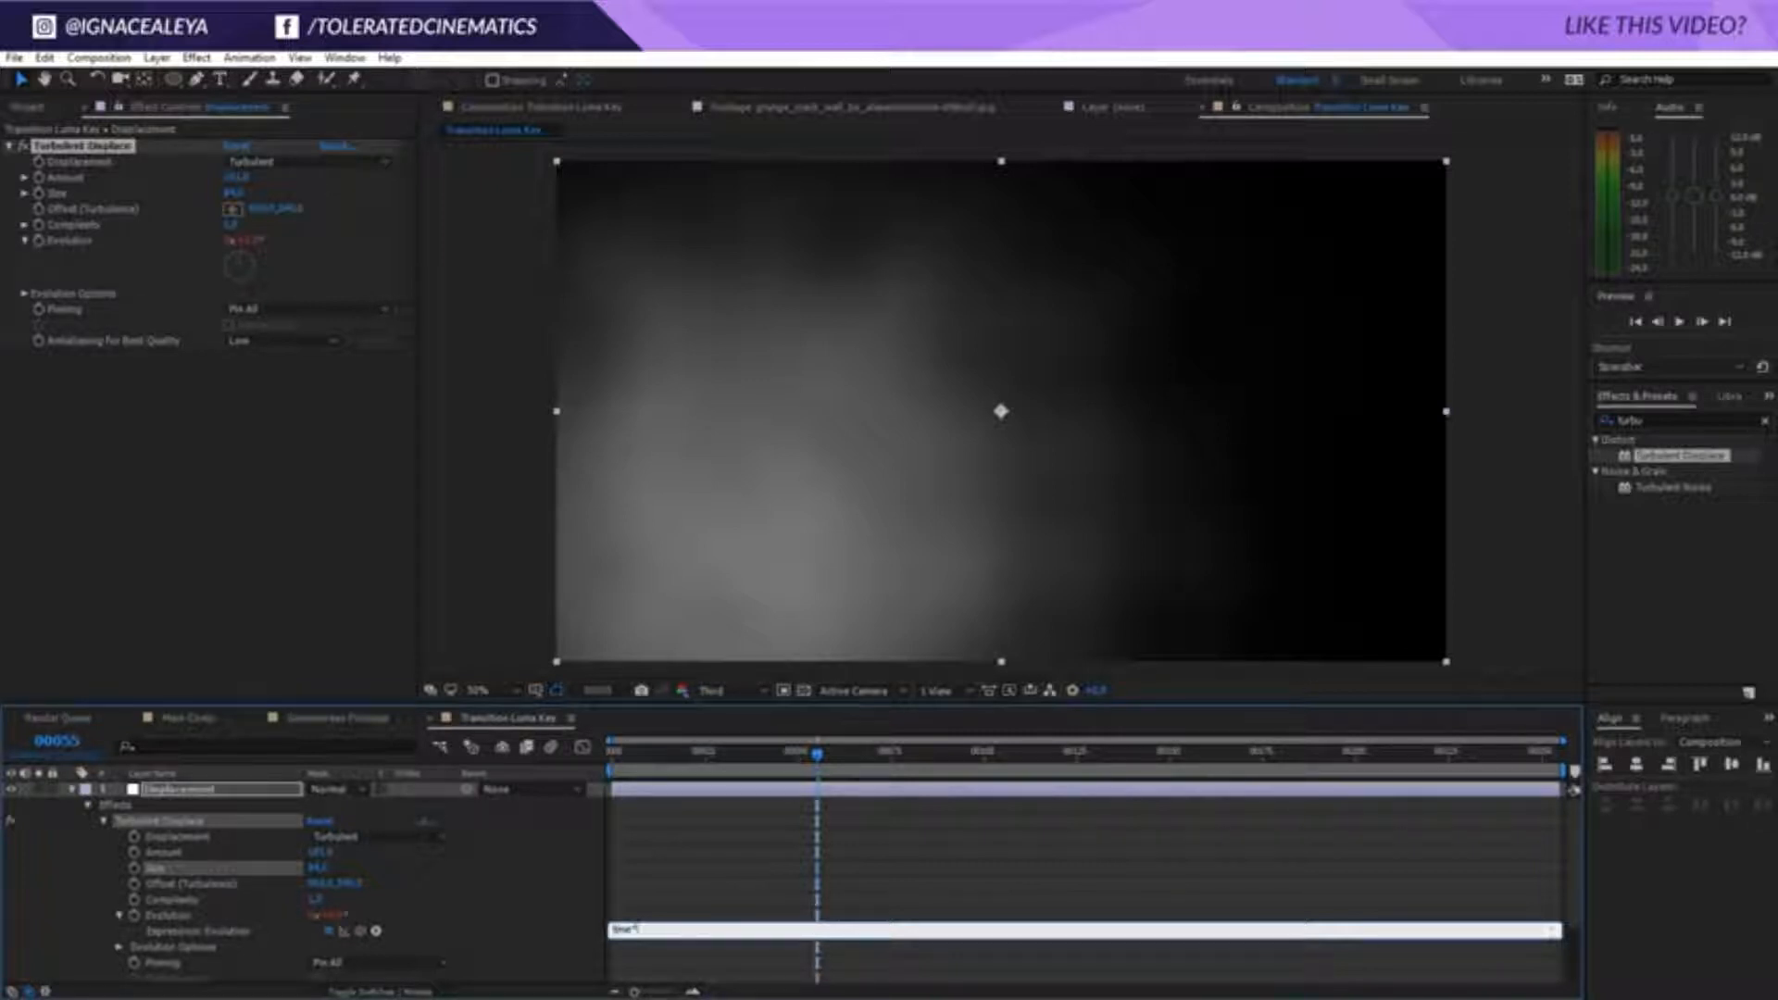
{"action": "type", "text": "100"}
{"action": "key", "text": "Return"}
{"action": "key", "text": "space"}
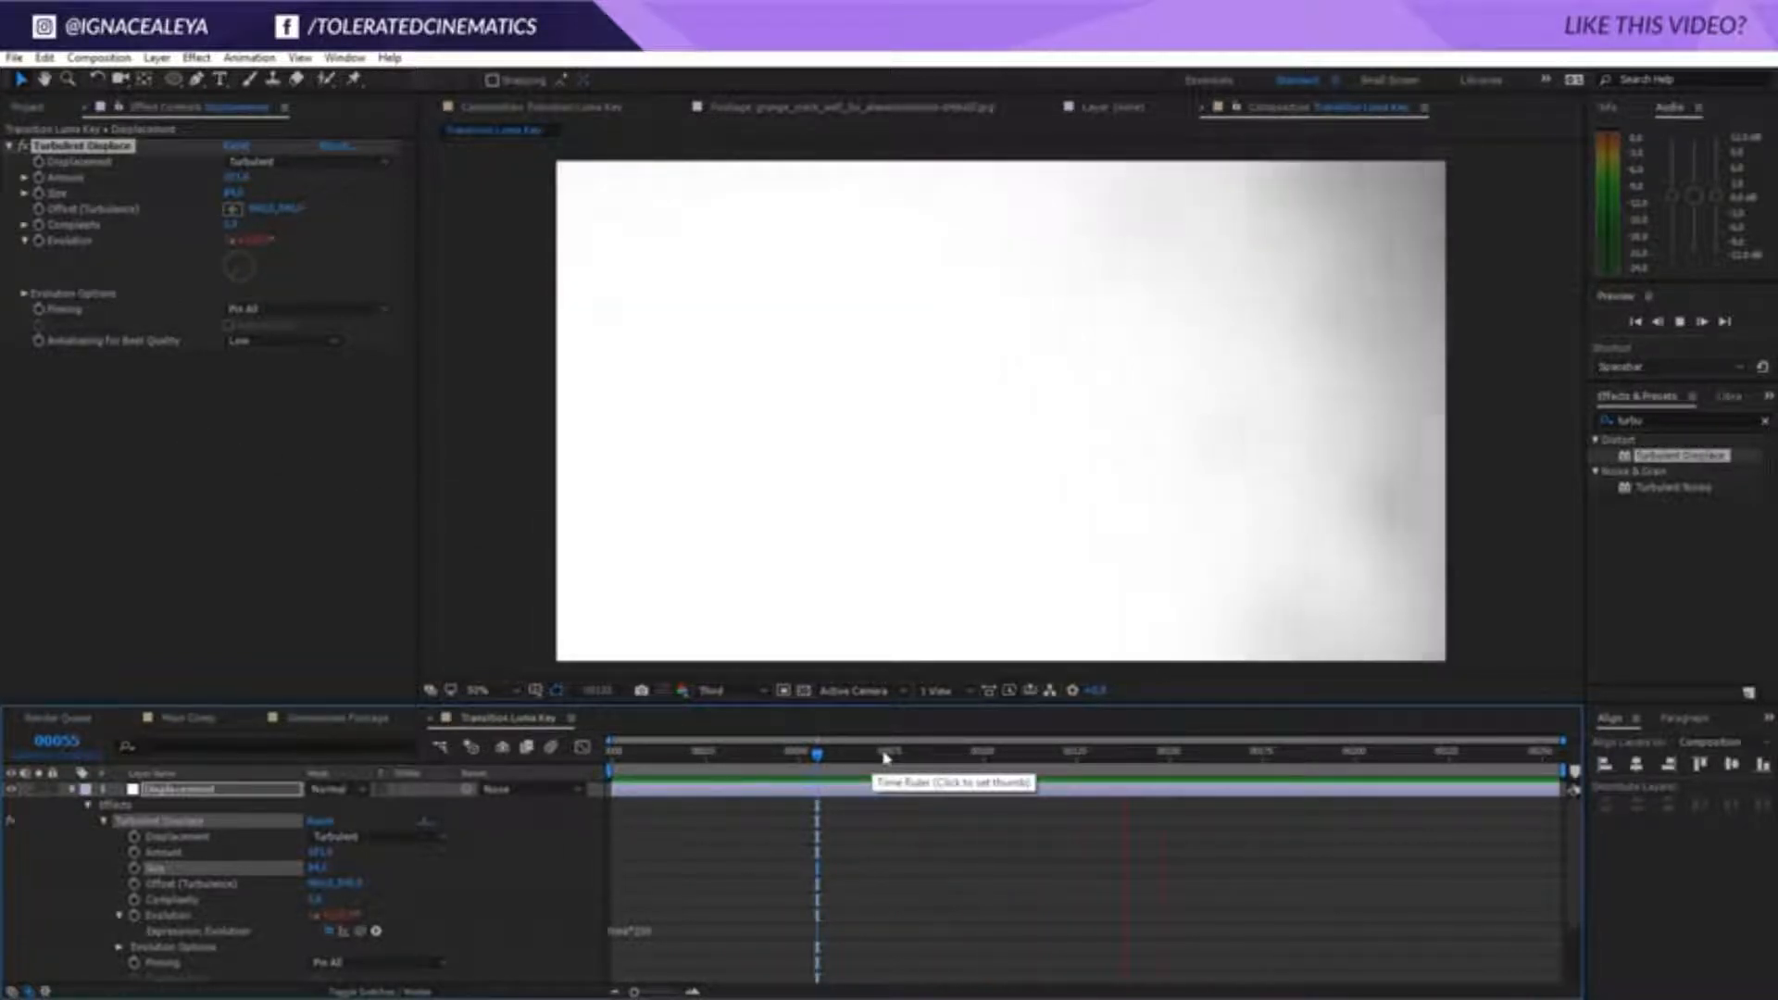
{"action": "left_click", "coordinate": [906, 752]}
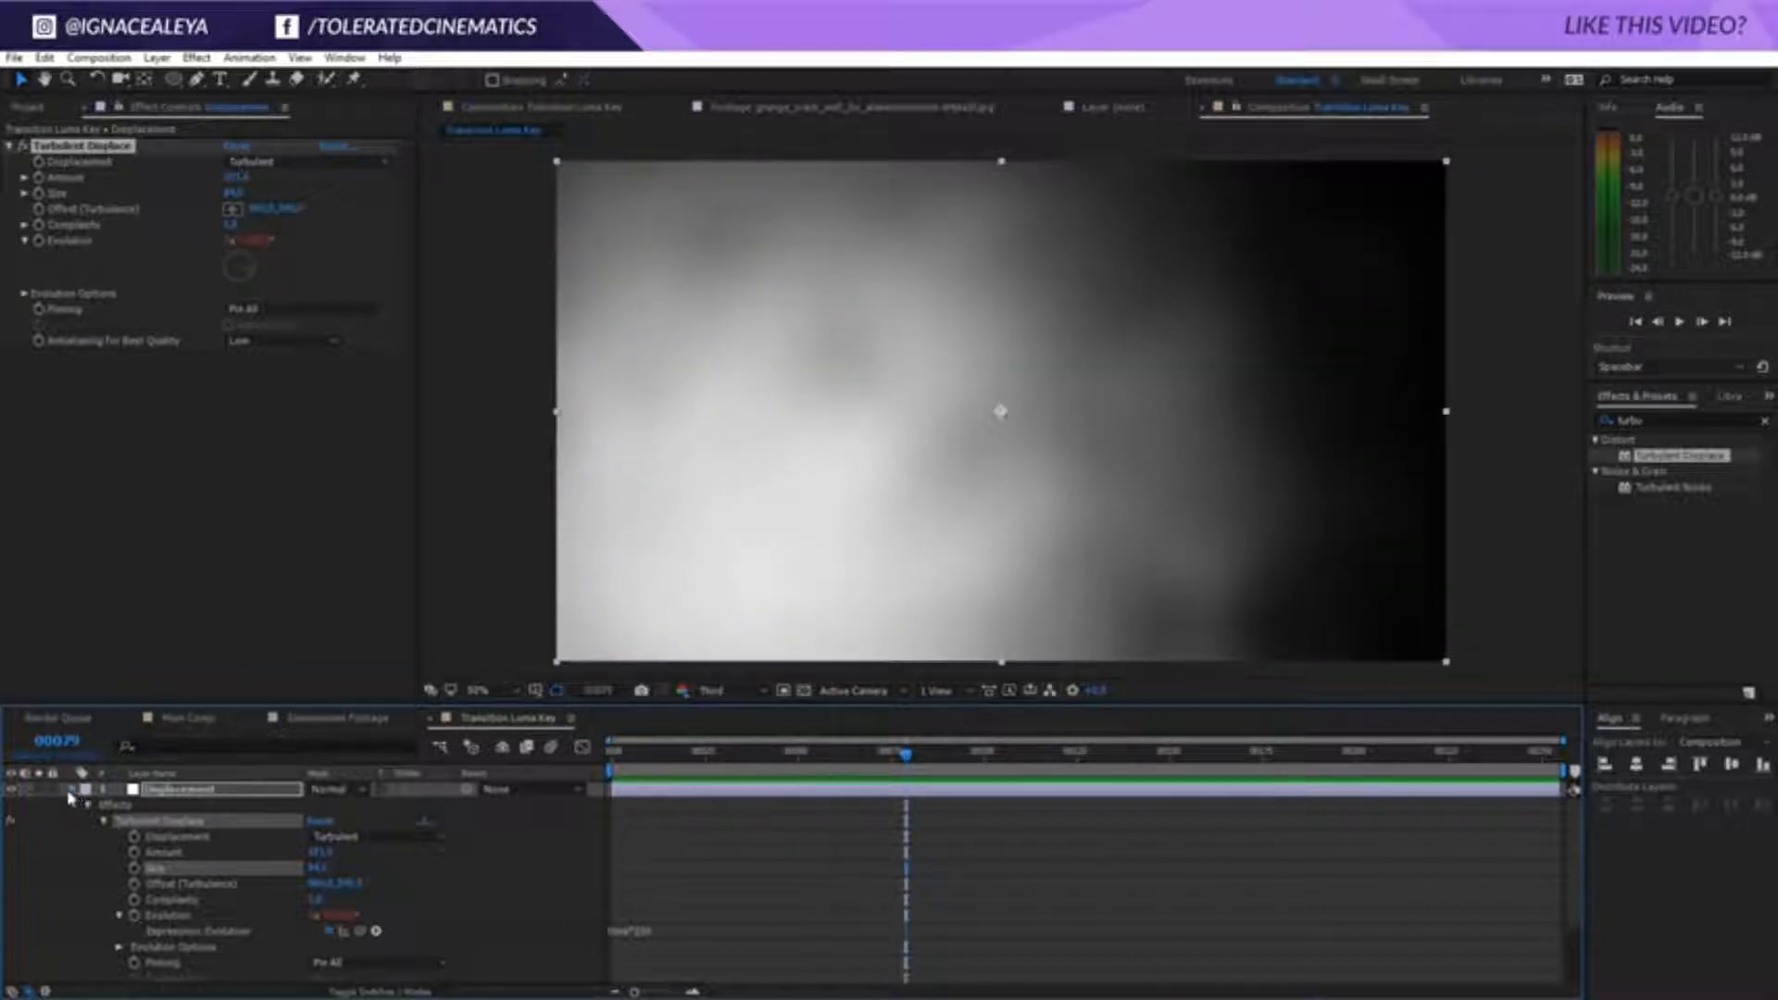
Pre-compose the Displacement layer and both solids into a composition named Luma Matte Transition
{"action": "left_click", "coordinate": [71, 789]}
{"action": "left_click_drag", "start_coordinate": [183, 868], "coordinate": [259, 788]}
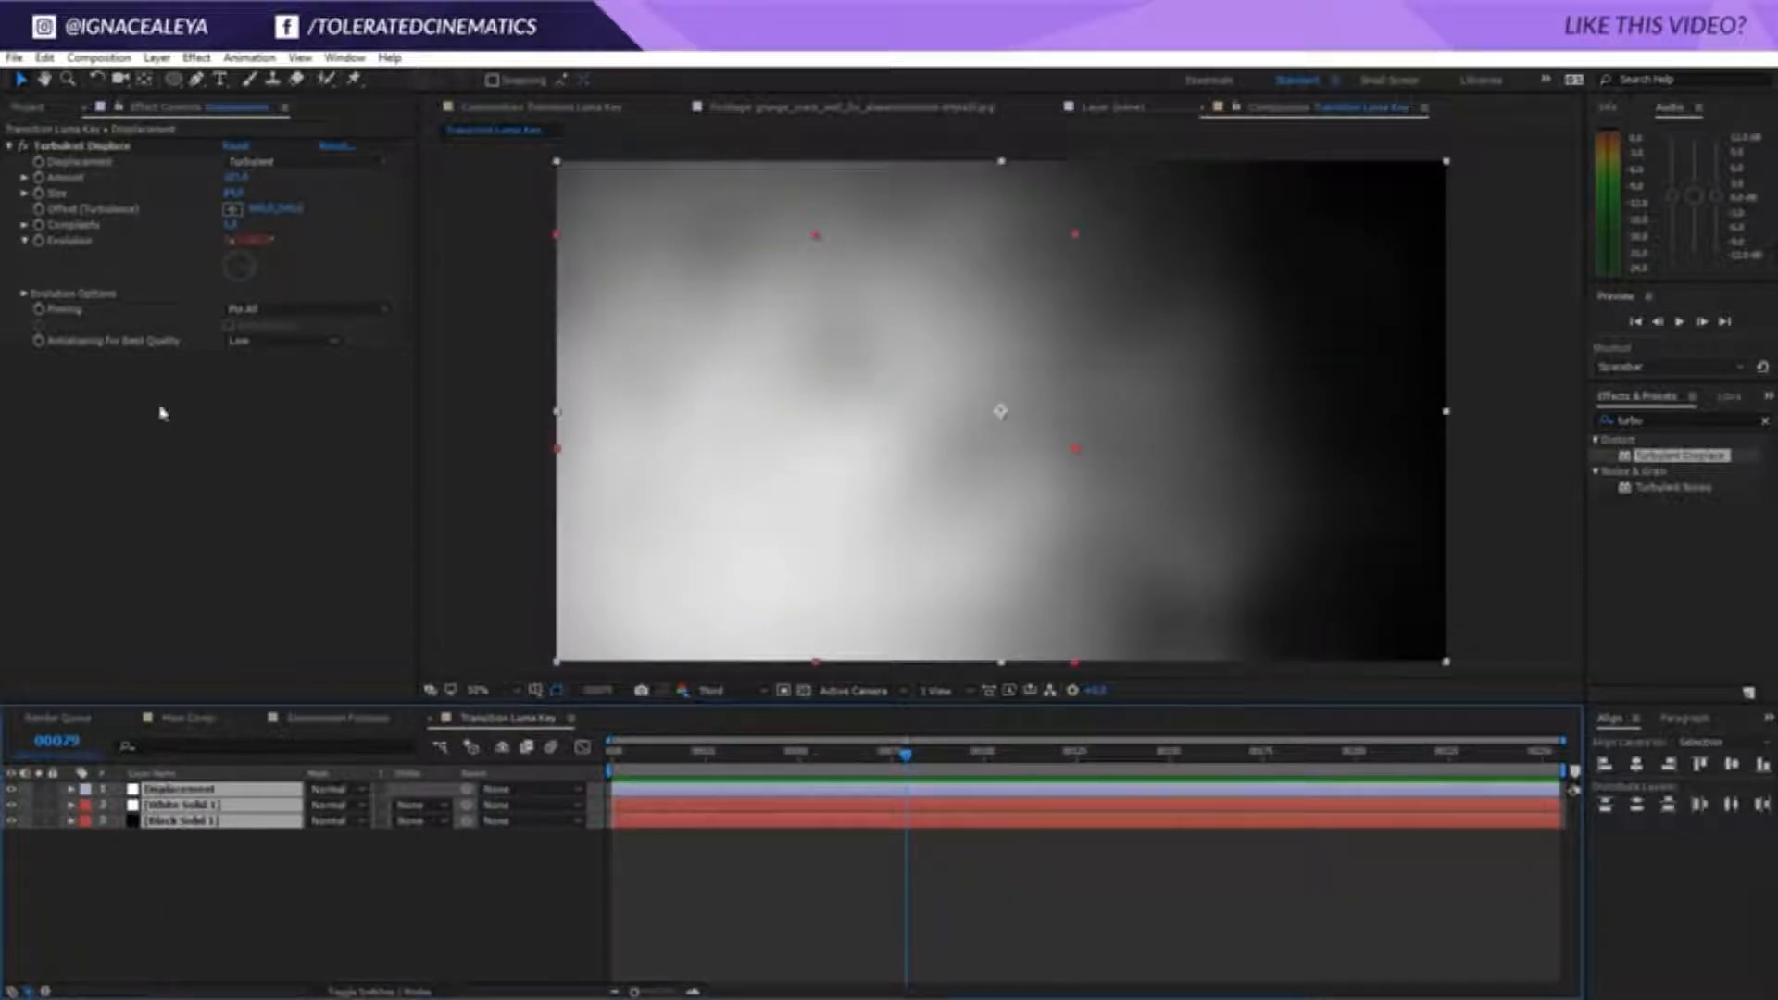
{"action": "left_click", "coordinate": [156, 57]}
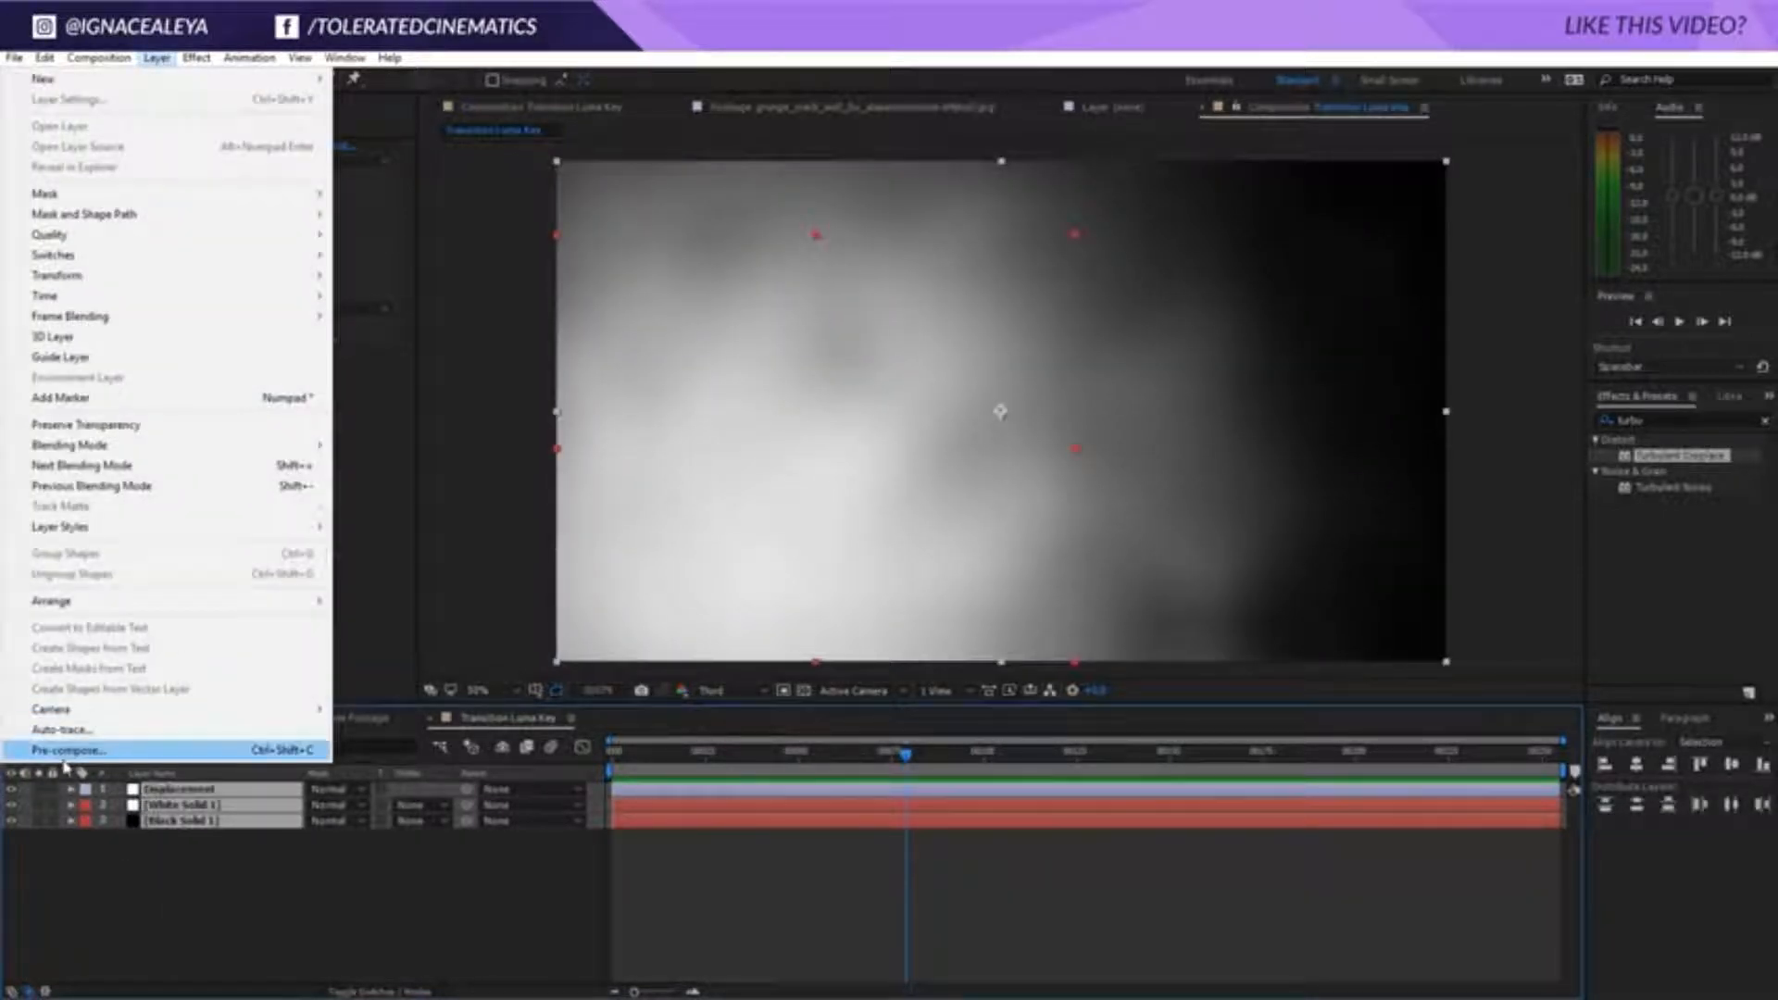
{"action": "left_click", "coordinate": [67, 749]}
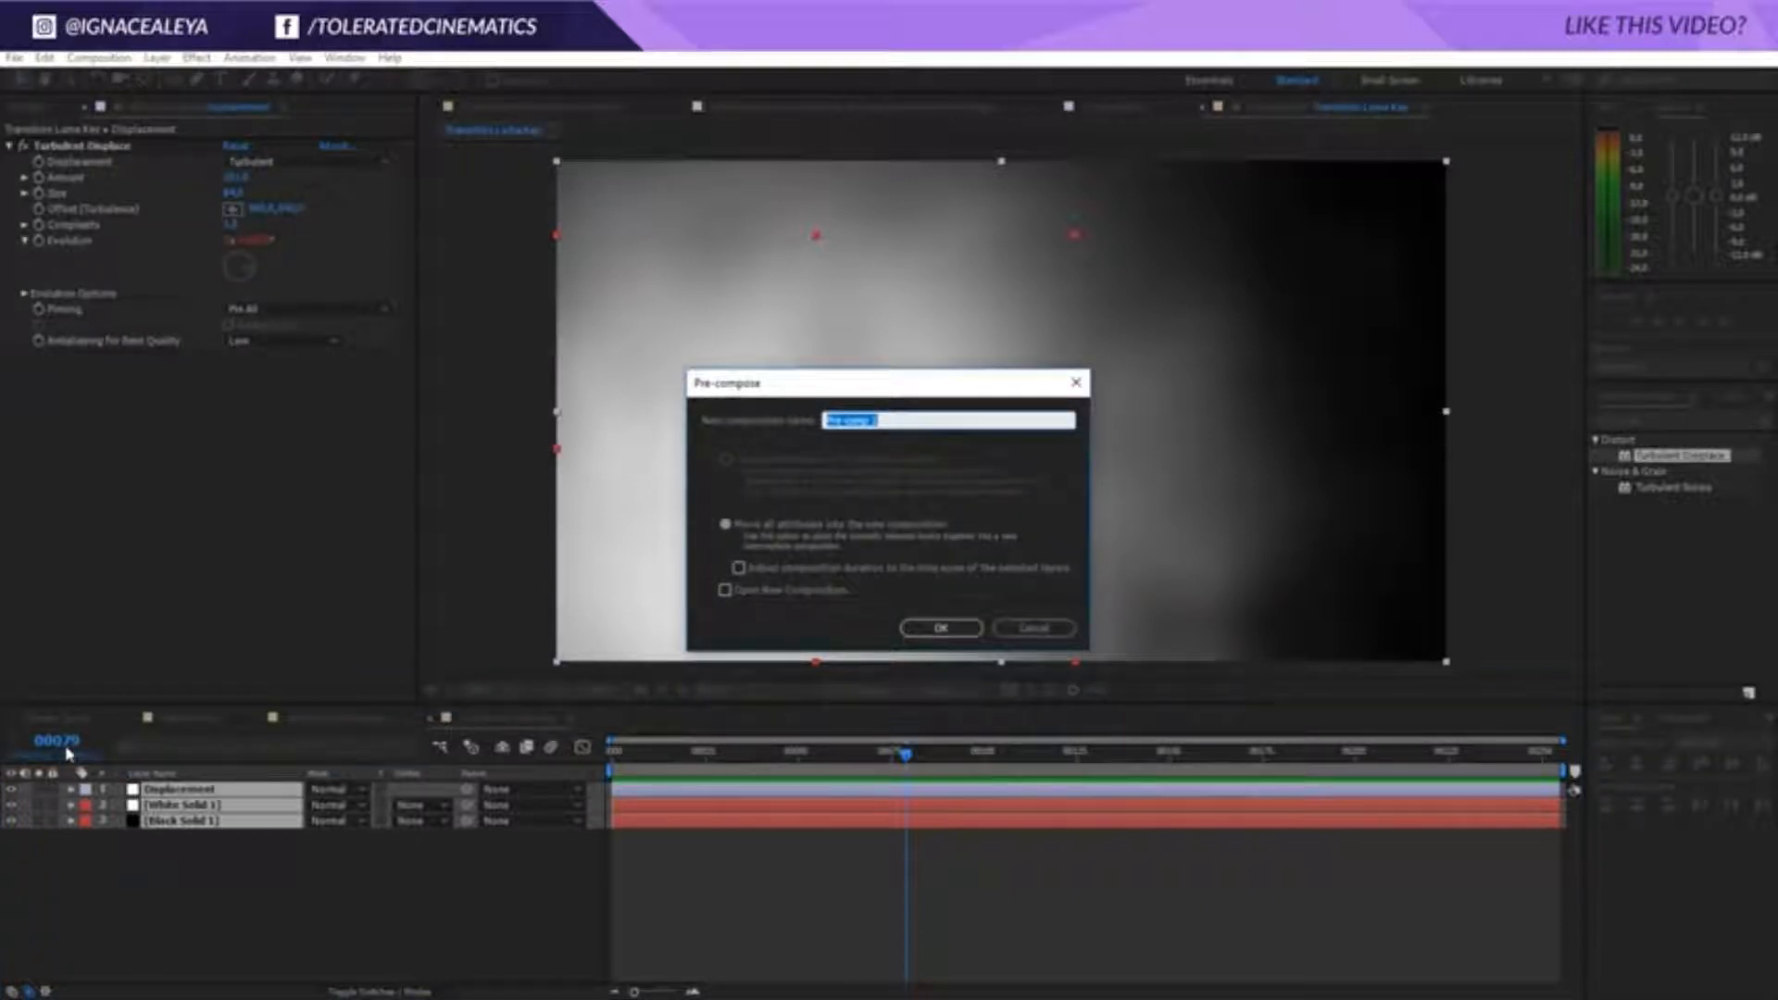
{"action": "type", "text": "Luma Matte Transition"}
{"action": "key", "text": "Return"}
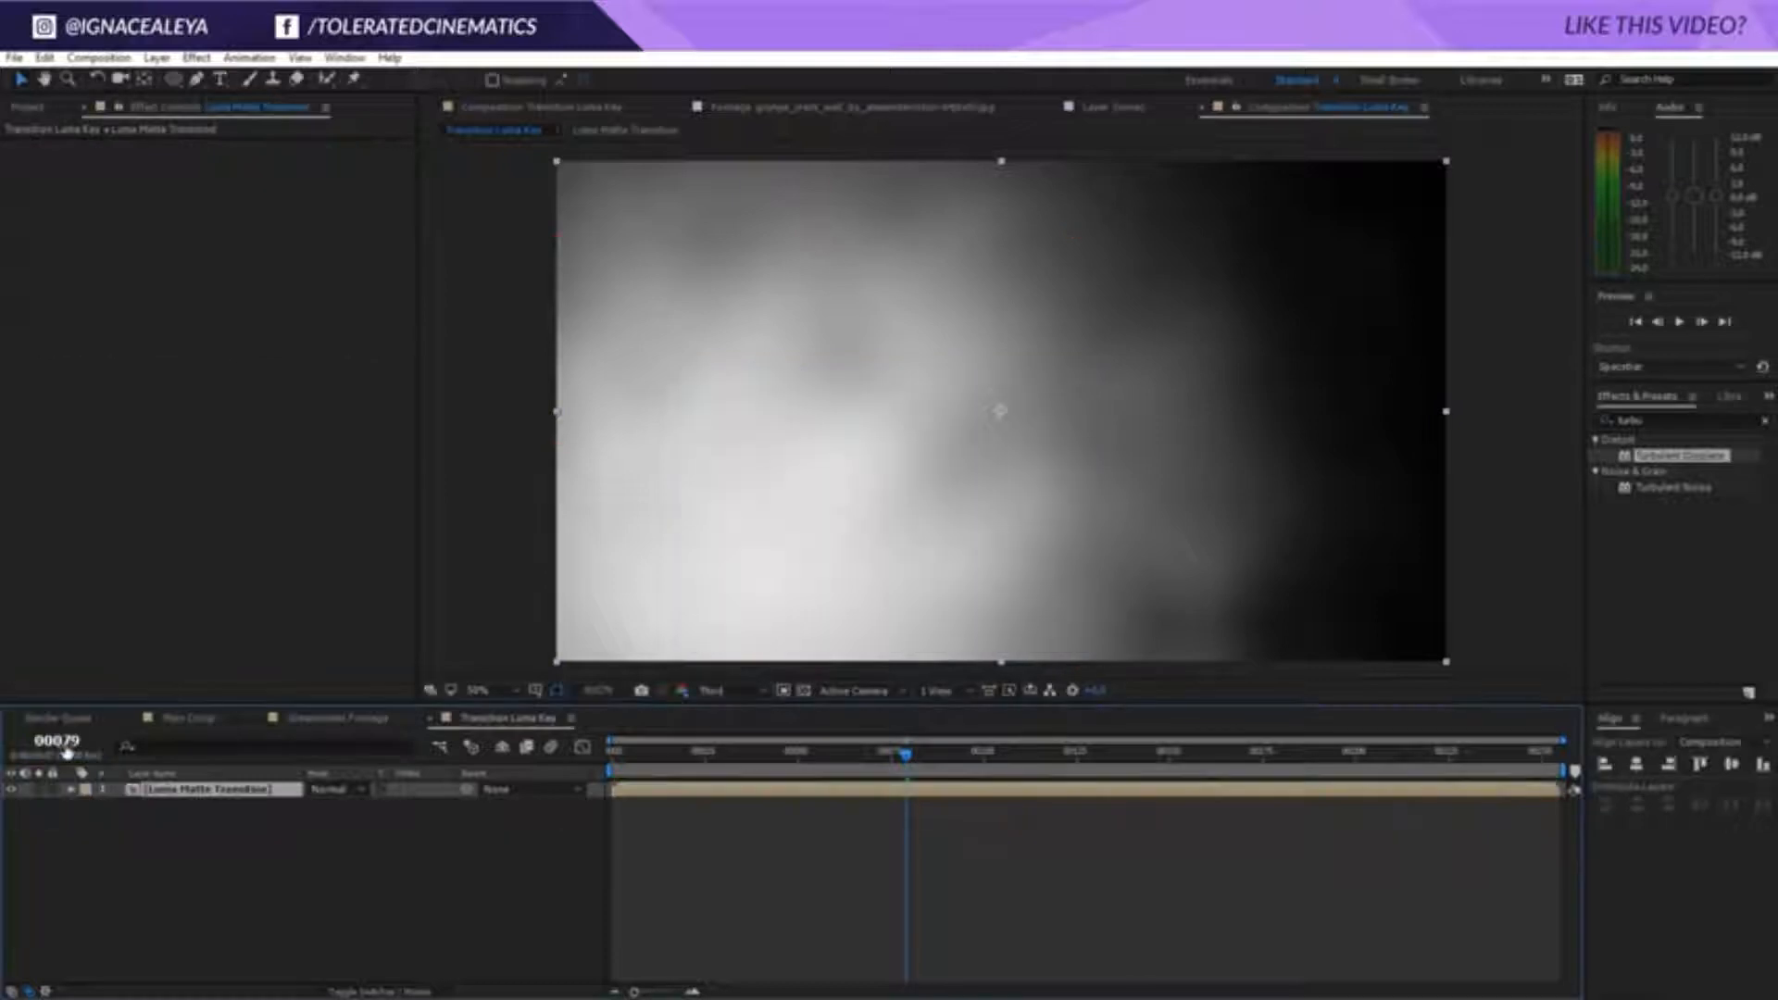
Place the grunge crack wall image below the Luma Matte Transition layer and apply a Tint effect to it
{"action": "left_click", "coordinate": [31, 109]}
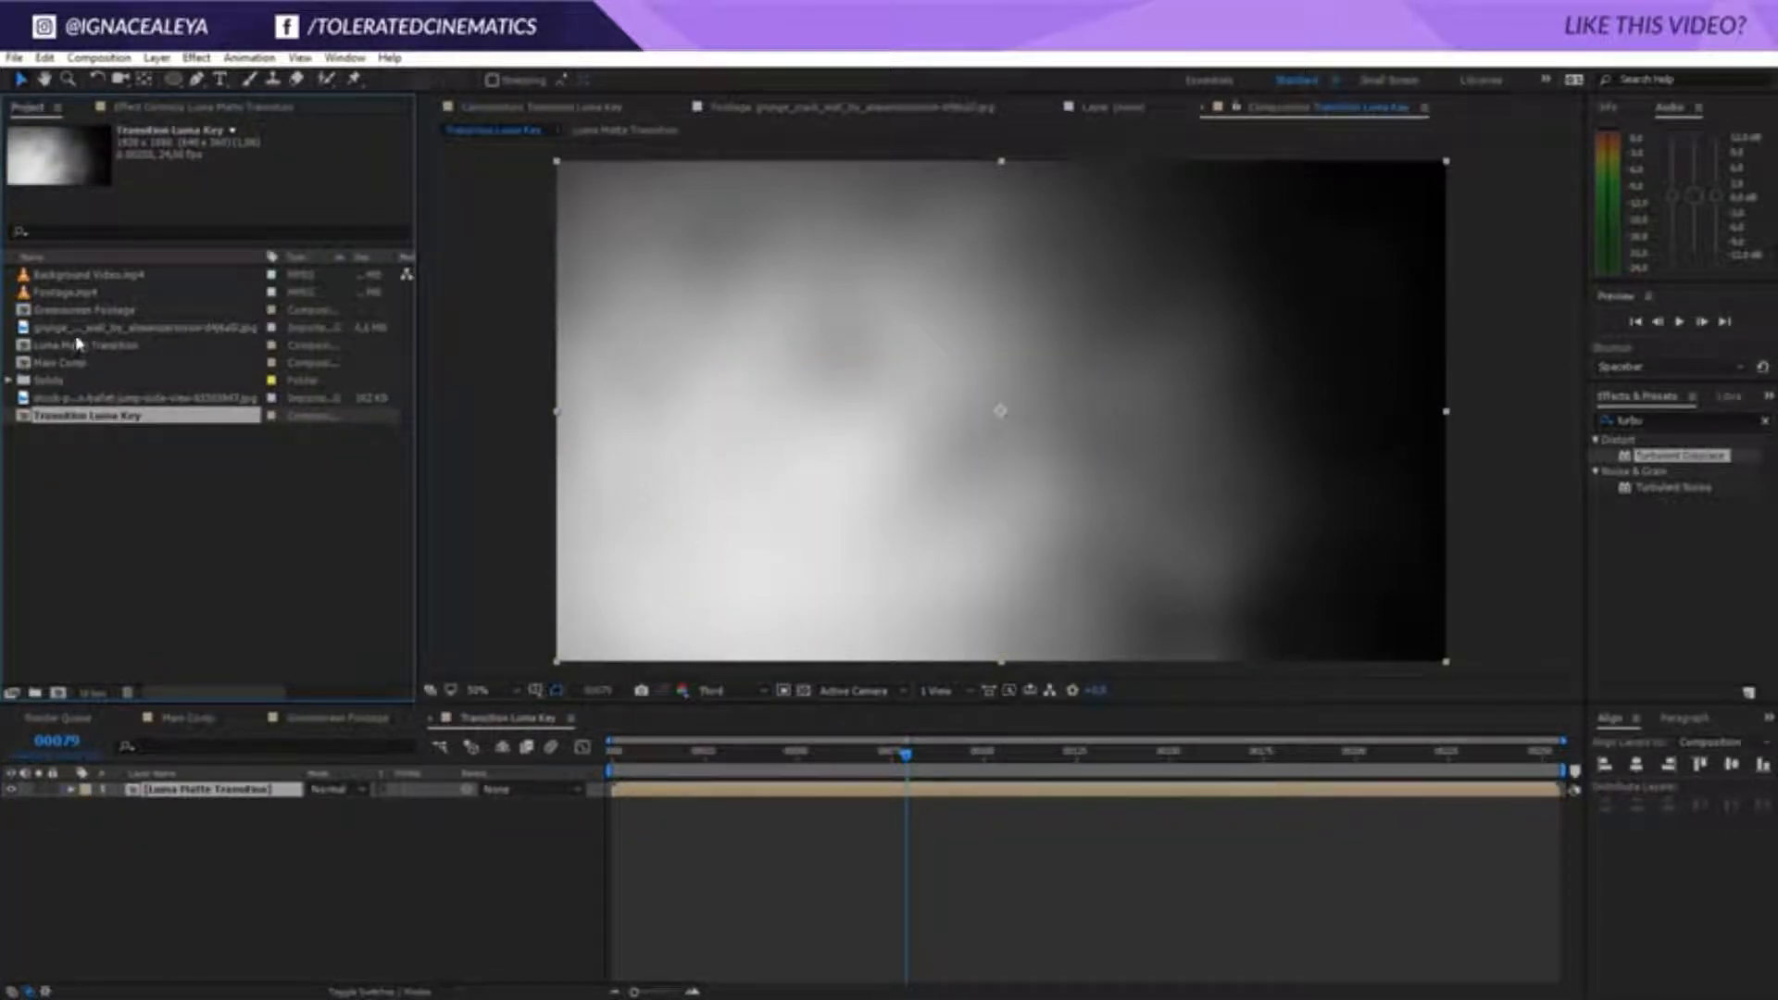
{"action": "left_click_drag", "start_coordinate": [79, 328], "coordinate": [172, 821]}
{"action": "left_click", "coordinate": [178, 789]}
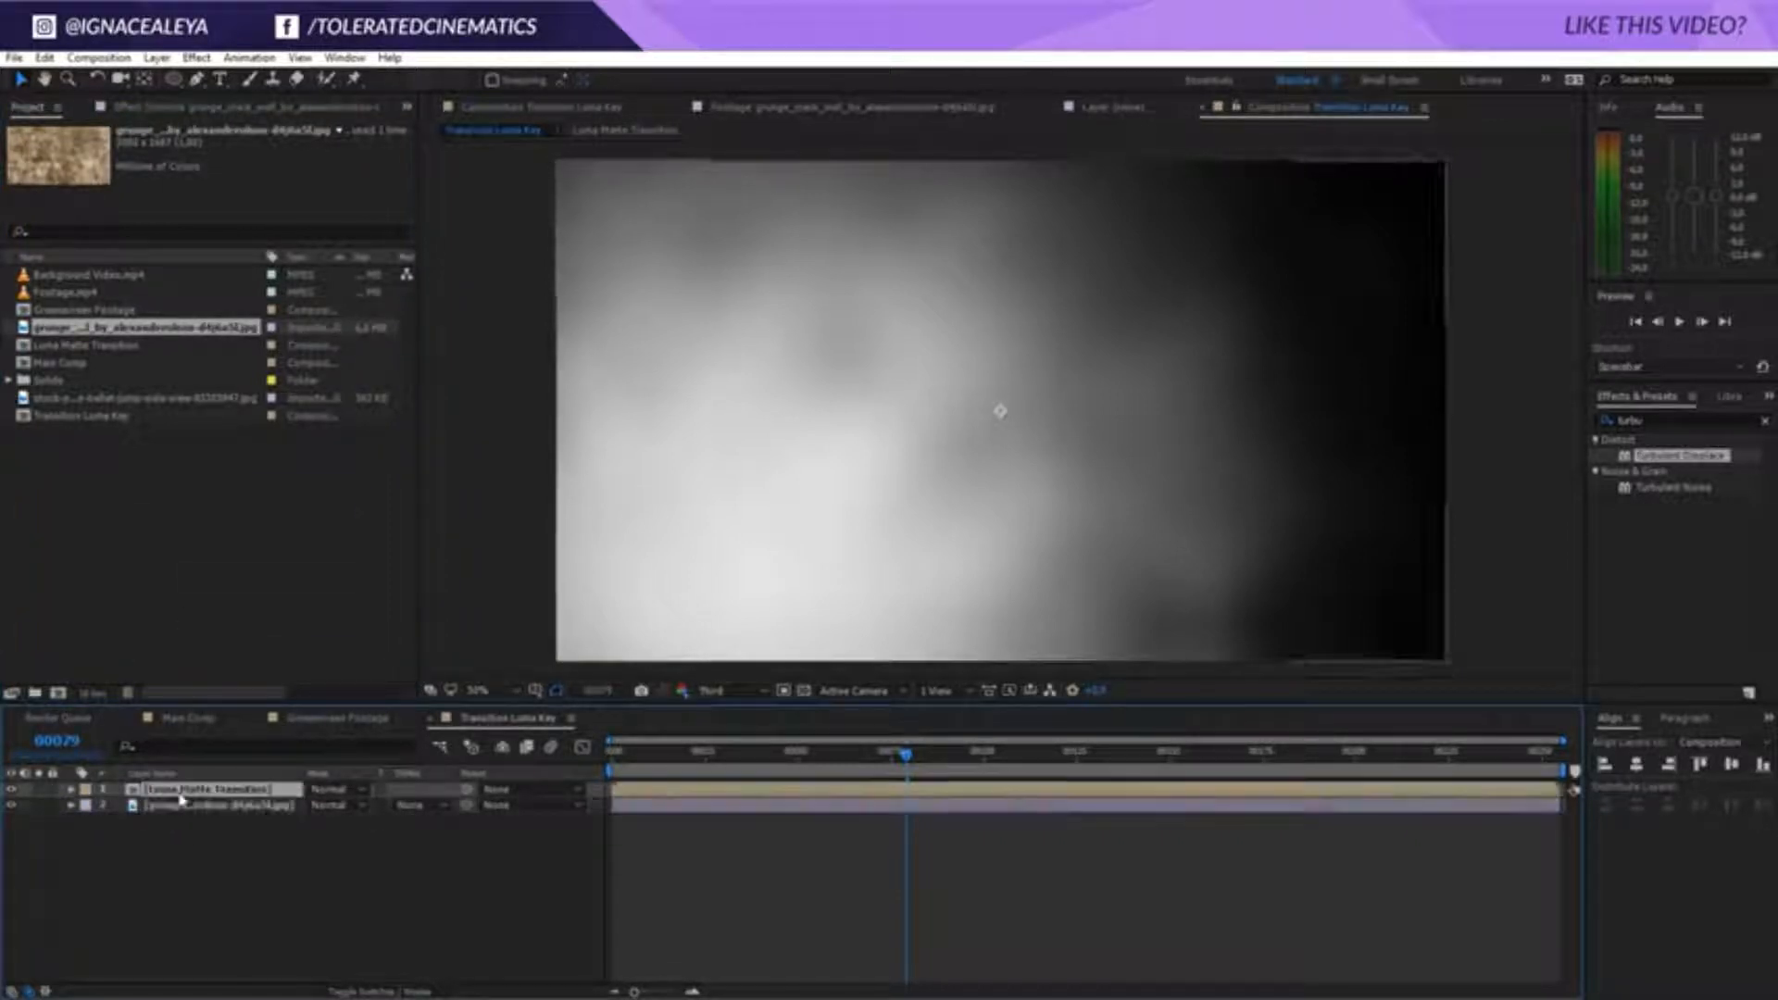
{"action": "left_click", "coordinate": [182, 805]}
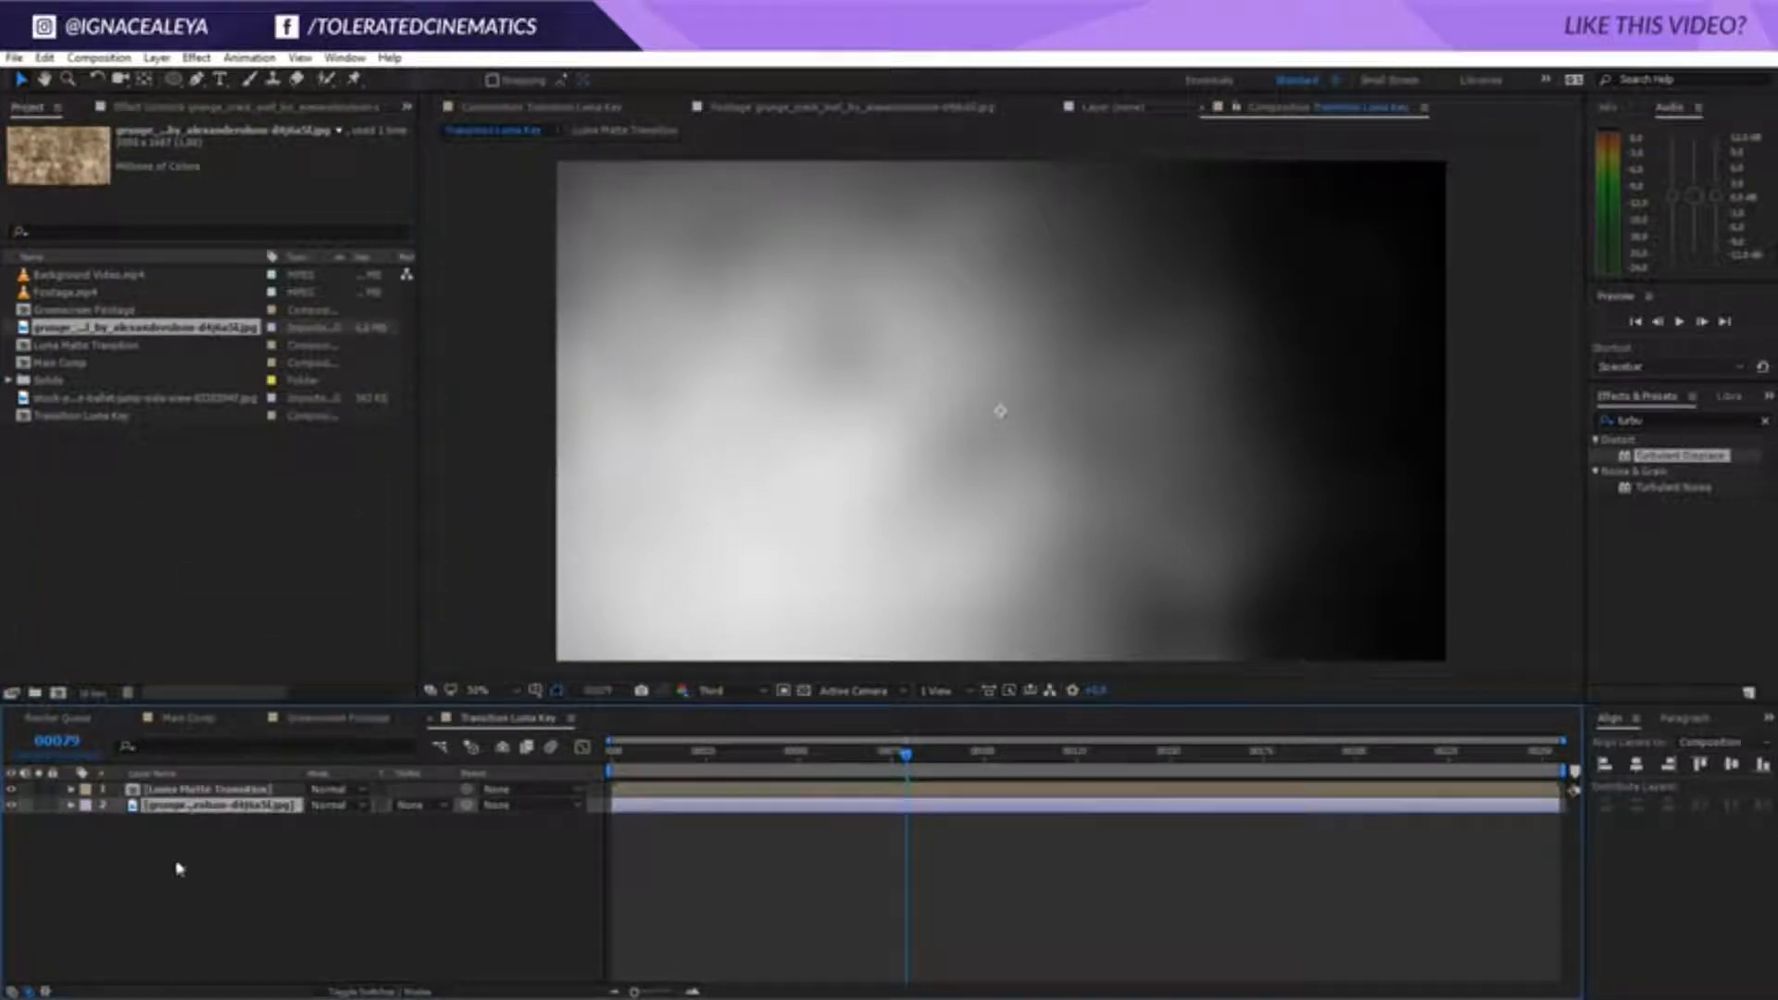
{"action": "left_click", "coordinate": [197, 59]}
{"action": "mouse_move", "coordinate": [126, 248]}
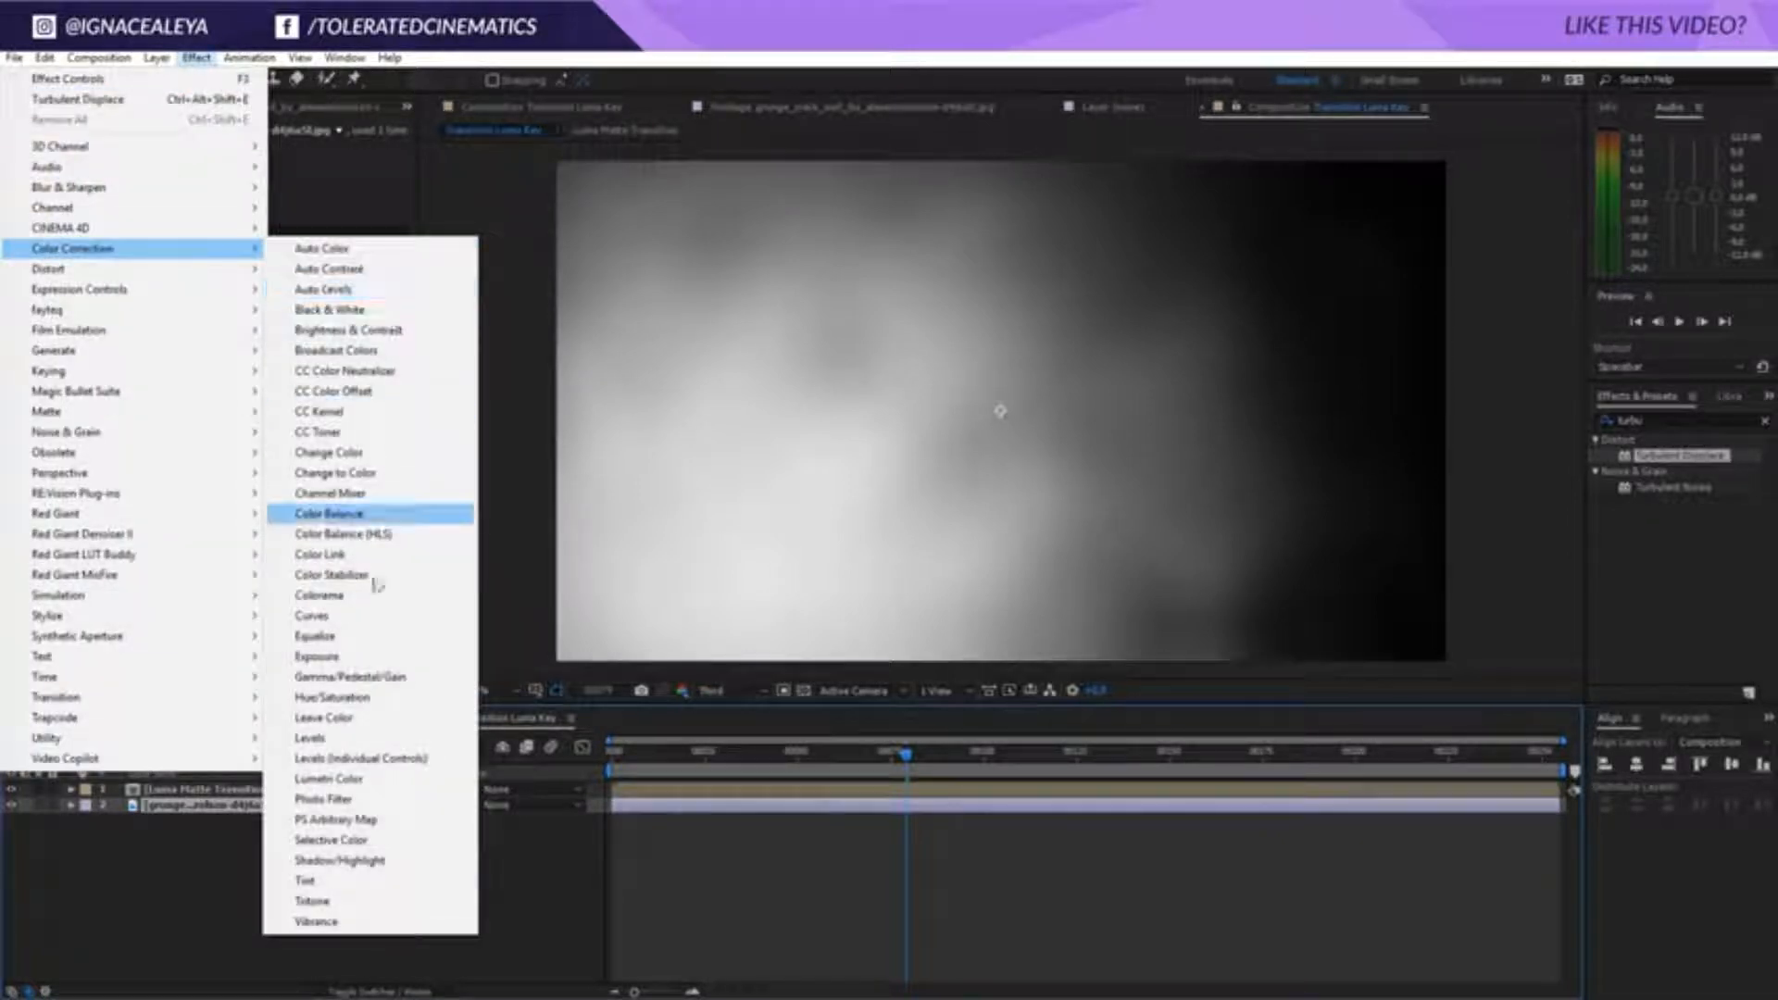
{"action": "left_click", "coordinate": [364, 901]}
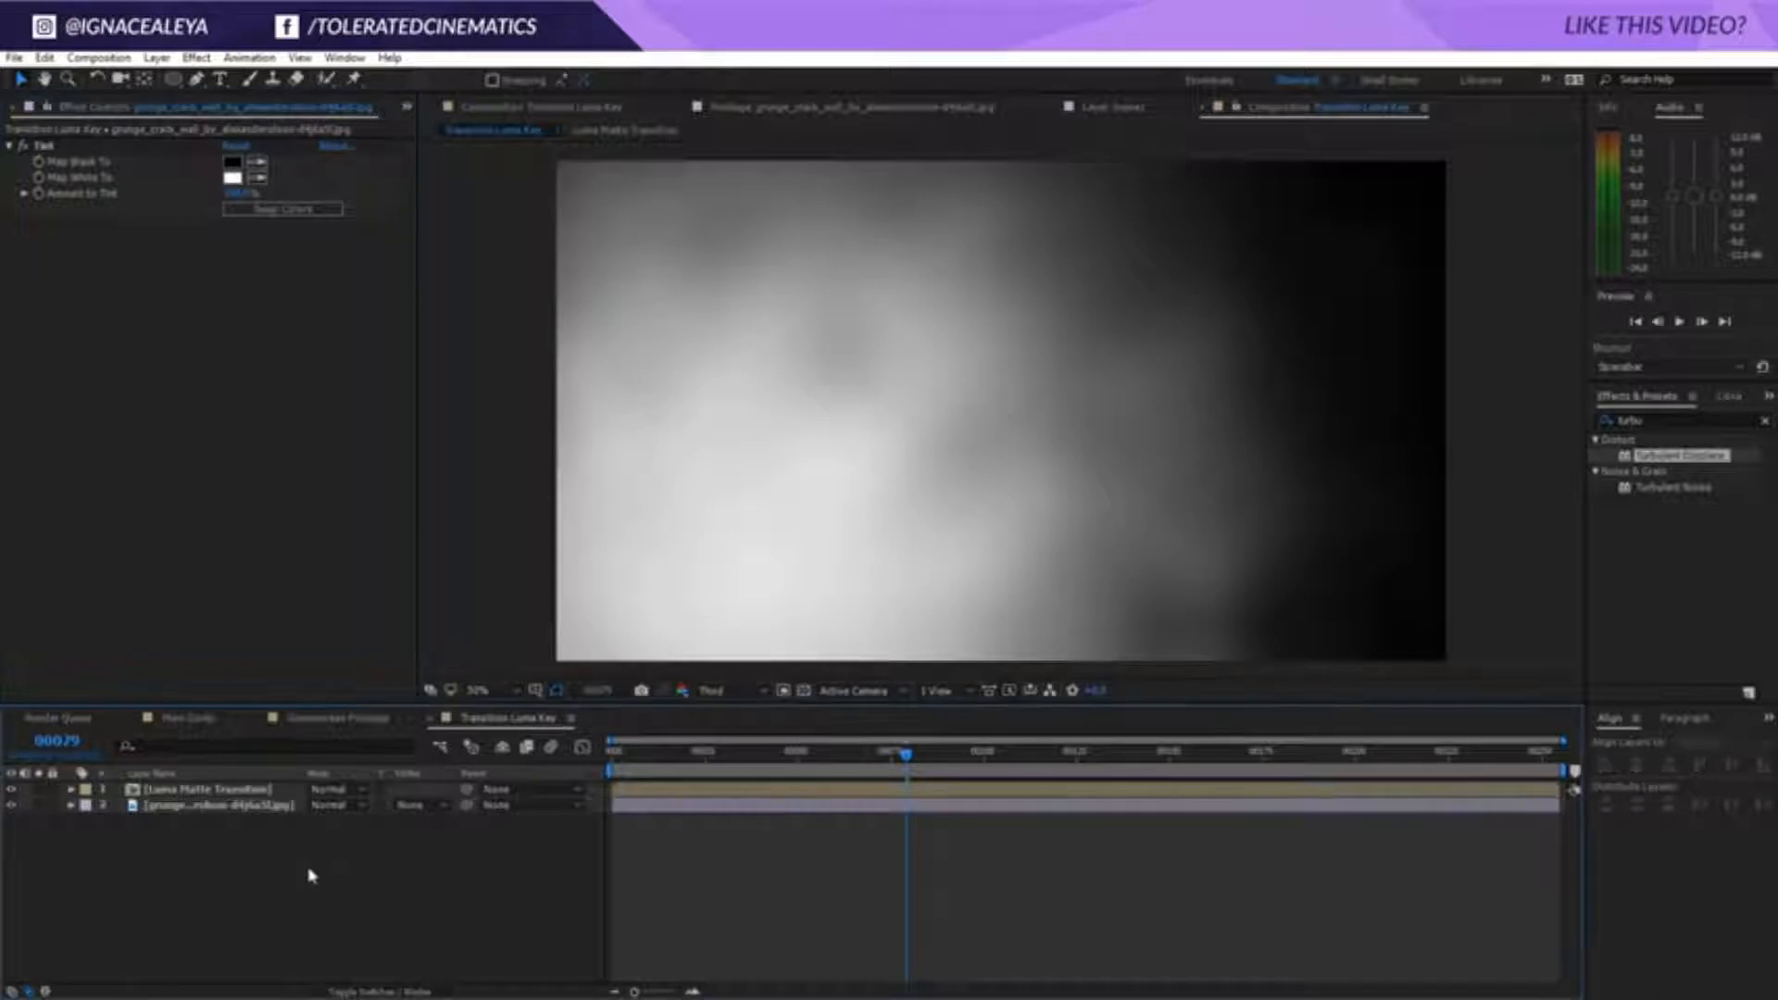
Try Lighter Color, settle on Linear Light as the Luma Matte Transition layer's blending mode, and scrub to frame 106
{"action": "left_click", "coordinate": [213, 789]}
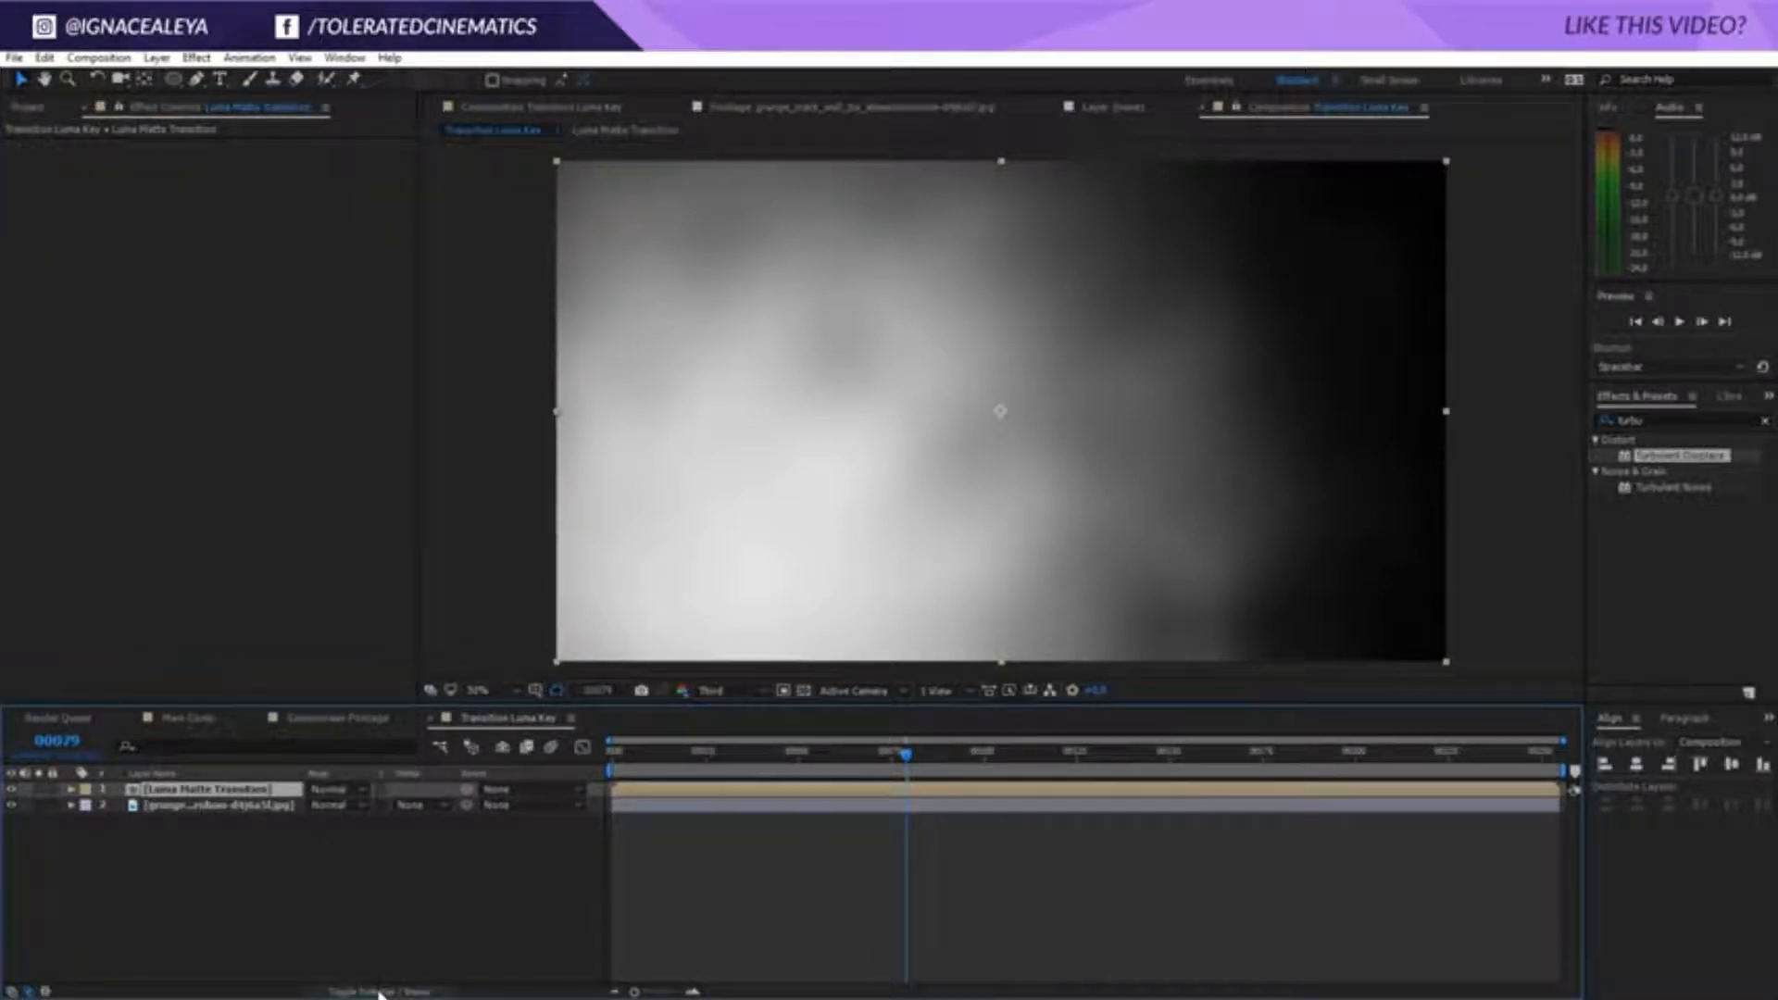
{"action": "left_click", "coordinate": [335, 789]}
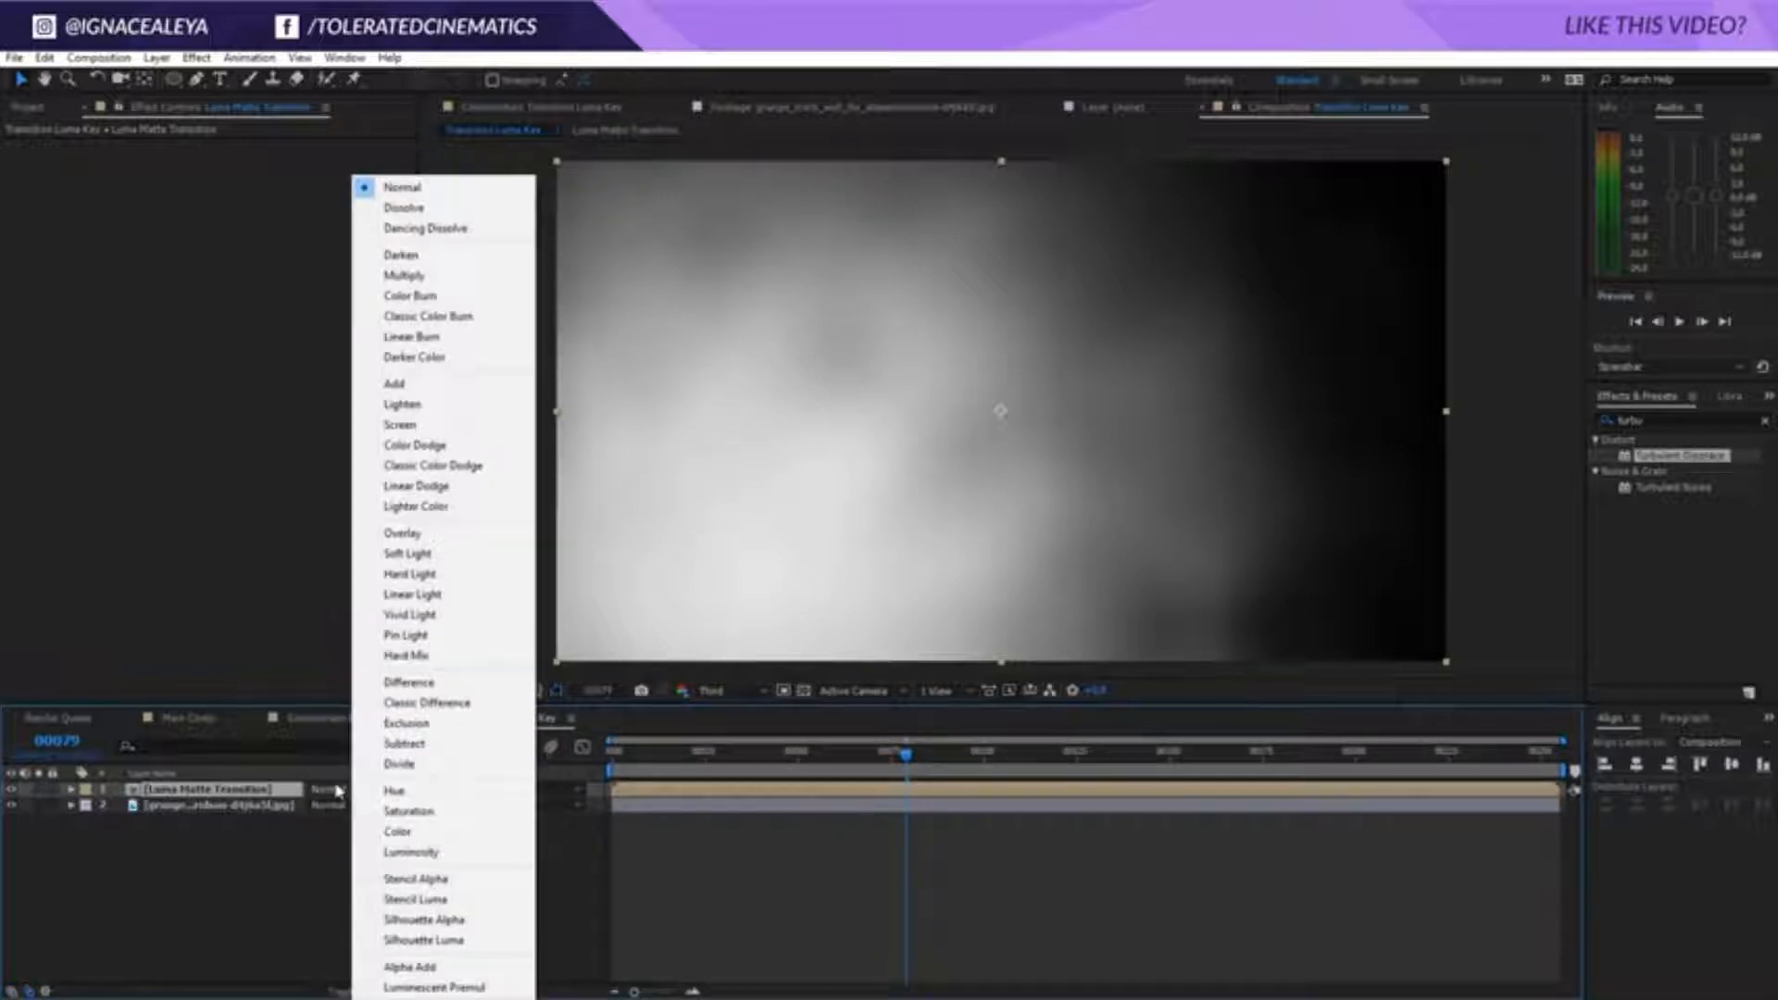
{"action": "left_click", "coordinate": [453, 507]}
{"action": "left_click", "coordinate": [335, 794]}
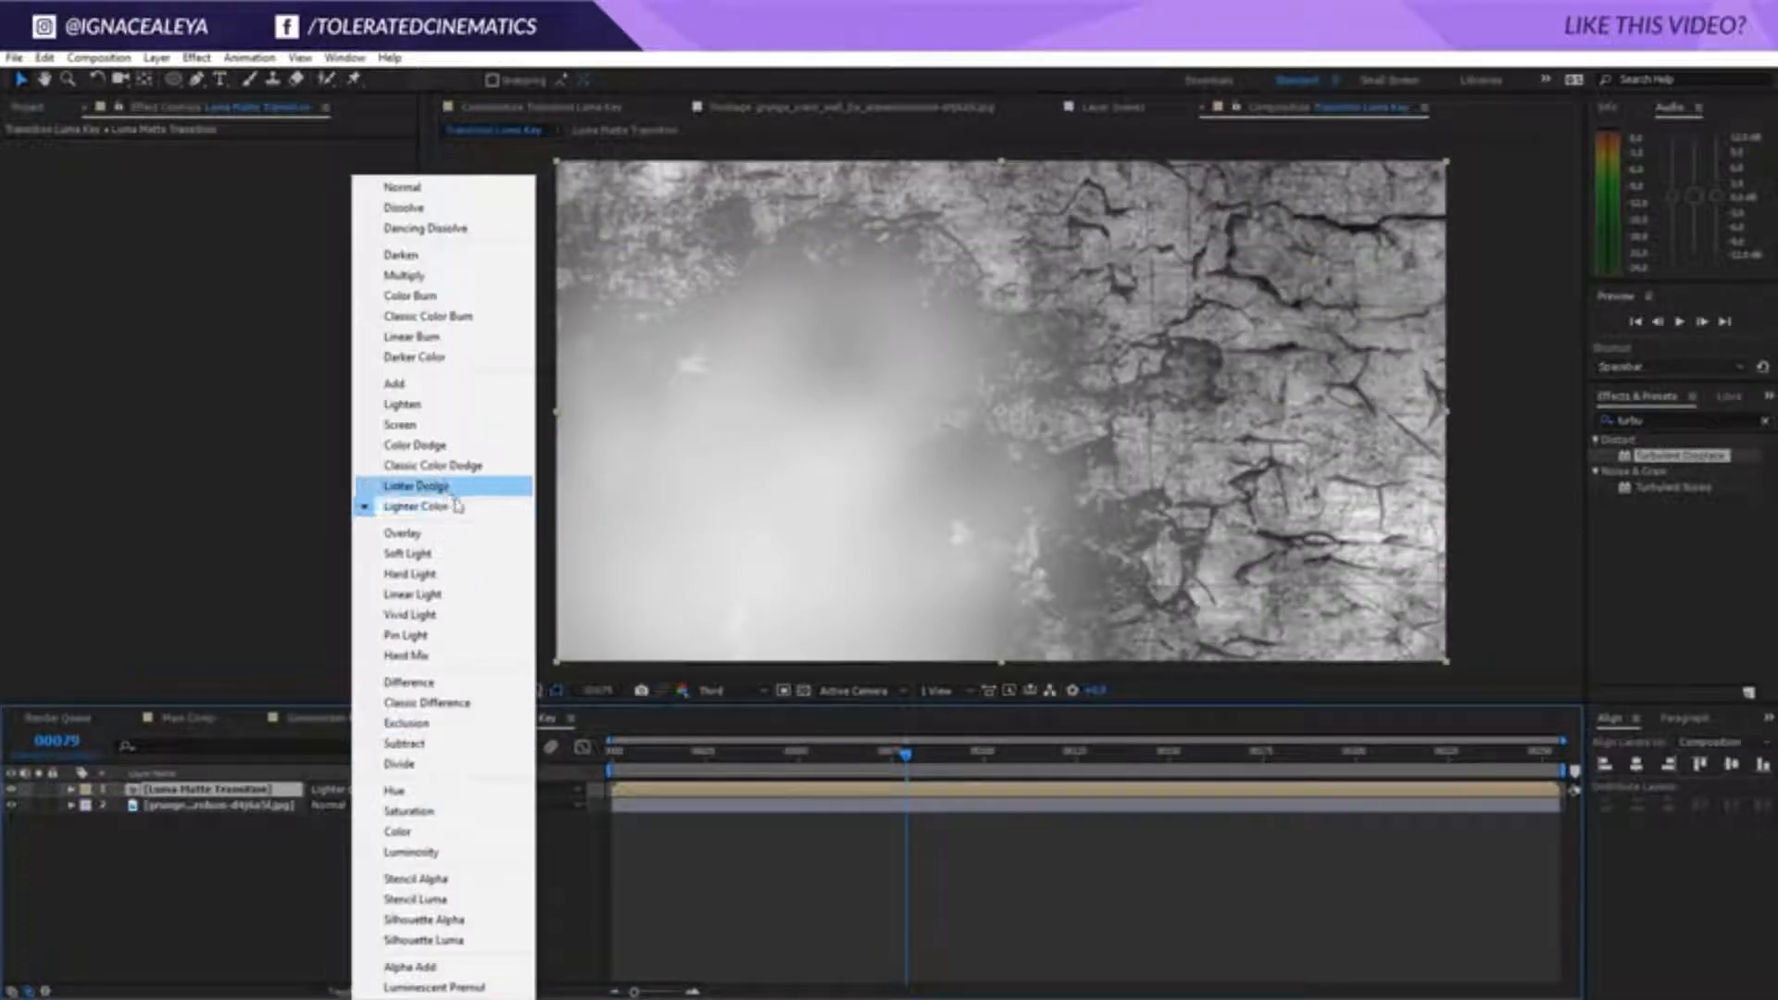
{"action": "left_click", "coordinate": [442, 597]}
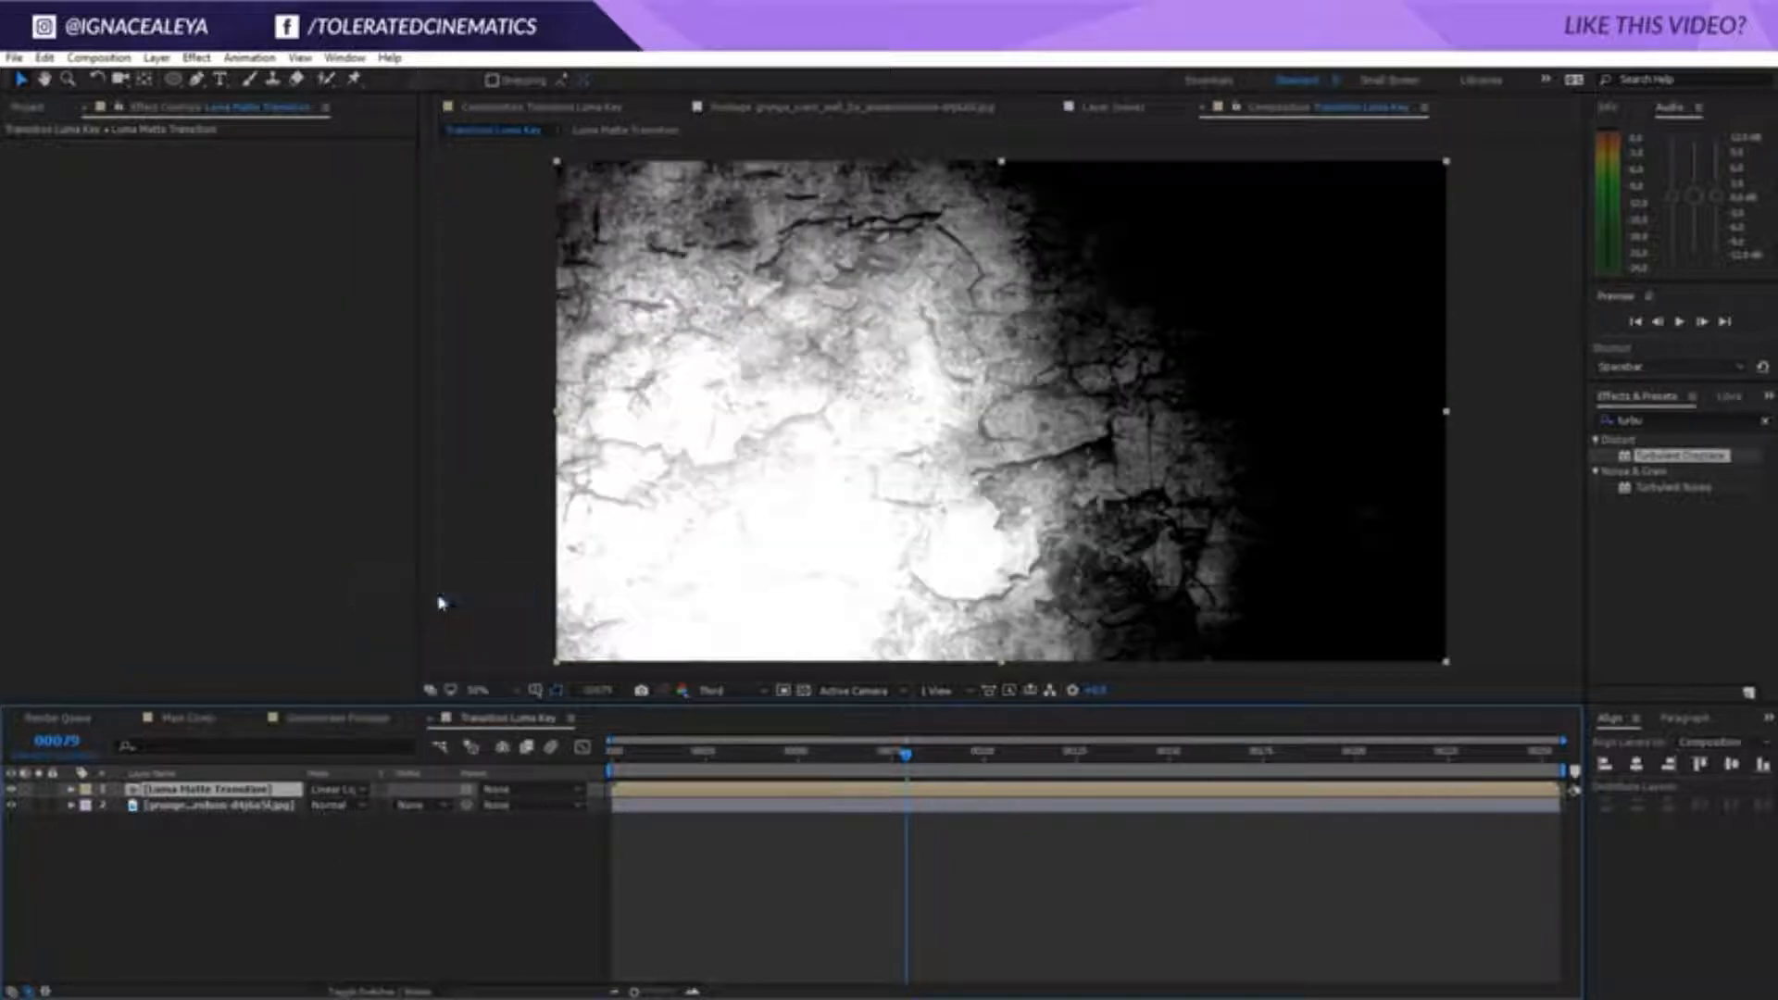
{"action": "left_click", "coordinate": [405, 905]}
{"action": "left_click_drag", "start_coordinate": [907, 752], "coordinate": [1004, 842]}
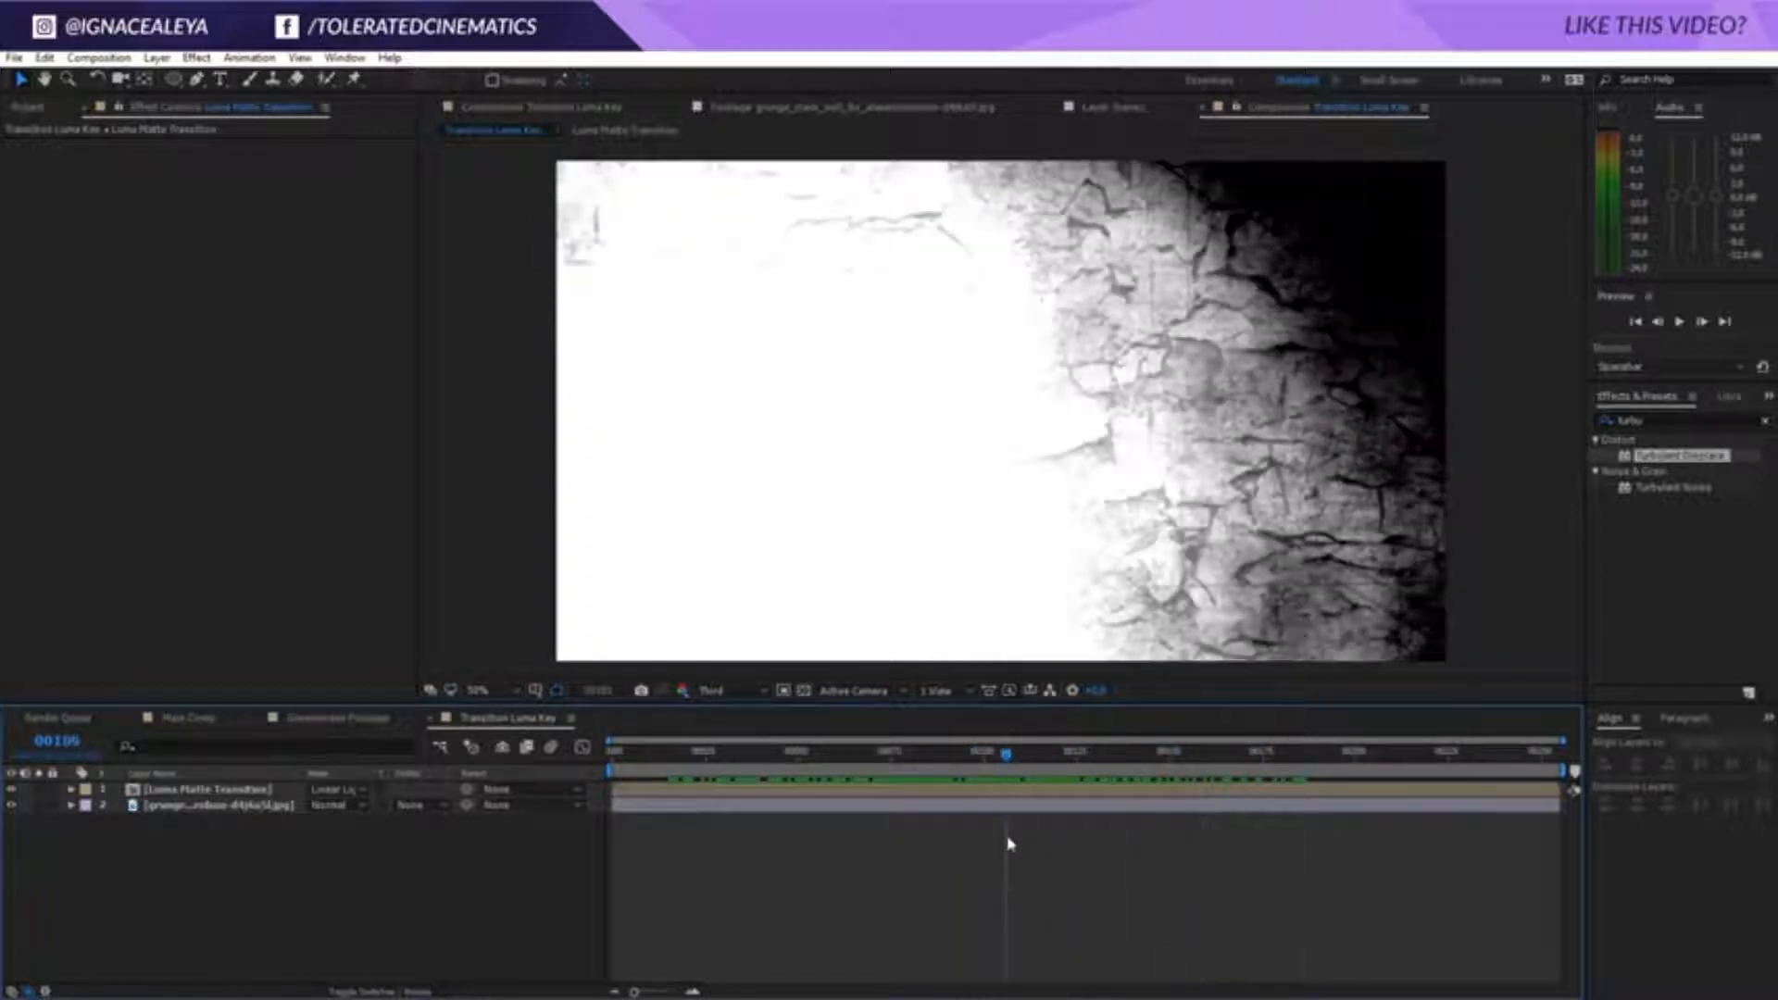
{"action": "left_click", "coordinate": [246, 805]}
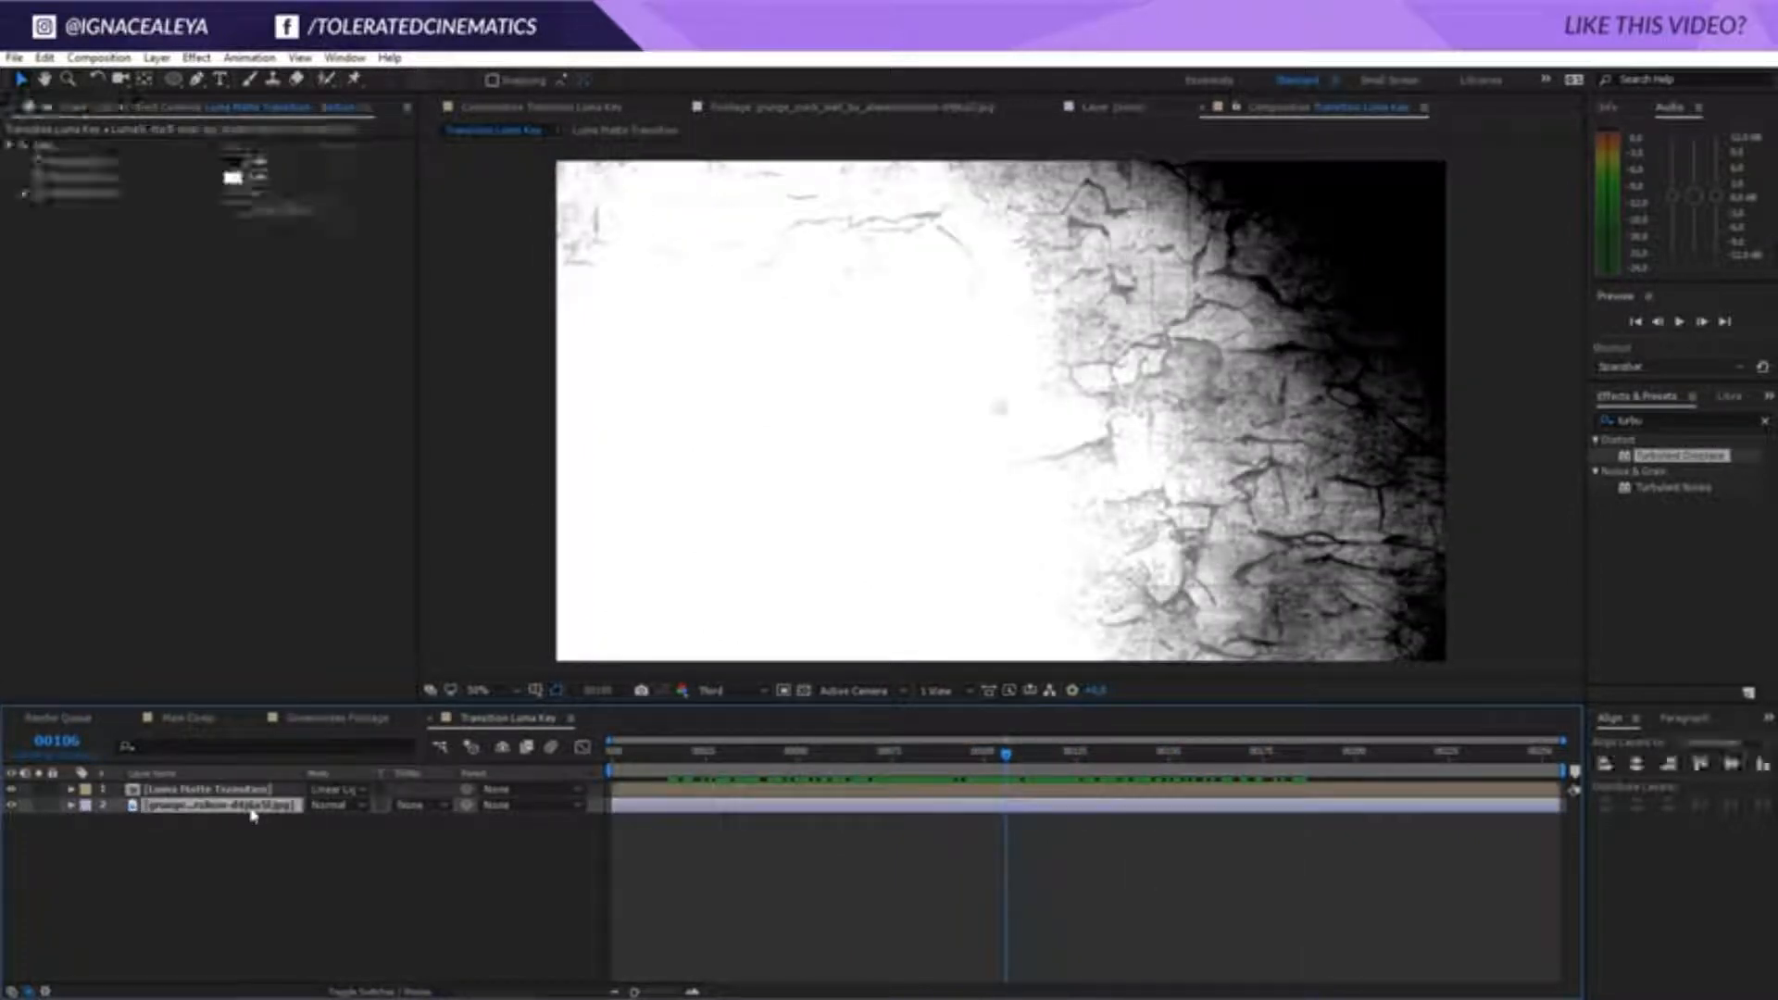
{"action": "left_click", "coordinate": [197, 58]}
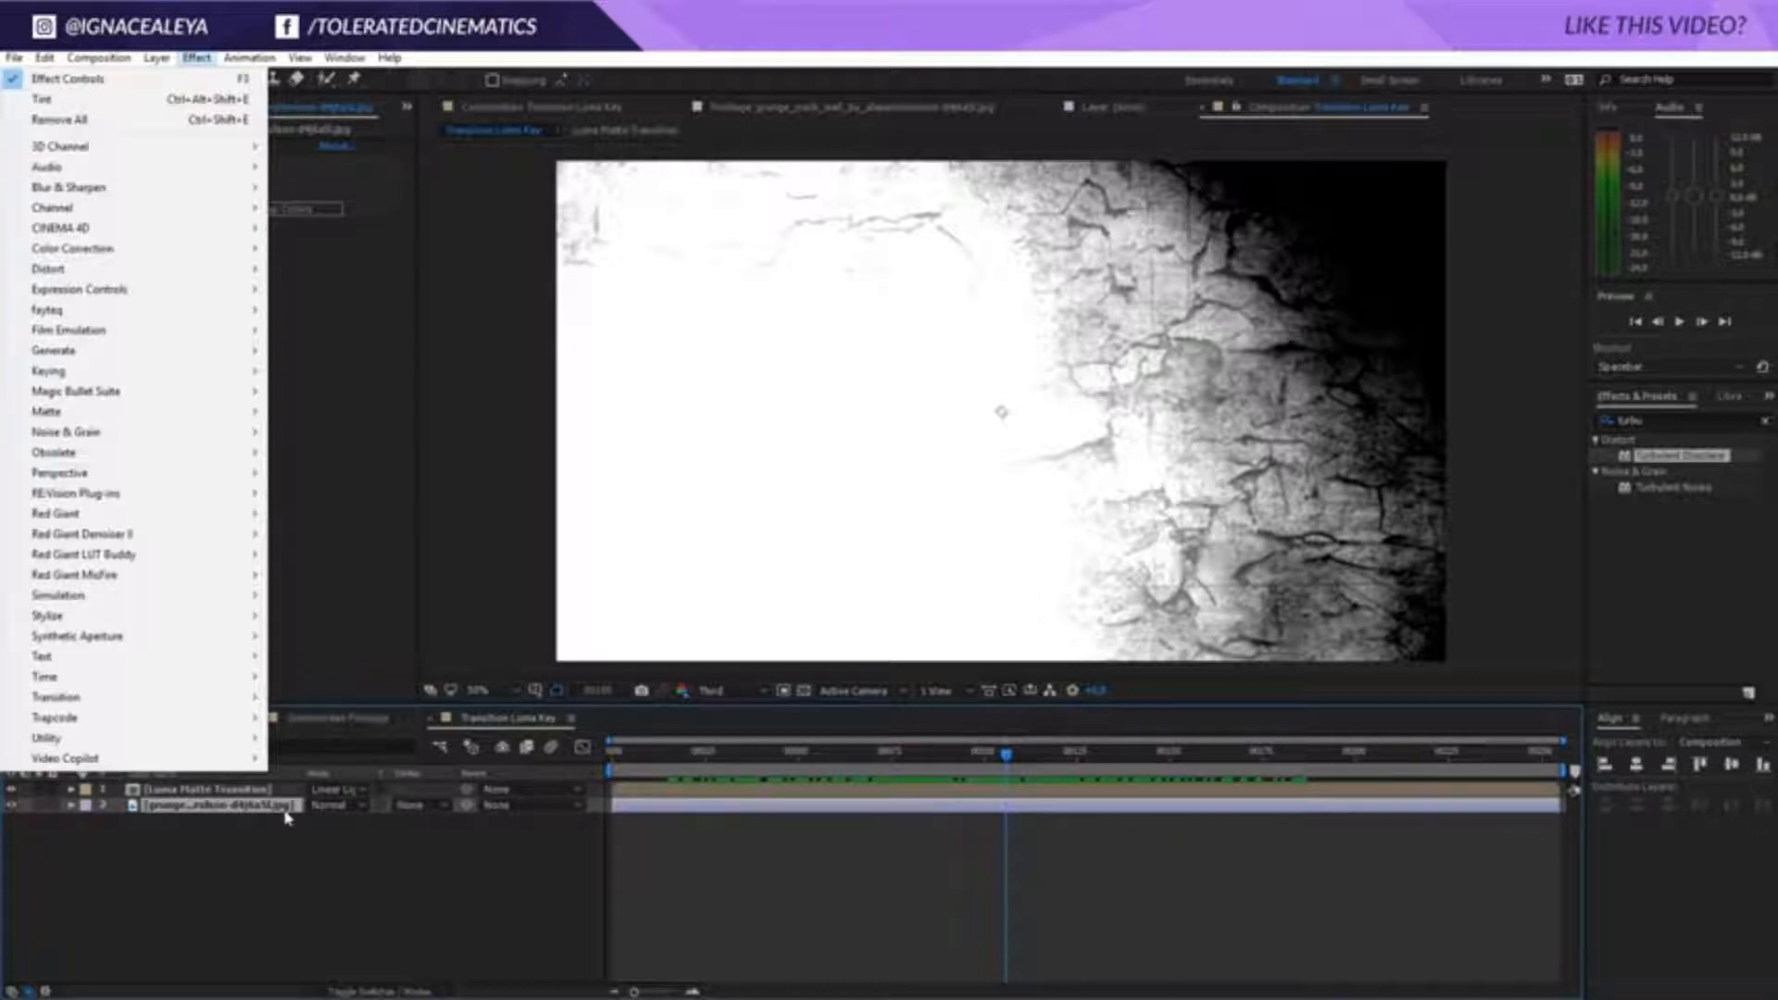
{"action": "left_click", "coordinate": [287, 829]}
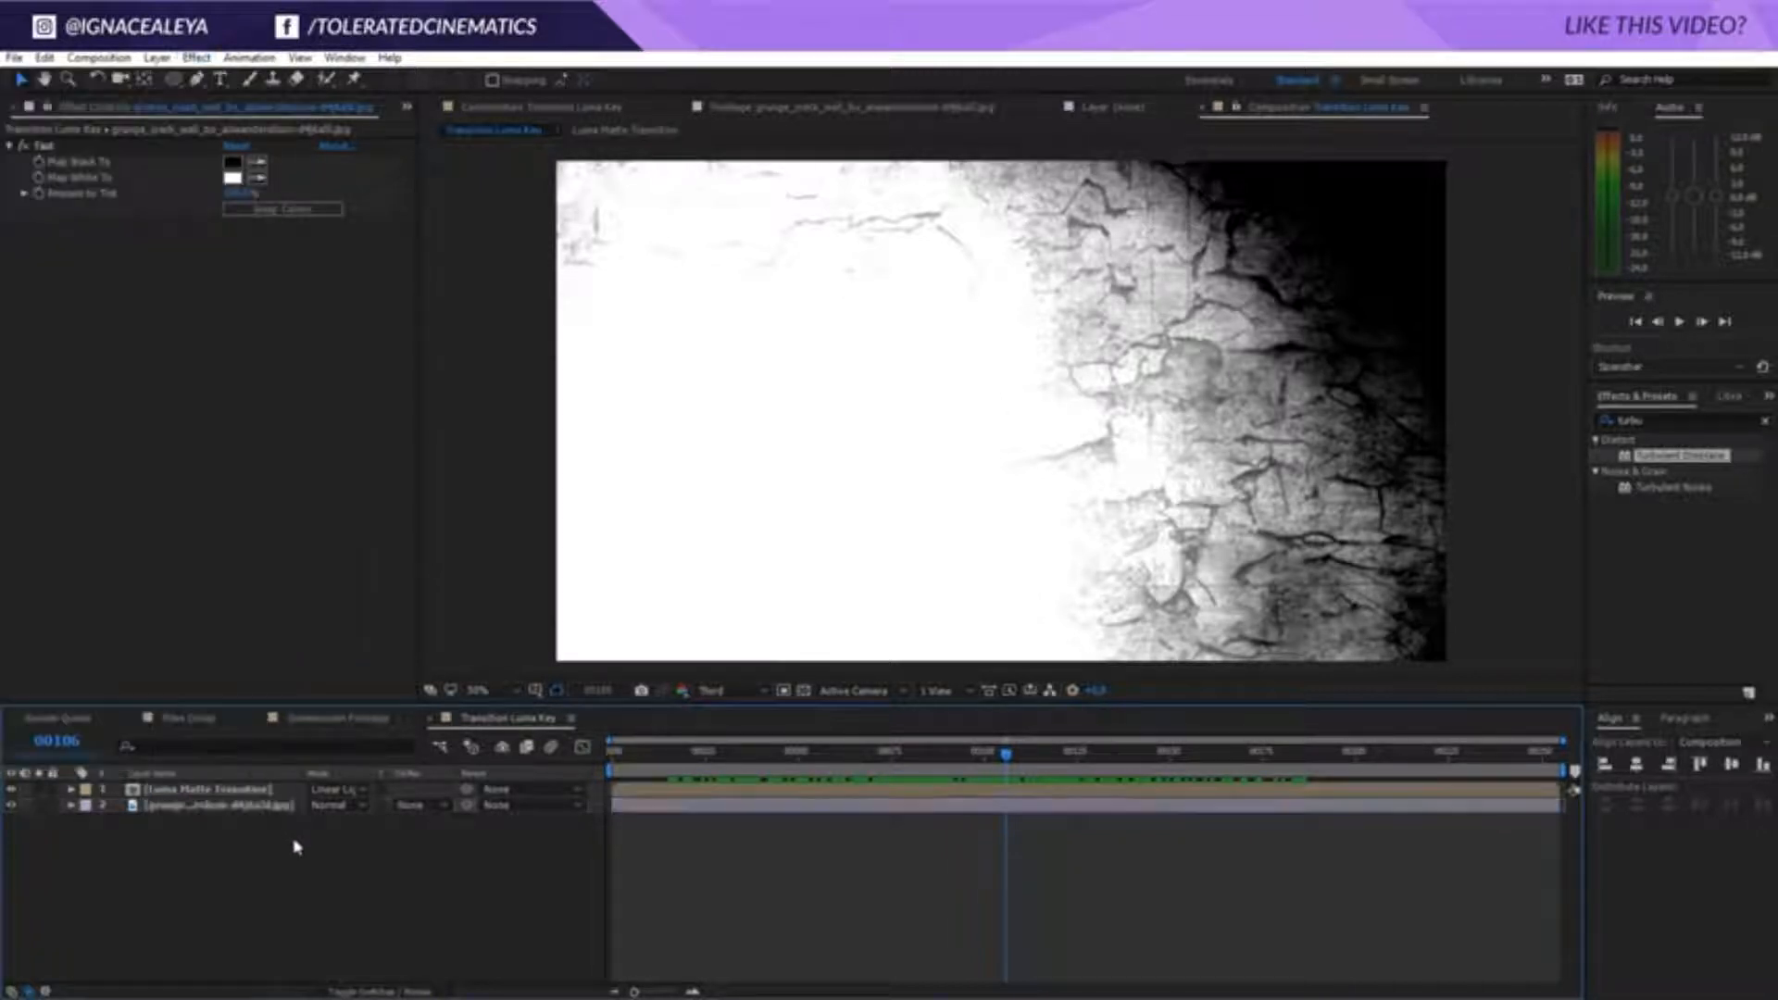
In Main Comp, add Luma Matte Transition above the Greenscreen Footage layer and scrub through the matte, ending at frame 44
{"action": "left_click", "coordinate": [208, 721]}
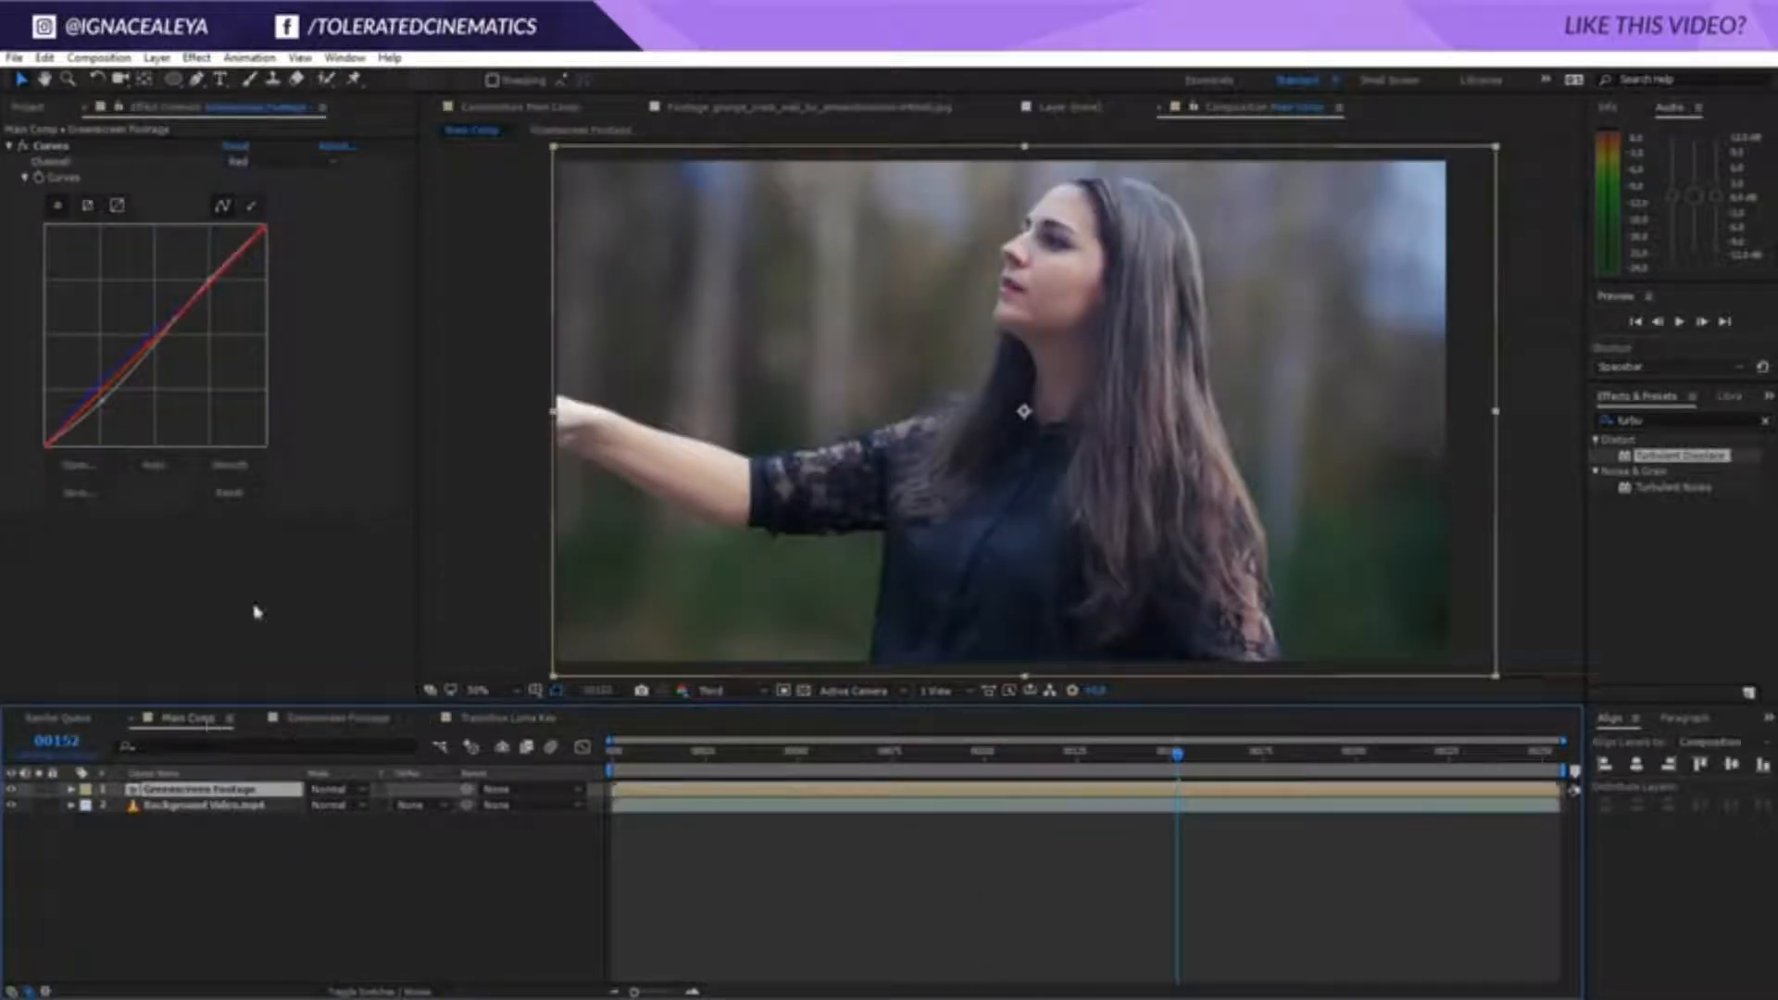
{"action": "left_click", "coordinate": [25, 108]}
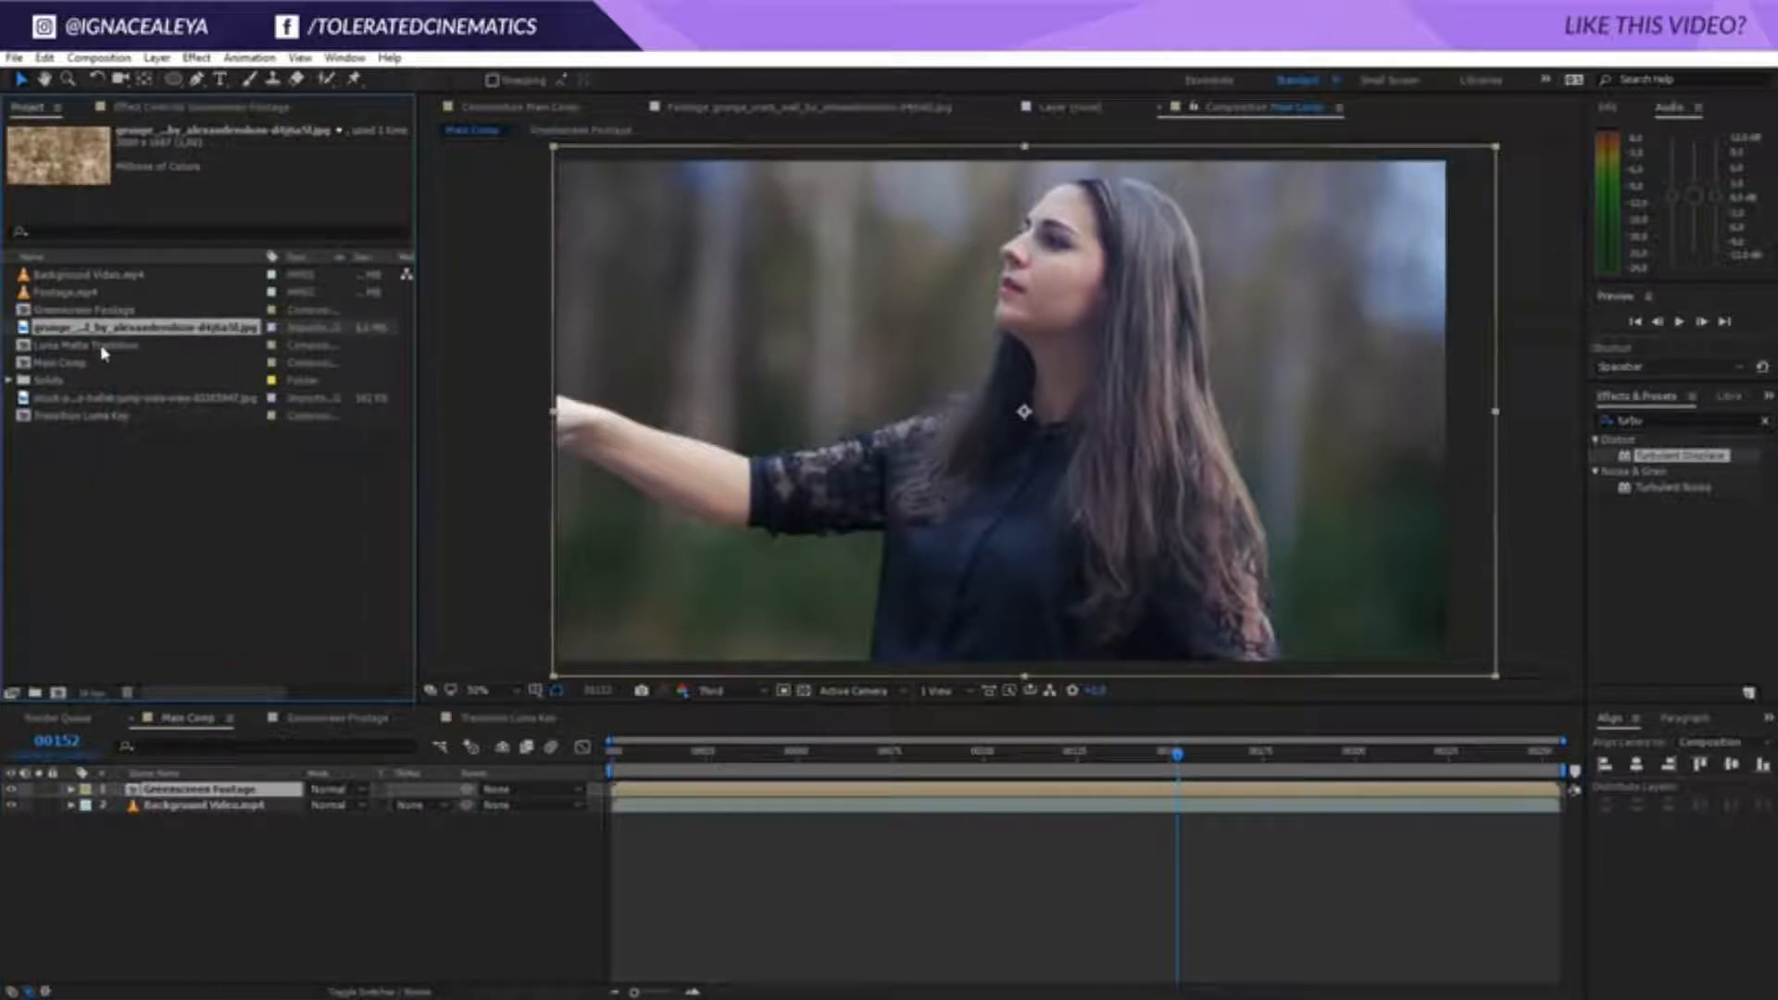
{"action": "left_click_drag", "start_coordinate": [102, 348], "coordinate": [229, 802]}
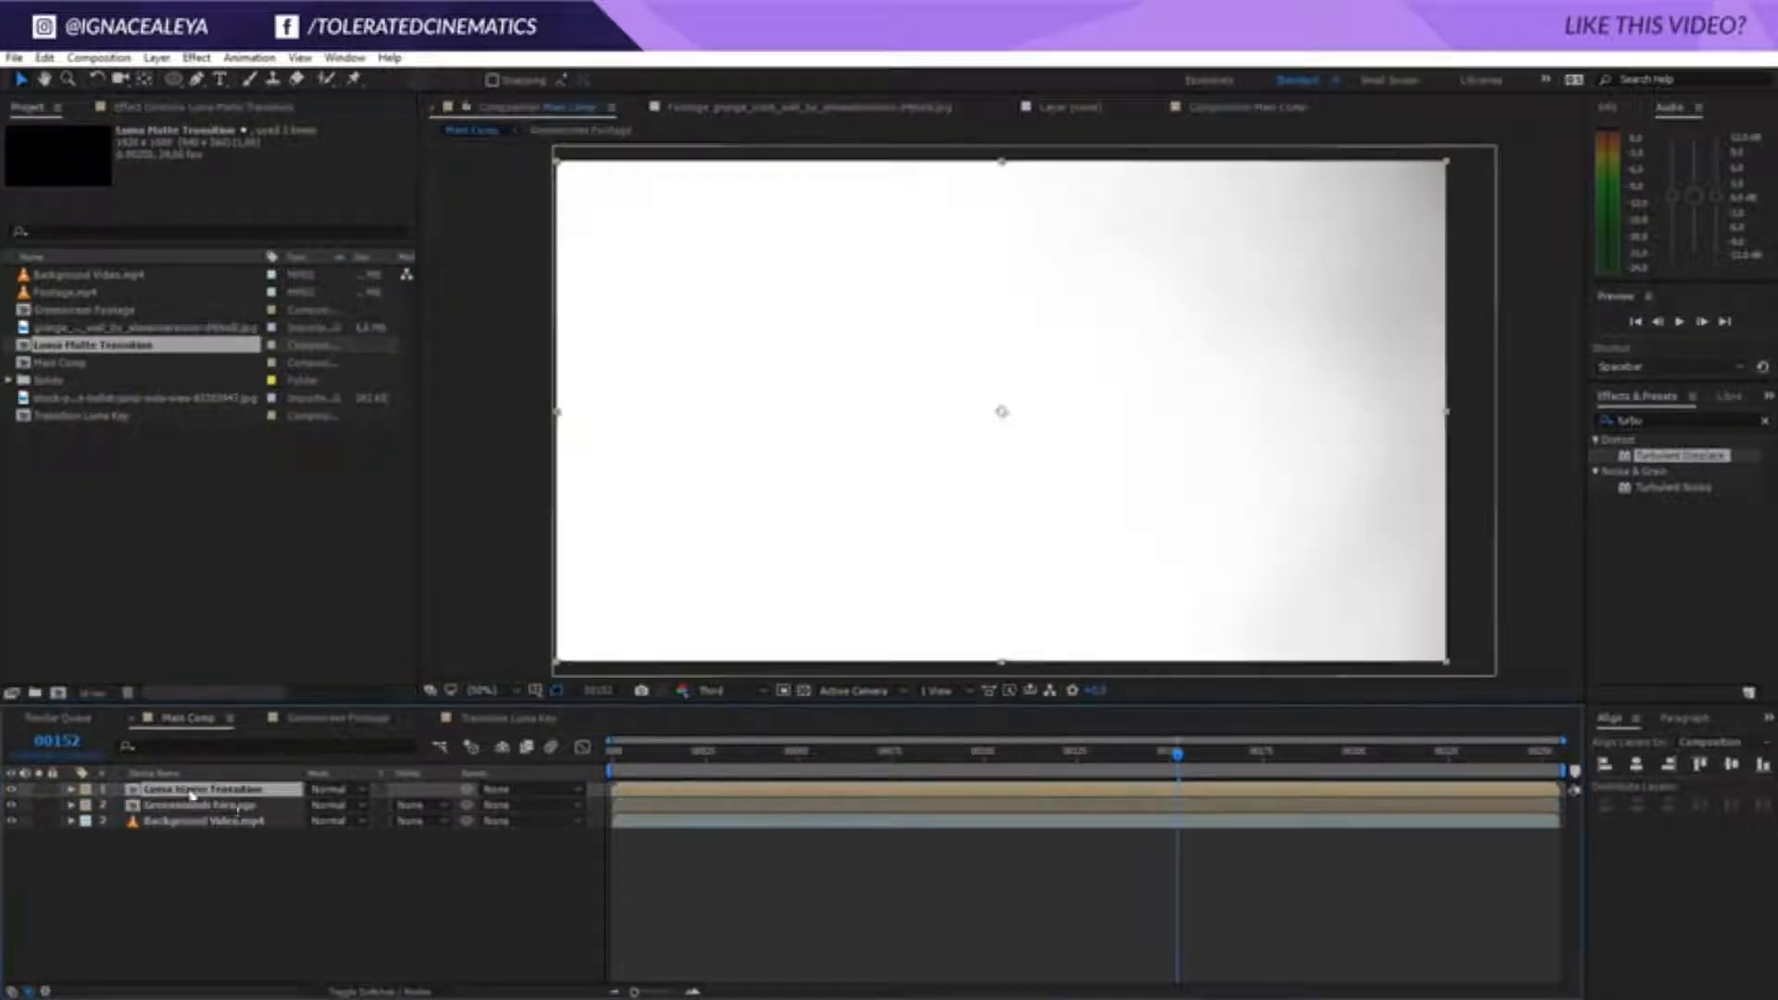
{"action": "left_click", "coordinate": [233, 807]}
{"action": "left_click_drag", "start_coordinate": [744, 758], "coordinate": [994, 835]}
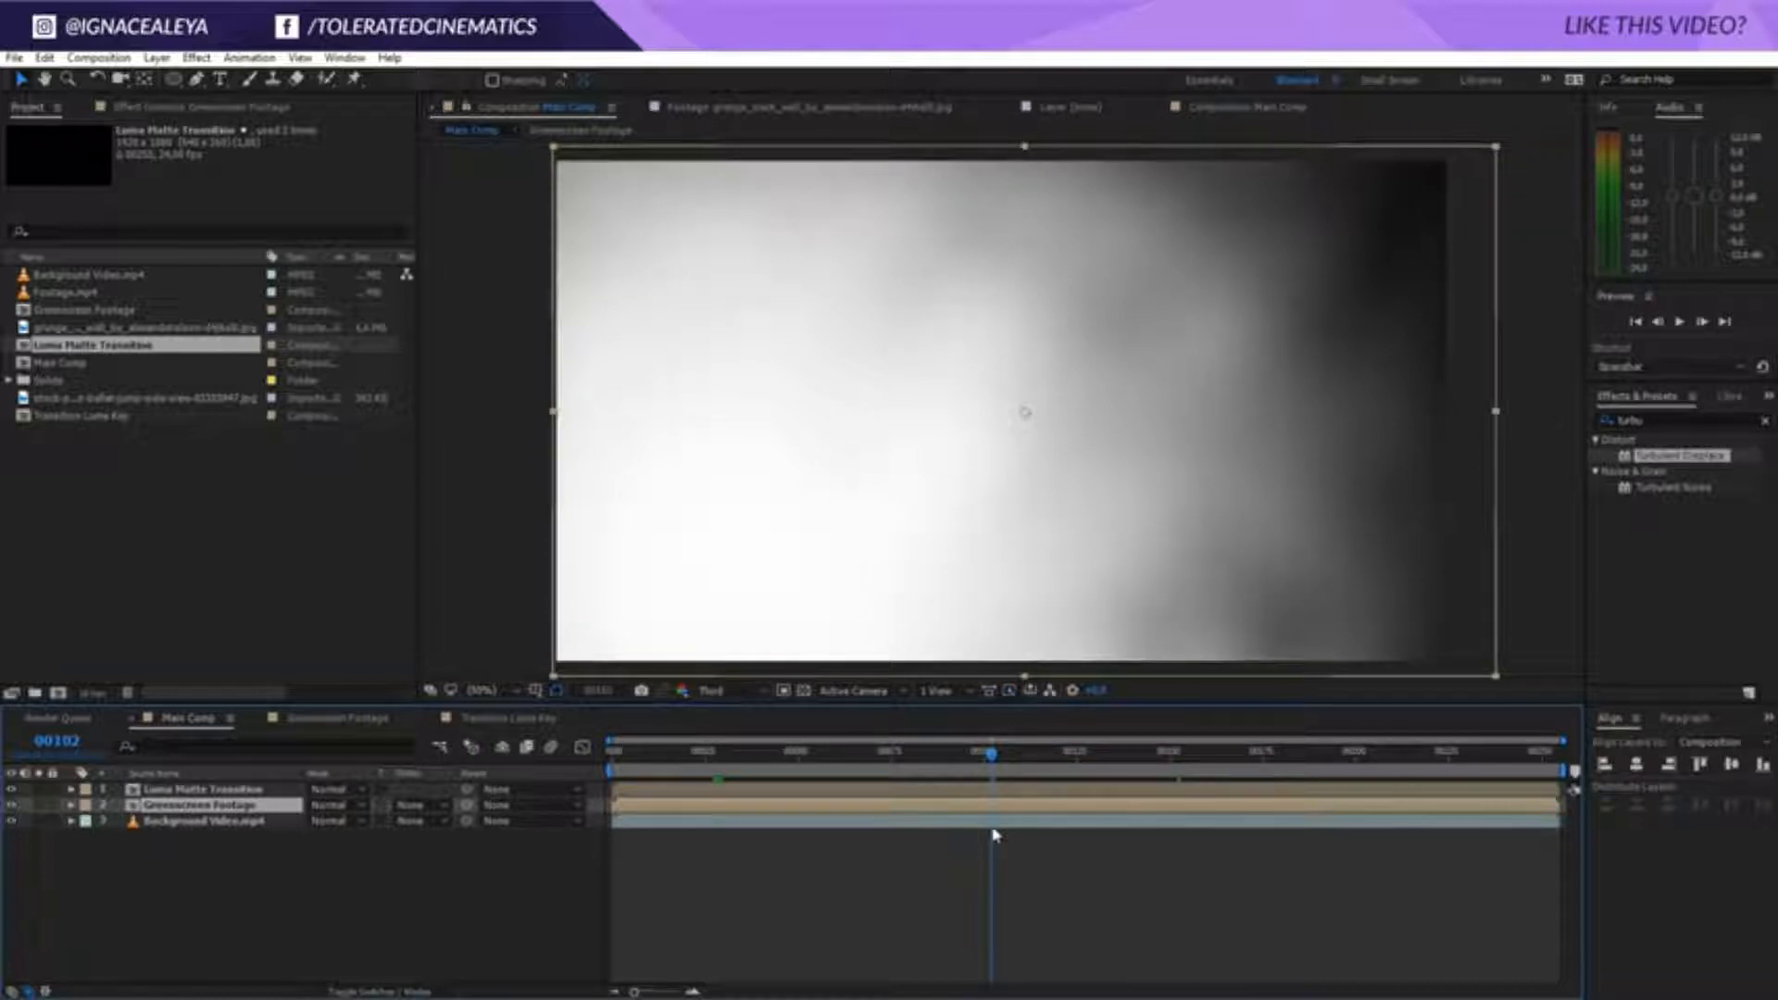
{"action": "left_click_drag", "start_coordinate": [994, 834], "coordinate": [778, 968]}
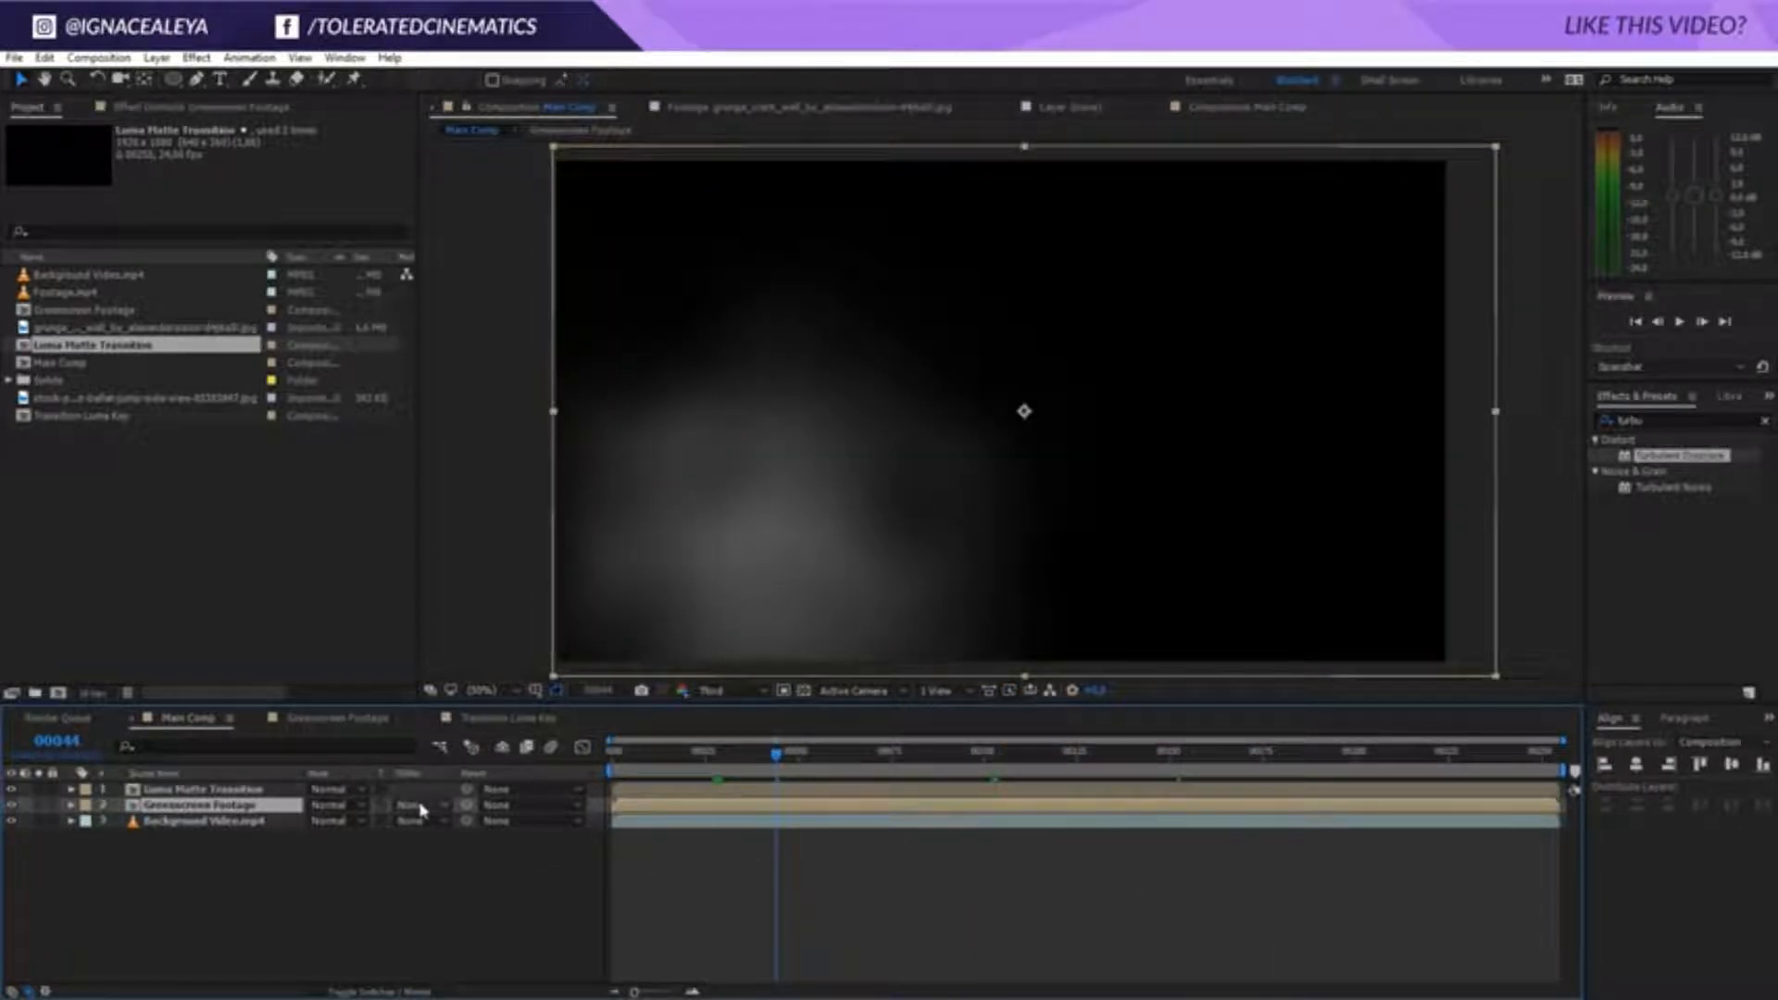
Try Luma Matte "Luma Matte Transition" as the Greenscreen Footage track matte and scrub to frame 117
{"action": "left_click", "coordinate": [421, 805]}
{"action": "left_click", "coordinate": [463, 890]}
{"action": "left_click_drag", "start_coordinate": [773, 755], "coordinate": [1047, 794]}
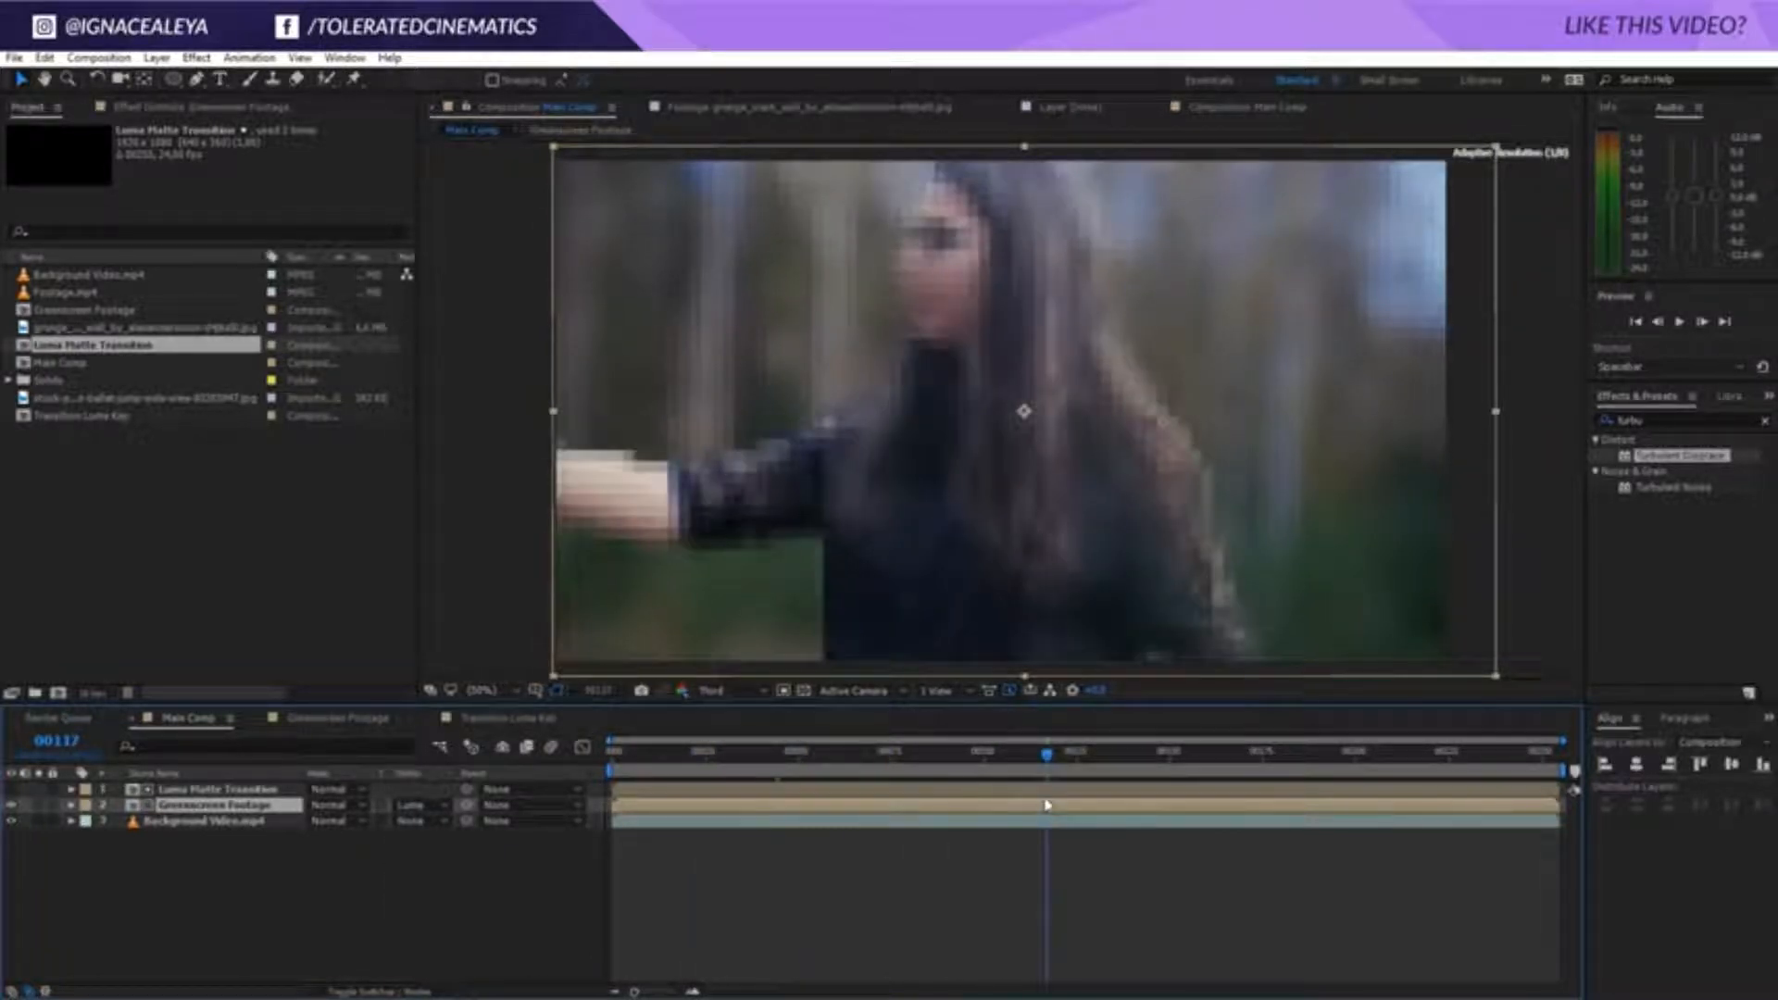
Set the Greenscreen Footage track matte to Luma Inverted Matte "Luma Matte Transition" and scrub through the transition, ending at frame 95
{"action": "left_click", "coordinate": [443, 808]}
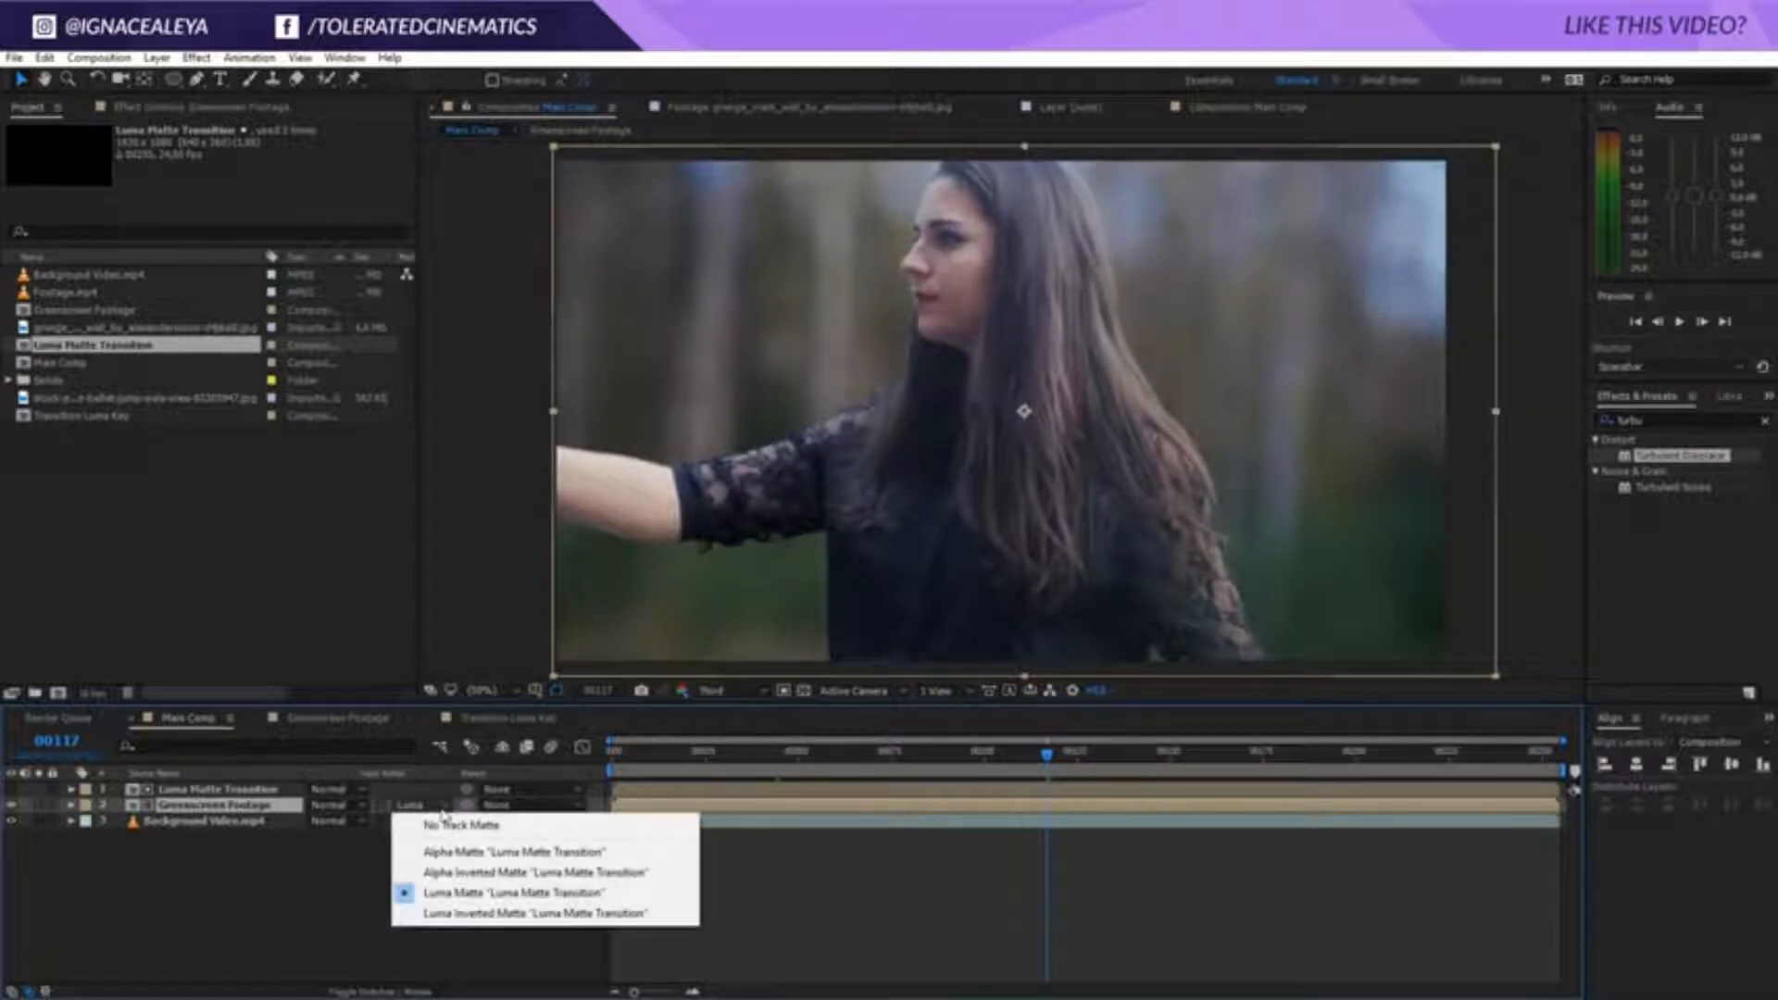
{"action": "left_click", "coordinate": [452, 914]}
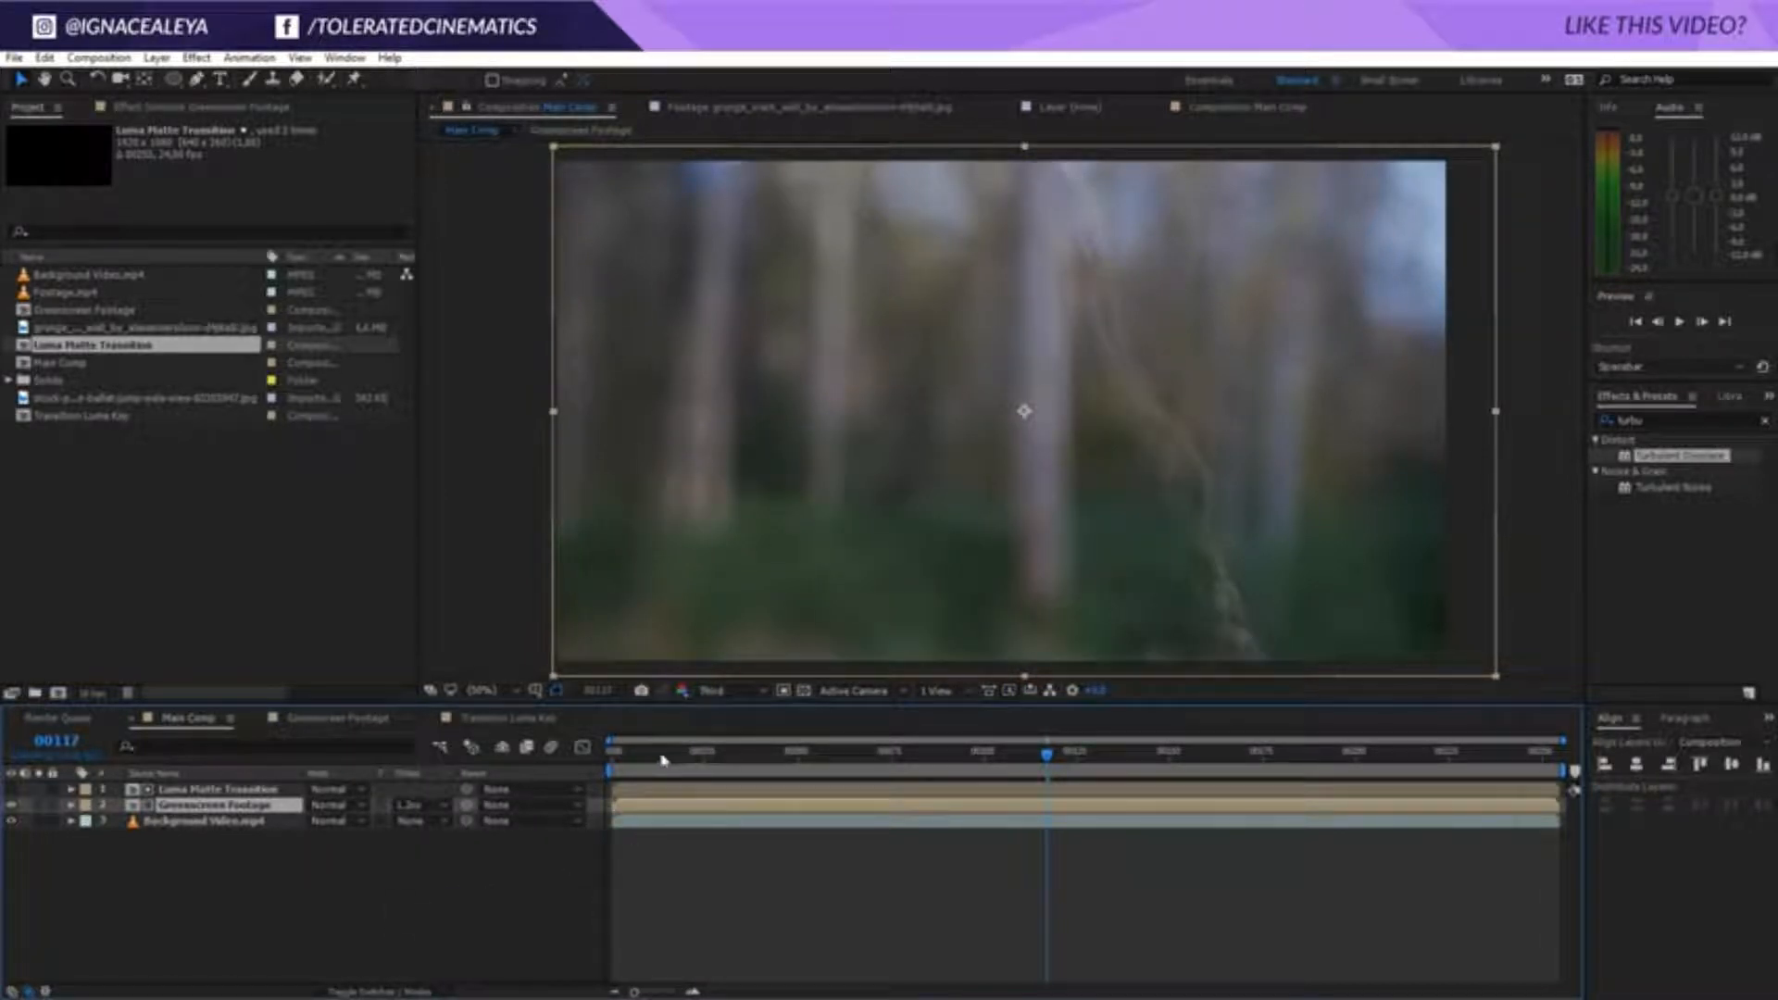
{"action": "left_click_drag", "start_coordinate": [661, 755], "coordinate": [894, 755]}
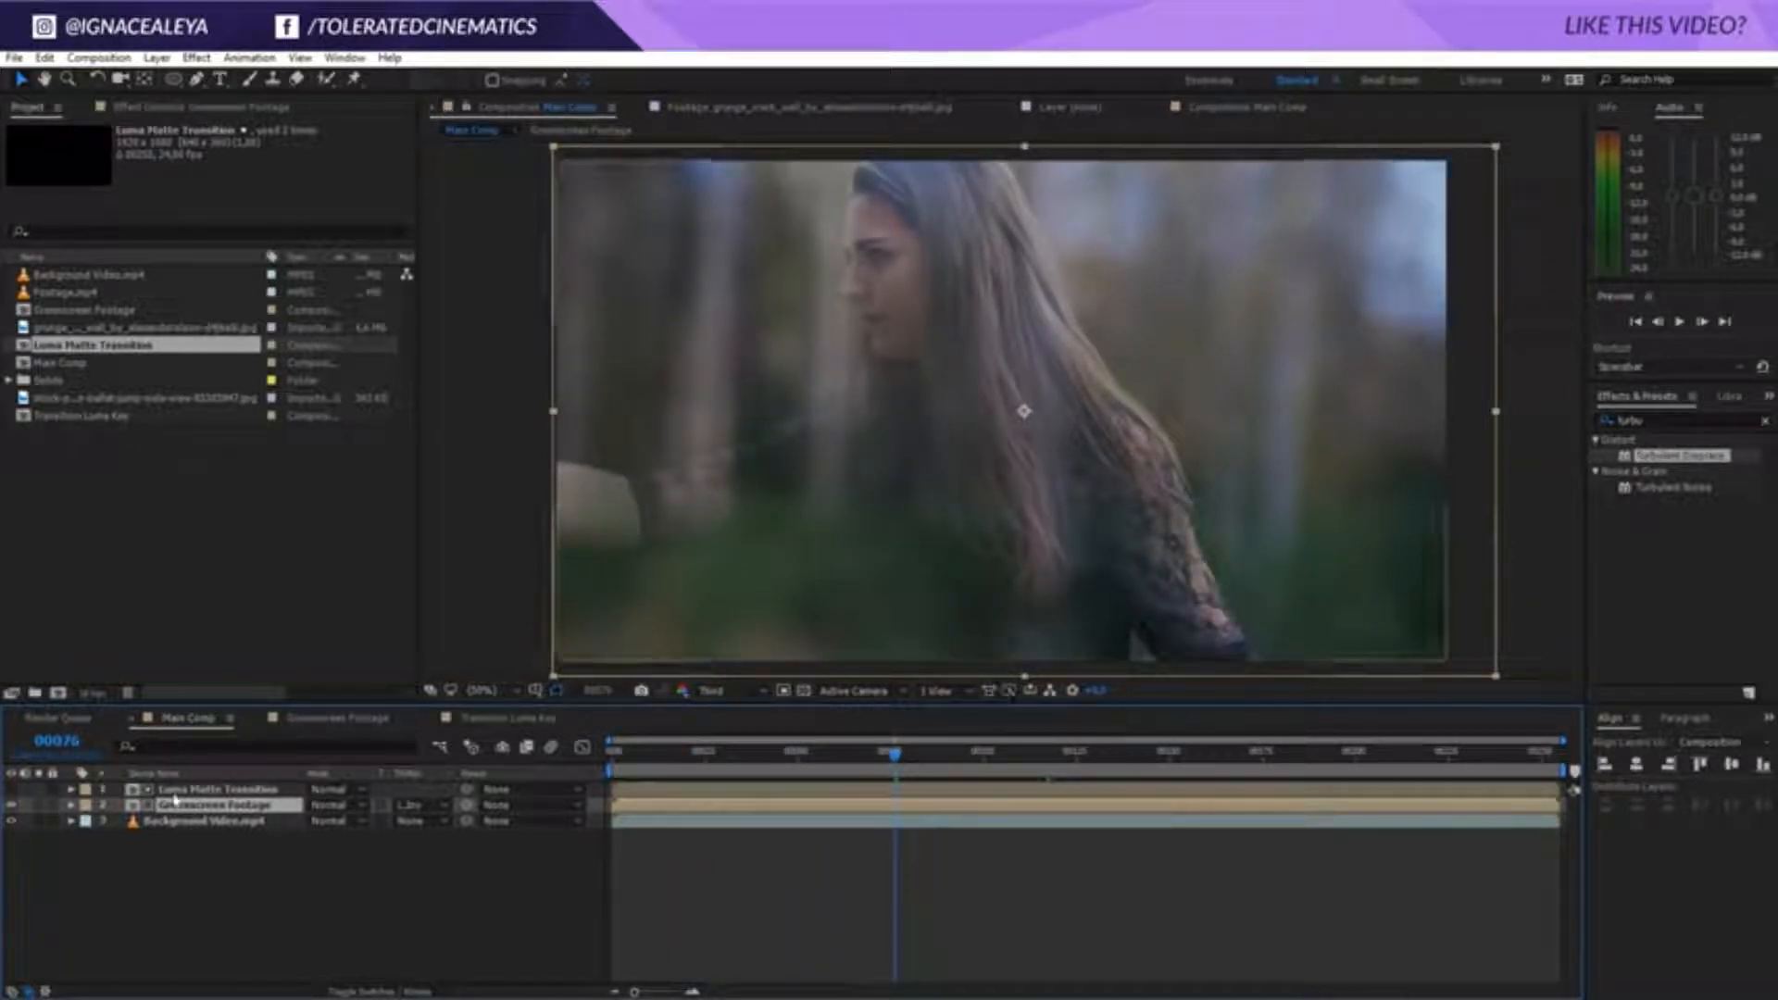
{"action": "left_click_drag", "start_coordinate": [949, 753], "coordinate": [1067, 778]}
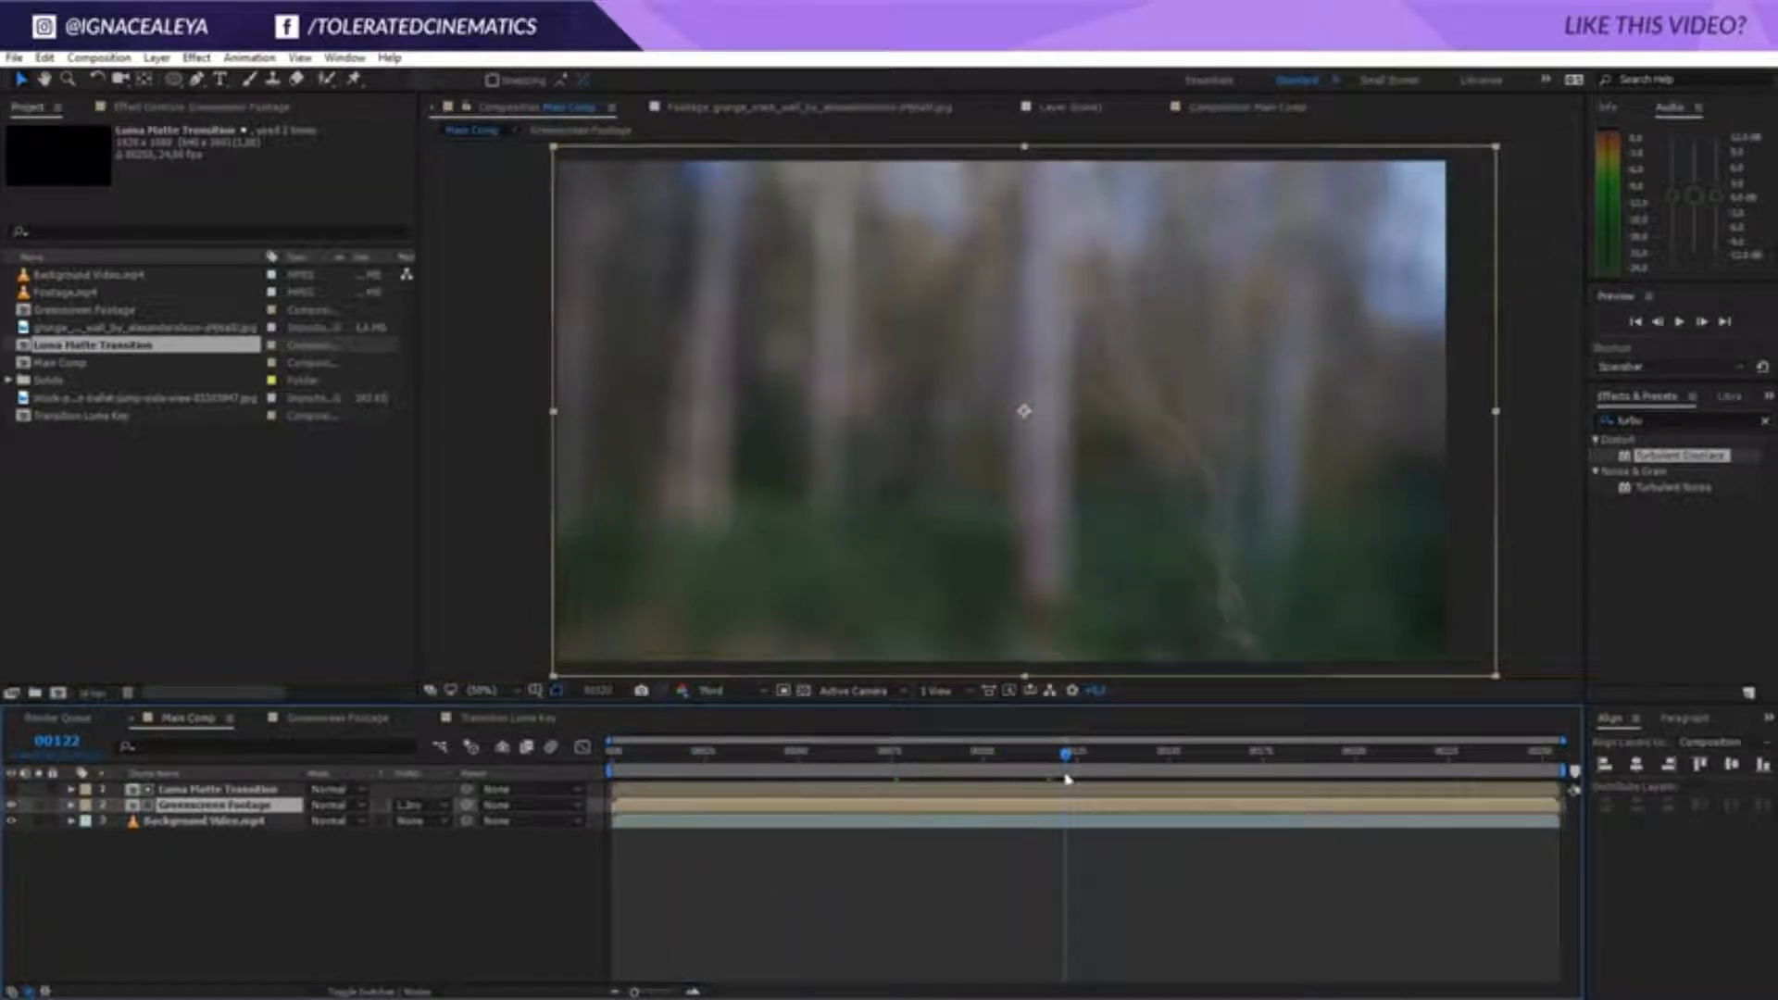
{"action": "left_click", "coordinate": [966, 752]}
{"action": "left_click", "coordinate": [194, 794]}
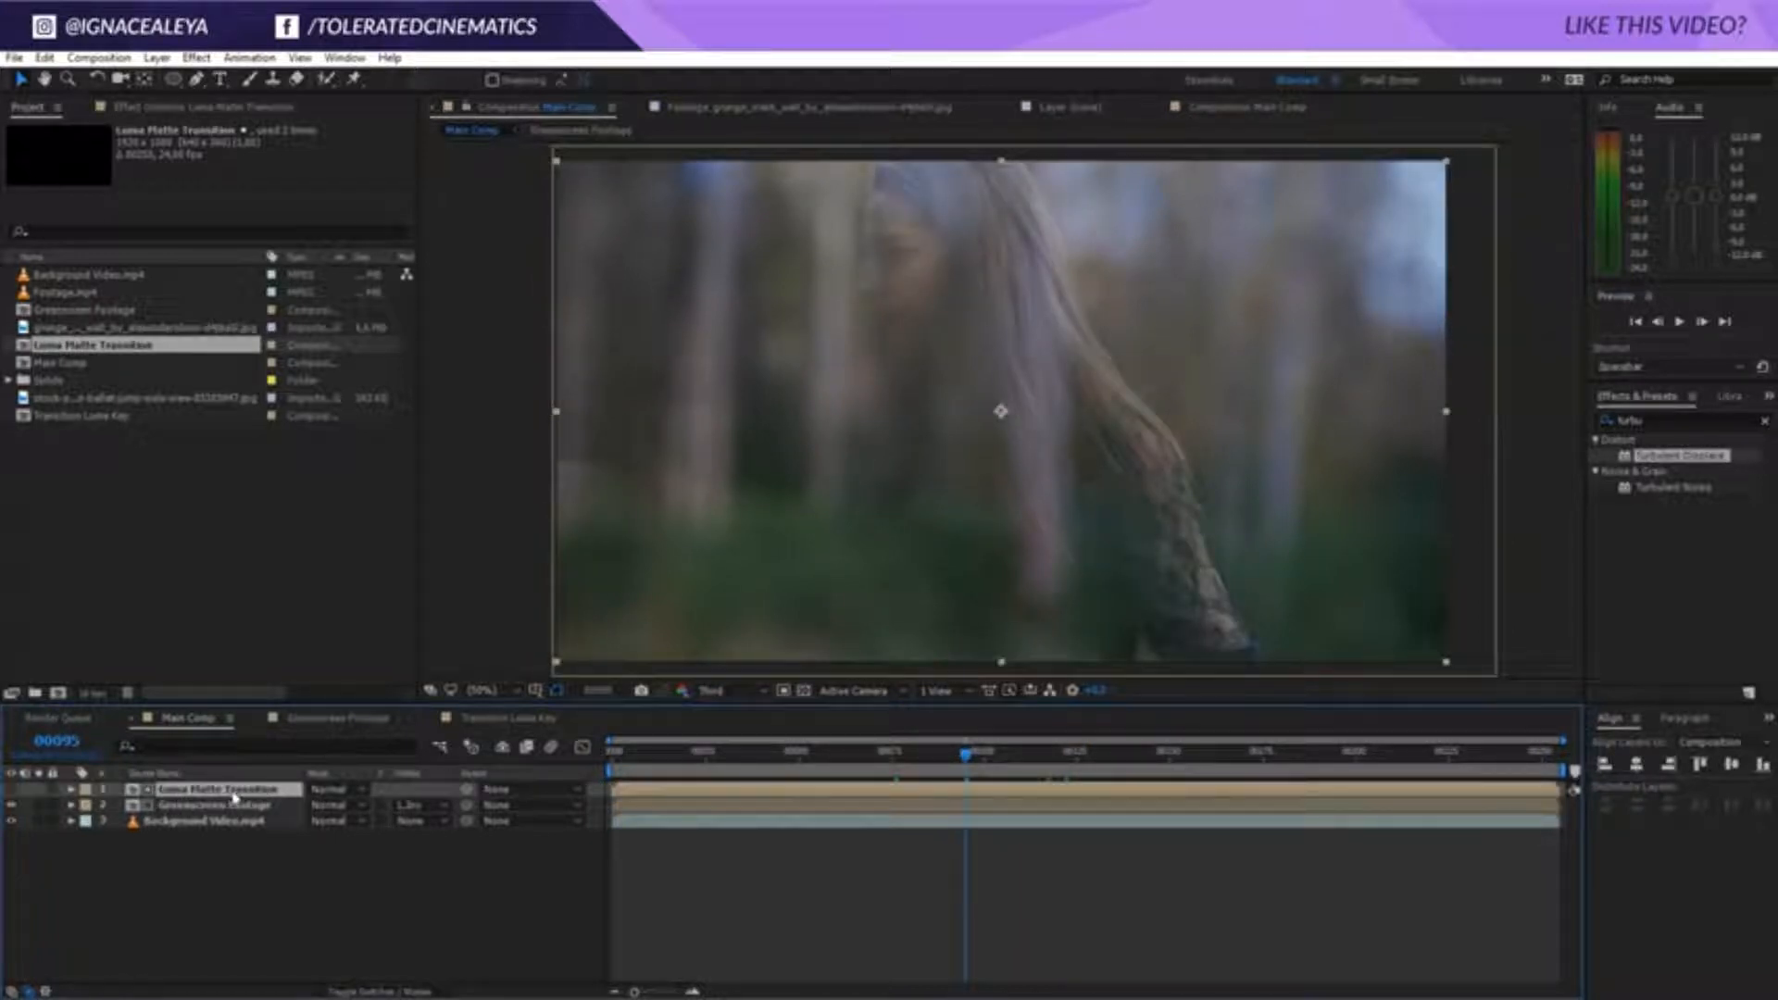
Apply Curves to the Luma Matte Transition layer, shape a steep S-curve that boosts the matte's contrast, and scrub to frame 72
{"action": "left_click", "coordinate": [195, 58]}
{"action": "mouse_move", "coordinate": [148, 248]}
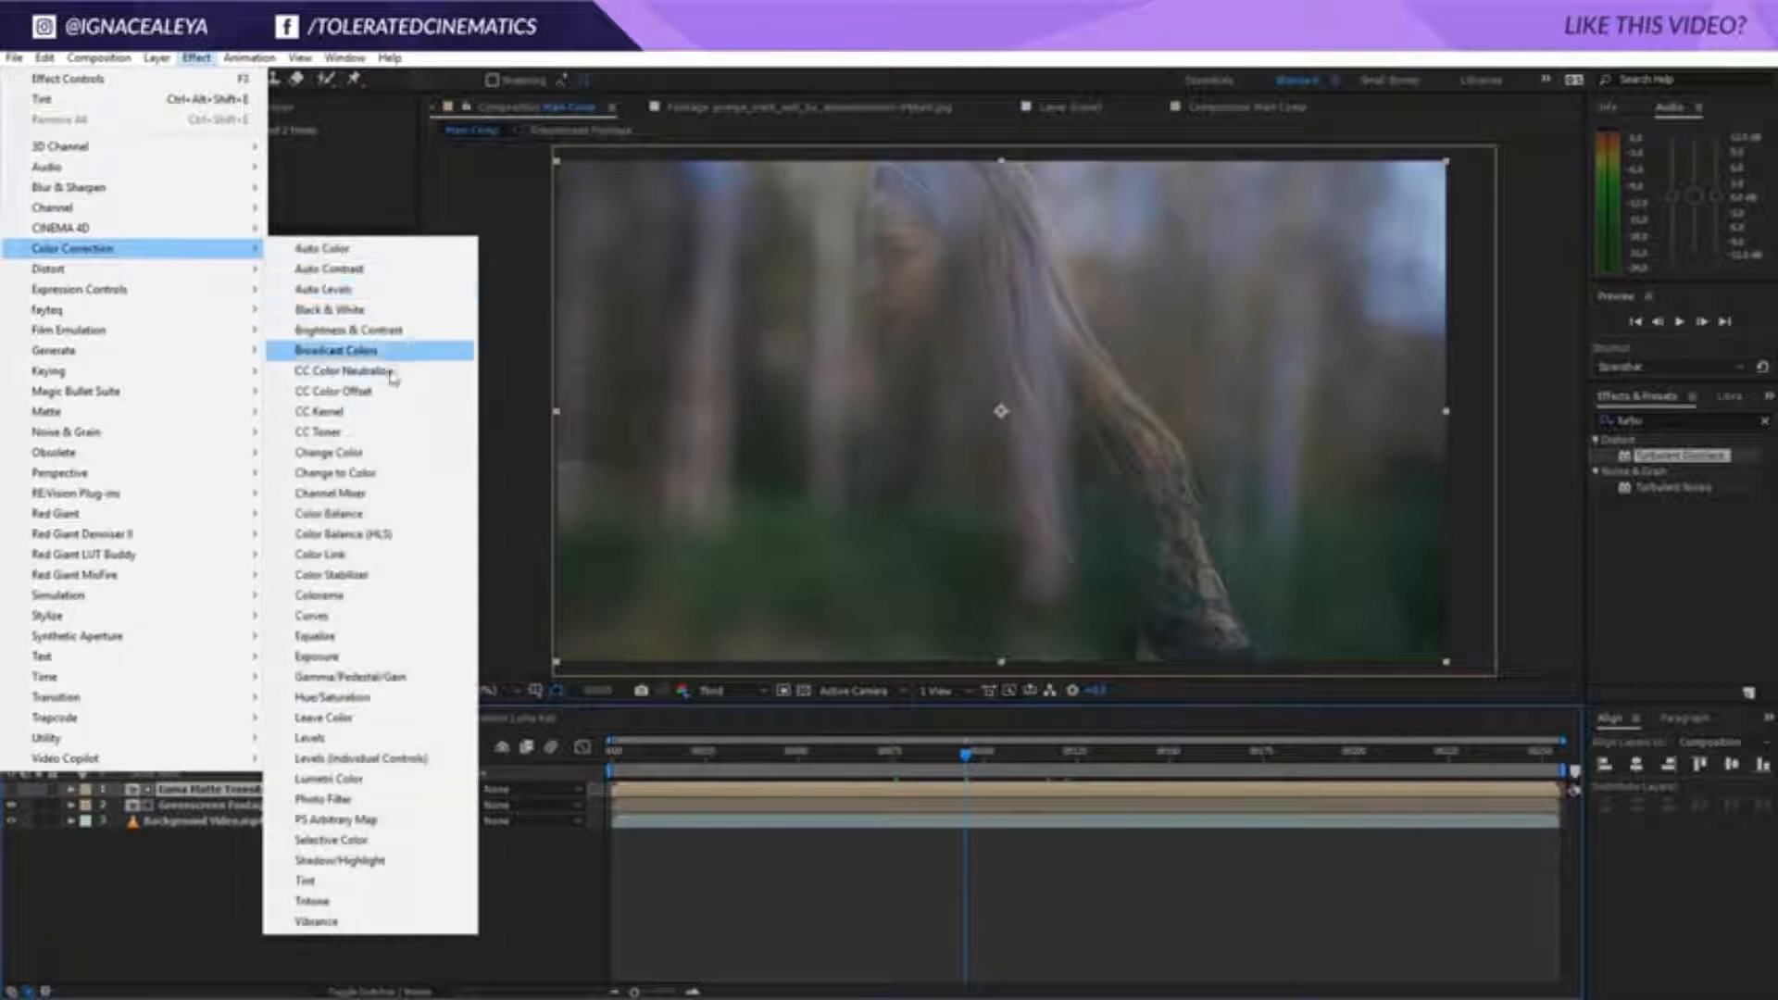
{"action": "left_click", "coordinate": [347, 616]}
{"action": "left_click_drag", "start_coordinate": [108, 382], "coordinate": [176, 326]}
{"action": "left_click_drag", "start_coordinate": [147, 412], "coordinate": [141, 409]}
{"action": "left_click_drag", "start_coordinate": [176, 326], "coordinate": [188, 265]}
{"action": "left_click_drag", "start_coordinate": [981, 758], "coordinate": [880, 760]}
Replace the Luma Matte Transition layer in Main Comp with the Transition Luma Key composition
{"action": "double_click", "coordinate": [218, 789]}
{"action": "left_click", "coordinate": [204, 723]}
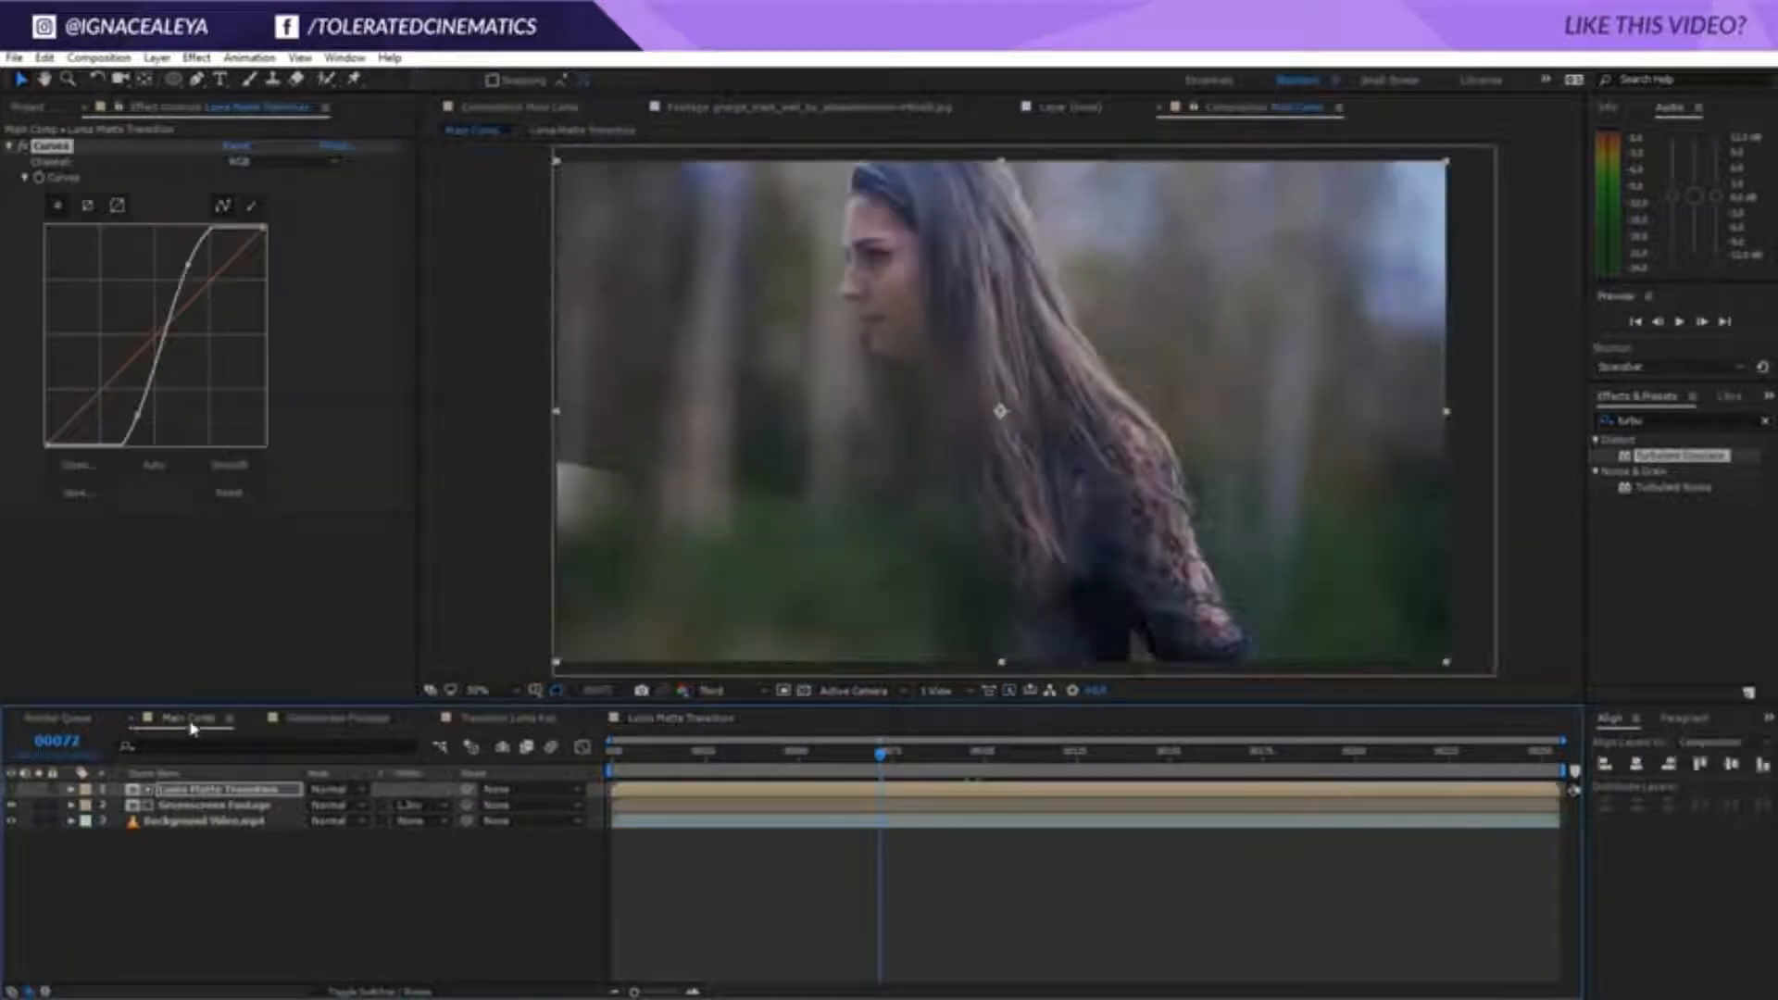
{"action": "left_click", "coordinate": [213, 791]}
{"action": "left_click", "coordinate": [28, 107]}
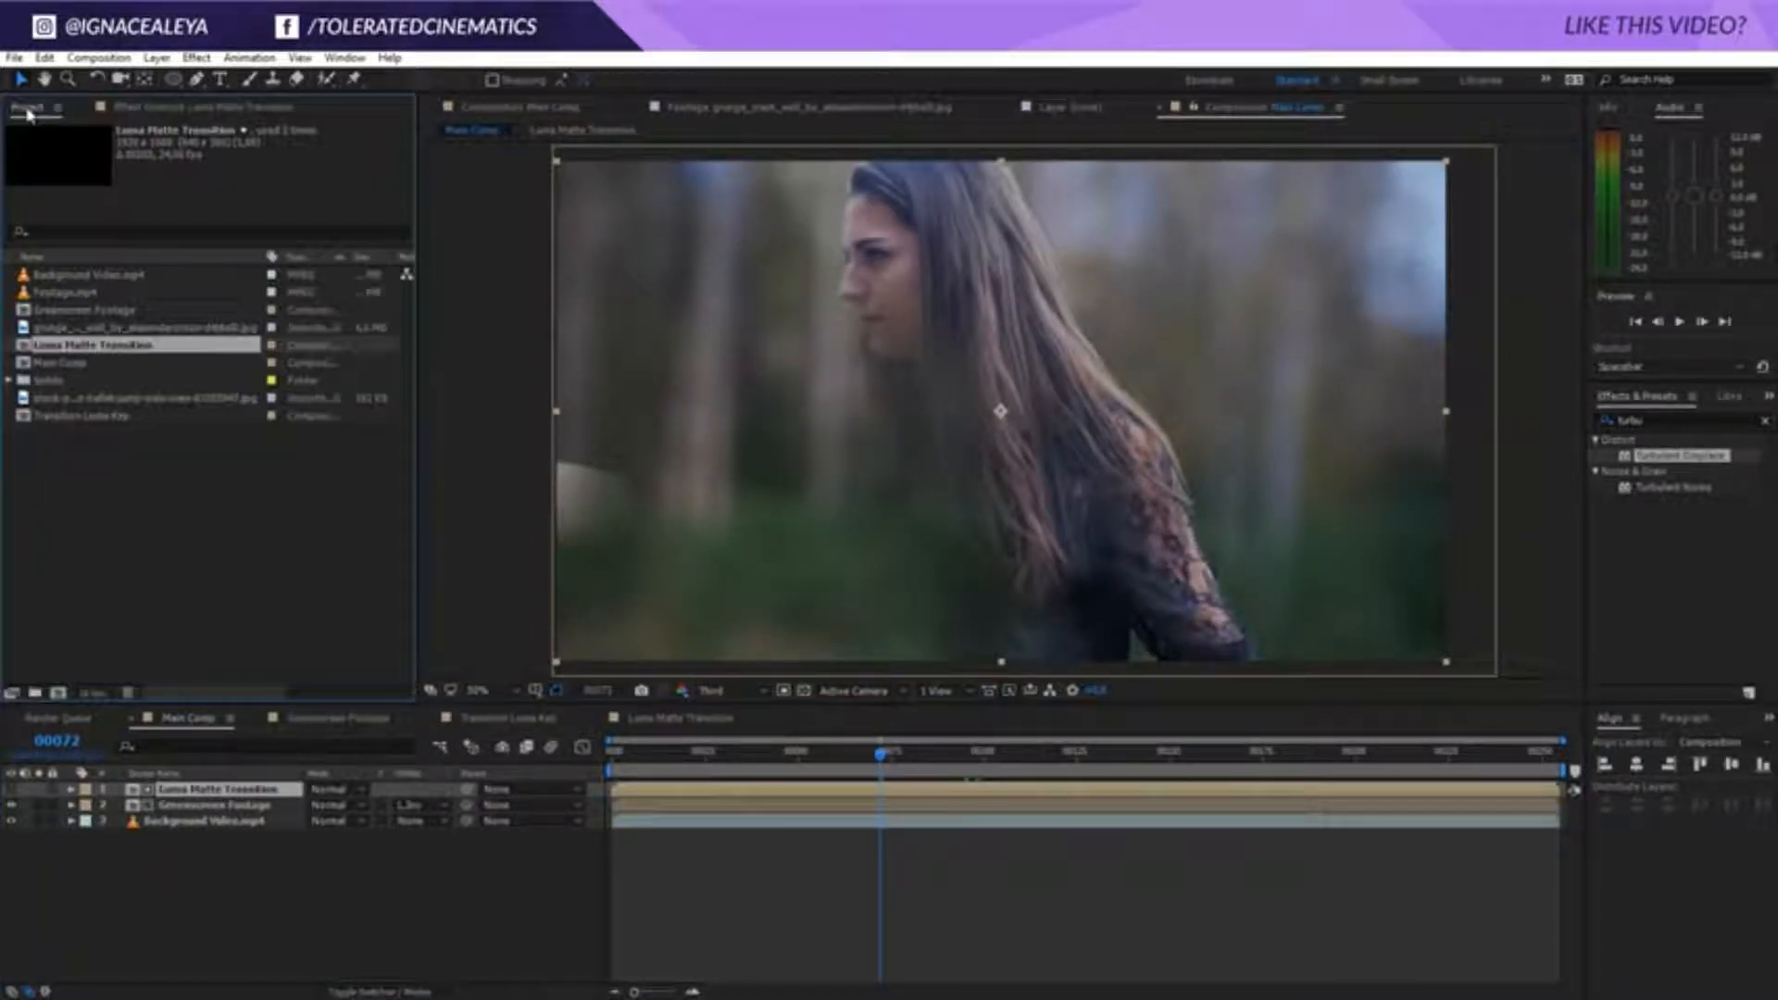
{"action": "left_click", "coordinate": [76, 417]}
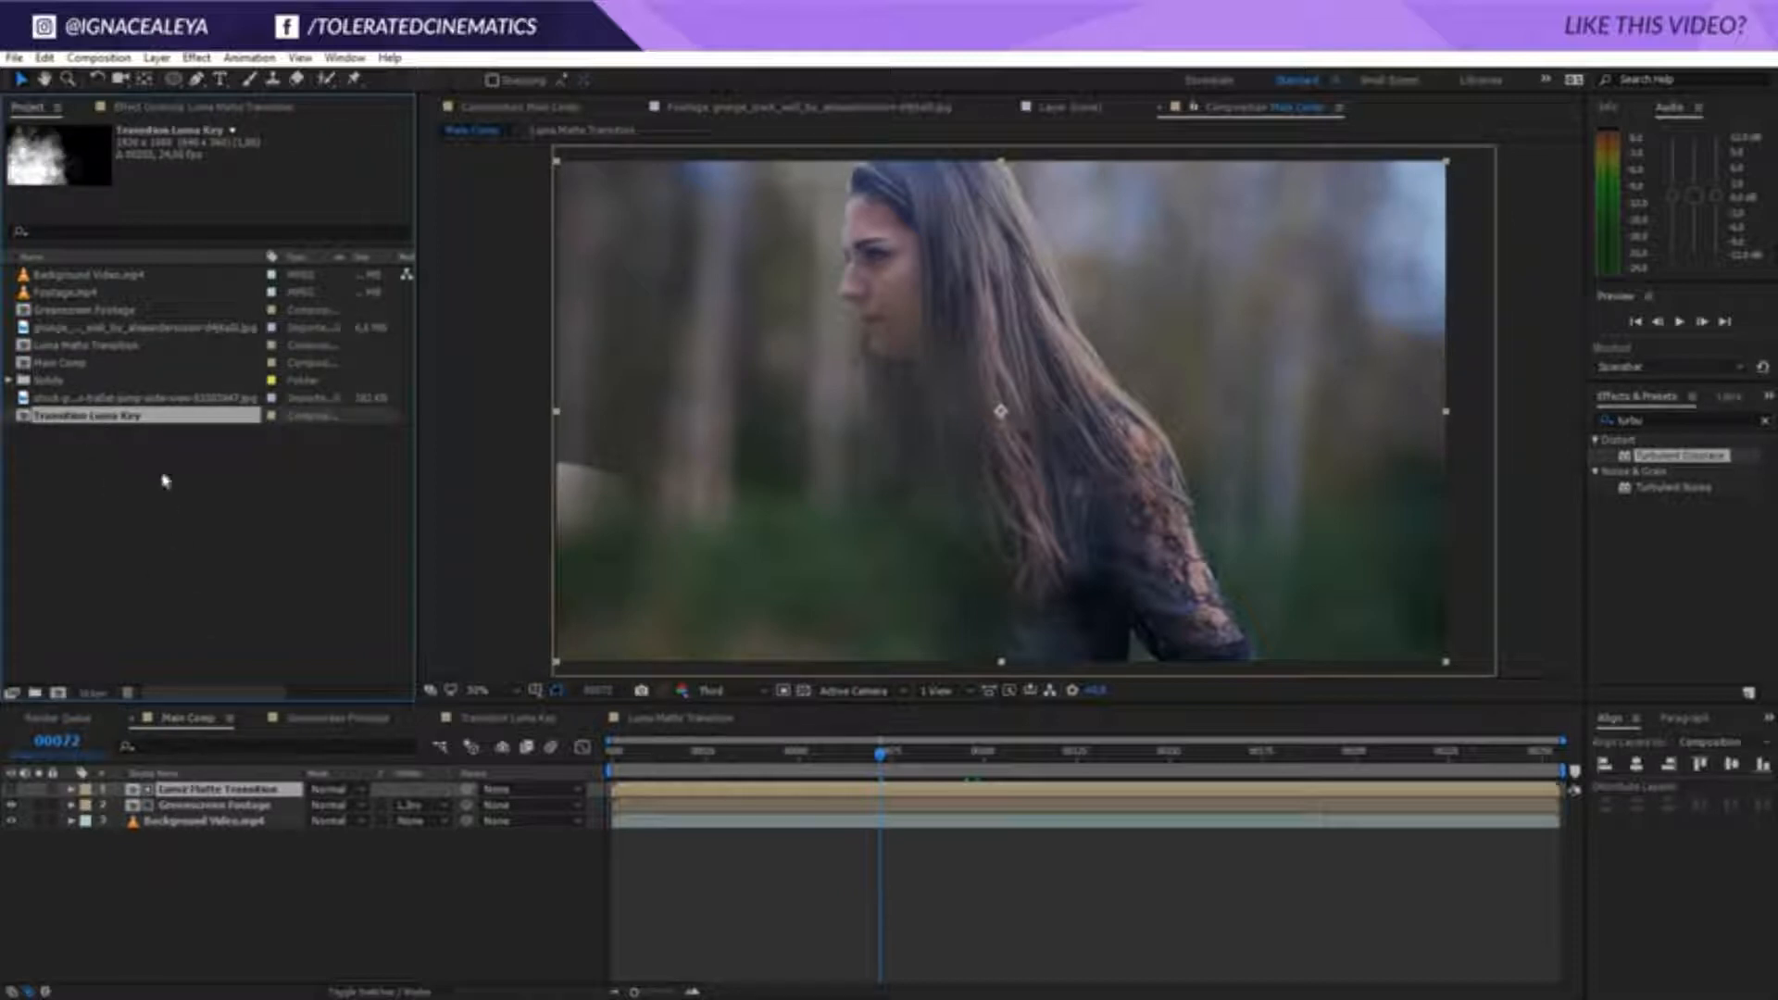
{"action": "mouse_move", "coordinate": [124, 424]}
{"action": "left_mouse_down"}
{"action": "mouse_move", "coordinate": [199, 795]}
{"action": "mouse_move", "coordinate": [258, 798]}
{"action": "mouse_move", "coordinate": [246, 750]}
{"action": "mouse_move", "coordinate": [242, 798]}
{"action": "left_mouse_up"}
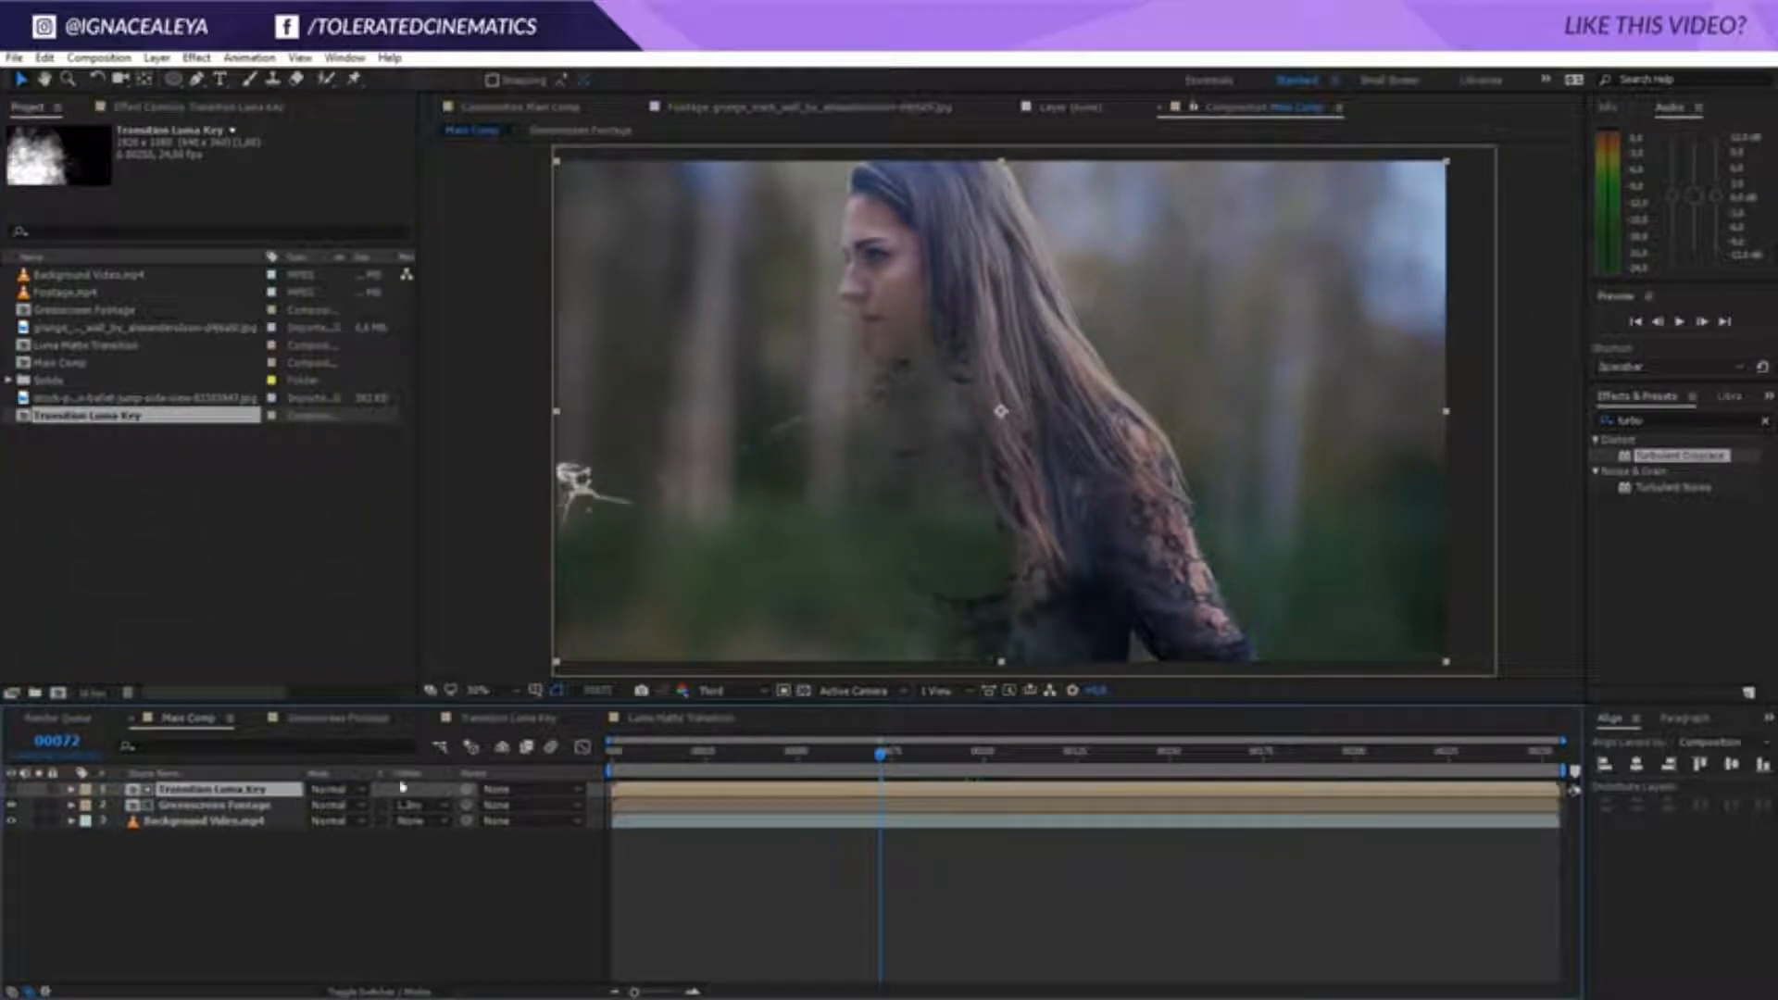
Soften the upper part of the Transition Luma Key layer's S-curve and preview the dissolve, ending at frame 89
{"action": "left_click", "coordinate": [178, 109]}
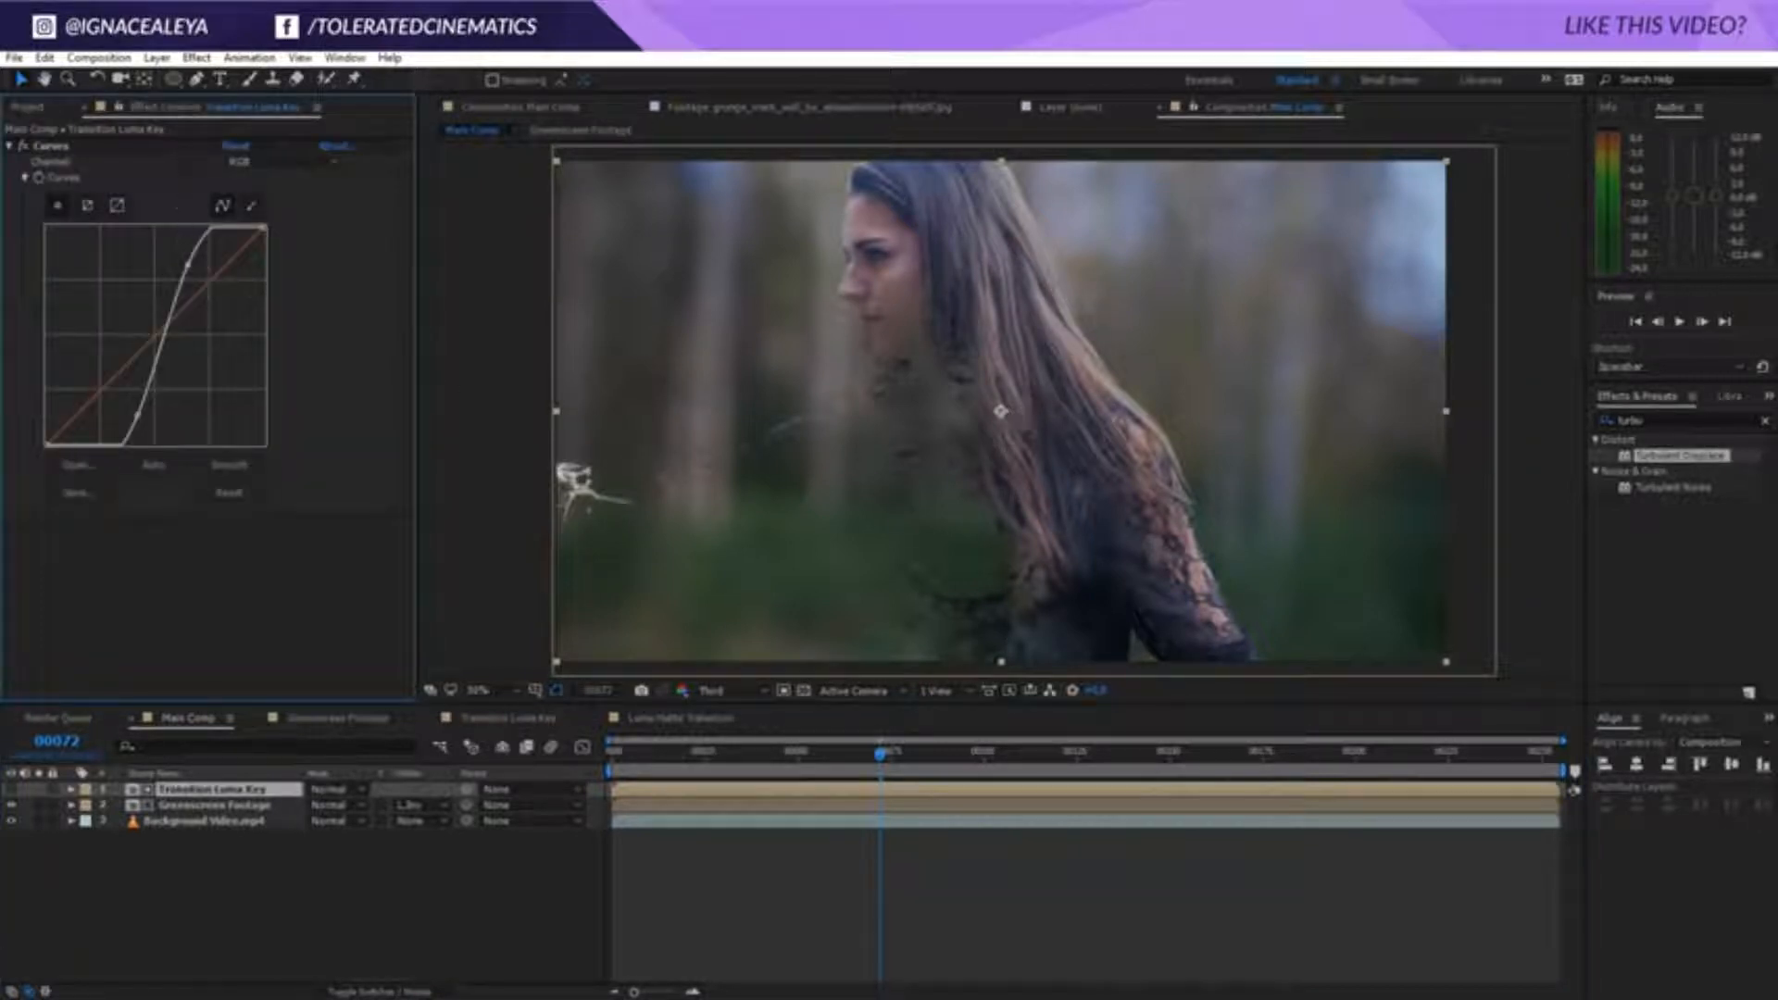
{"action": "left_click_drag", "start_coordinate": [189, 264], "coordinate": [202, 275]}
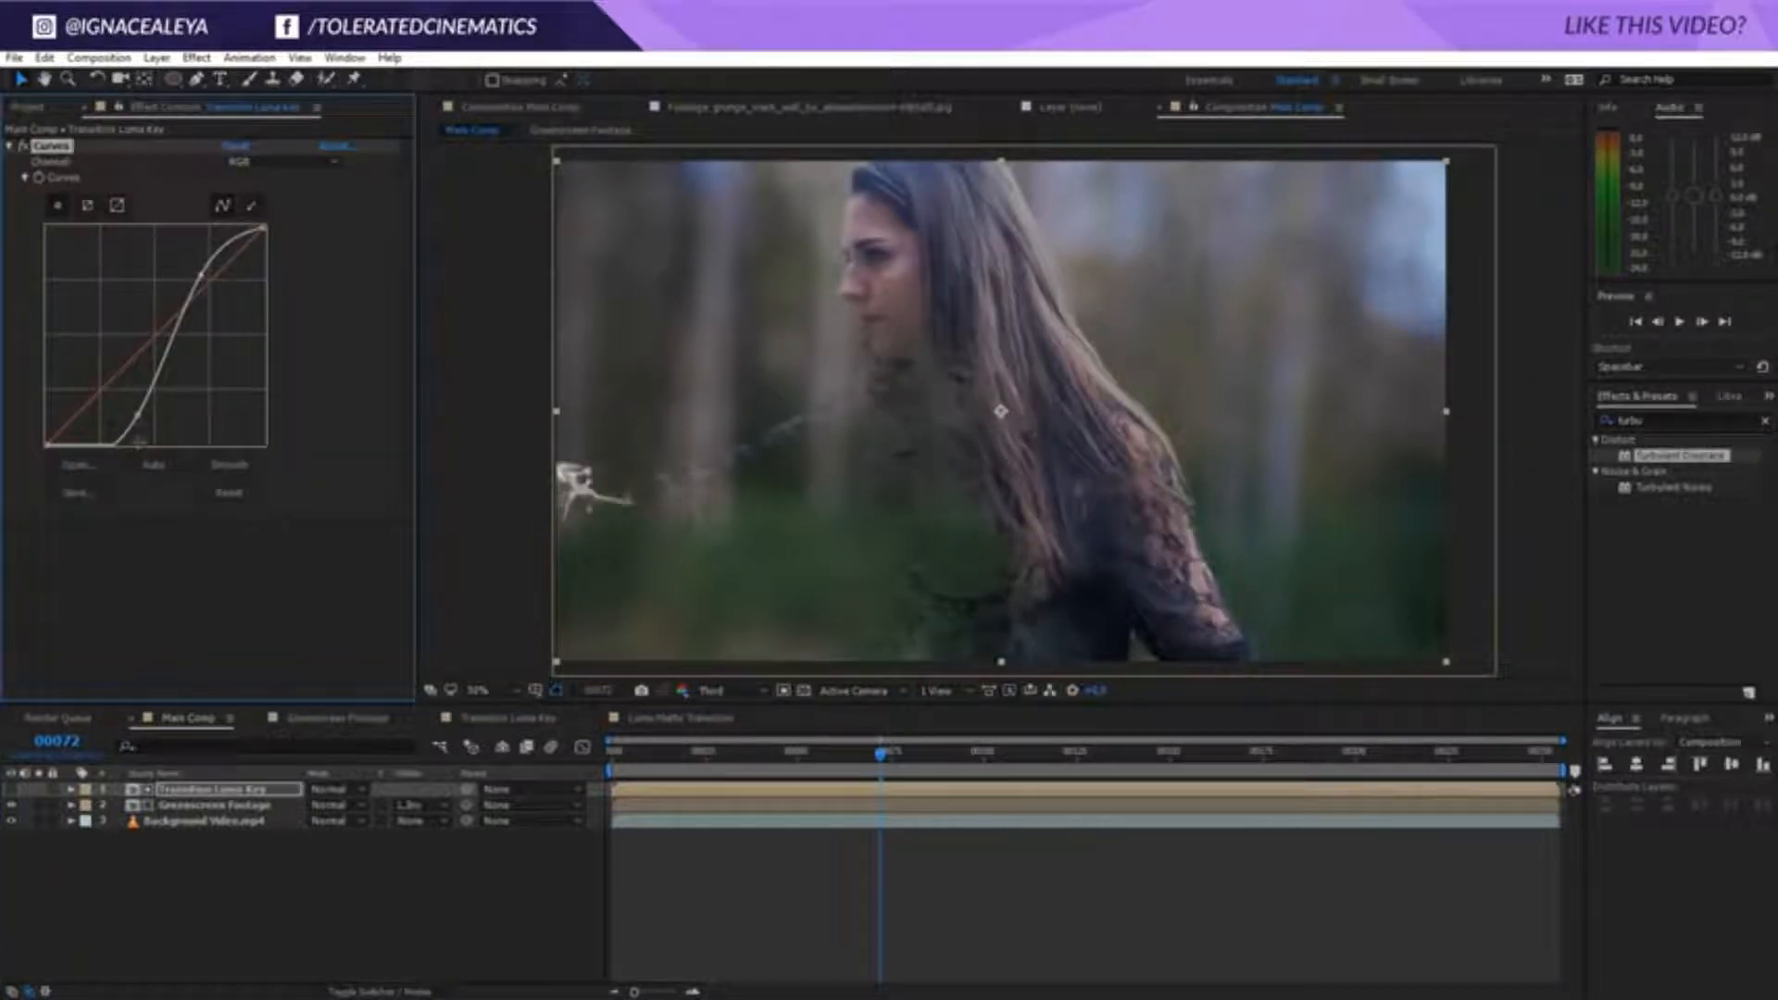
{"action": "left_click_drag", "start_coordinate": [139, 421], "coordinate": [140, 421]}
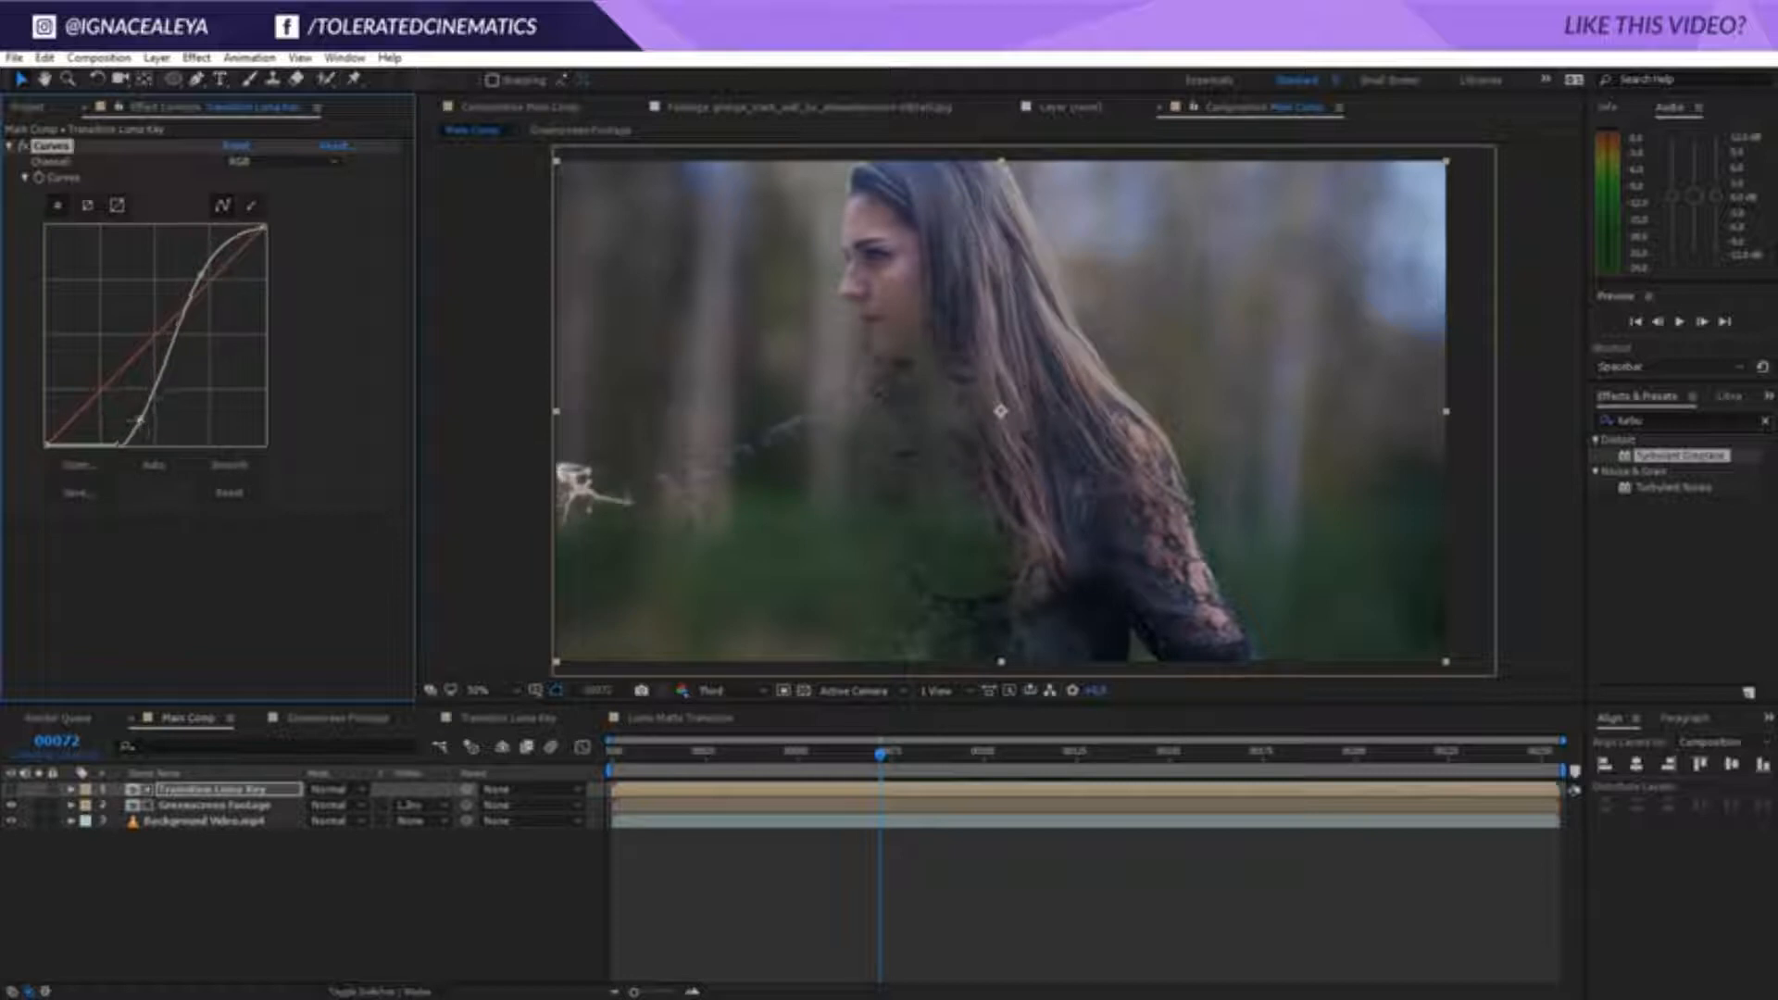
{"action": "left_click_drag", "start_coordinate": [879, 752], "coordinate": [773, 777]}
{"action": "key", "text": "space"}
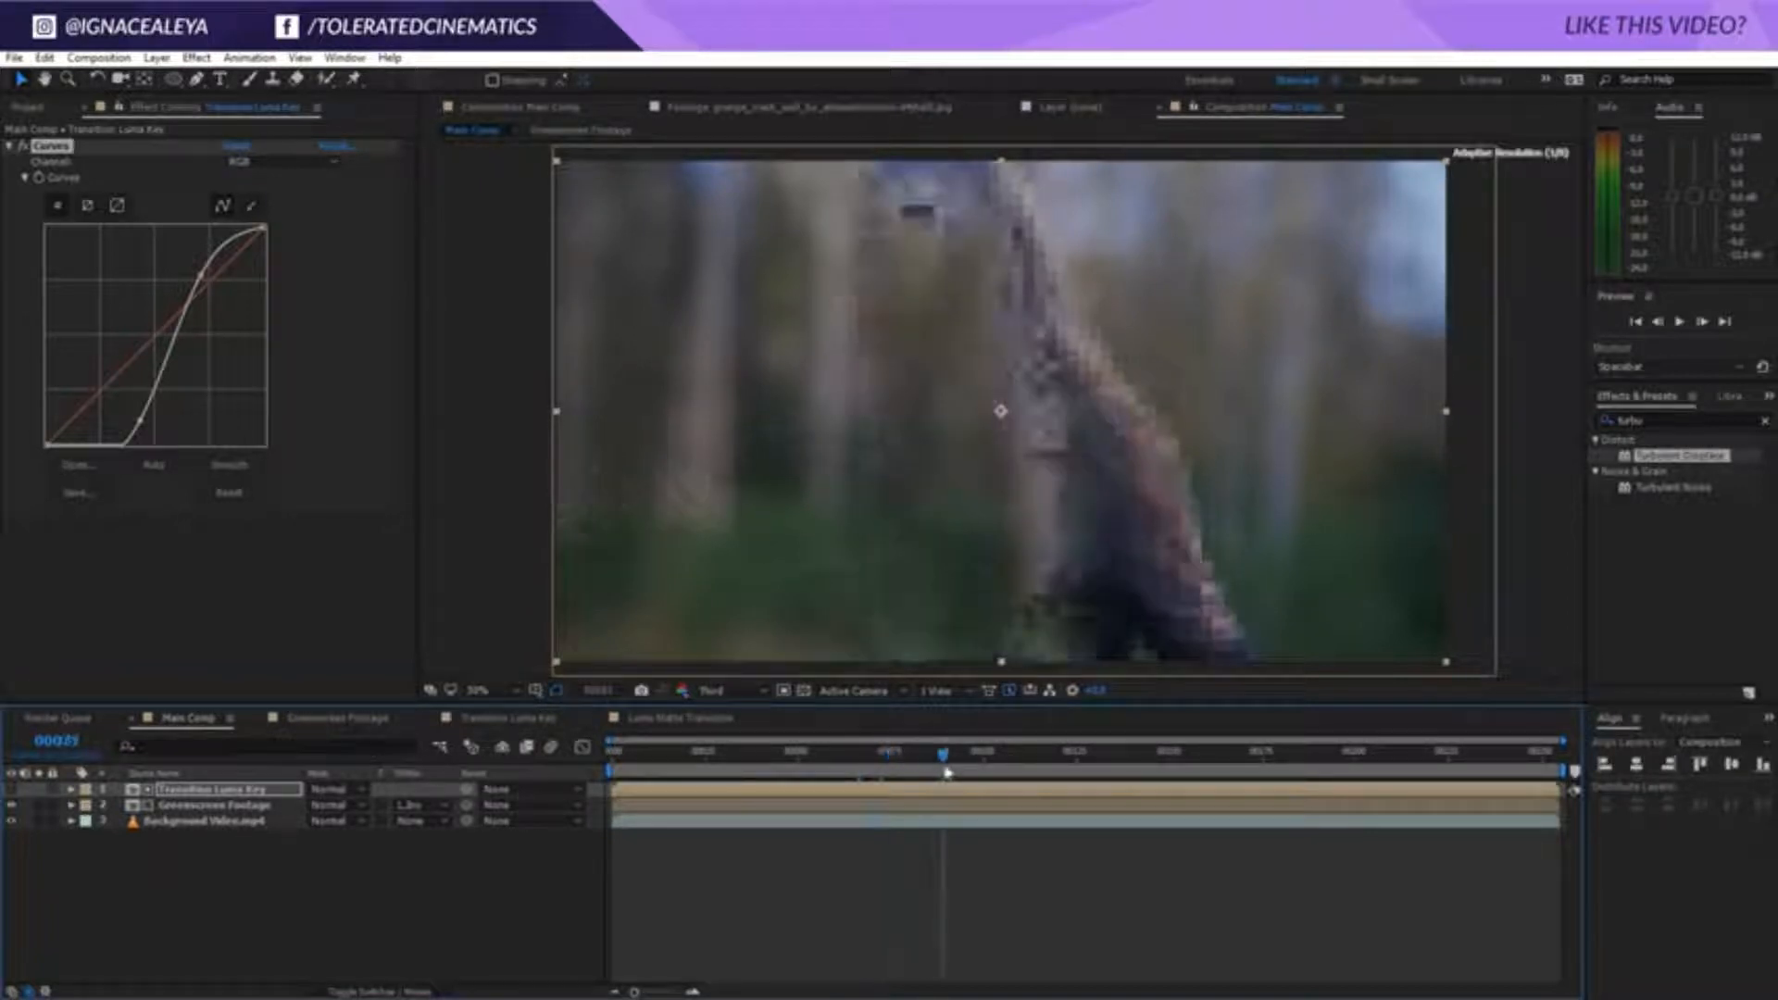
Add a Gaussian Blur to the Transition Luma Key layer, raise its Blurriness slightly, and scrub to frame 71
{"action": "left_click", "coordinate": [247, 806]}
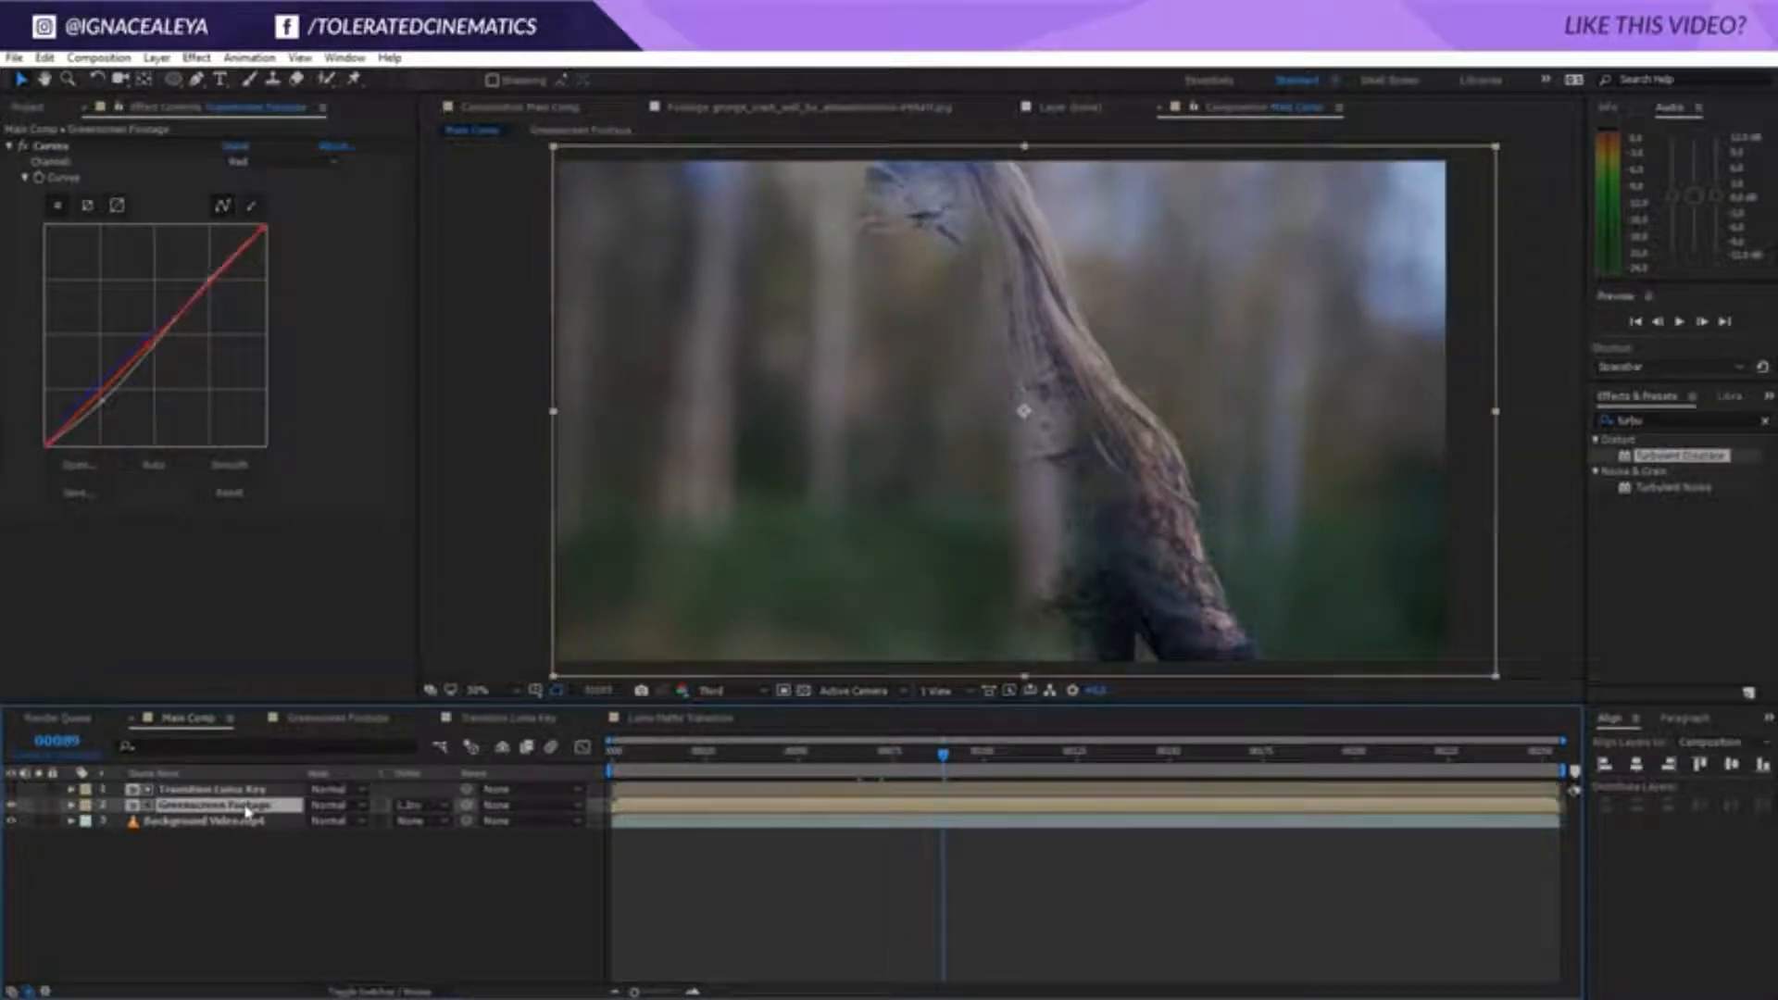
{"action": "left_click", "coordinate": [212, 792]}
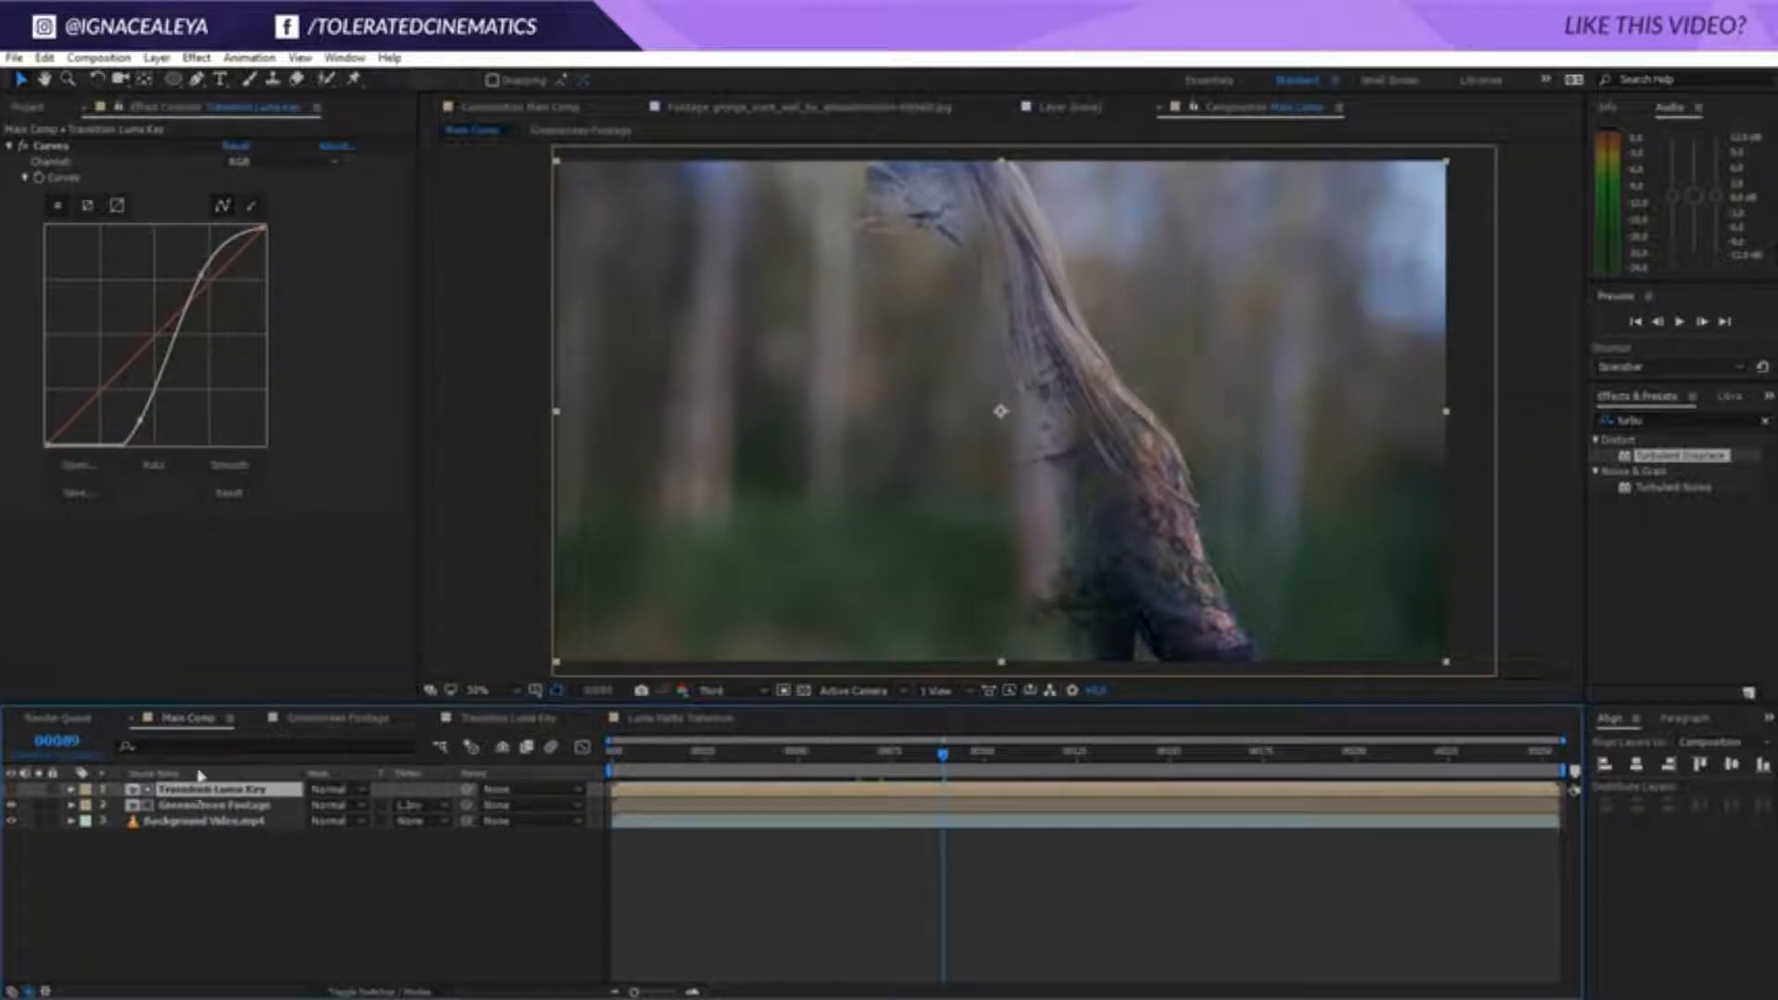
{"action": "left_click", "coordinate": [196, 58]}
{"action": "mouse_move", "coordinate": [194, 187]}
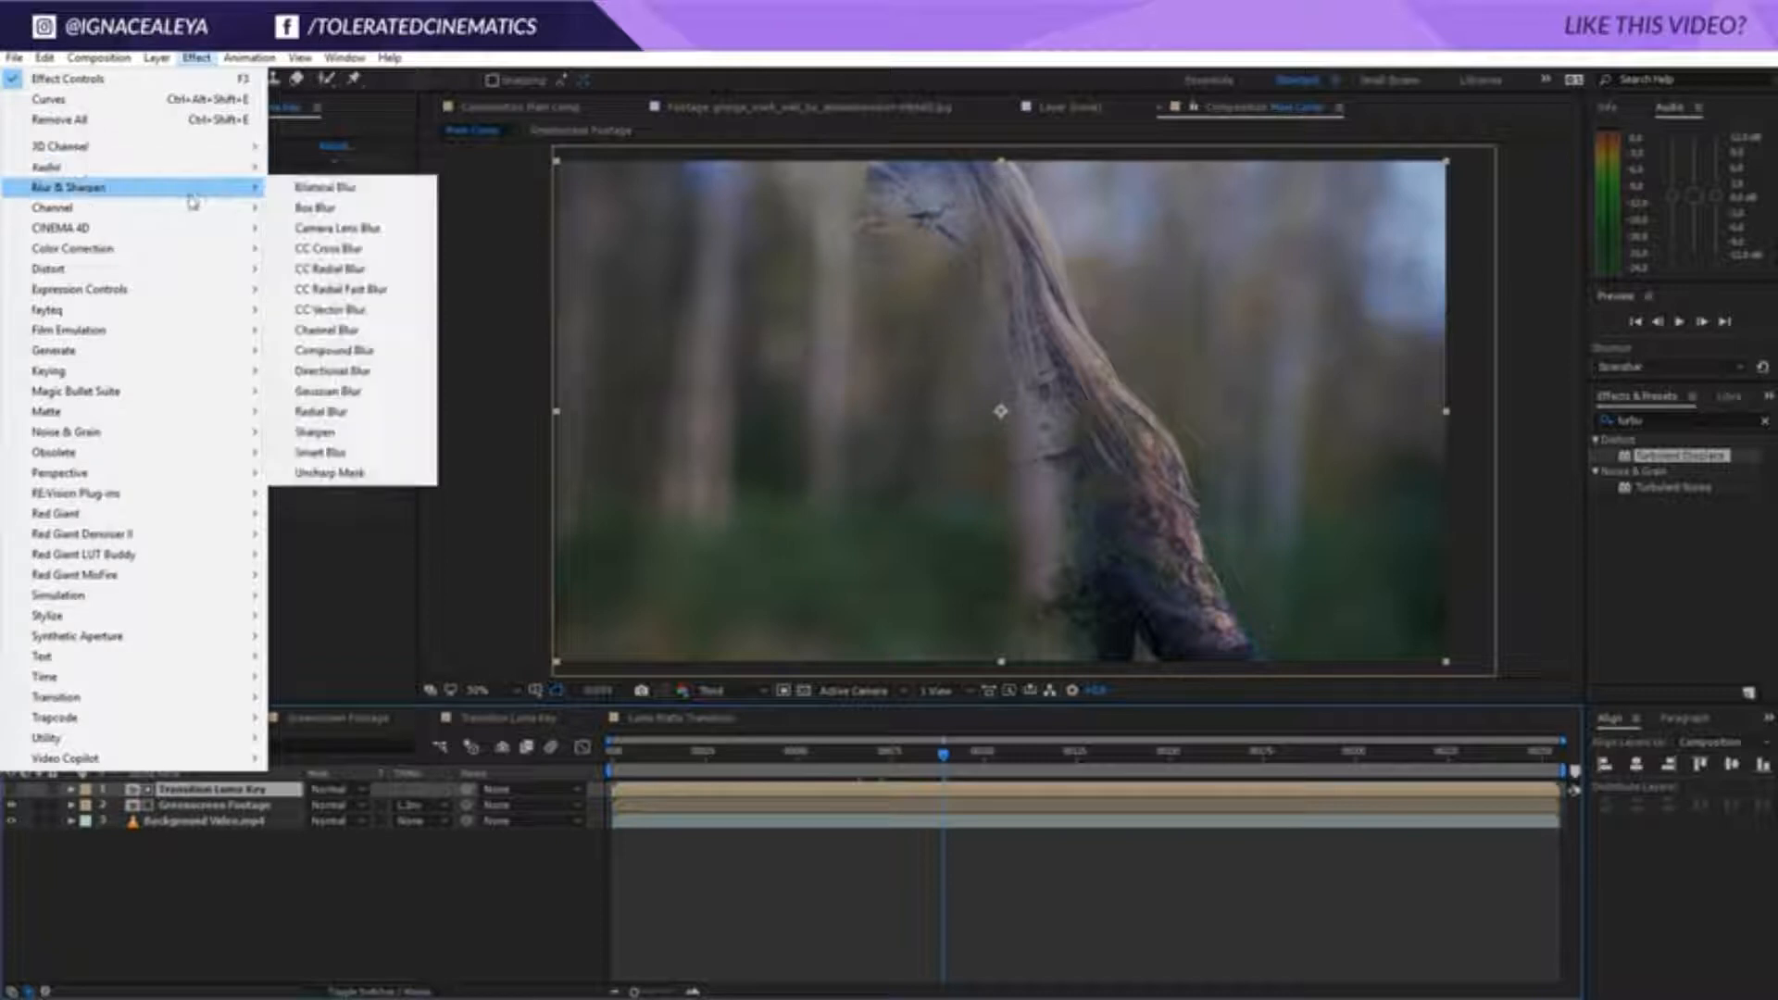
{"action": "left_click", "coordinate": [375, 391]}
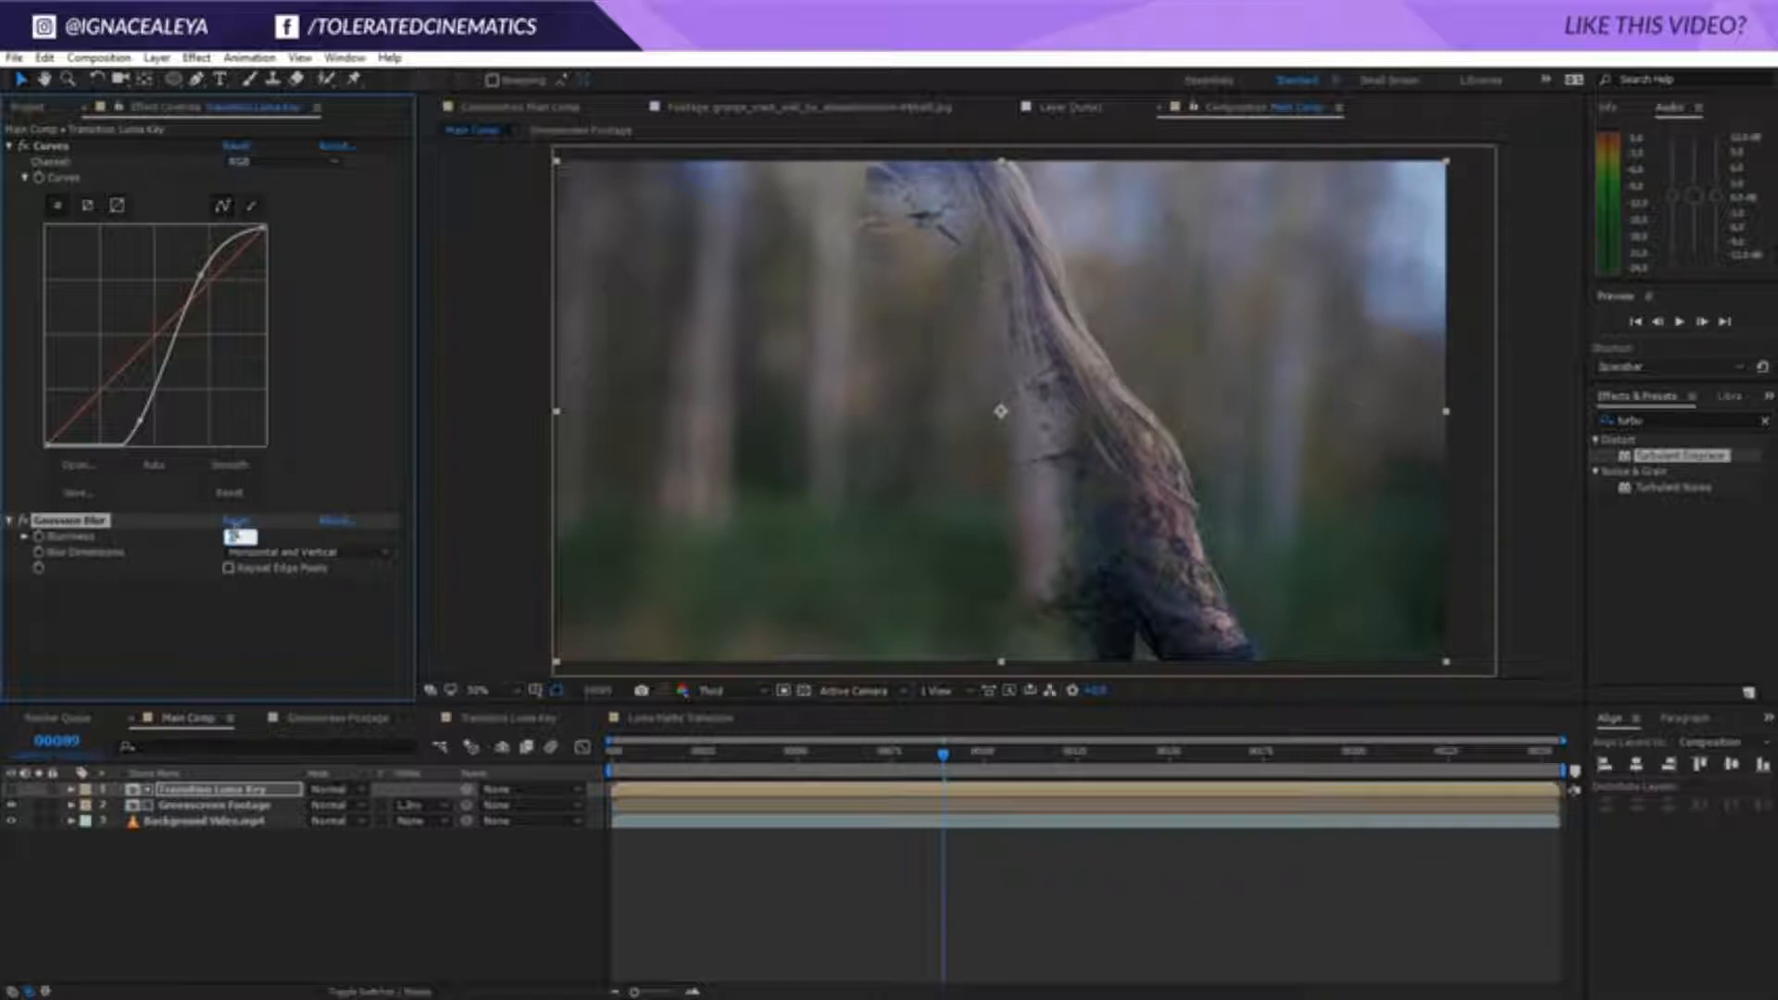
{"action": "left_click", "coordinate": [223, 645]}
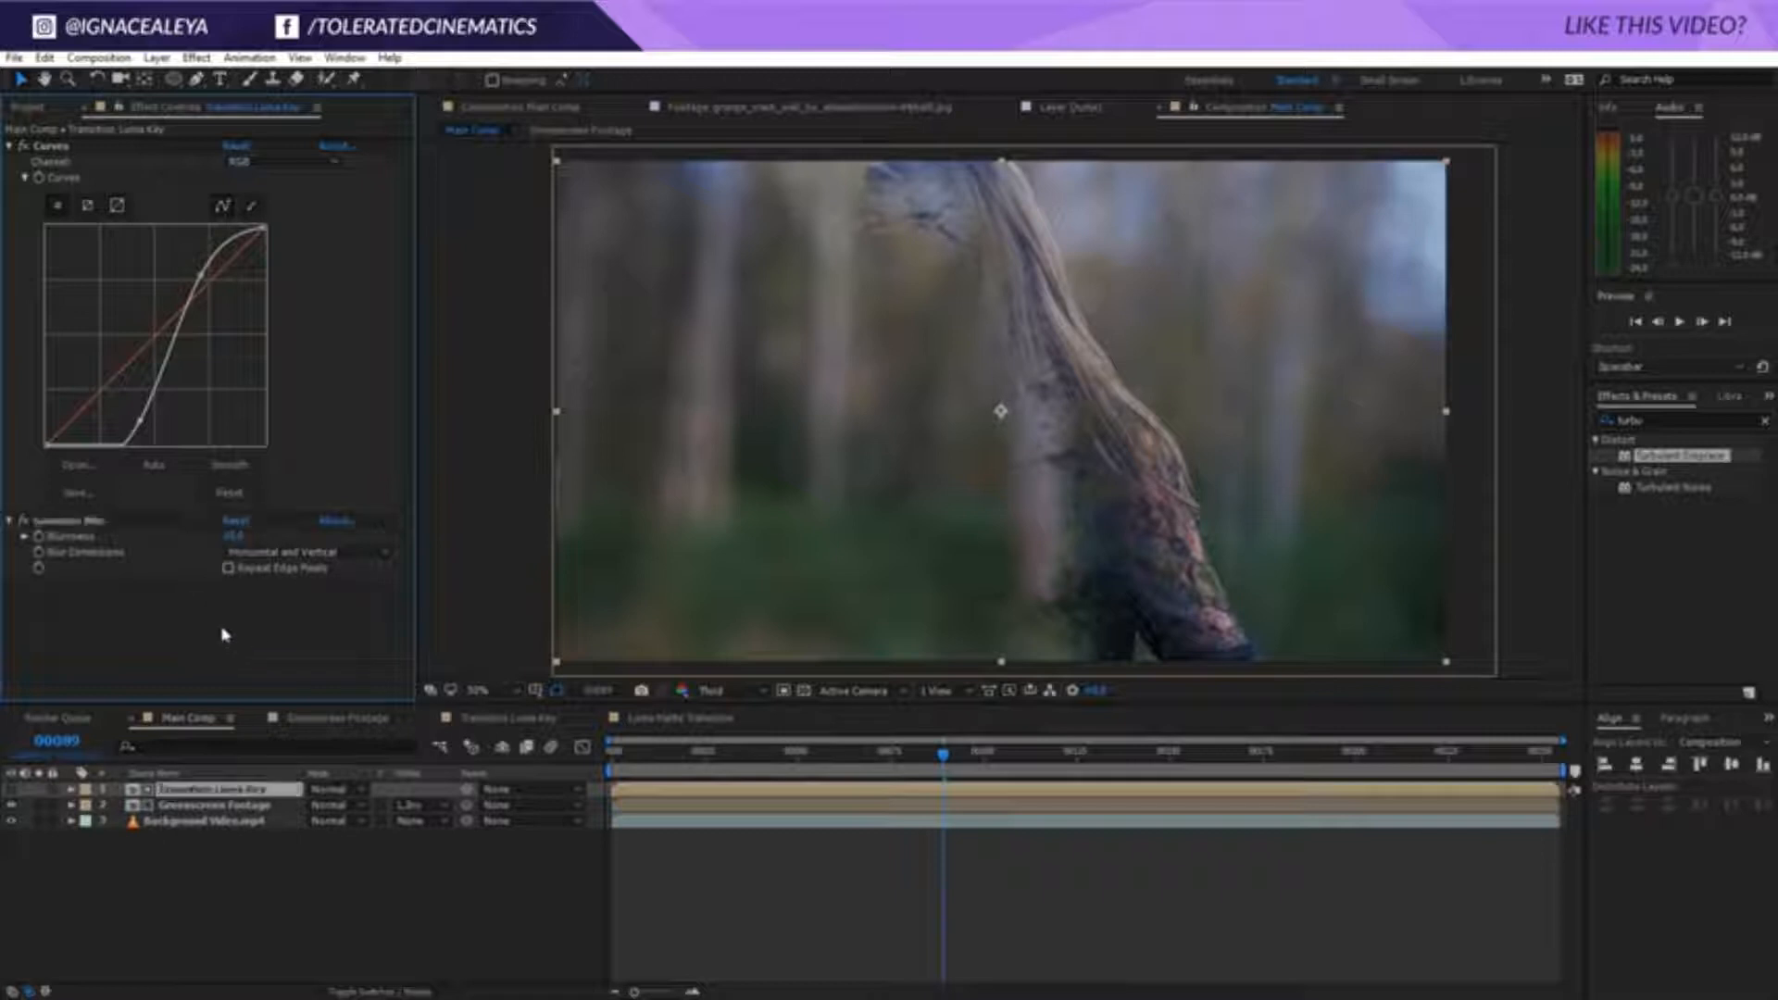
{"action": "left_click_drag", "start_coordinate": [960, 761], "coordinate": [841, 763]}
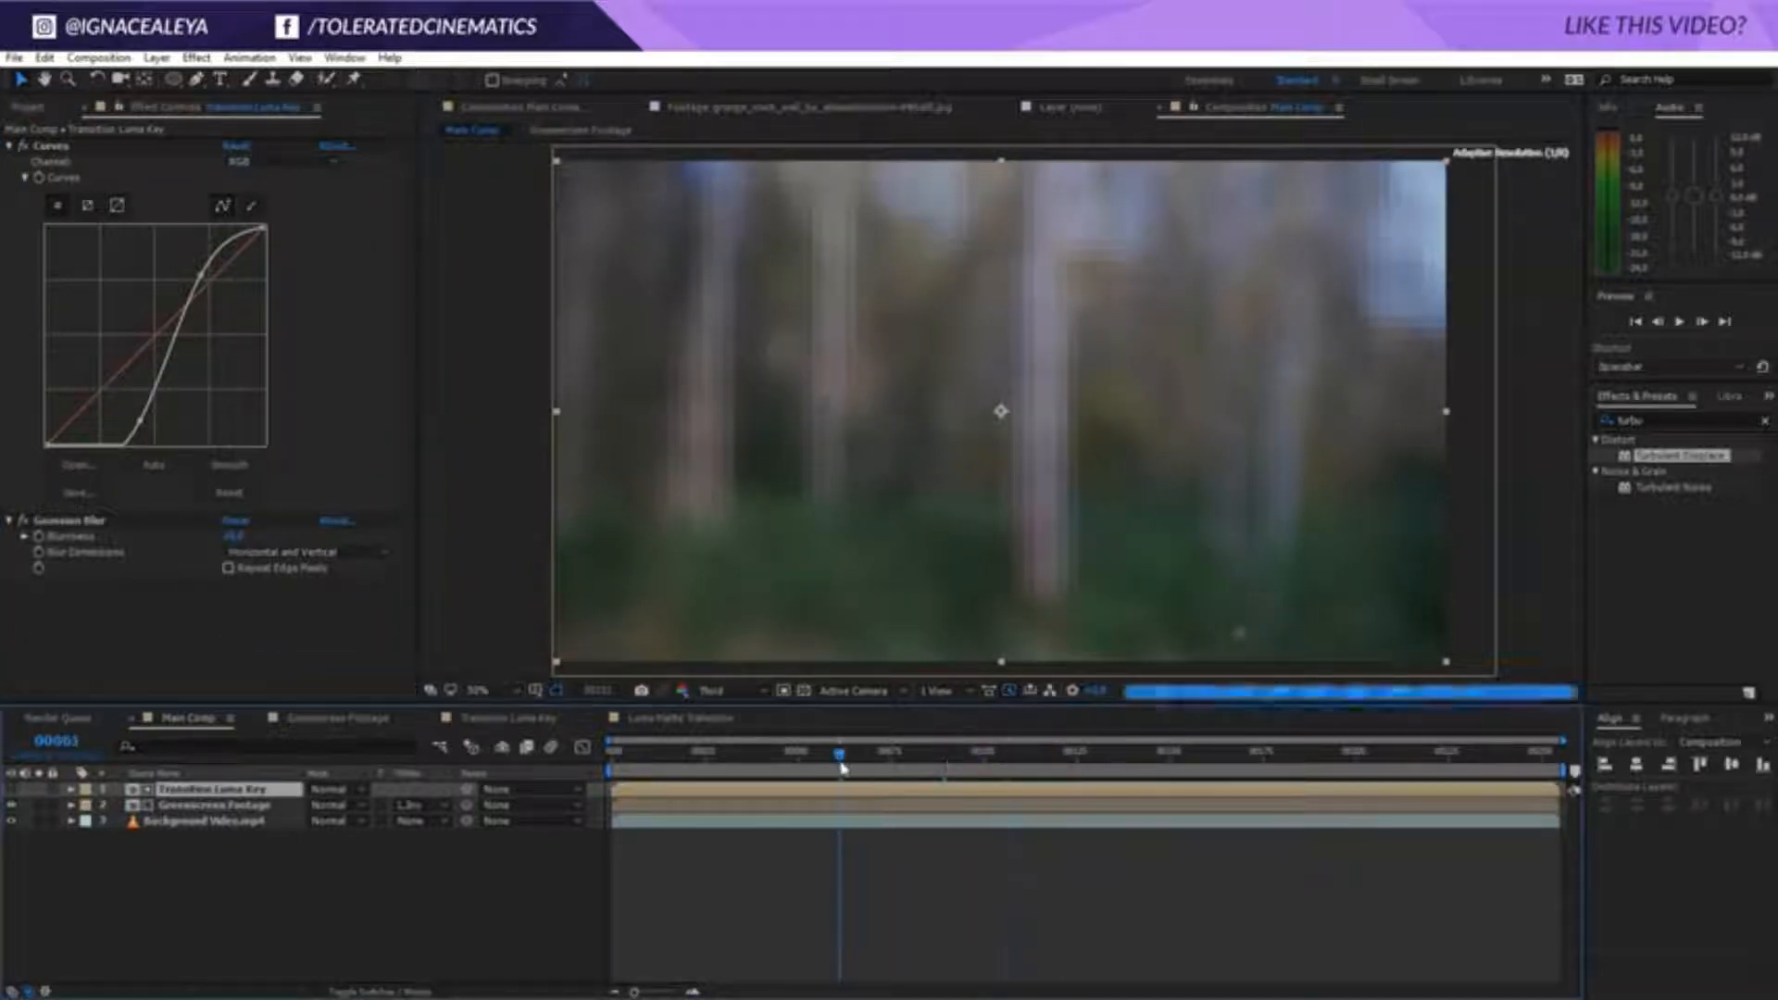
{"action": "left_click", "coordinate": [875, 754]}
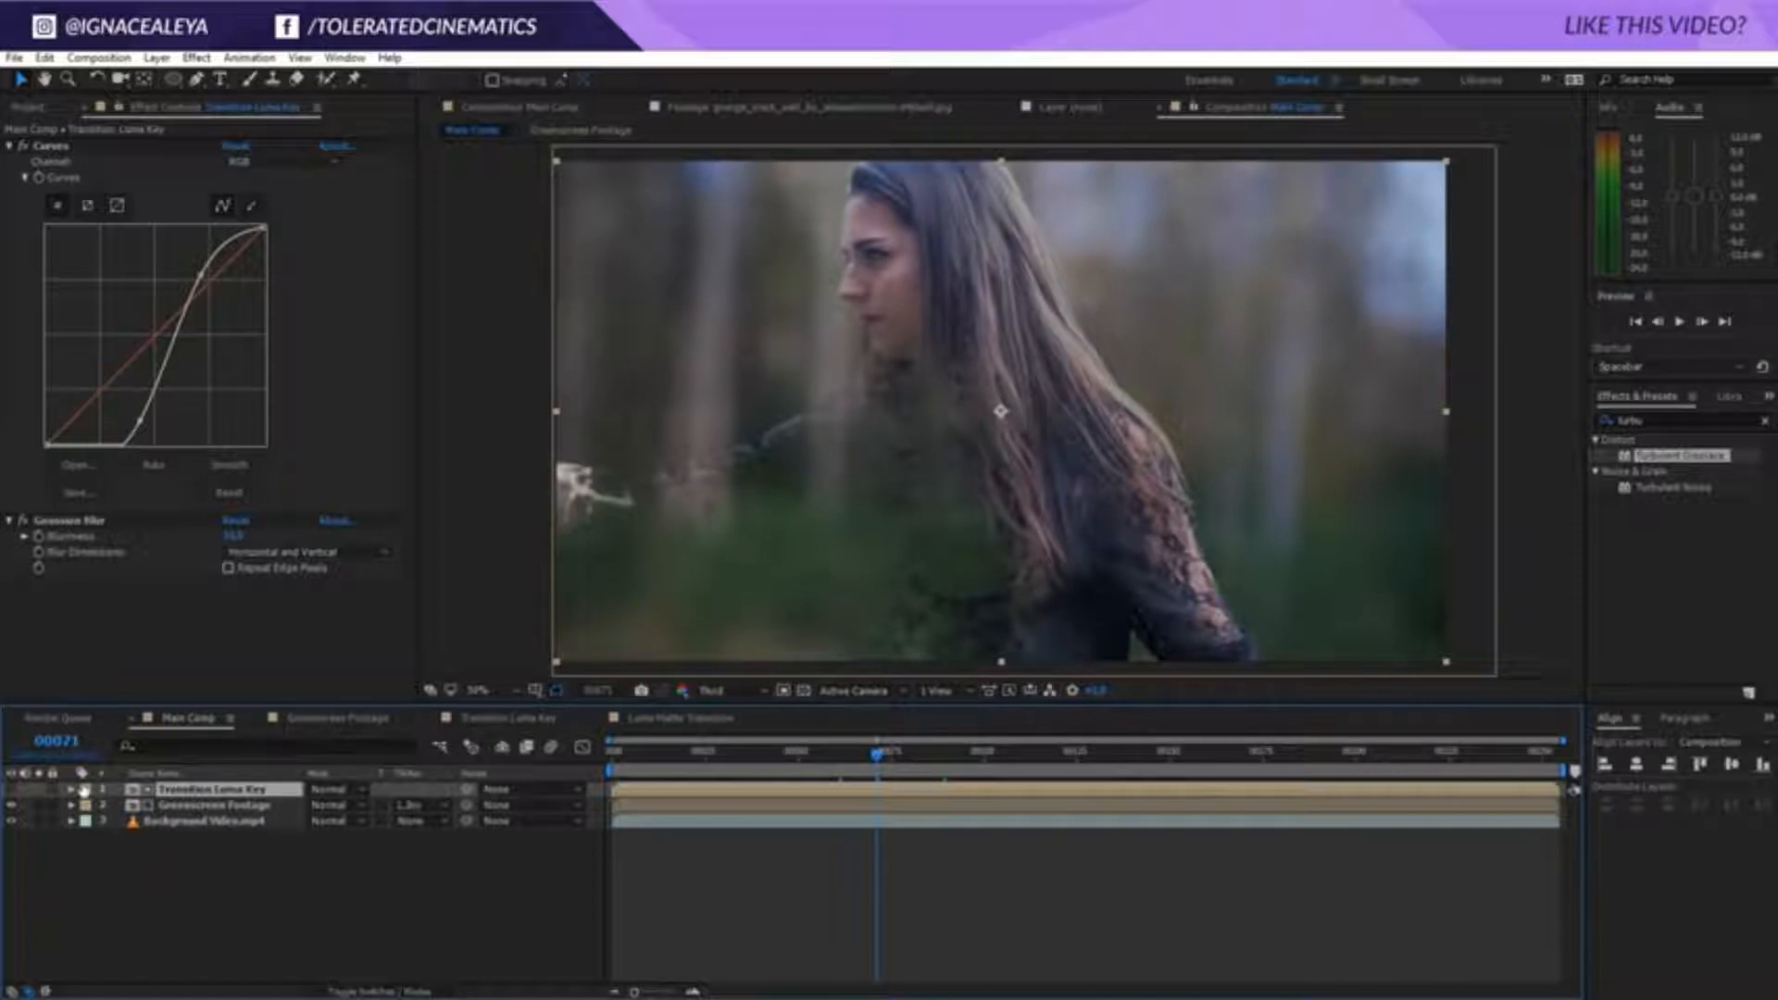
Apply a Fill effect to the Greenscreen Footage layer and set its color to a very dark, near-black brown
{"action": "left_click", "coordinate": [195, 804]}
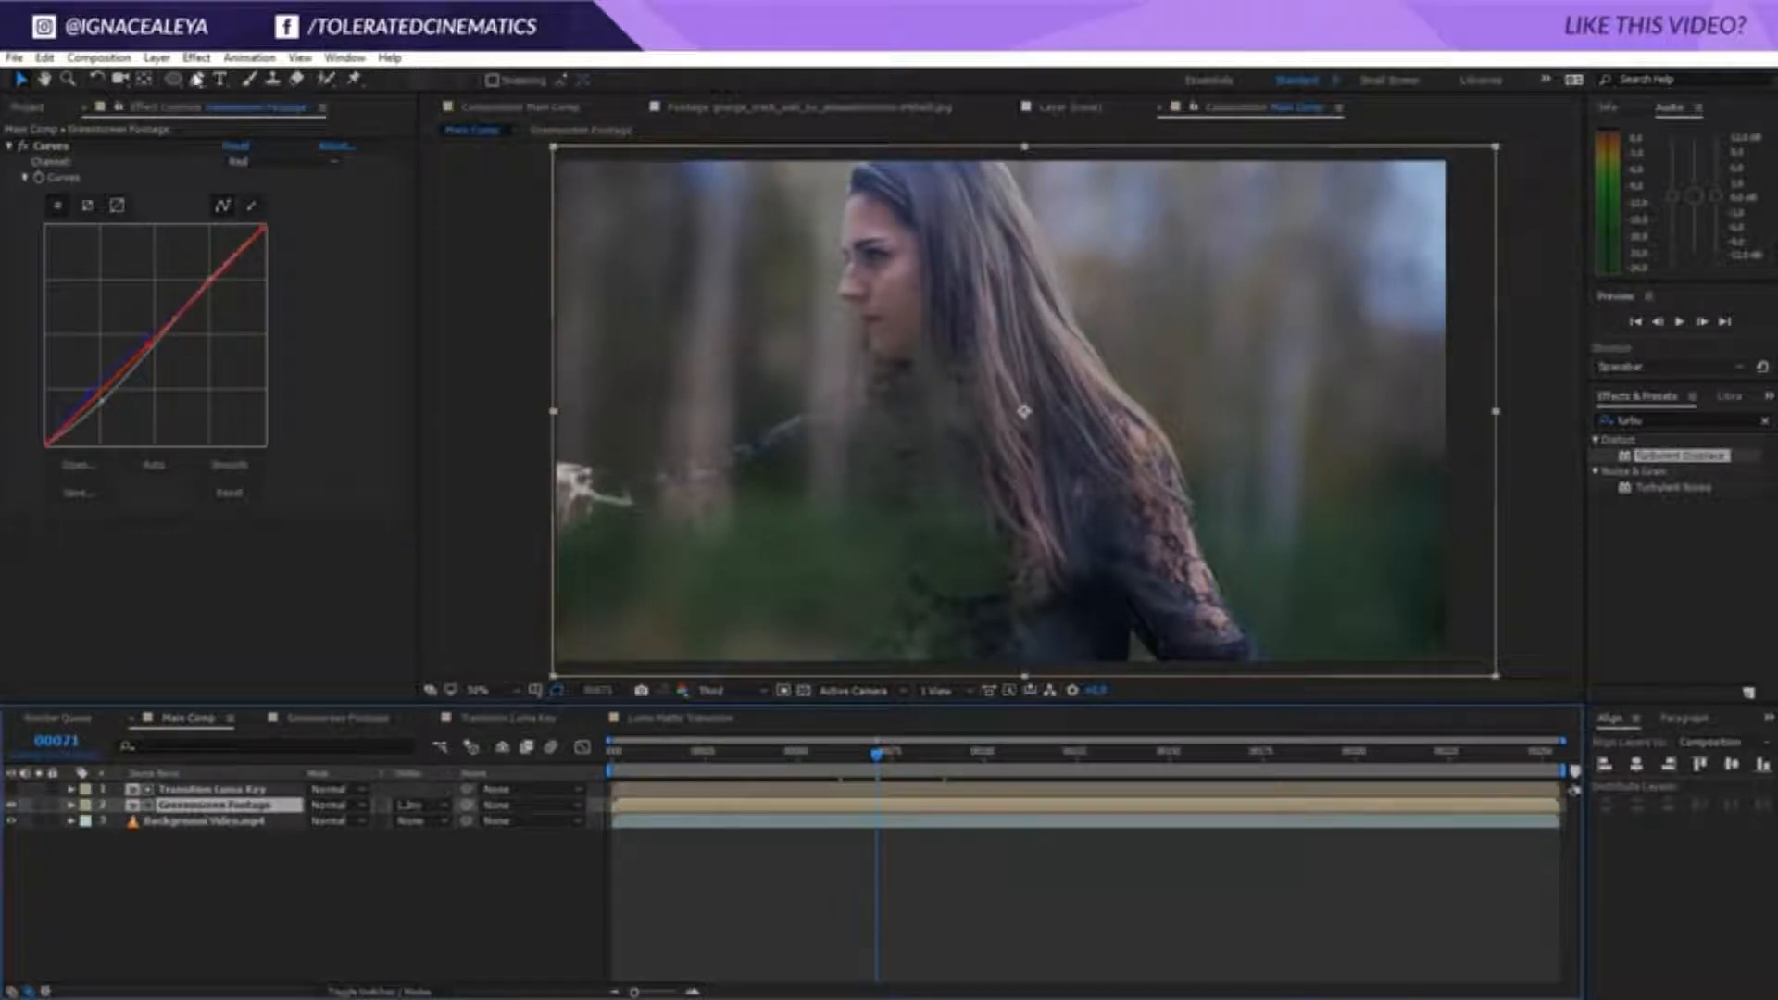
{"action": "left_click", "coordinate": [207, 60]}
{"action": "mouse_move", "coordinate": [76, 359]}
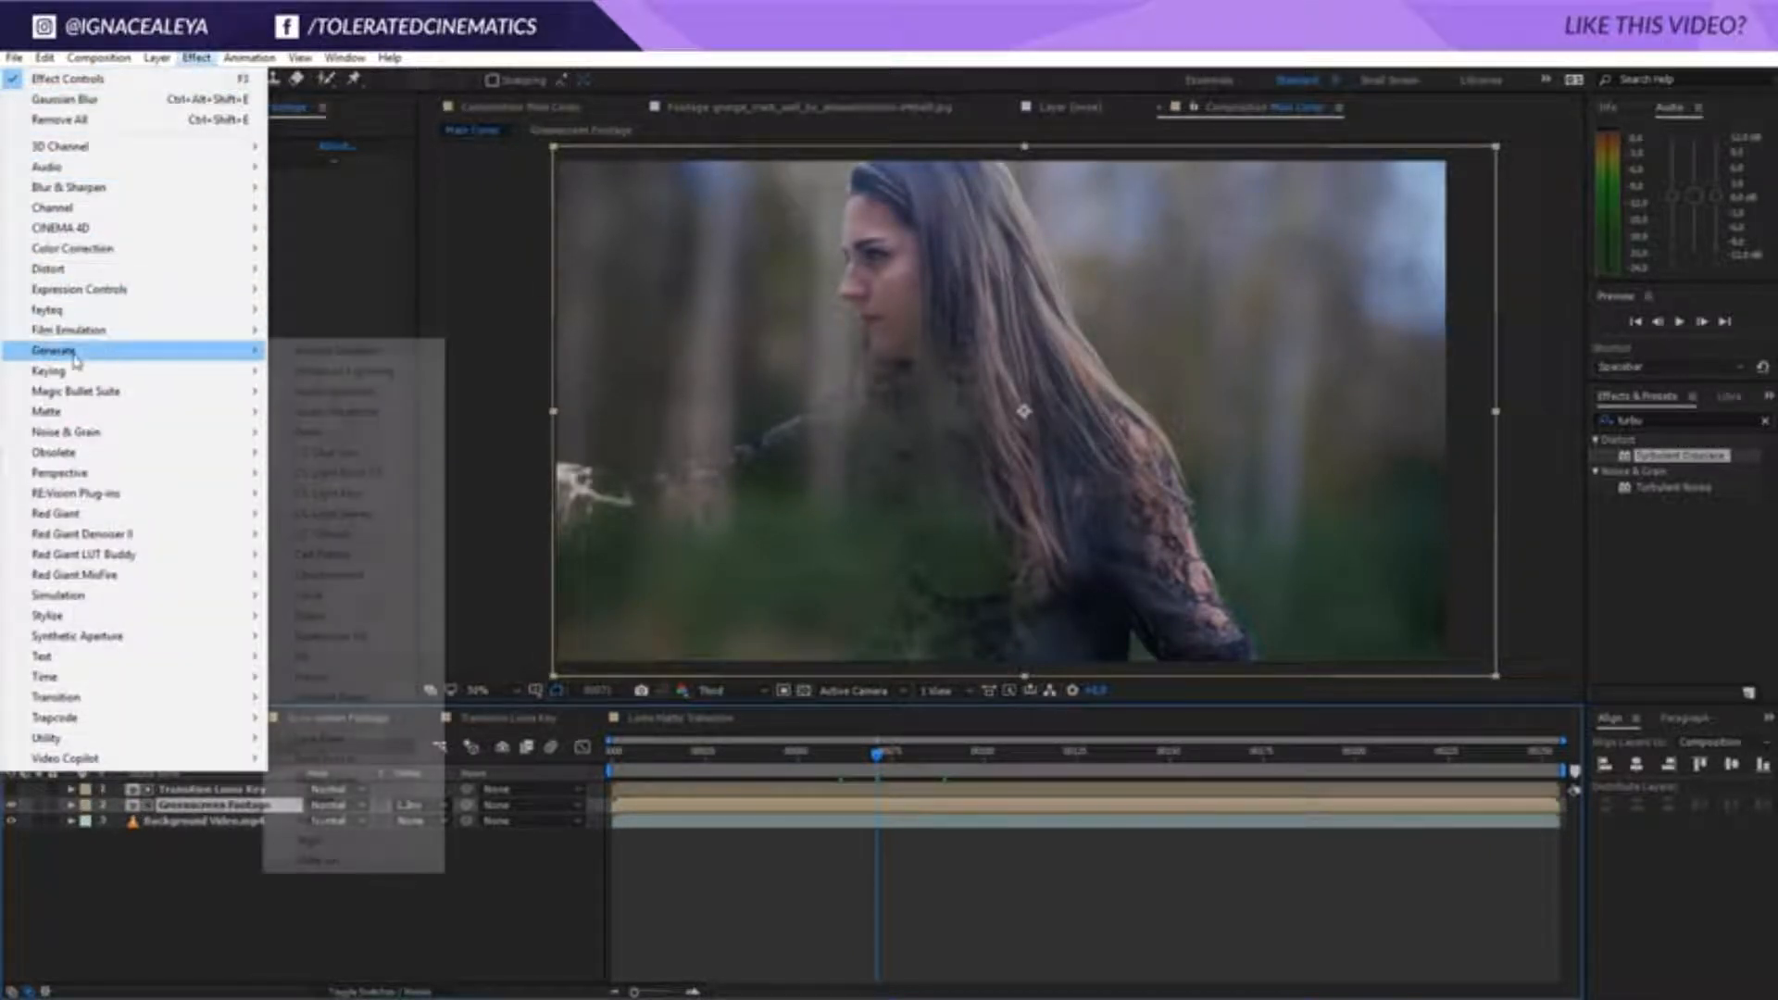
{"action": "left_click", "coordinate": [304, 656]}
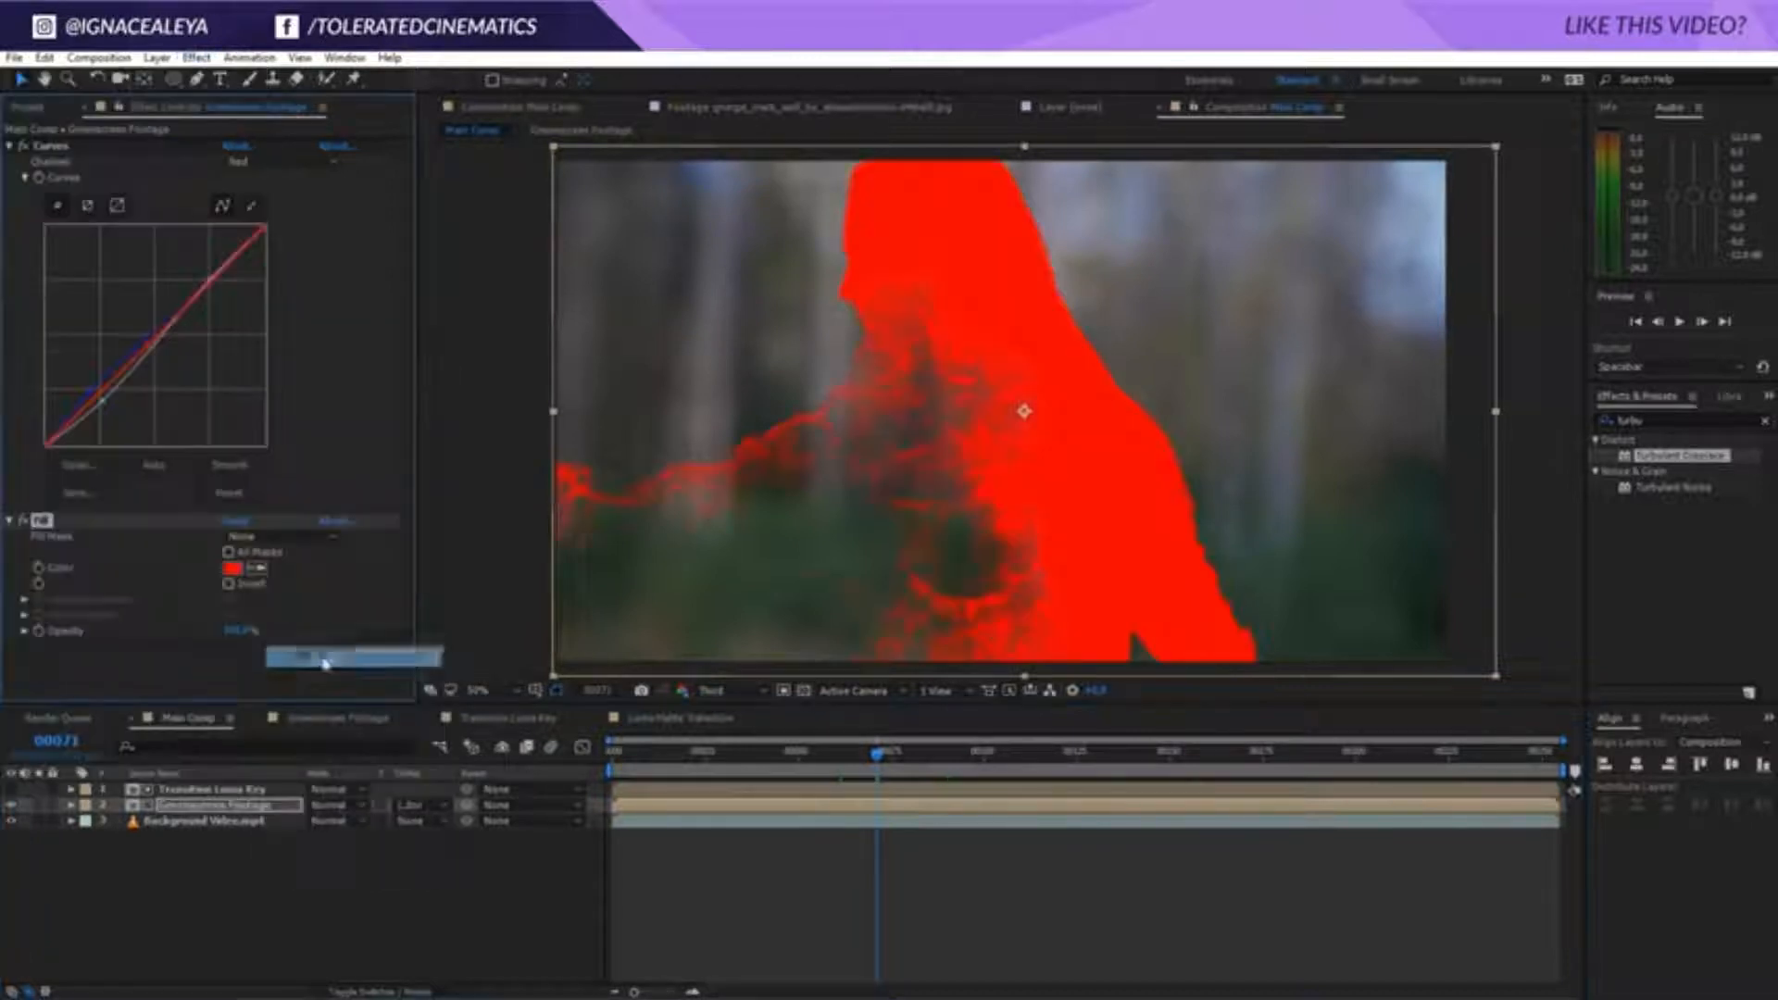
{"action": "left_click", "coordinate": [233, 568]}
{"action": "left_click", "coordinate": [649, 925]}
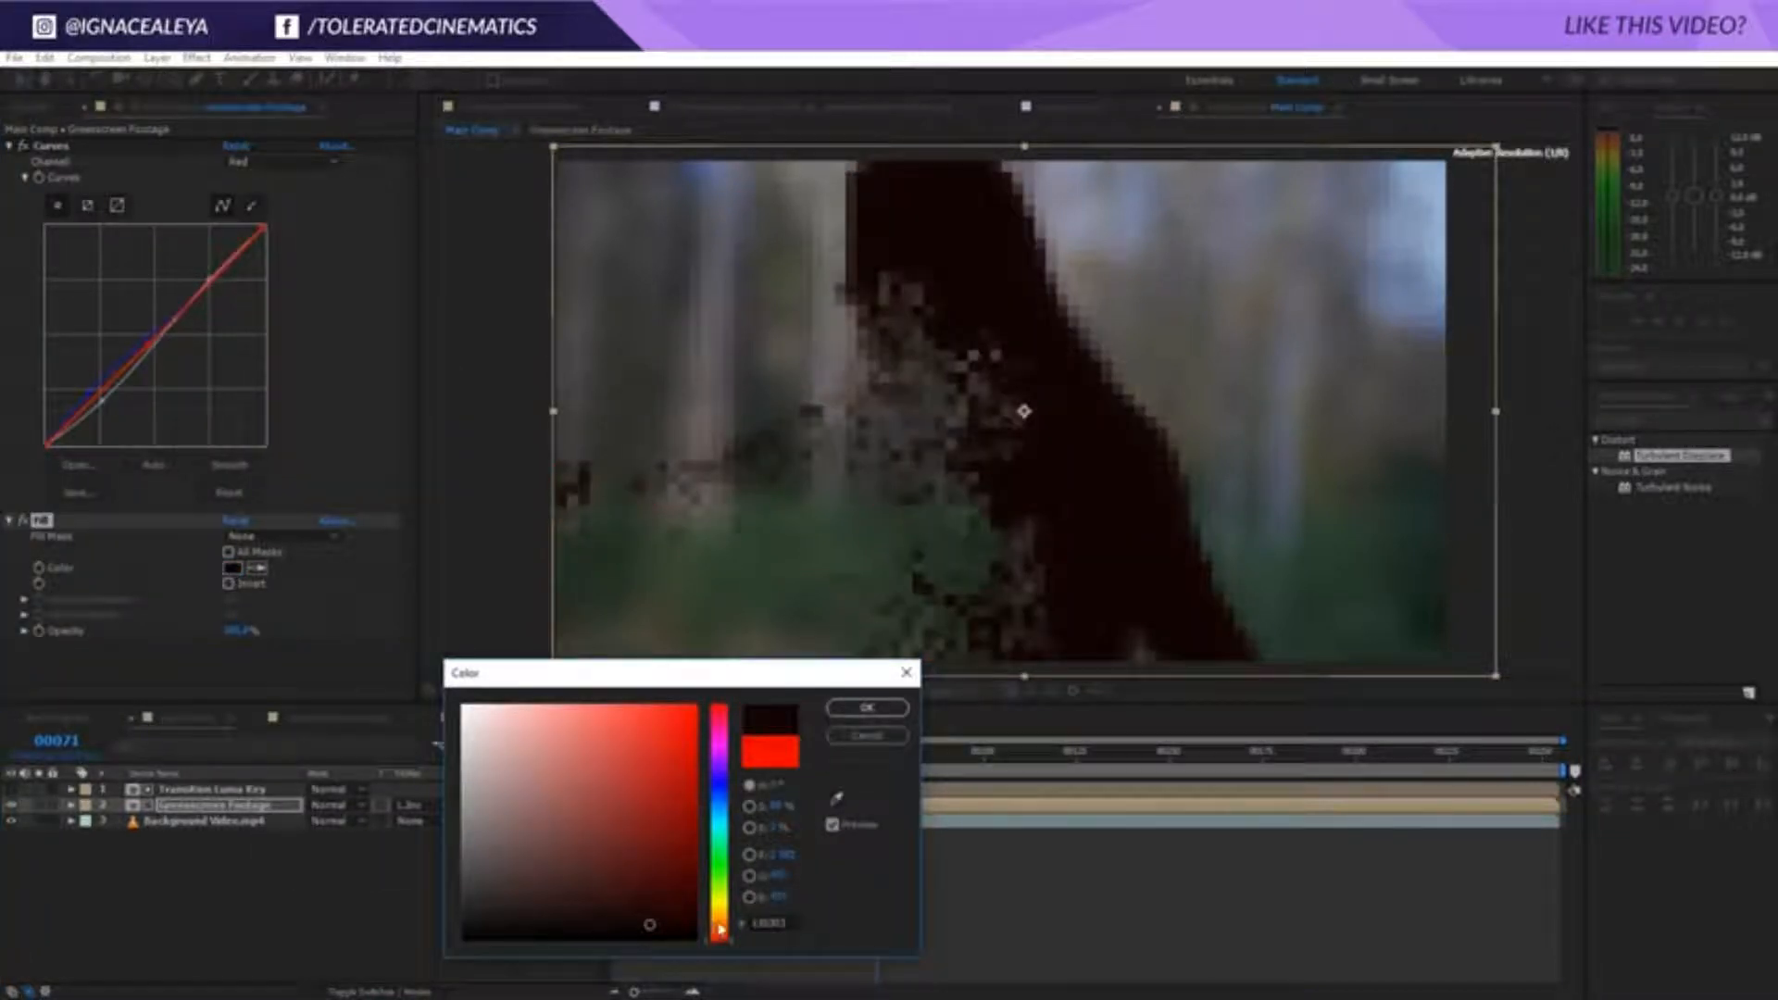
{"action": "left_click", "coordinate": [721, 934]}
{"action": "left_click_drag", "start_coordinate": [722, 934], "coordinate": [716, 938]}
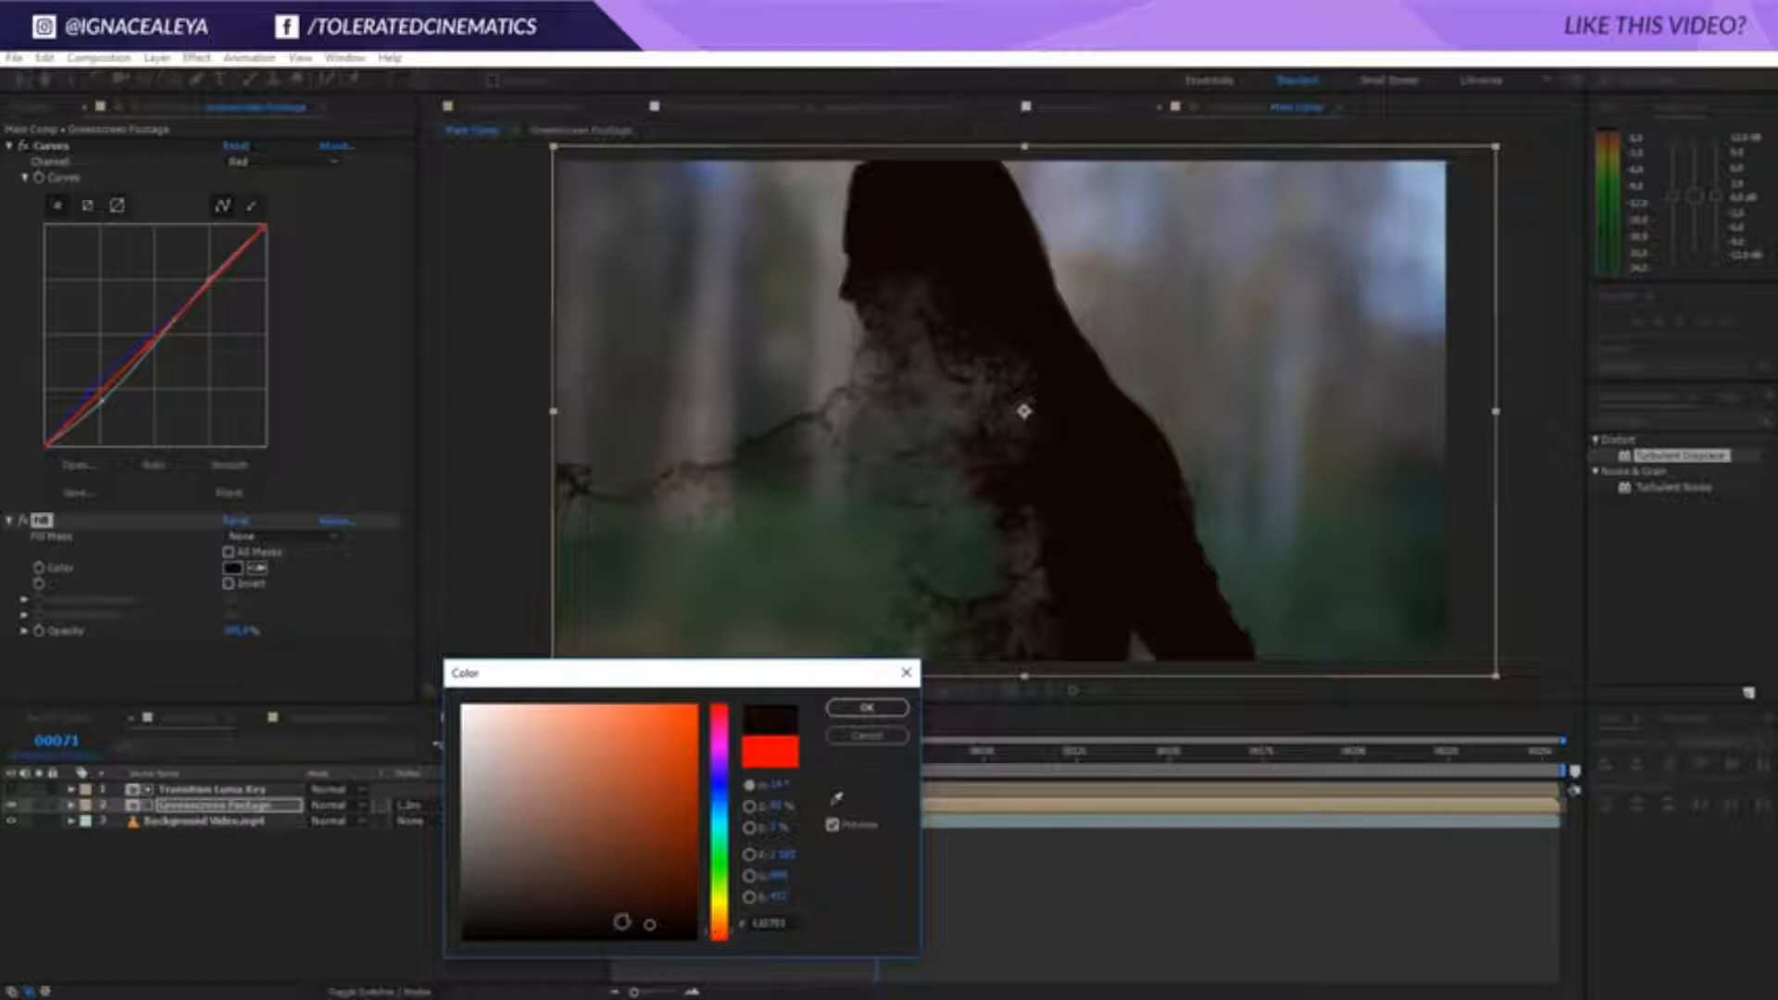
{"action": "left_click", "coordinate": [605, 922]}
{"action": "left_click", "coordinate": [867, 709]}
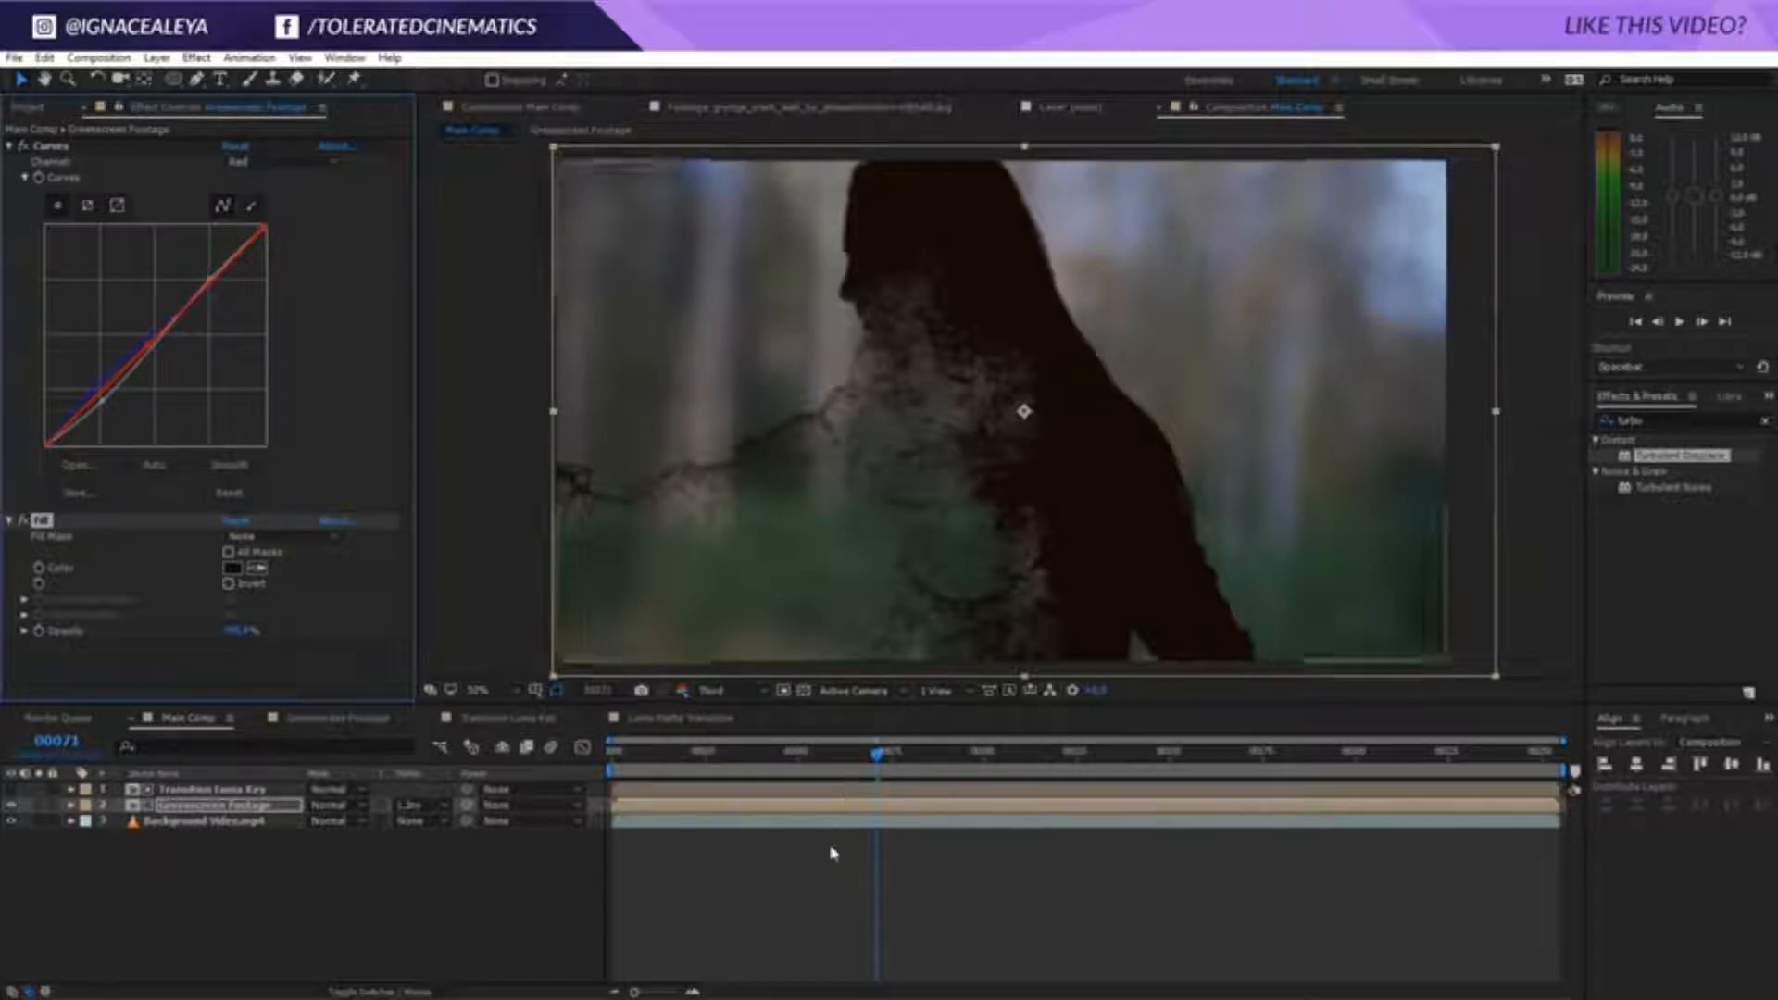
{"action": "left_click", "coordinate": [843, 866]}
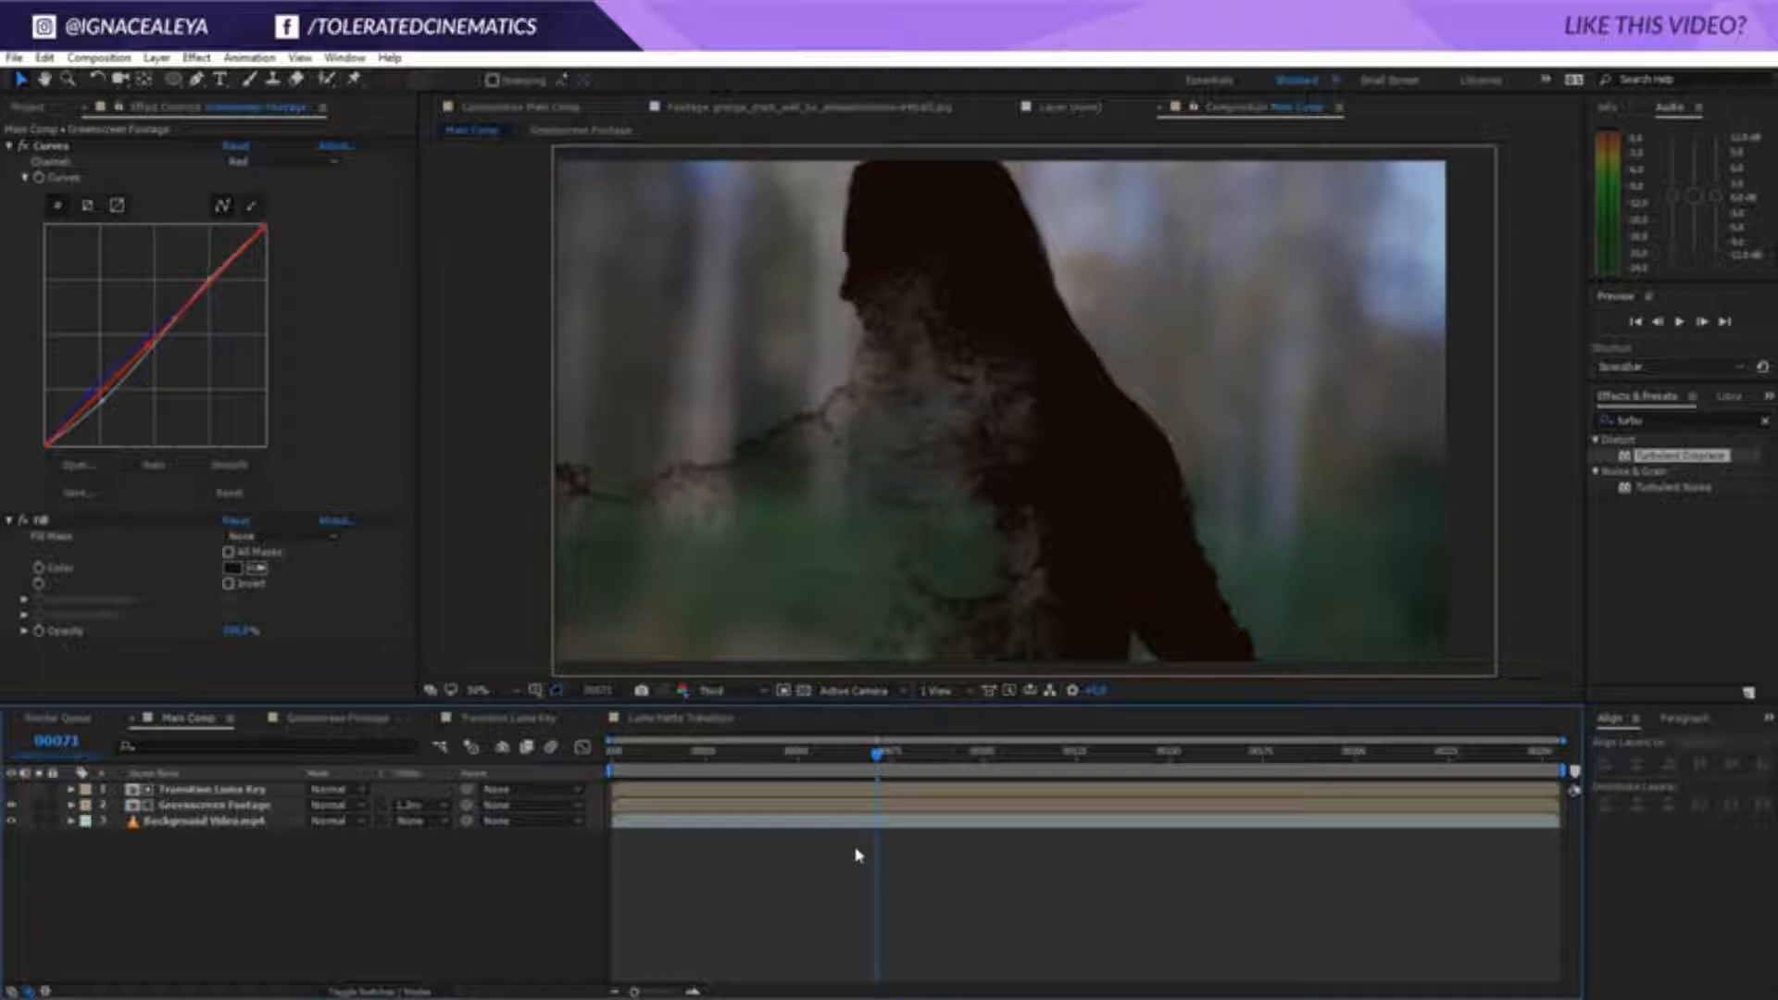
Duplicate the Greenscreen Footage and Transition Luma Key layers together and give the upper copies the Brown label color
{"action": "left_click", "coordinate": [262, 807]}
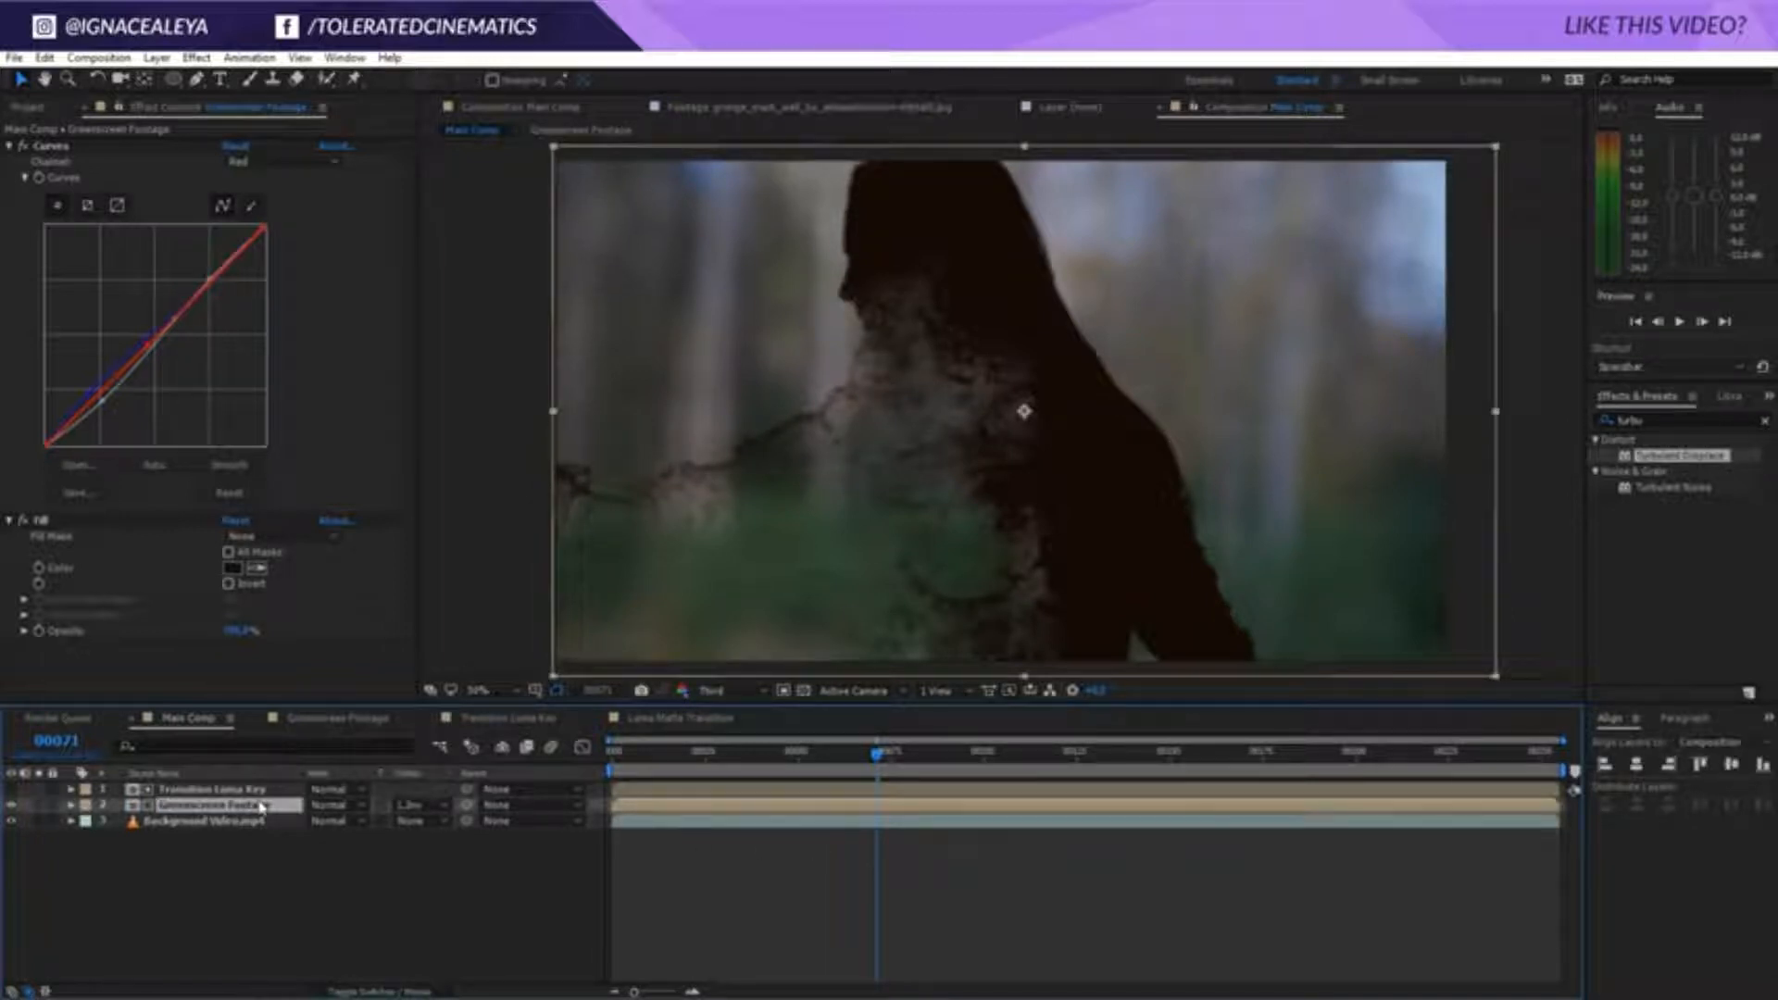
{"action": "left_click", "coordinate": [259, 790], "text": "shift"}
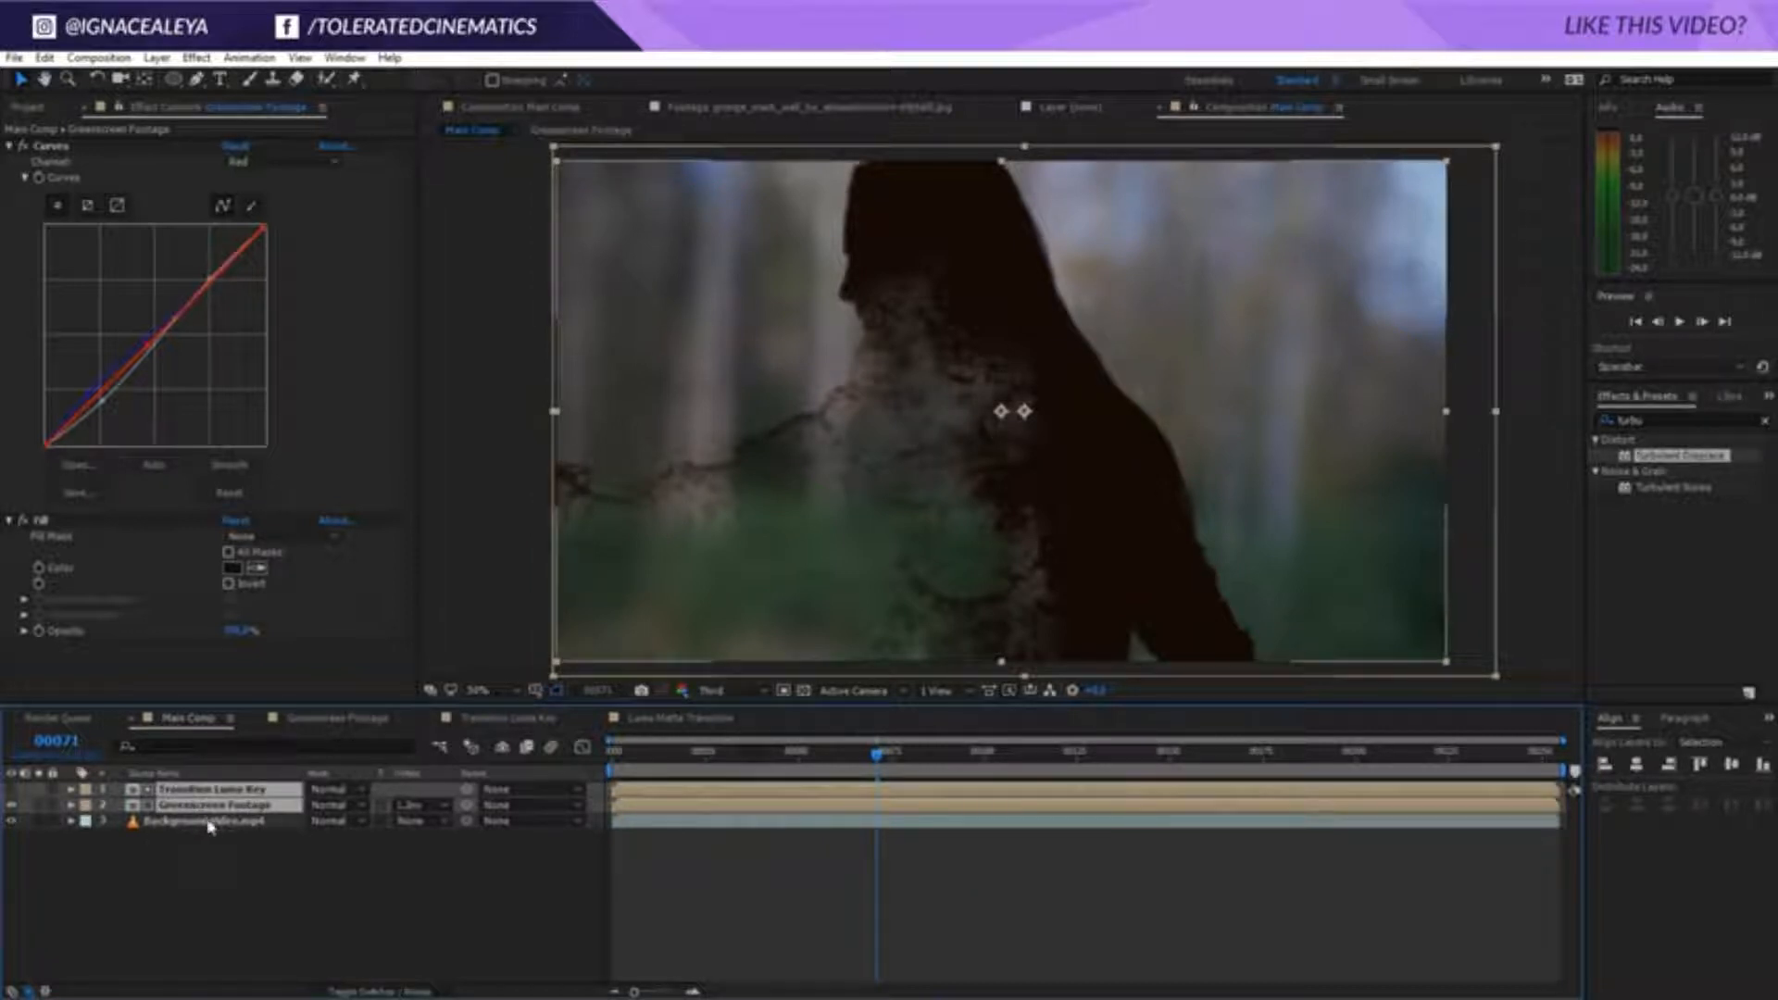
{"action": "key", "text": "ctrl+d"}
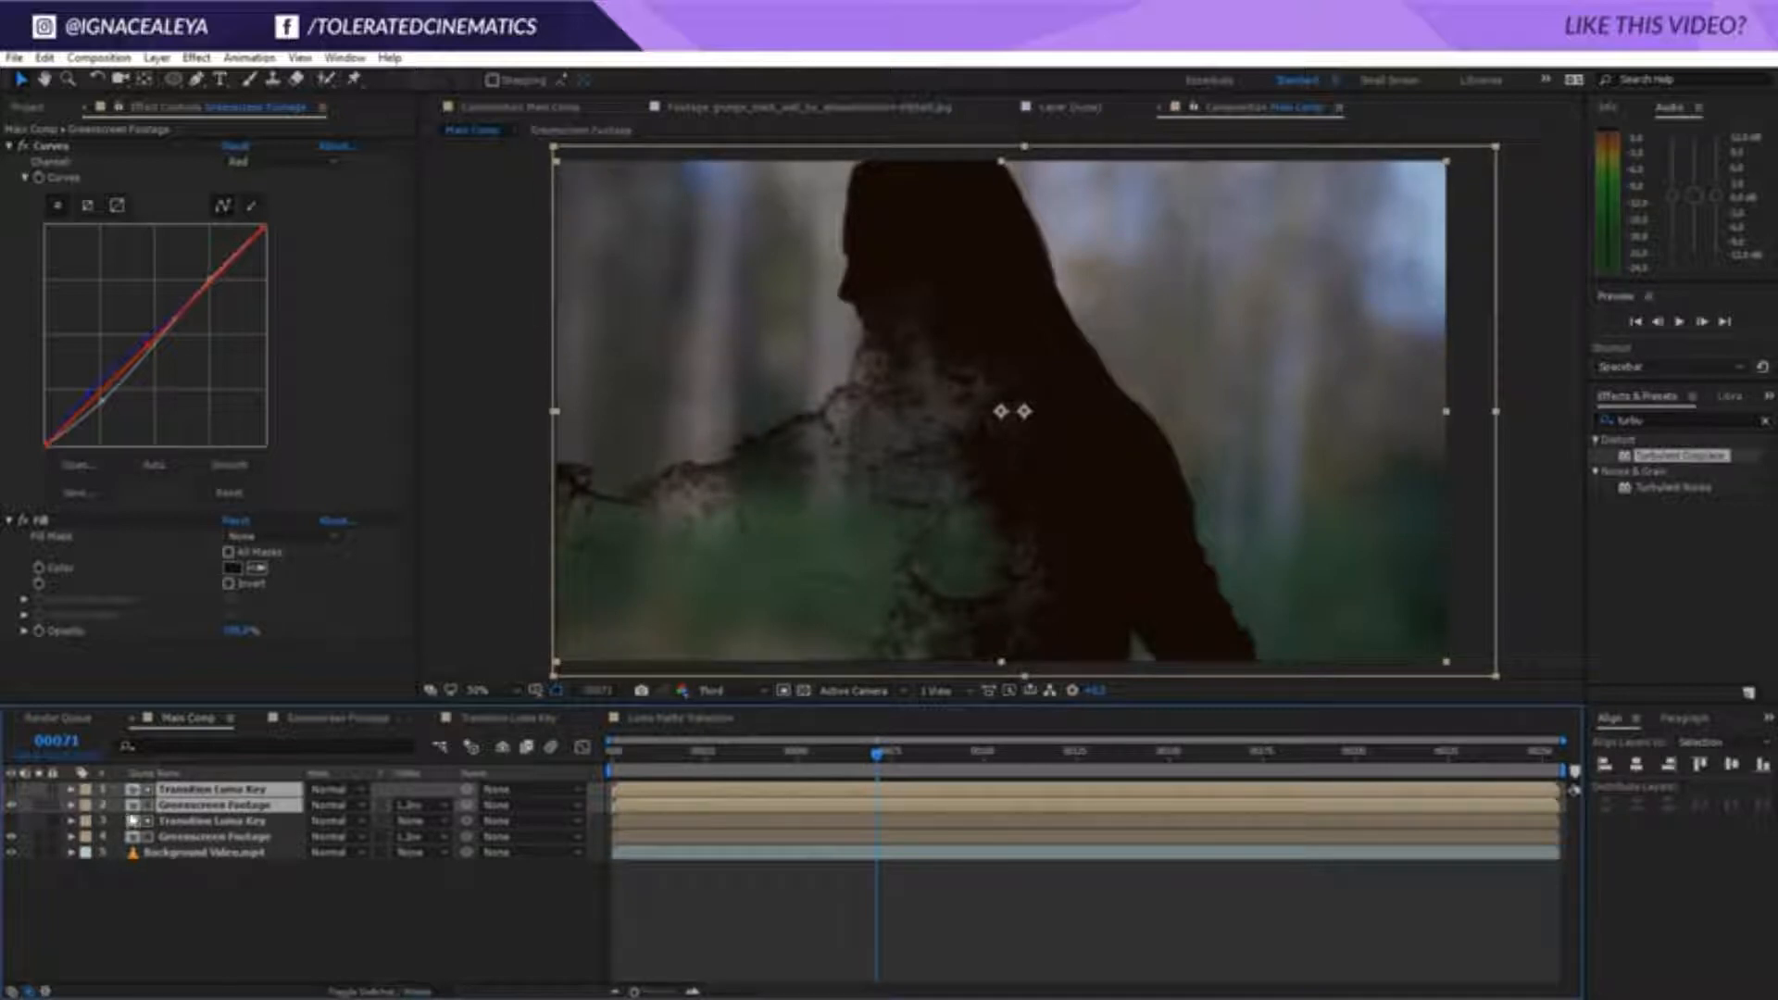
{"action": "left_click", "coordinate": [90, 813]}
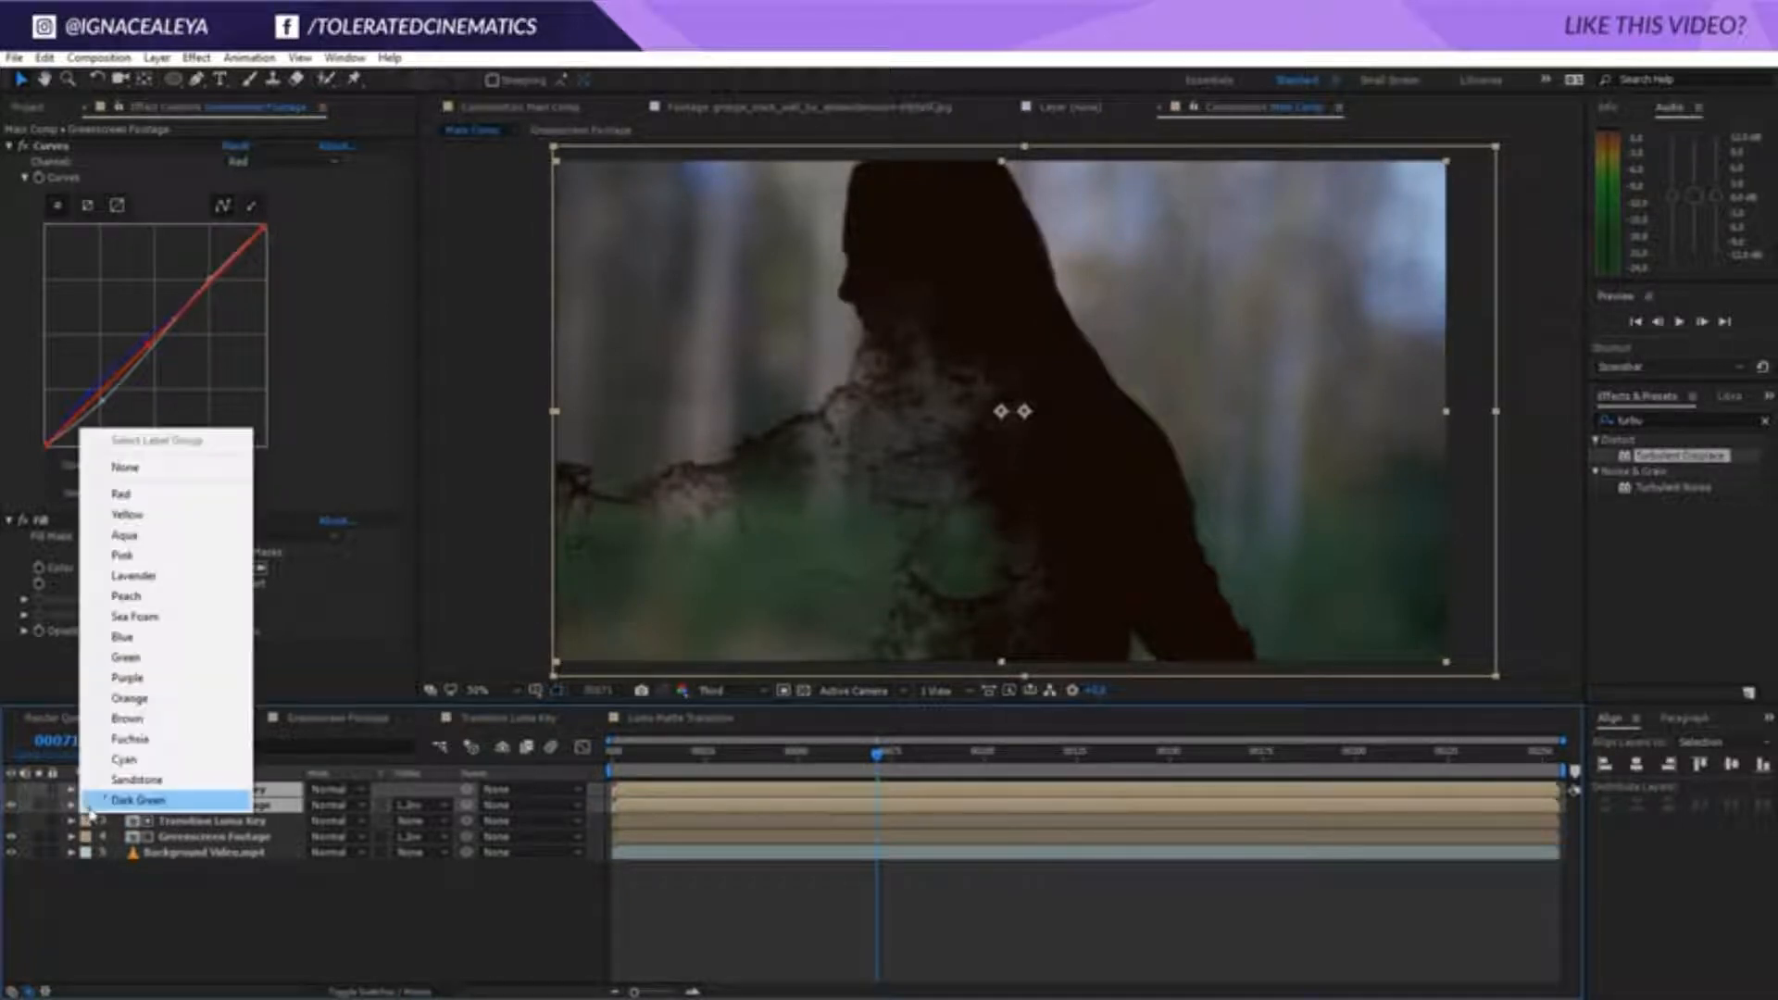
{"action": "left_click", "coordinate": [139, 721]}
{"action": "left_click", "coordinate": [158, 880]}
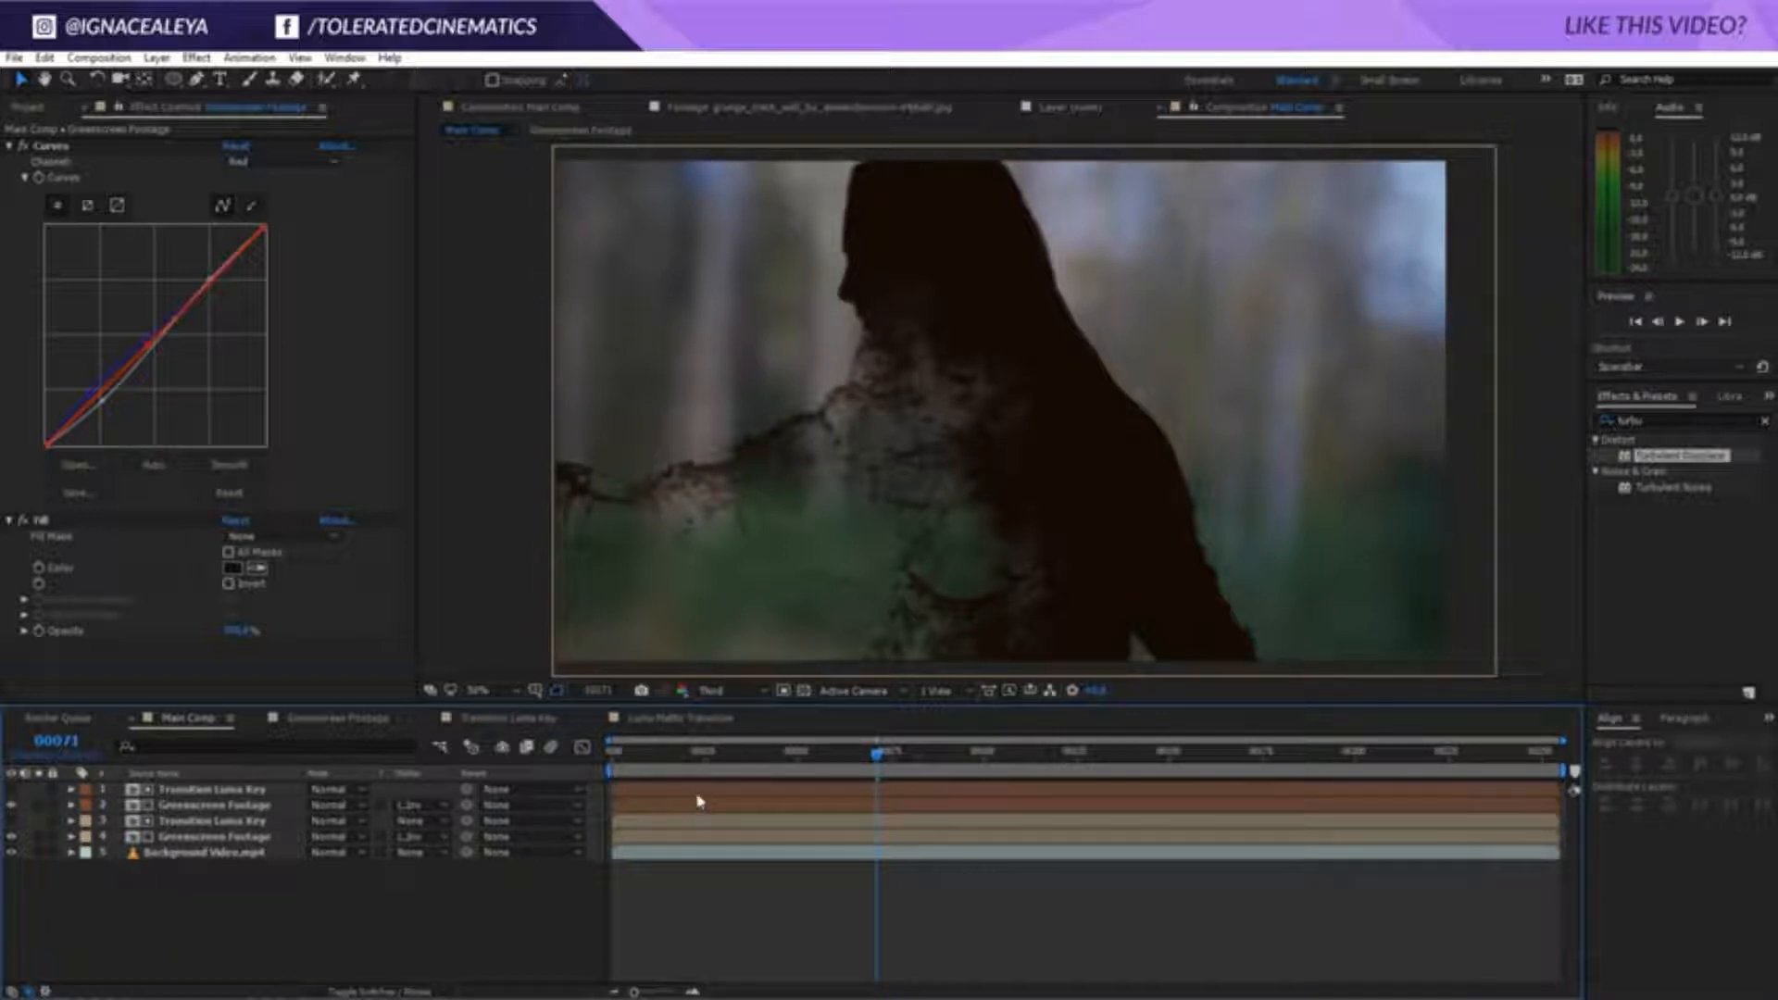
Remove the Fill effect from the upper Greenscreen Footage copy
{"action": "left_click", "coordinate": [220, 807]}
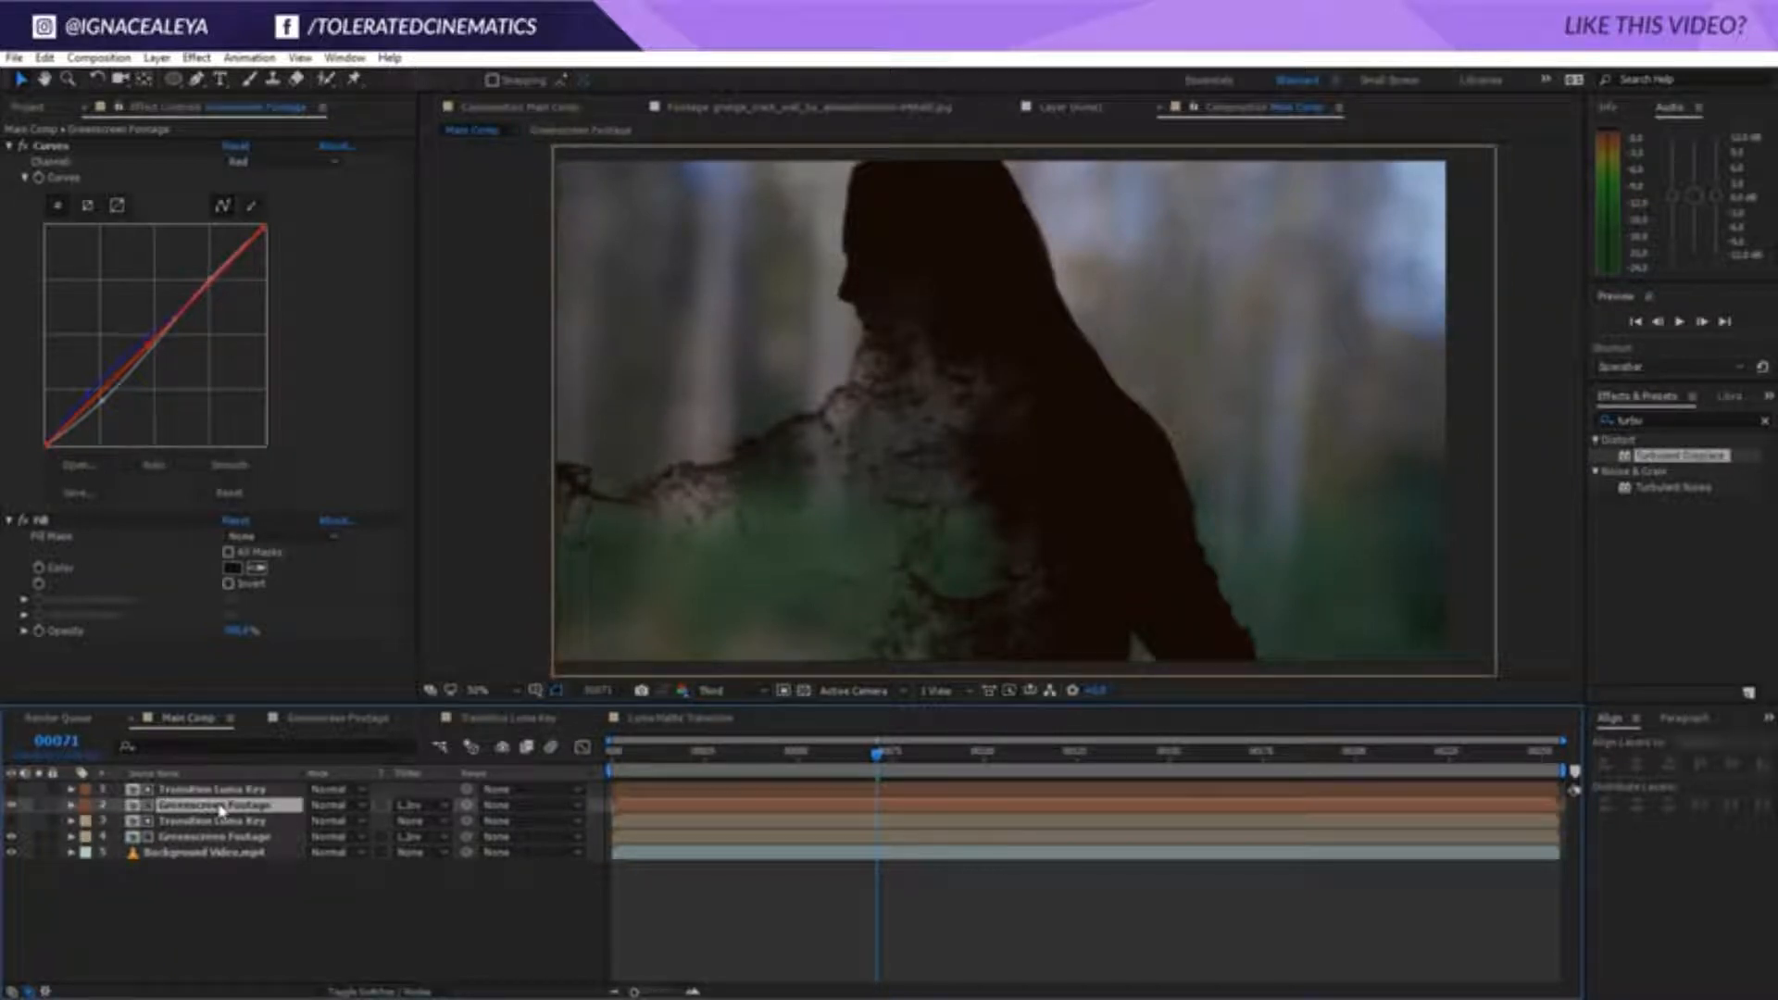
{"action": "left_click", "coordinate": [48, 524]}
{"action": "key", "text": "Delete"}
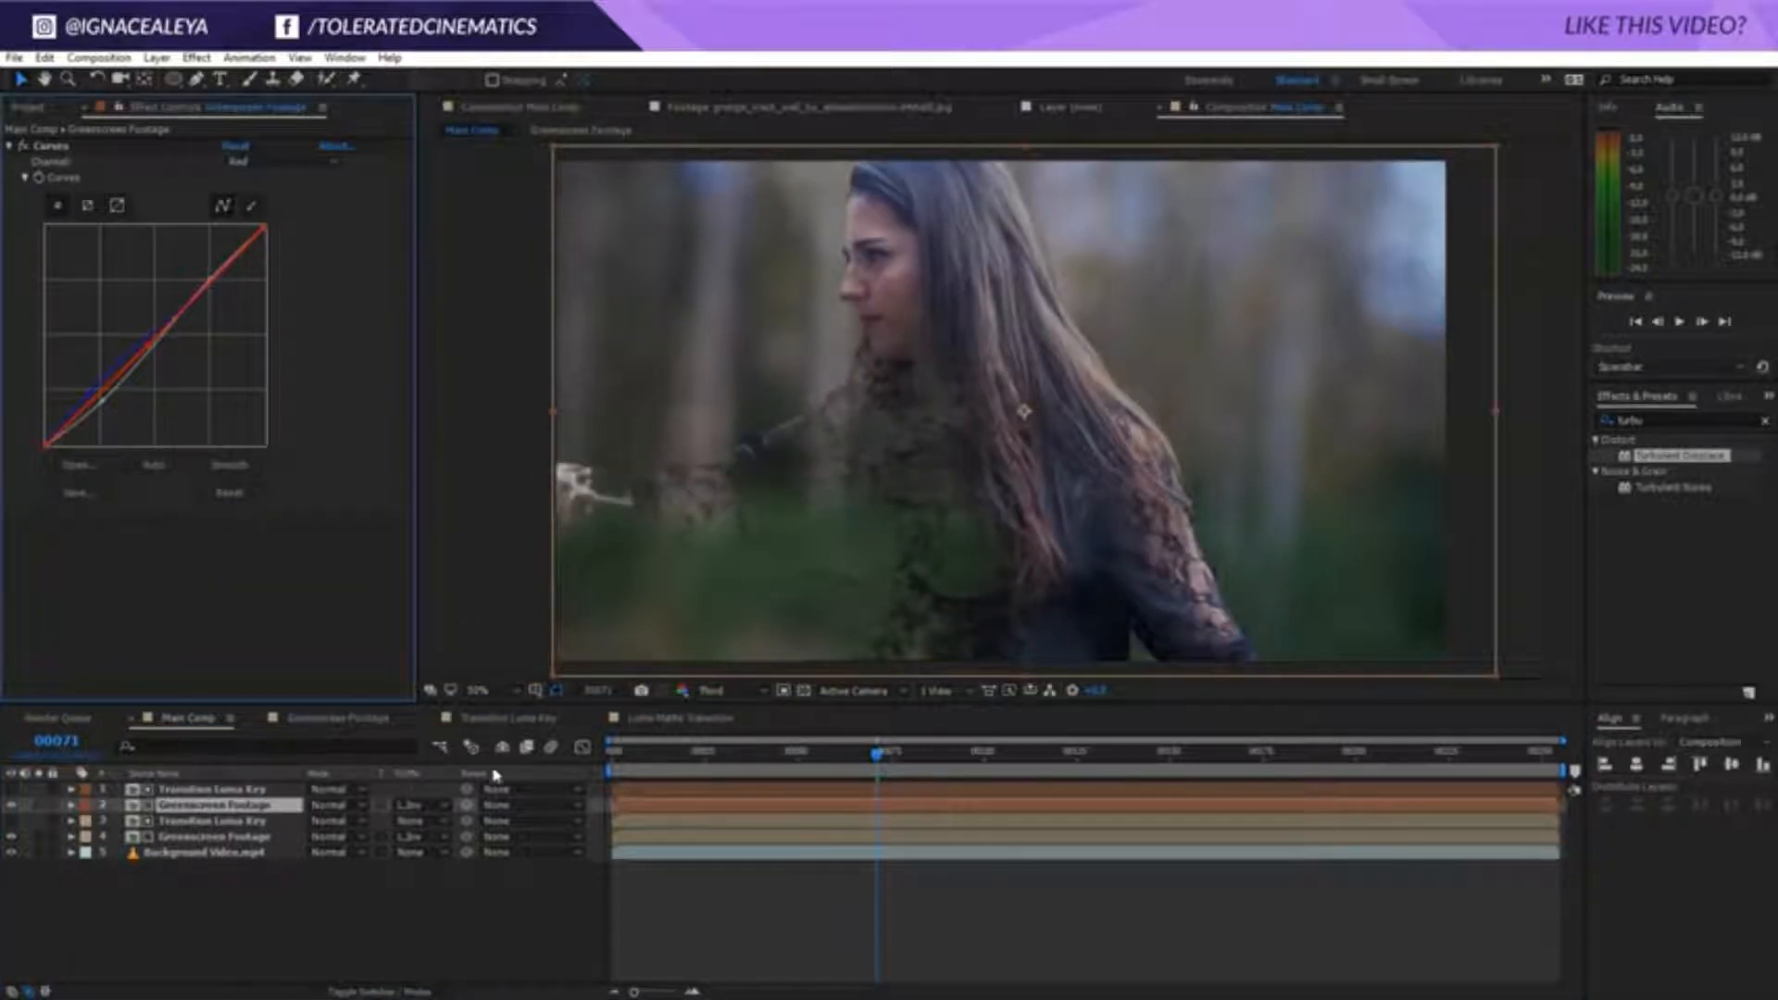
Shift the lower Transition Luma Key layer a few frames later in time, checking the dark dissolve edge at frame 83
{"action": "left_click", "coordinate": [671, 792]}
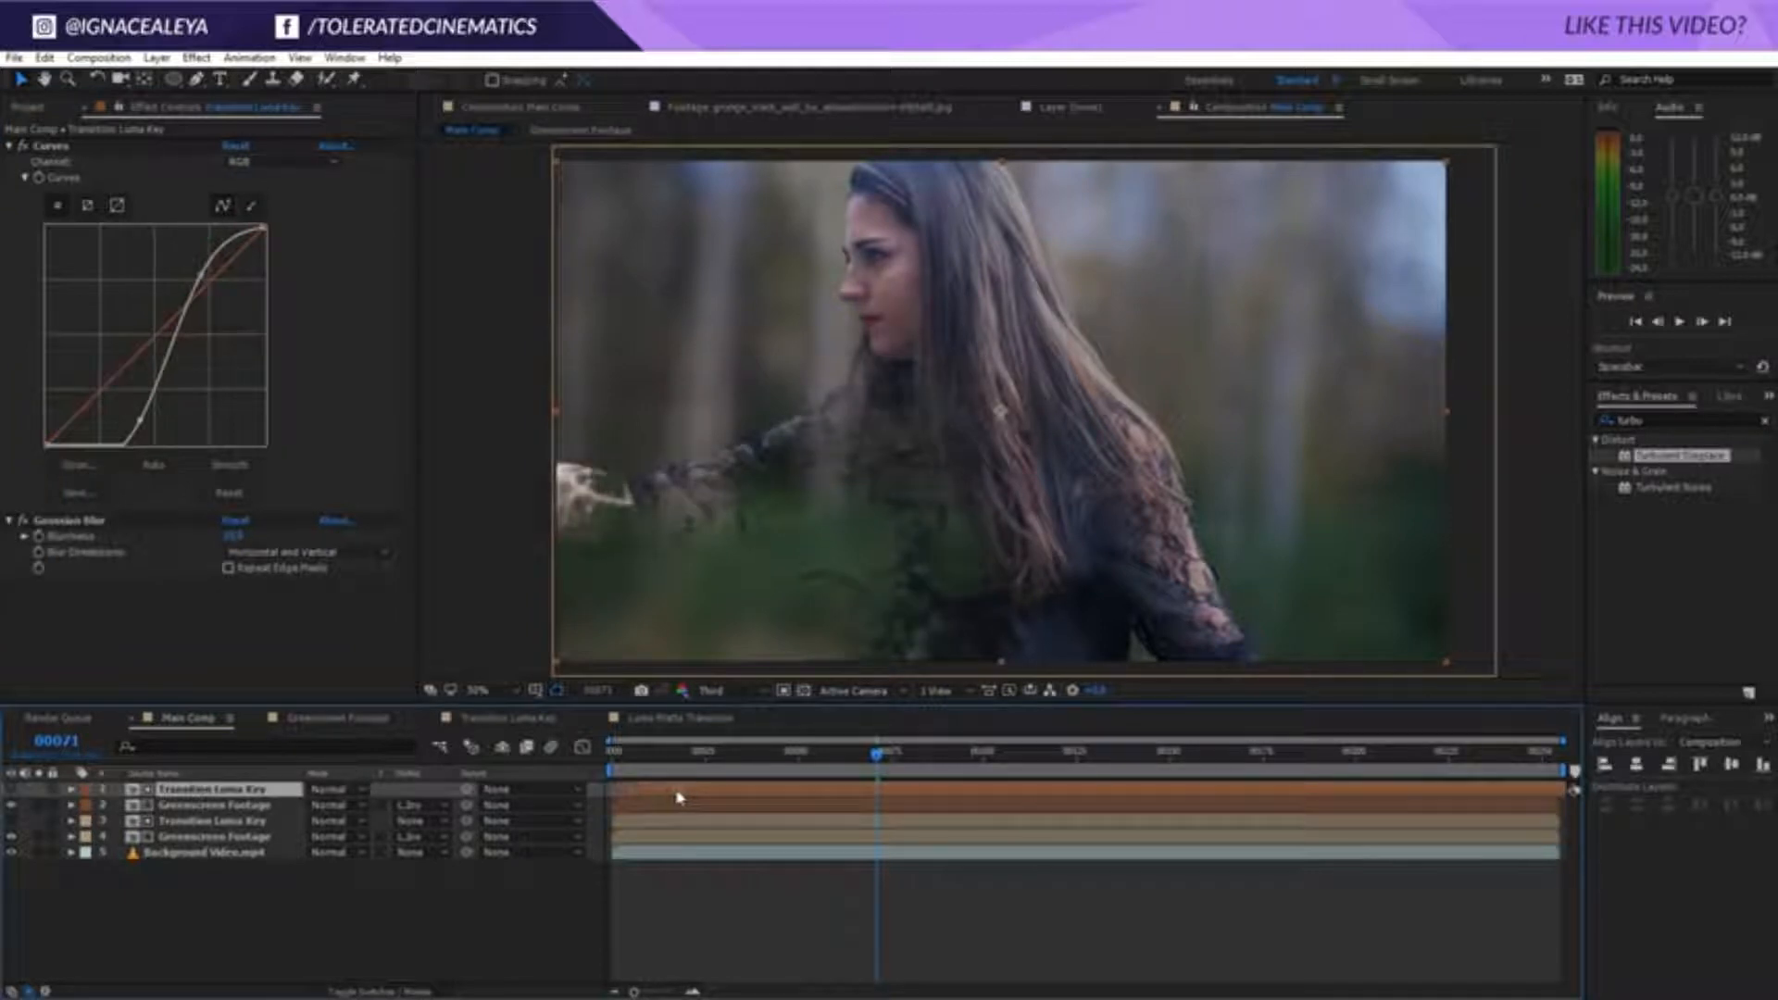
{"action": "left_click", "coordinate": [181, 836]}
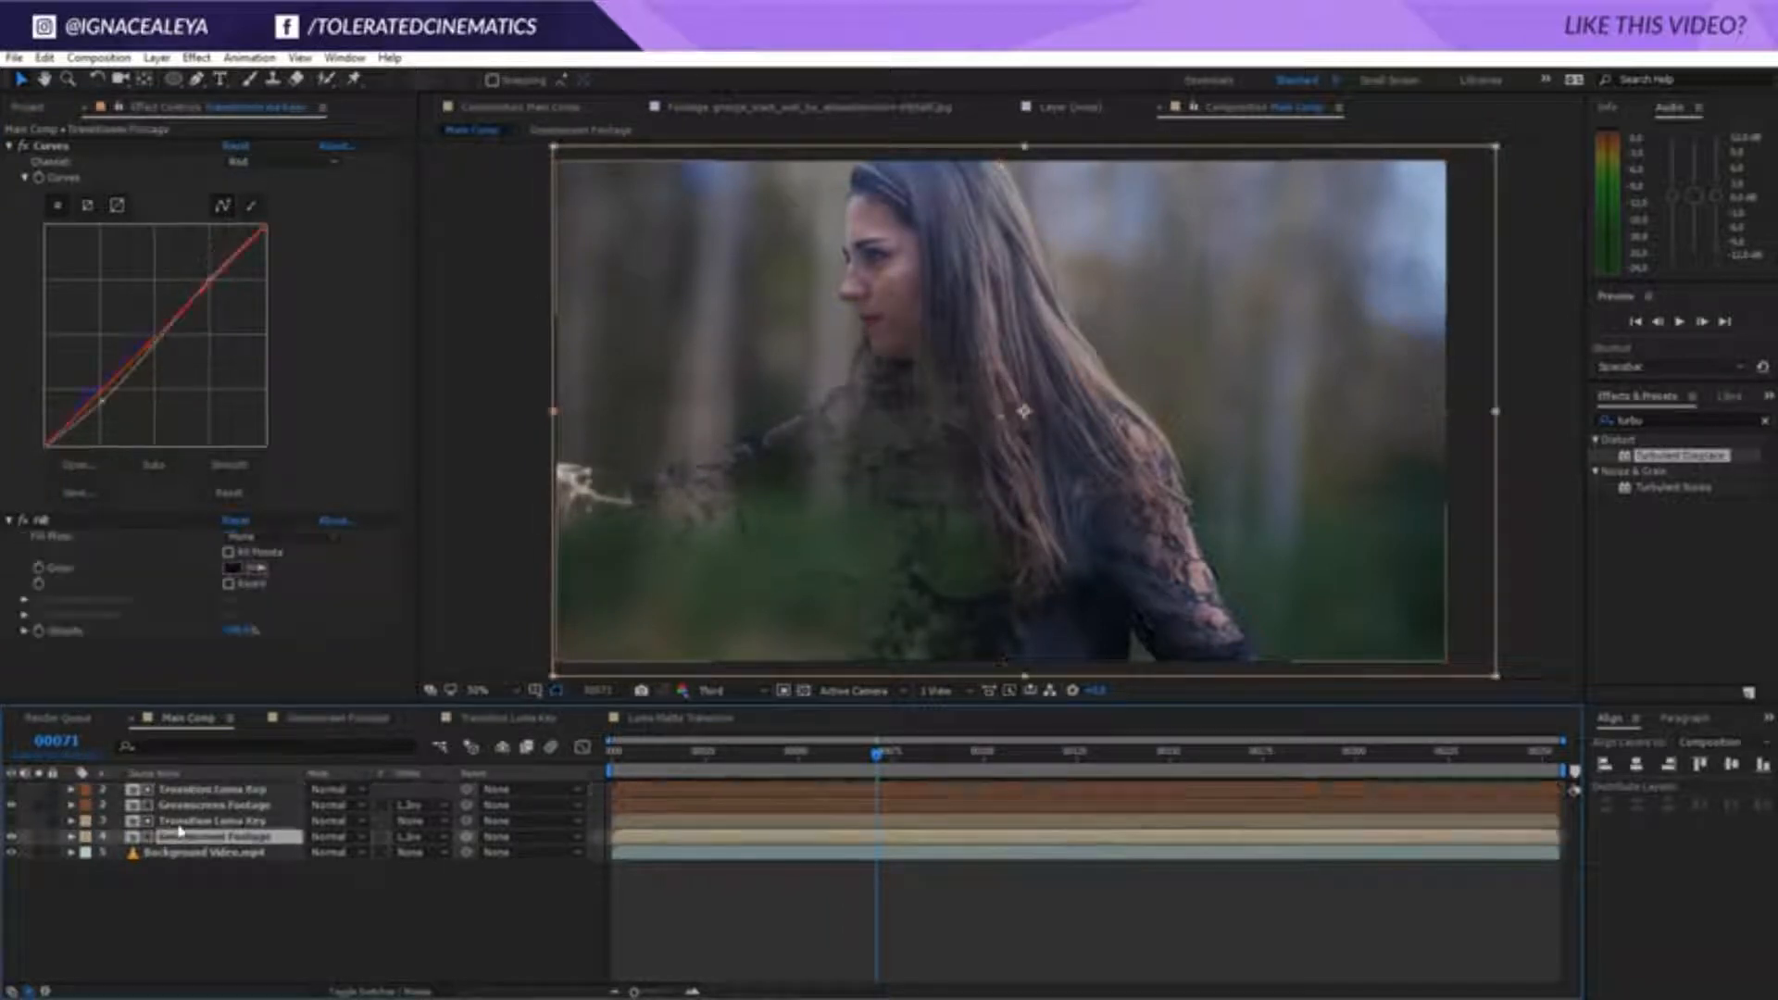
{"action": "left_click", "coordinate": [175, 824]}
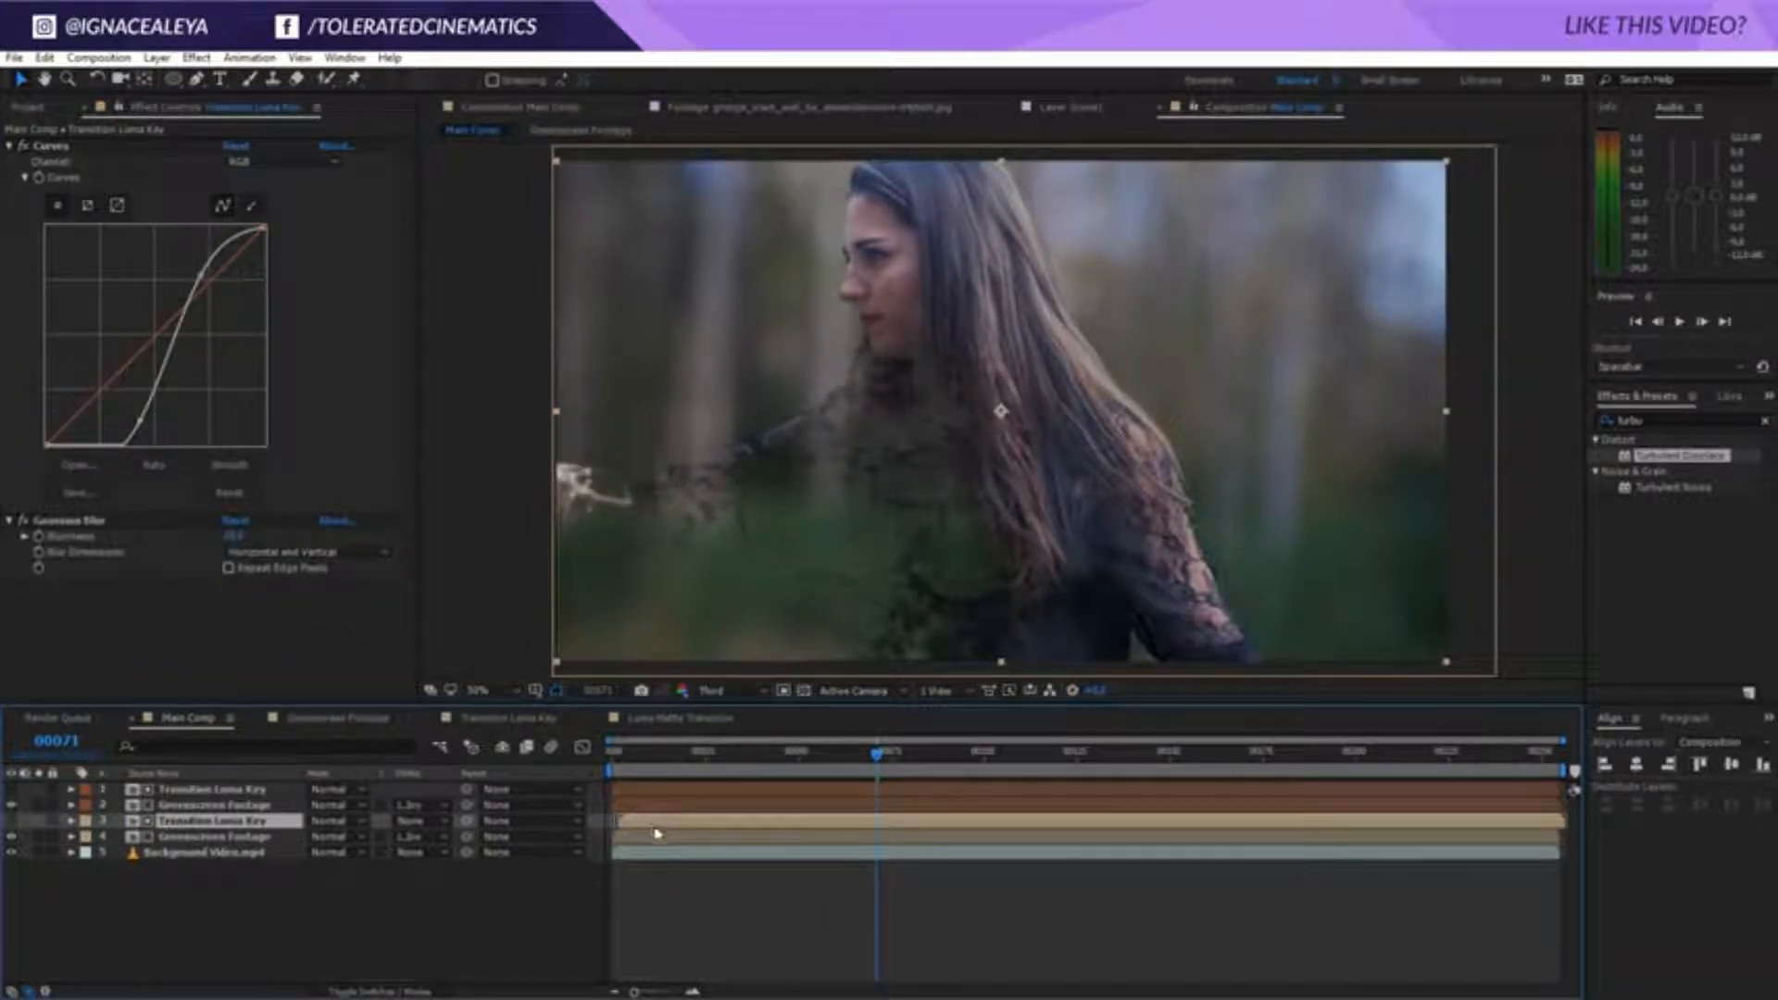
{"action": "left_click_drag", "start_coordinate": [846, 771], "coordinate": [921, 761]}
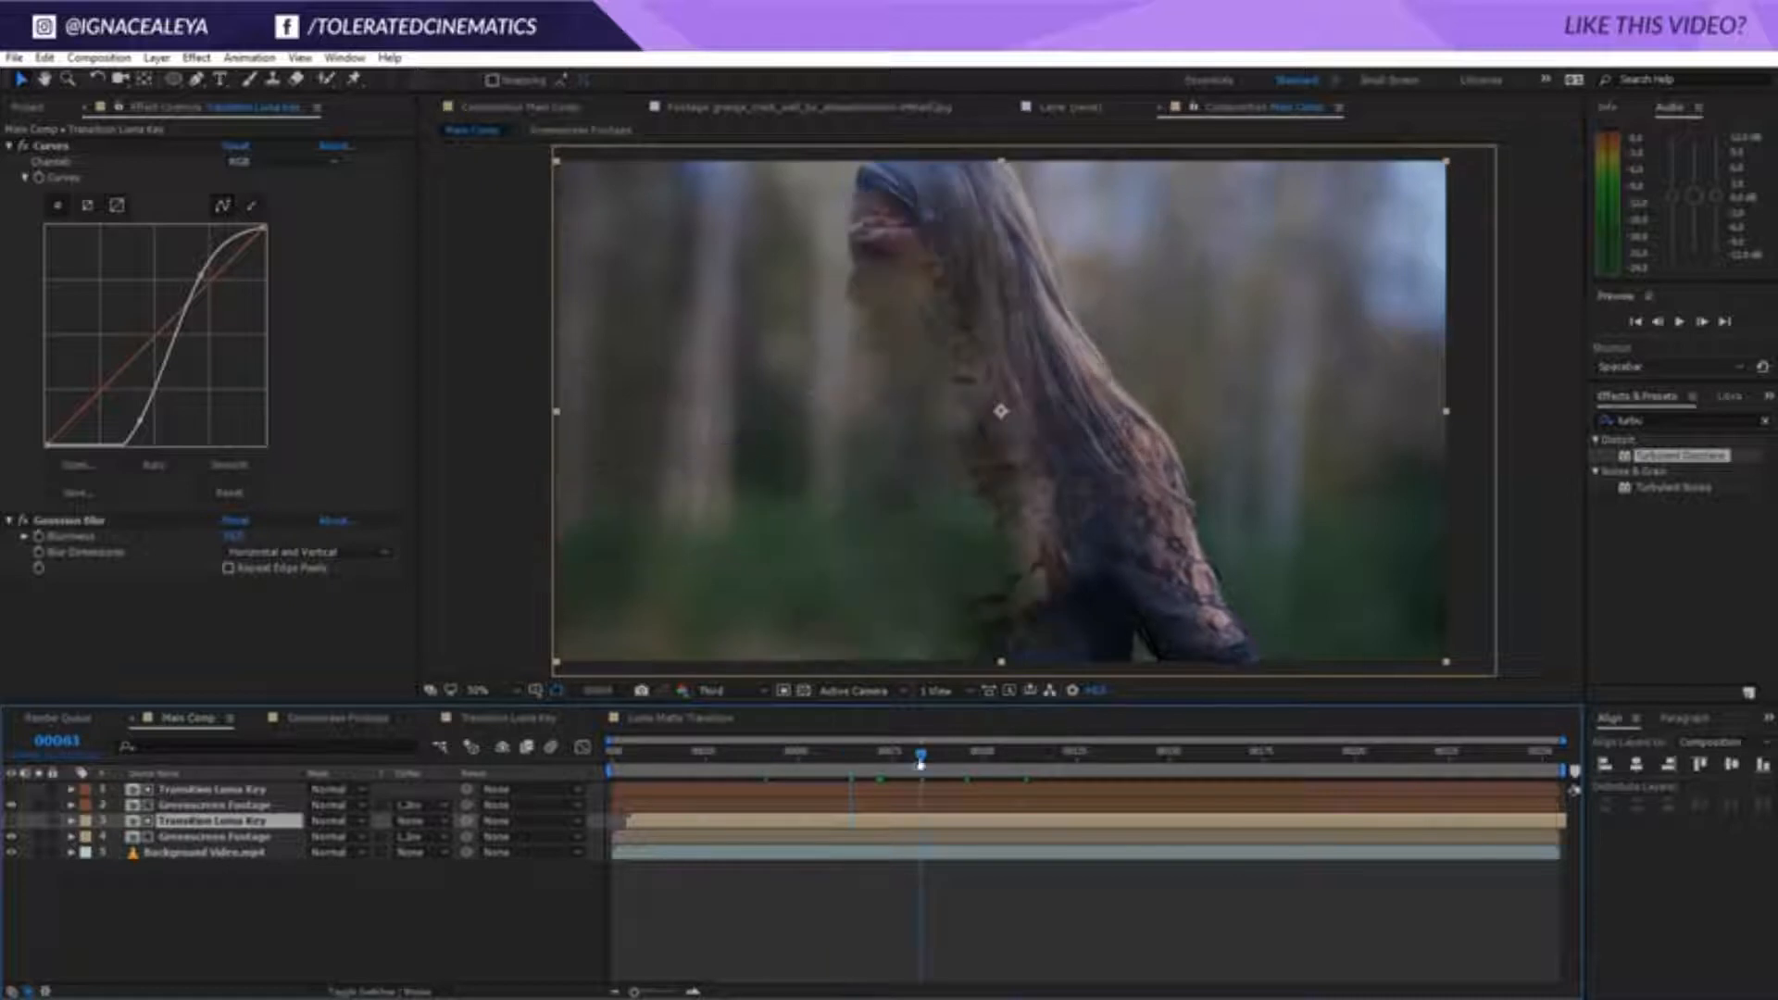
{"action": "left_click_drag", "start_coordinate": [820, 830], "coordinate": [825, 825]}
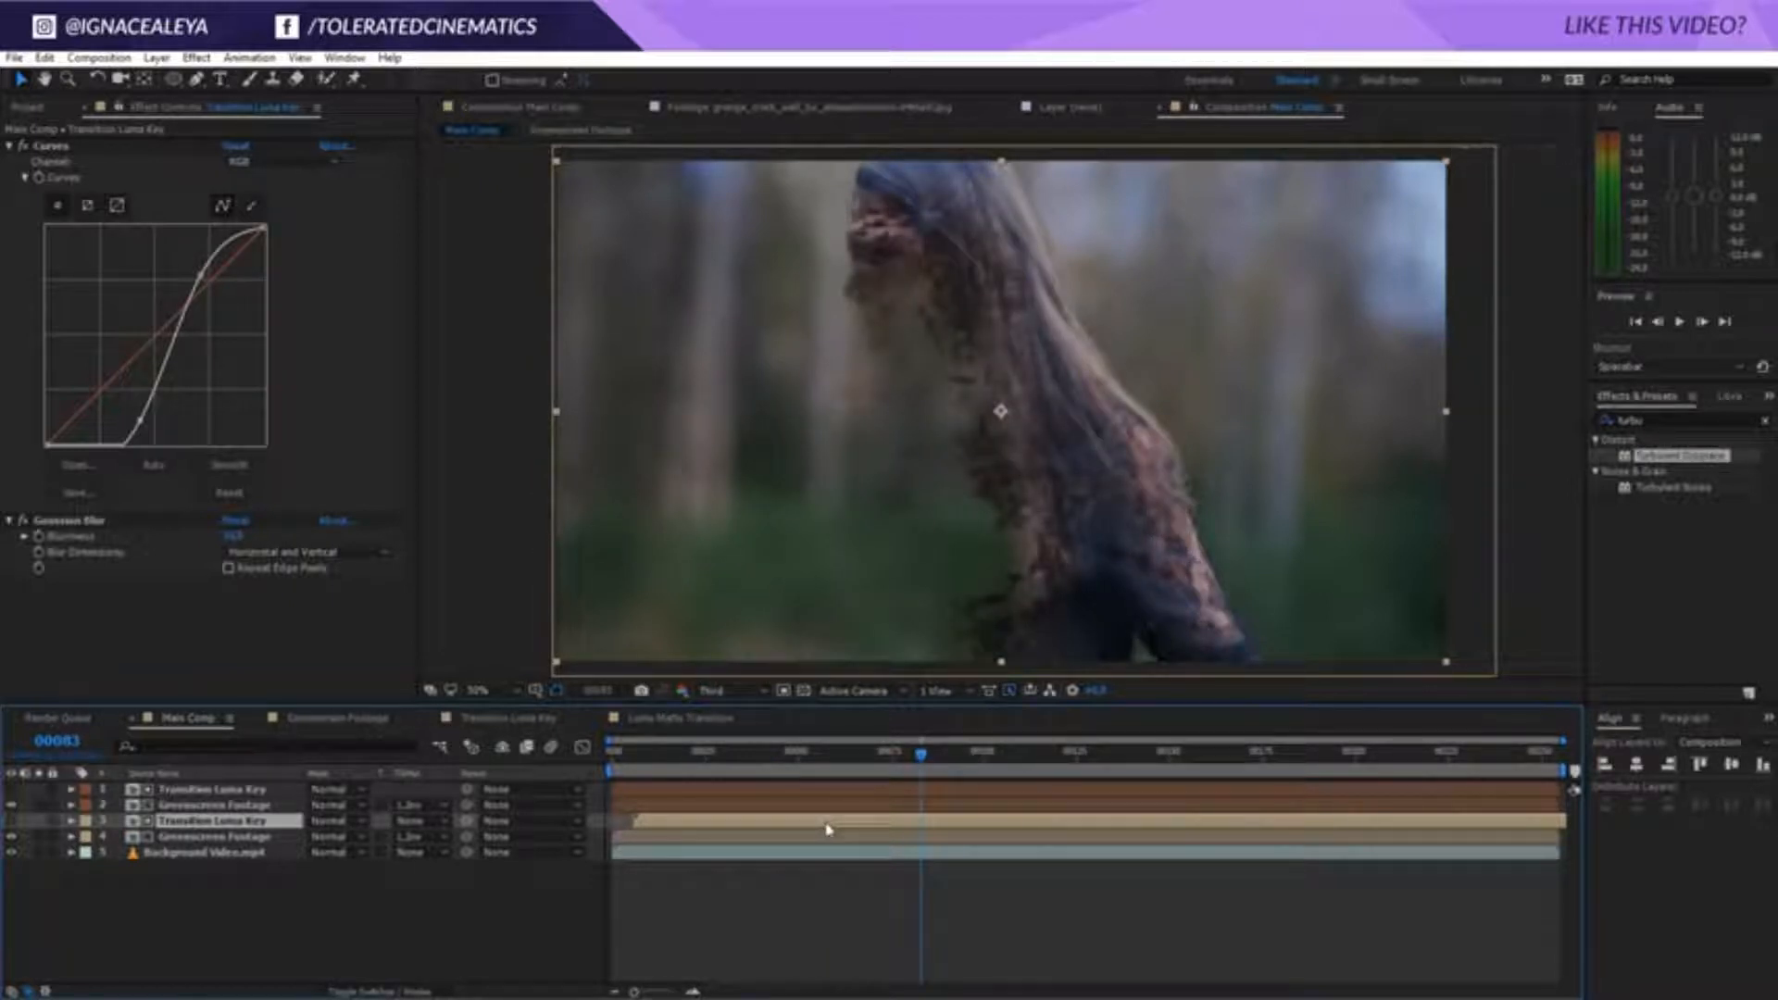
Steepen the RGB curve of the upper Transition Luma Key layer by shifting its highlight point darker, judging the dissolve edge at frame 83
{"action": "left_click", "coordinate": [862, 763]}
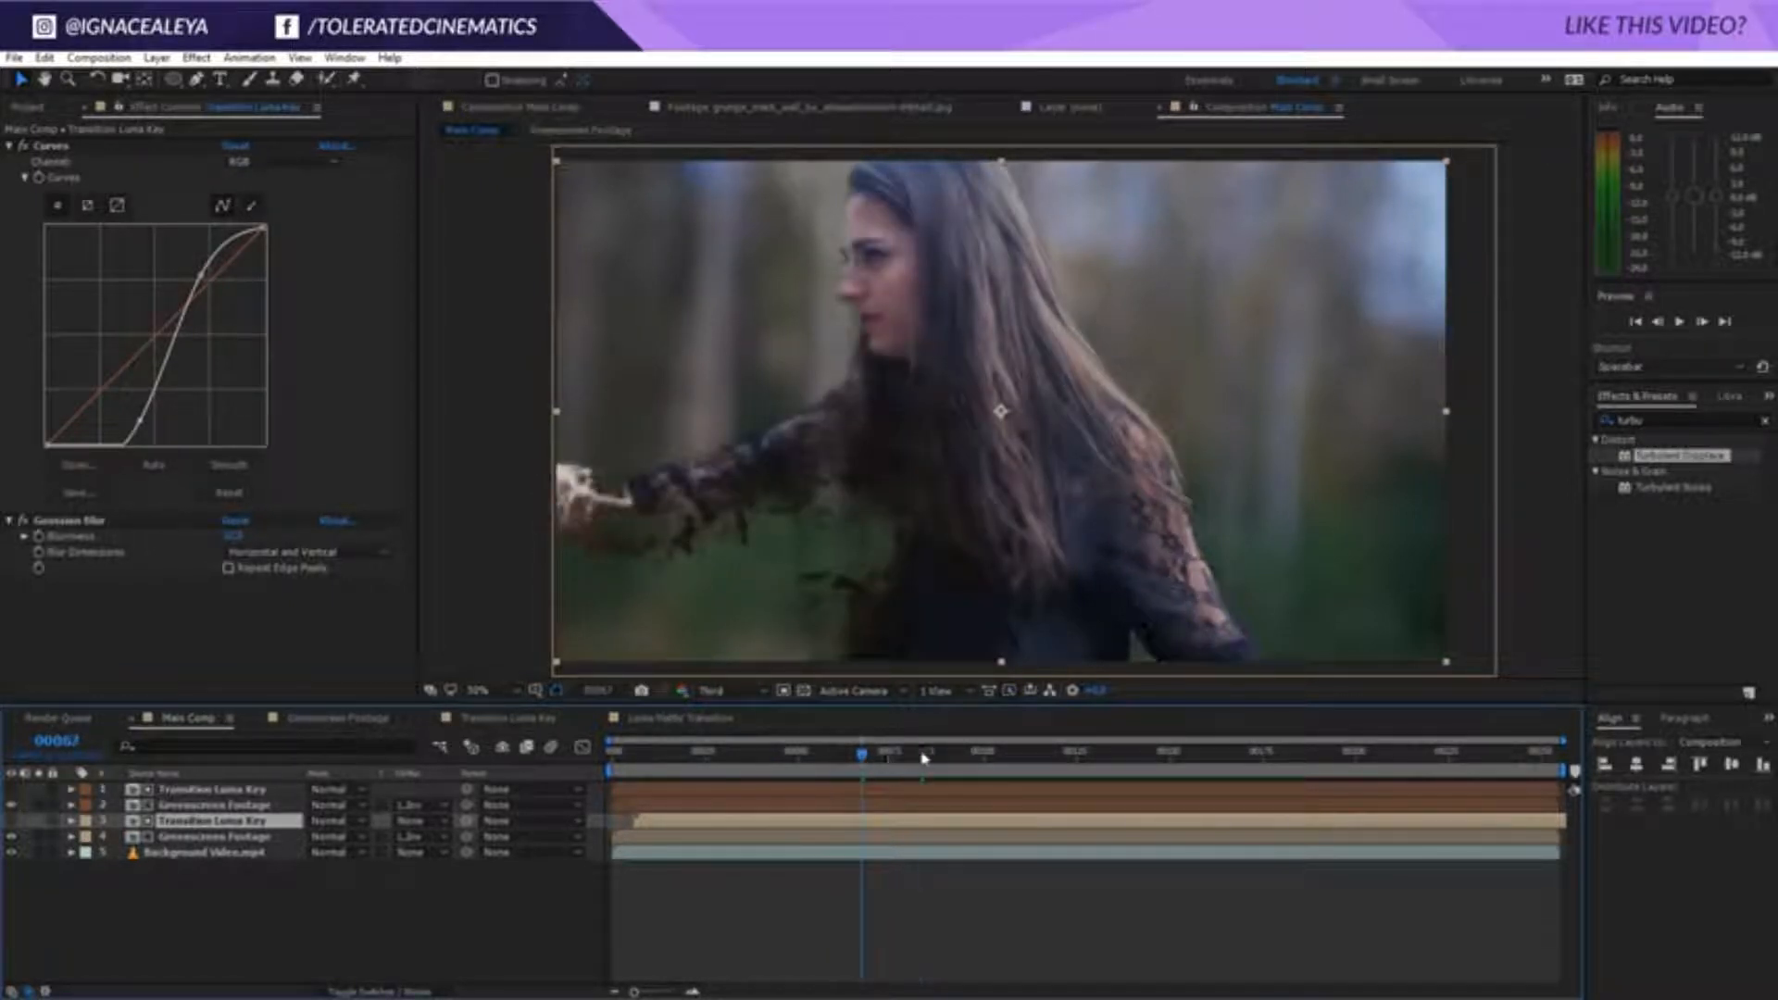
{"action": "left_click", "coordinate": [921, 756]}
{"action": "left_click", "coordinate": [233, 793]}
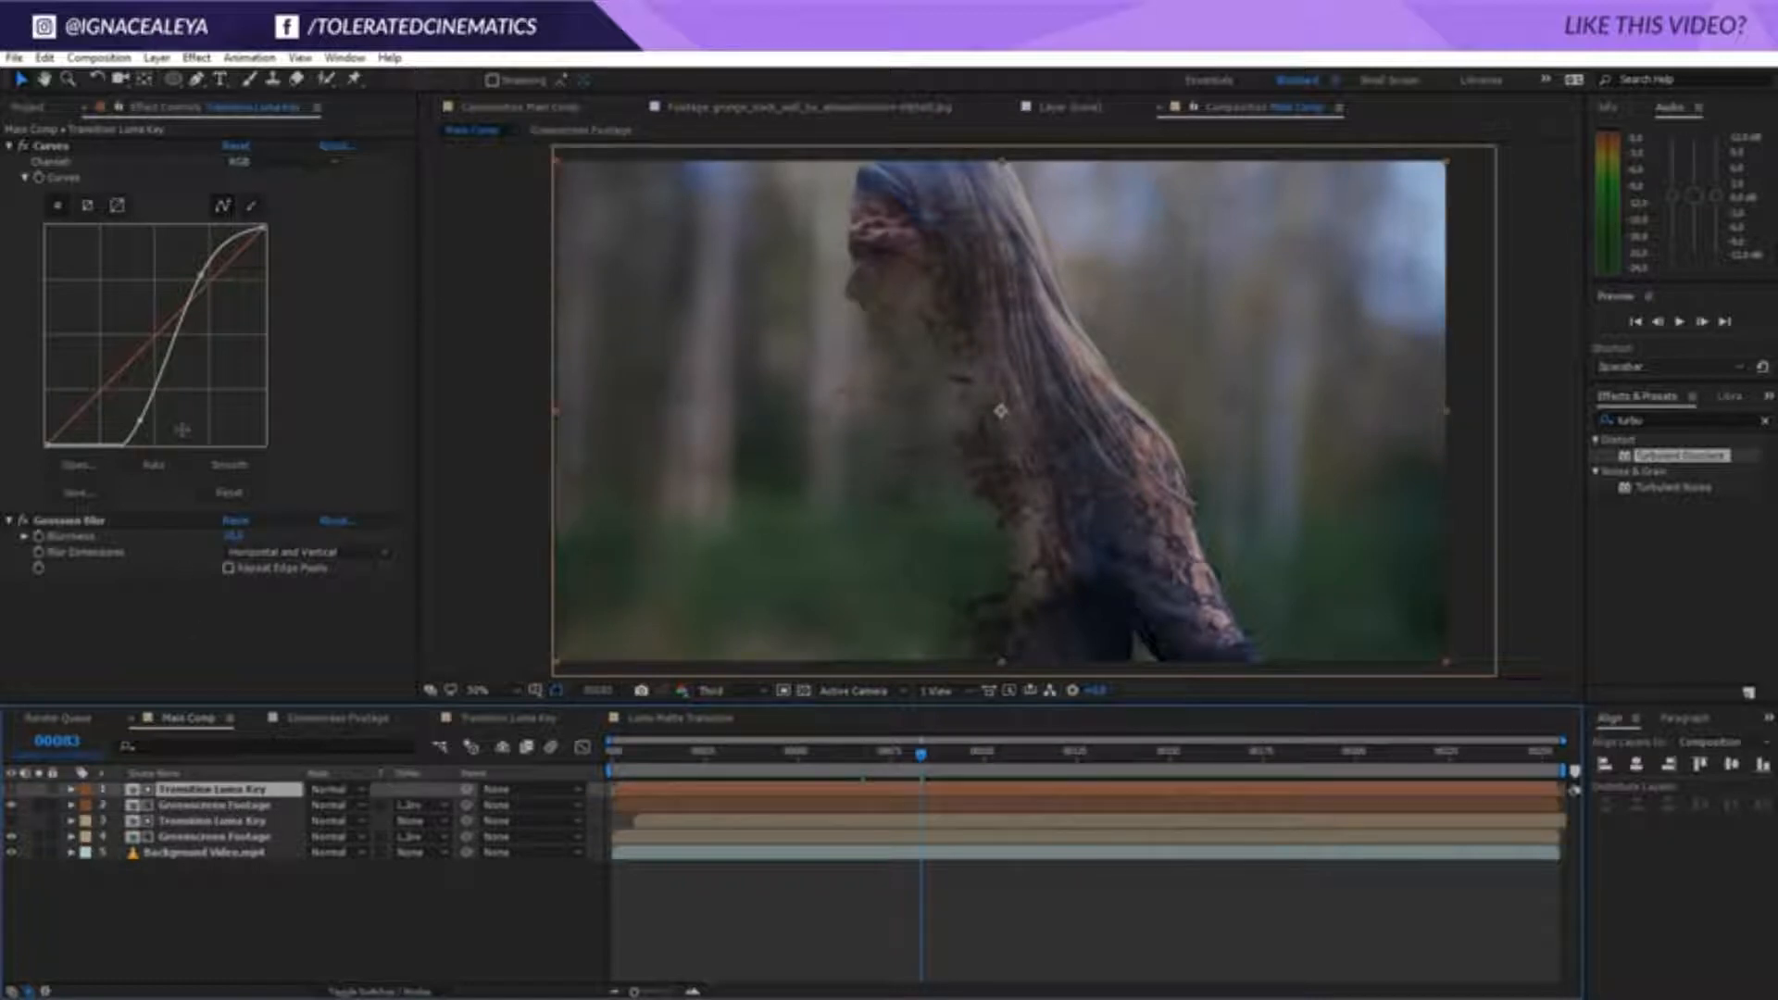
{"action": "left_click_drag", "start_coordinate": [202, 274], "coordinate": [176, 270]}
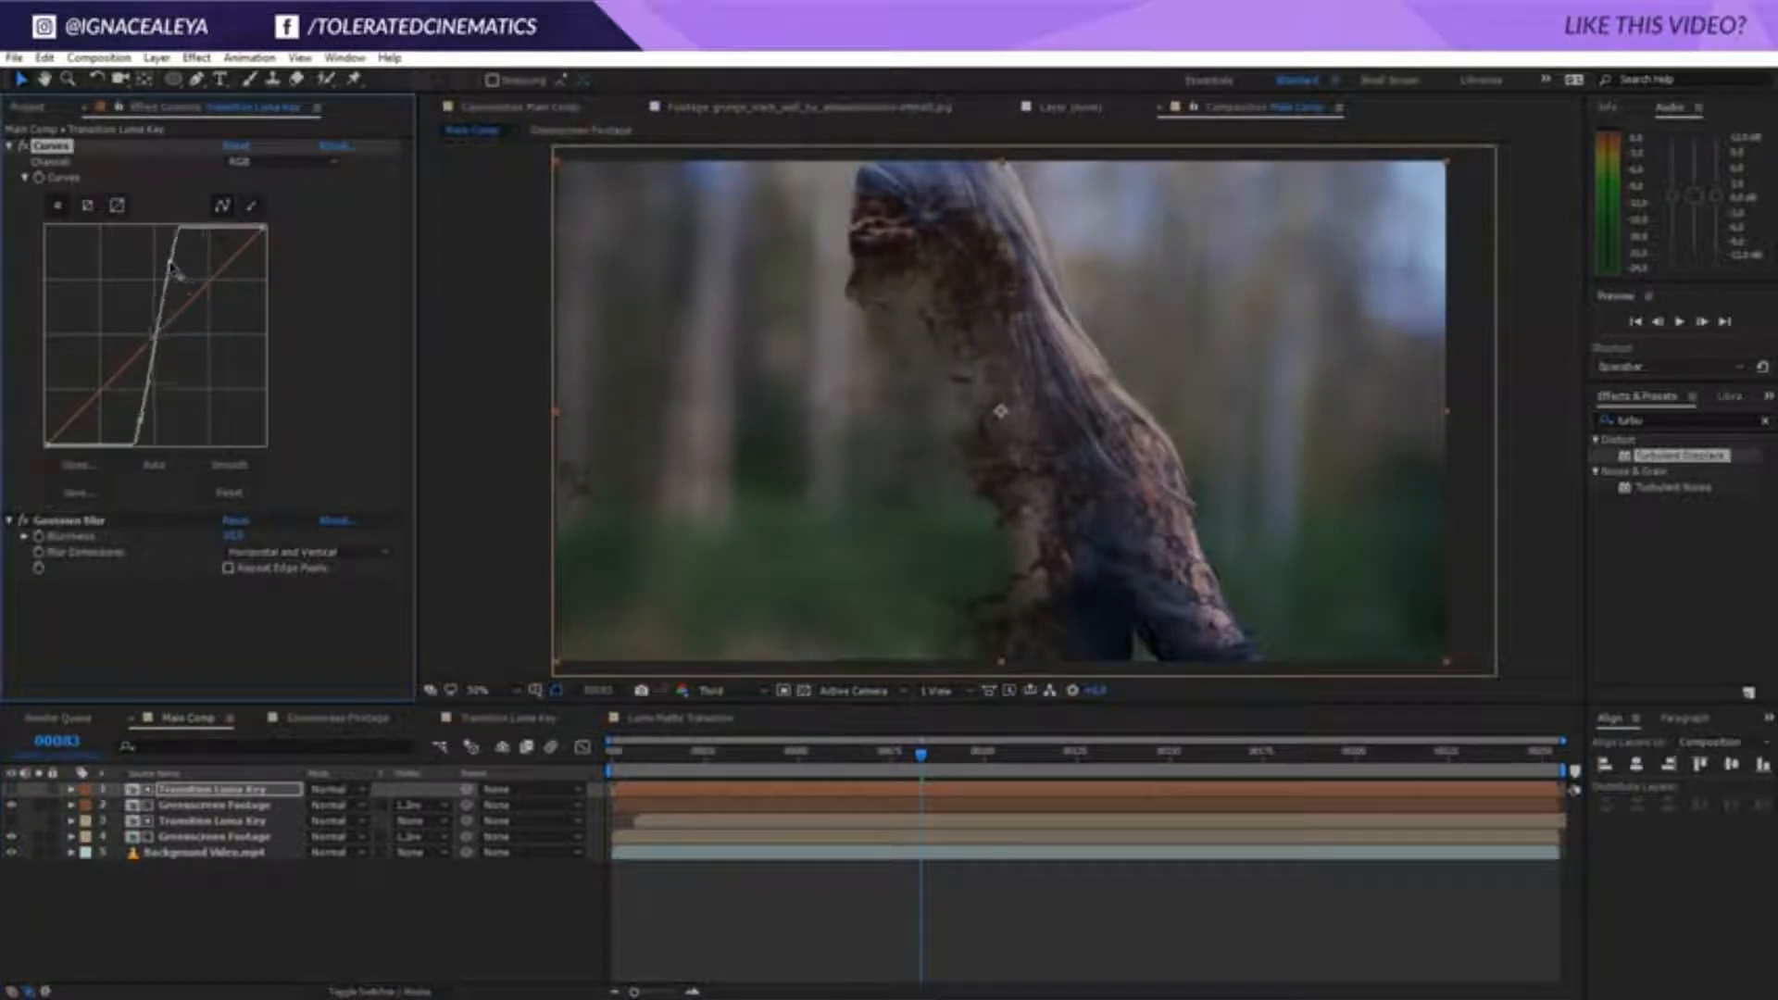
Shift the lower Transition Luma Key layer slightly earlier in time and make its RGB curve a little steeper
{"action": "left_click", "coordinate": [821, 825]}
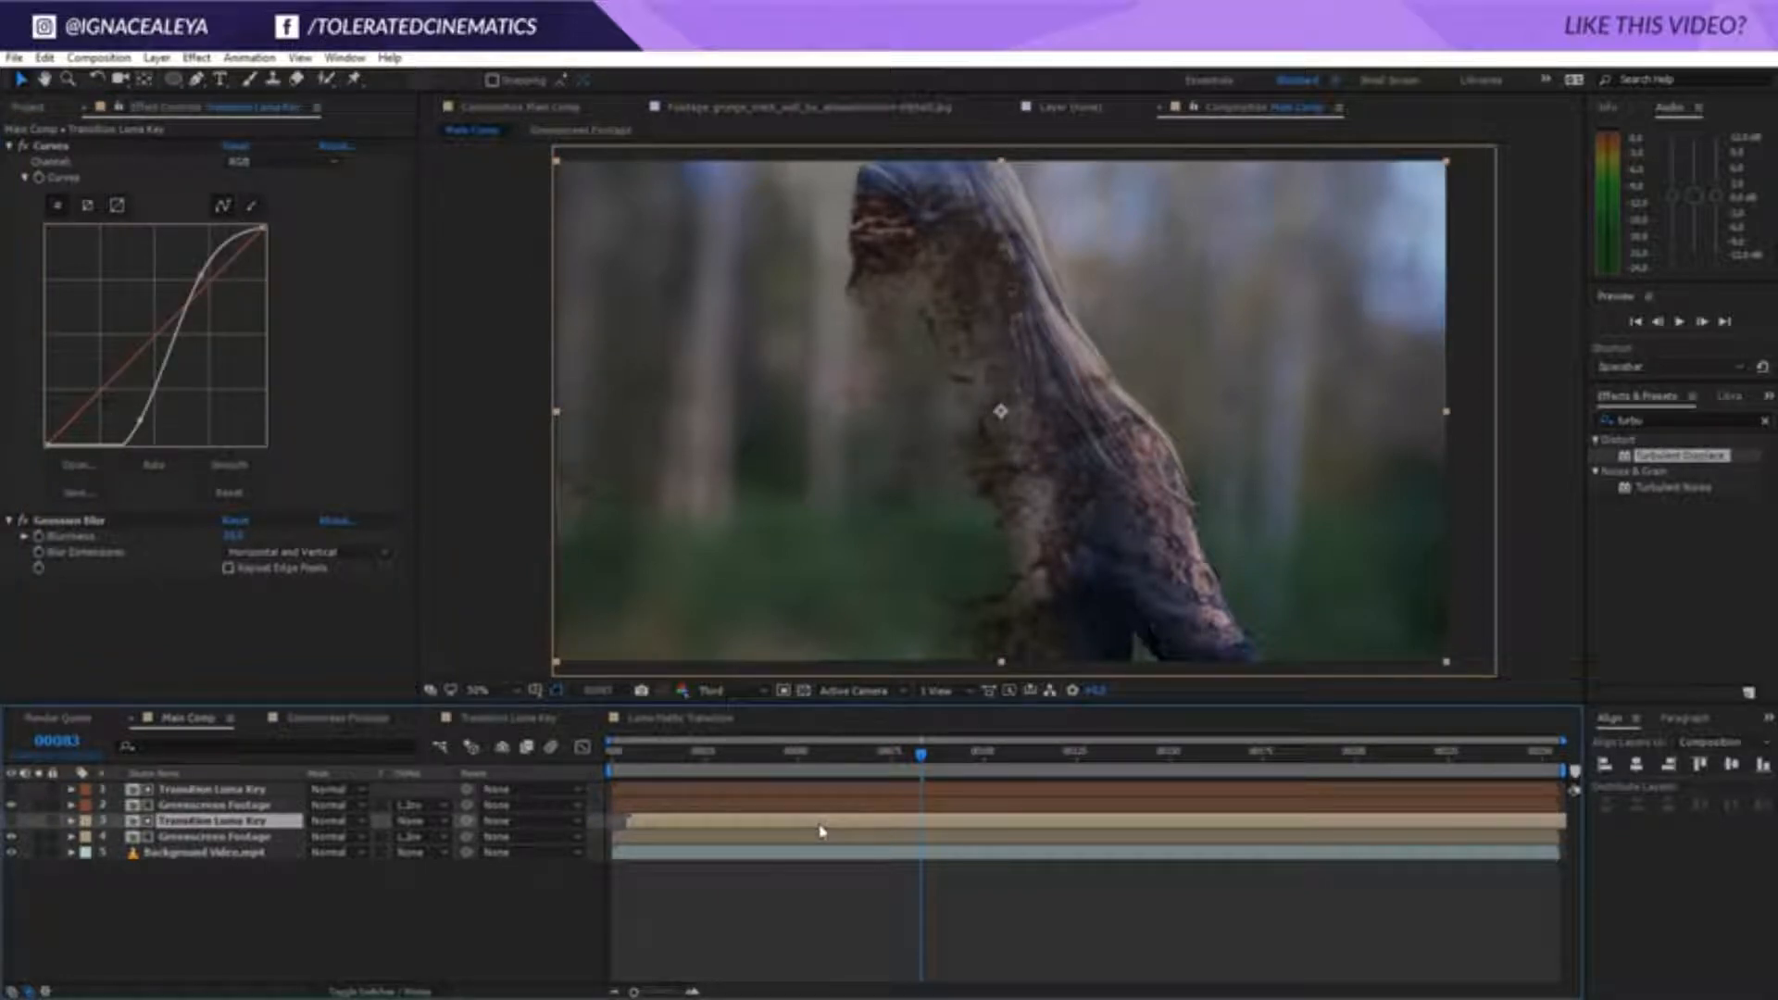
{"action": "left_click_drag", "start_coordinate": [200, 268], "coordinate": [189, 268]}
{"action": "key", "text": "space"}
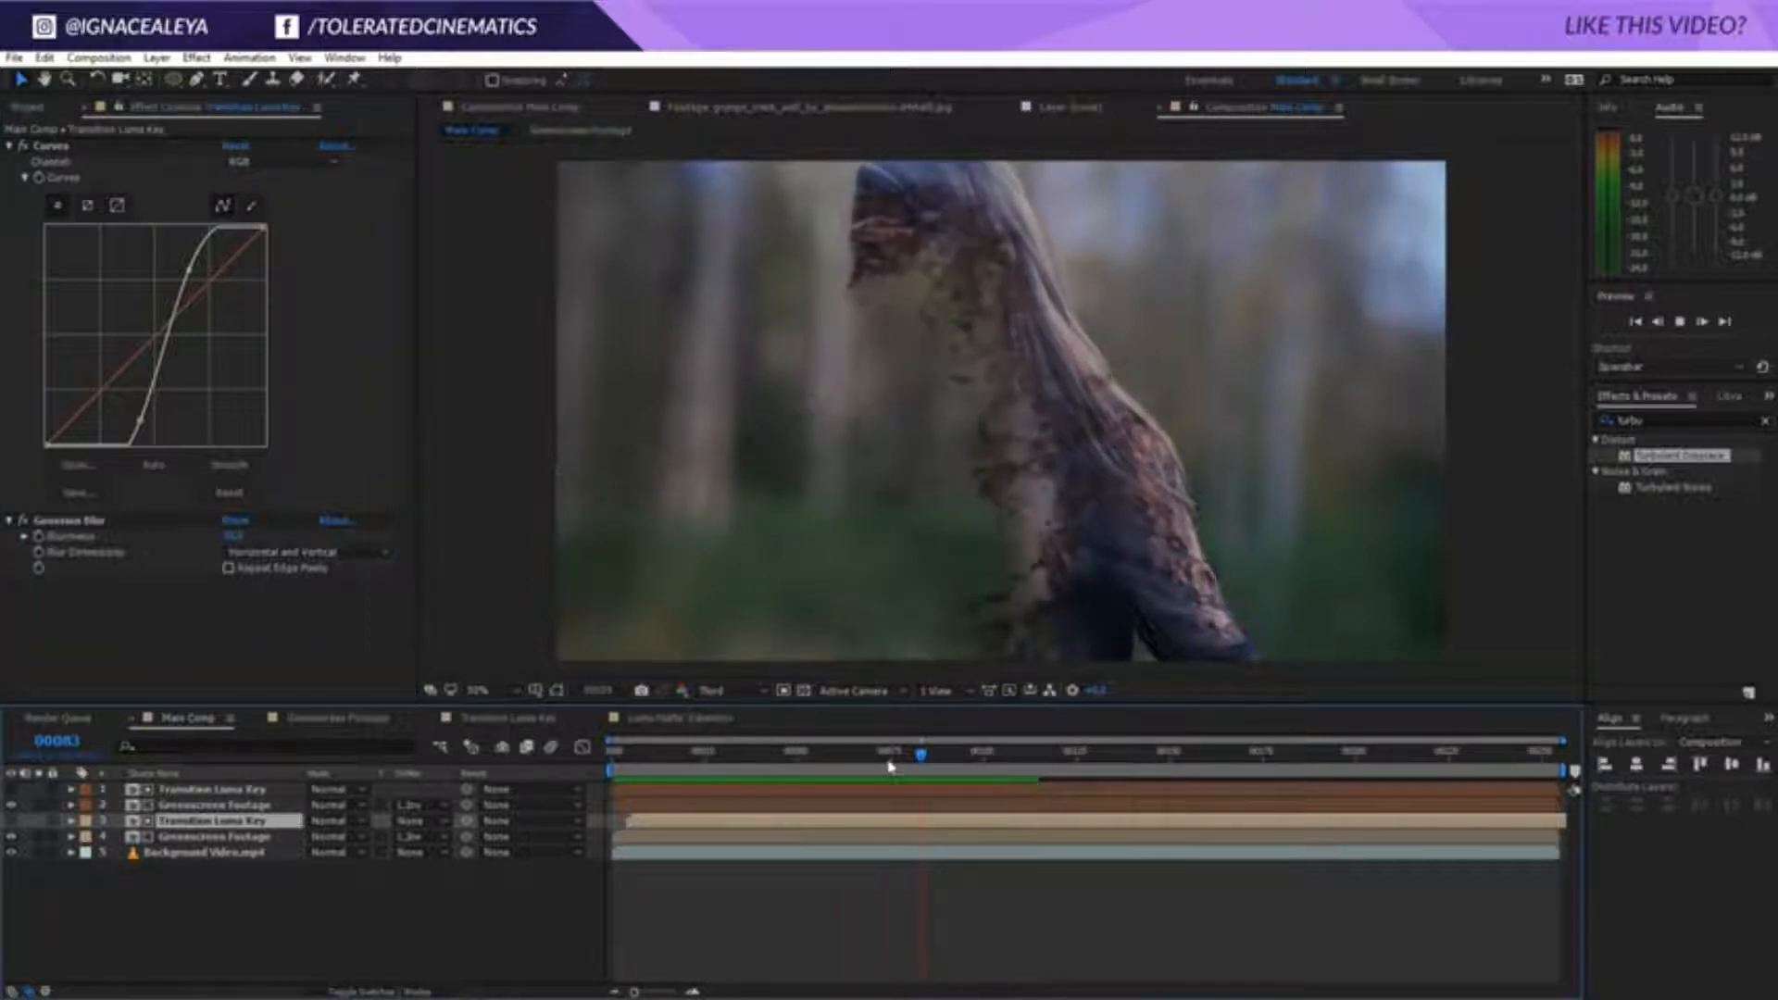
{"action": "left_click_drag", "start_coordinate": [900, 761], "coordinate": [814, 785]}
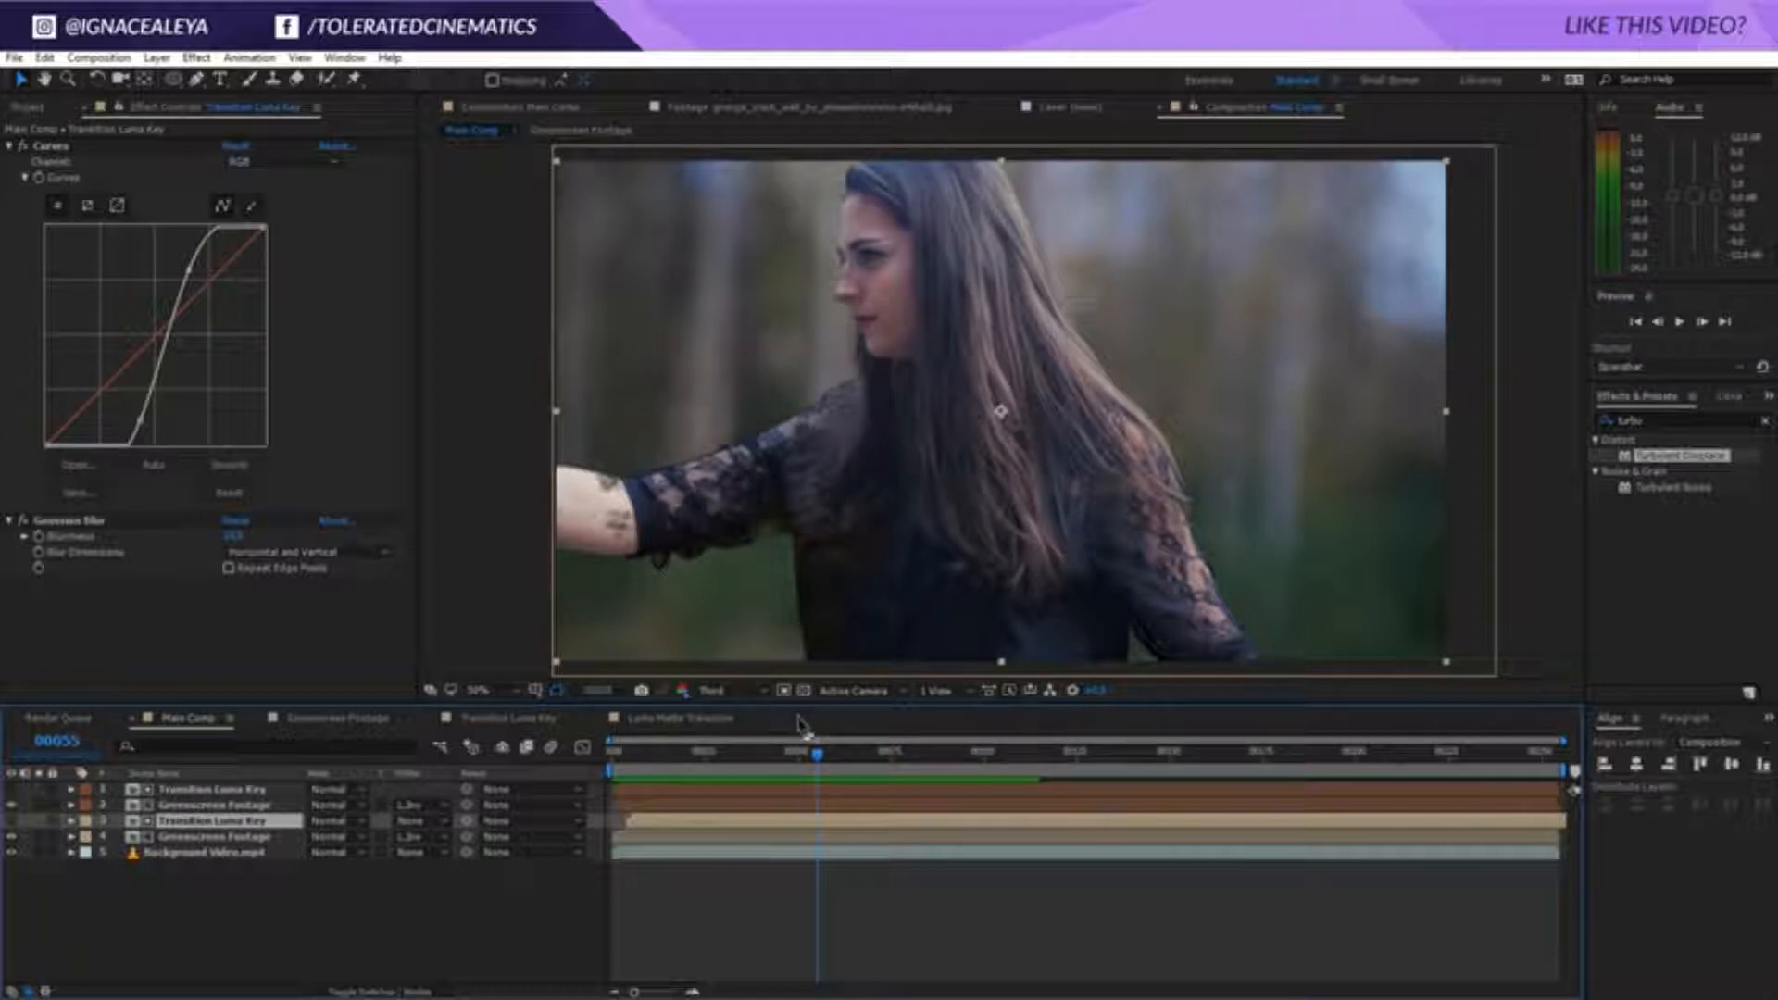
{"action": "left_click_drag", "start_coordinate": [817, 761], "coordinate": [778, 794]}
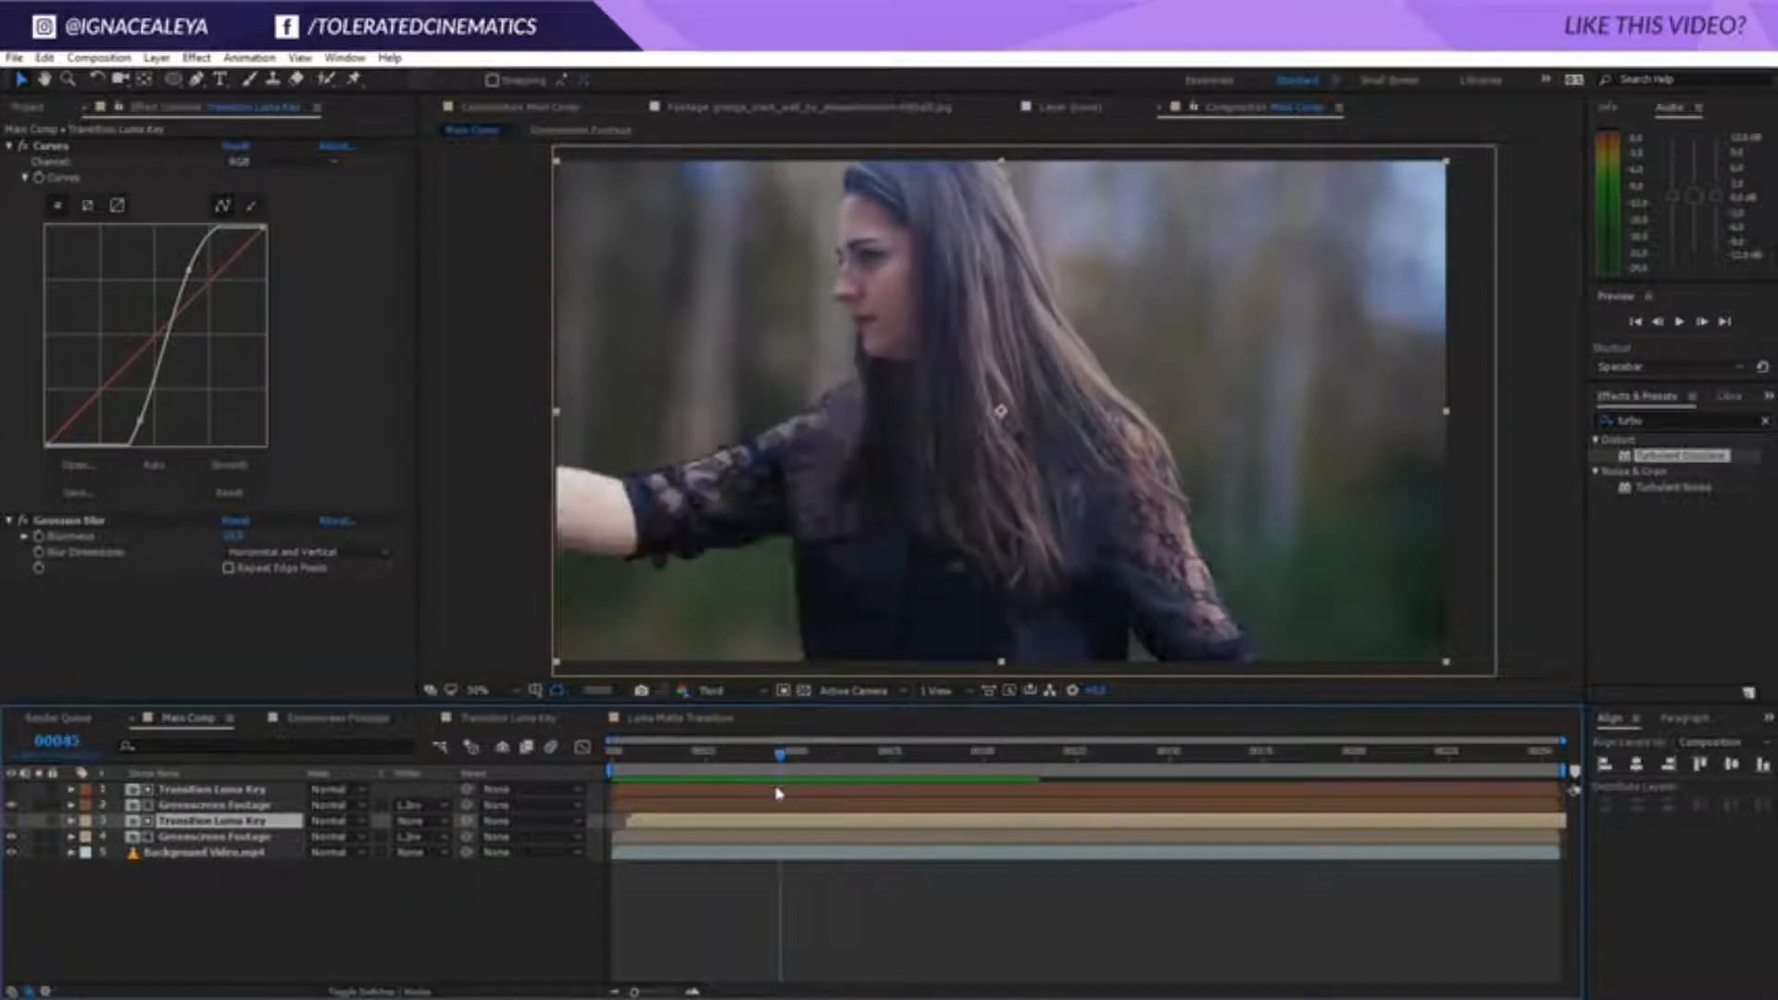
Adjust Keylight's Clip White value on the footage in the Greenscreen Footage composition, and return to Main Comp
{"action": "left_click", "coordinate": [343, 720]}
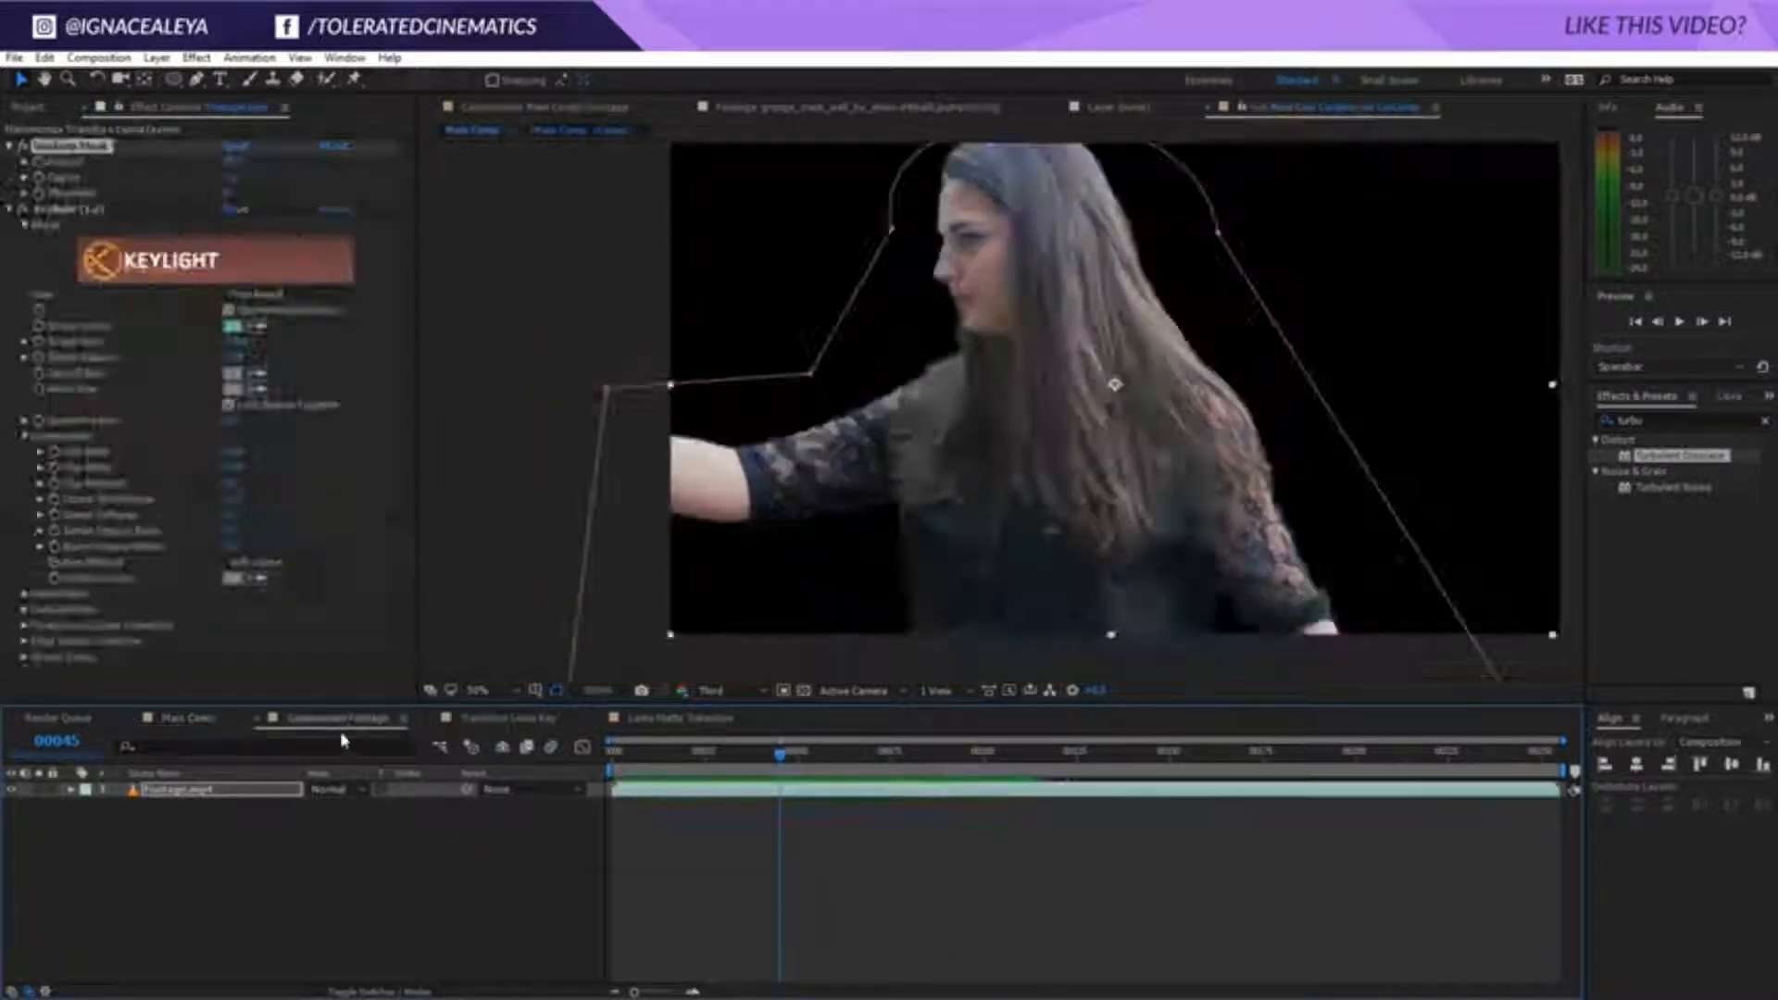
{"action": "left_click", "coordinate": [233, 468]}
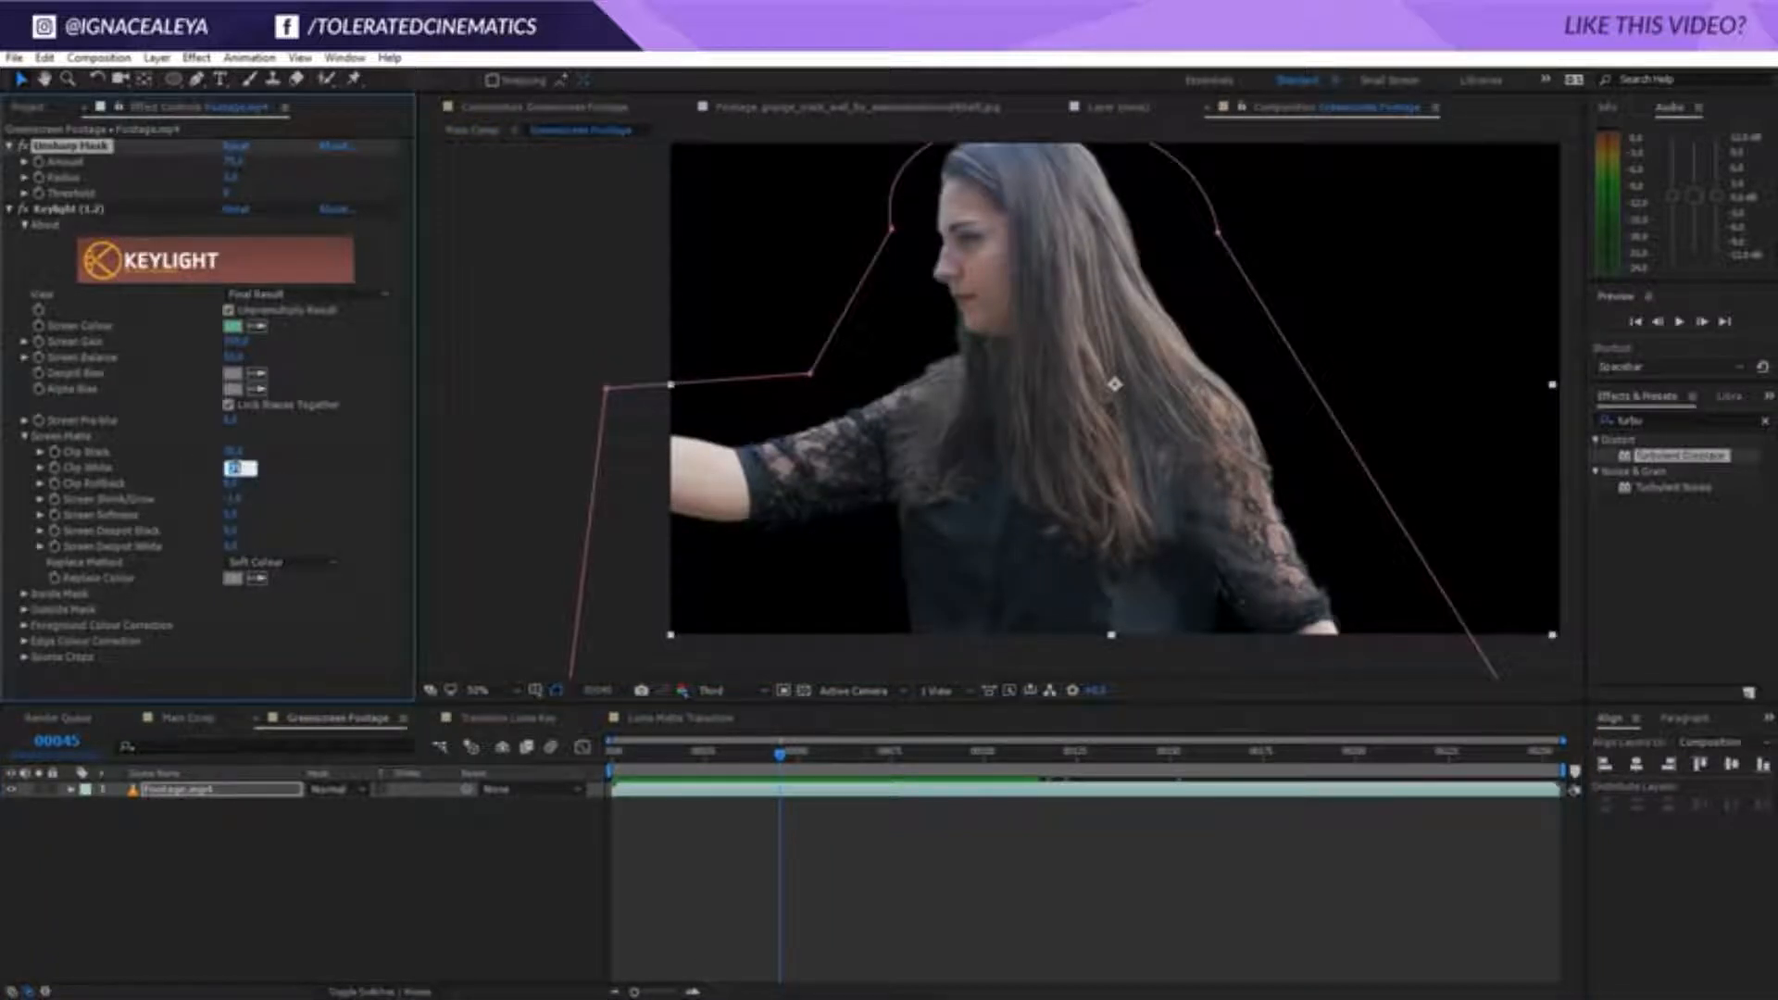
{"action": "type", "text": "40"}
{"action": "key", "text": "Return"}
{"action": "left_click", "coordinate": [185, 718]}
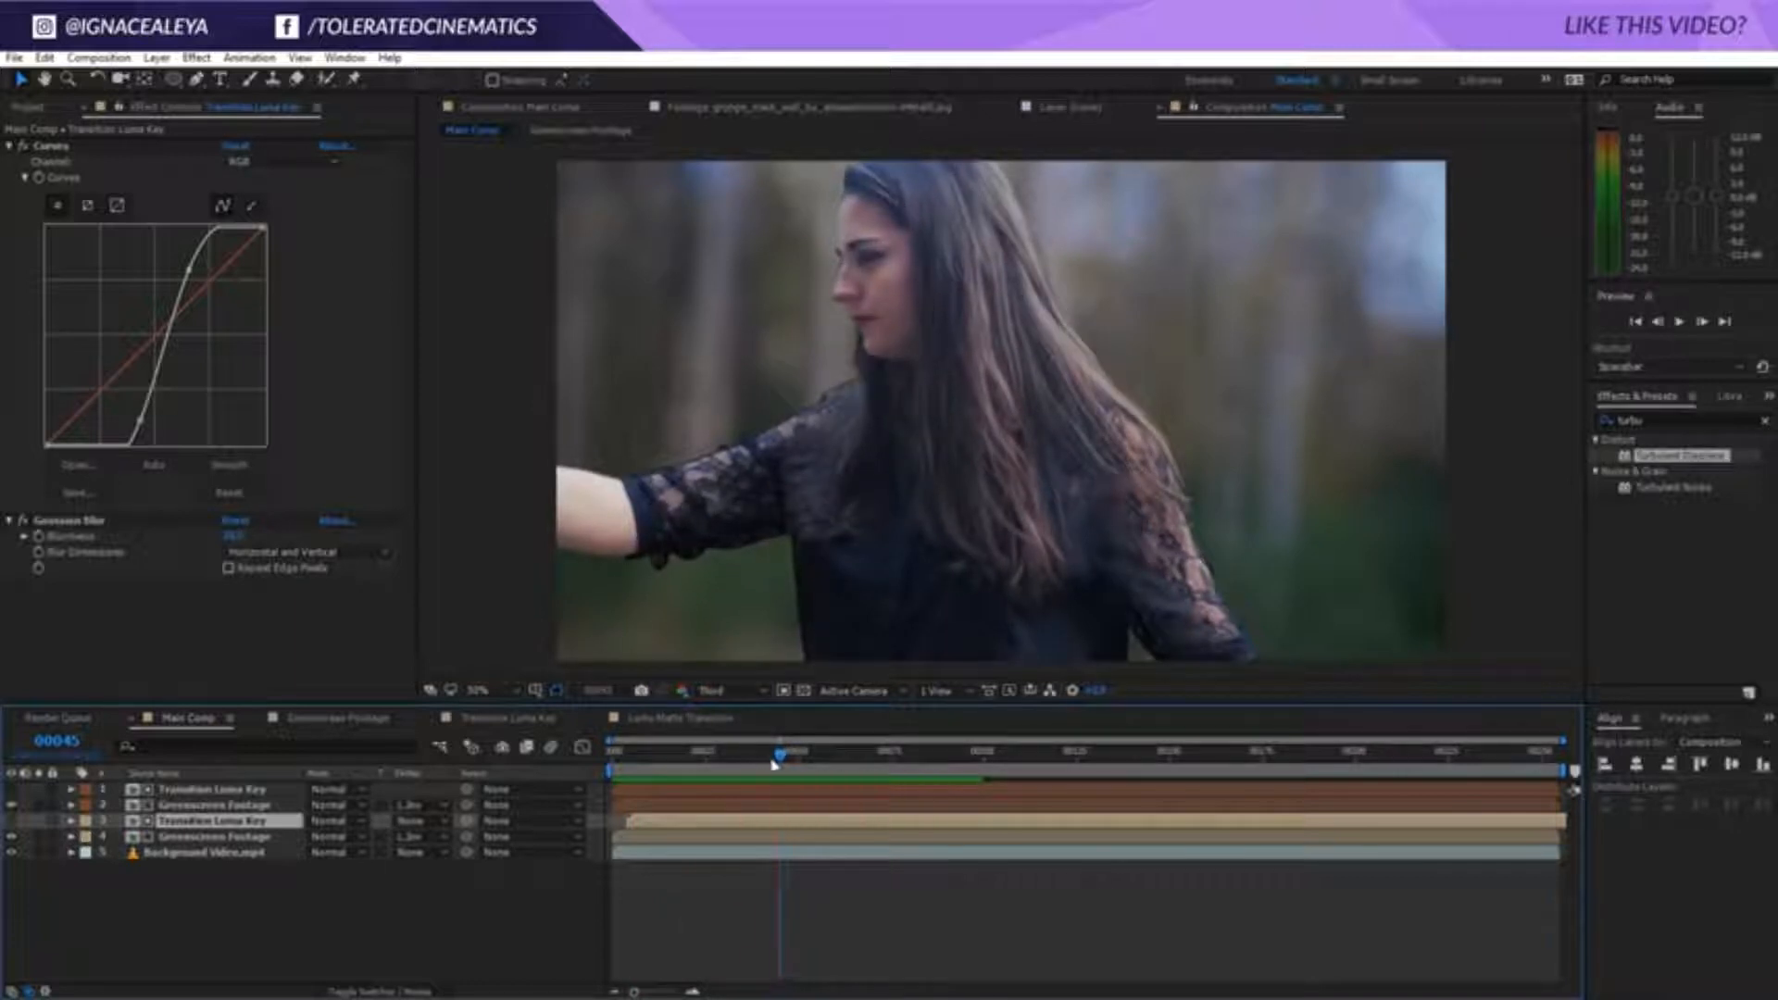
Apply Remove Grain to Footage.mp4 in Greenscreen Footage, set its viewing mode to Final Output, and place it above Unsharp Mask
{"action": "double_click", "coordinate": [213, 805]}
{"action": "left_click", "coordinate": [197, 789]}
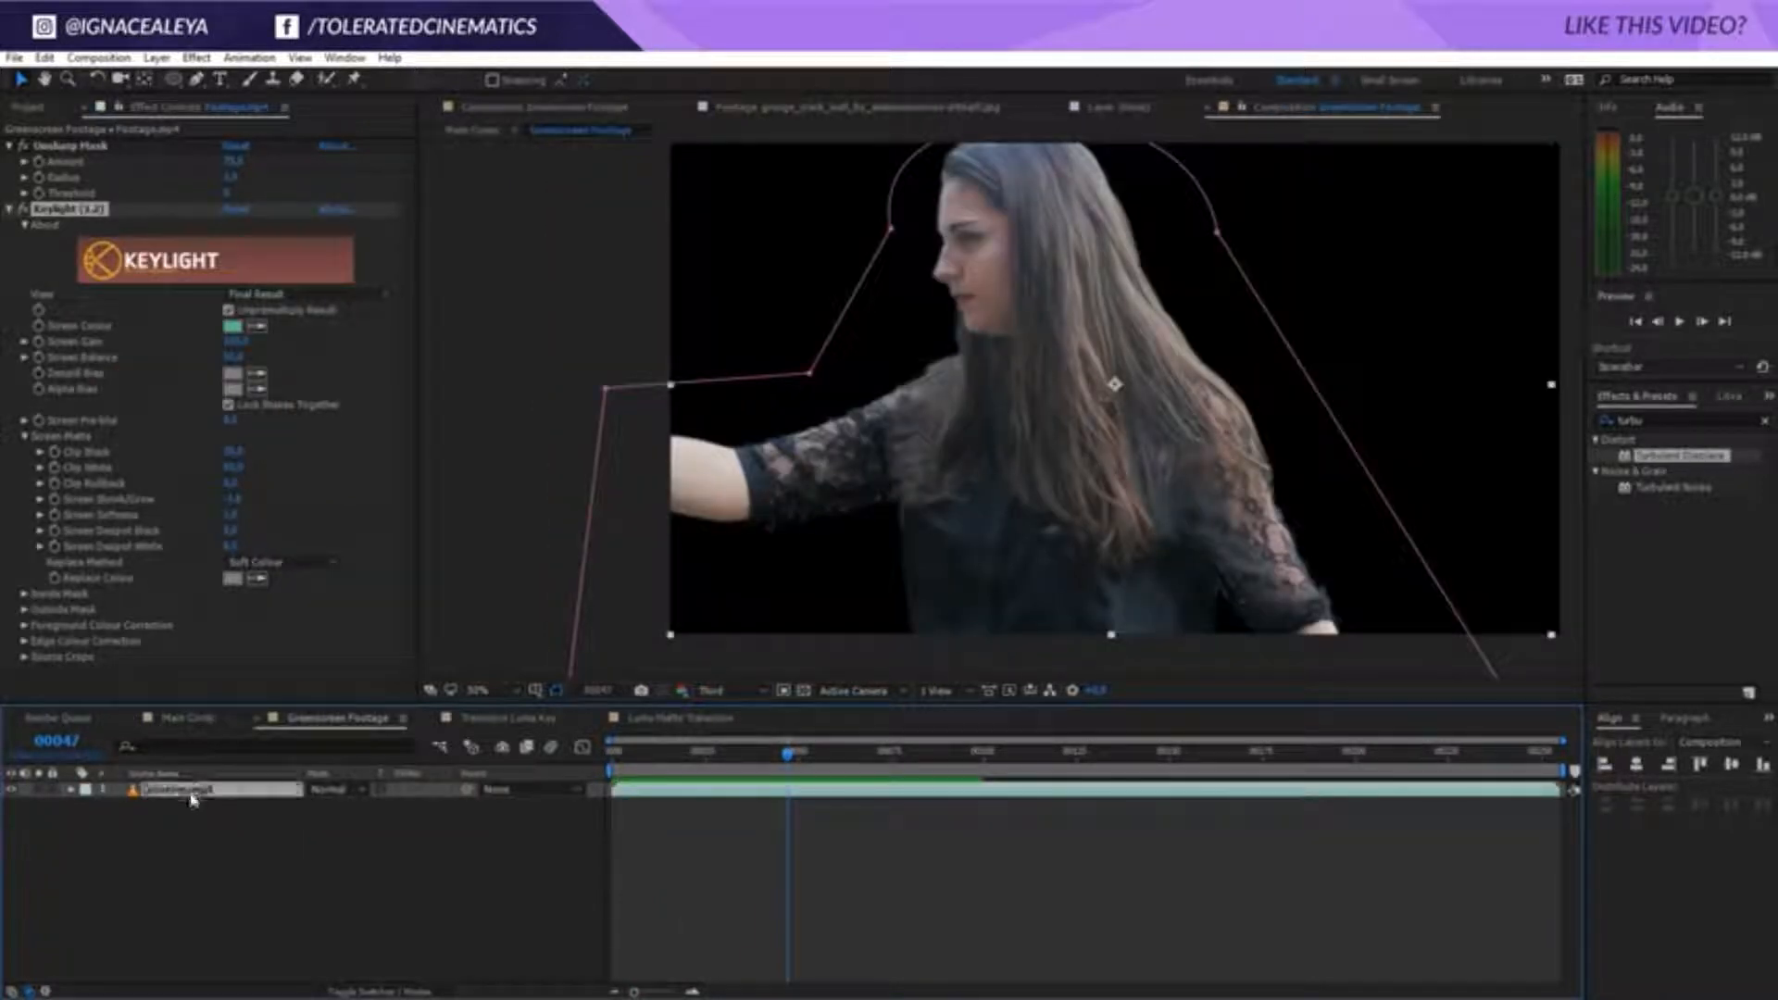
{"action": "left_click", "coordinate": [199, 58]}
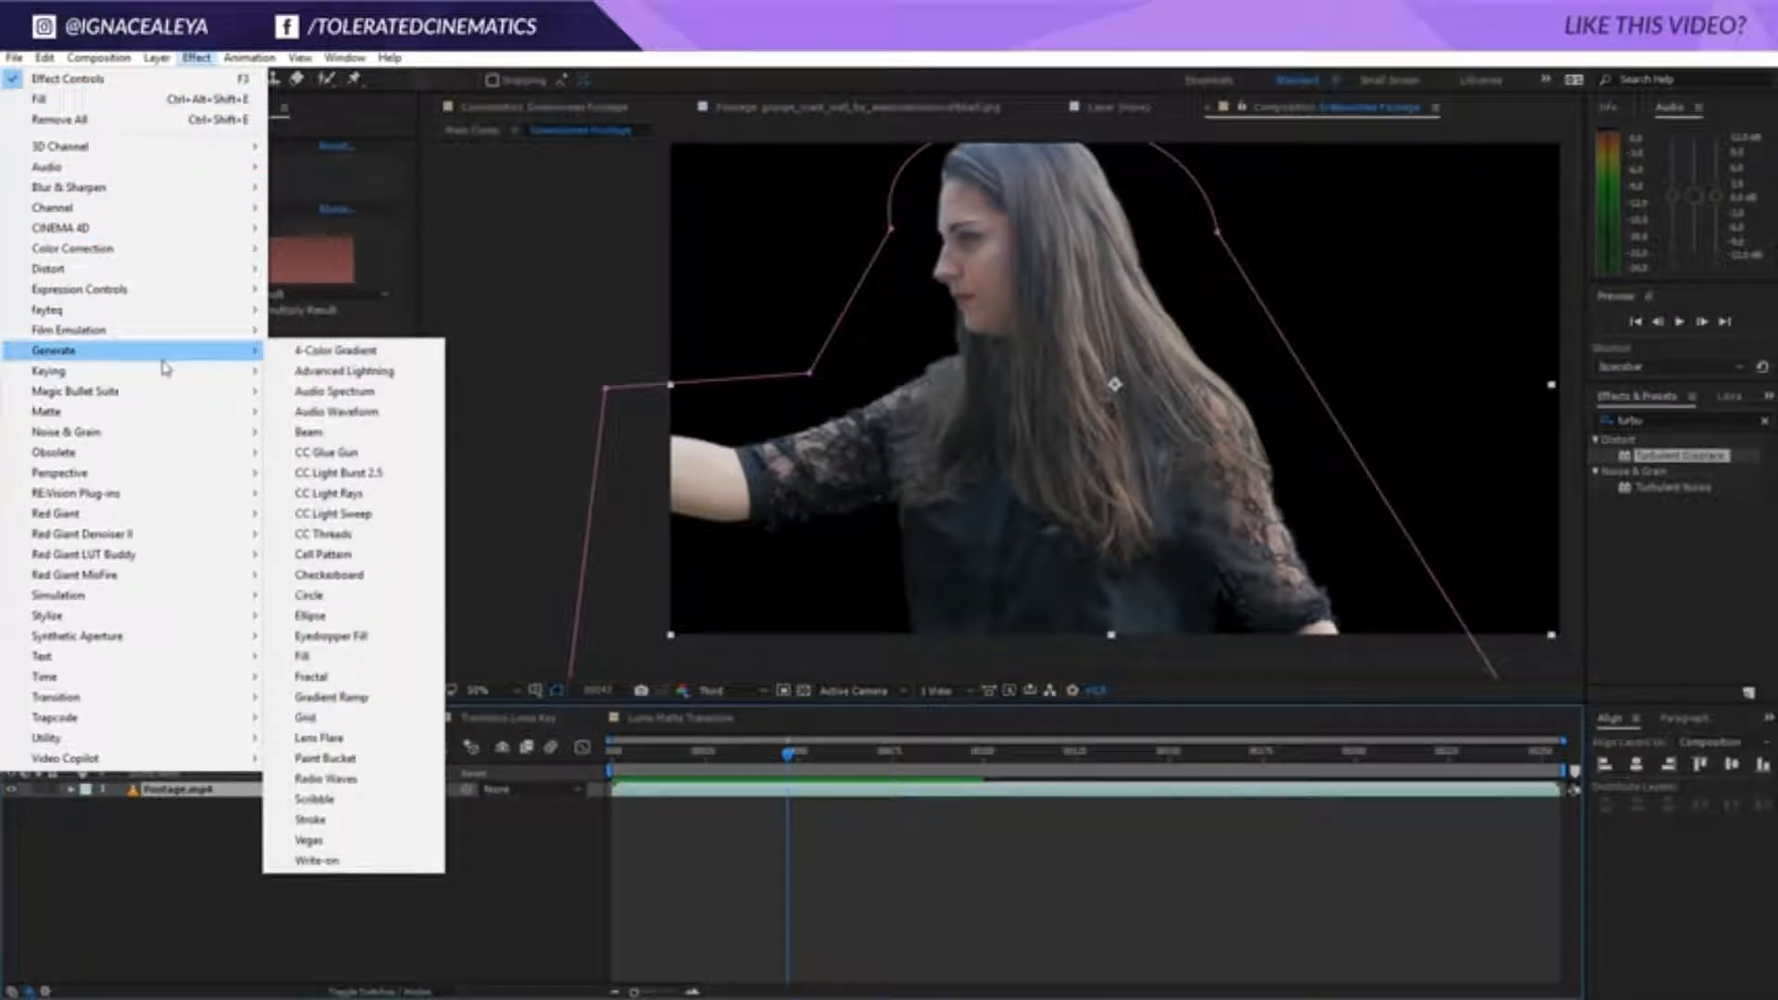
{"action": "mouse_move", "coordinate": [102, 432]}
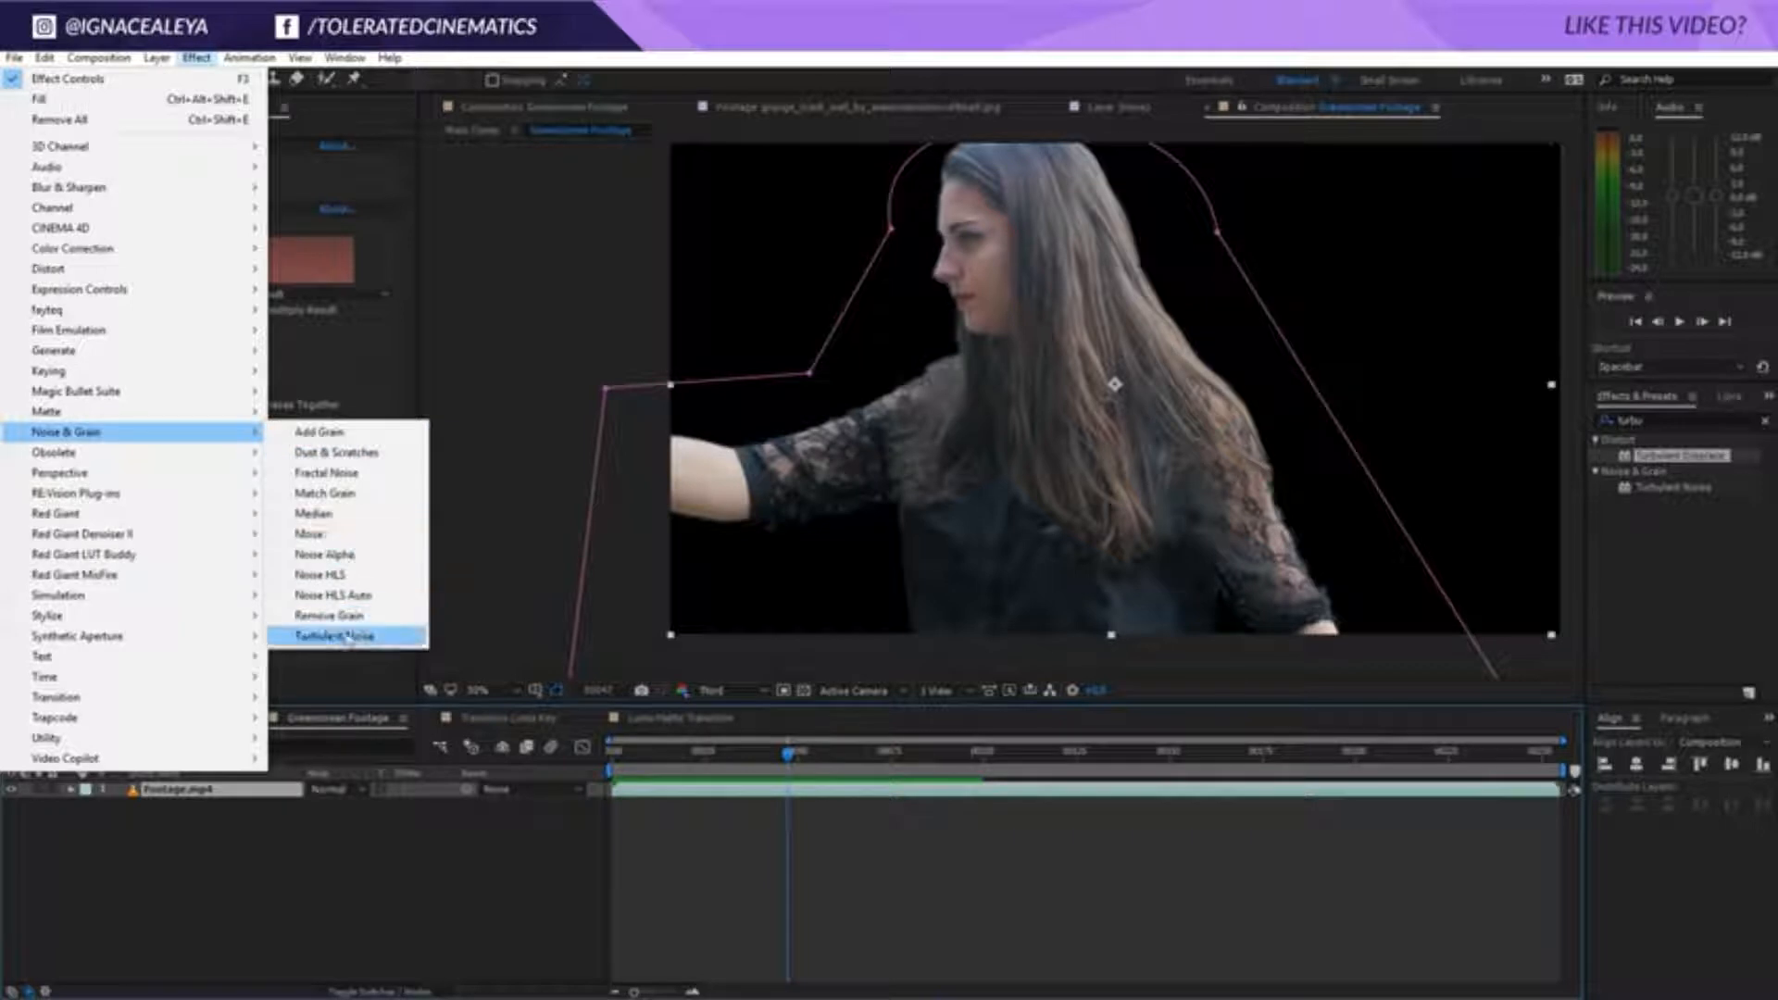
{"action": "left_click", "coordinate": [345, 616]}
{"action": "left_click", "coordinate": [260, 582]}
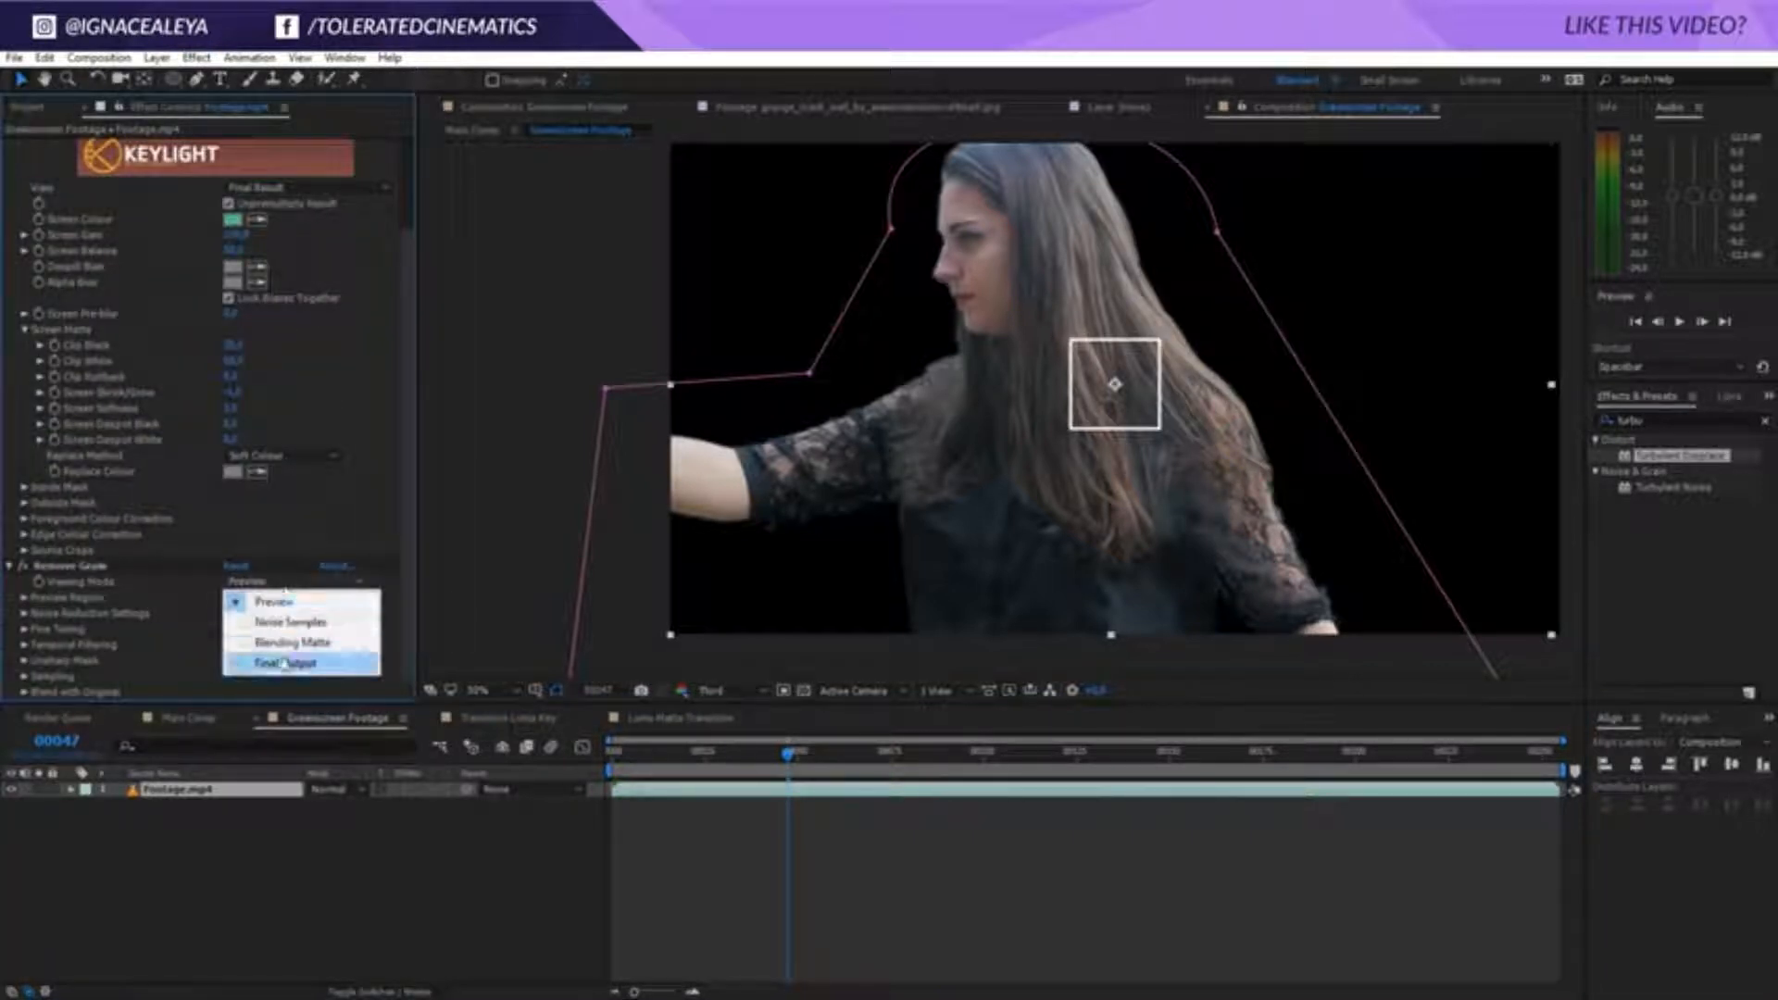
{"action": "left_click", "coordinate": [289, 669]}
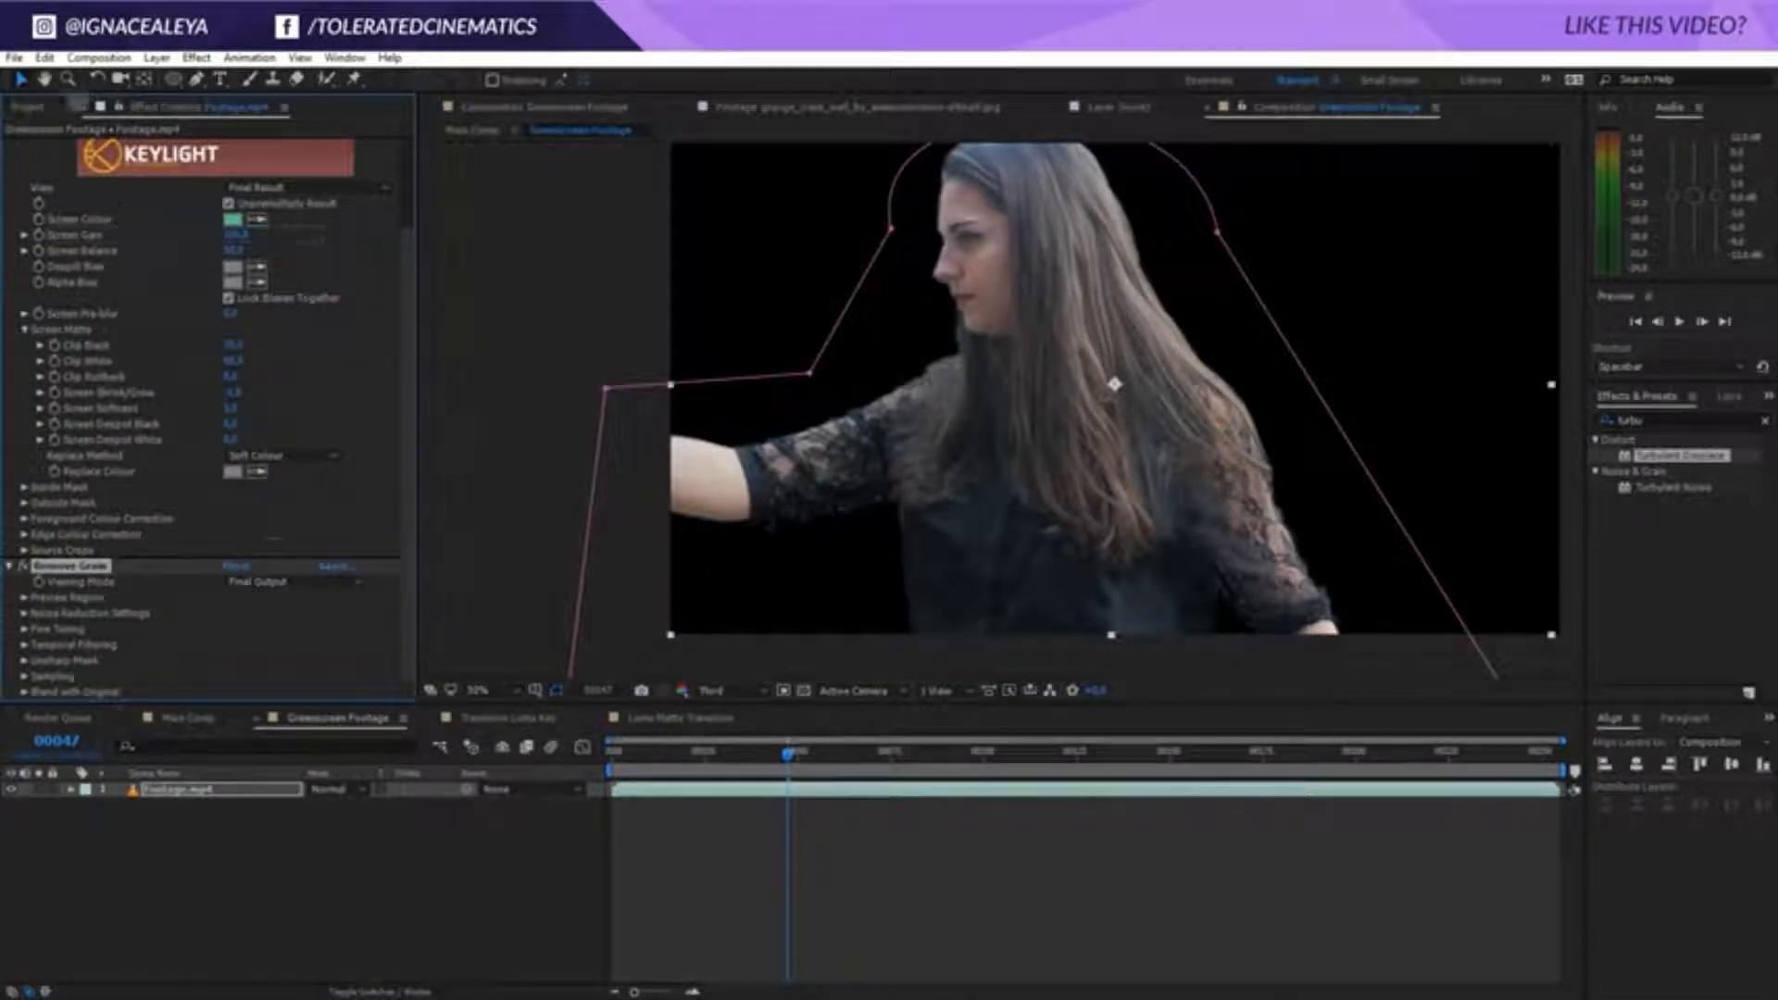
{"action": "left_click_drag", "start_coordinate": [65, 137], "coordinate": [74, 160]}
Check the grain-reduced woman in Main Comp between frames 25 and 48
{"action": "left_click", "coordinate": [196, 720]}
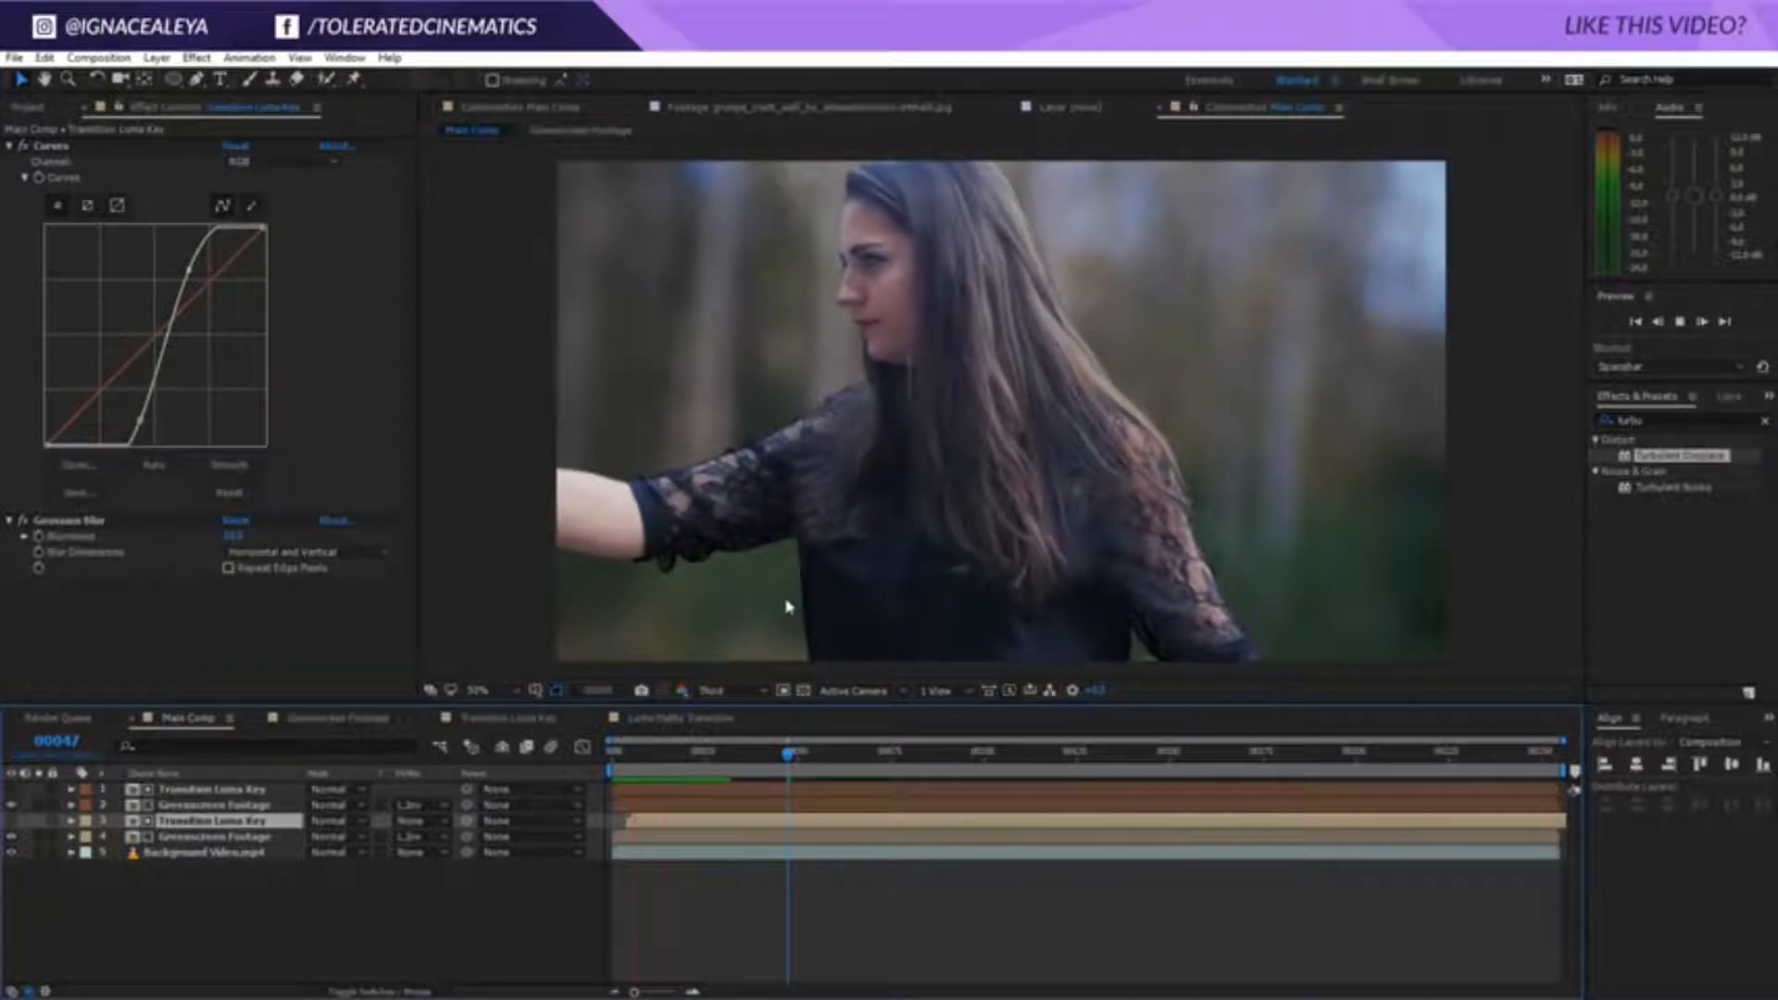
{"action": "left_click", "coordinate": [704, 754]}
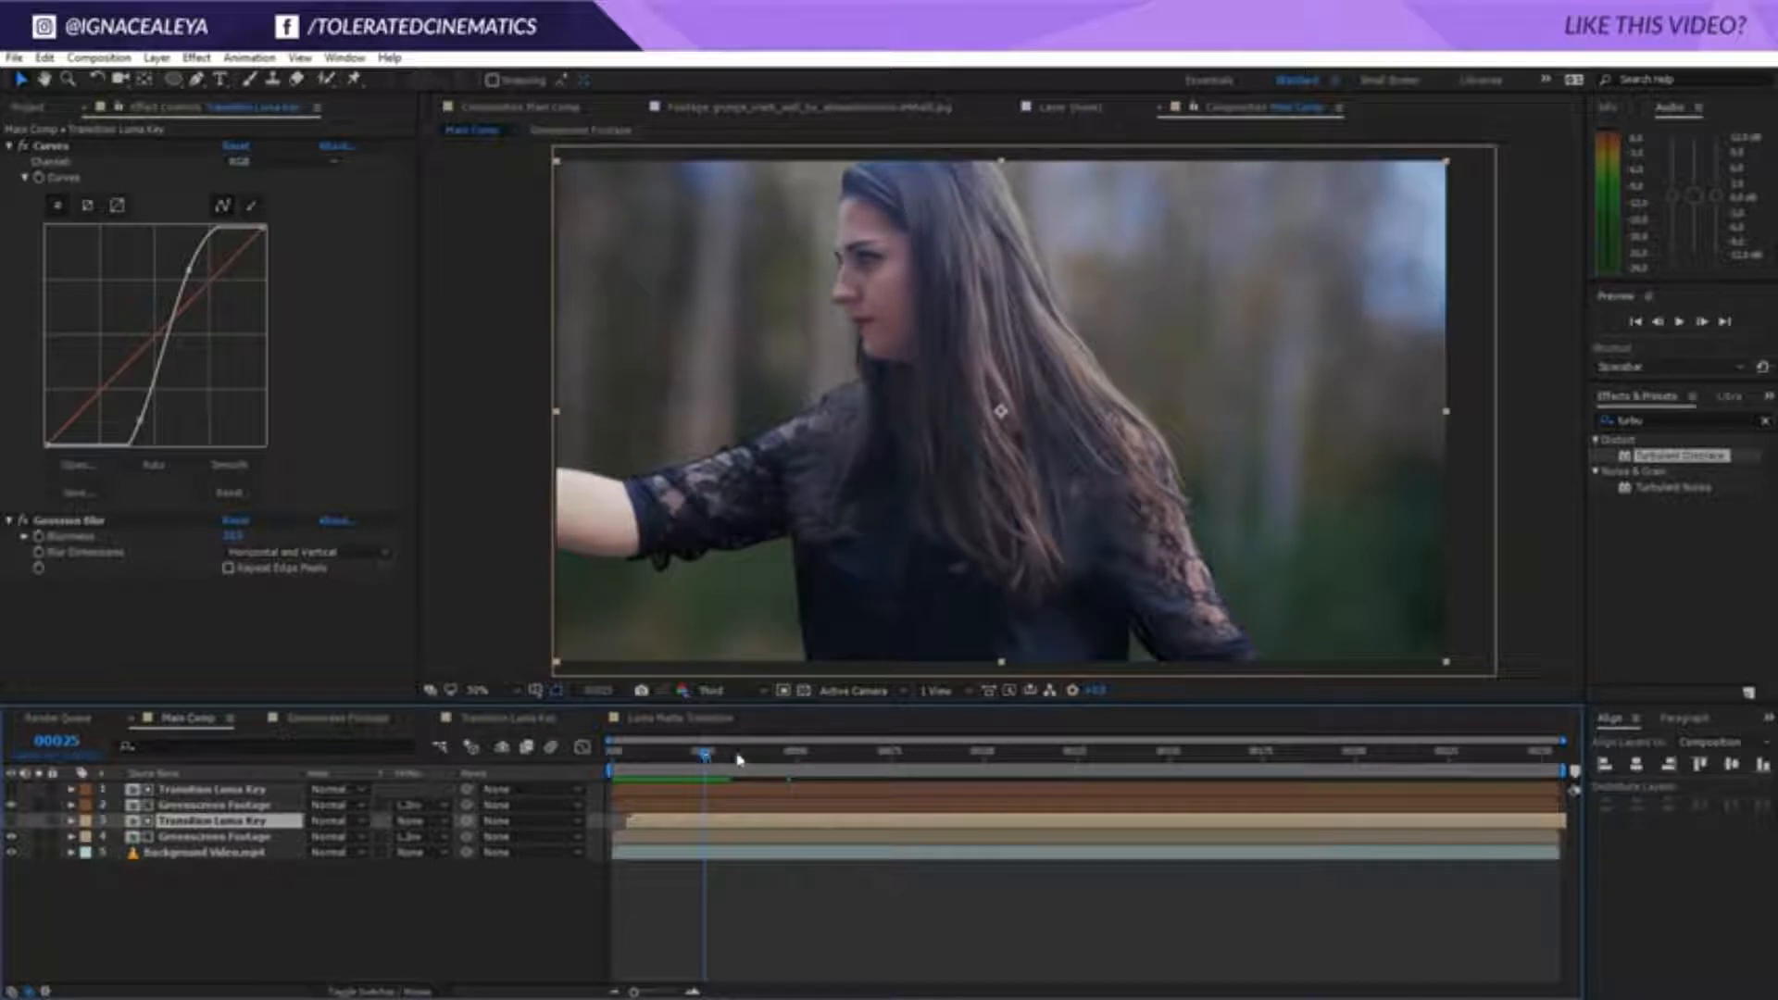
{"action": "left_click_drag", "start_coordinate": [738, 757], "coordinate": [792, 754]}
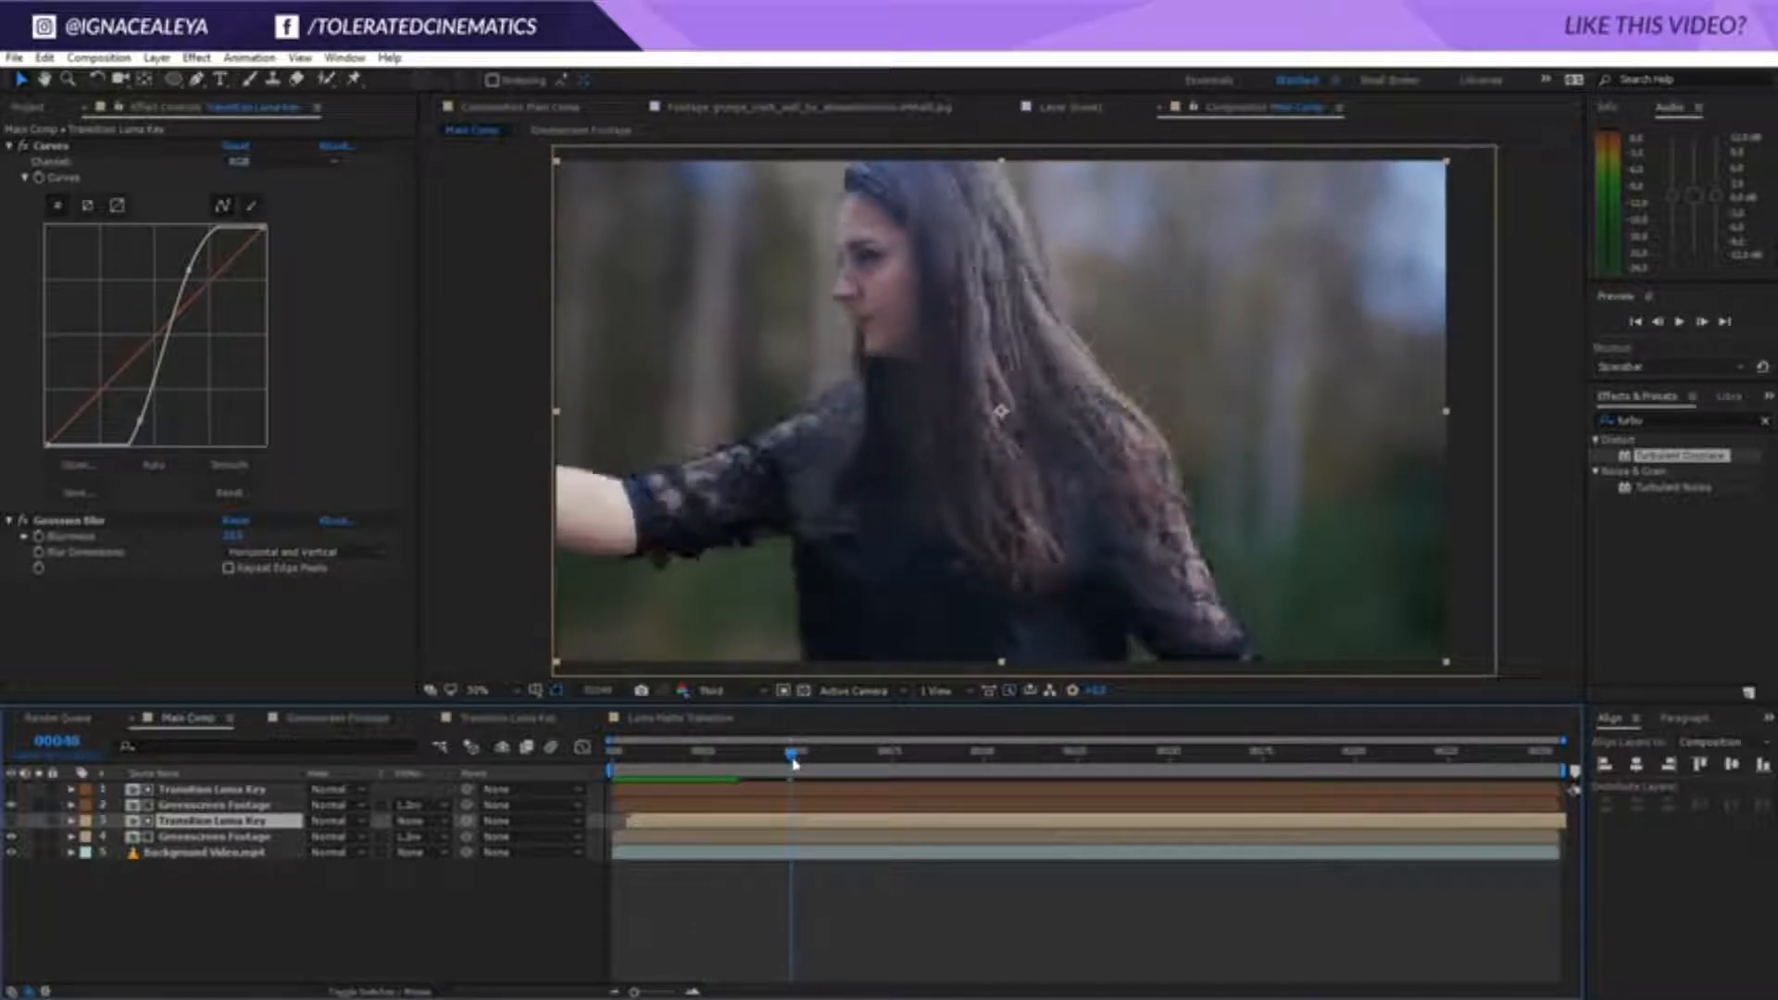
Delete the Remove Grain effect from Footage.mp4 and check the dissolve in Main Comp at frame 80
{"action": "double_click", "coordinate": [220, 839]}
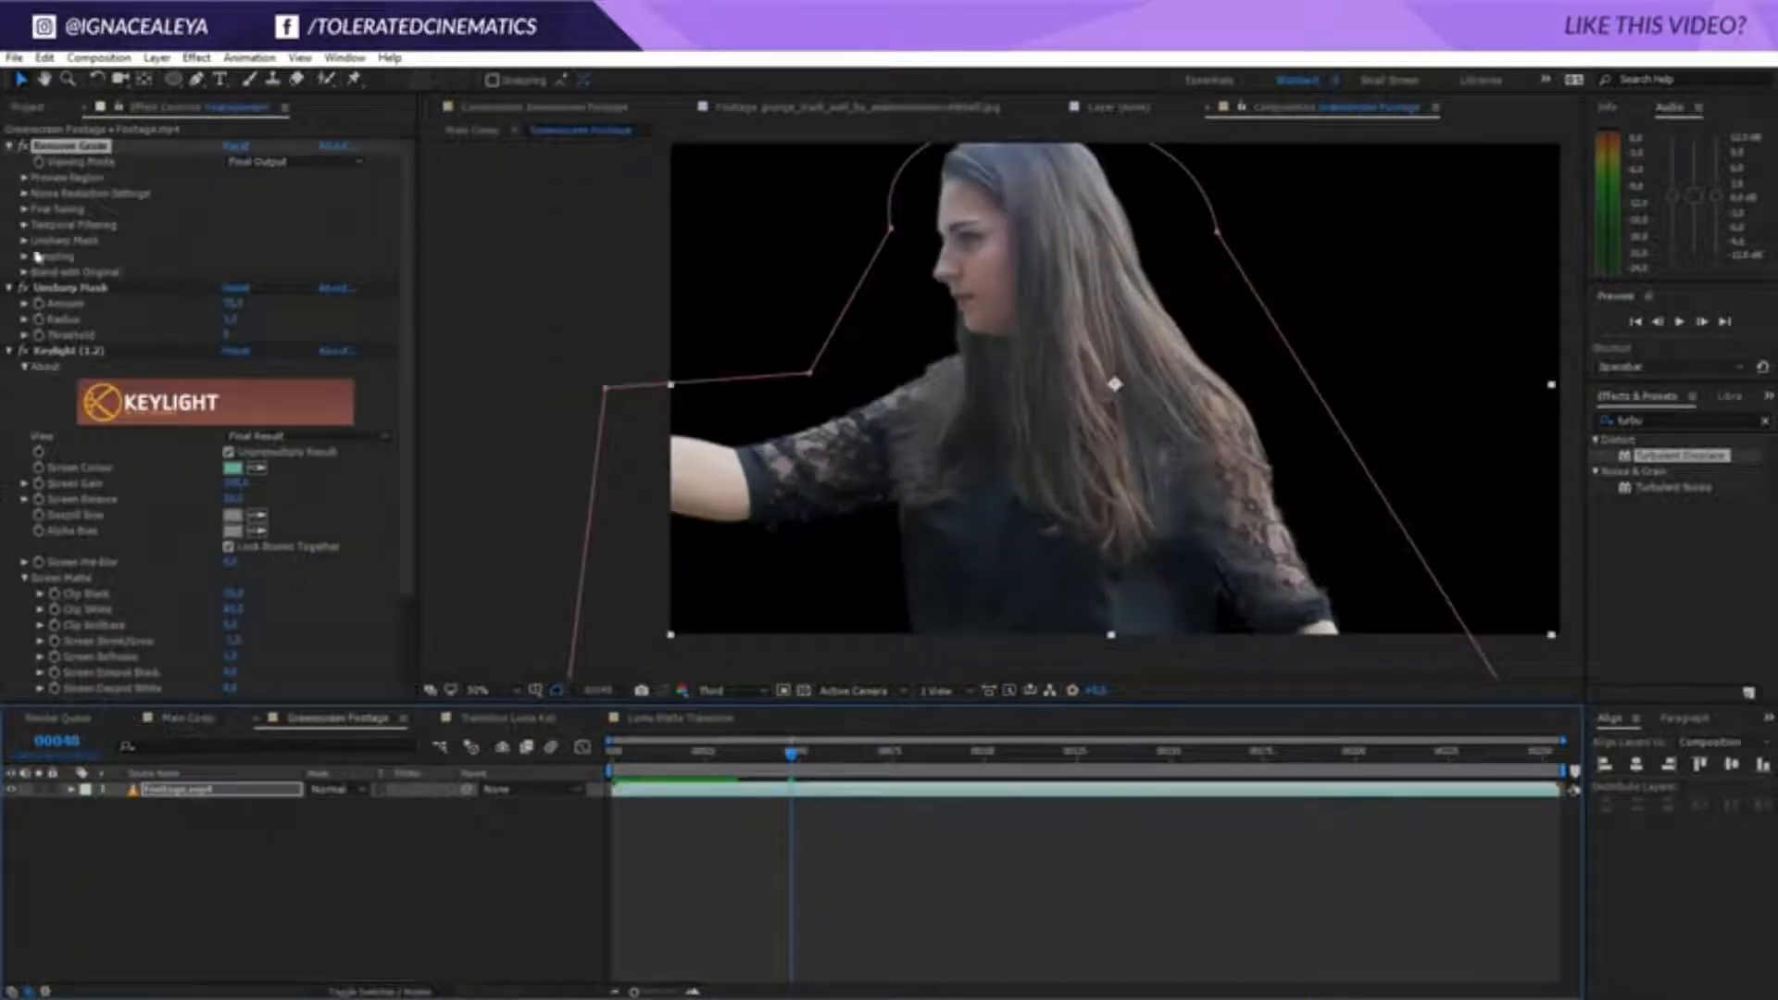
{"action": "key", "text": "Delete"}
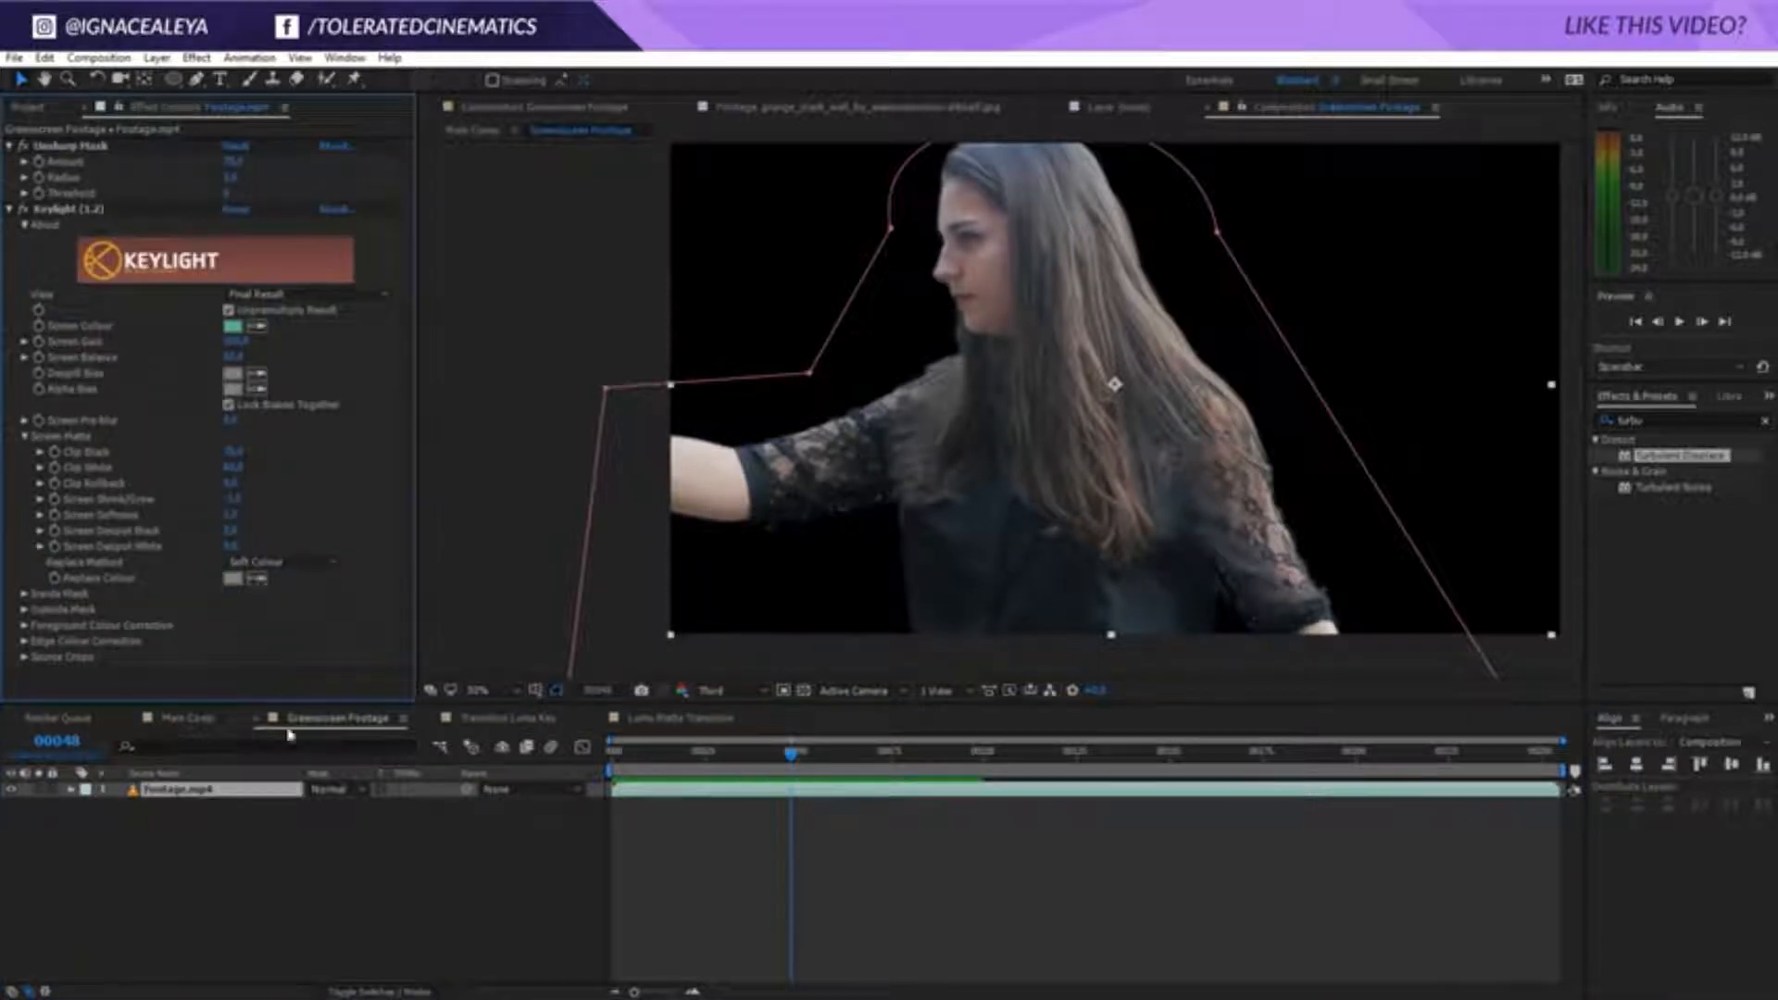
{"action": "left_click", "coordinate": [203, 721]}
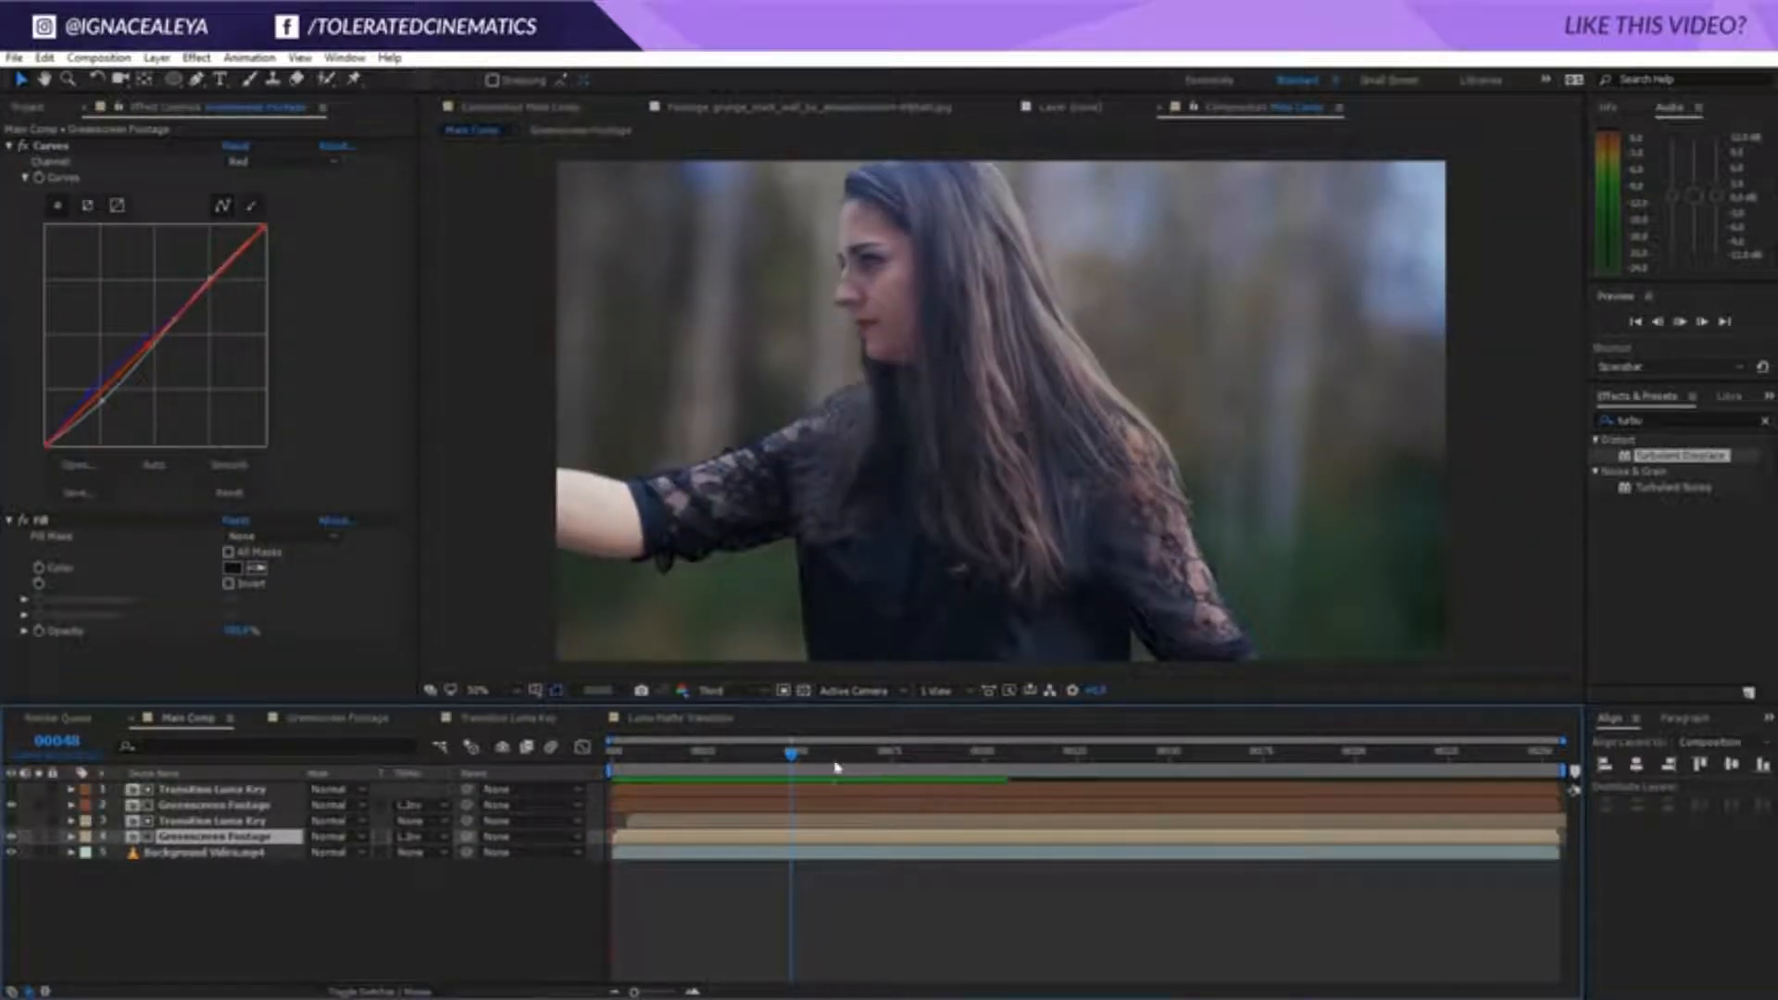
{"action": "left_click_drag", "start_coordinate": [836, 766], "coordinate": [913, 781]}
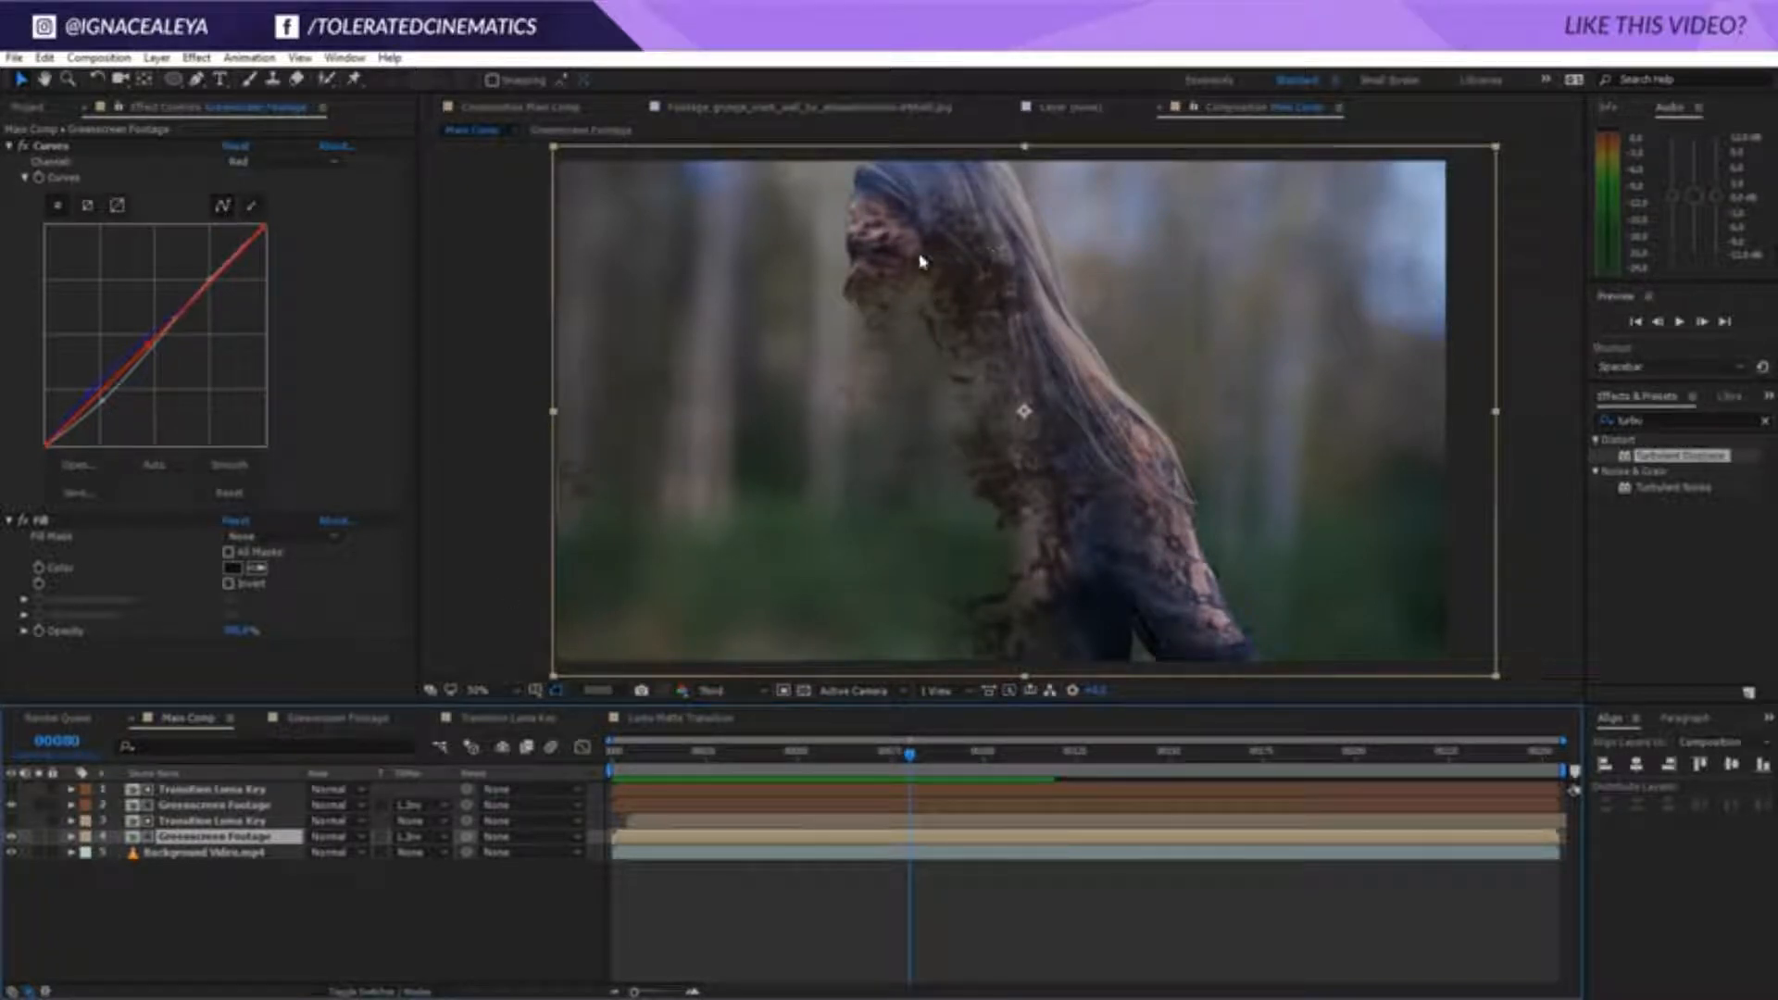
Create a composition from the skeleton stock photo and mask off the strip below its feet with a rectangular mask
{"action": "left_click", "coordinate": [28, 107]}
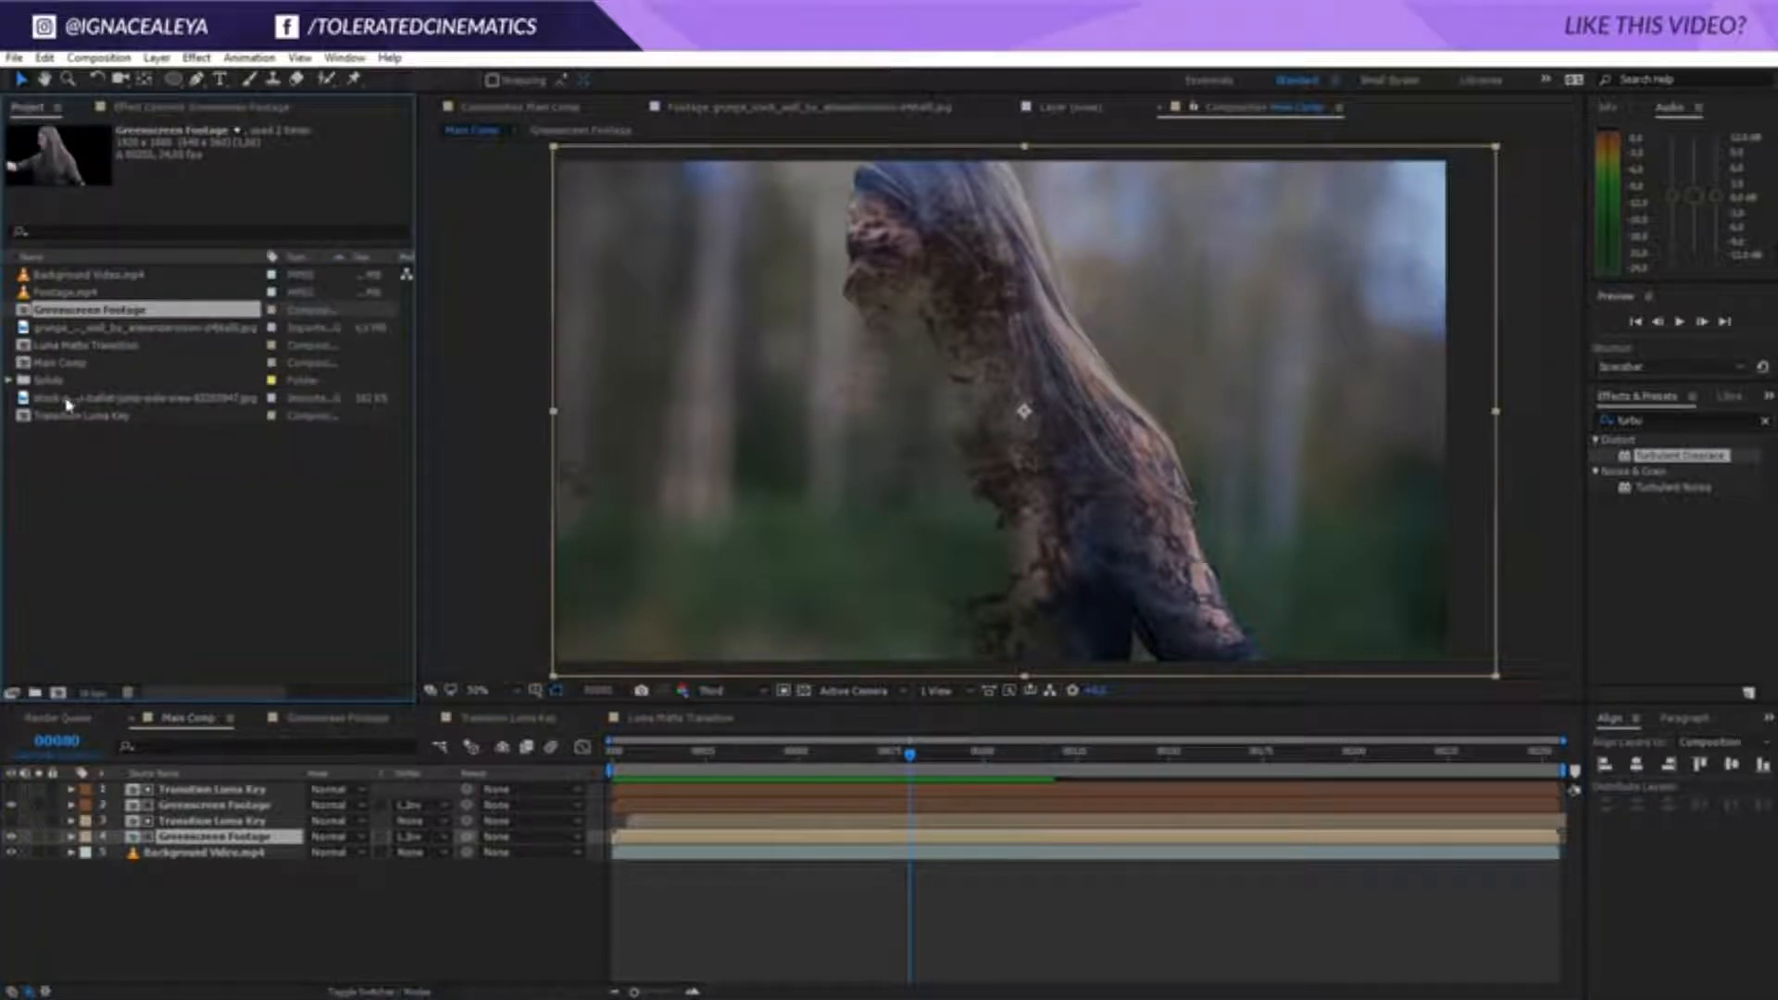
{"action": "left_click_drag", "start_coordinate": [67, 400], "coordinate": [56, 693]}
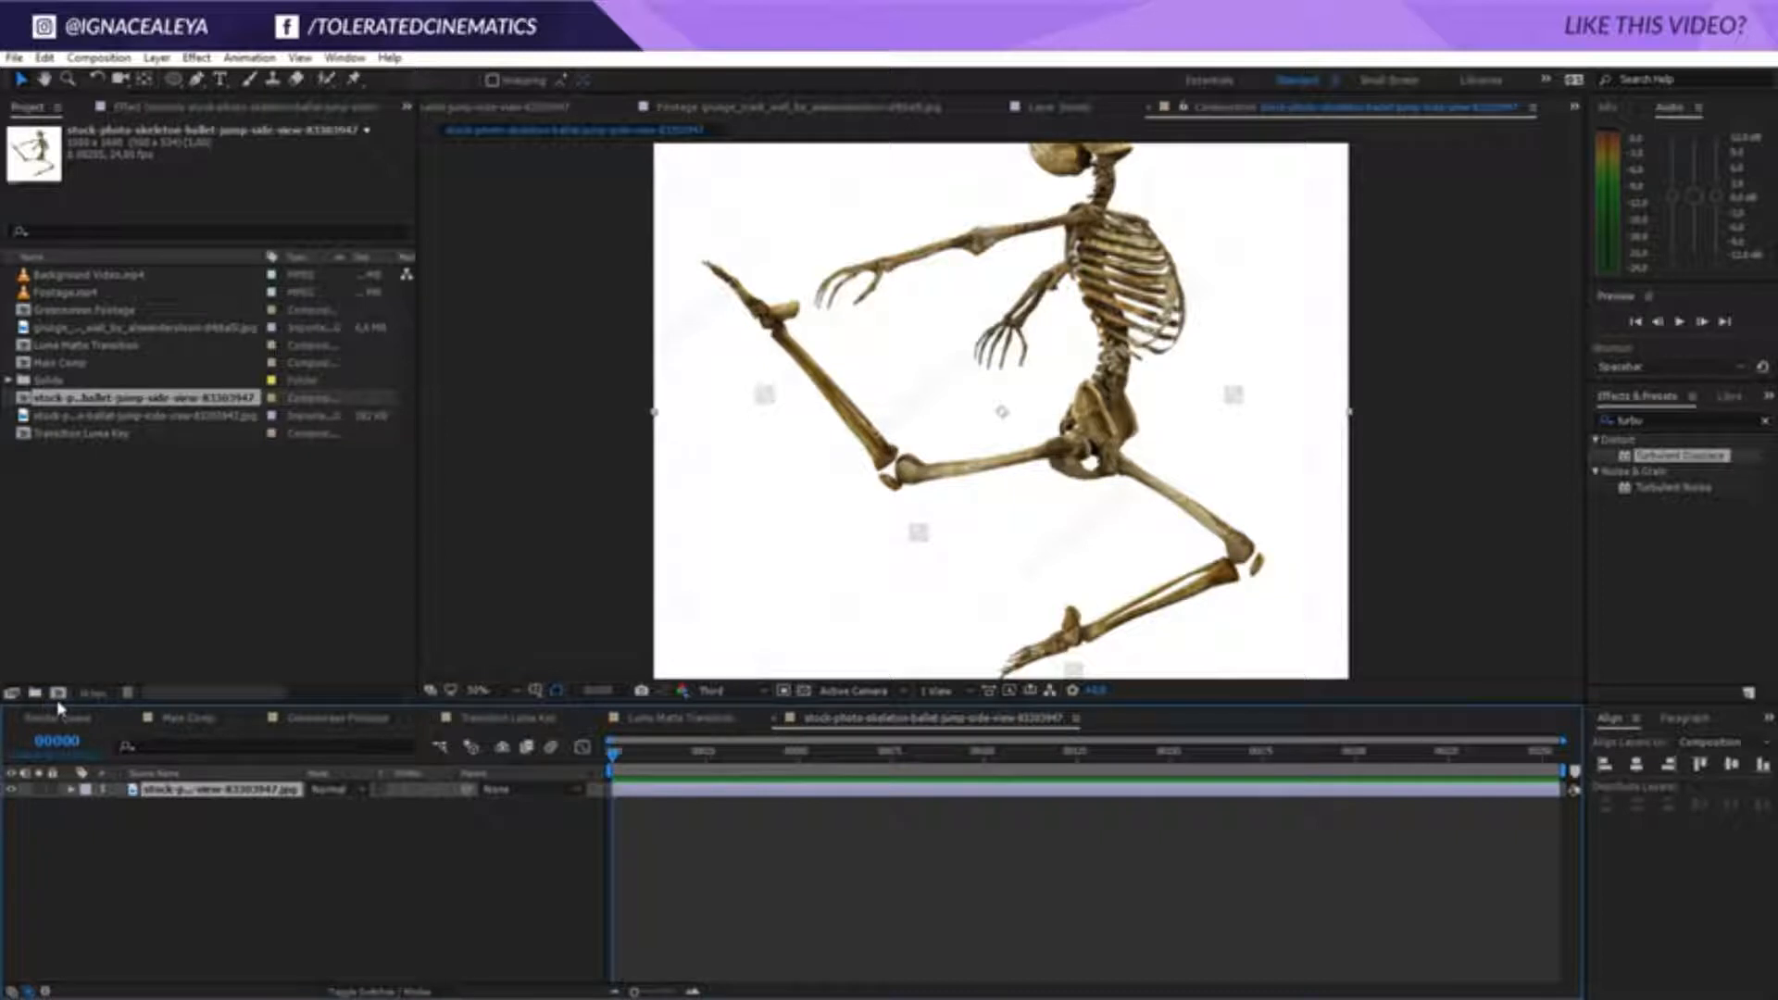
{"action": "left_click", "coordinate": [173, 80]}
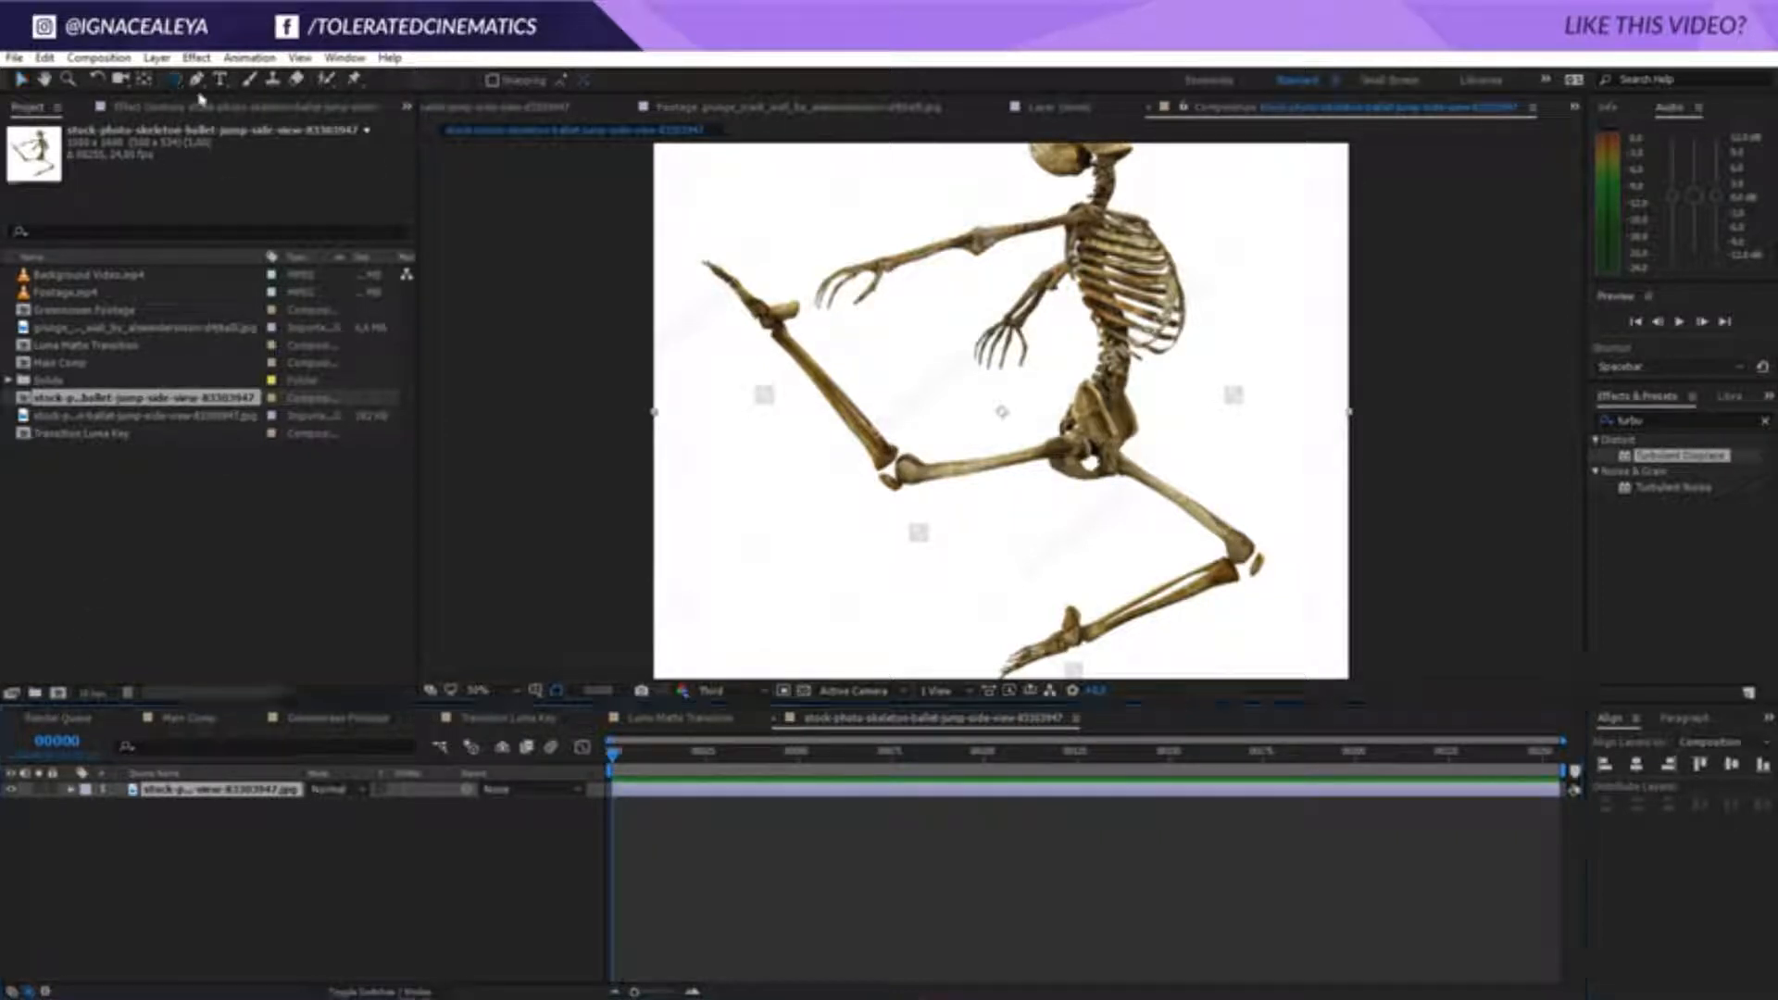
{"action": "left_click", "coordinate": [254, 119]}
{"action": "scroll", "coordinate": [601, 322], "scroll_direction": "down", "scroll_amount": 2}
{"action": "left_click_drag", "start_coordinate": [732, 194], "coordinate": [1277, 552]}
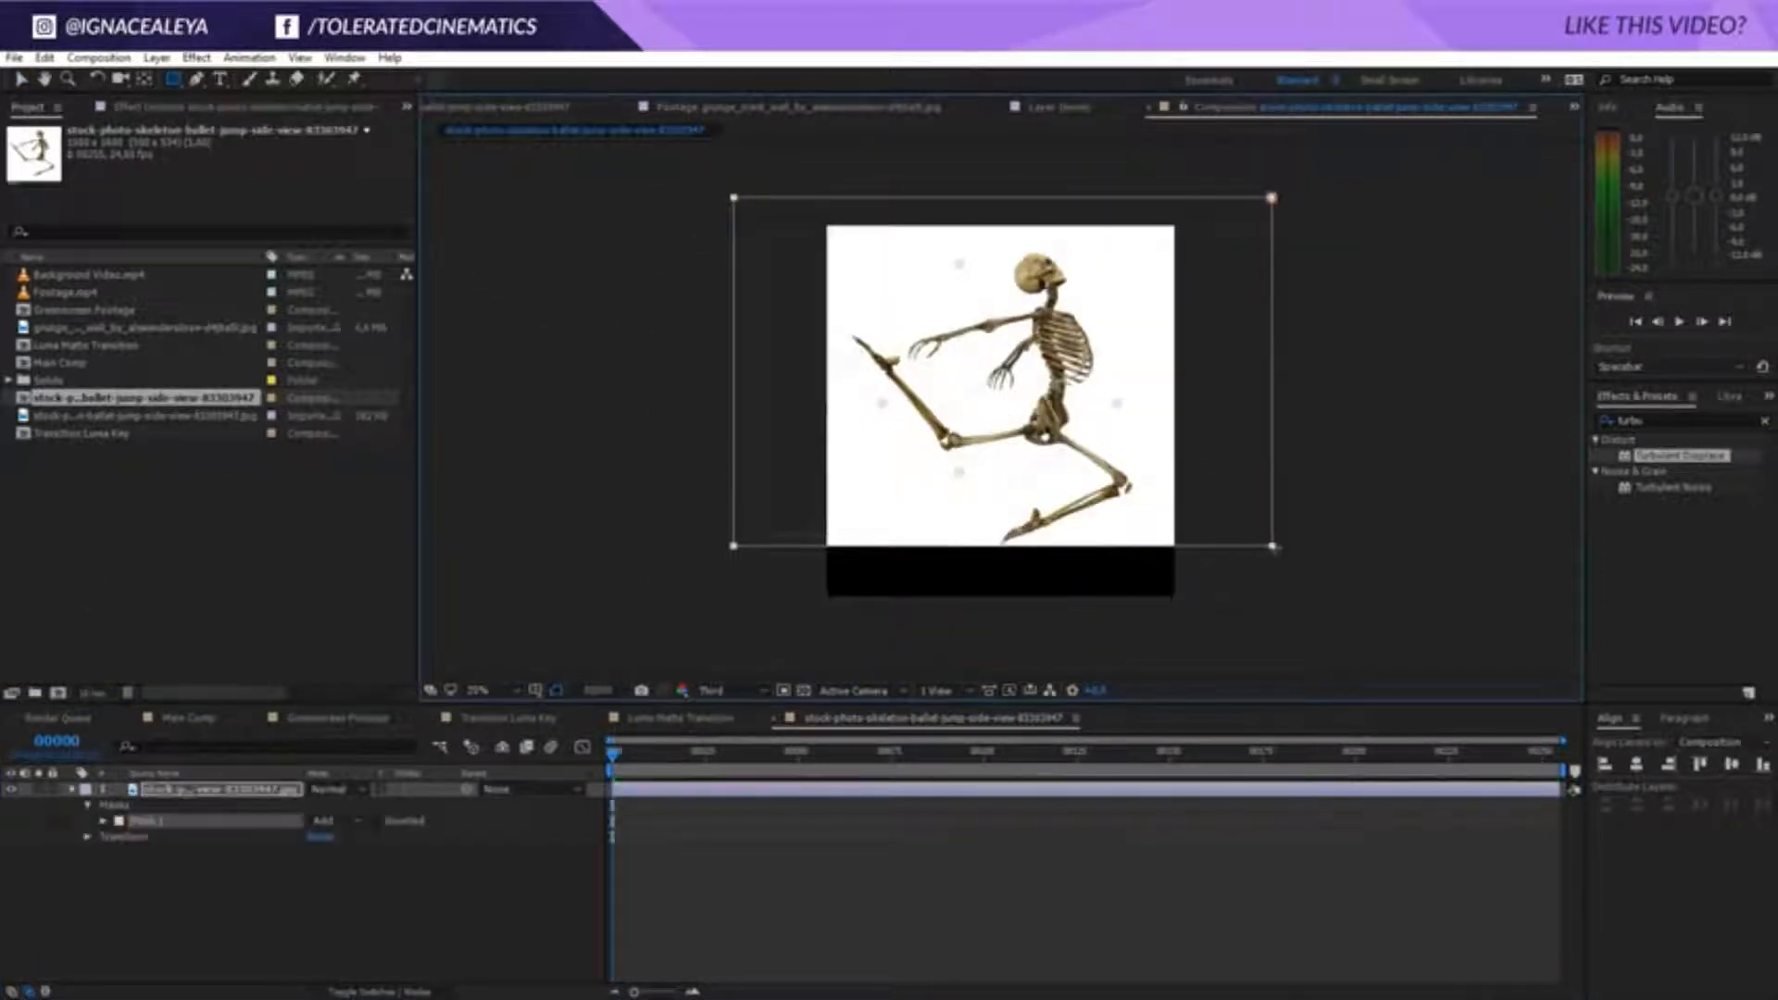
Draw a closed Pen mask around the skeleton's arms and hands, running along the front of the spine
{"action": "left_click", "coordinate": [295, 793]}
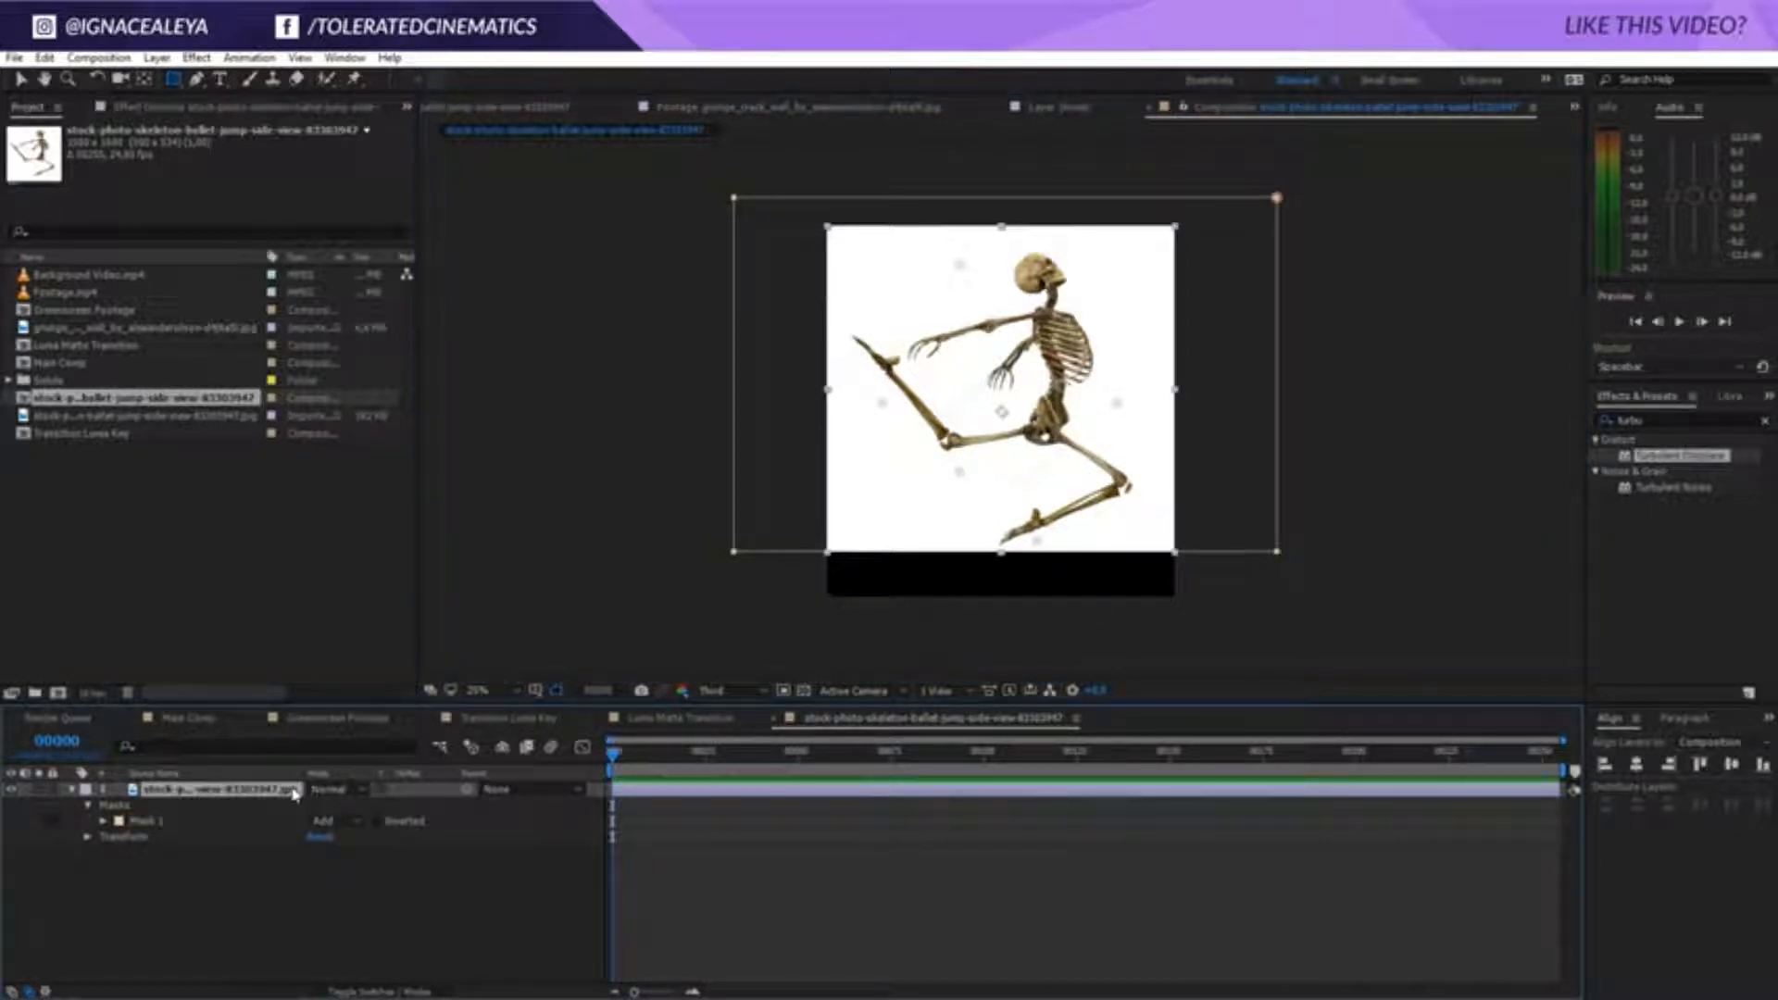
{"action": "left_click", "coordinate": [196, 79]}
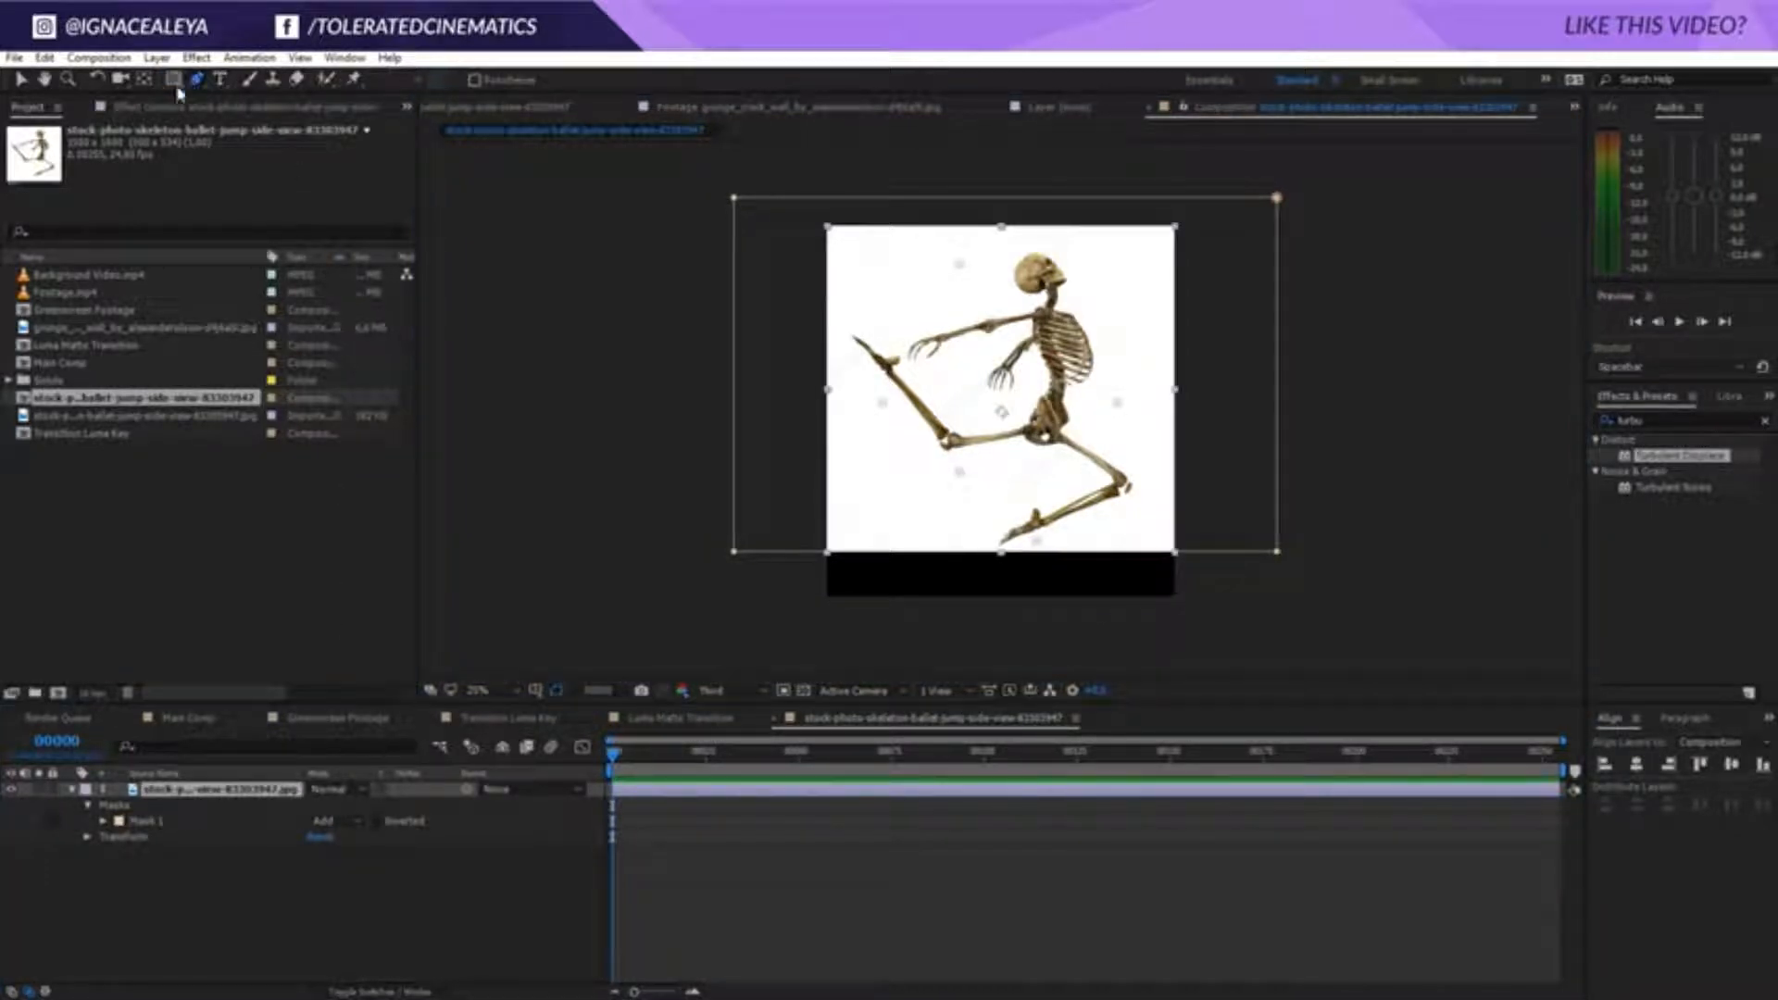
{"action": "key", "text": "period"}
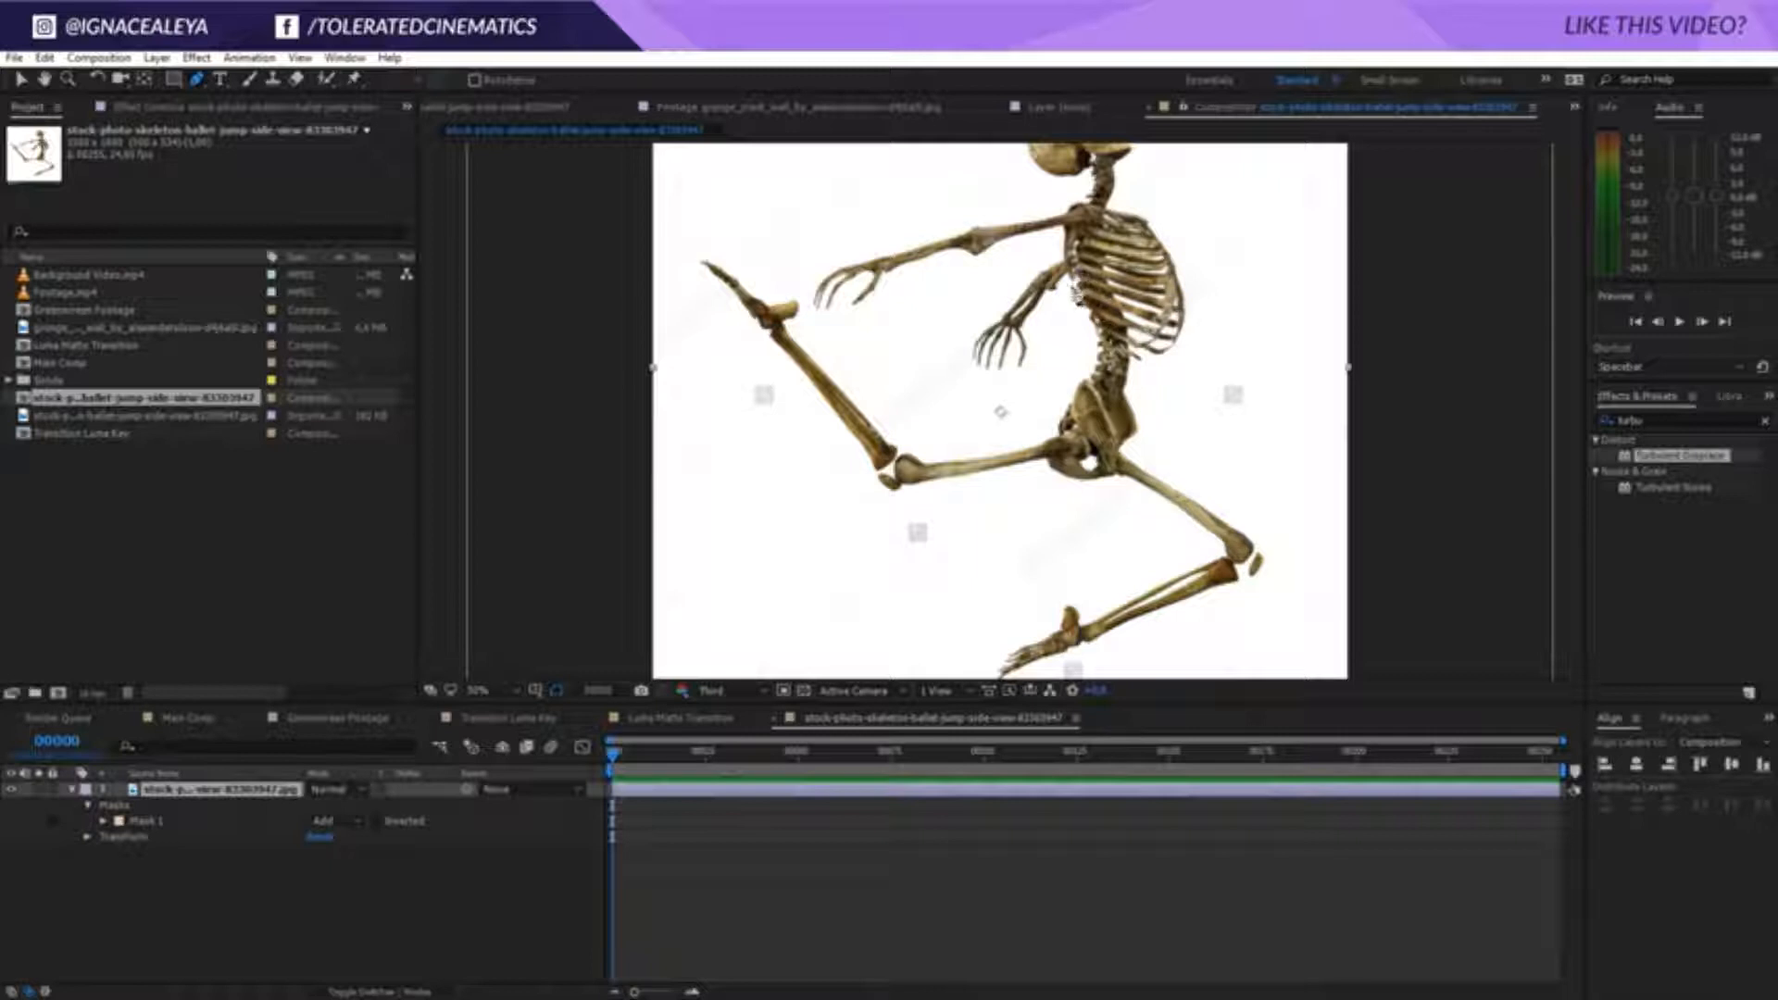
{"action": "left_click_drag", "start_coordinate": [1077, 294], "coordinate": [1049, 412]}
{"action": "left_click", "coordinate": [1003, 293]}
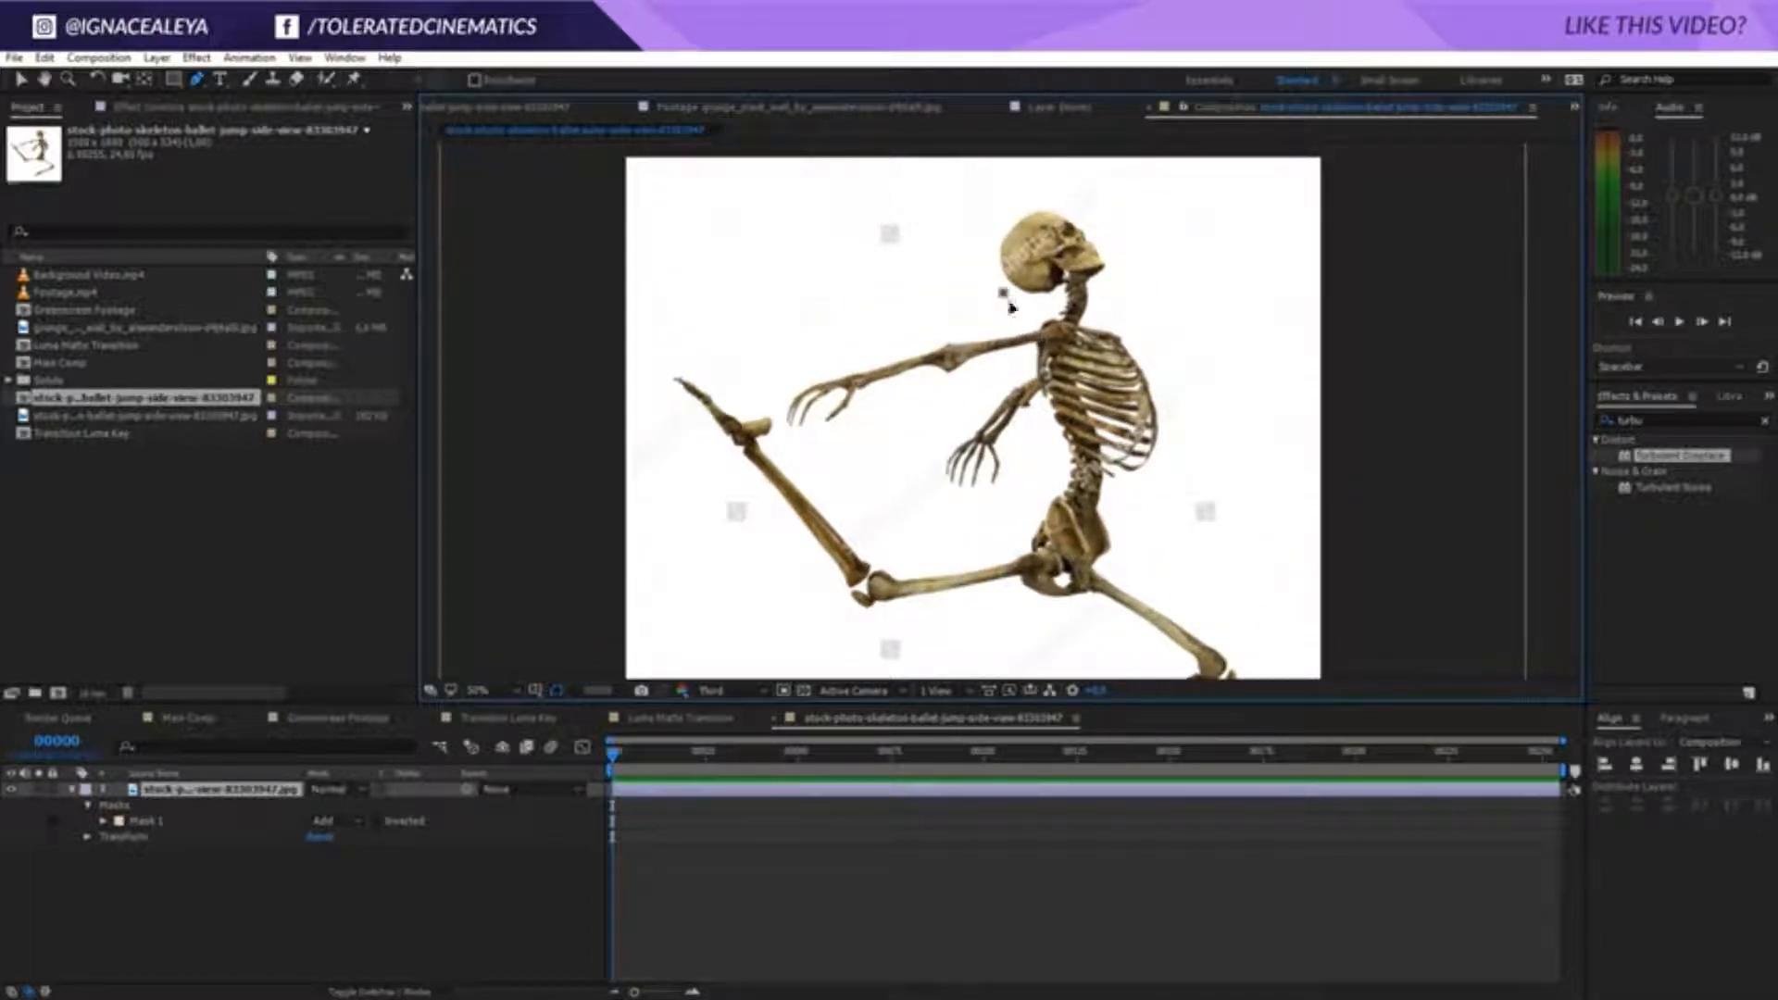
{"action": "left_click", "coordinate": [1037, 322]}
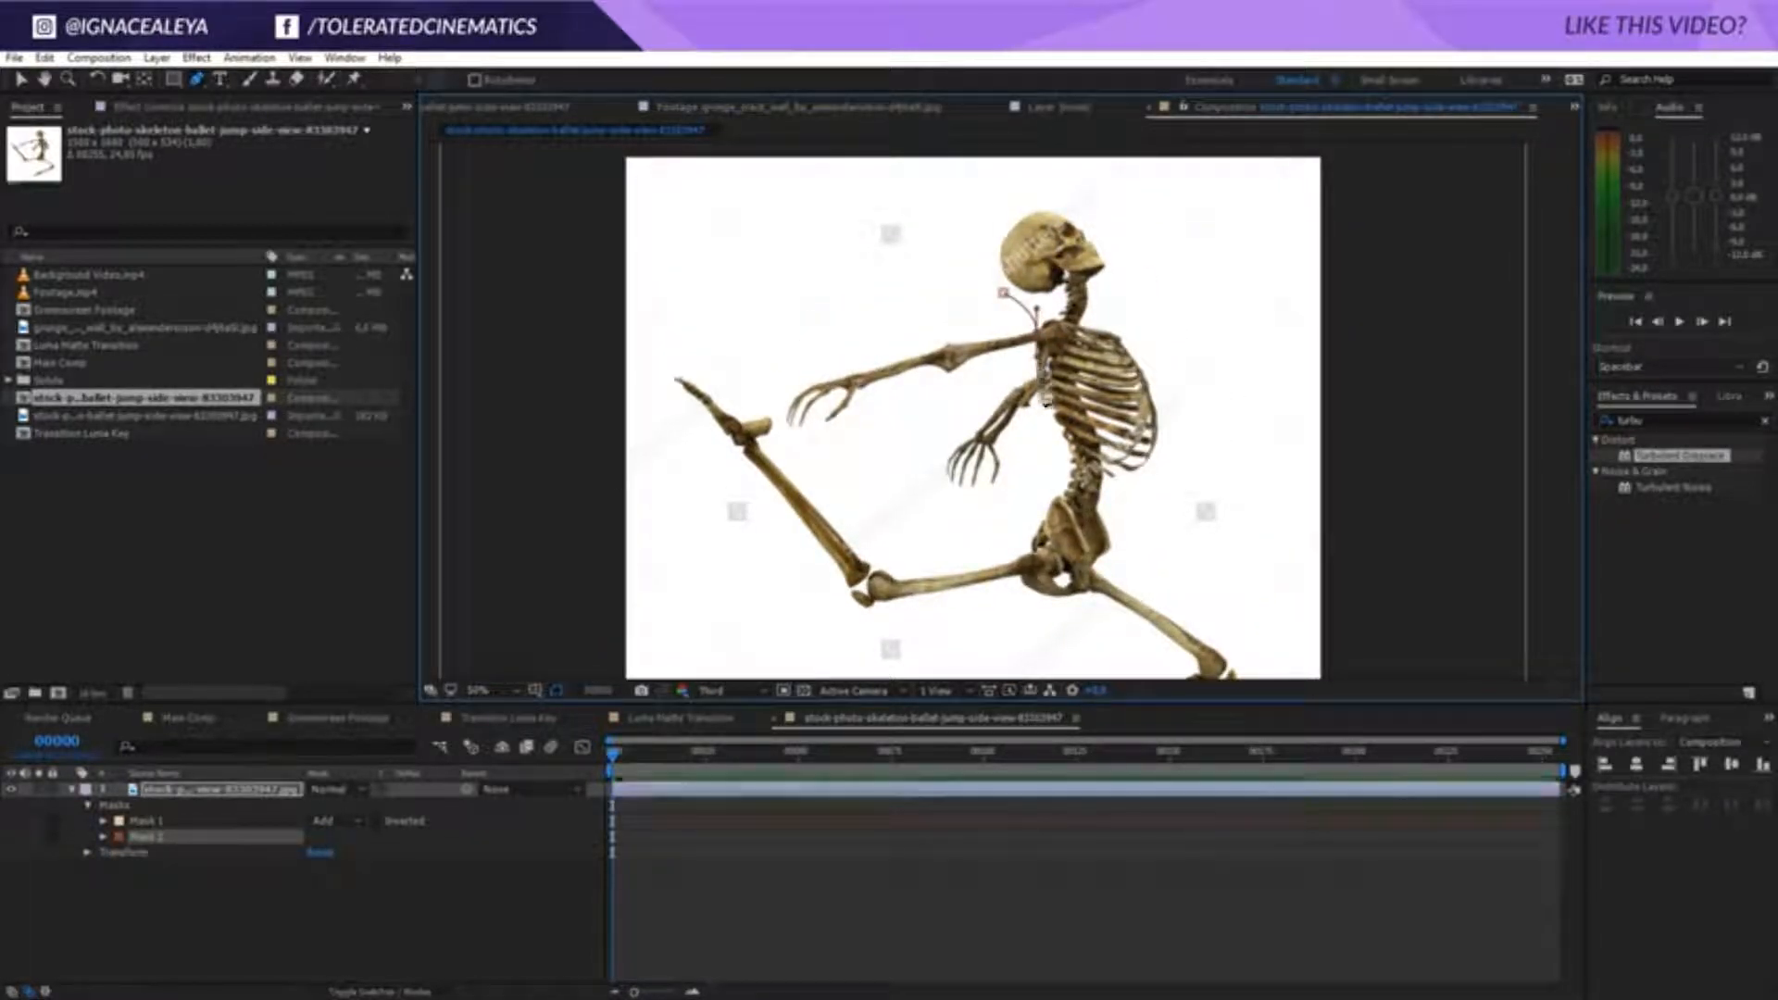
{"action": "left_click", "coordinate": [1026, 460]}
{"action": "left_click", "coordinate": [985, 521]}
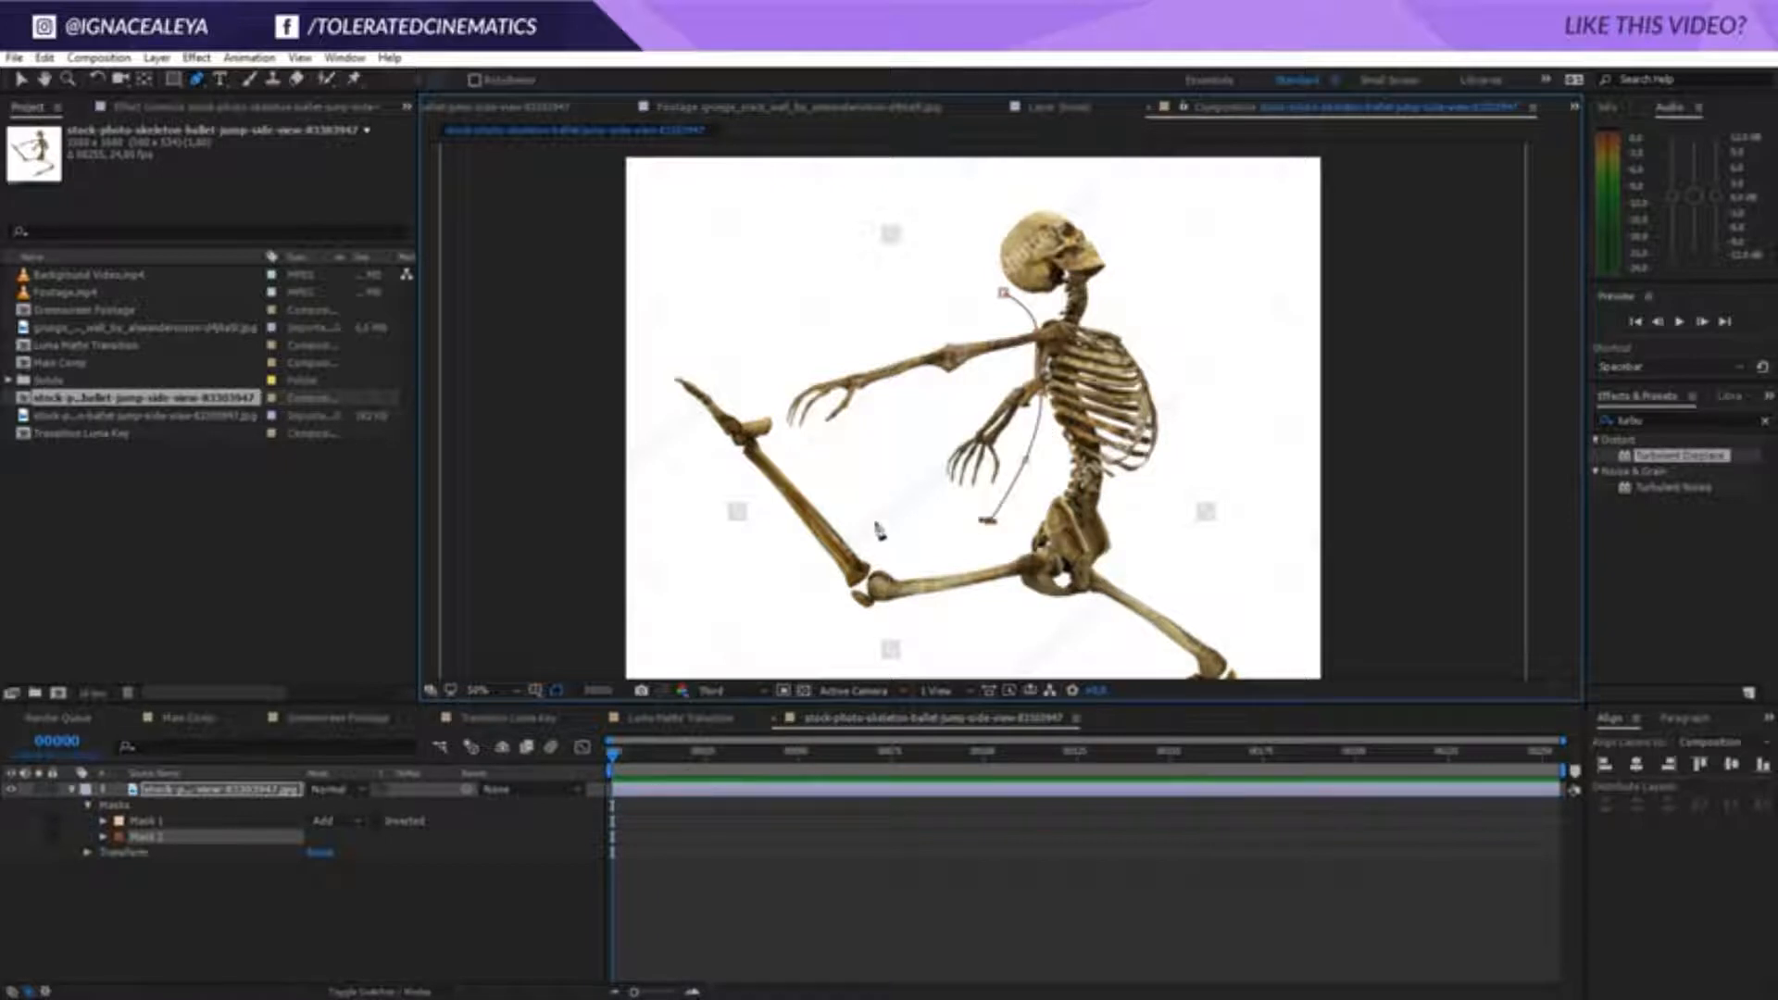
{"action": "left_click", "coordinate": [871, 520]}
{"action": "left_click", "coordinate": [774, 431]}
{"action": "left_click", "coordinate": [781, 344]}
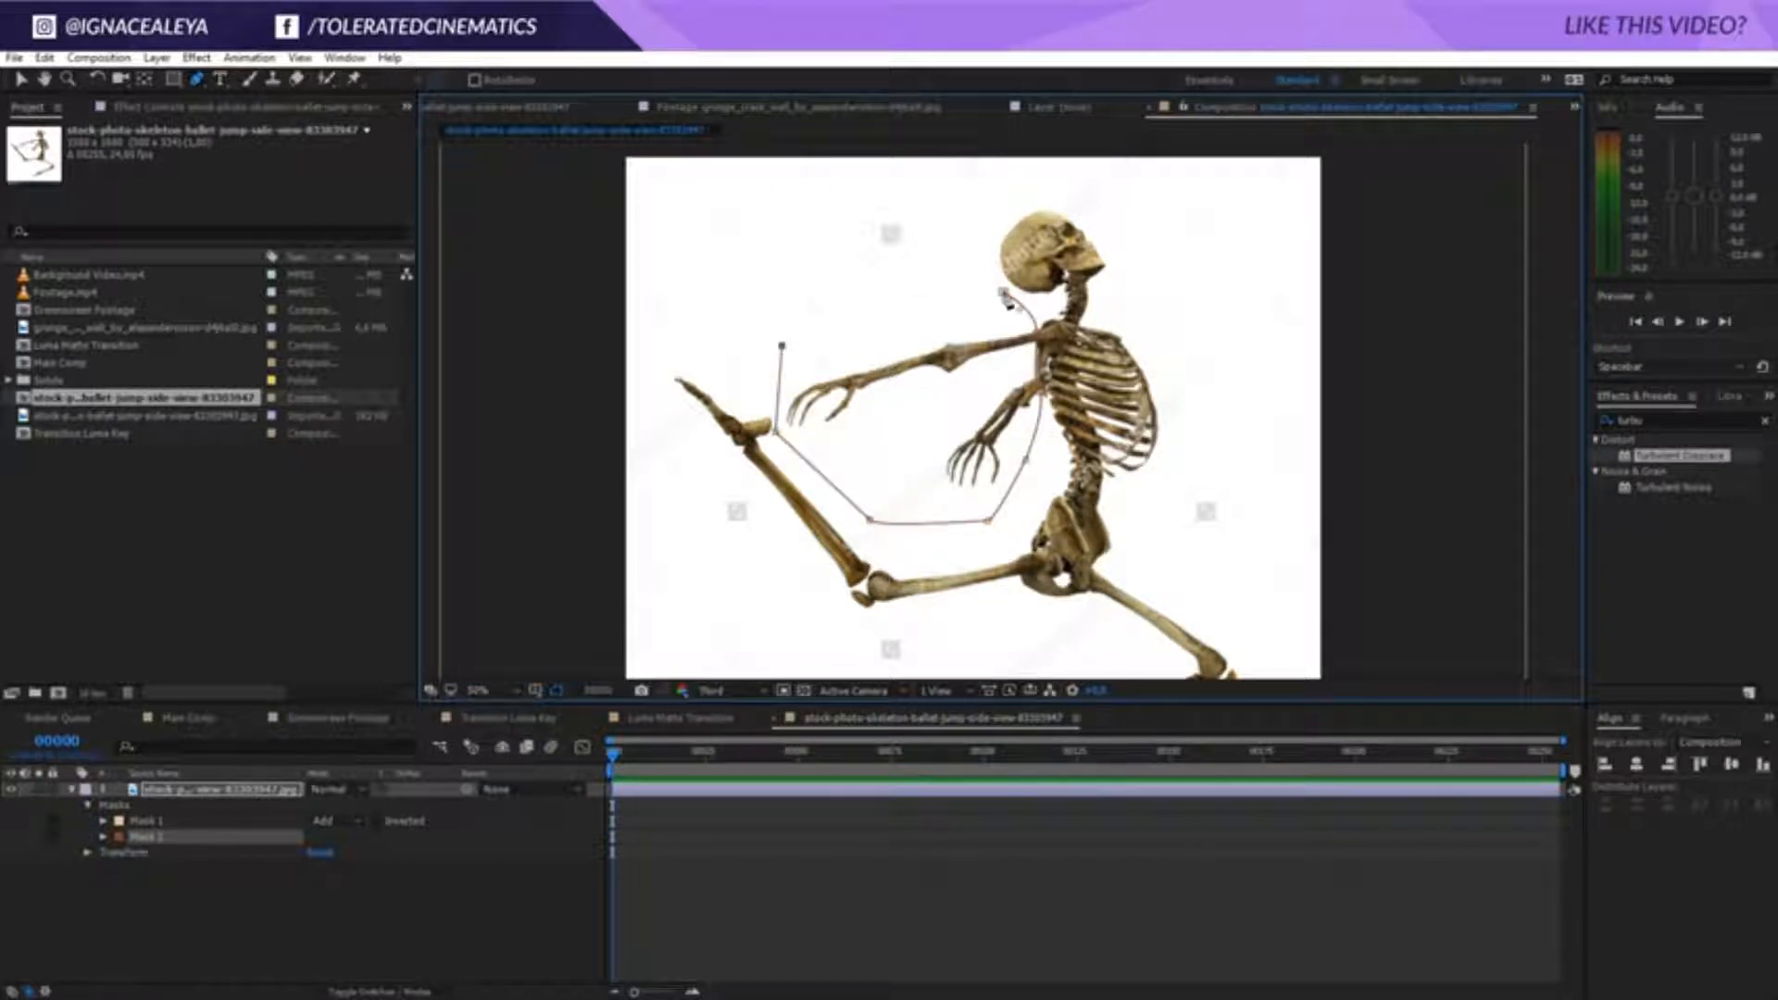
{"action": "left_click", "coordinate": [1002, 292]}
Set the mask around the skeleton's arms to Subtract and switch back to the Selection tool
{"action": "left_click", "coordinate": [311, 834]}
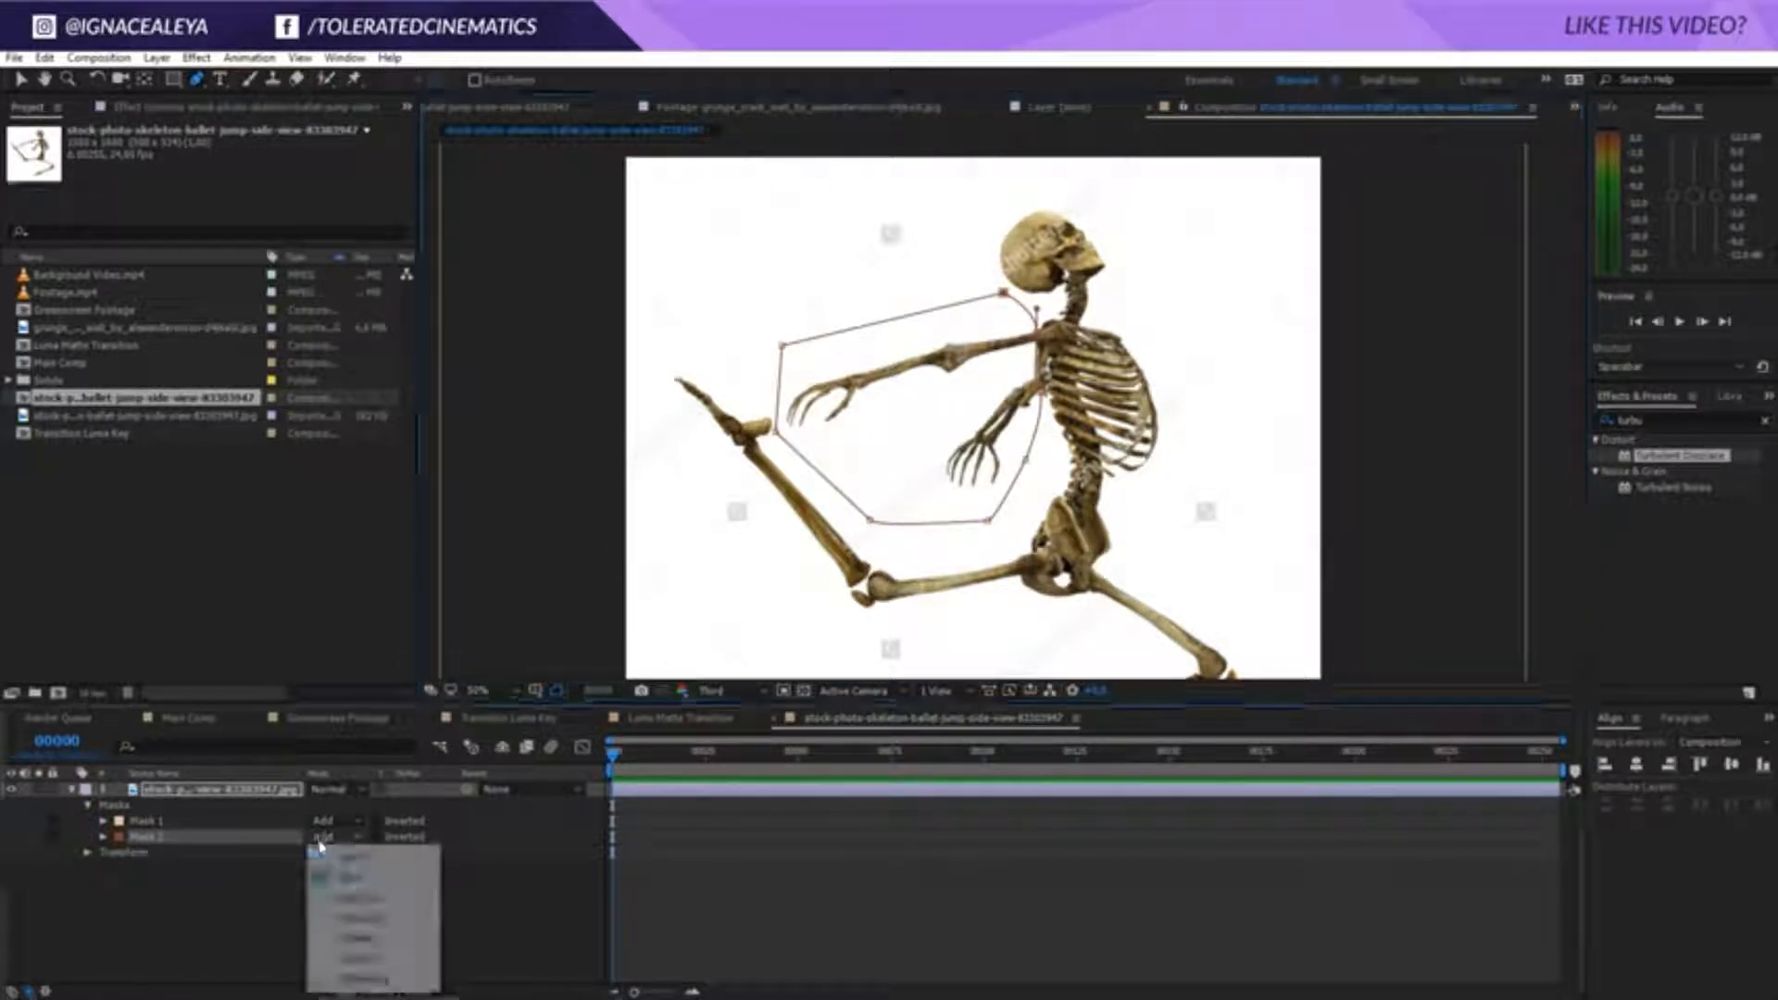
{"action": "left_click", "coordinate": [352, 899]}
{"action": "left_click", "coordinate": [301, 922]}
{"action": "key", "text": "v"}
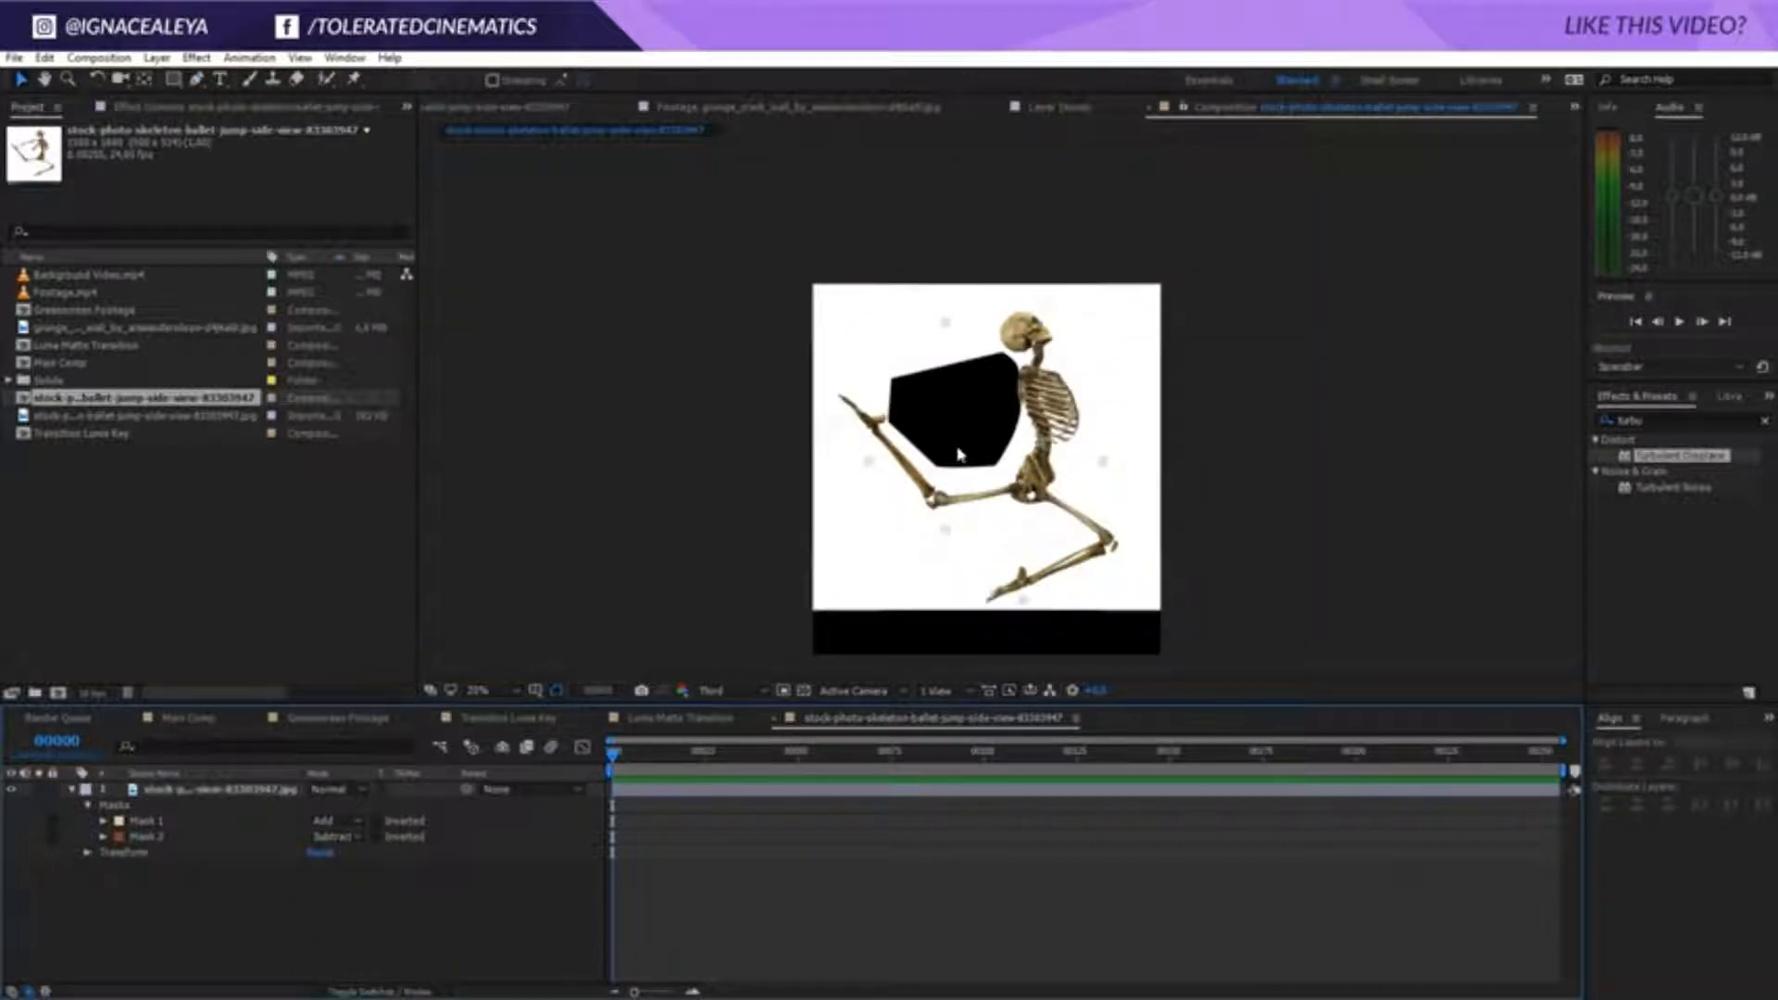
Pre-compose the masked skeleton photo layer as "Skeleton", moving all attributes into the new composition
{"action": "left_click", "coordinate": [222, 789]}
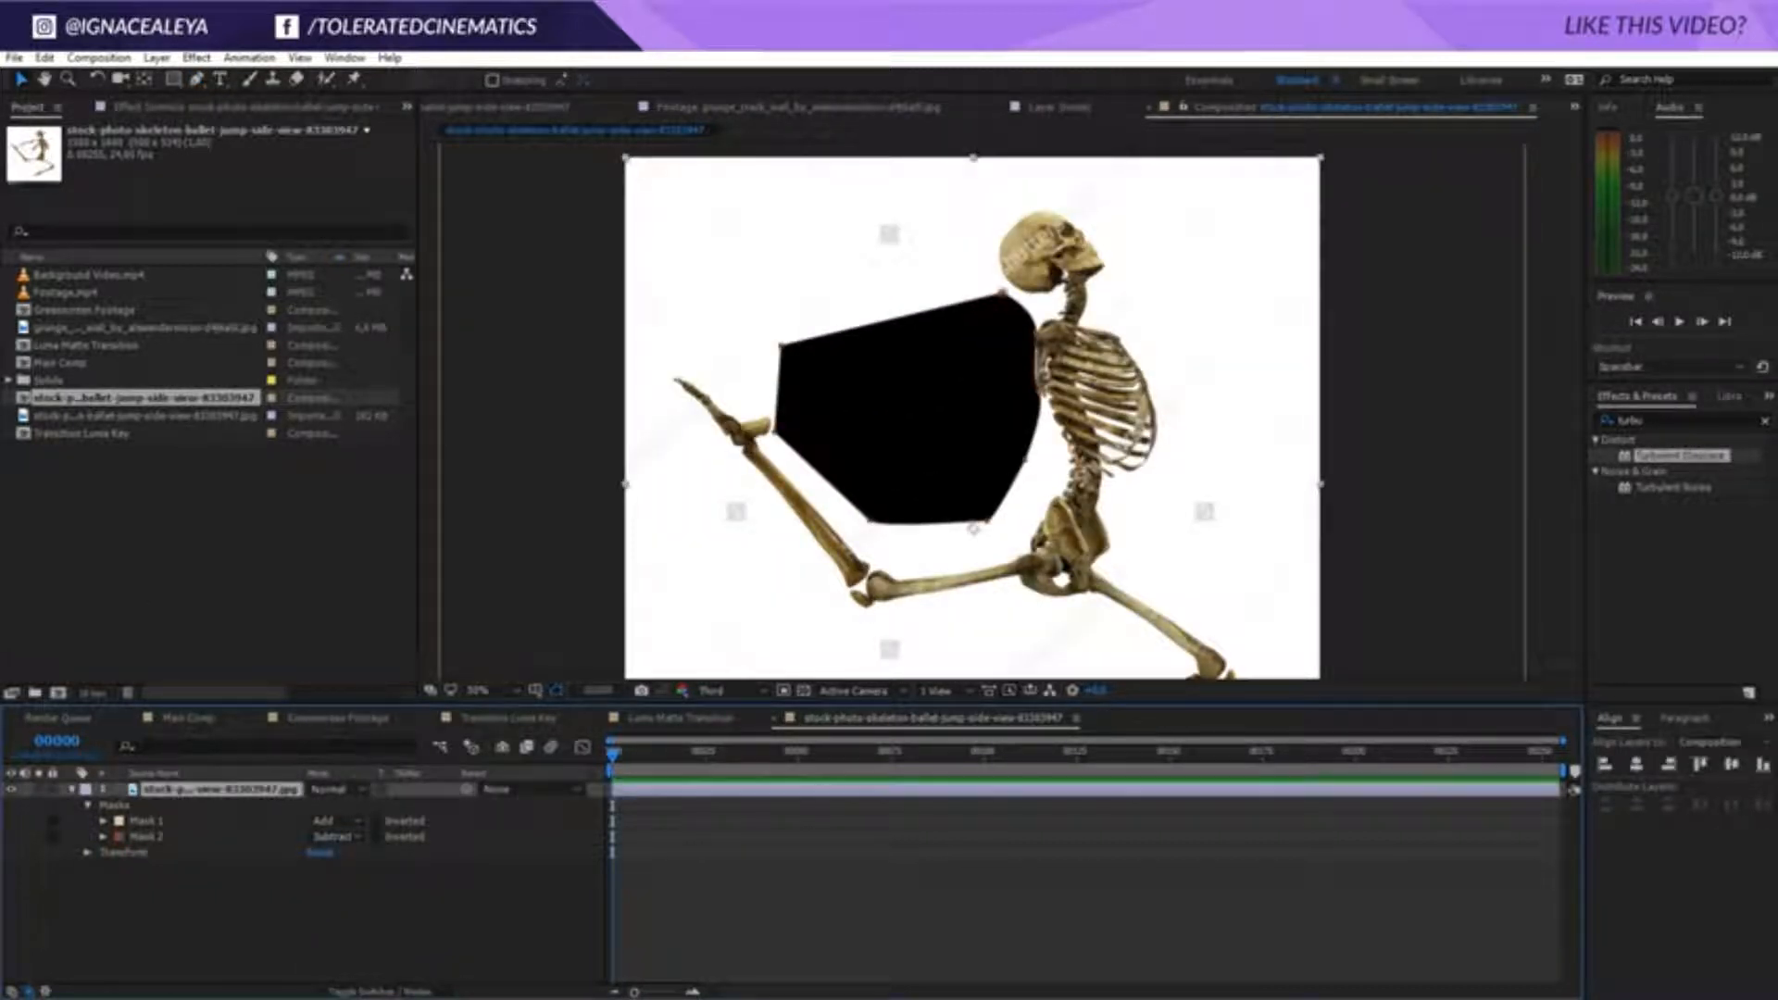
{"action": "left_click", "coordinate": [156, 58]}
{"action": "left_click", "coordinate": [159, 746]}
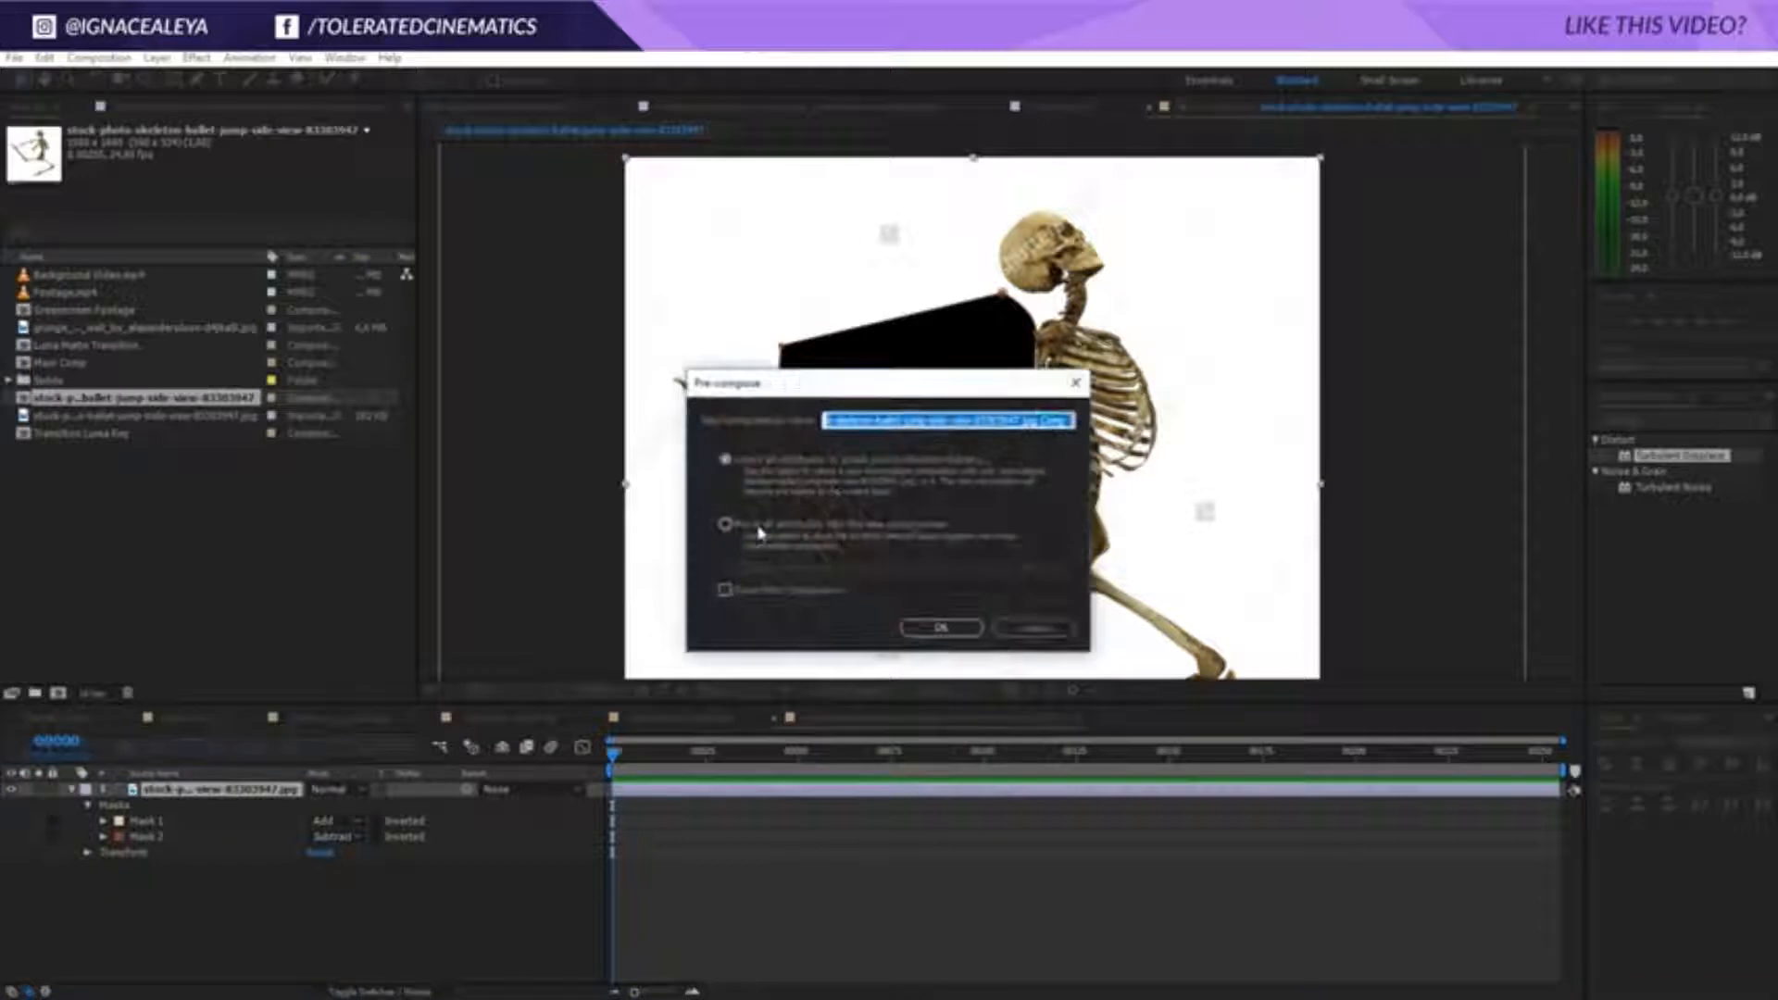
{"action": "left_click", "coordinate": [755, 527]}
{"action": "left_click", "coordinate": [896, 419]}
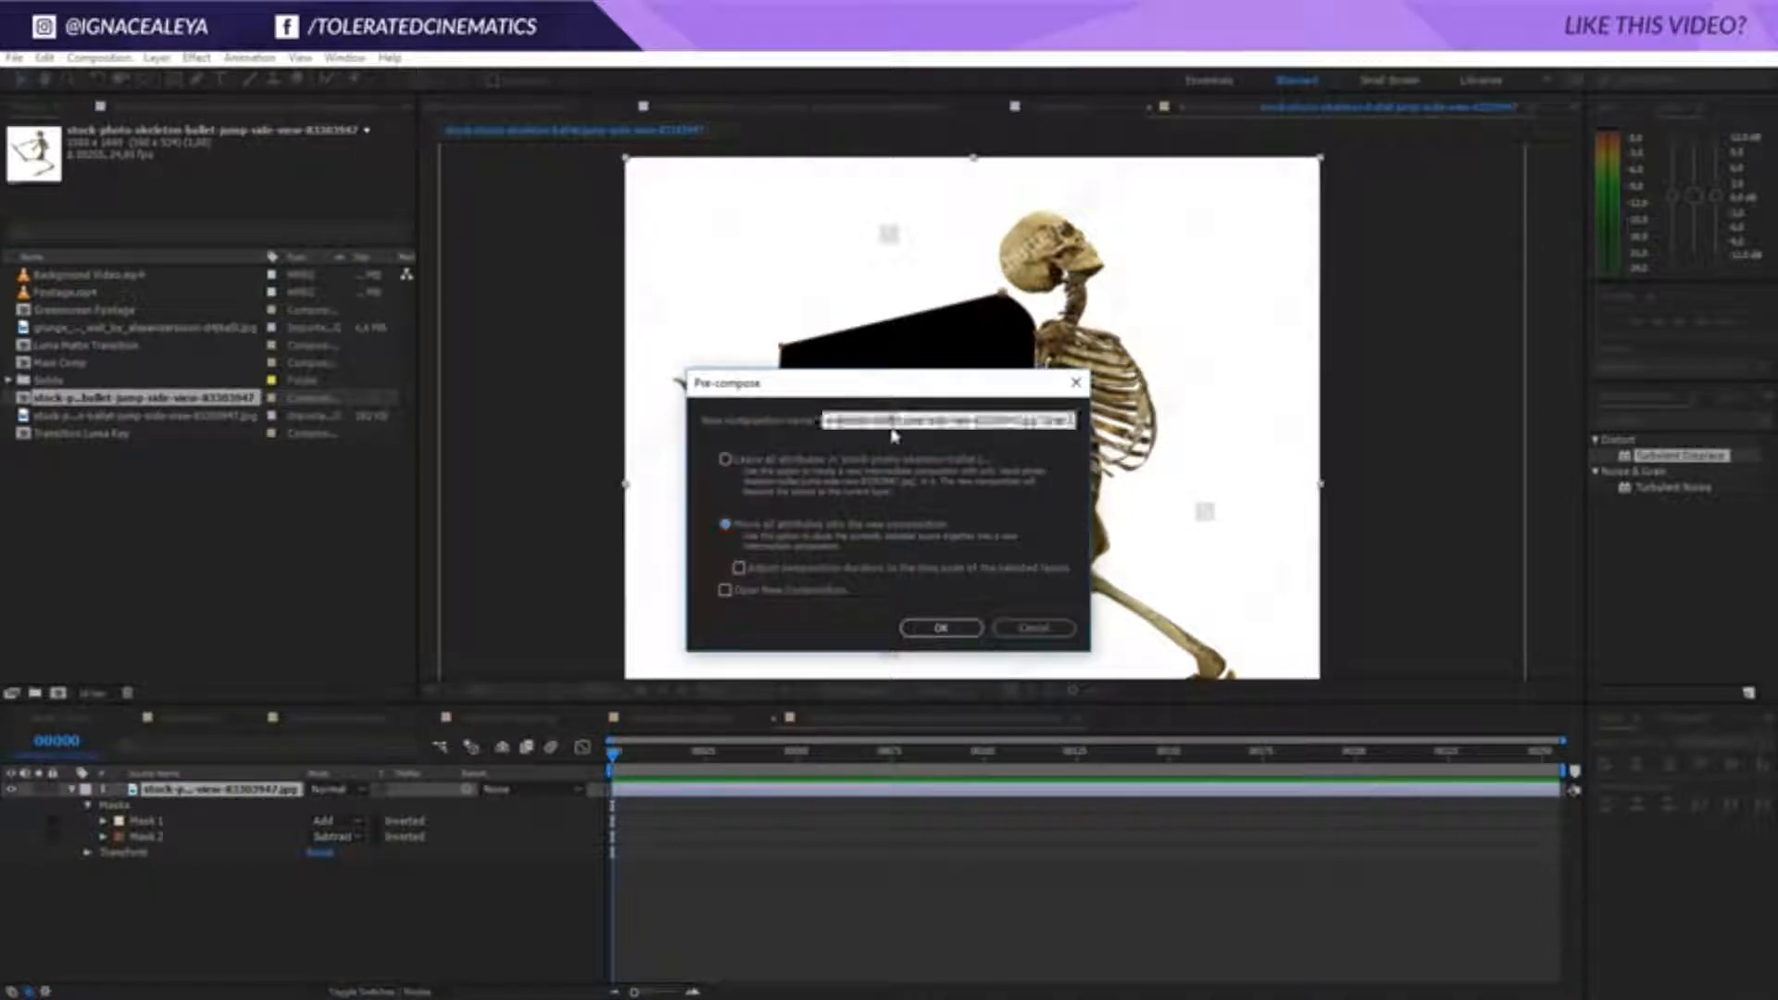
{"action": "type", "text": "Skeleton"}
{"action": "key", "text": "Return"}
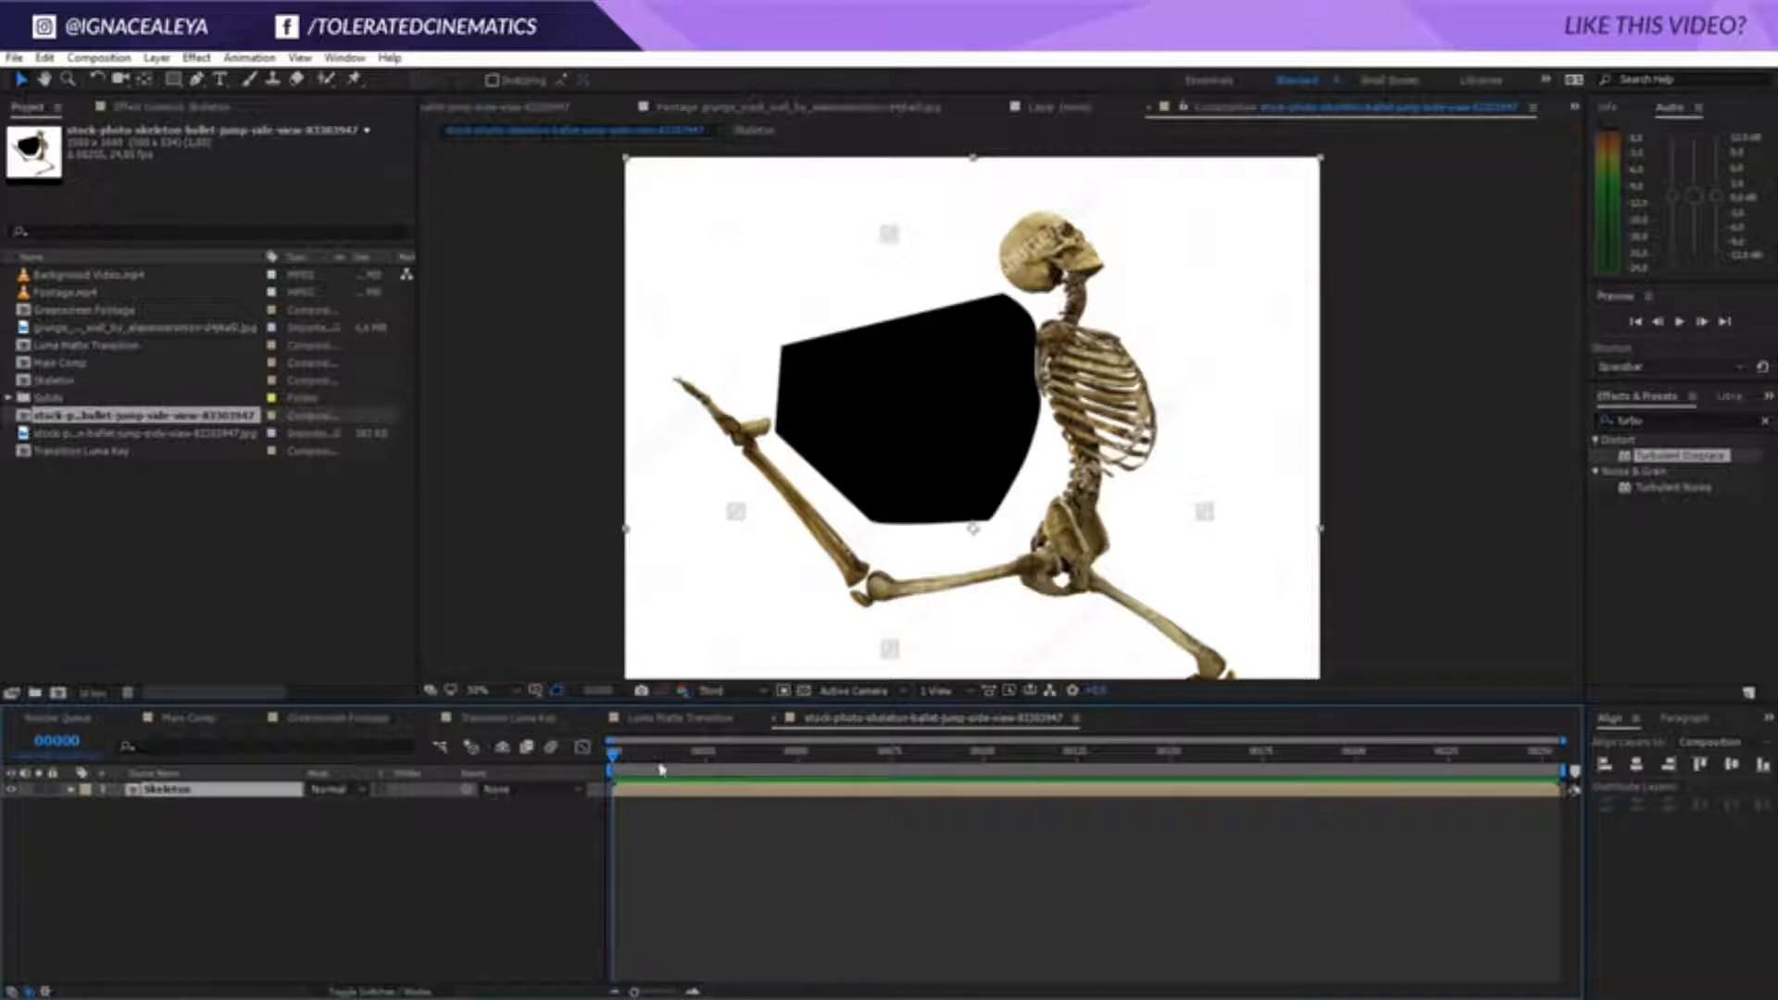
Rename the skeleton stock photo composition to "Skeleton Comp" in its composition settings
{"action": "left_click", "coordinate": [196, 59]}
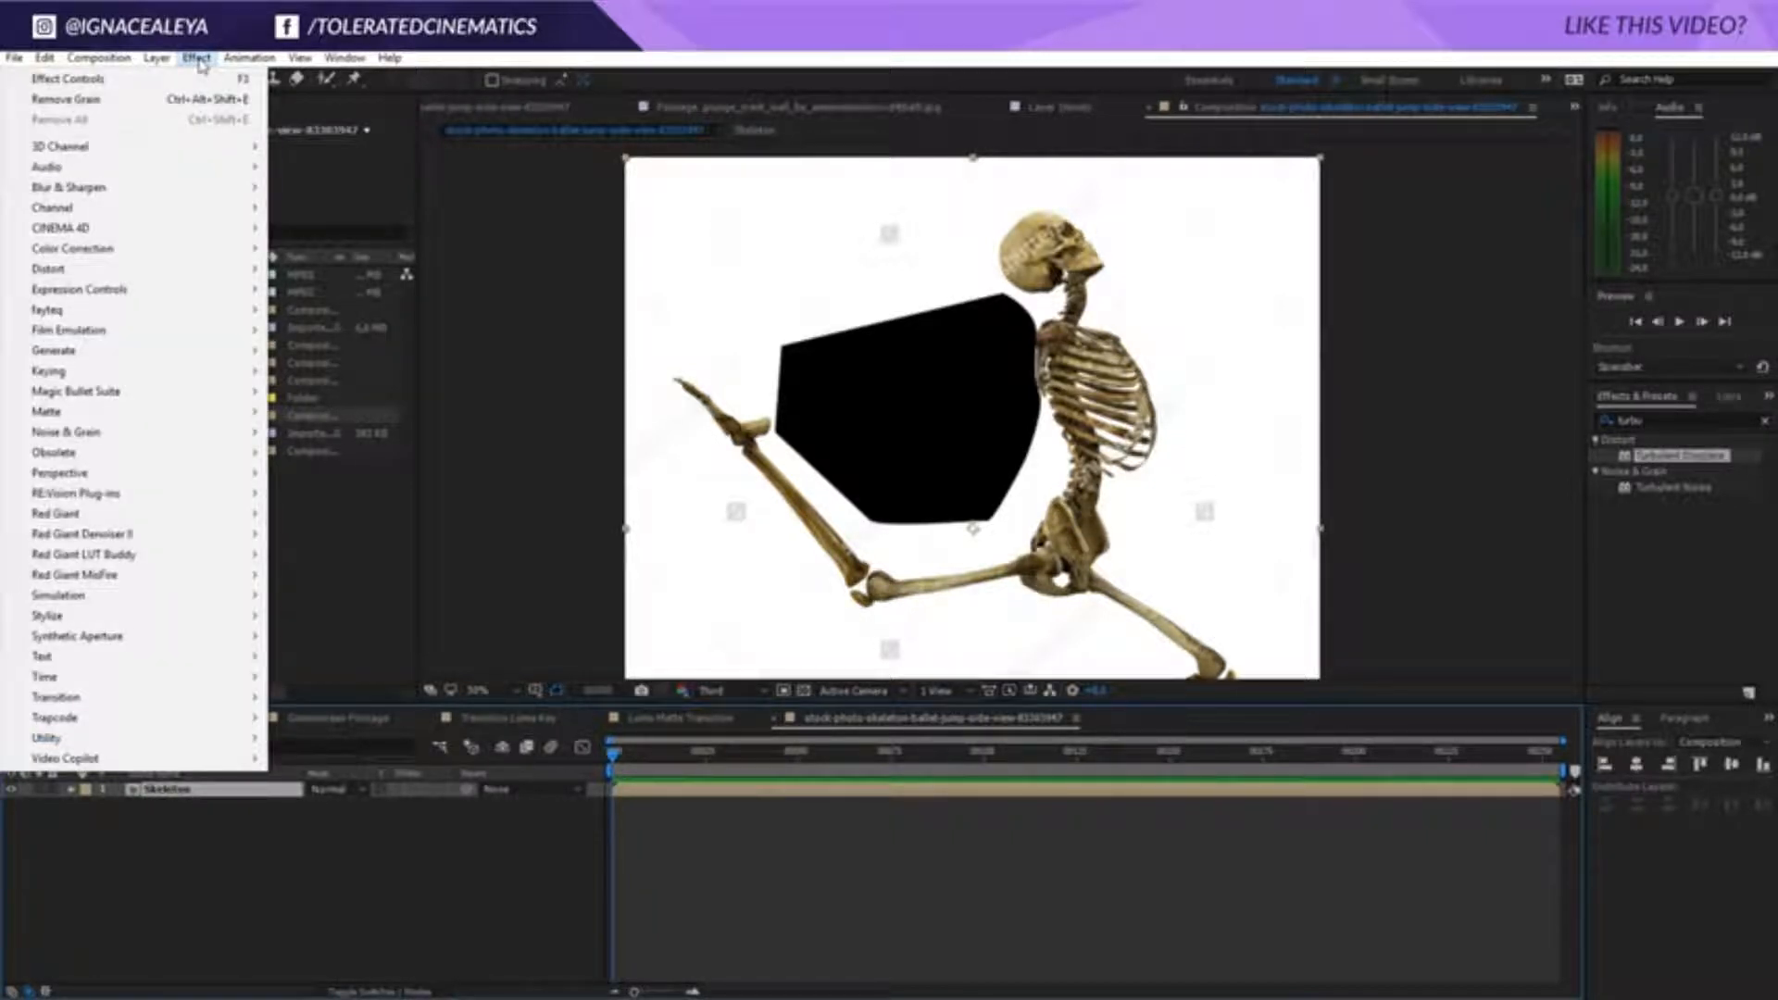
{"action": "right_click", "coordinate": [648, 926]}
{"action": "left_click", "coordinate": [746, 761]}
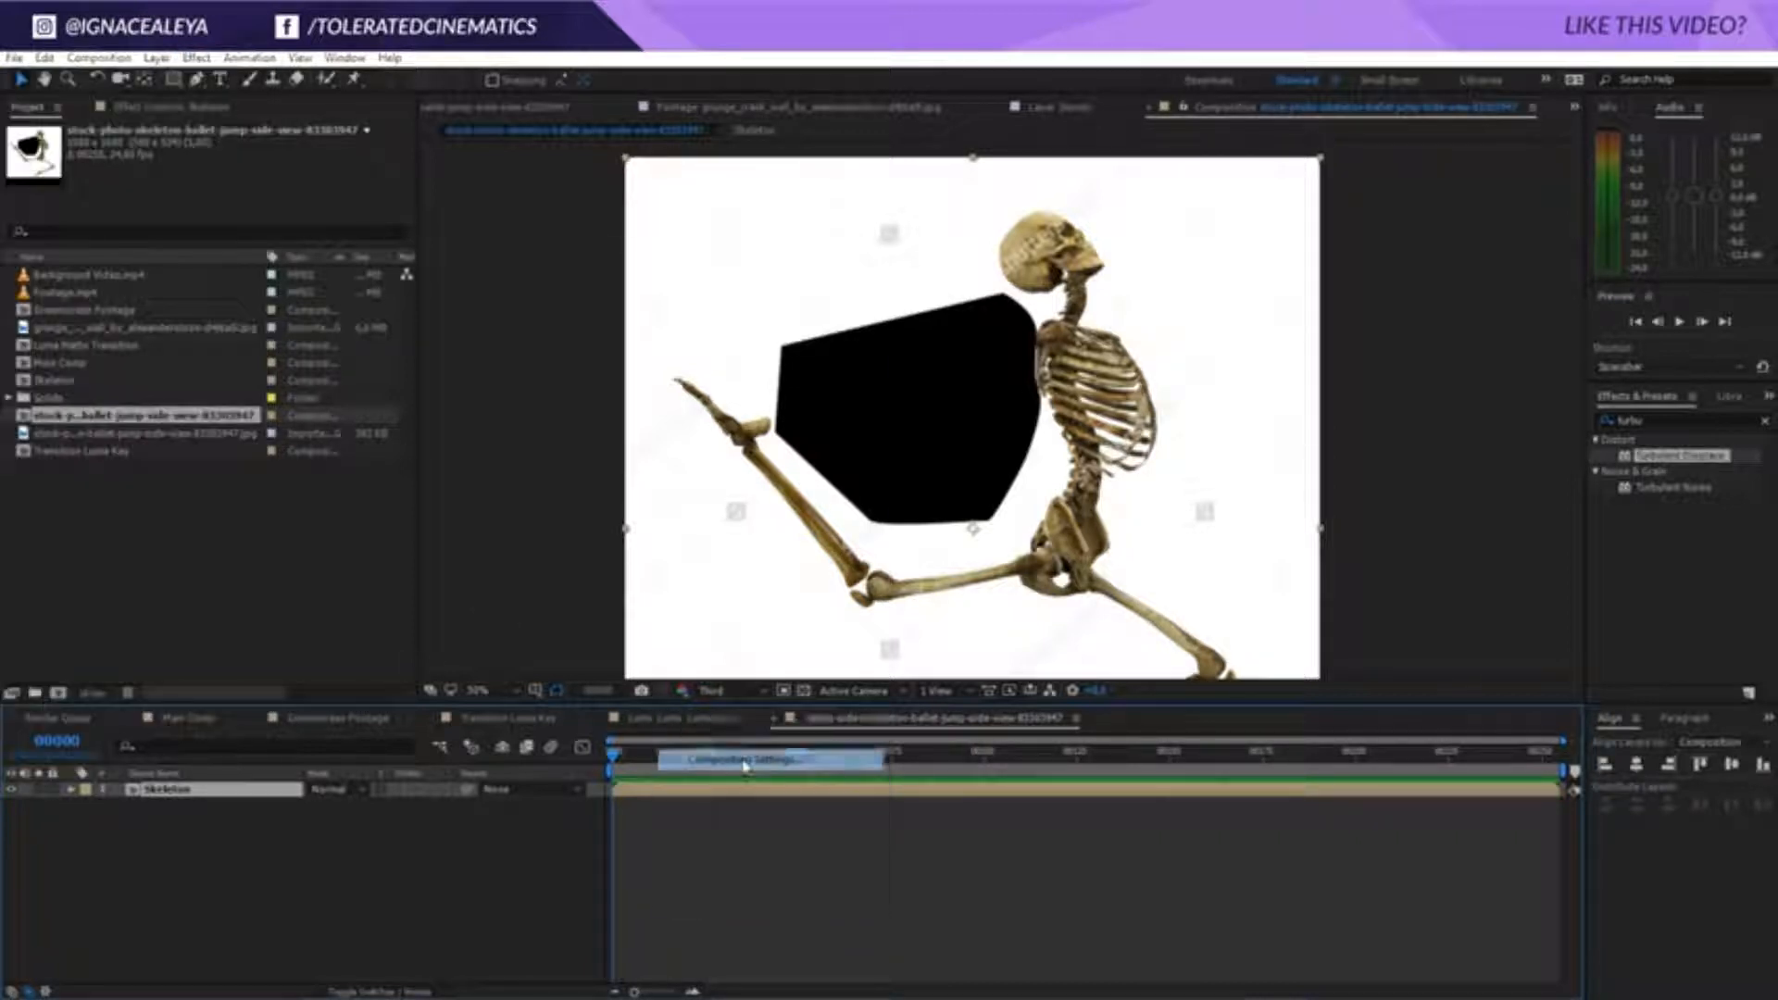
{"action": "type", "text": "Skeleton "}
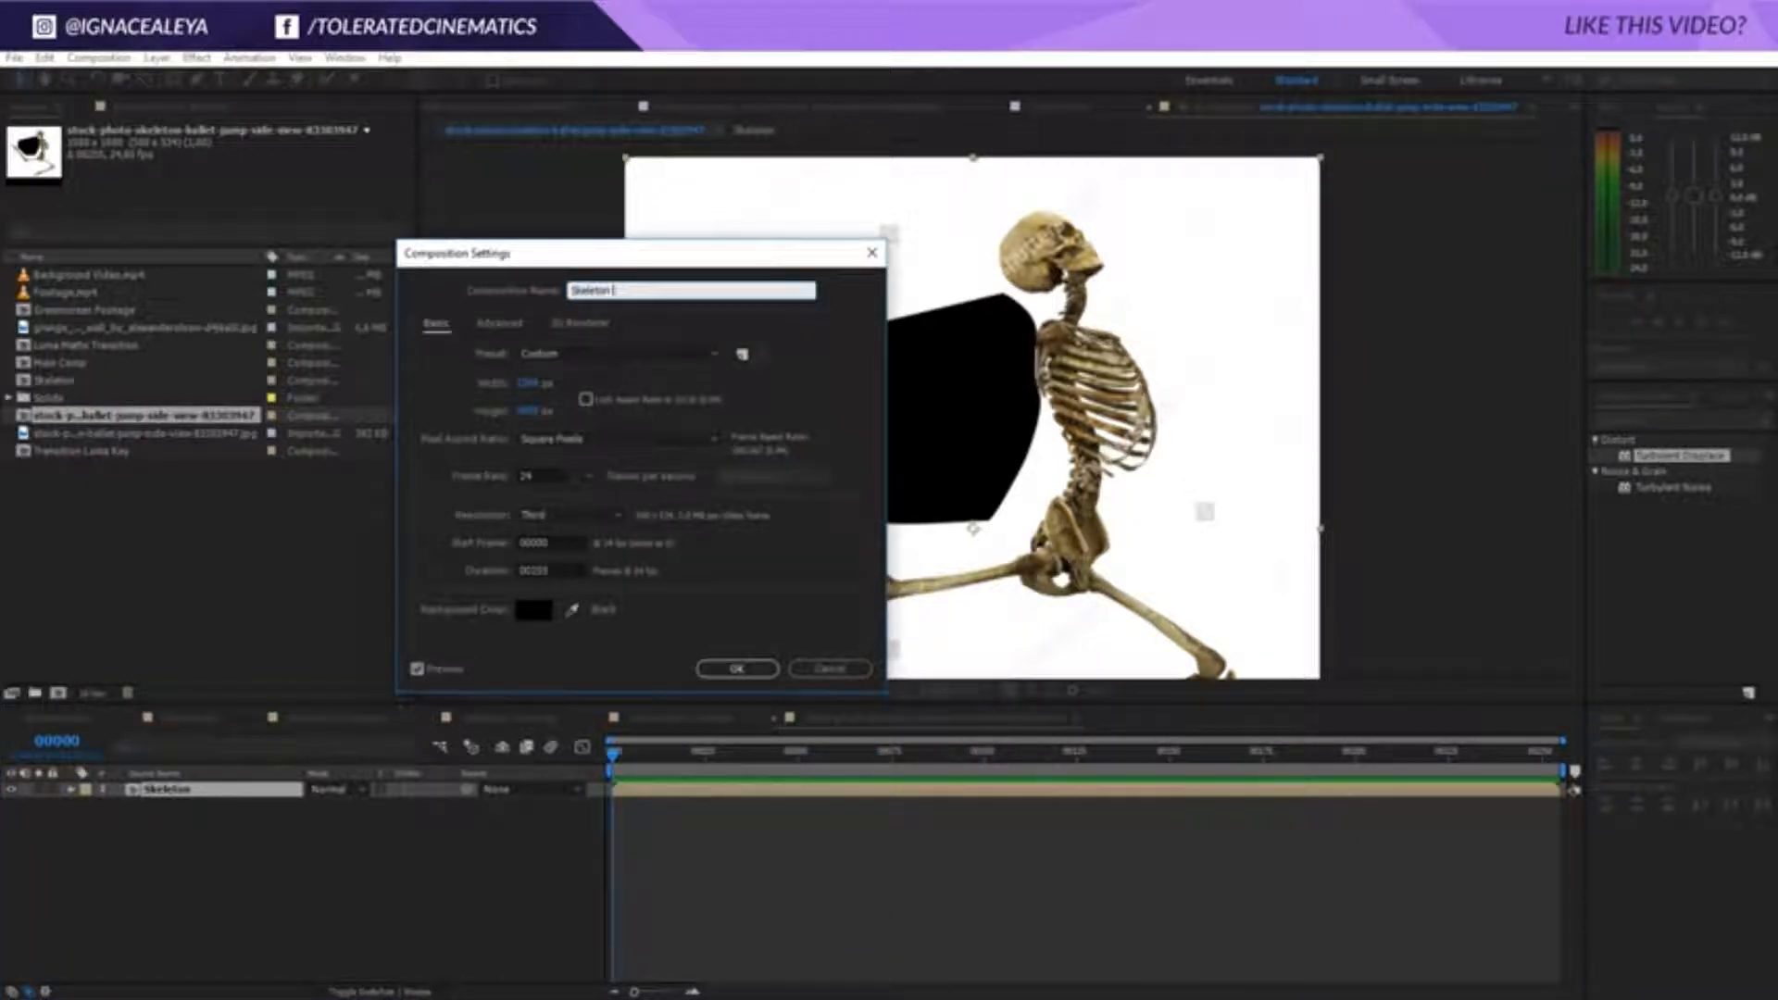
{"action": "type", "text": "Comp"}
{"action": "left_click", "coordinate": [736, 666]}
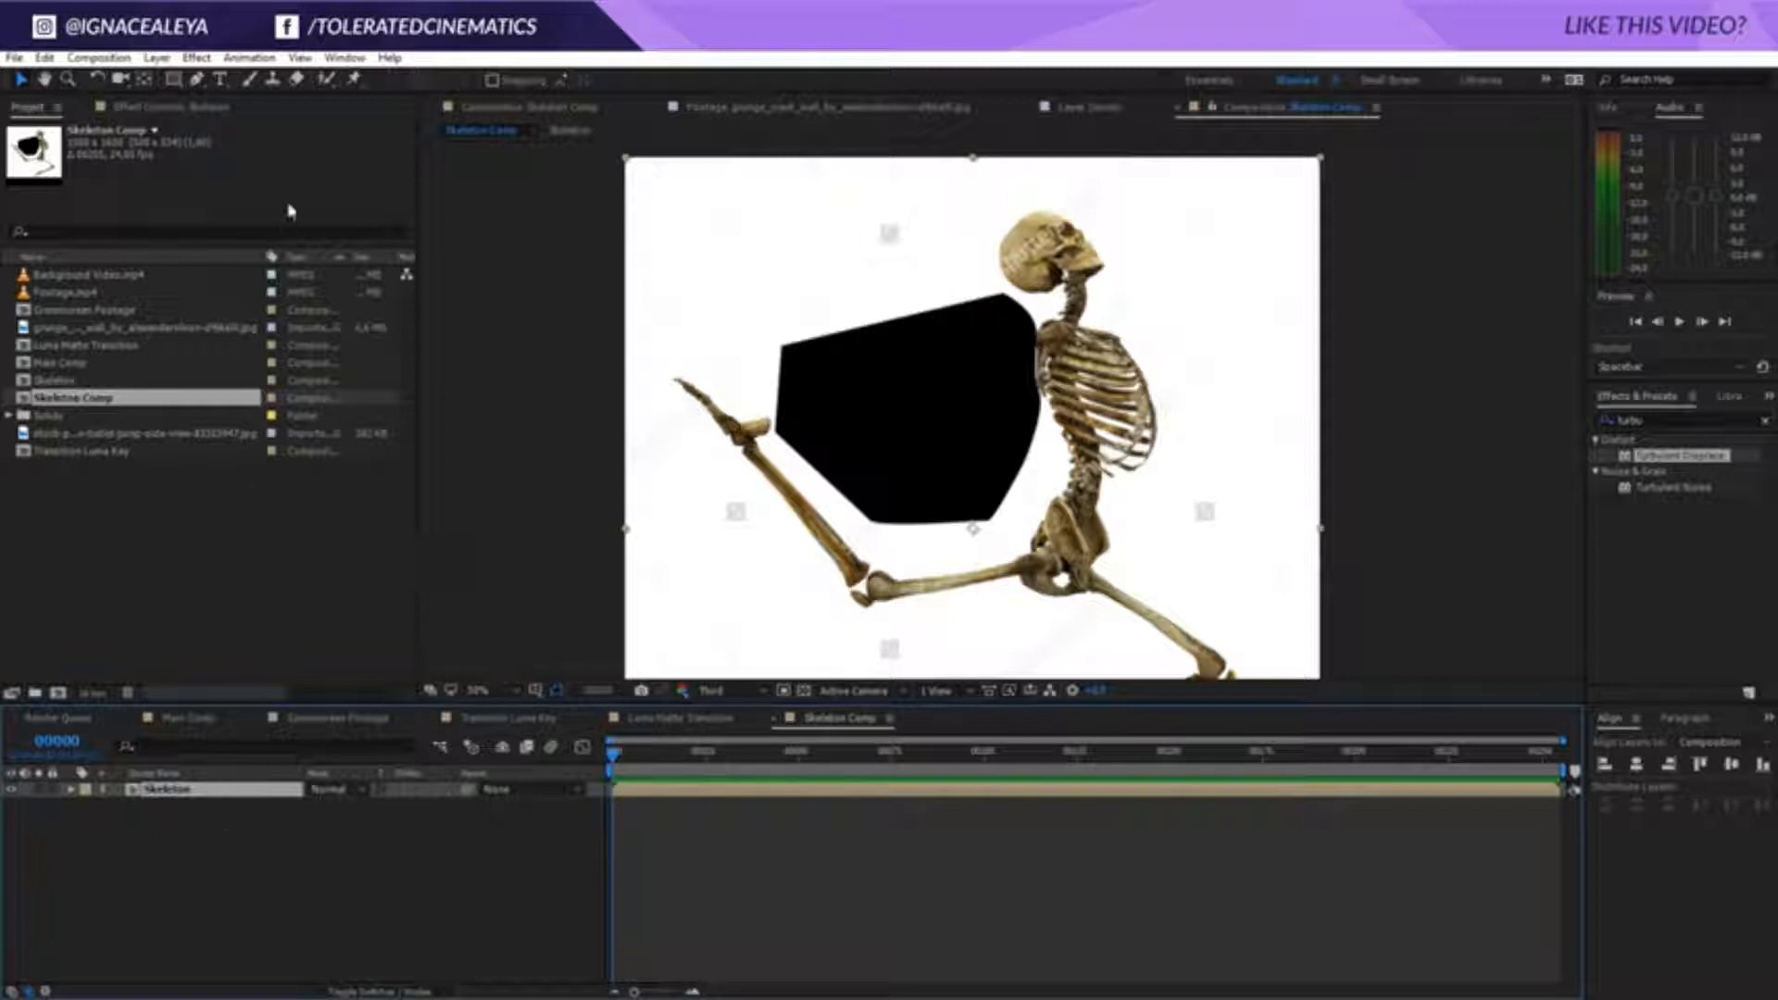
Apply the Extract keying effect to the Skeleton layer and lower its white point until the white background is keyed out
{"action": "left_click", "coordinate": [196, 58]}
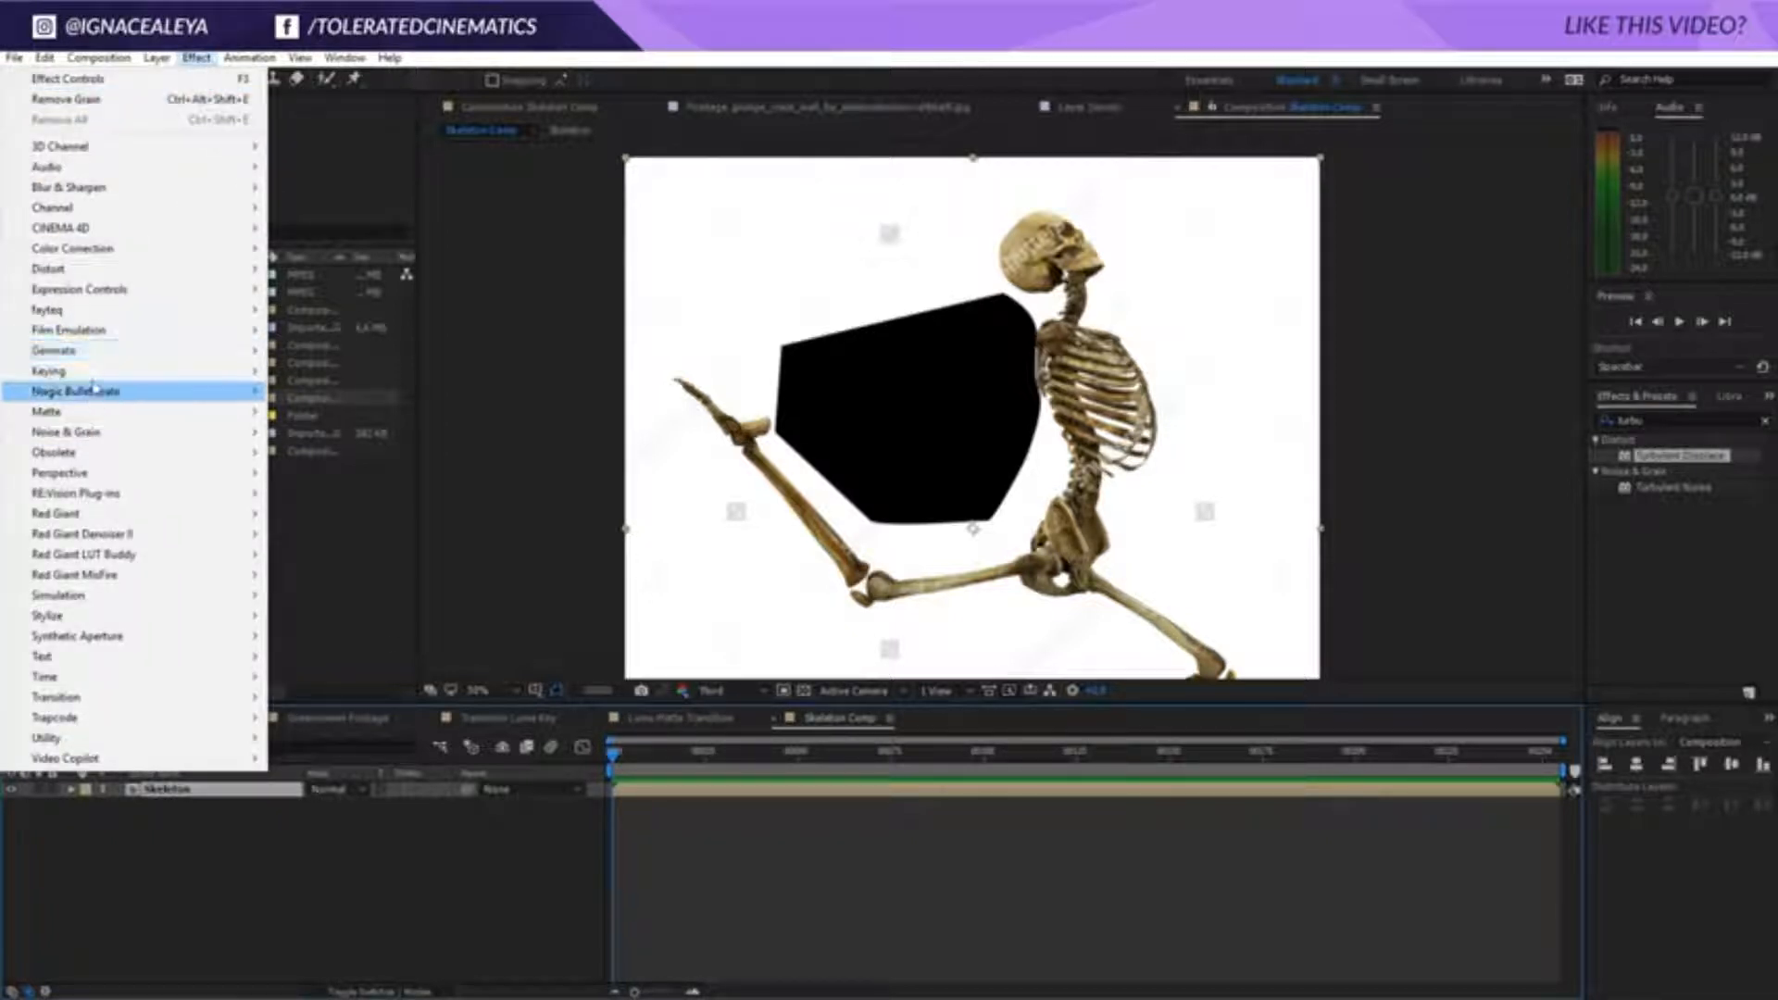
{"action": "mouse_move", "coordinate": [109, 379]}
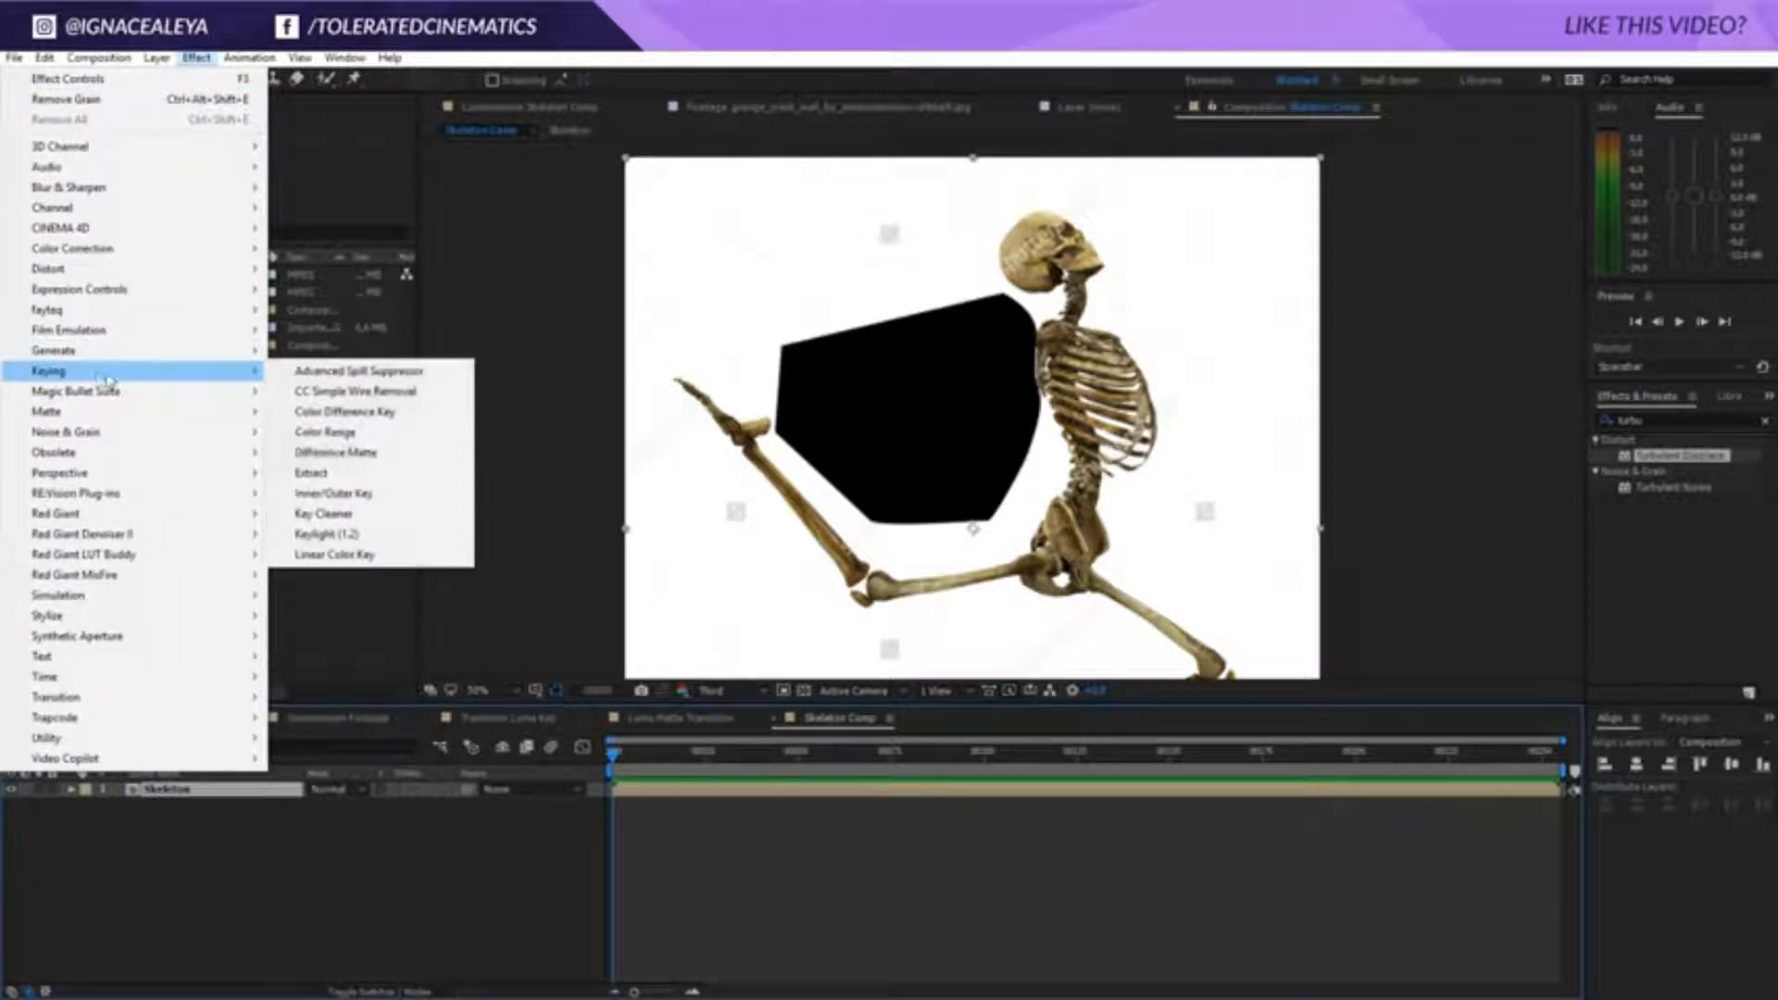
{"action": "left_click", "coordinate": [324, 475]}
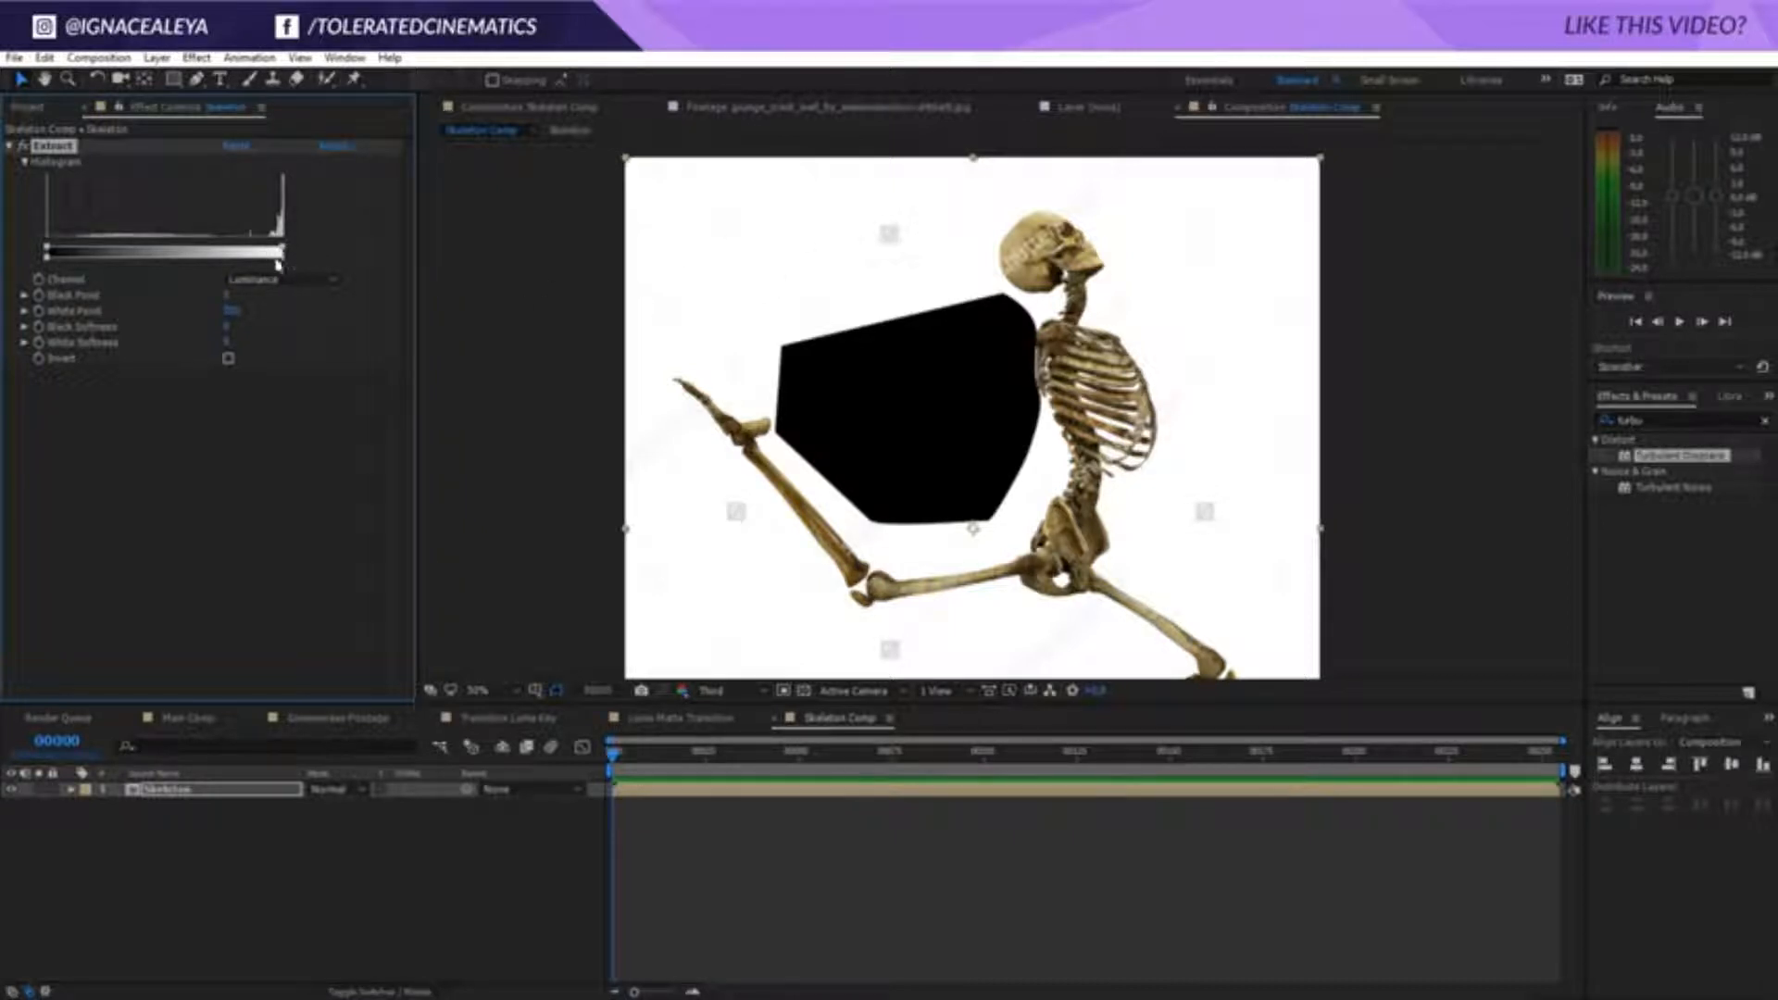
{"action": "left_click_drag", "start_coordinate": [286, 253], "coordinate": [254, 256]}
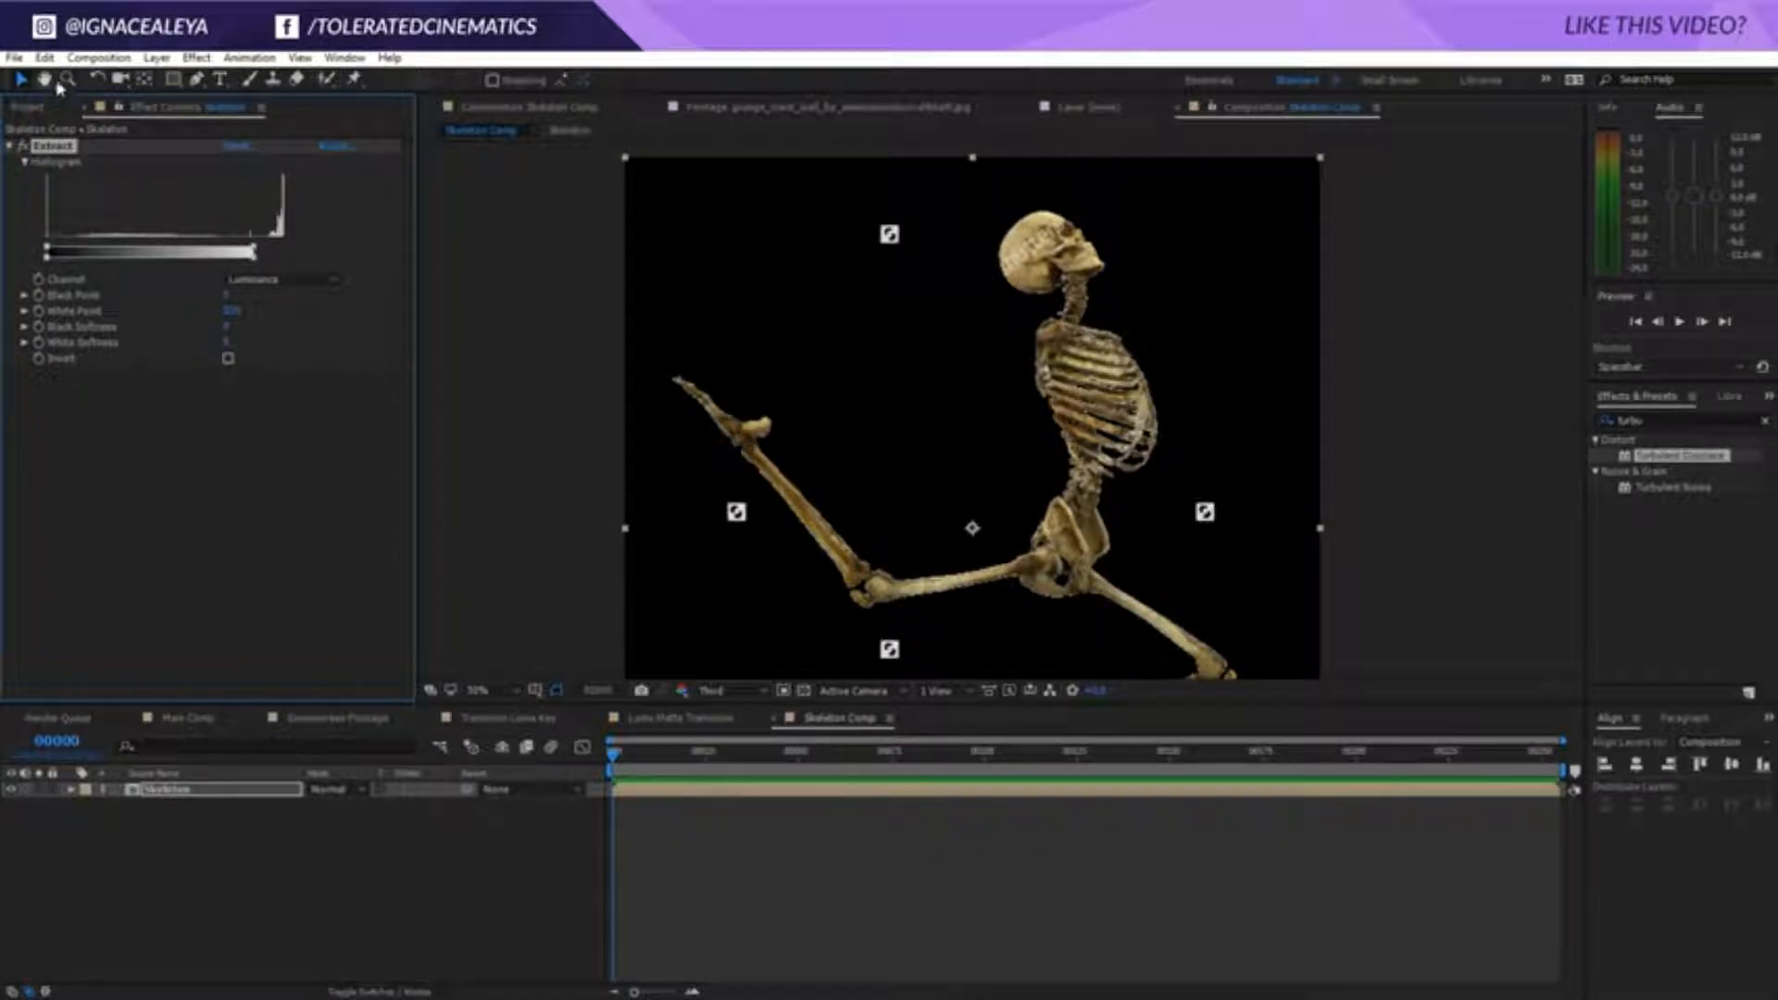
Move the Extract effect onto the stock photo layer inside the Skeleton composition and lower its white point slightly further
{"action": "key", "text": "Delete"}
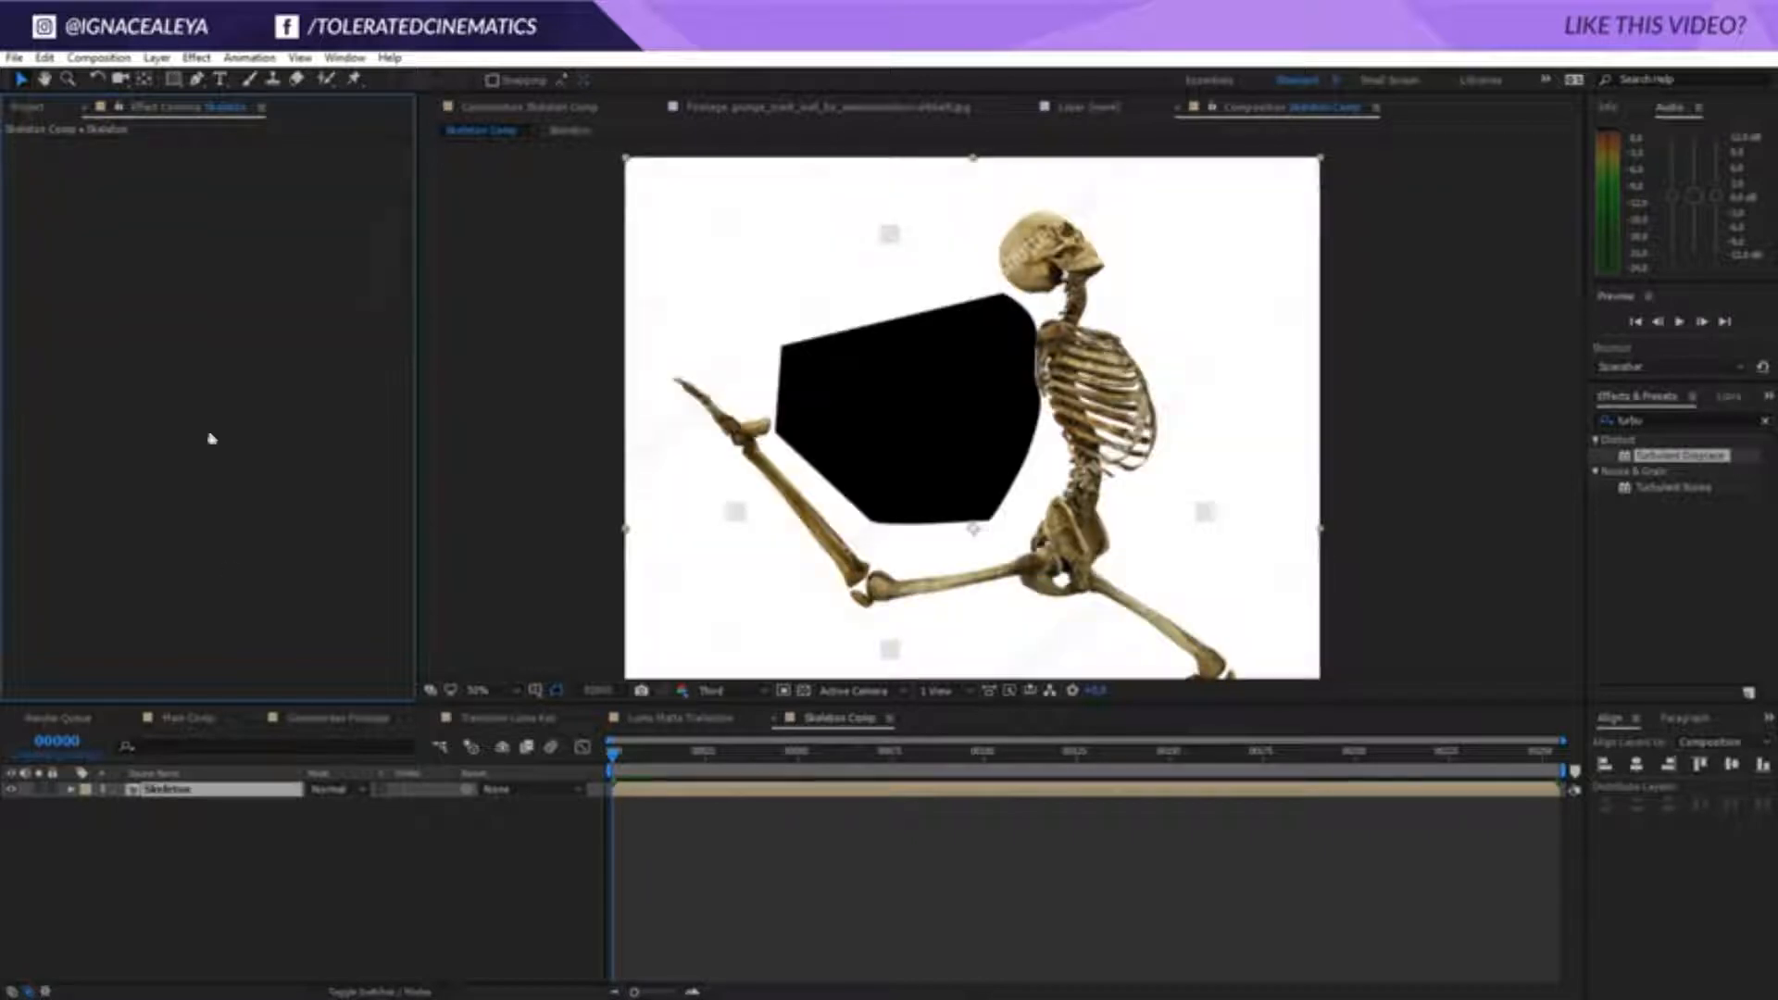
{"action": "double_click", "coordinate": [203, 791]}
{"action": "left_click", "coordinate": [206, 793]}
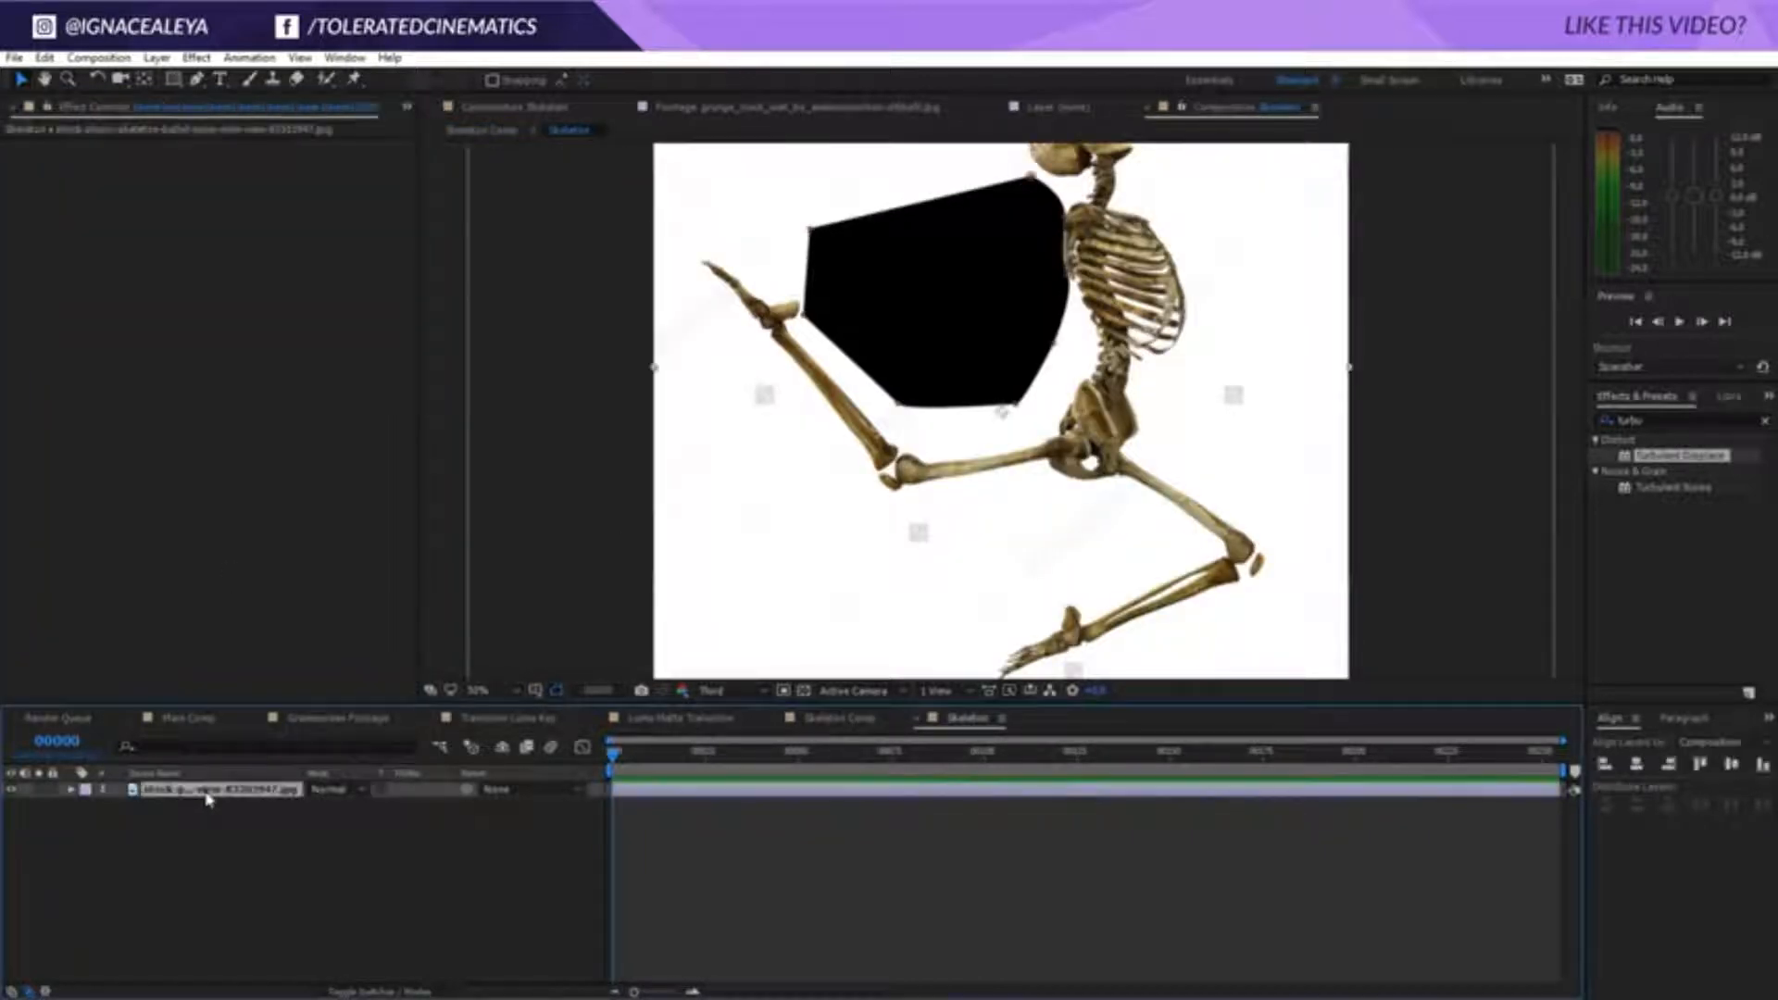
{"action": "left_click", "coordinate": [840, 722]}
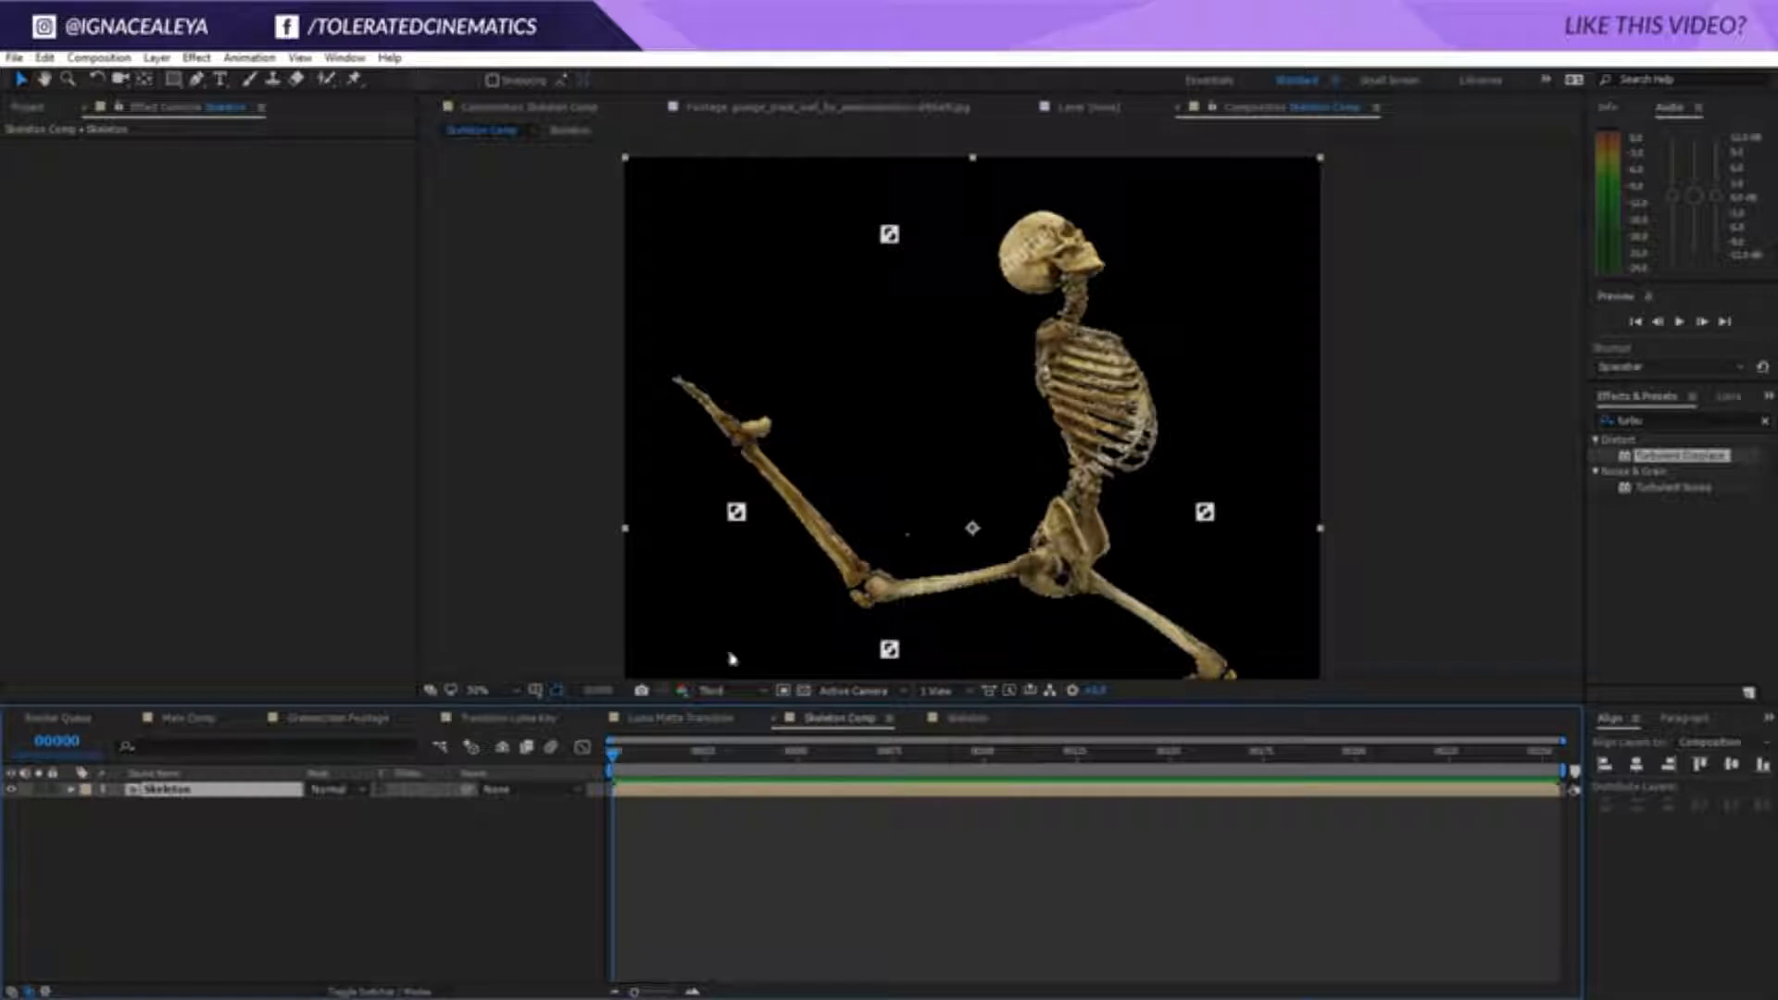
{"action": "left_click", "coordinate": [963, 722]}
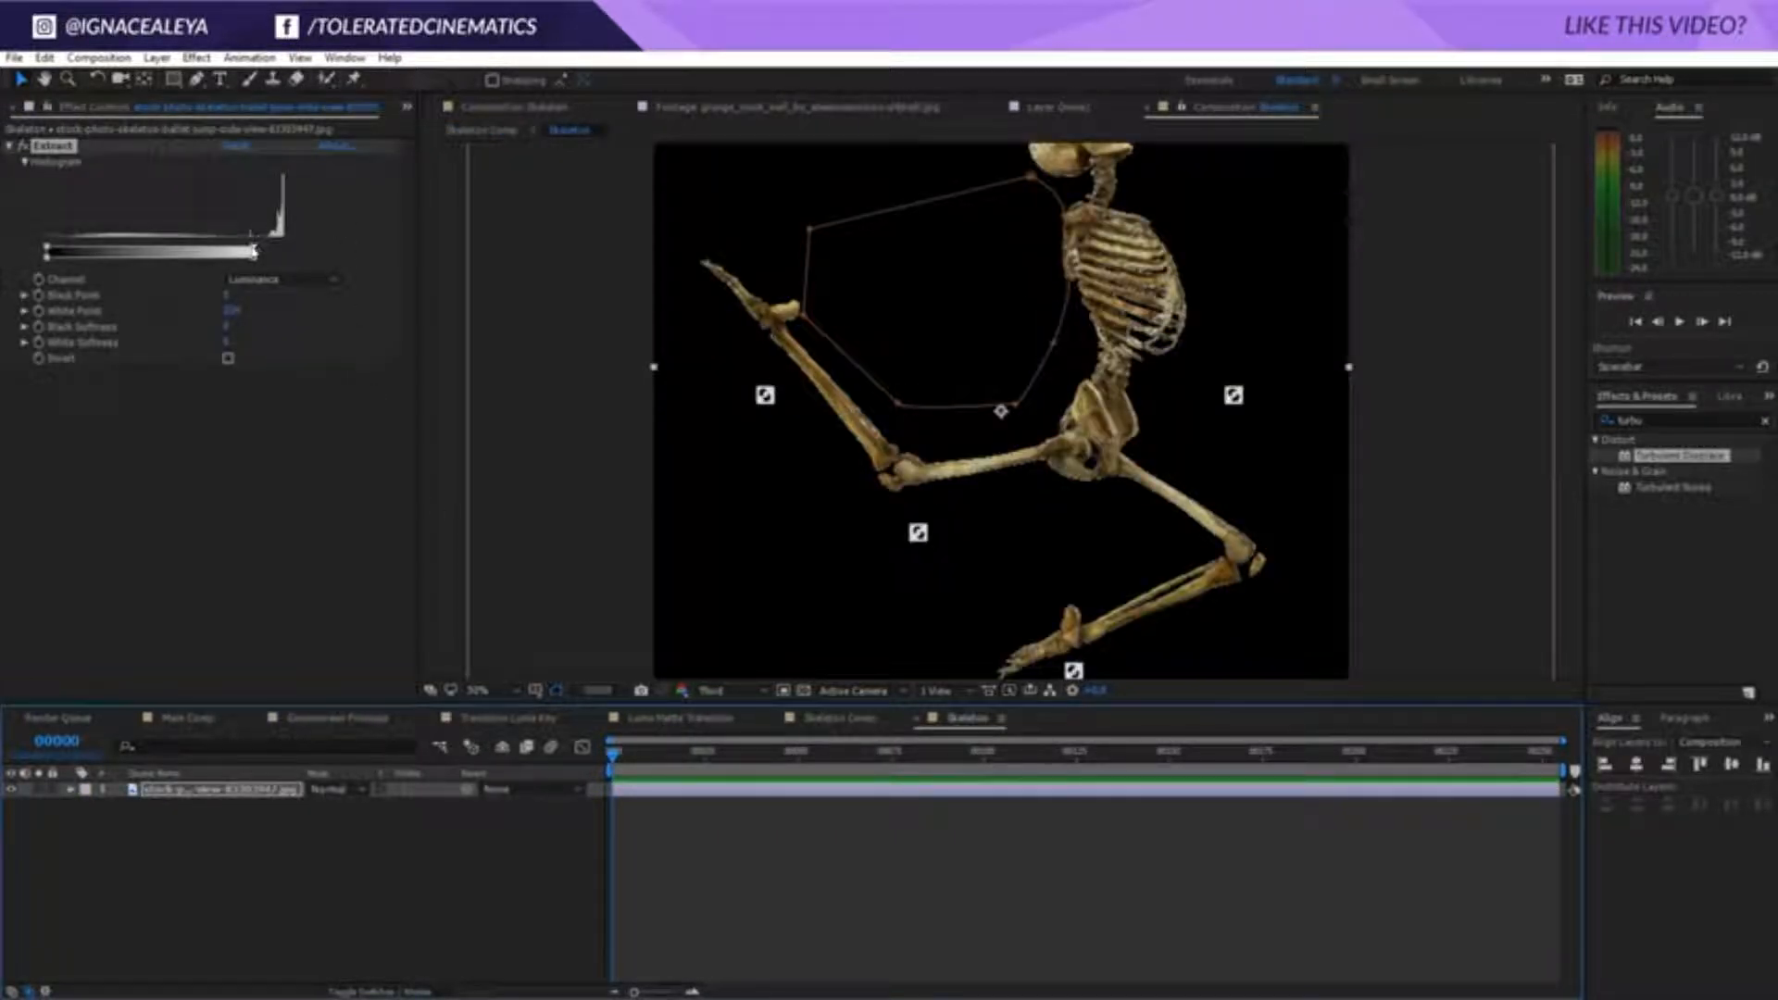
{"action": "left_click_drag", "start_coordinate": [254, 251], "coordinate": [240, 251]}
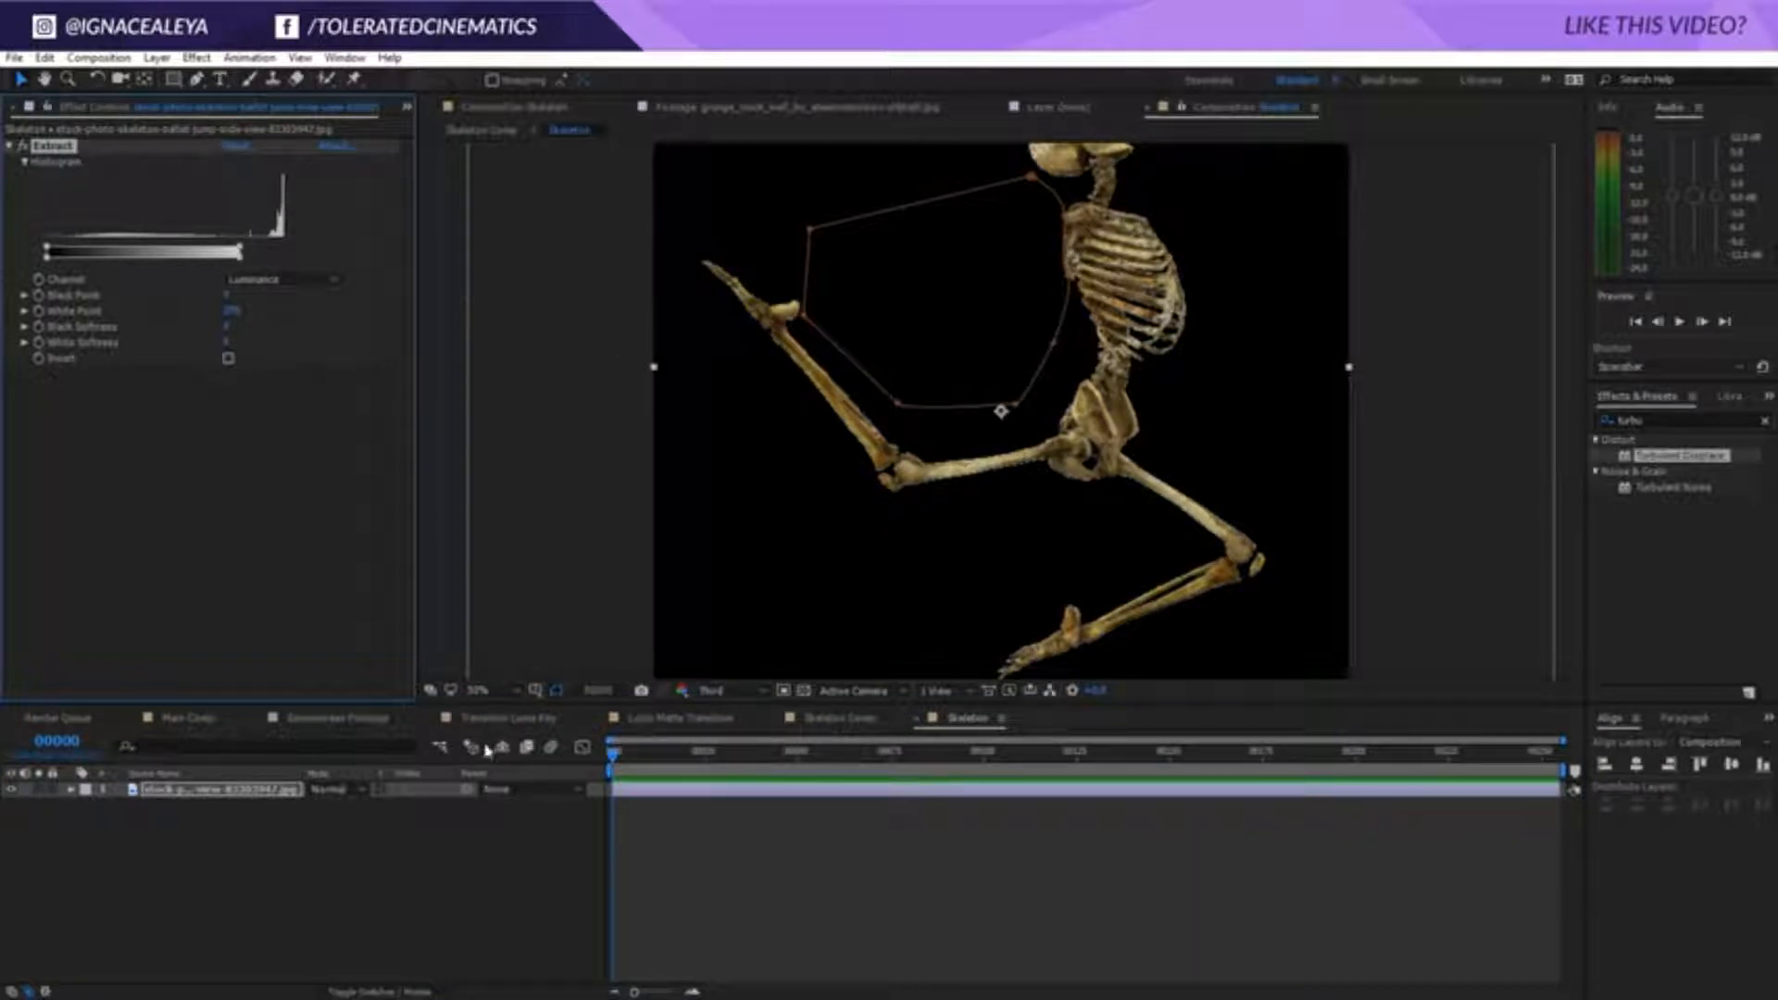
Find the Matte Choker effect and apply it to the Skeleton layer in Skeleton Comp
{"action": "left_click", "coordinate": [841, 718]}
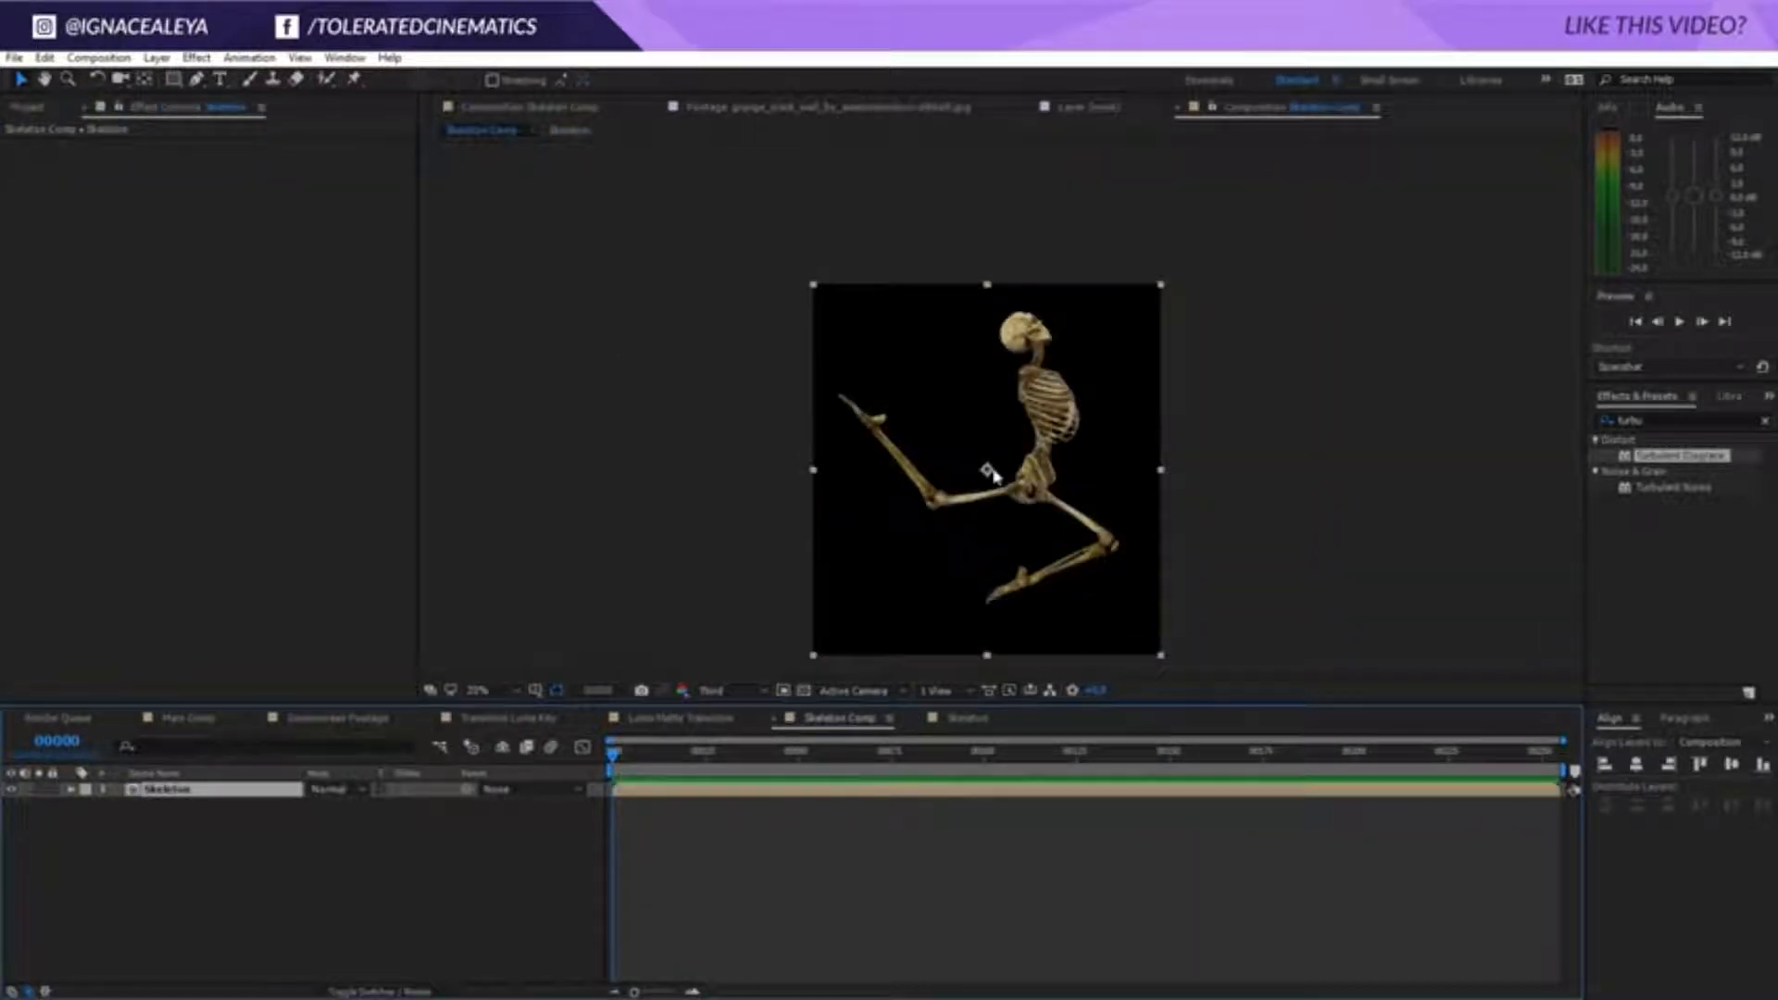
{"action": "scroll", "coordinate": [1002, 489], "scroll_direction": "up", "scroll_amount": 2}
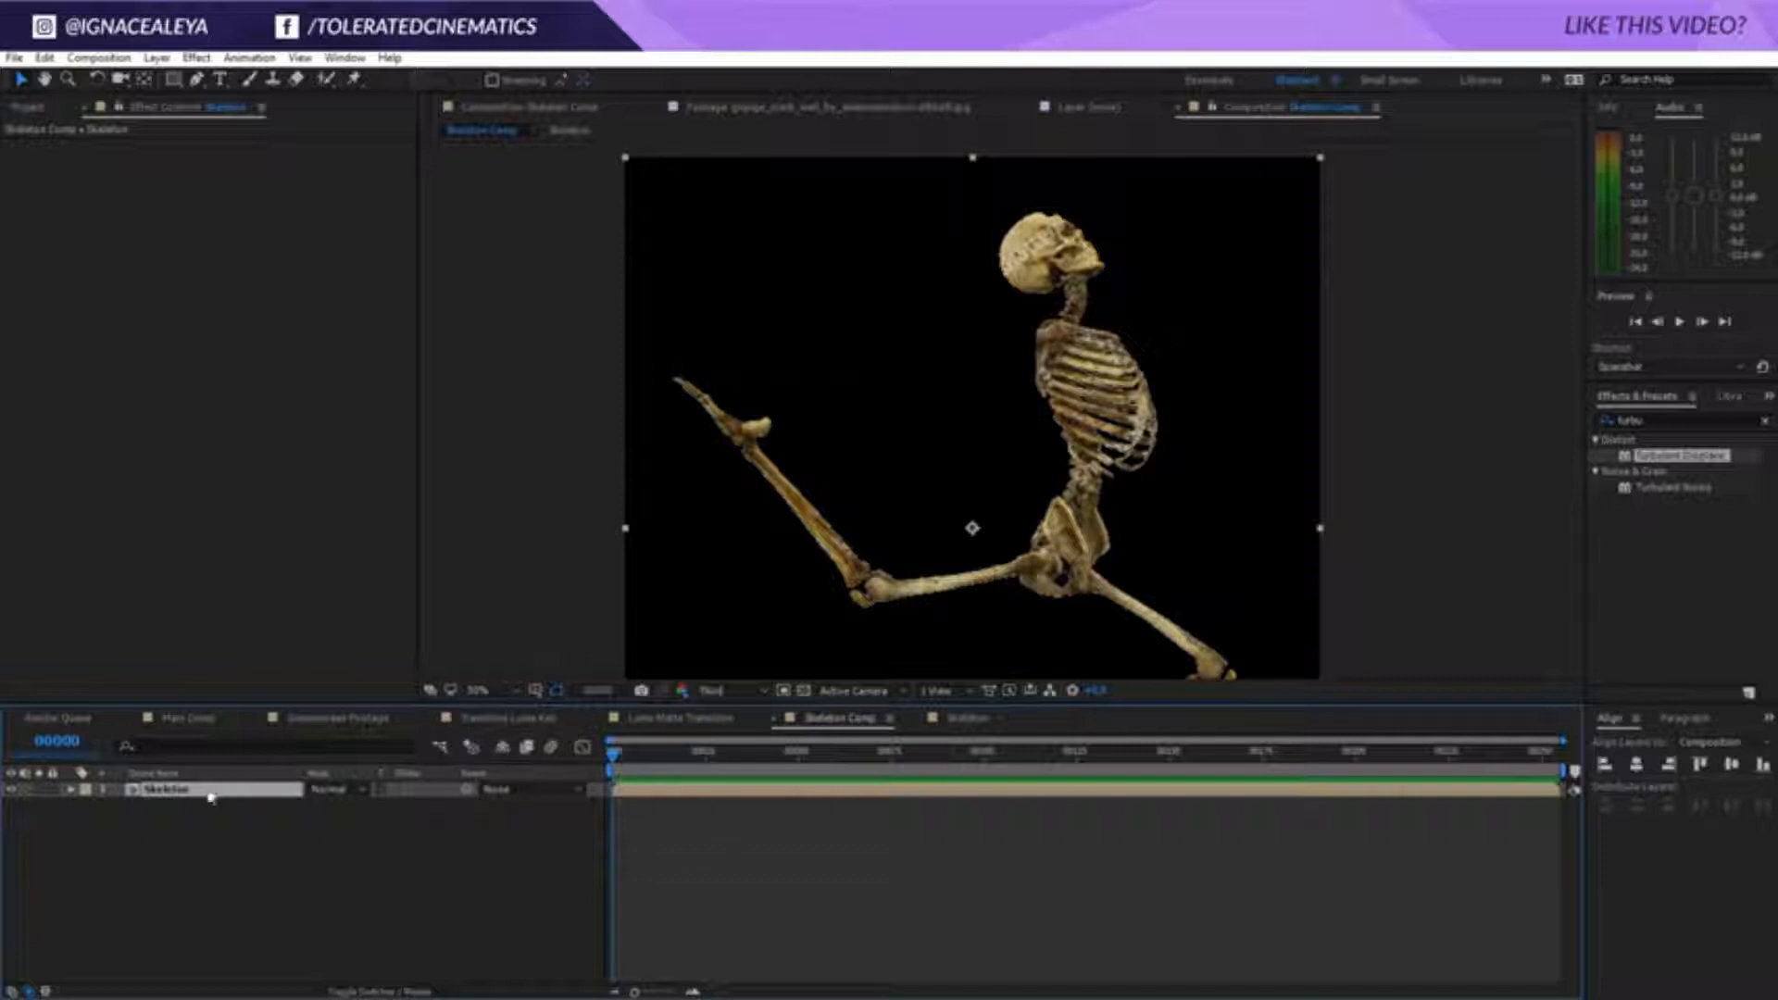
{"action": "left_click", "coordinate": [1684, 419]}
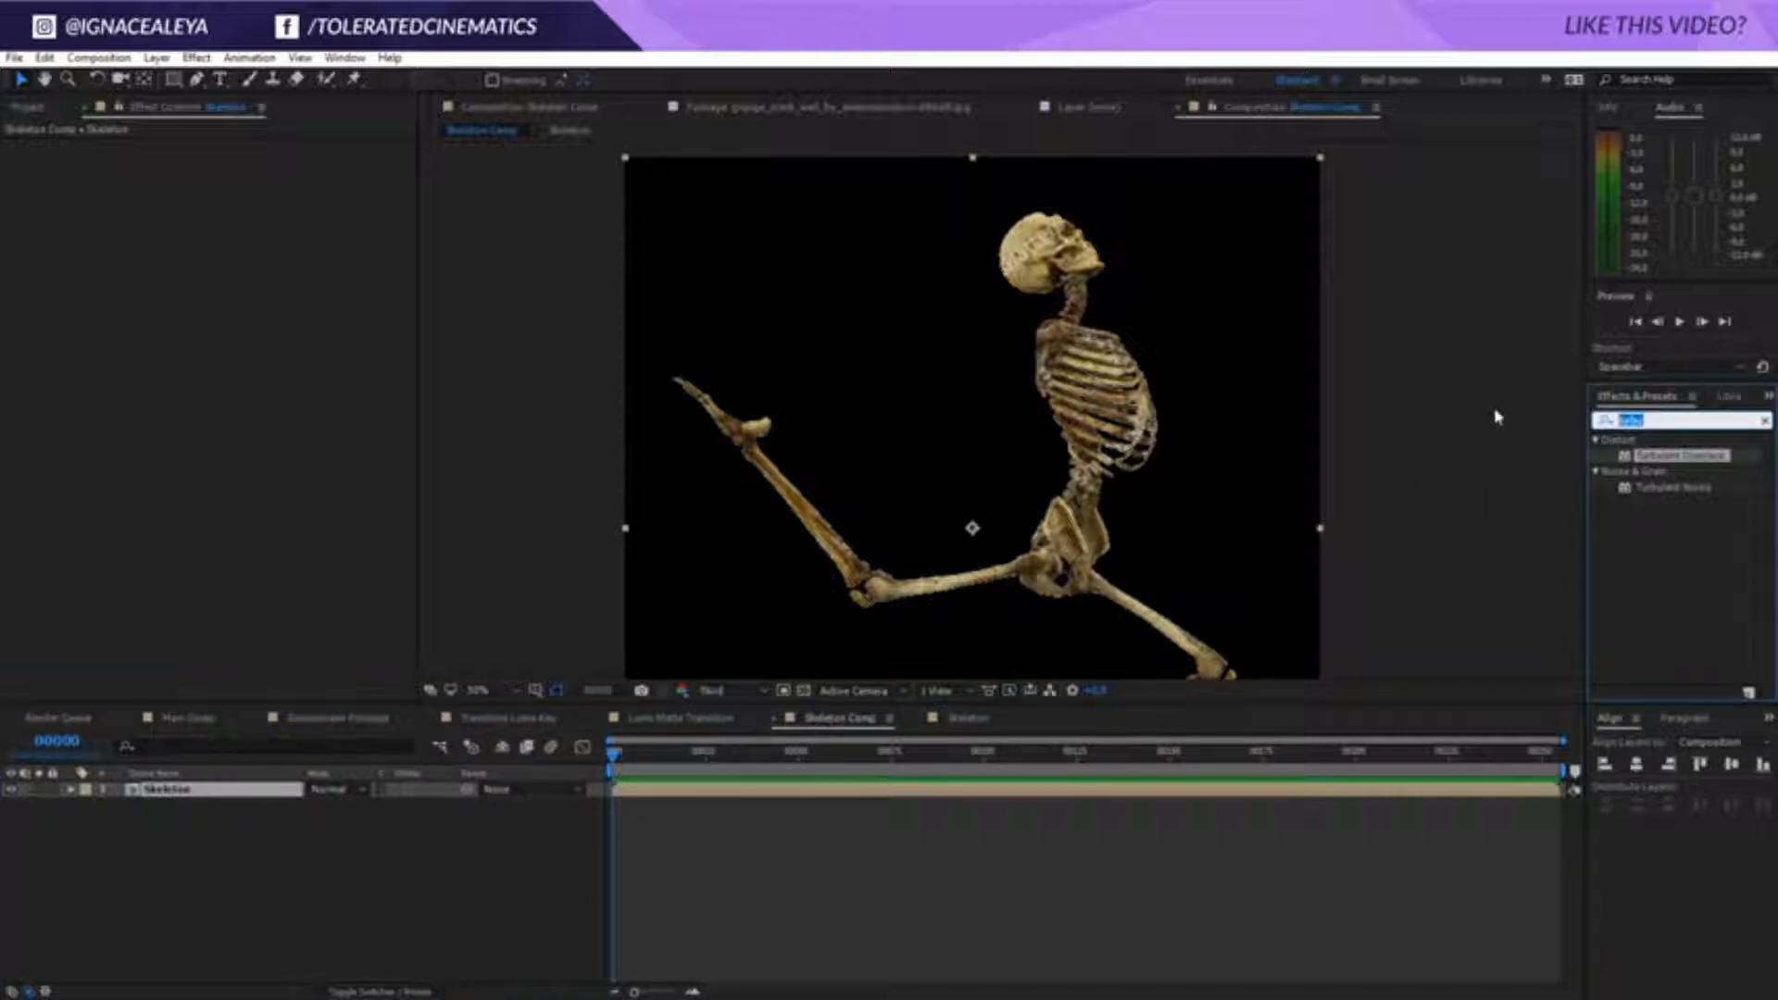
{"action": "type", "text": "choker"}
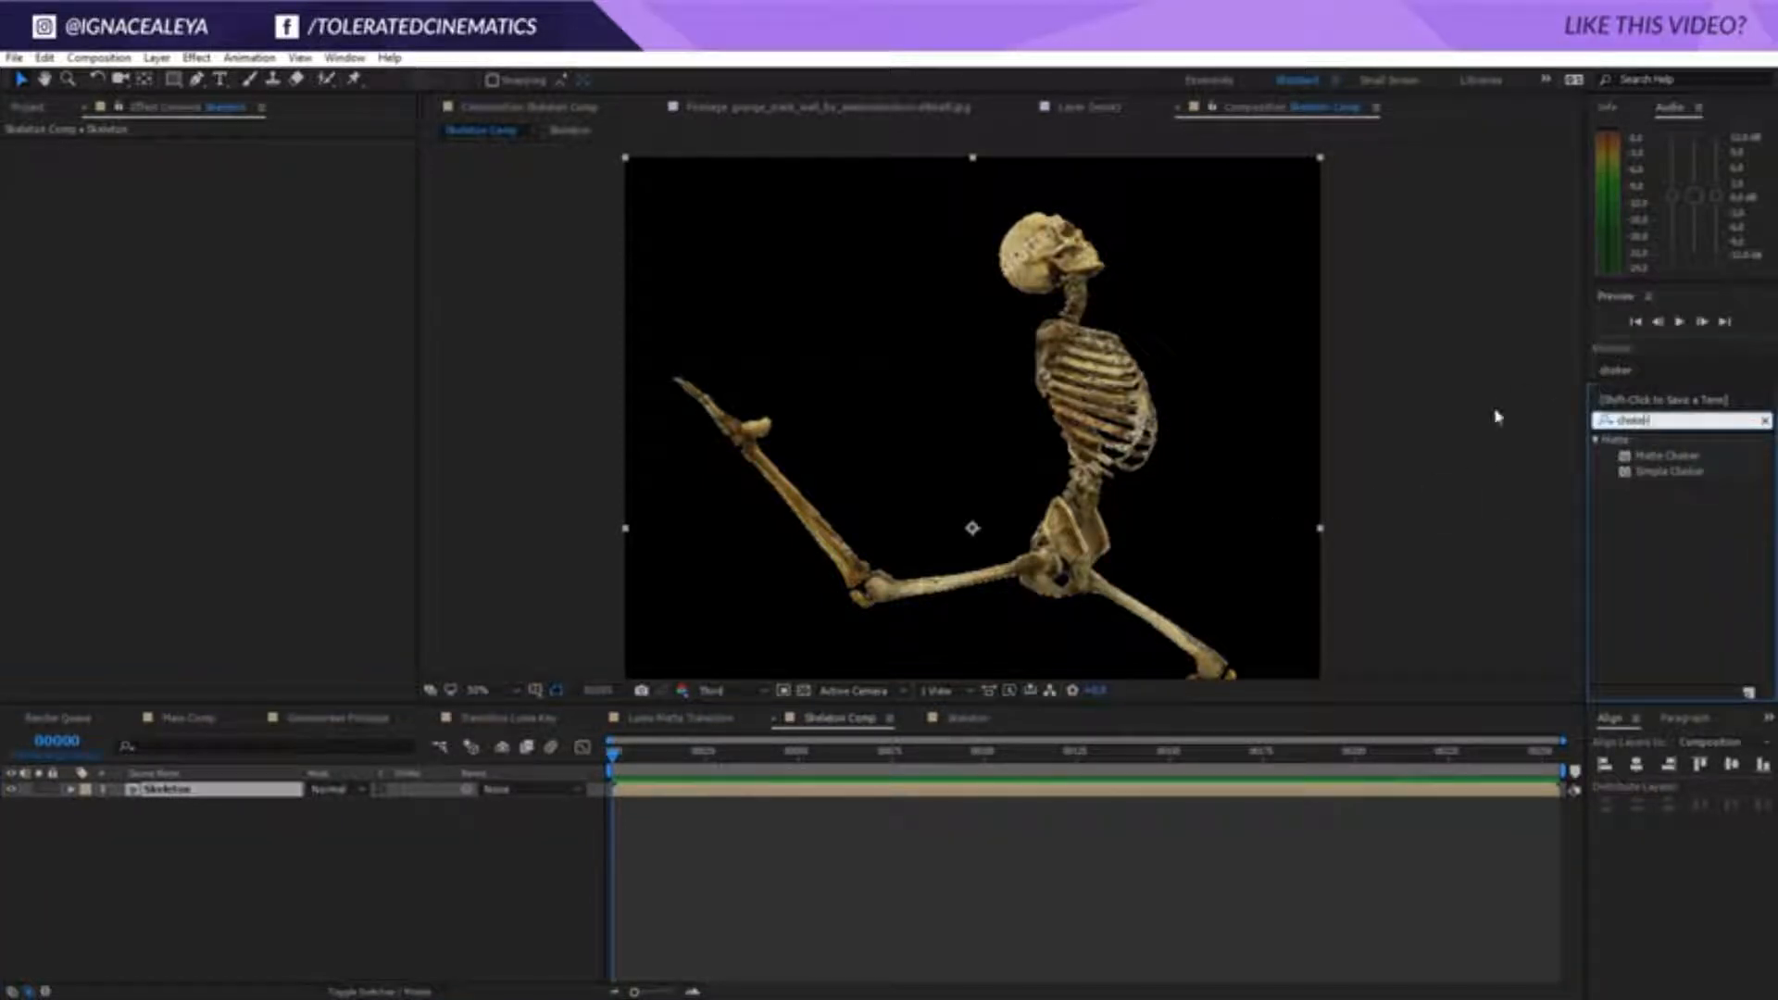
{"action": "left_click_drag", "start_coordinate": [1652, 457], "coordinate": [917, 804]}
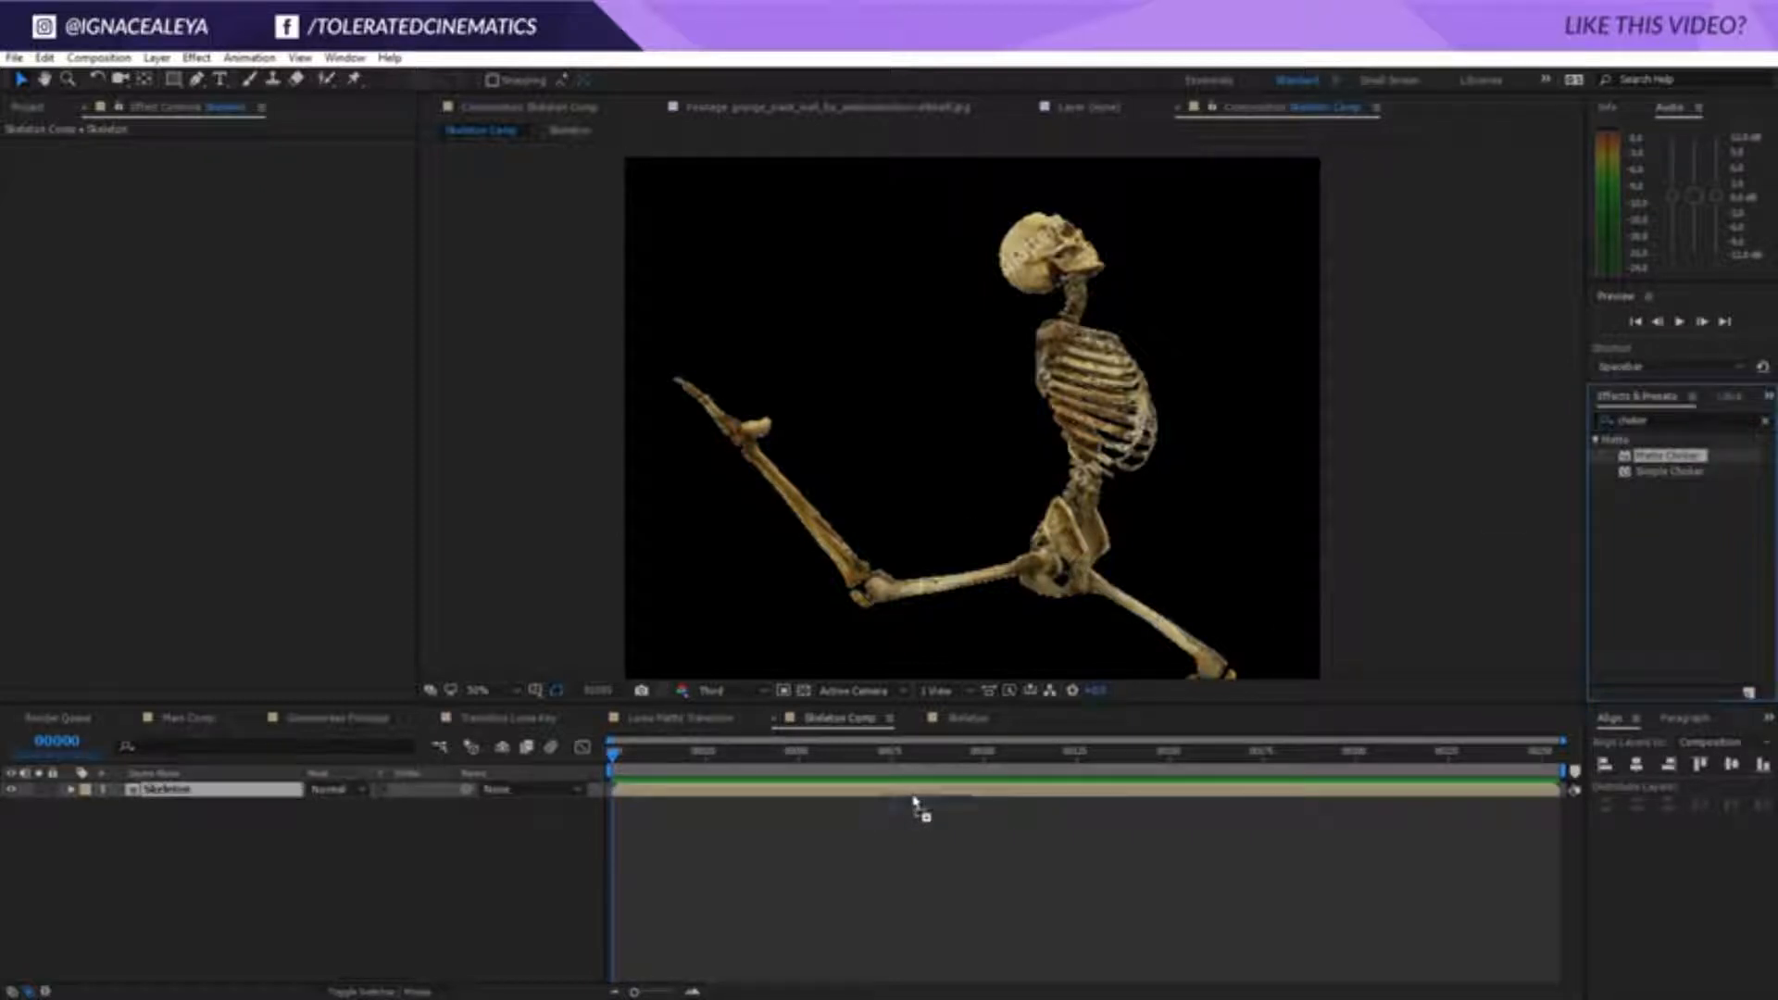
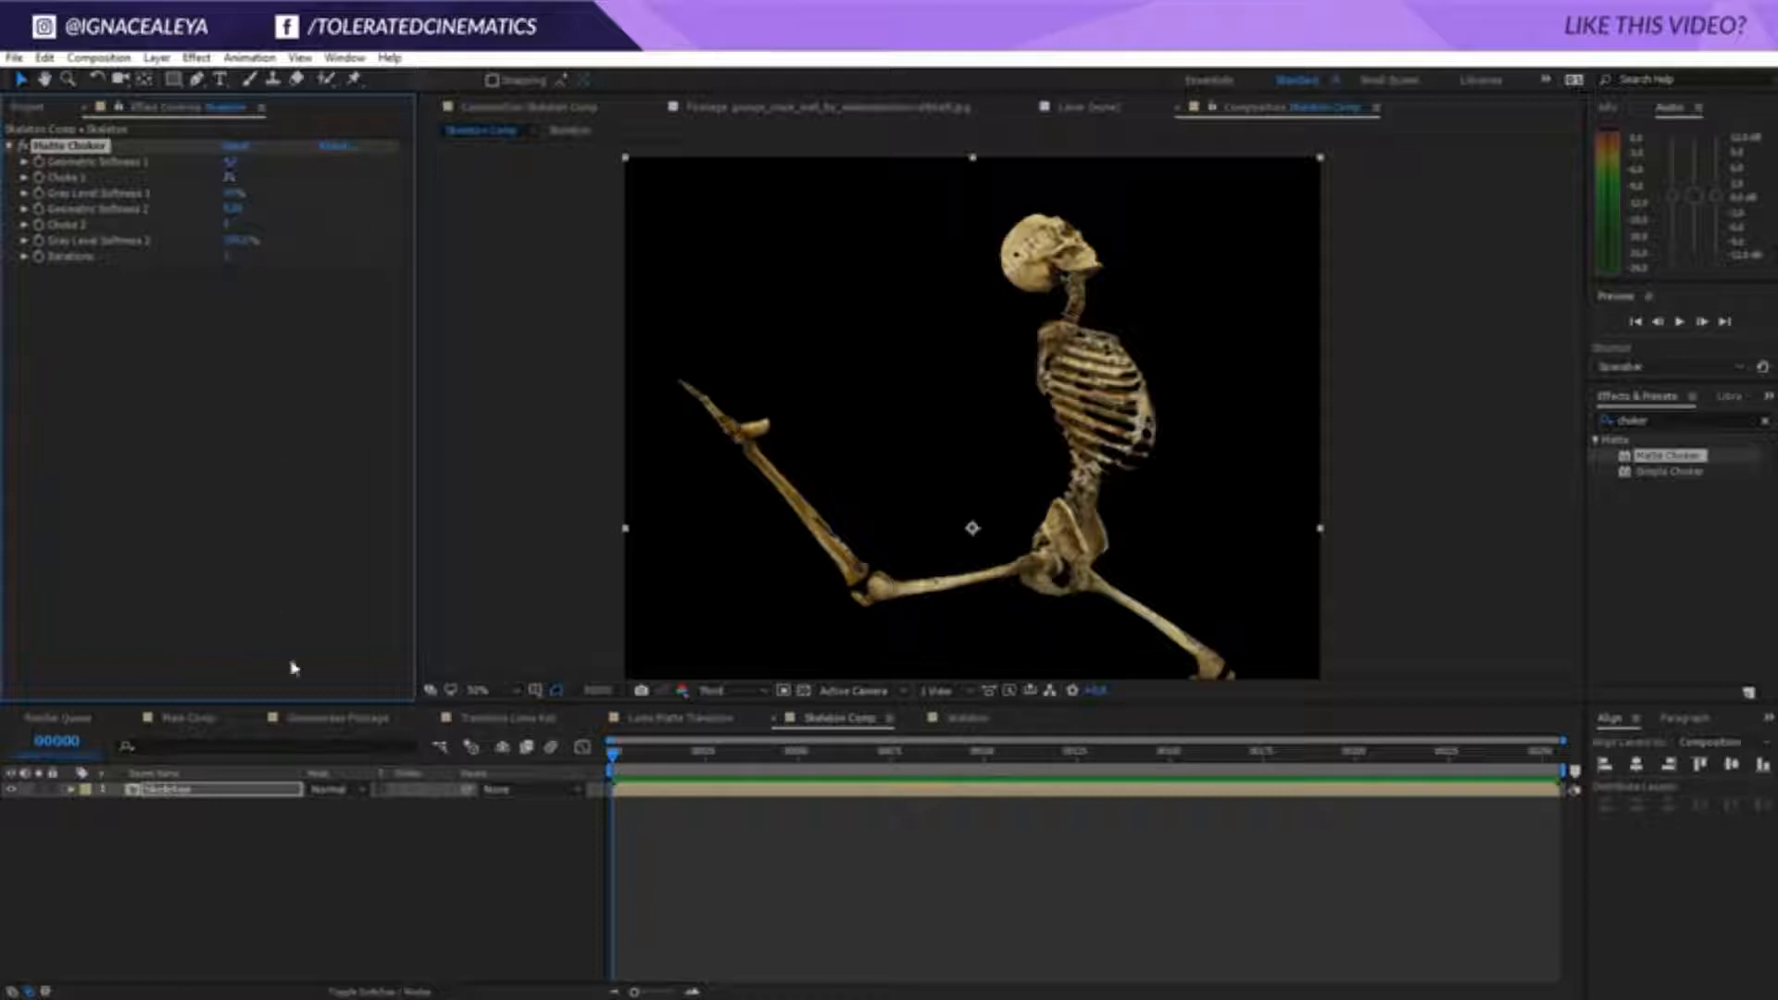
Add the Skeleton composition to Main Comp as the topmost layer
{"action": "left_click", "coordinate": [176, 718]}
{"action": "left_click", "coordinate": [28, 106]}
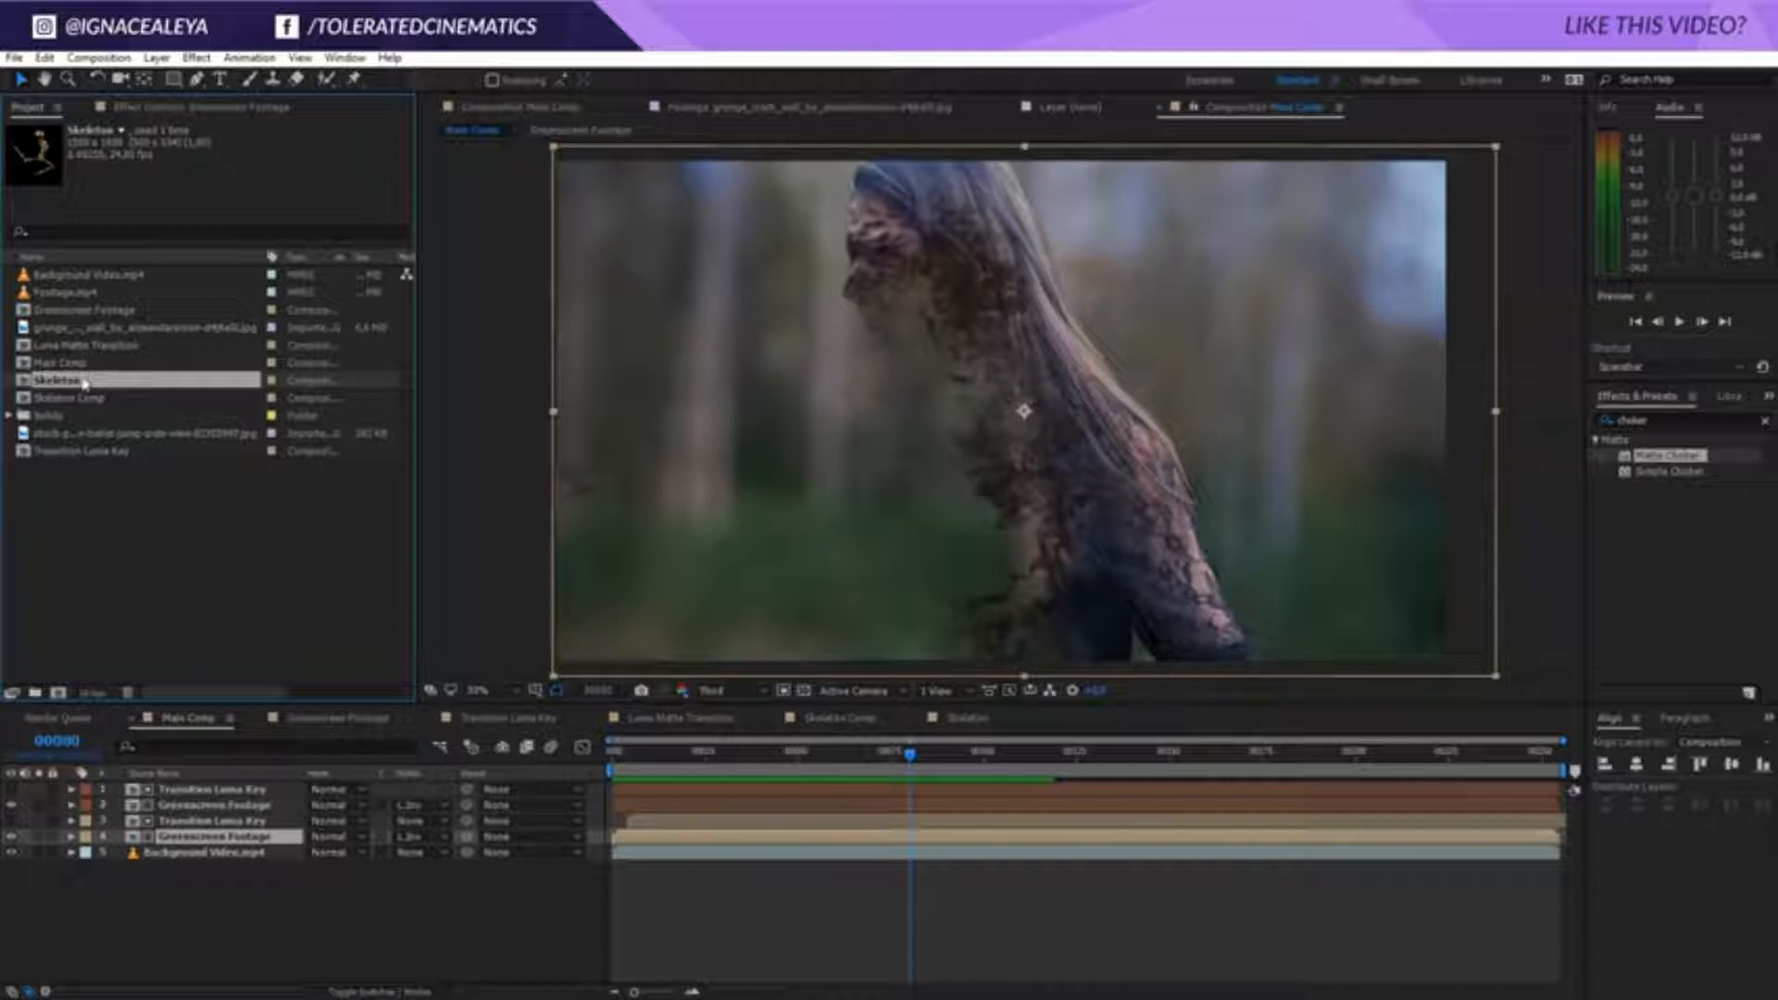
{"action": "left_click_drag", "start_coordinate": [215, 548], "coordinate": [205, 794]}
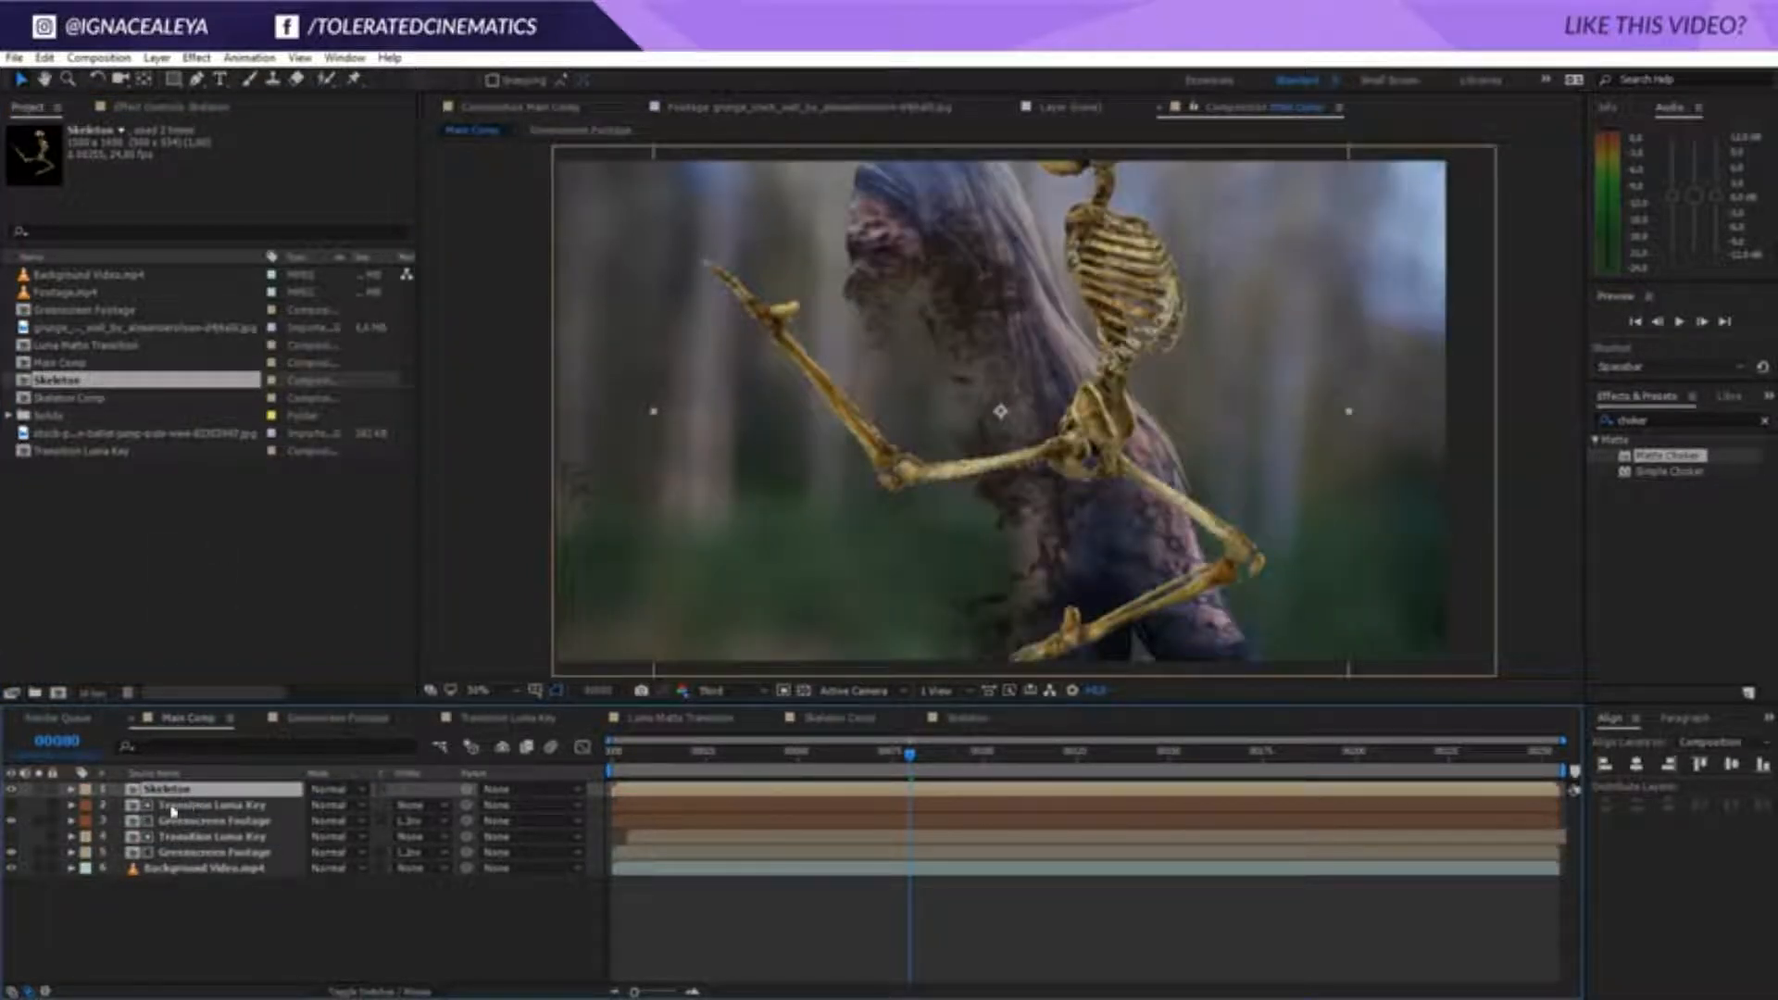
Set the upper Greenscreen Footage layer to No Track Matte and solo it together with the Skeleton layer
{"action": "left_click", "coordinate": [172, 807]}
{"action": "left_click", "coordinate": [214, 822]}
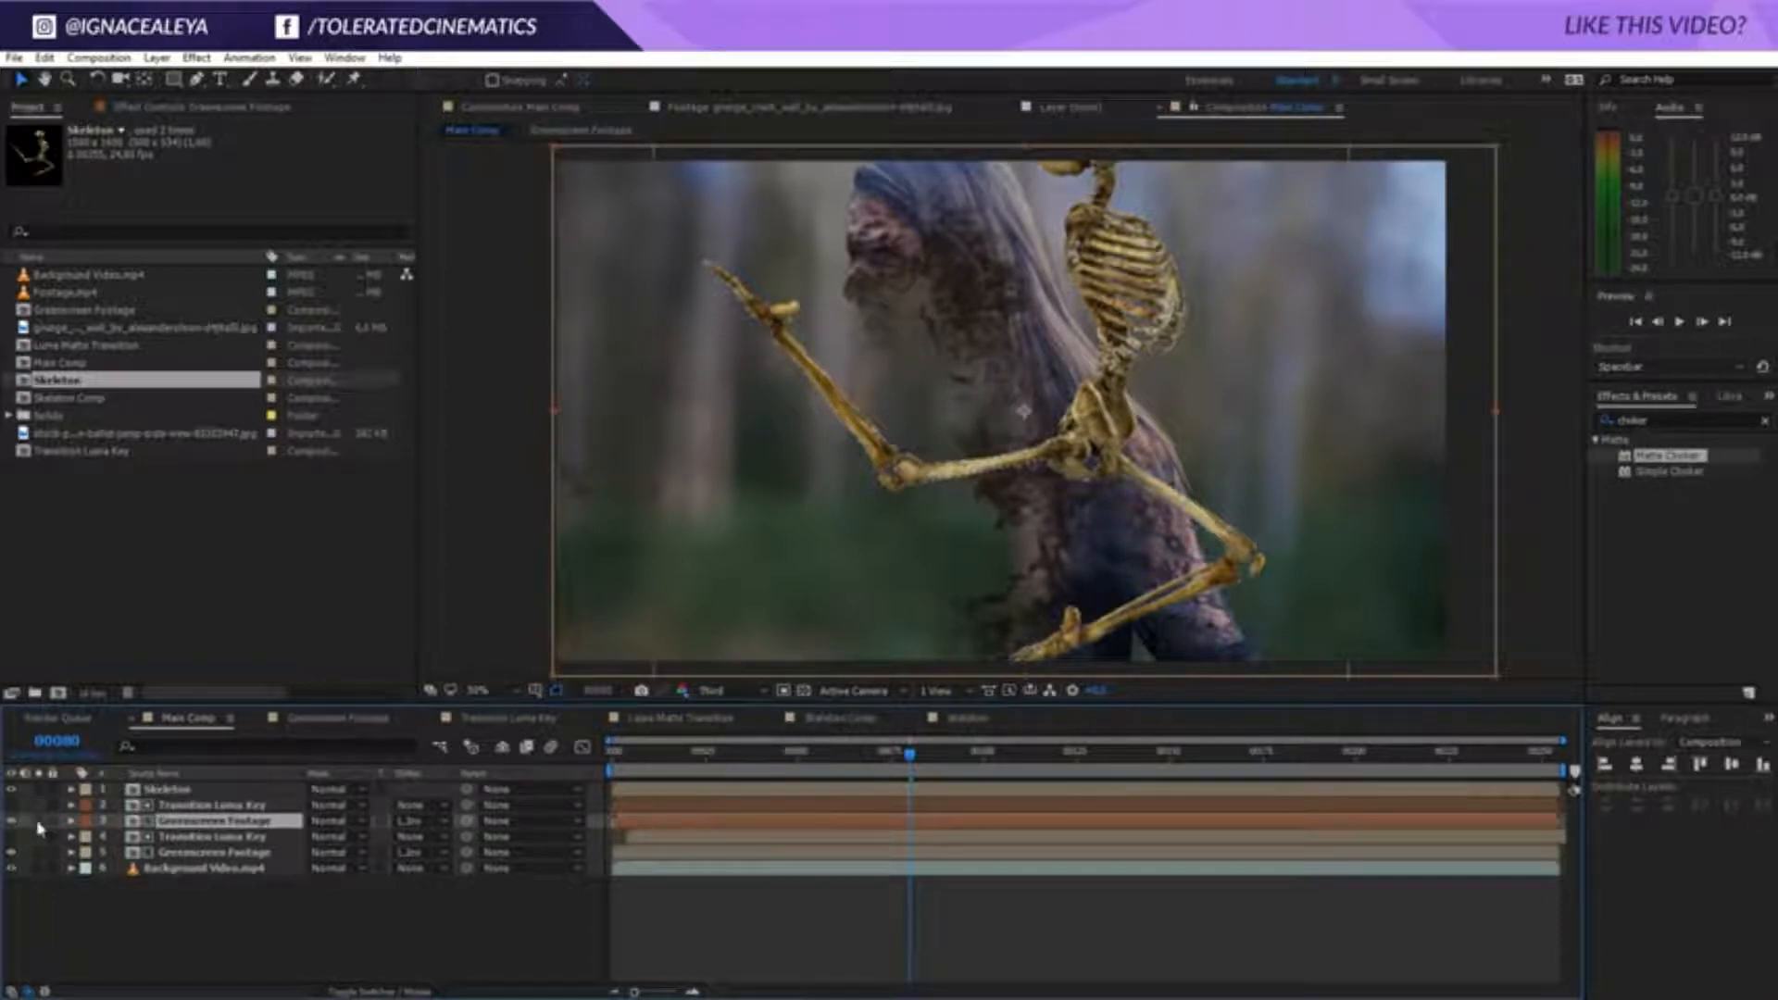
{"action": "left_click", "coordinate": [39, 822]}
{"action": "left_click", "coordinate": [425, 827]}
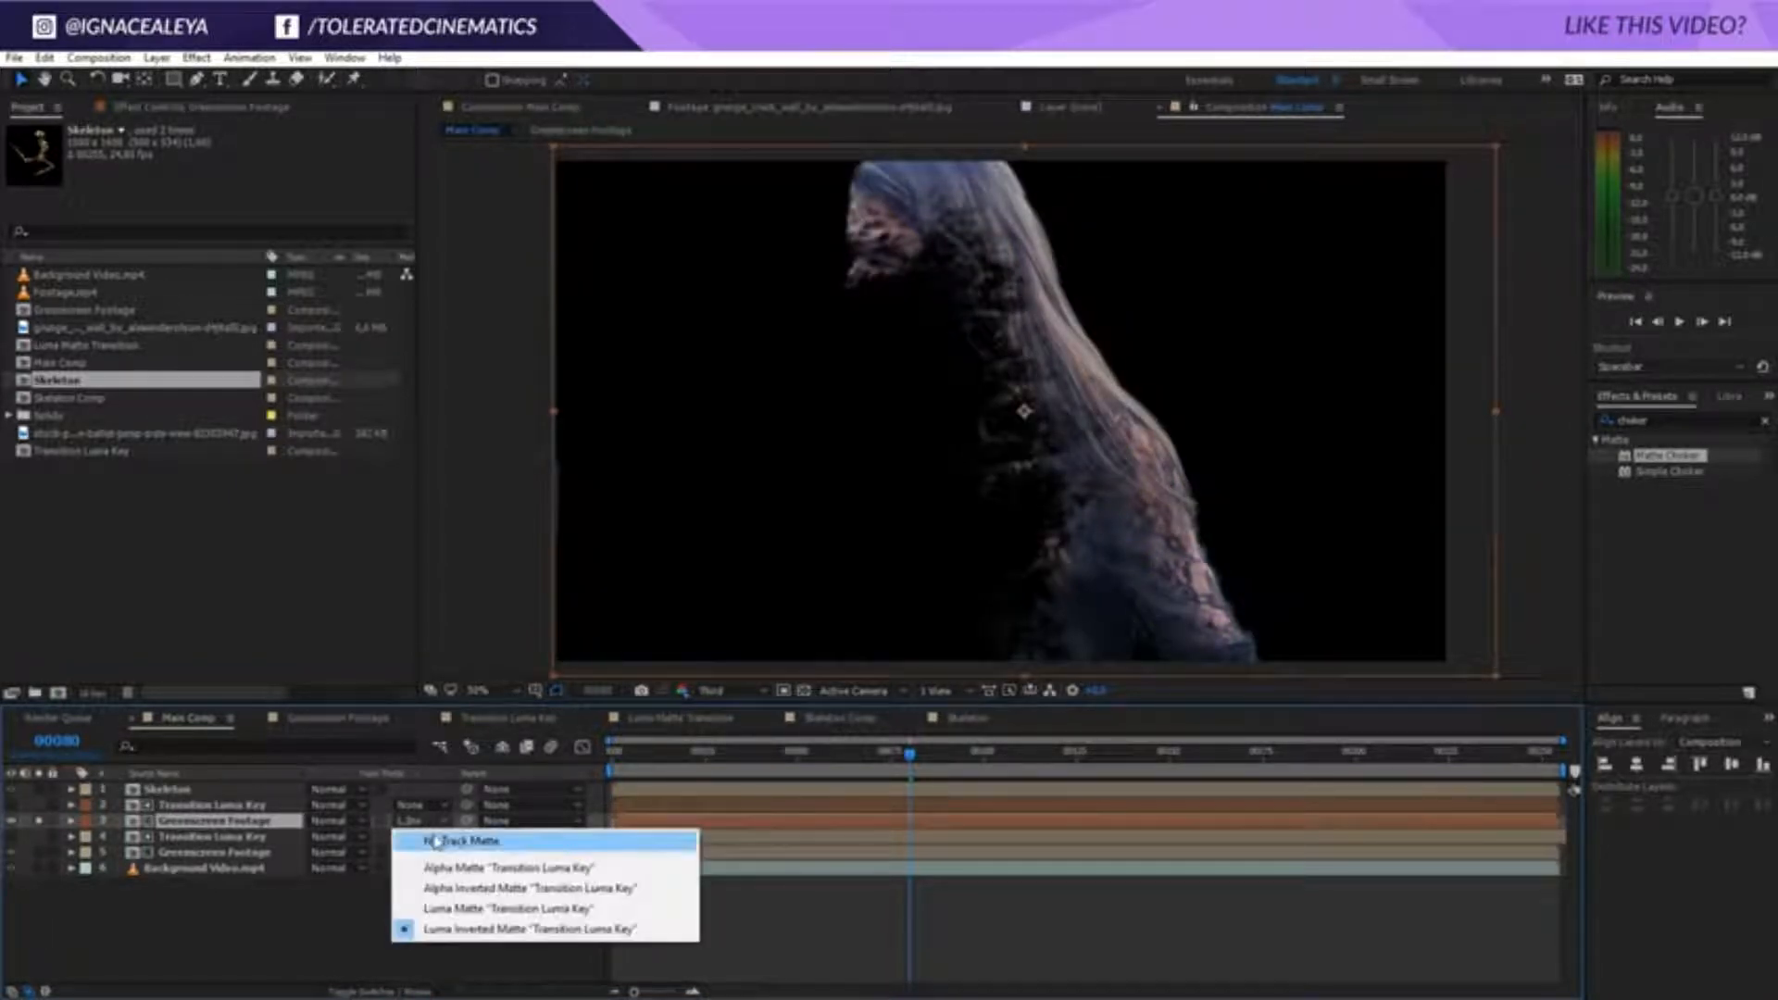
{"action": "left_click", "coordinate": [435, 841]}
{"action": "left_click", "coordinate": [212, 791]}
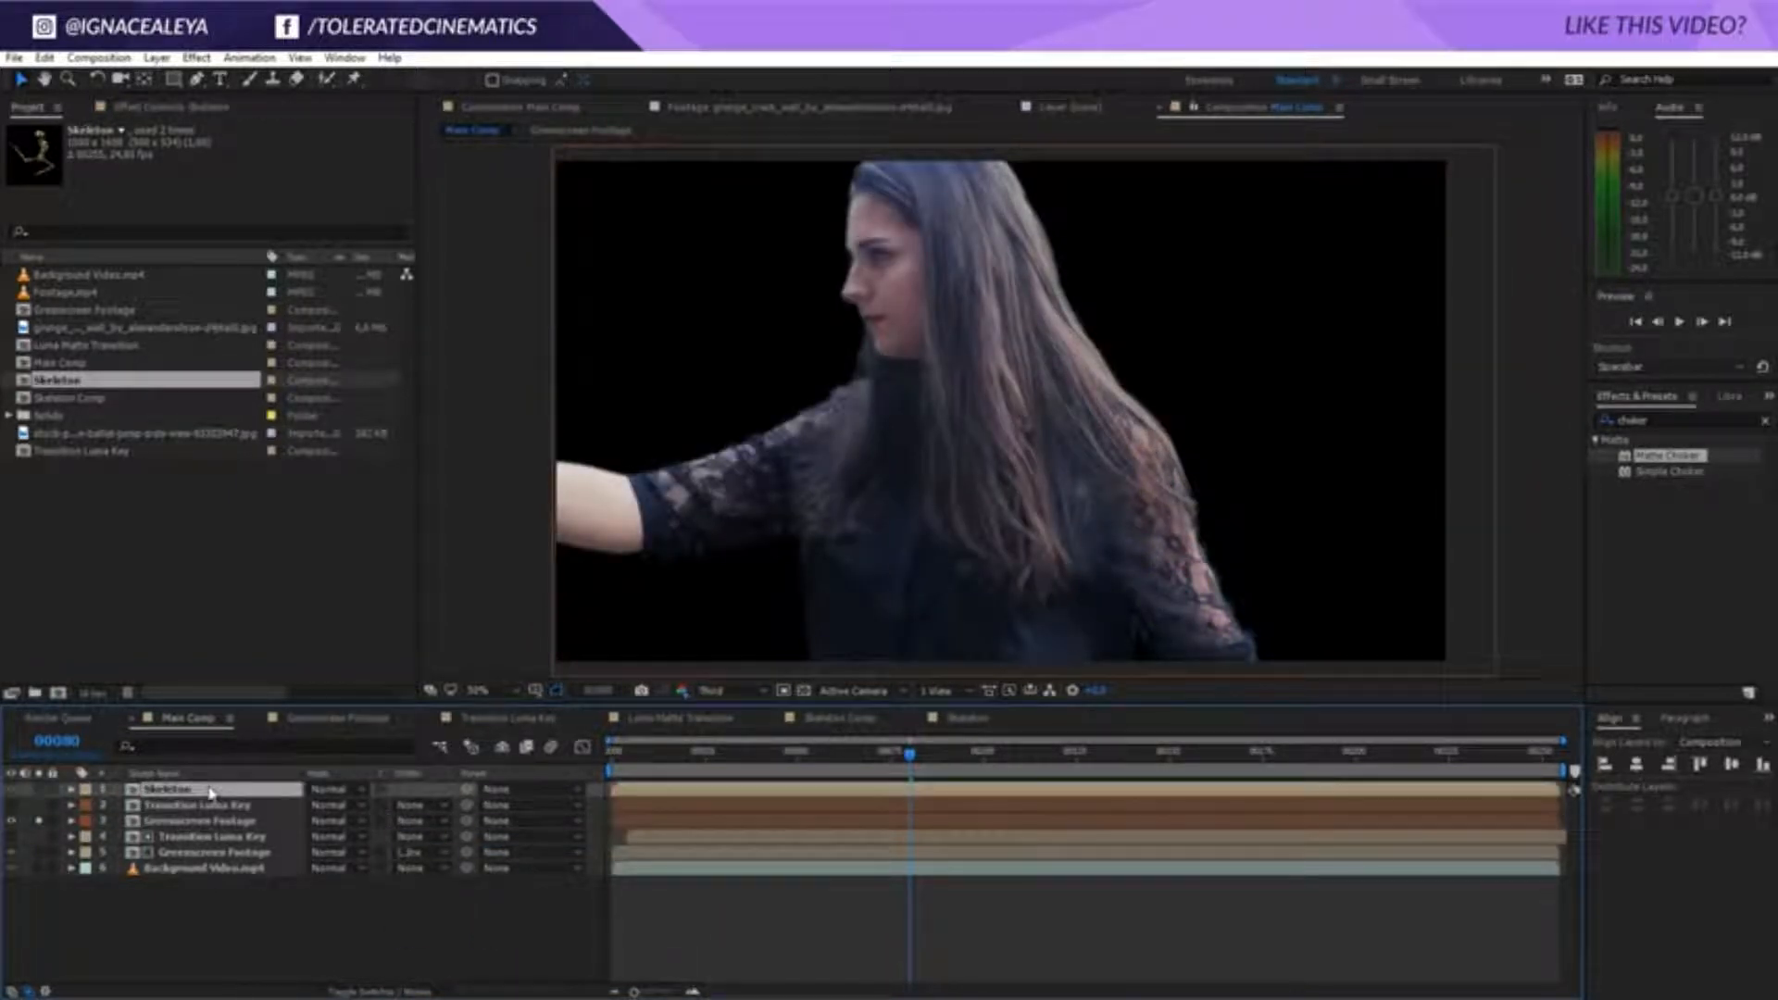
{"action": "left_click", "coordinate": [39, 790]}
Flip the Skeleton layer horizontally, scale it up to the woman's size, and position its rib cage over her torso
{"action": "key", "text": "comma"}
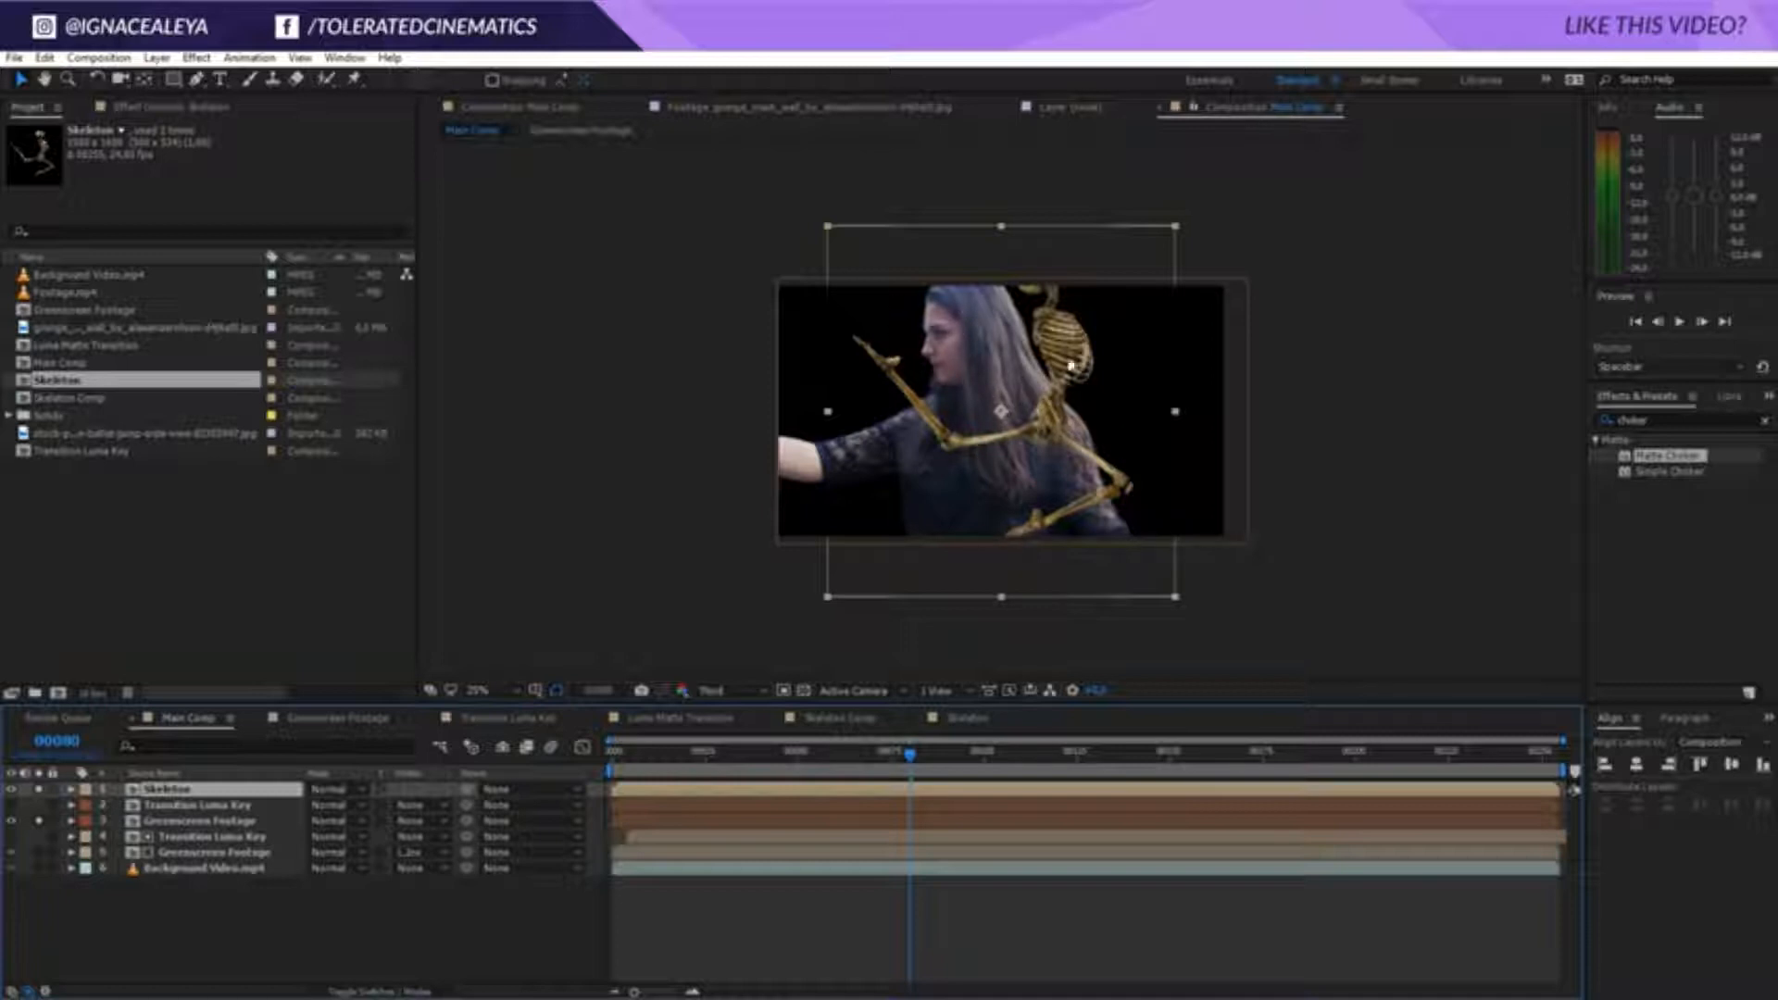
{"action": "left_click_drag", "start_coordinate": [1174, 226], "coordinate": [628, 53]}
{"action": "left_click_drag", "start_coordinate": [809, 248], "coordinate": [926, 443]}
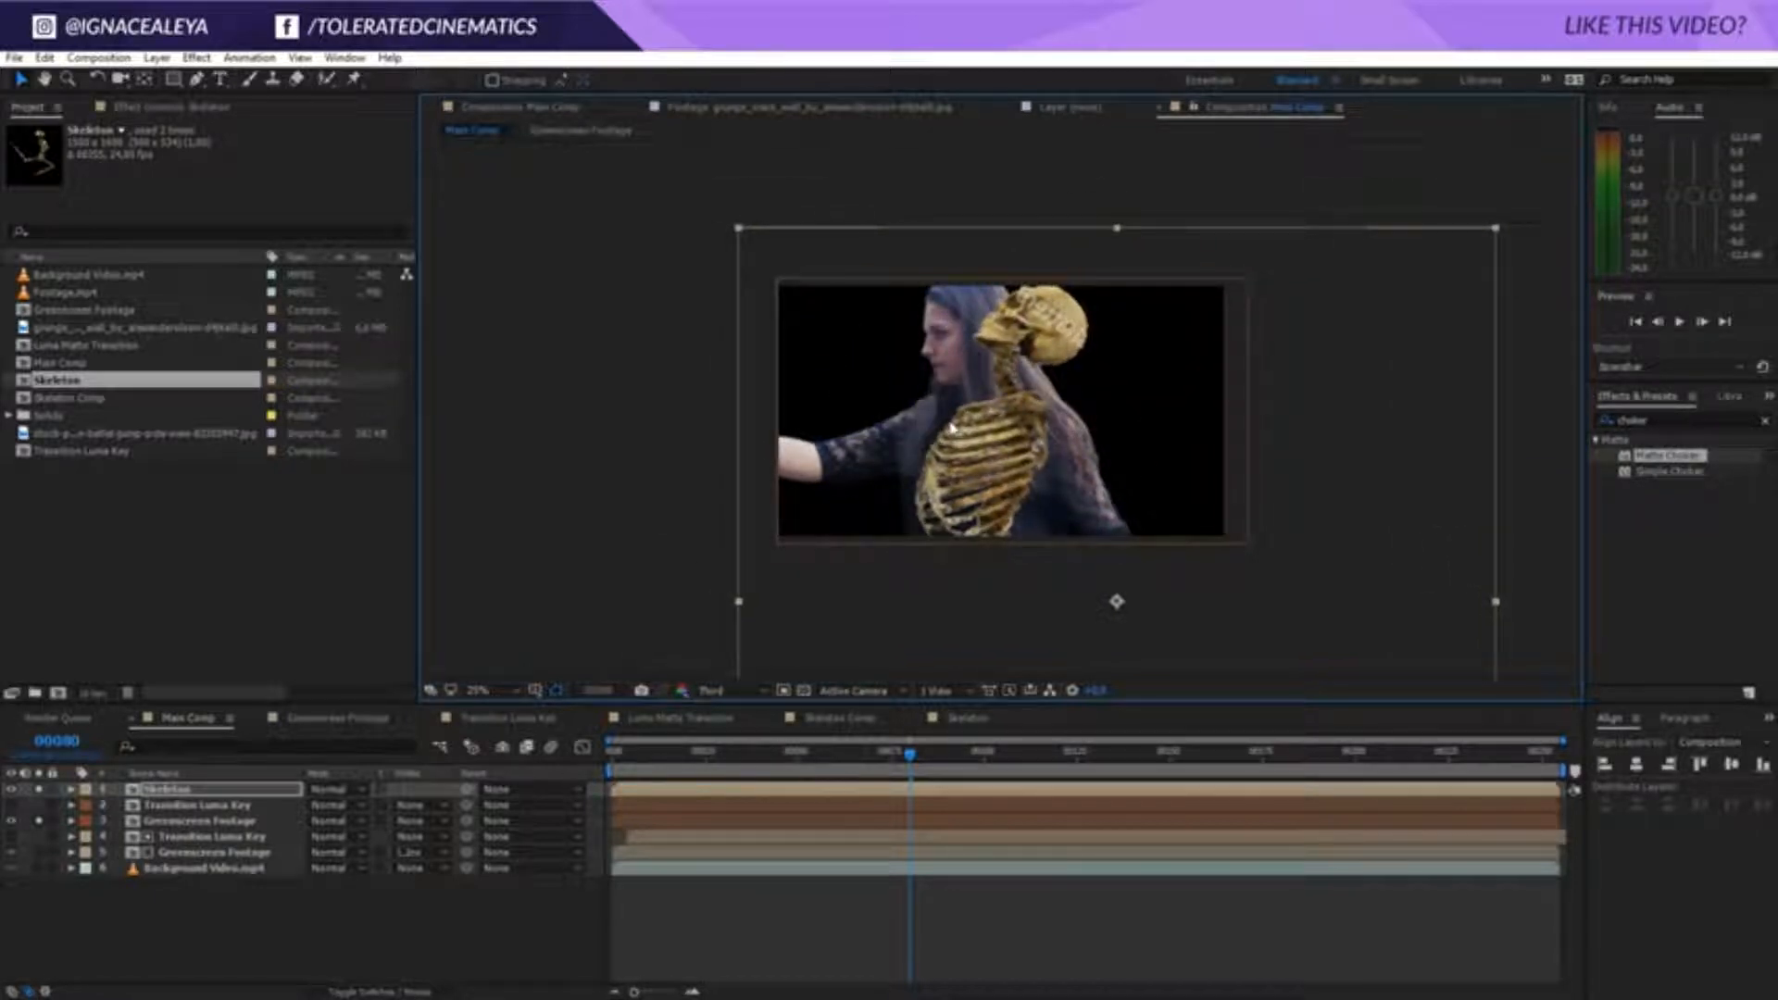
{"action": "left_click_drag", "start_coordinate": [1487, 236], "coordinate": [1481, 247]}
{"action": "left_click", "coordinate": [1477, 251]}
{"action": "left_click_drag", "start_coordinate": [1010, 428], "coordinate": [1003, 428]}
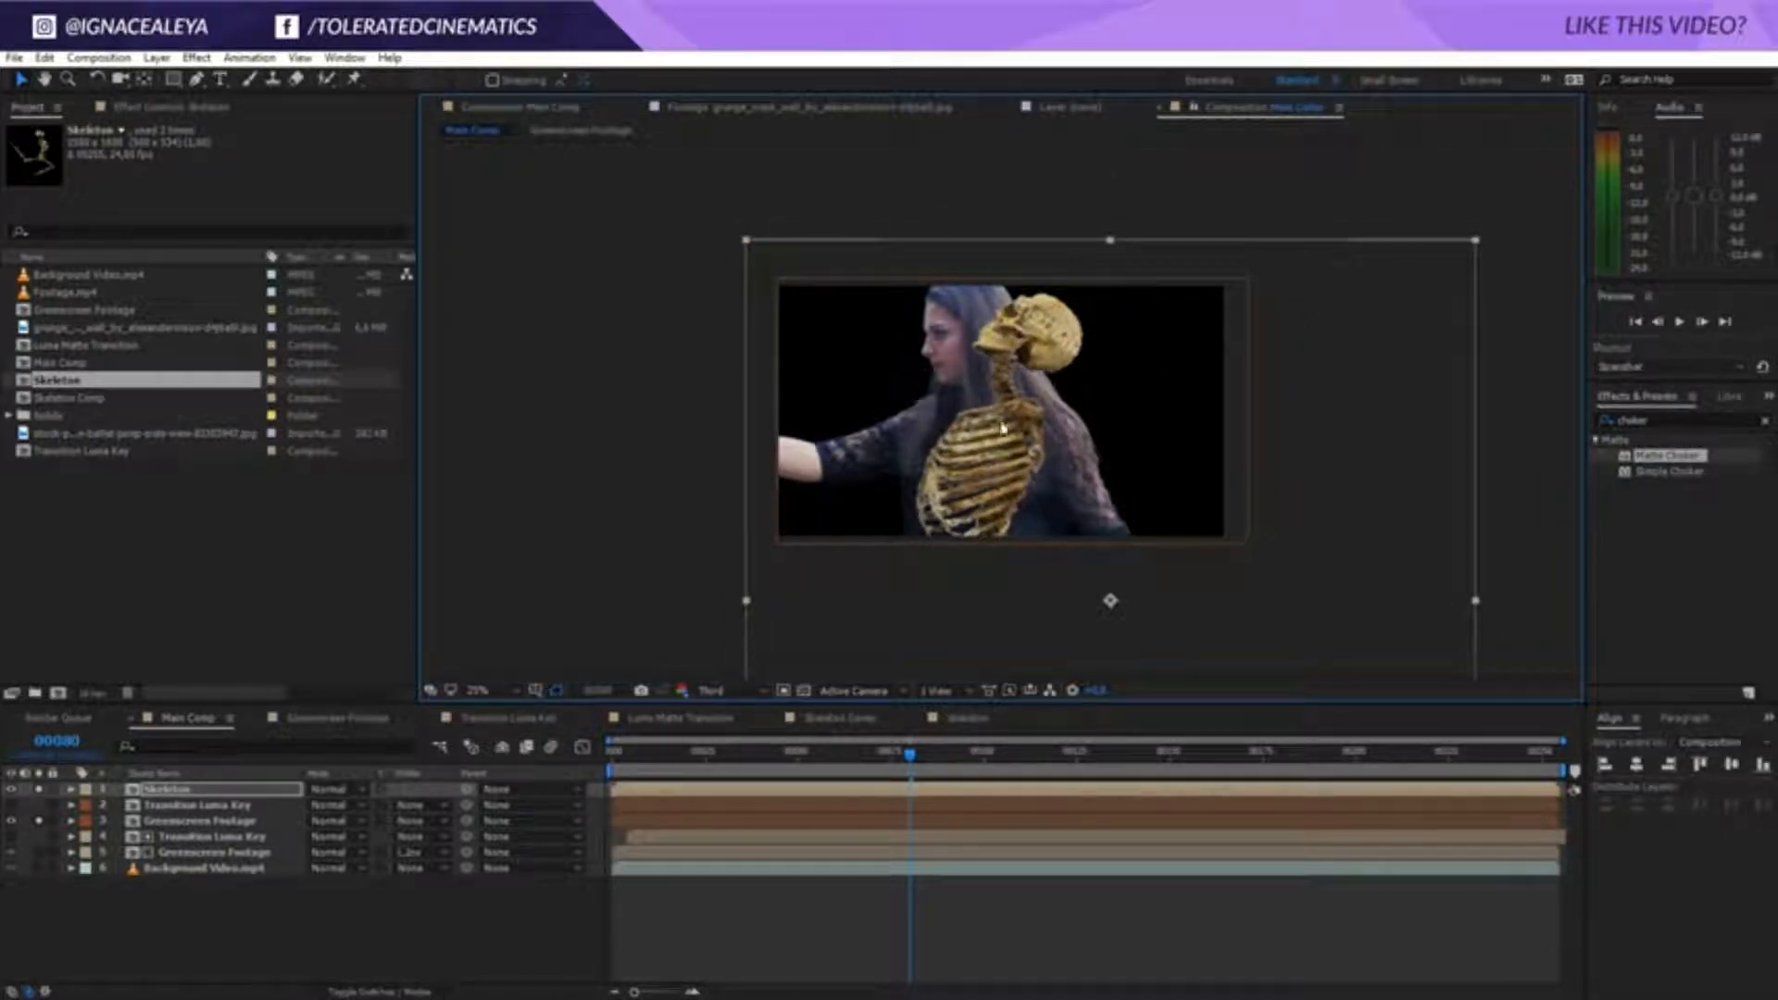
Place Puppet pins on the skeleton's skull, neck and spine, and bend the head forward to match the woman's face
{"action": "left_click", "coordinate": [355, 82]}
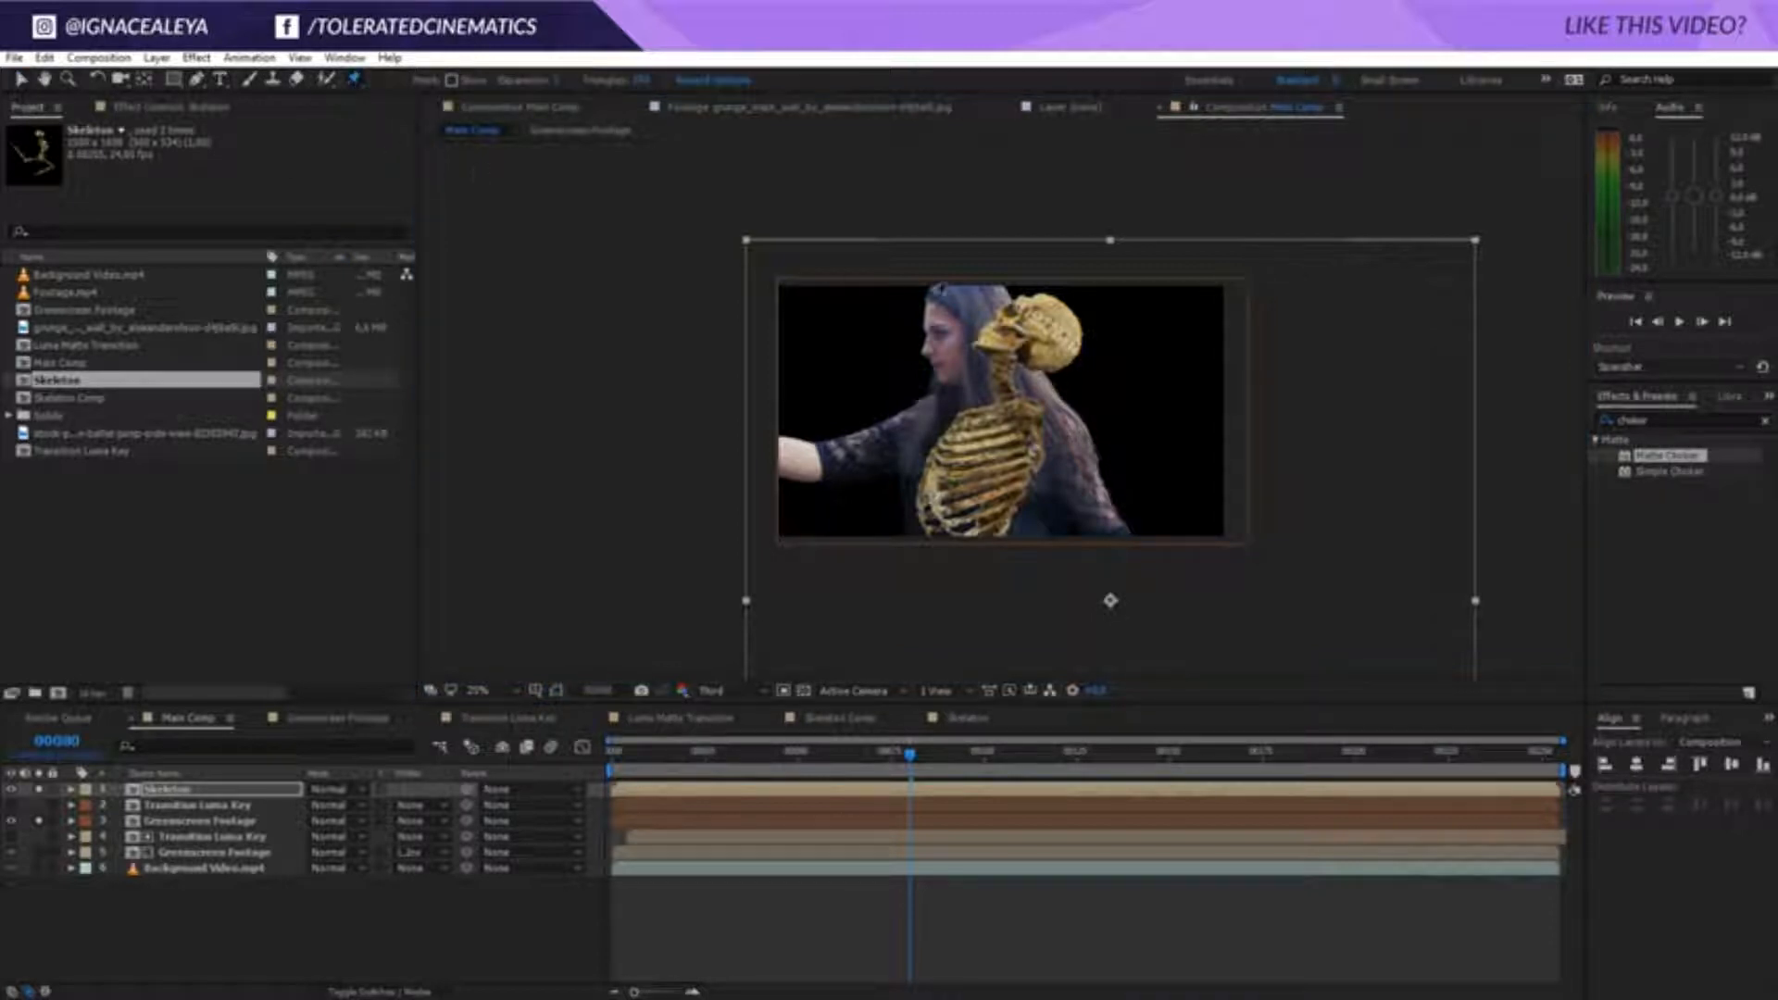
{"action": "left_click", "coordinate": [1059, 312]}
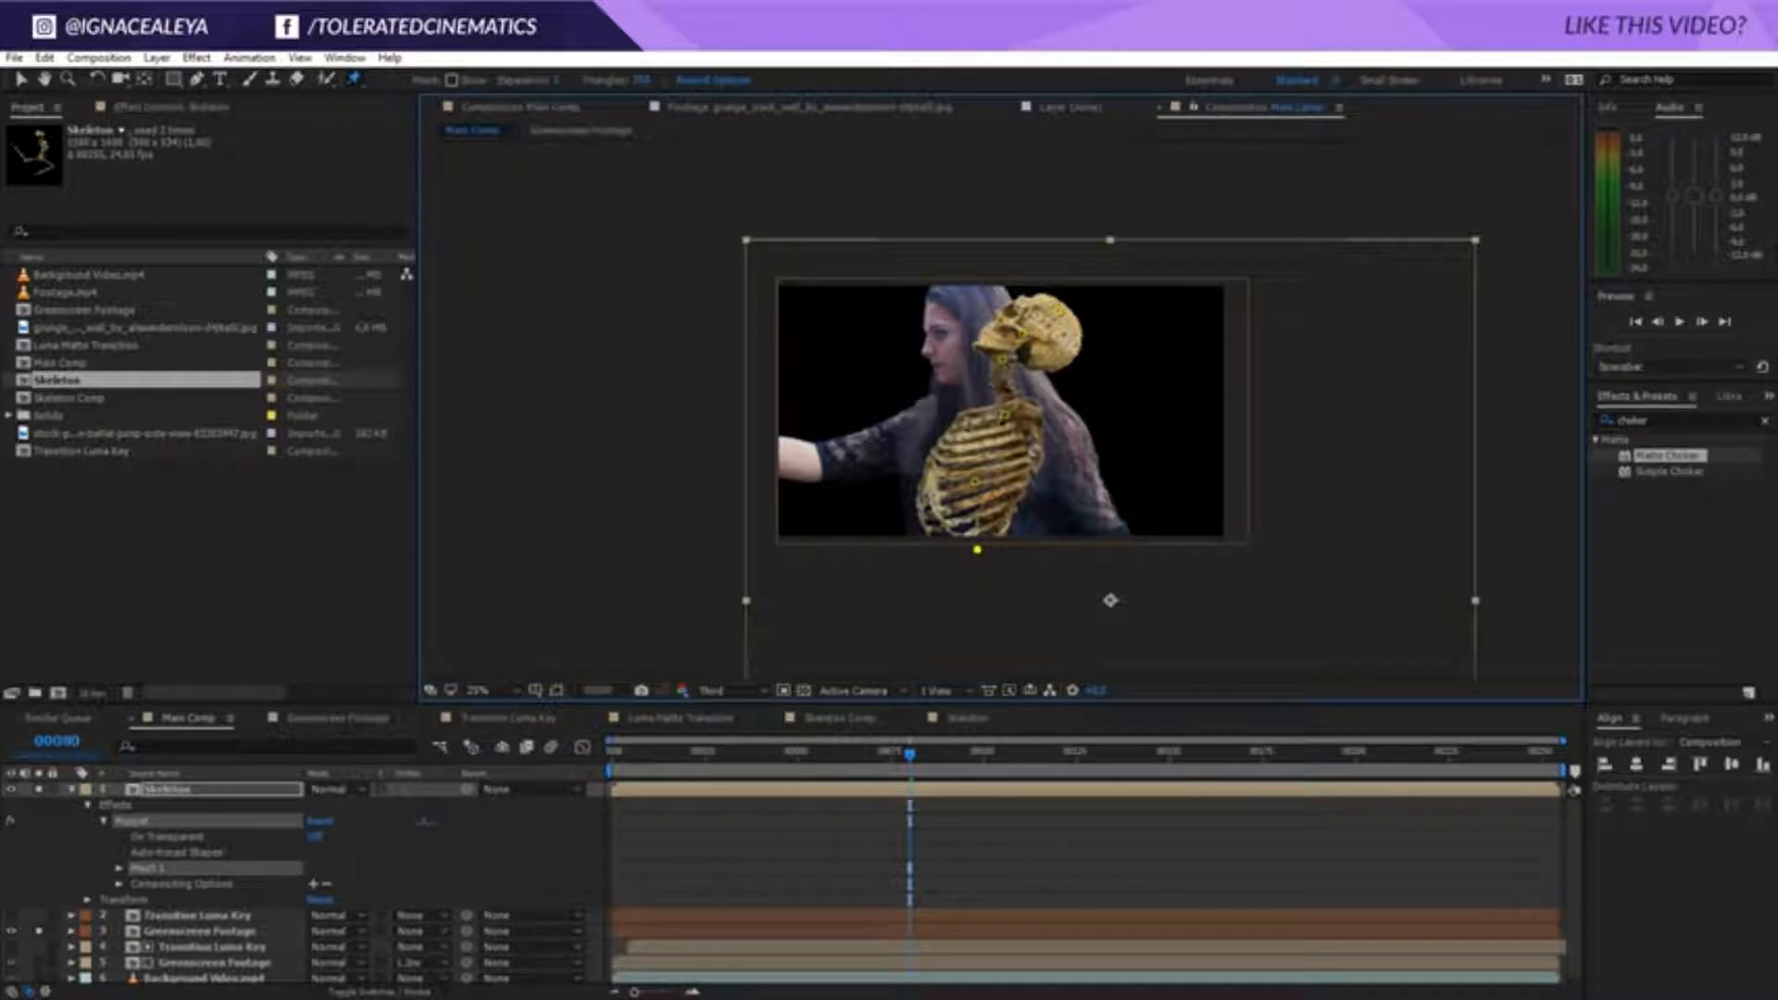
{"action": "left_click_drag", "start_coordinate": [1002, 361], "coordinate": [965, 344]}
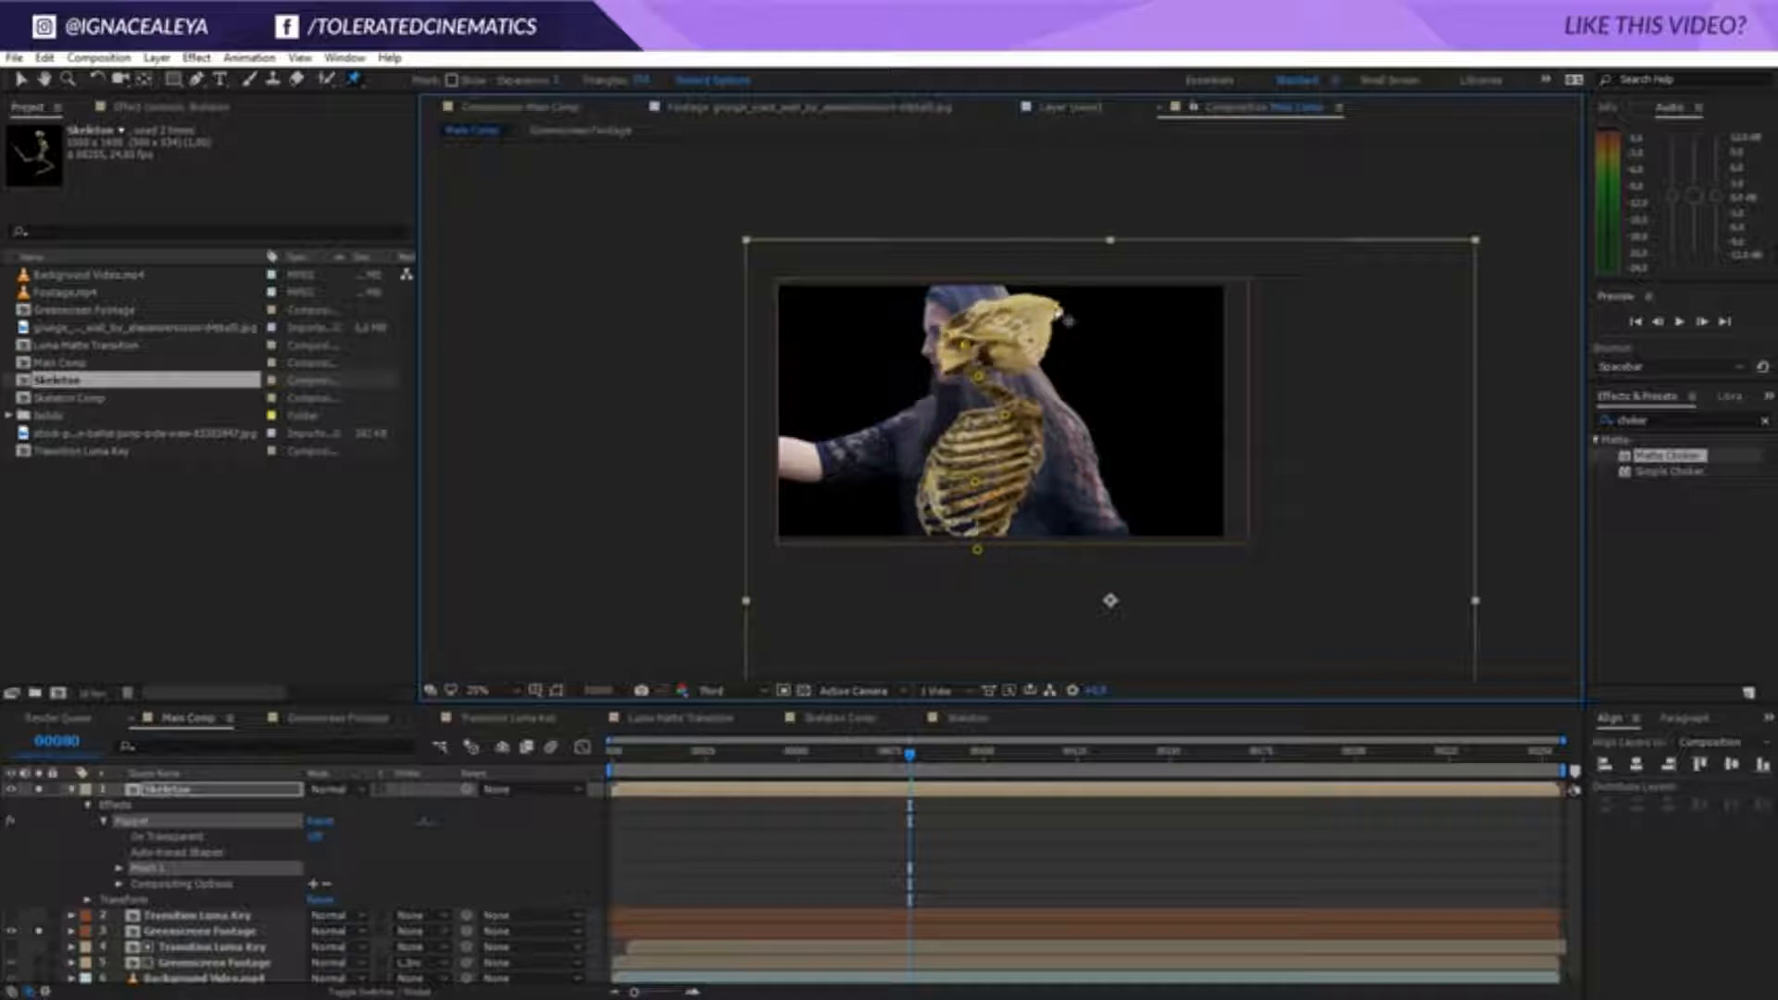
{"action": "left_click_drag", "start_coordinate": [1062, 312], "coordinate": [956, 352]}
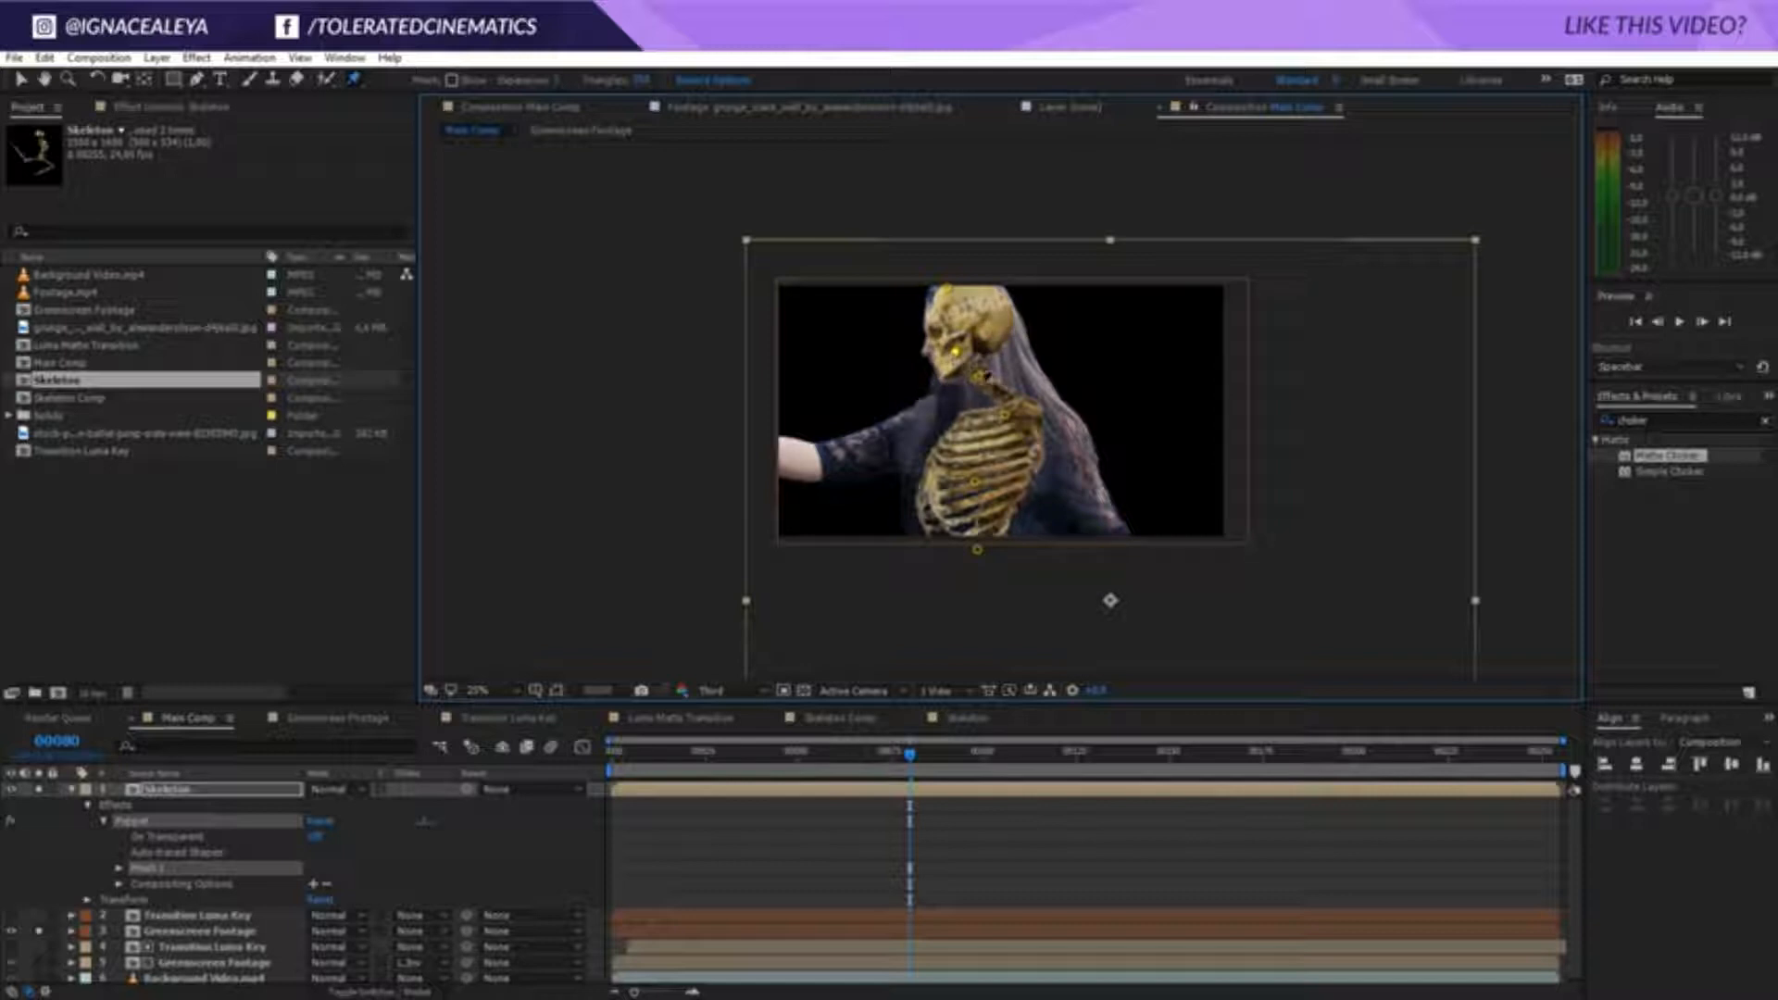
Reposition the skeleton's upper-rib and lower-spine pins at frame 80 to align the rib cage with the woman's torso, and nudge the jaw pin
{"action": "left_click_drag", "start_coordinate": [1007, 419], "coordinate": [975, 412]}
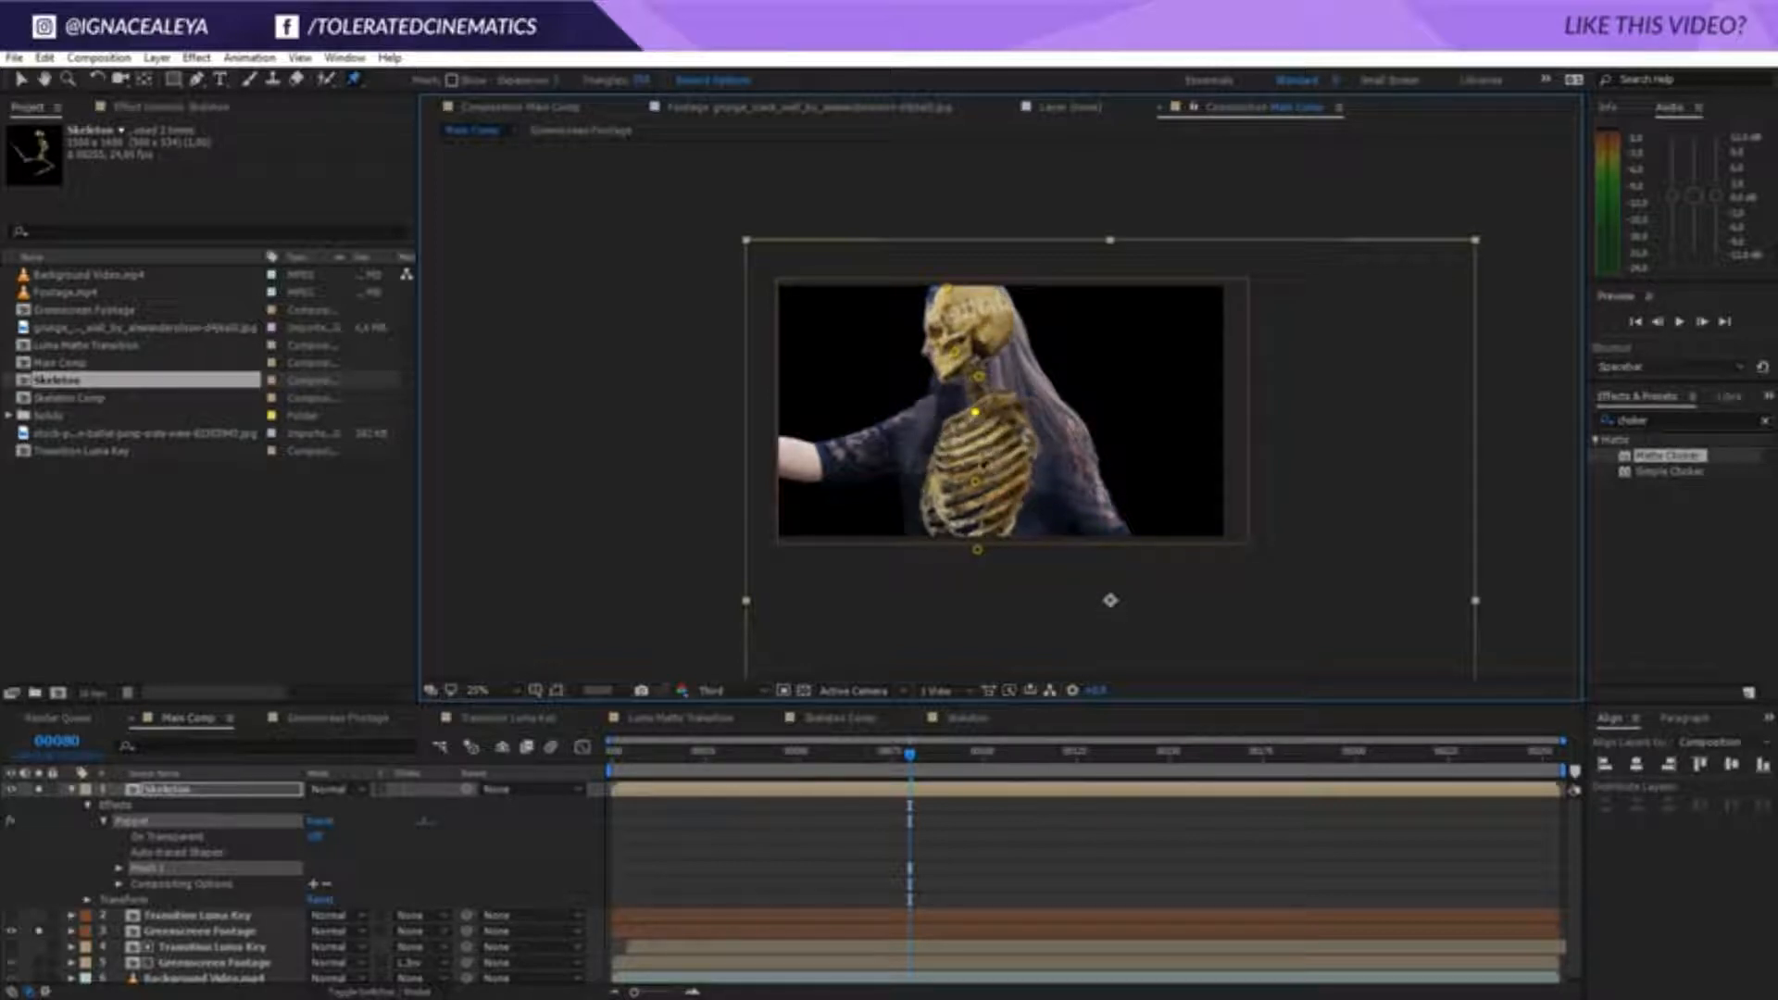
{"action": "left_click_drag", "start_coordinate": [977, 549], "coordinate": [997, 561]}
{"action": "key", "text": "space"}
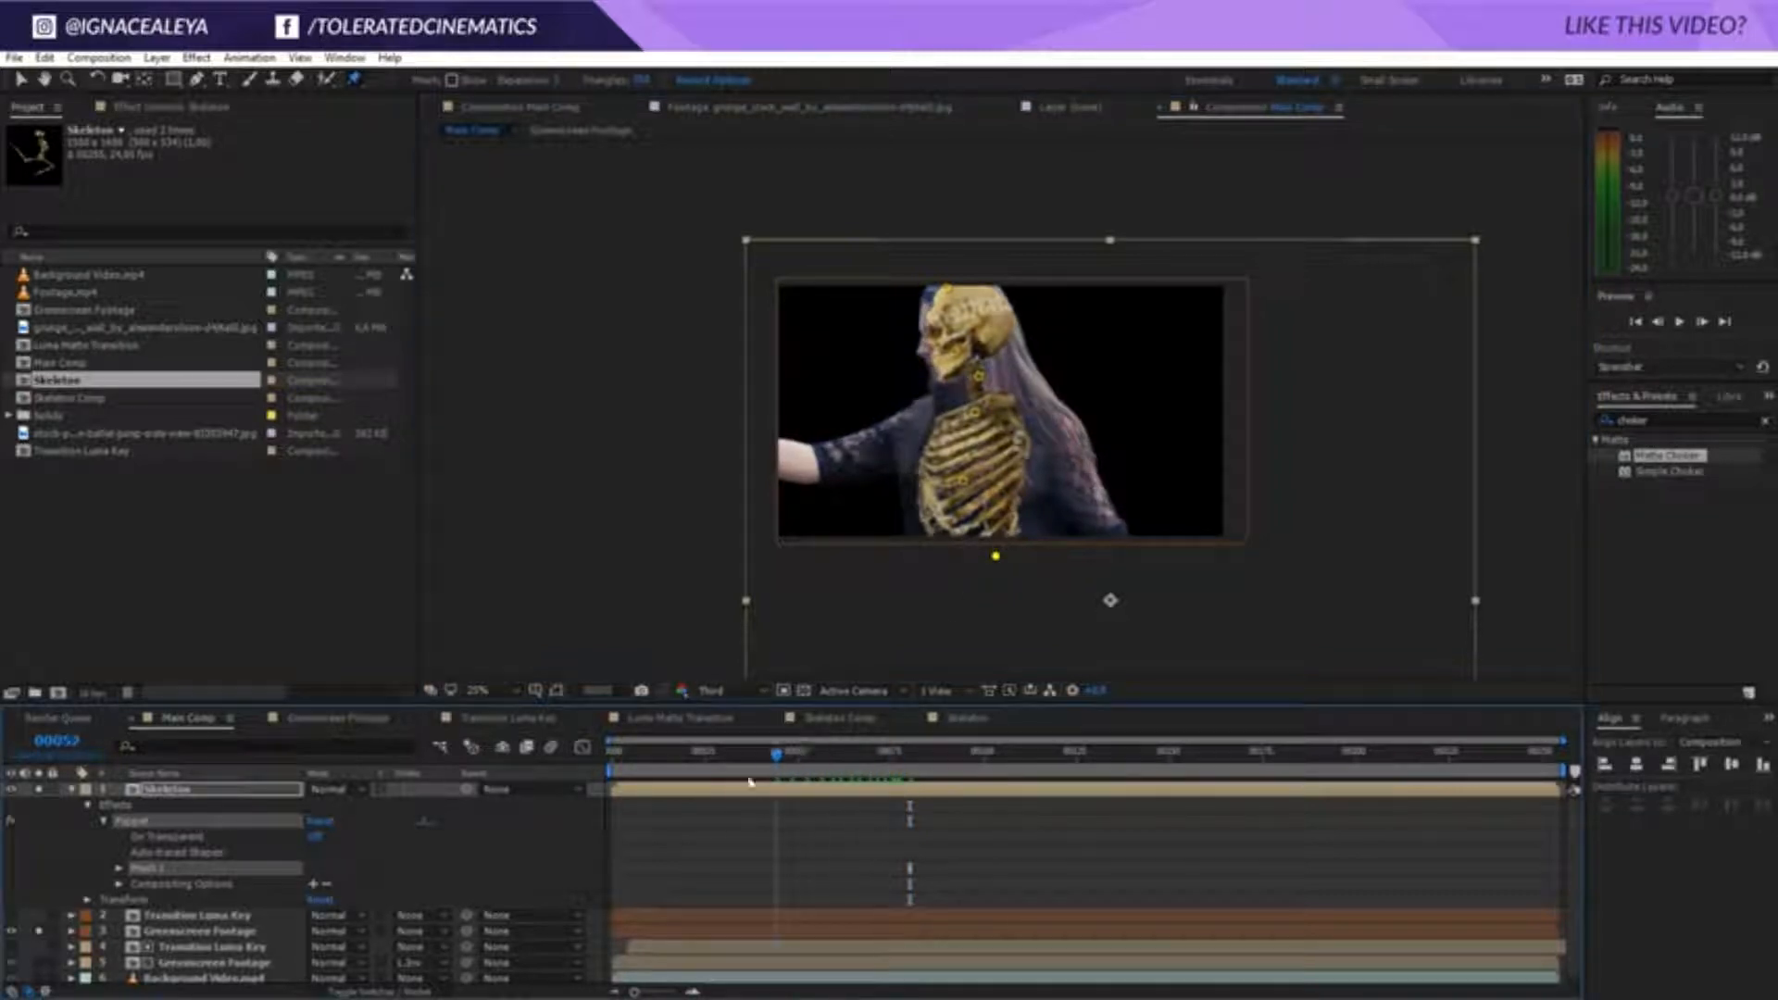
{"action": "left_click_drag", "start_coordinate": [959, 350], "coordinate": [953, 350]}
At frame 254, move the skeleton's skull, jaw and neck pins onto the woman's leaned-back head
{"action": "left_click_drag", "start_coordinate": [683, 754], "coordinate": [1572, 820]}
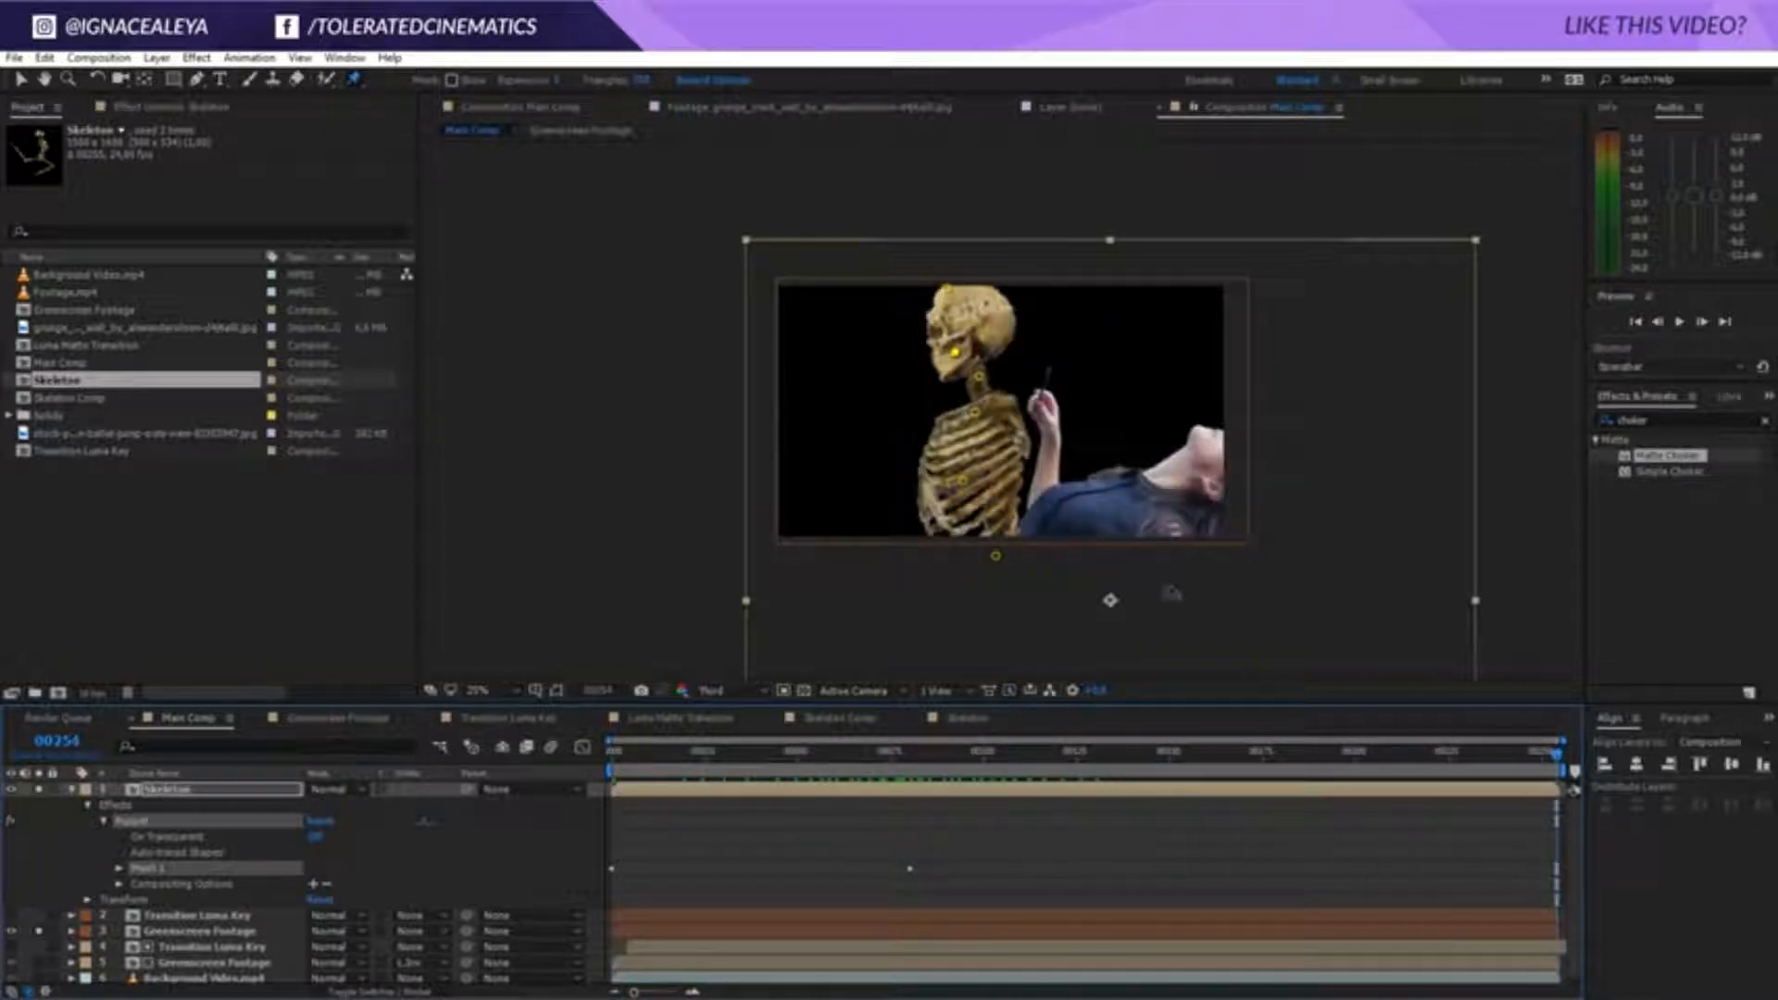
{"action": "left_click_drag", "start_coordinate": [946, 289], "coordinate": [1313, 461]}
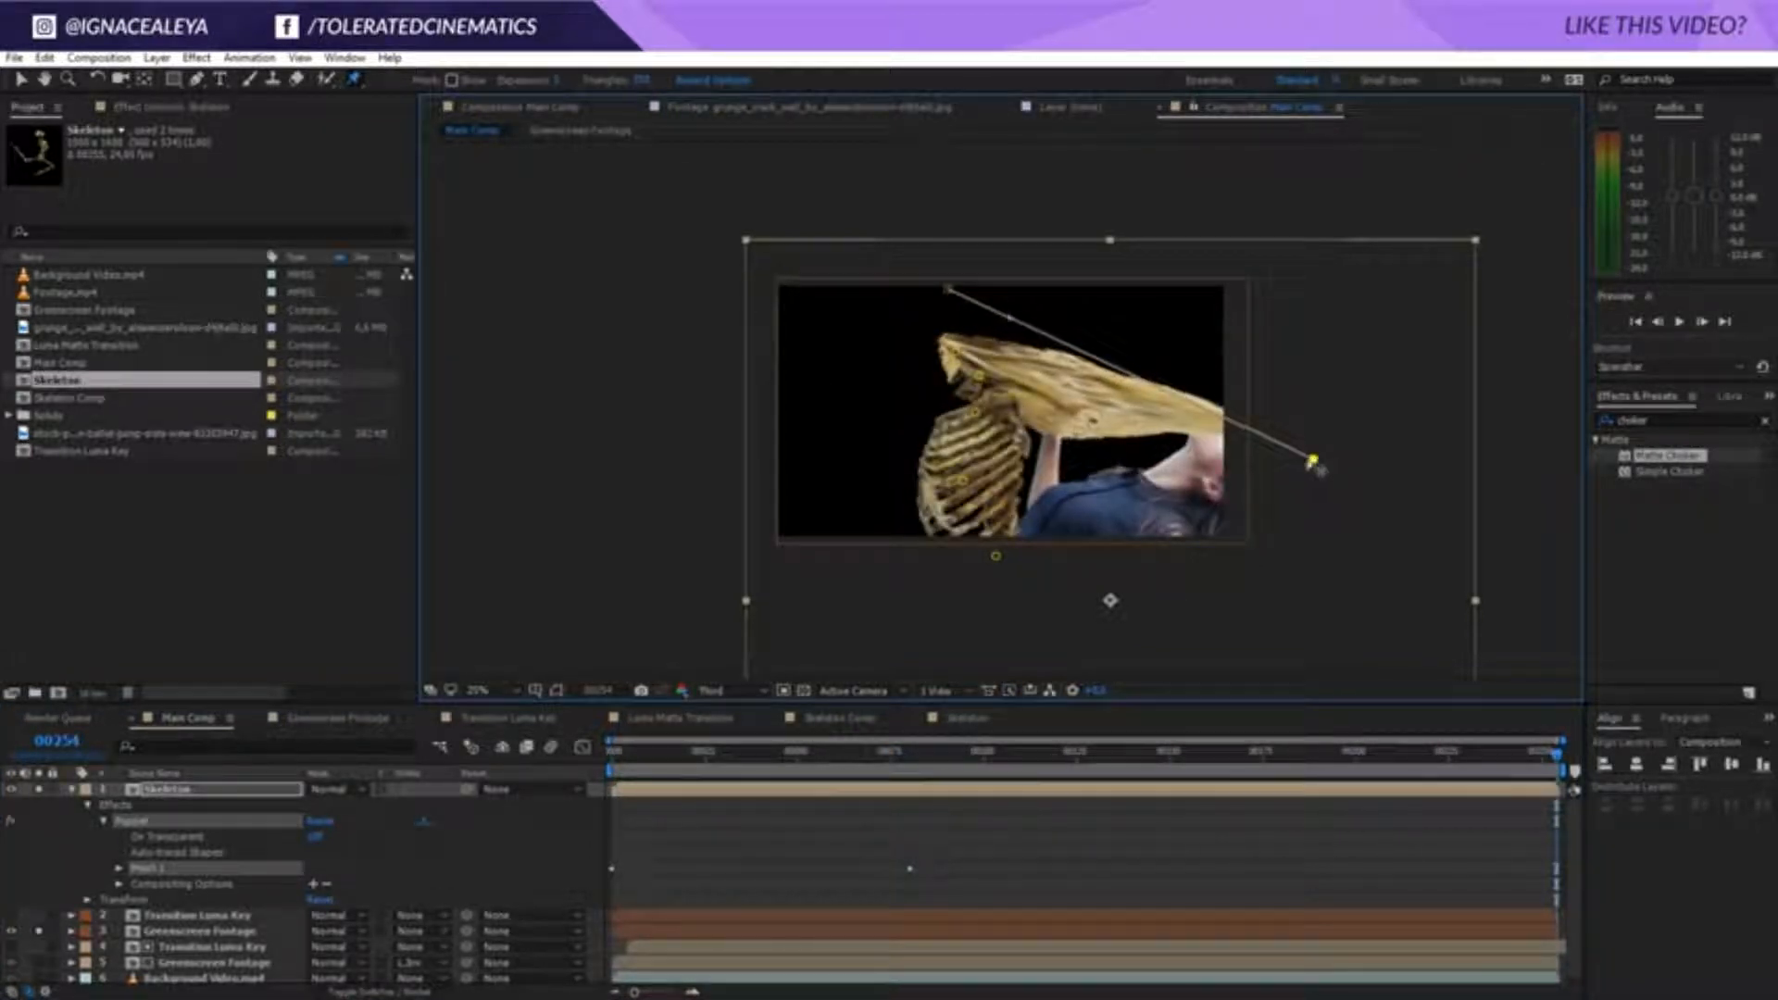
{"action": "left_click_drag", "start_coordinate": [955, 353], "coordinate": [1241, 452]}
{"action": "left_click_drag", "start_coordinate": [979, 376], "coordinate": [1254, 456]}
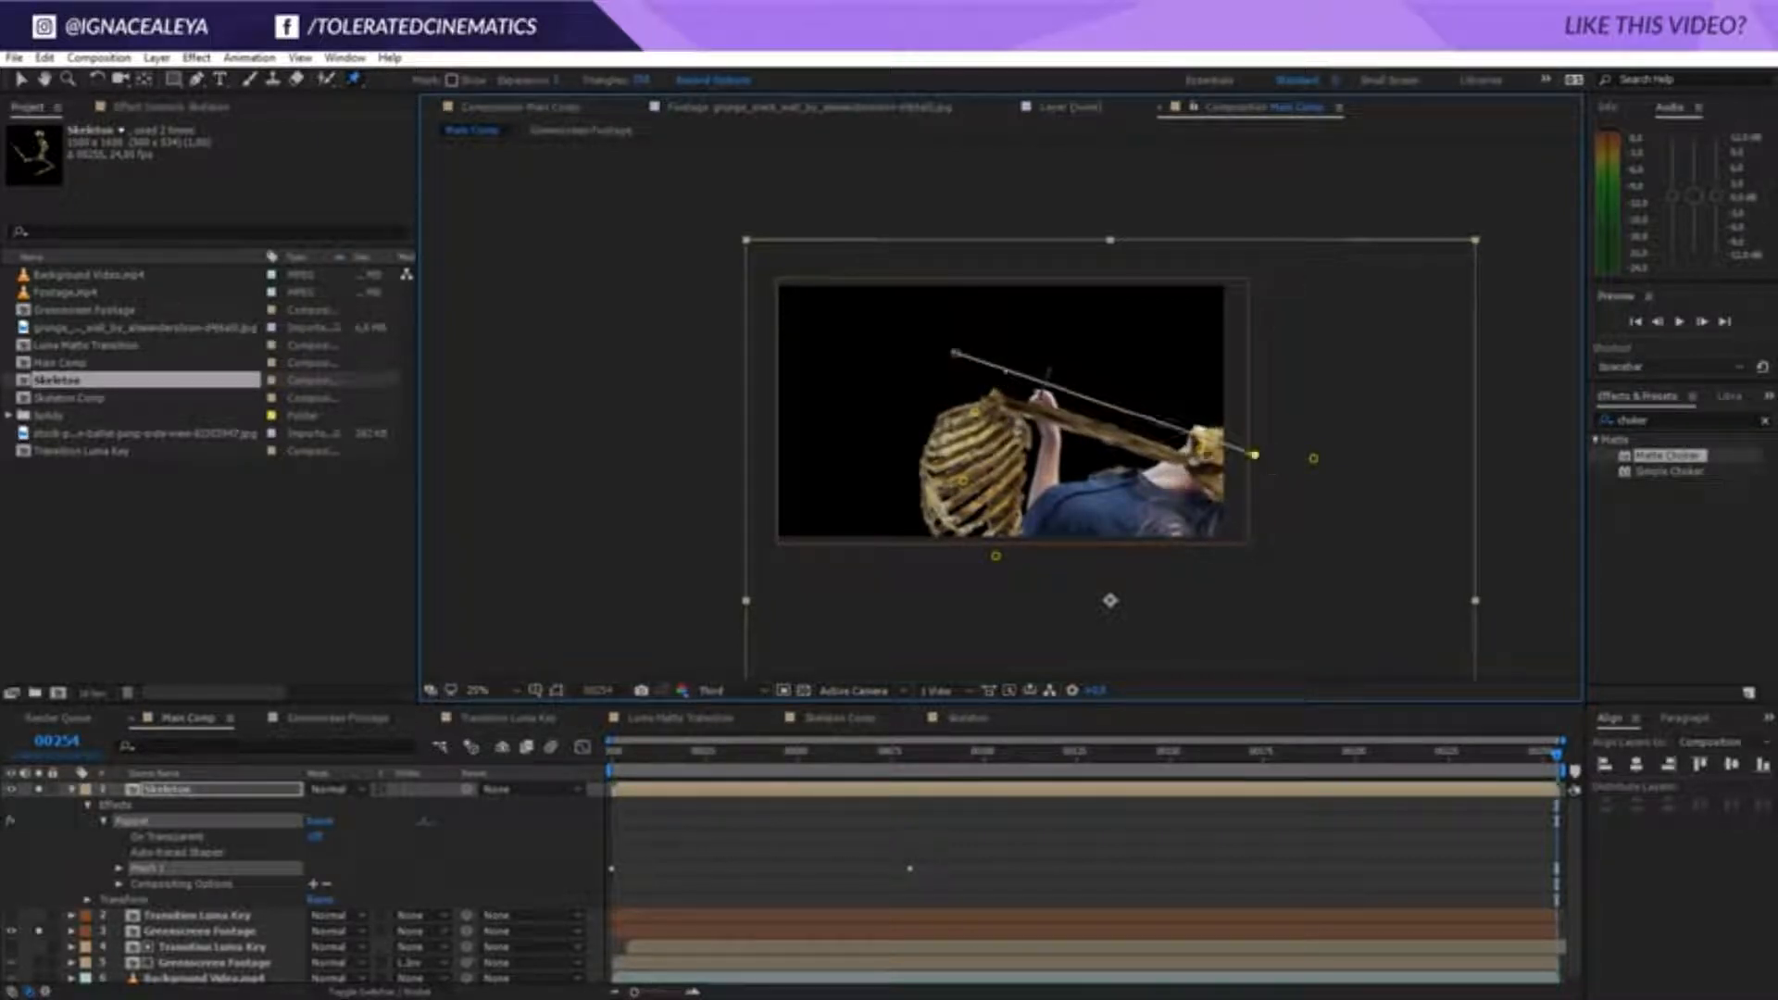
Keyframe the skeleton's head and spine pins at several frames between 174 and 239 to follow the woman's backward bend
{"action": "left_click_drag", "start_coordinate": [1557, 754], "coordinate": [1438, 754]}
{"action": "left_click_drag", "start_coordinate": [998, 571], "coordinate": [1046, 609]}
{"action": "left_click", "coordinate": [1490, 754]}
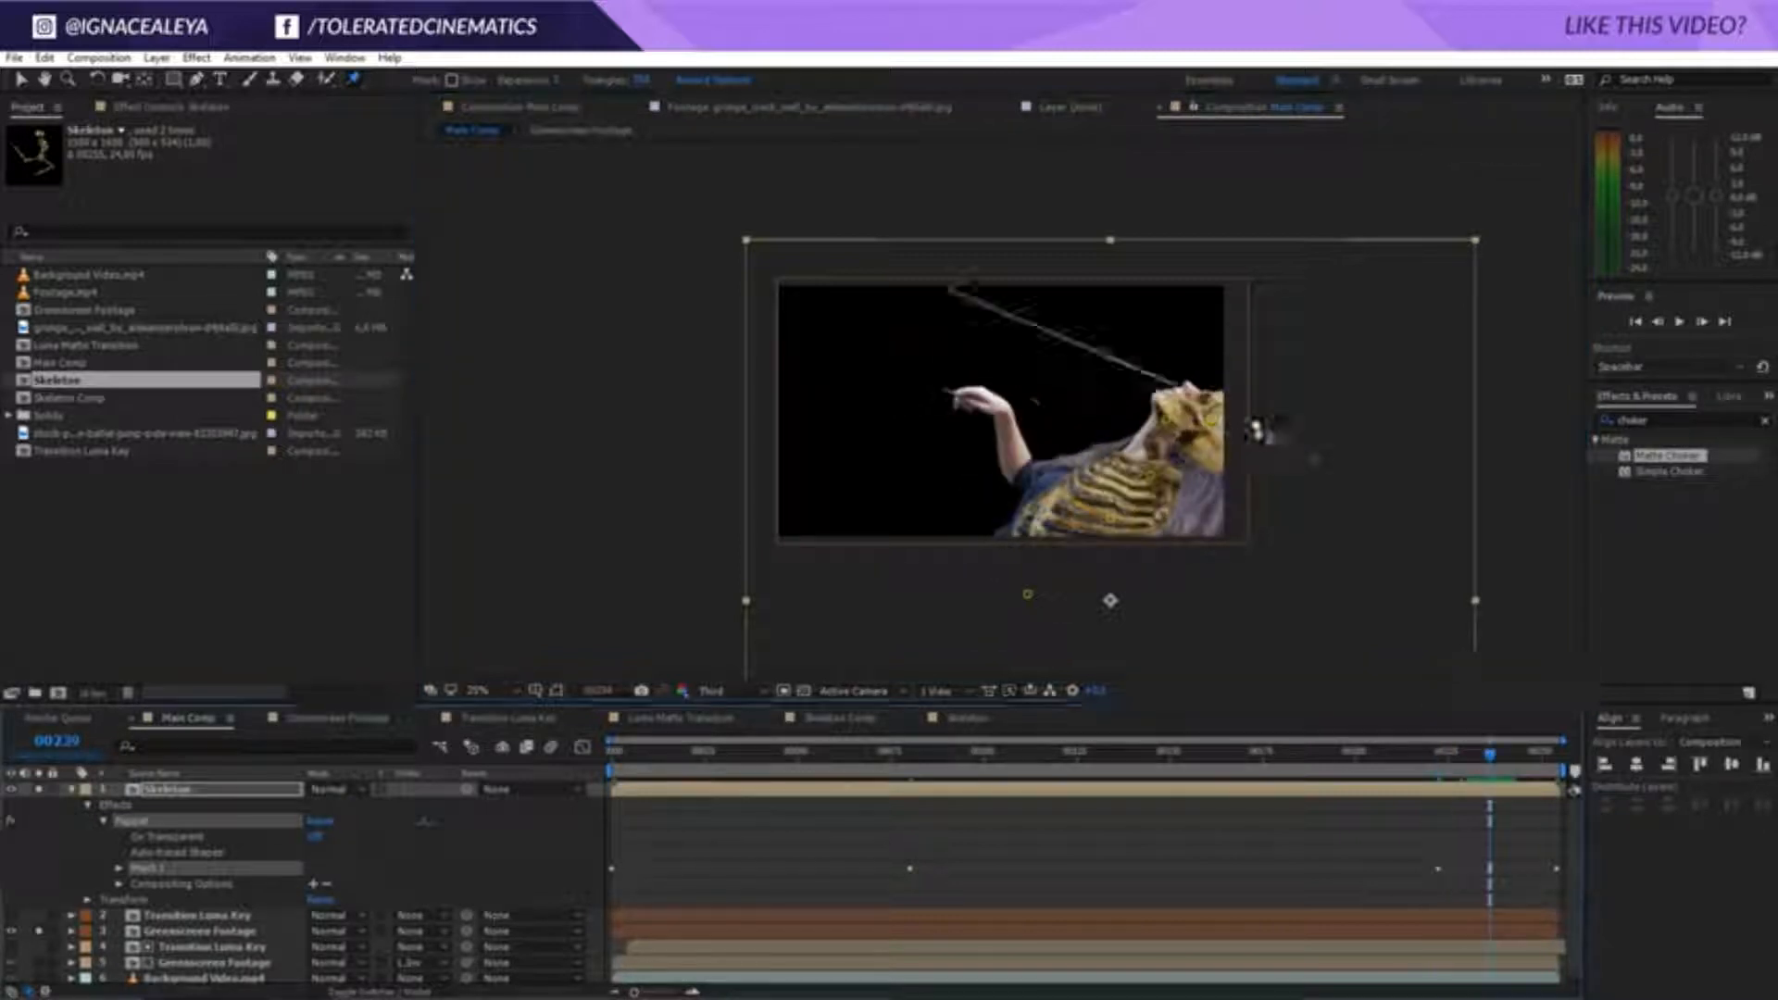
{"action": "left_click_drag", "start_coordinate": [1250, 429], "coordinate": [1220, 436]}
{"action": "left_click", "coordinate": [1262, 753]}
{"action": "left_click_drag", "start_coordinate": [1042, 505], "coordinate": [1026, 490]}
{"action": "left_click", "coordinate": [1354, 754]}
{"action": "left_click_drag", "start_coordinate": [1125, 356], "coordinate": [1148, 393]}
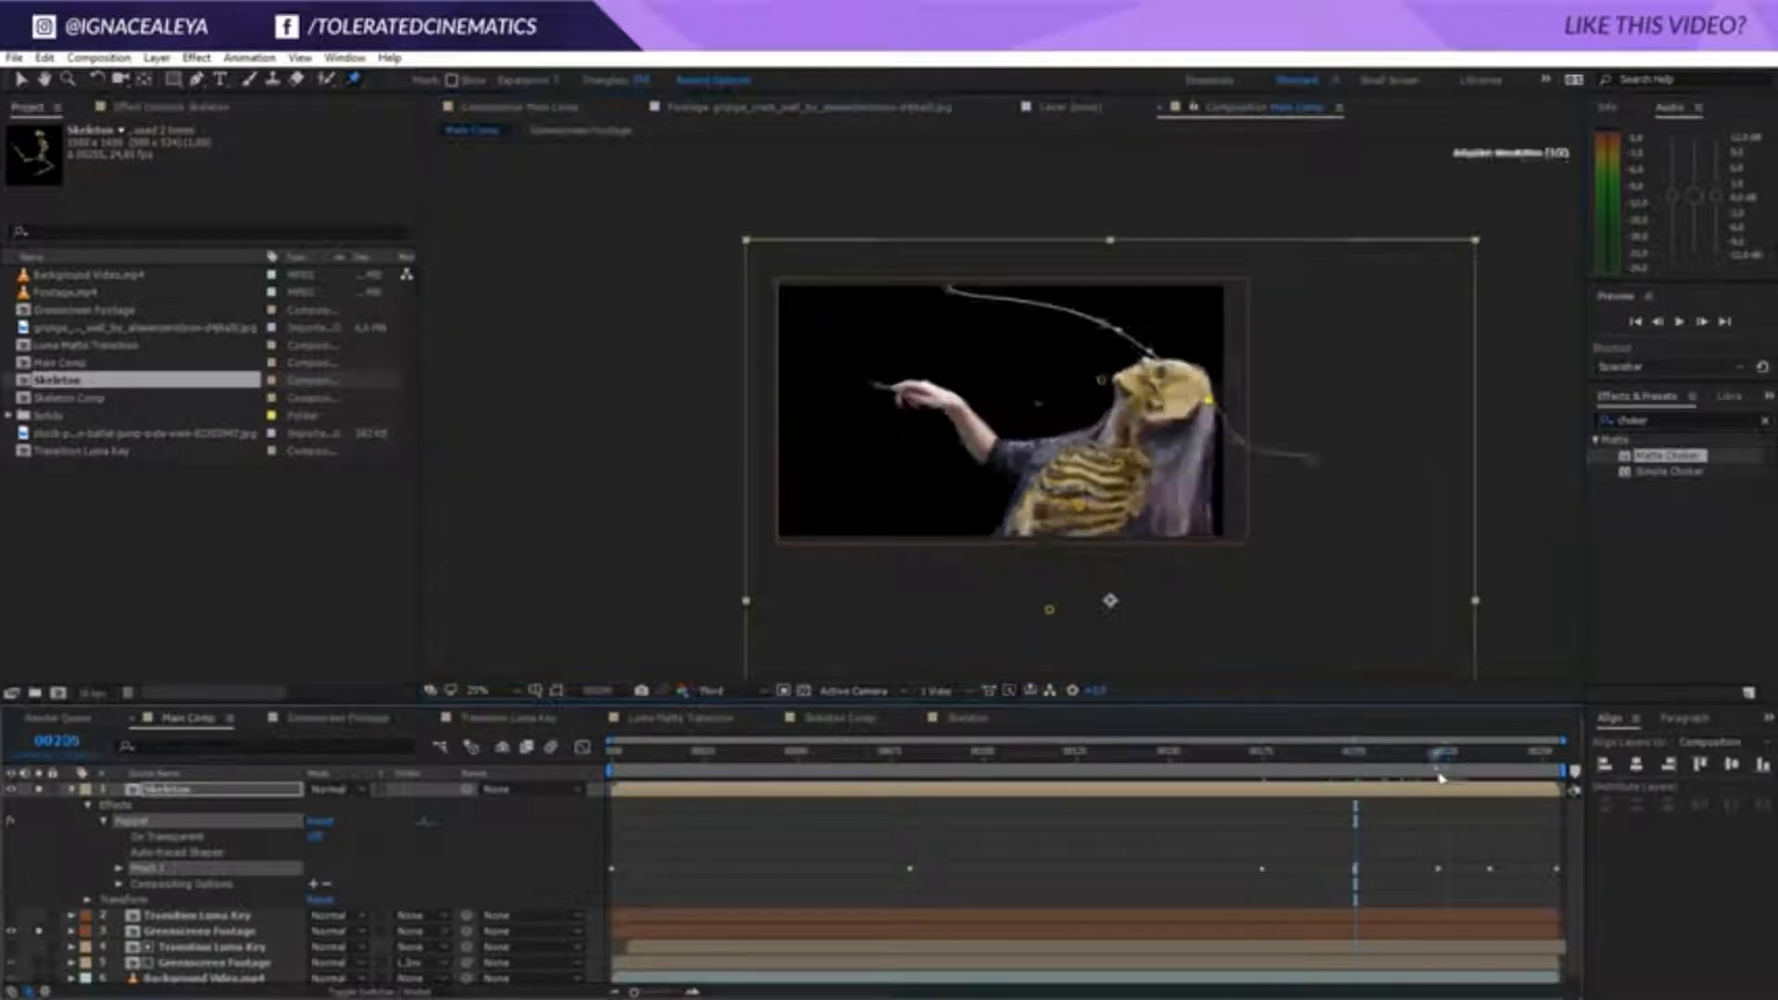
Keyframe further pin positions through the earlier and middle parts of the shot so the skeleton keeps following the woman's head and torso
{"action": "left_click", "coordinate": [1384, 754]}
{"action": "left_click_drag", "start_coordinate": [1306, 457], "coordinate": [1253, 485]}
{"action": "left_click", "coordinate": [1118, 754]}
{"action": "left_click", "coordinate": [991, 754]}
{"action": "left_click_drag", "start_coordinate": [1065, 366], "coordinate": [887, 260]}
{"action": "left_click", "coordinate": [802, 754]}
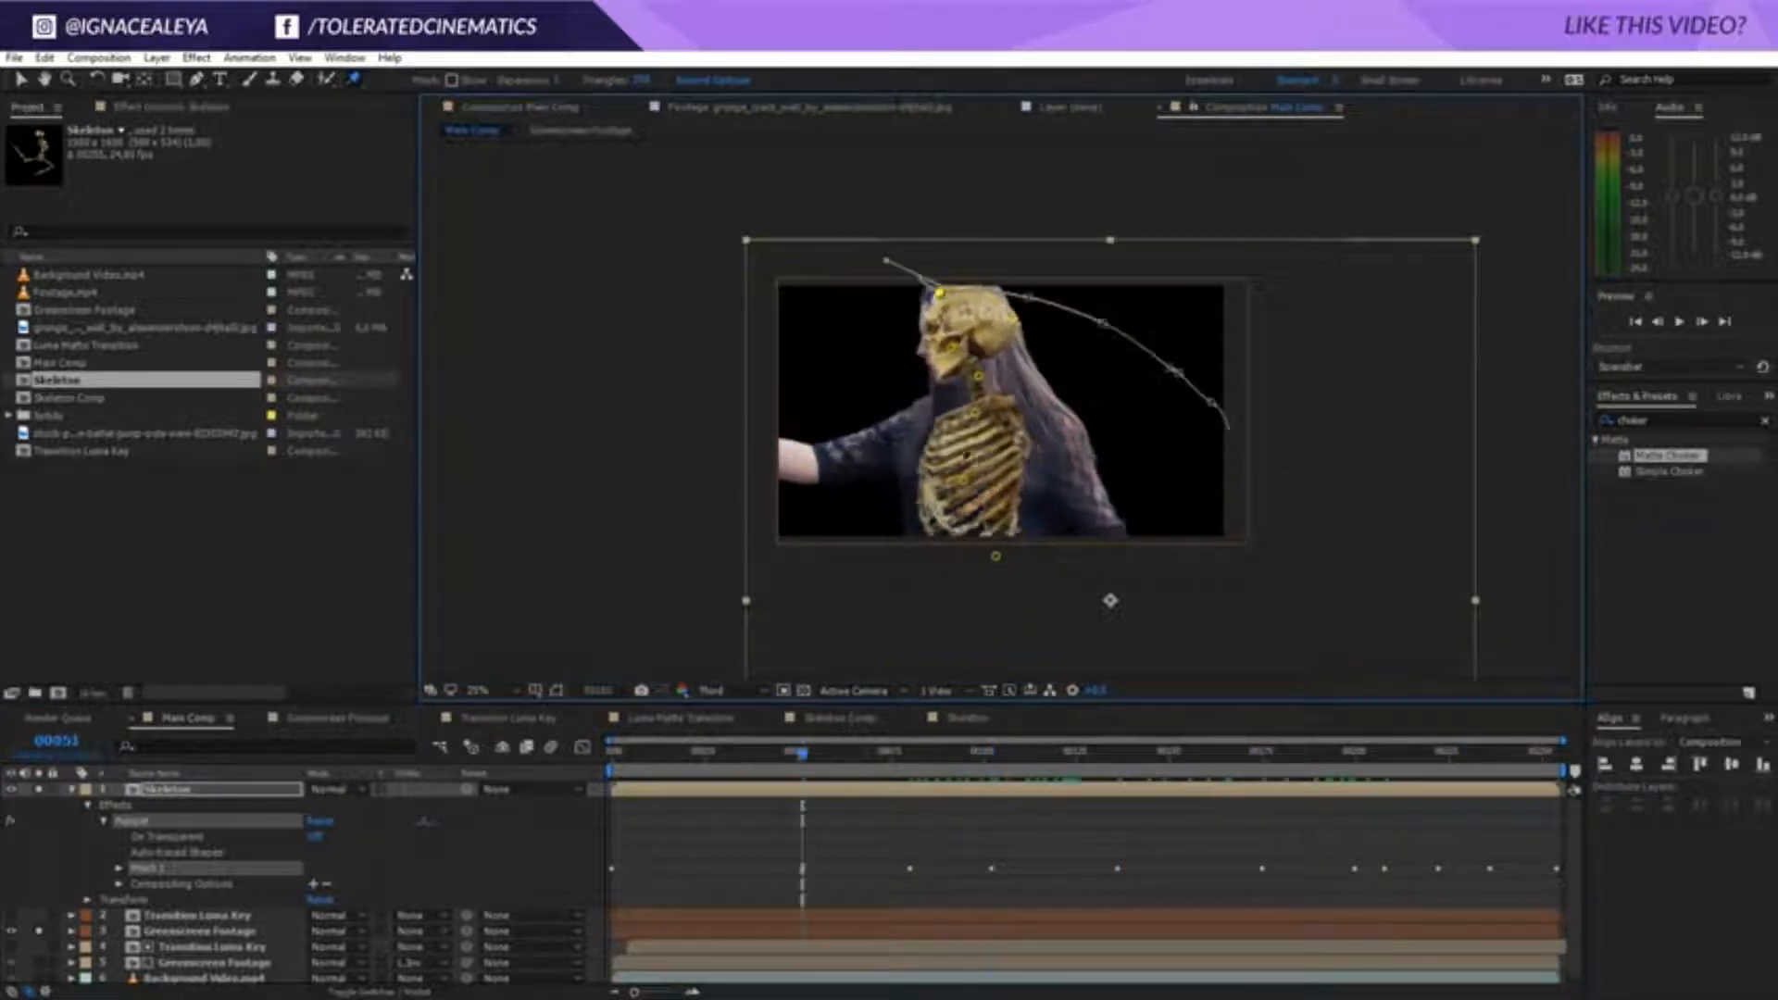
Reveal the Skeleton layer's pin keyframes and set the spatial interpolation of Puppet Pin 3's first two keyframes to Linear
{"action": "key", "text": "u"}
{"action": "left_click_drag", "start_coordinate": [802, 753], "coordinate": [865, 754]}
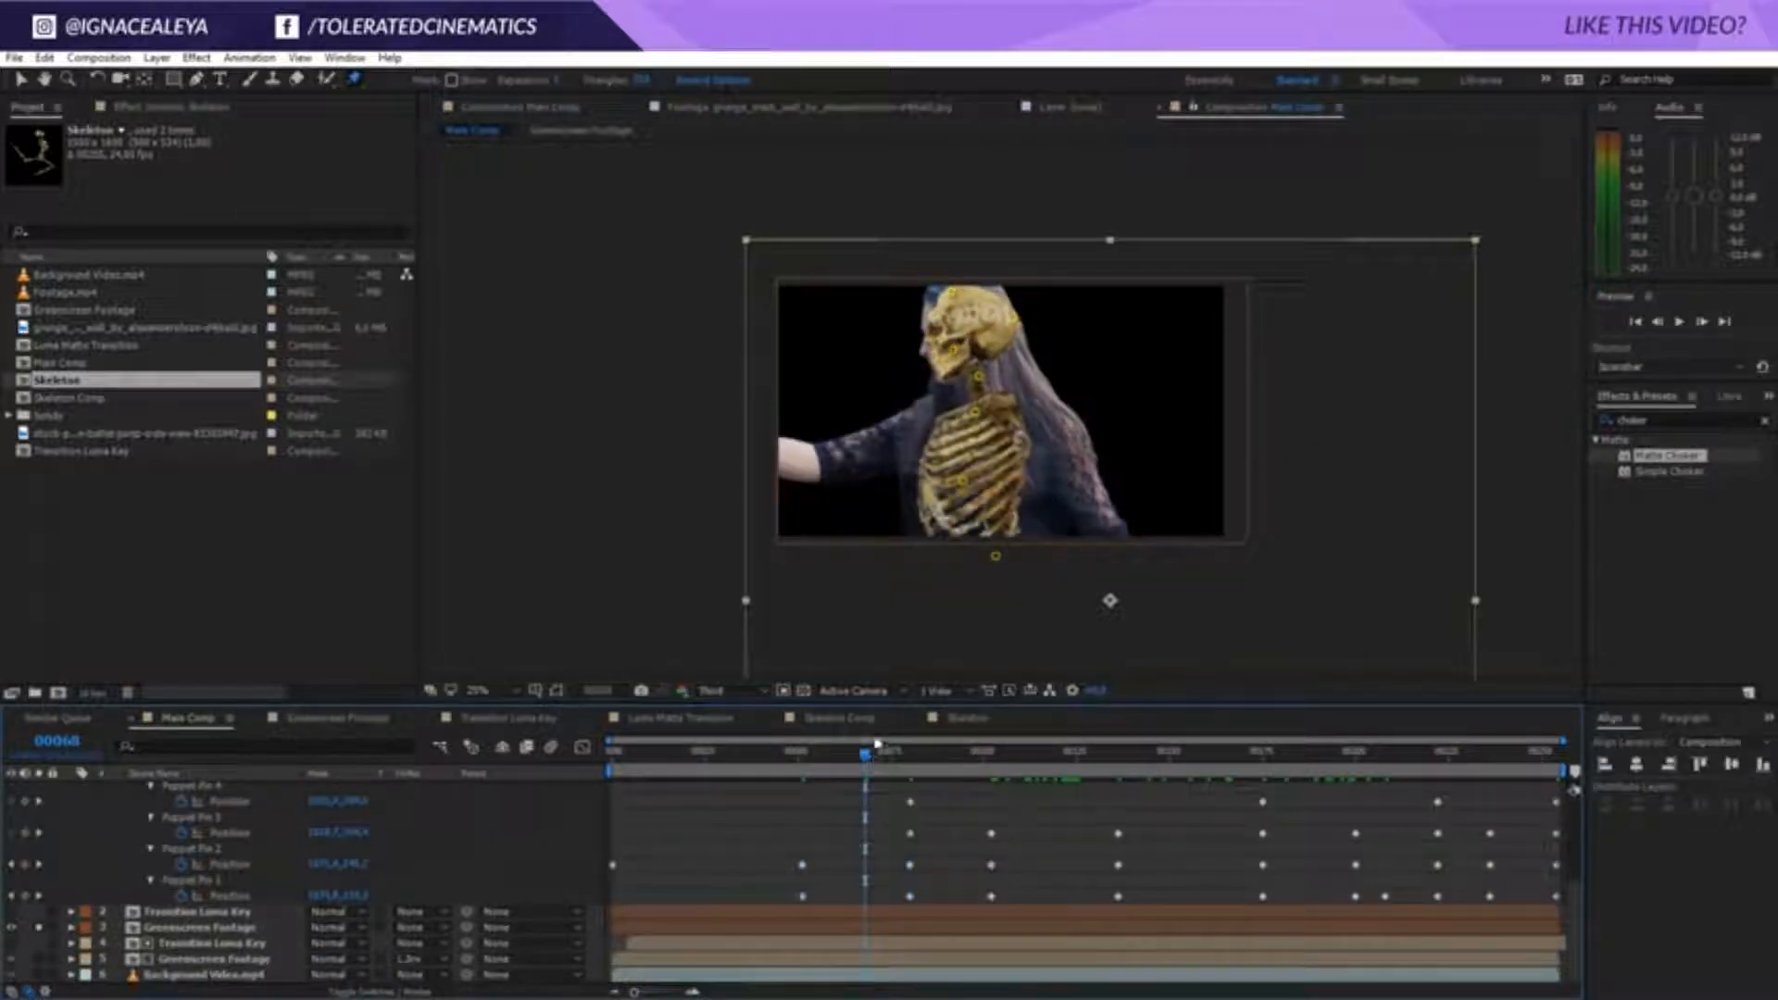
{"action": "left_click_drag", "start_coordinate": [877, 743], "coordinate": [941, 765]}
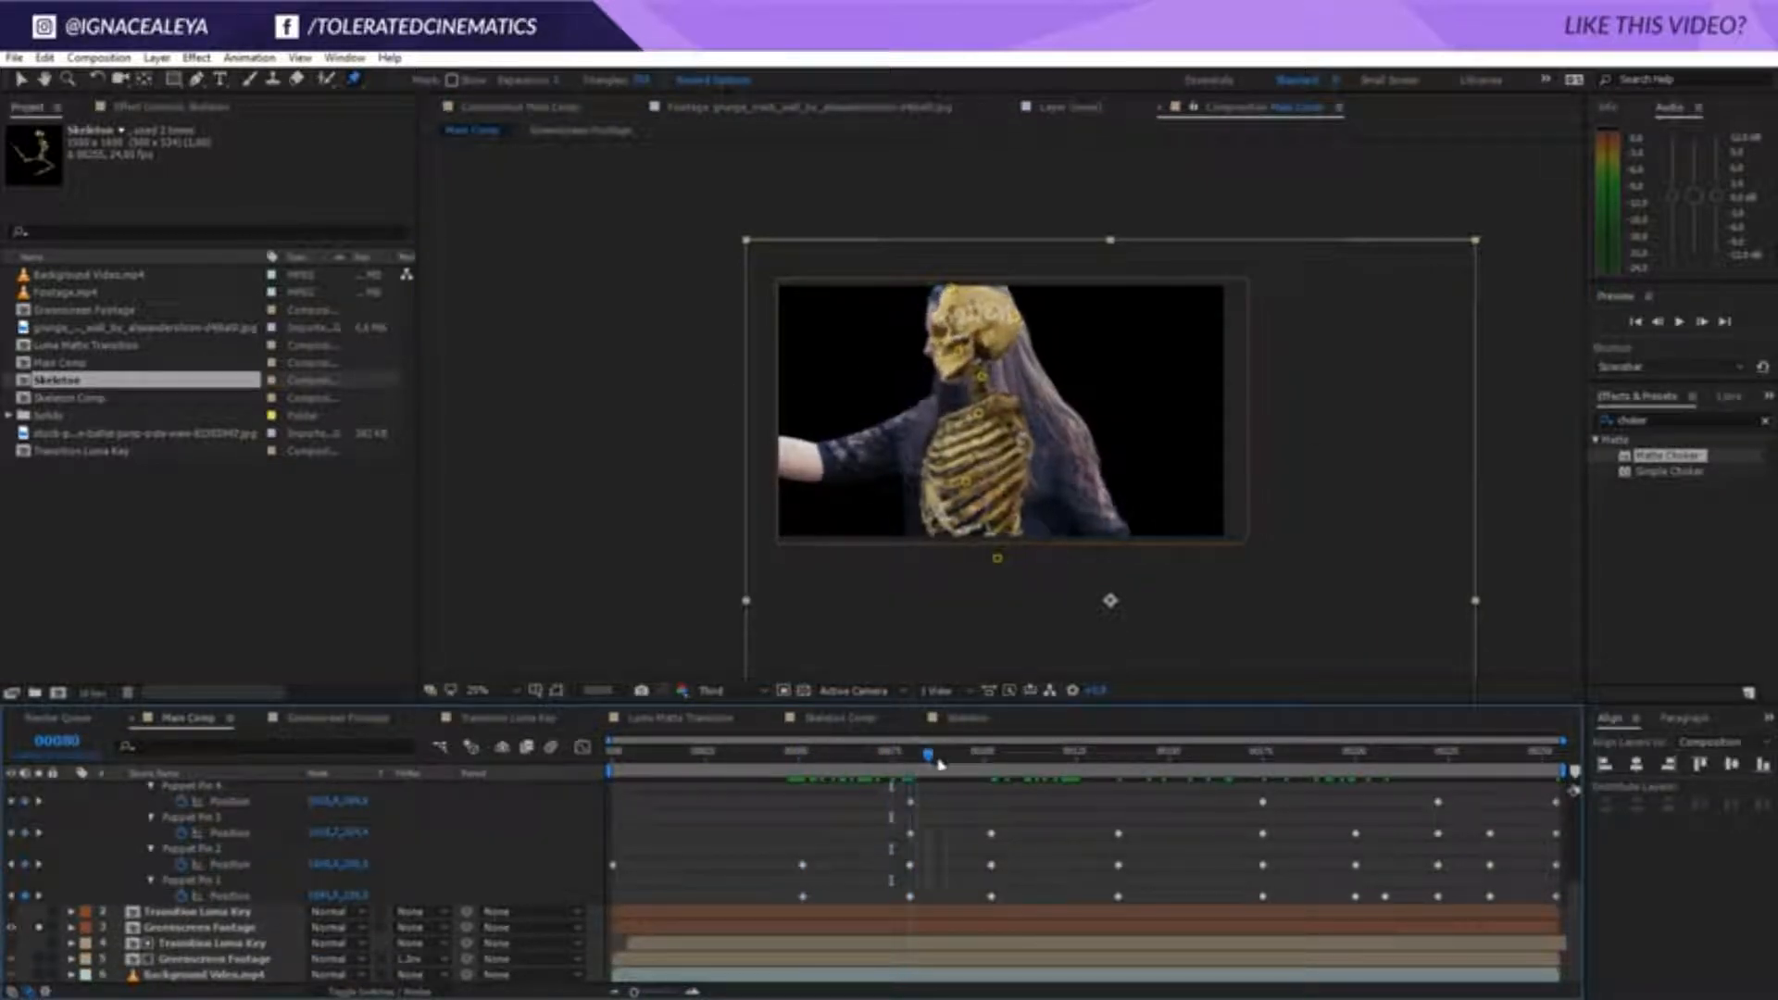
{"action": "left_click_drag", "start_coordinate": [881, 823], "coordinate": [1077, 856]}
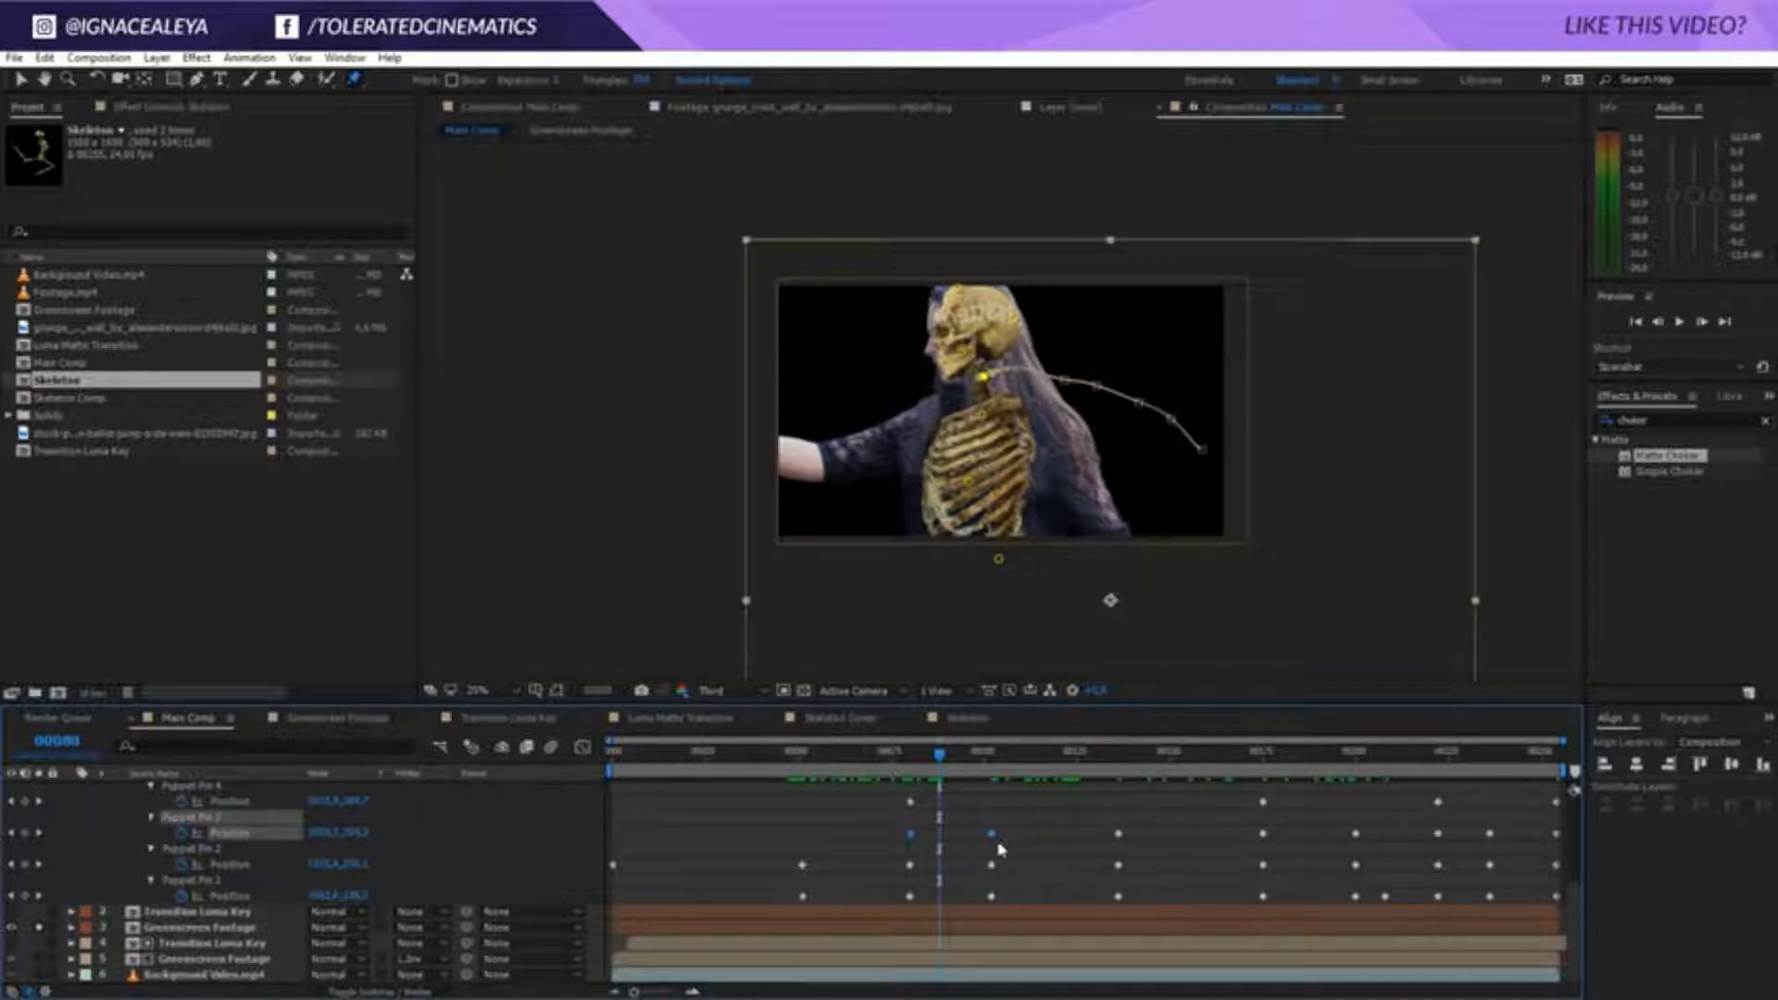
{"action": "right_click", "coordinate": [993, 836]}
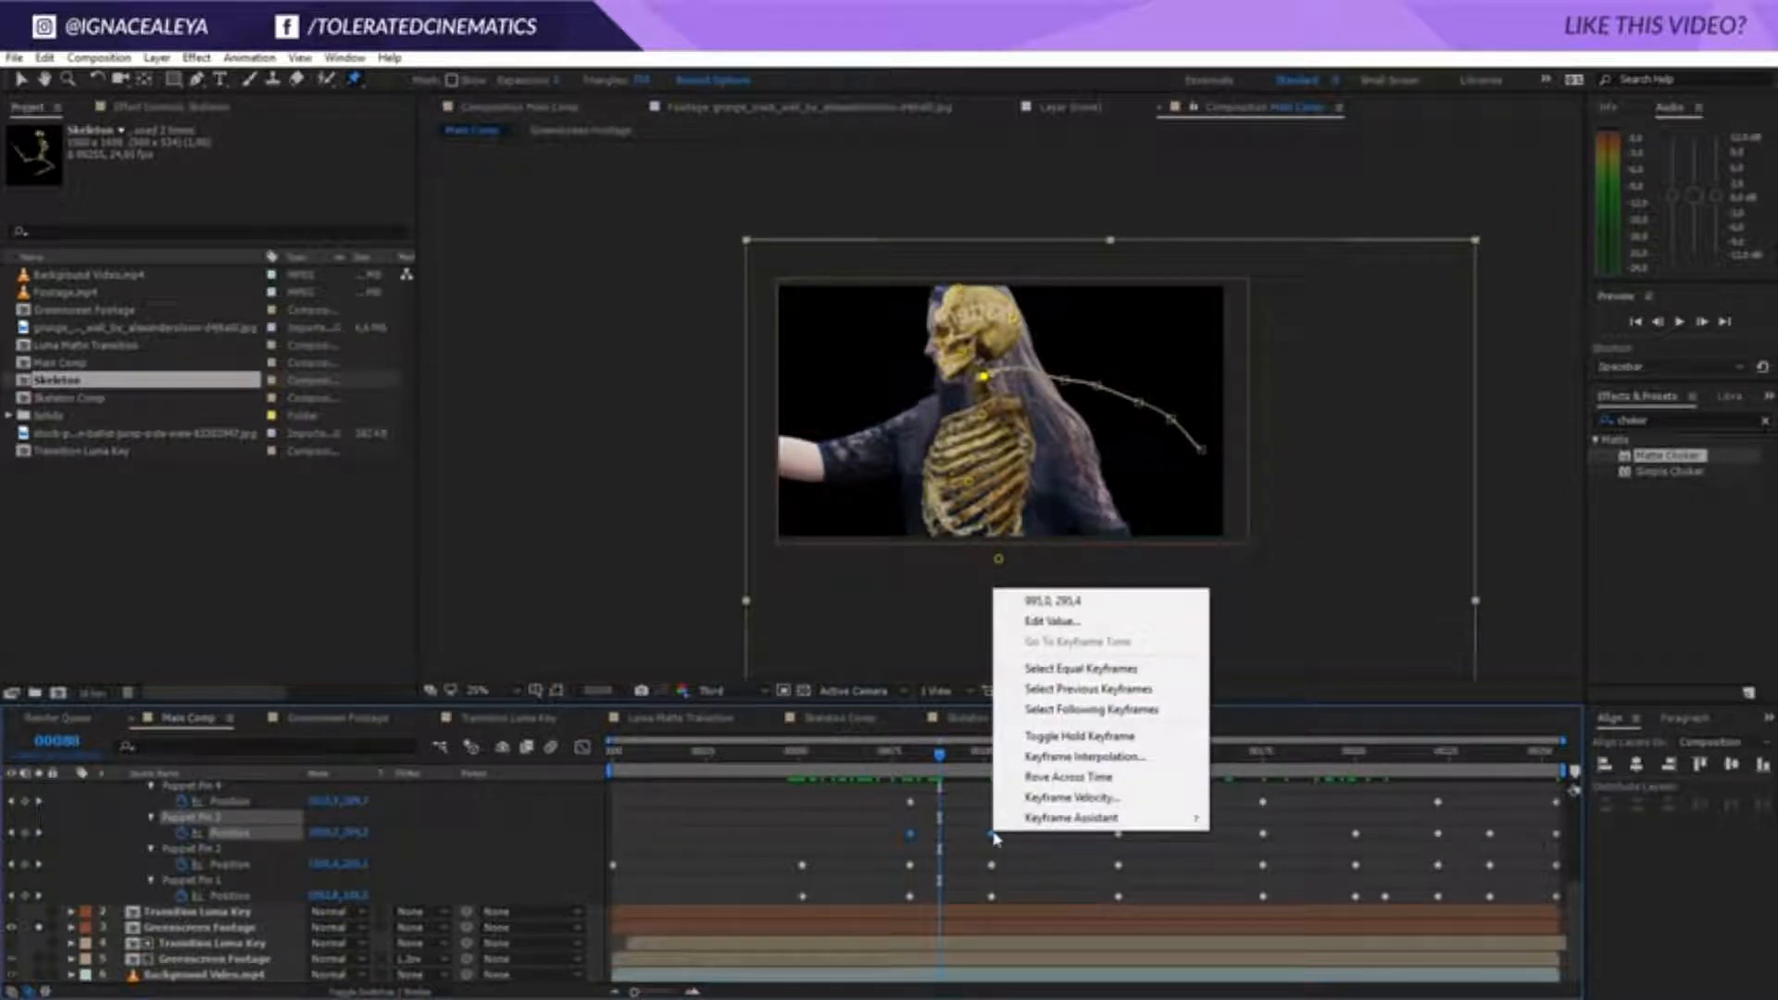
{"action": "left_click", "coordinate": [1096, 758]}
{"action": "left_click", "coordinate": [935, 490]}
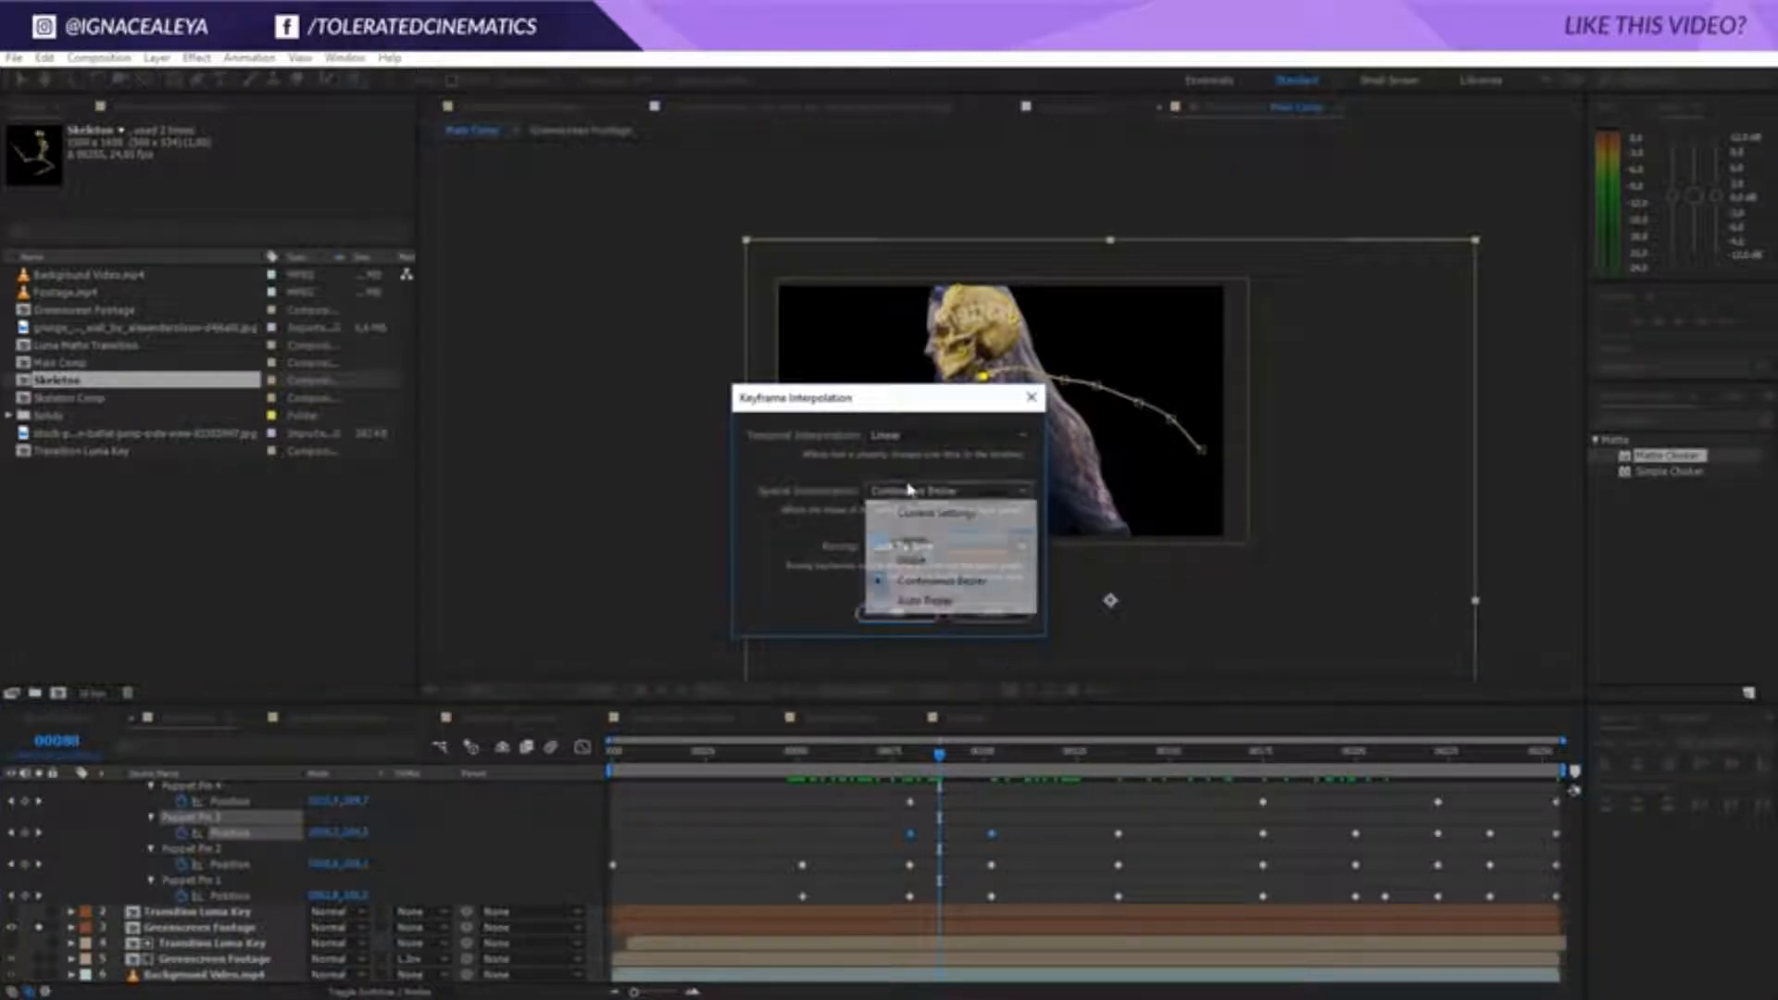
{"action": "left_click", "coordinate": [912, 537]}
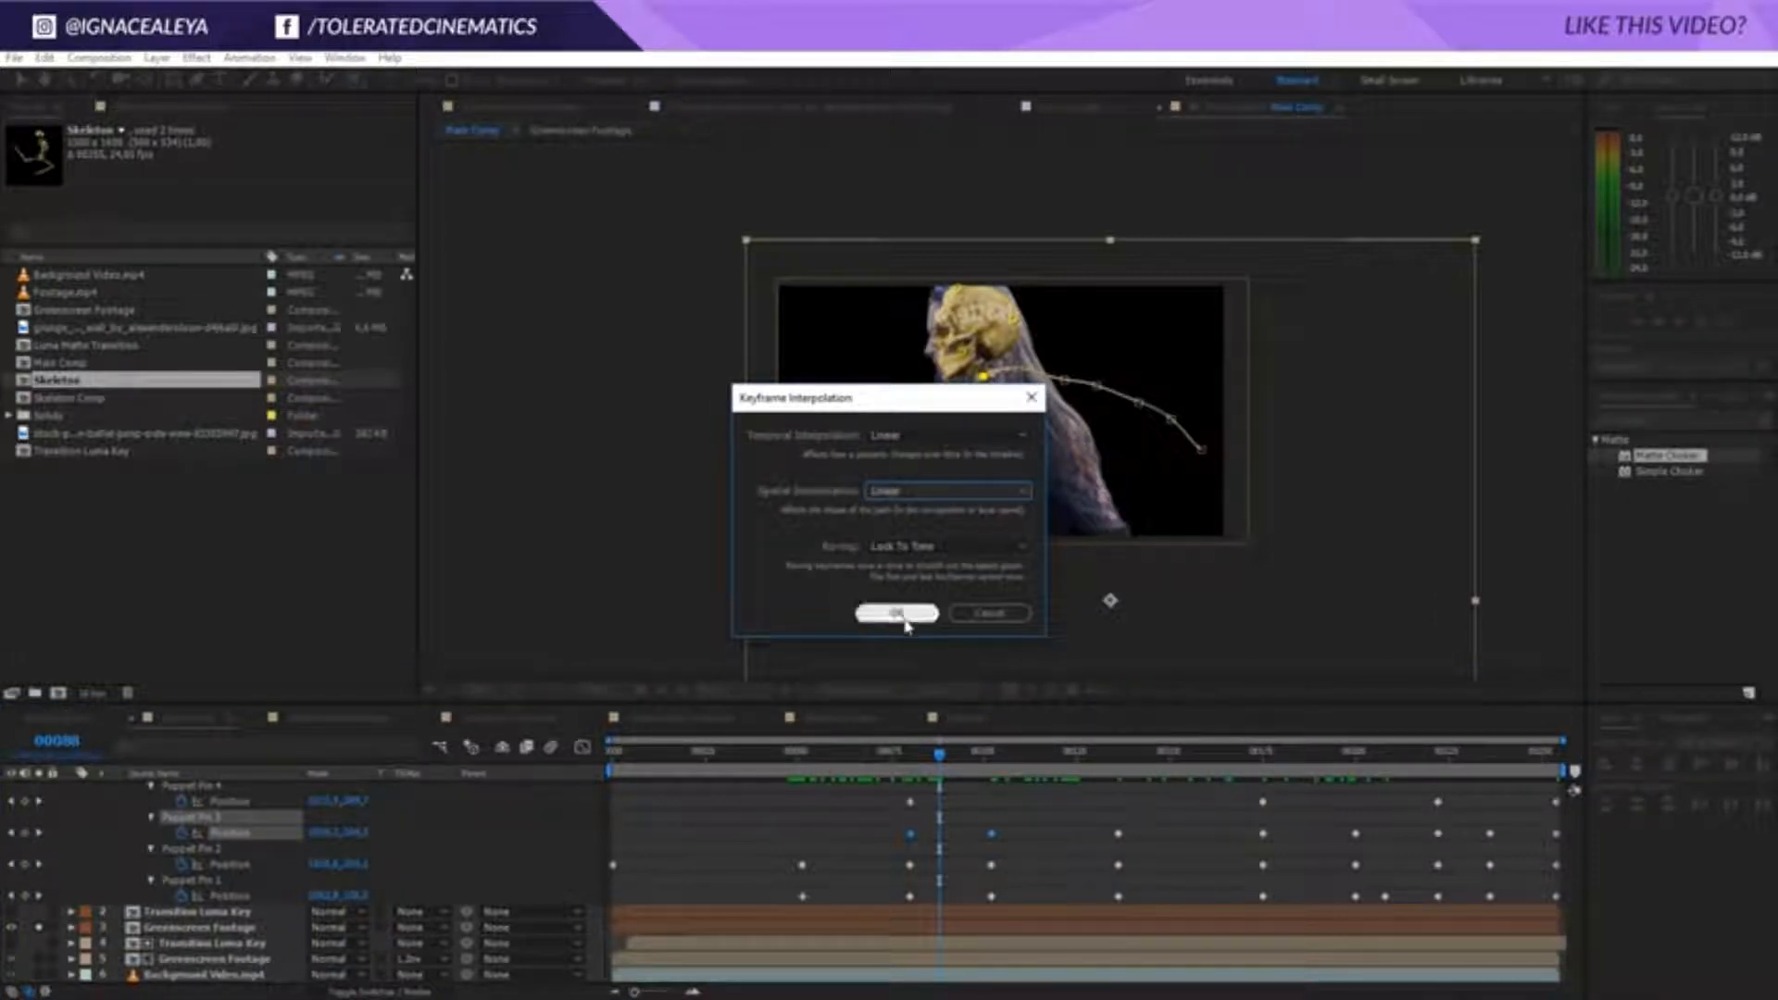
{"action": "left_click", "coordinate": [908, 612]}
{"action": "left_click_drag", "start_coordinate": [954, 759], "coordinate": [964, 886]}
Unsolo the Skeleton and upper Greenscreen Footage layers, and set that footage to Luma Inverted Matte "Transition Luma Key"
{"action": "scroll", "coordinate": [111, 836], "scroll_direction": "up", "scroll_amount": 3}
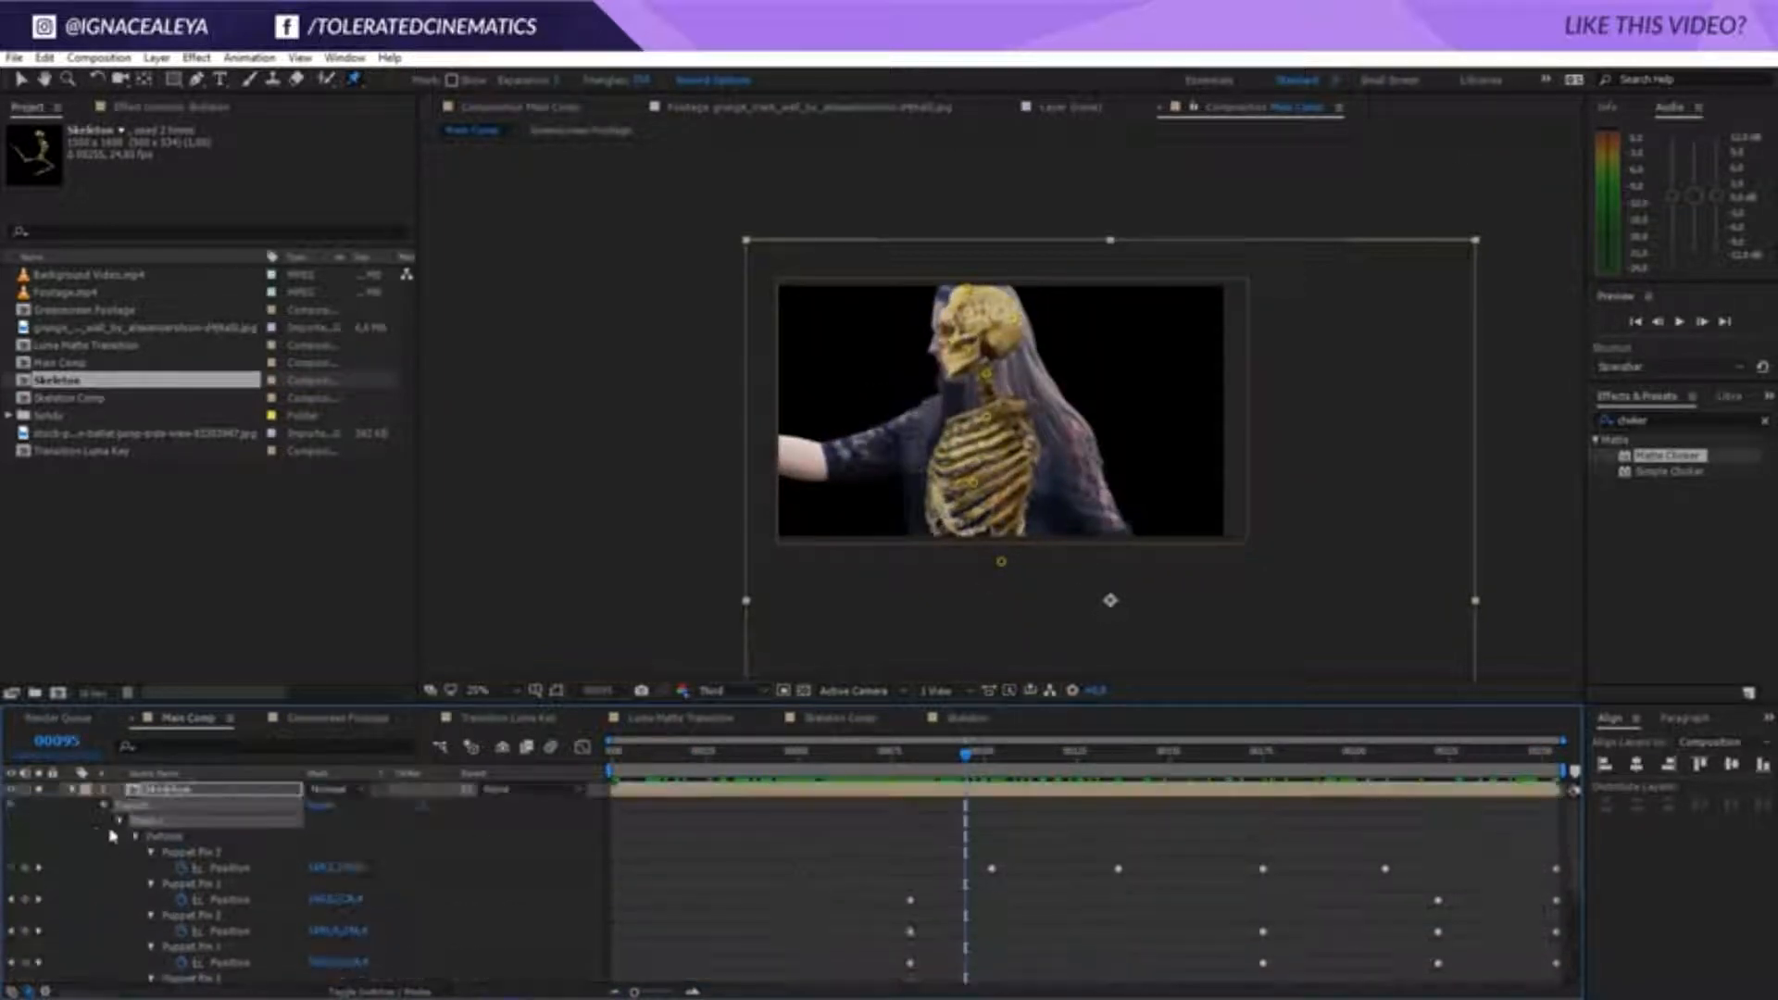
{"action": "left_click", "coordinate": [83, 789]}
{"action": "left_click", "coordinate": [72, 790]}
{"action": "left_click", "coordinate": [72, 790]}
{"action": "left_click", "coordinate": [39, 789]}
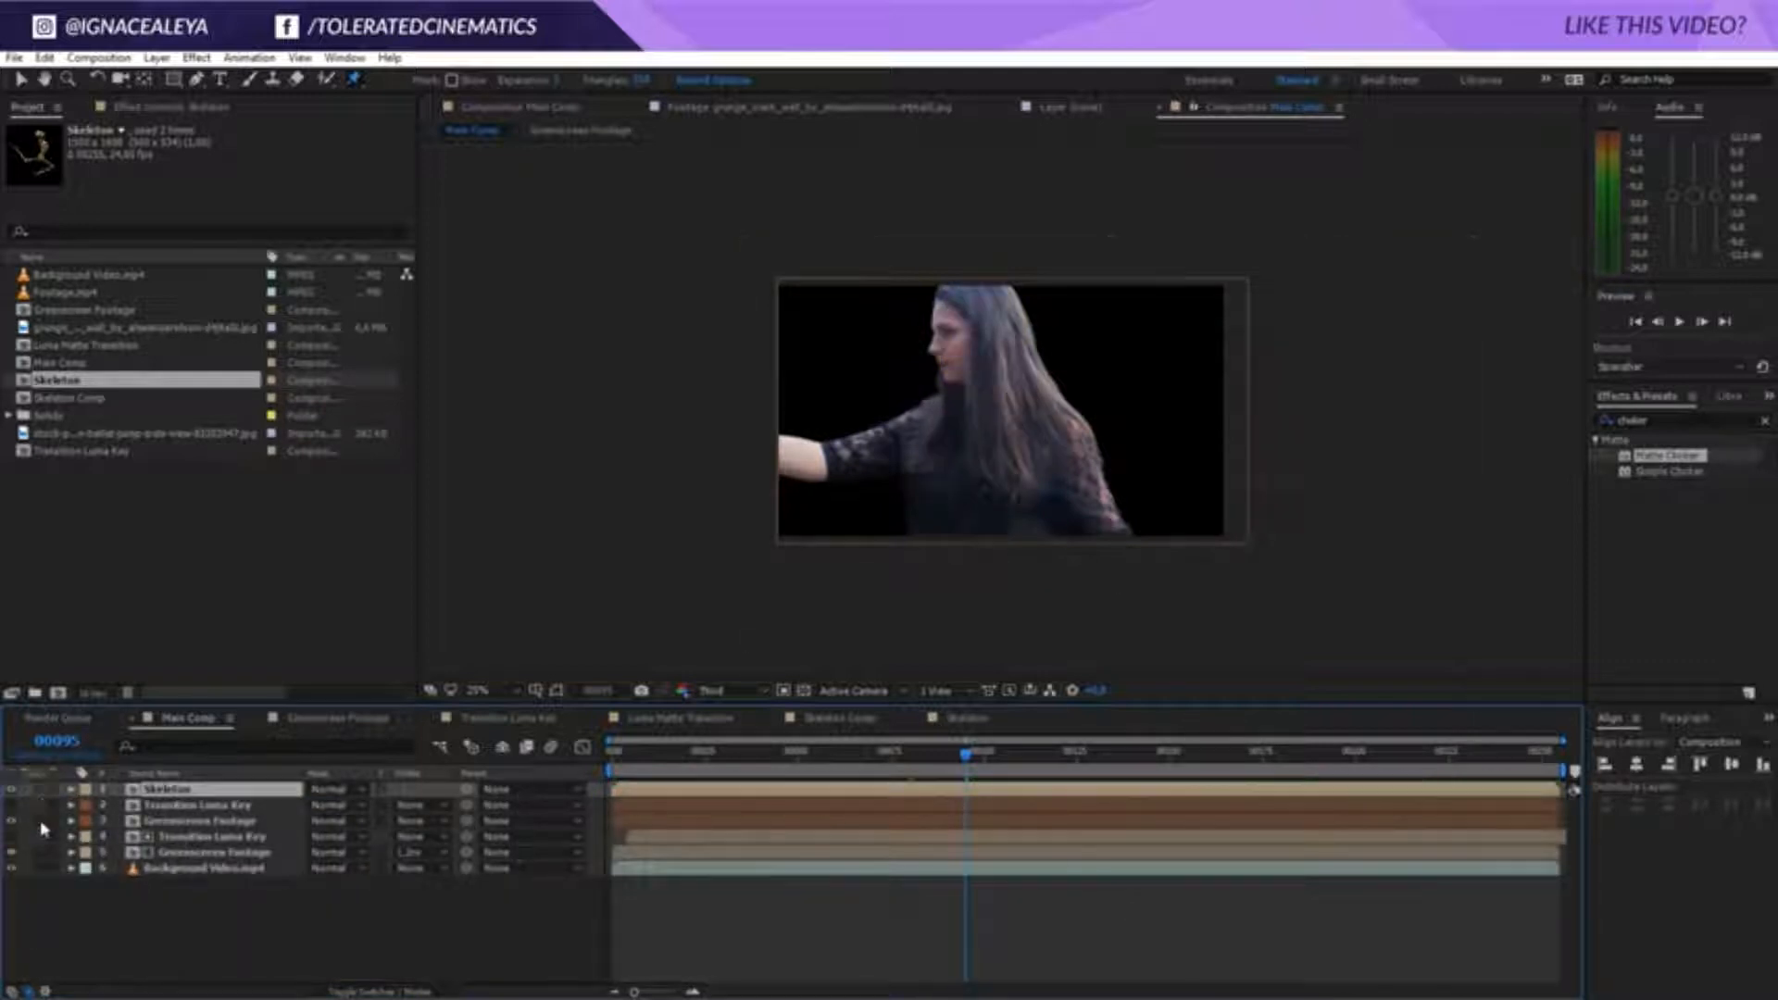
{"action": "left_click", "coordinate": [412, 820]}
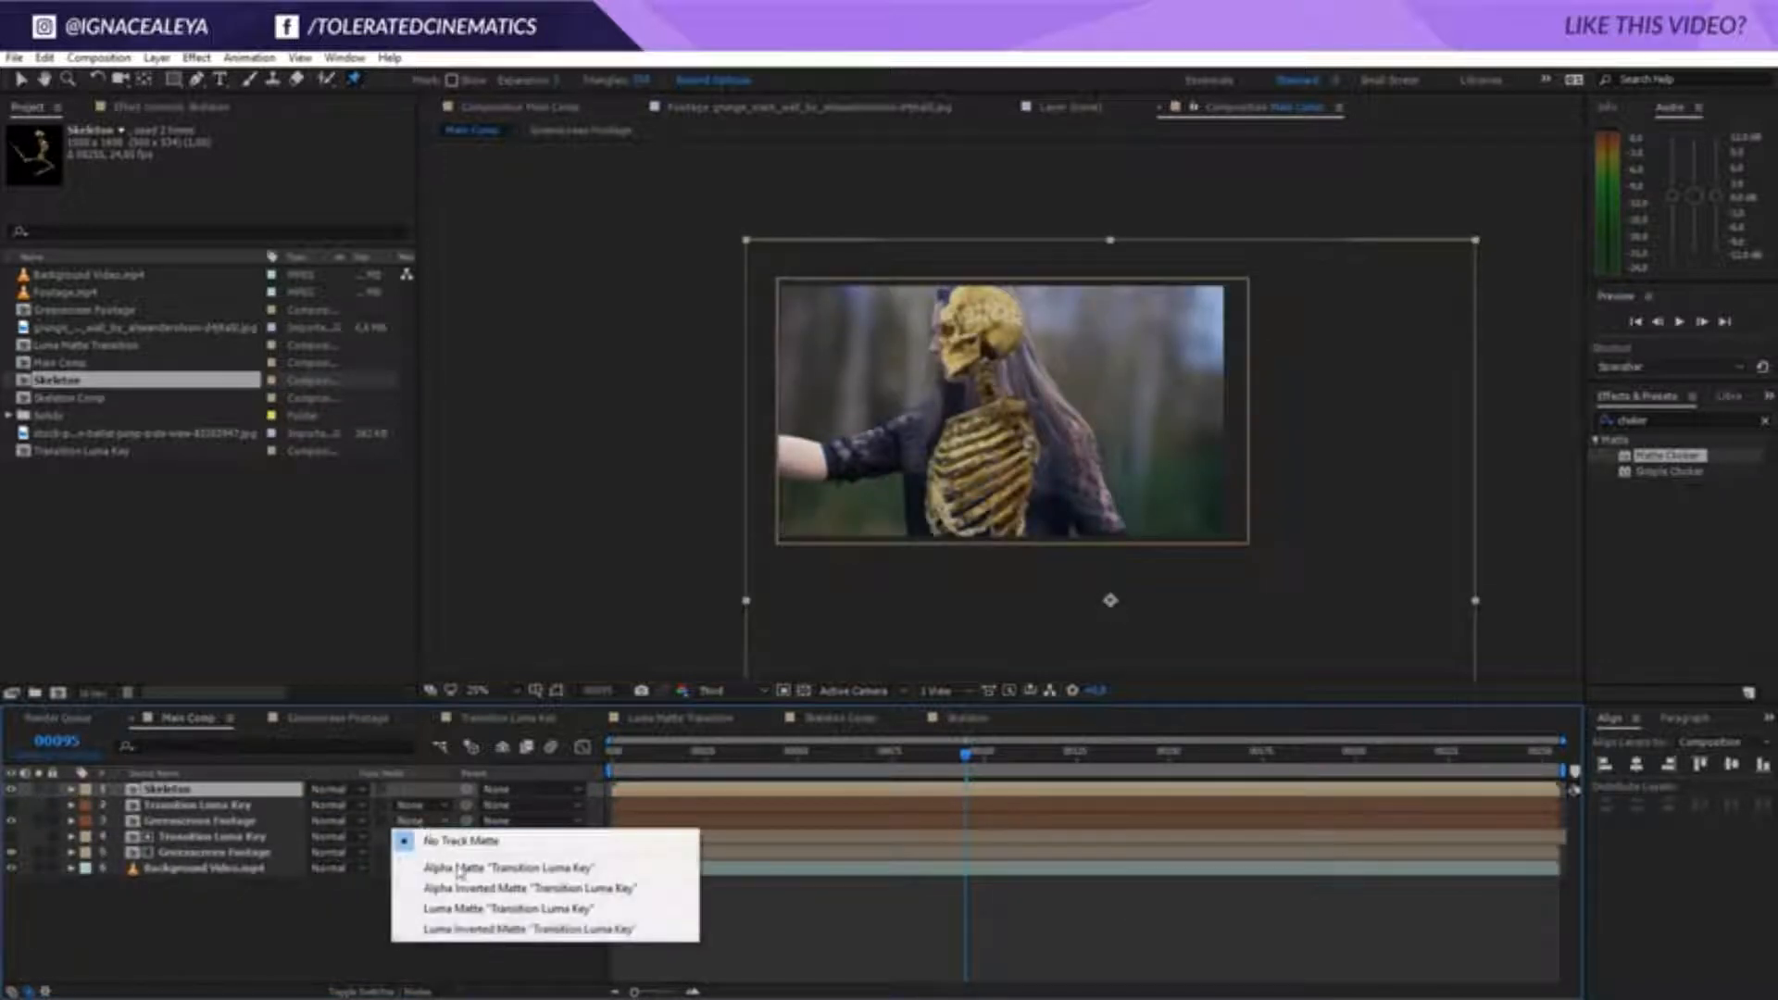
{"action": "left_click", "coordinate": [471, 930]}
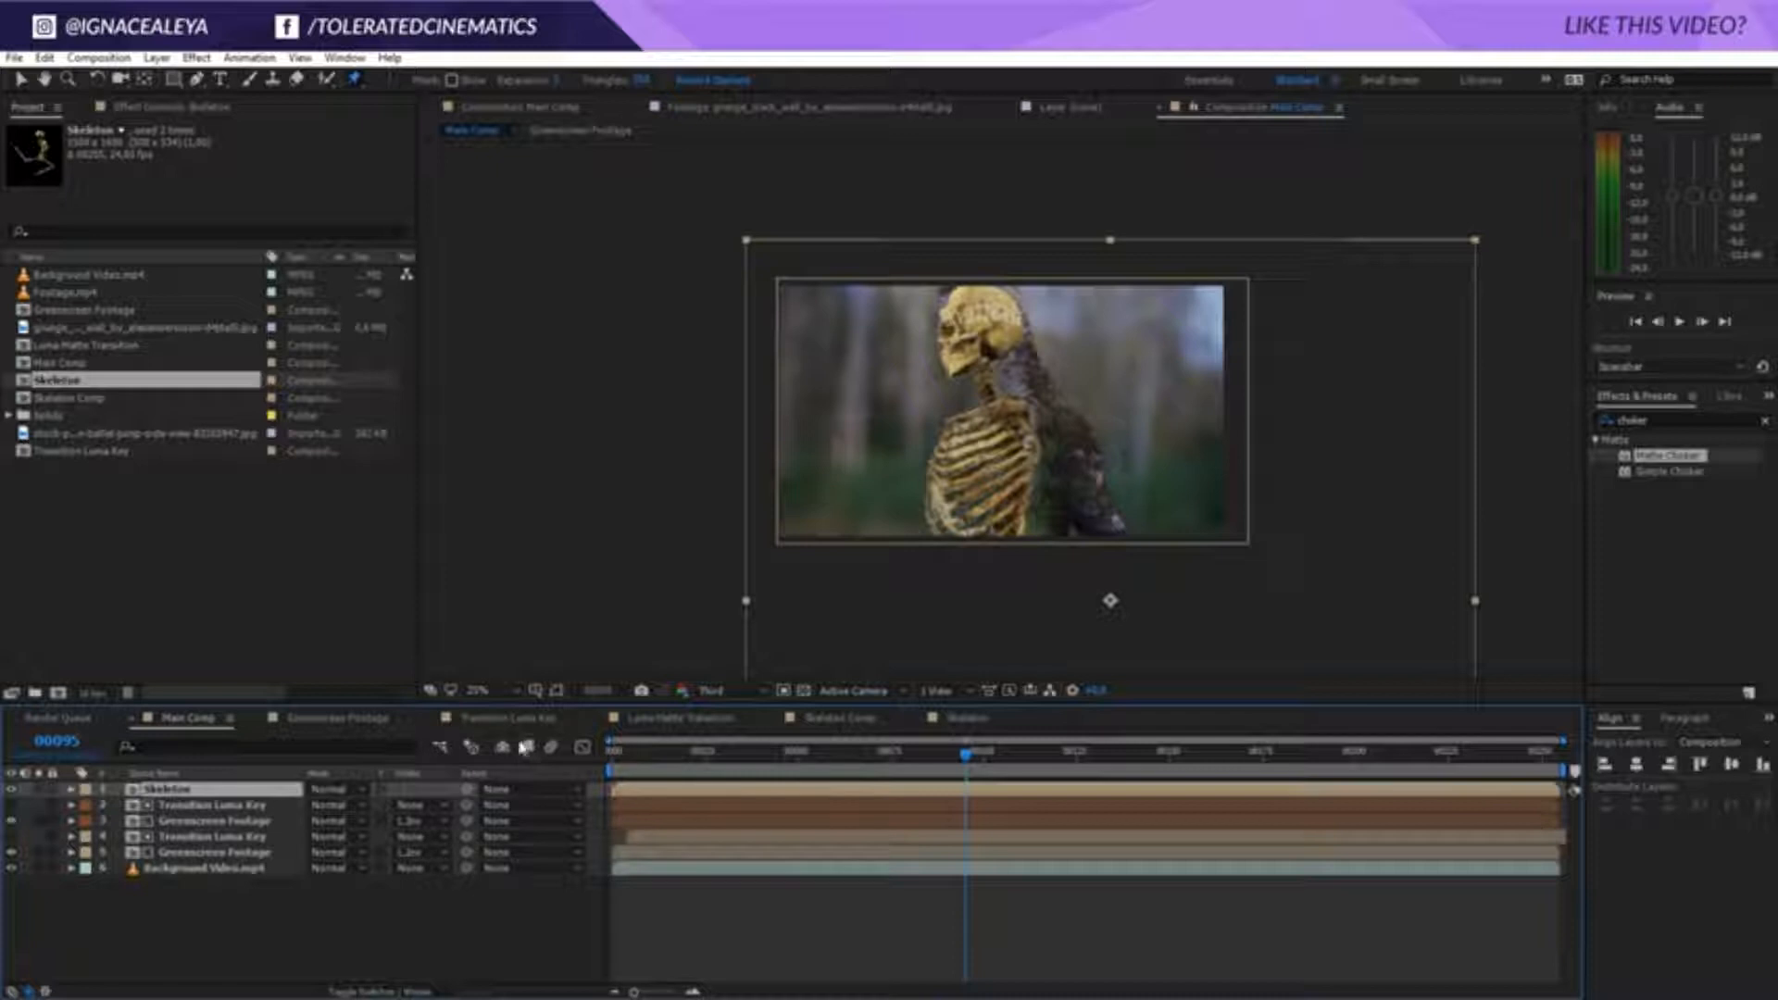
Reposition the skeleton's mid-spine, lower-spine and neck pins at frame 102 to fit the woman's body, and scrub through the motion
{"action": "key", "text": "u"}
{"action": "scroll", "coordinate": [813, 838], "scroll_direction": "down", "scroll_amount": 2}
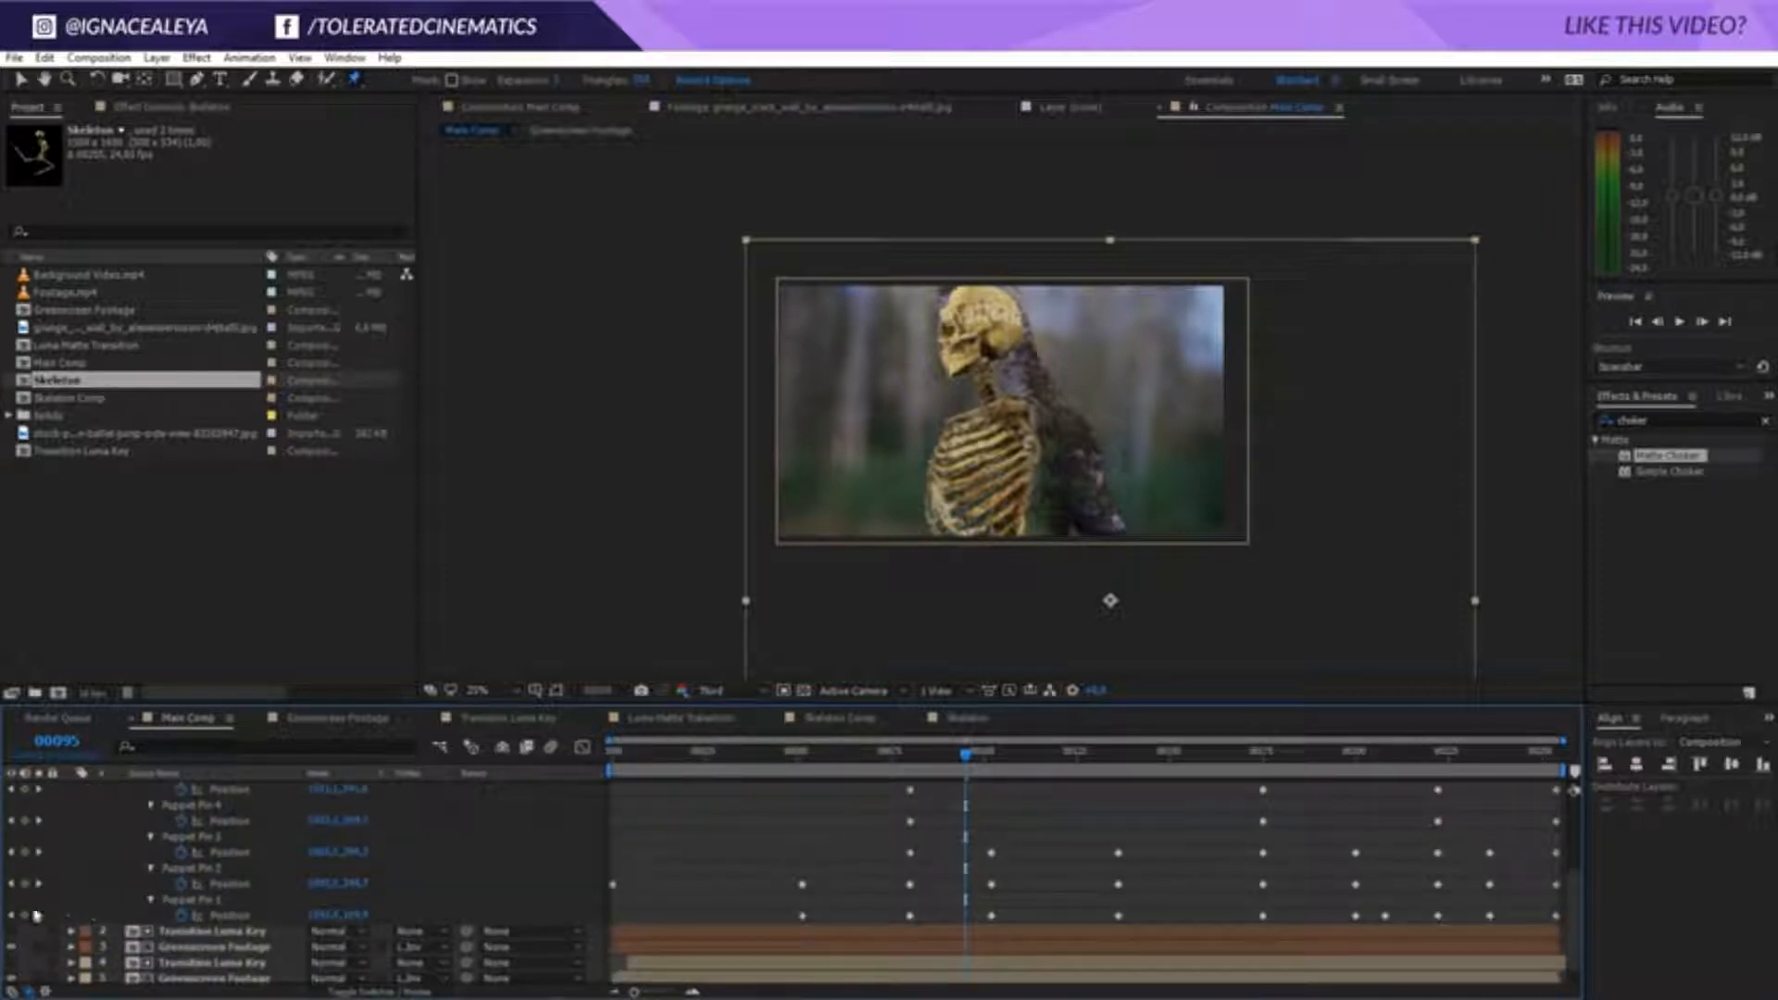
{"action": "key", "text": "k"}
{"action": "scroll", "coordinate": [815, 836], "scroll_direction": "up", "scroll_amount": 3}
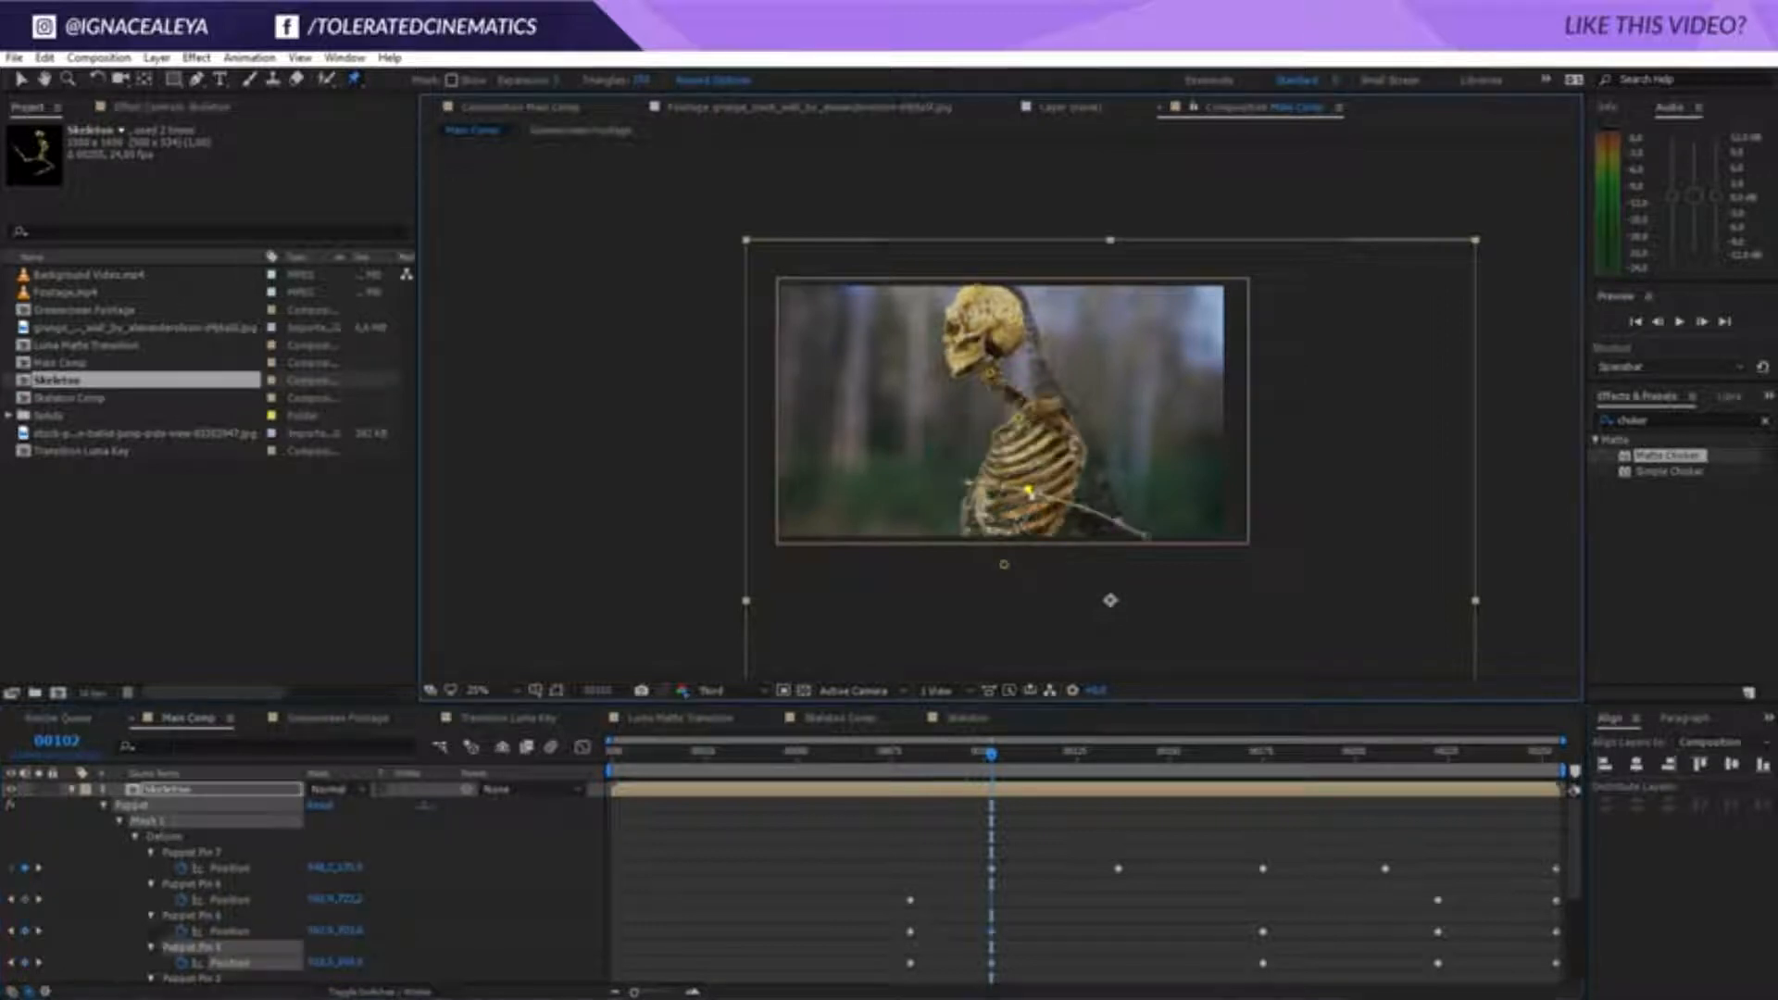
{"action": "left_click_drag", "start_coordinate": [999, 559], "coordinate": [1110, 600]}
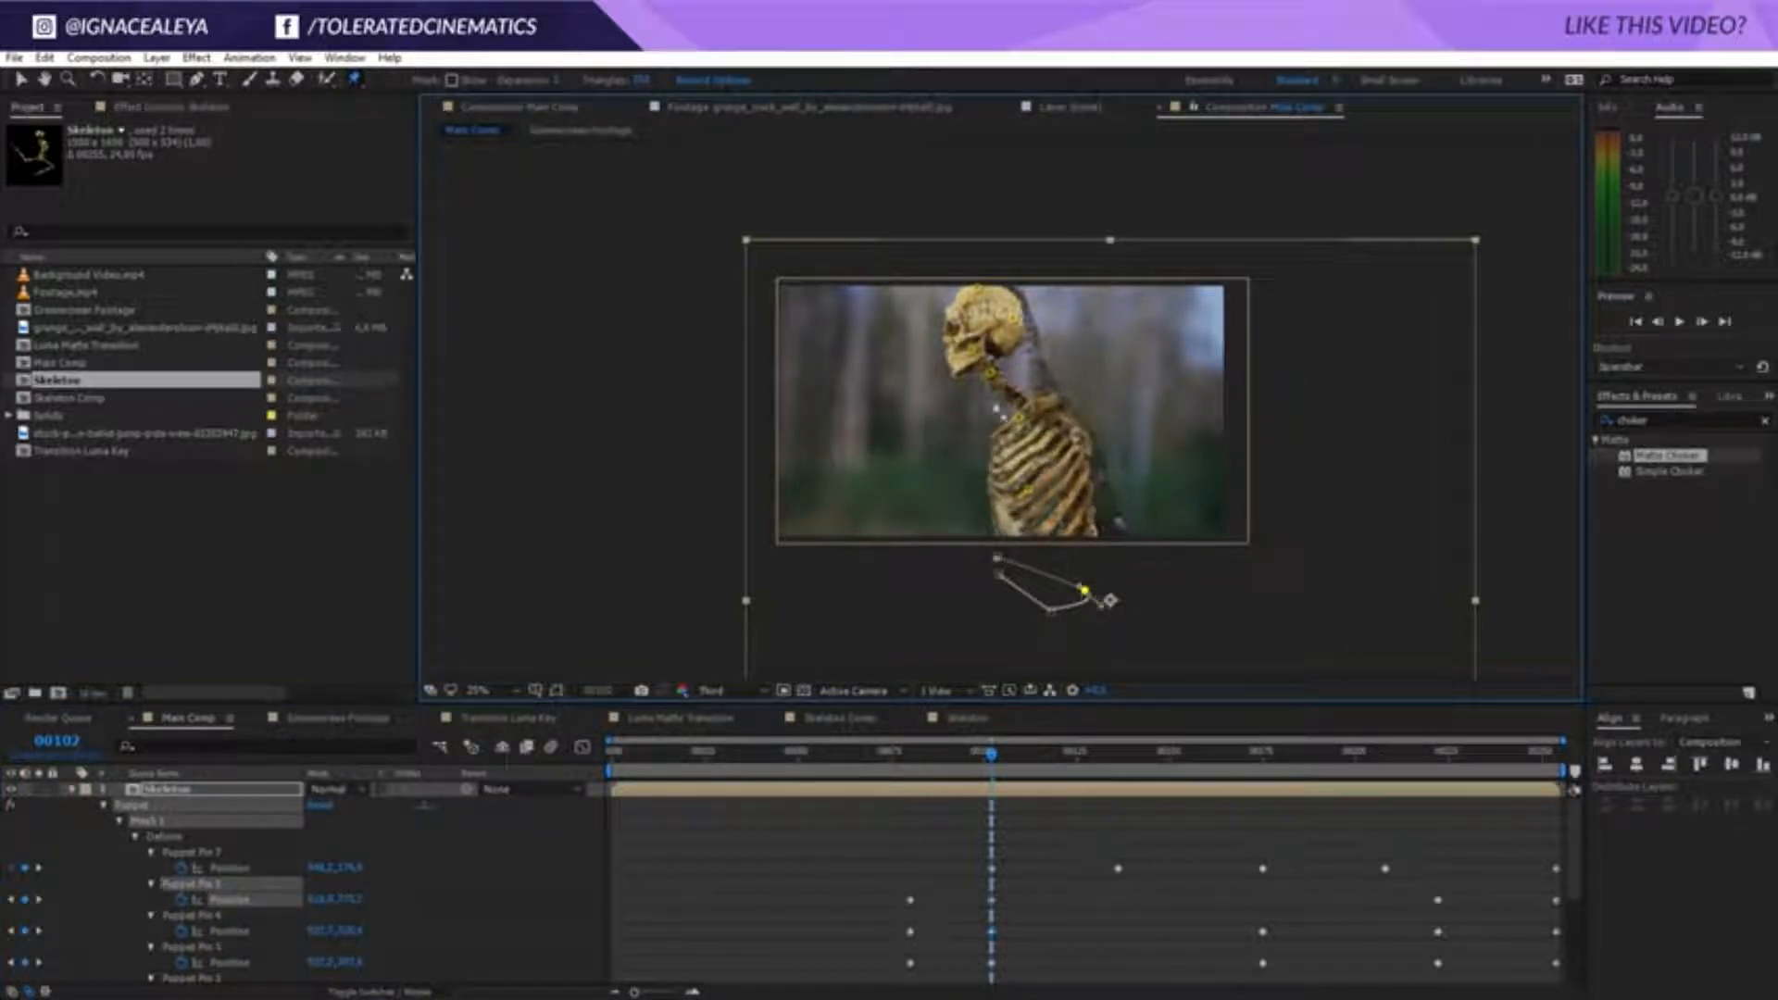
{"action": "left_click_drag", "start_coordinate": [990, 374], "coordinate": [1000, 371]}
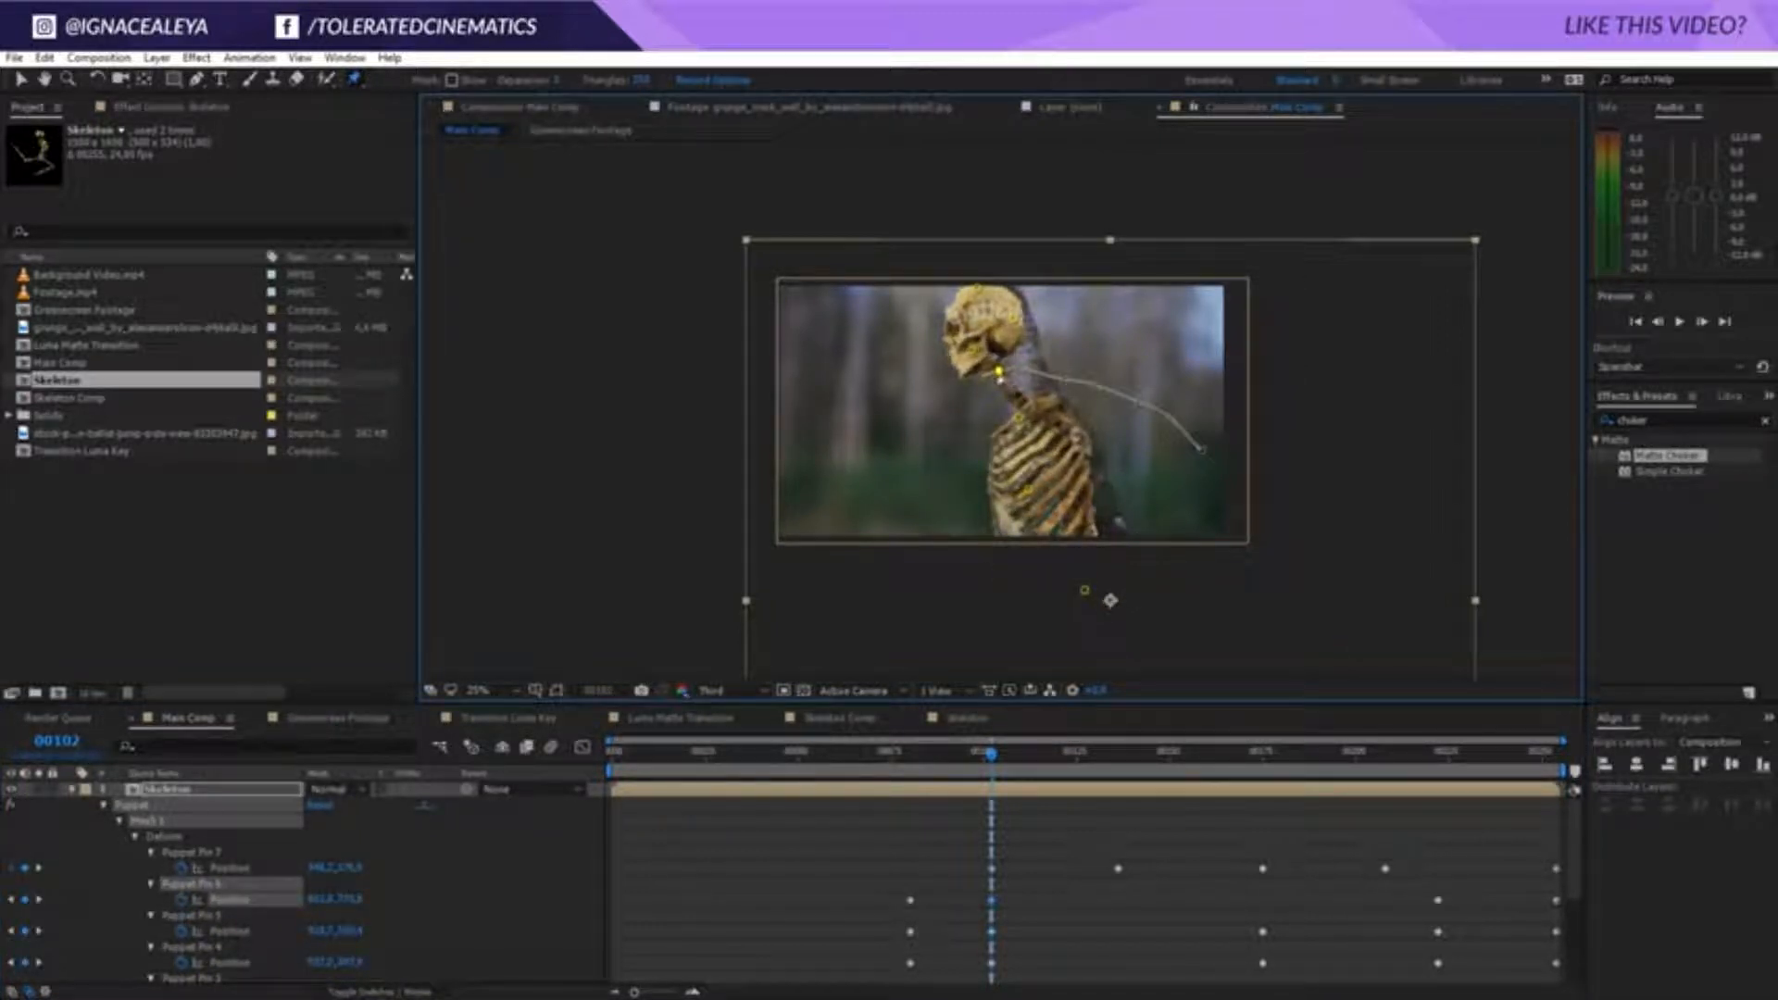
{"action": "left_click_drag", "start_coordinate": [991, 755], "coordinate": [1532, 814]}
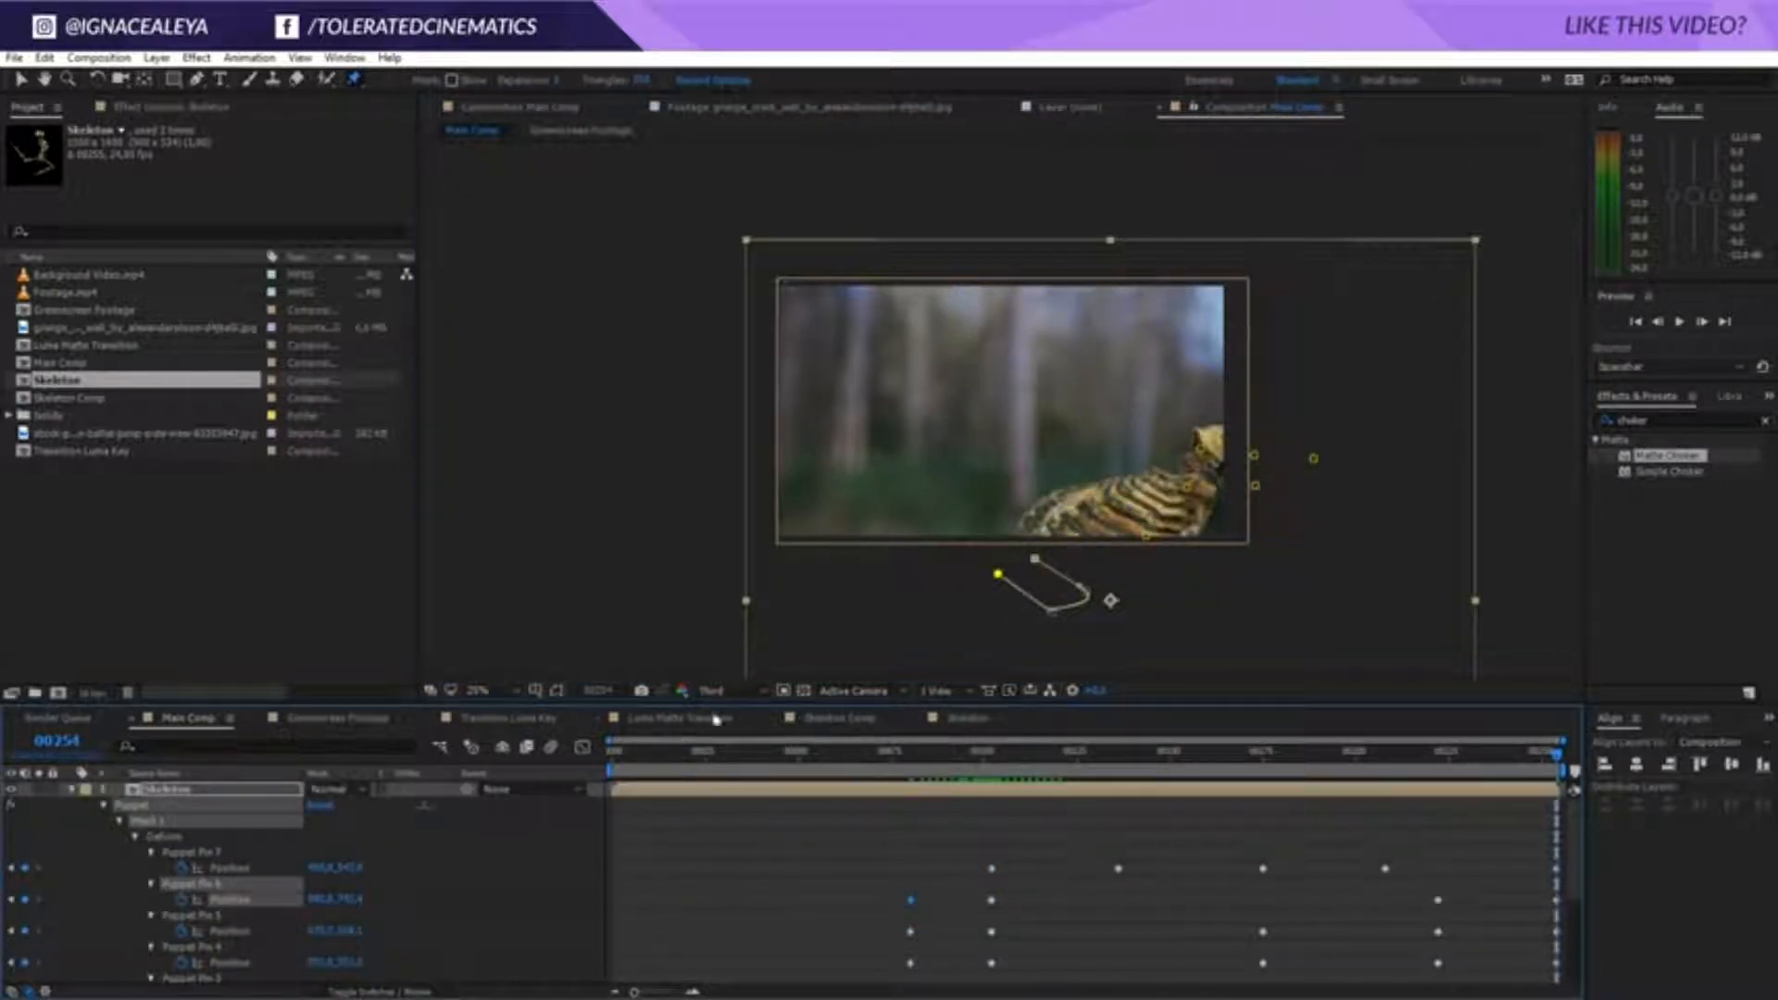
In the Luma Matte Transition composition, shift the White Solid 1 layer to start at about frame 100, and return to Main Comp
{"action": "left_click", "coordinate": [716, 720]}
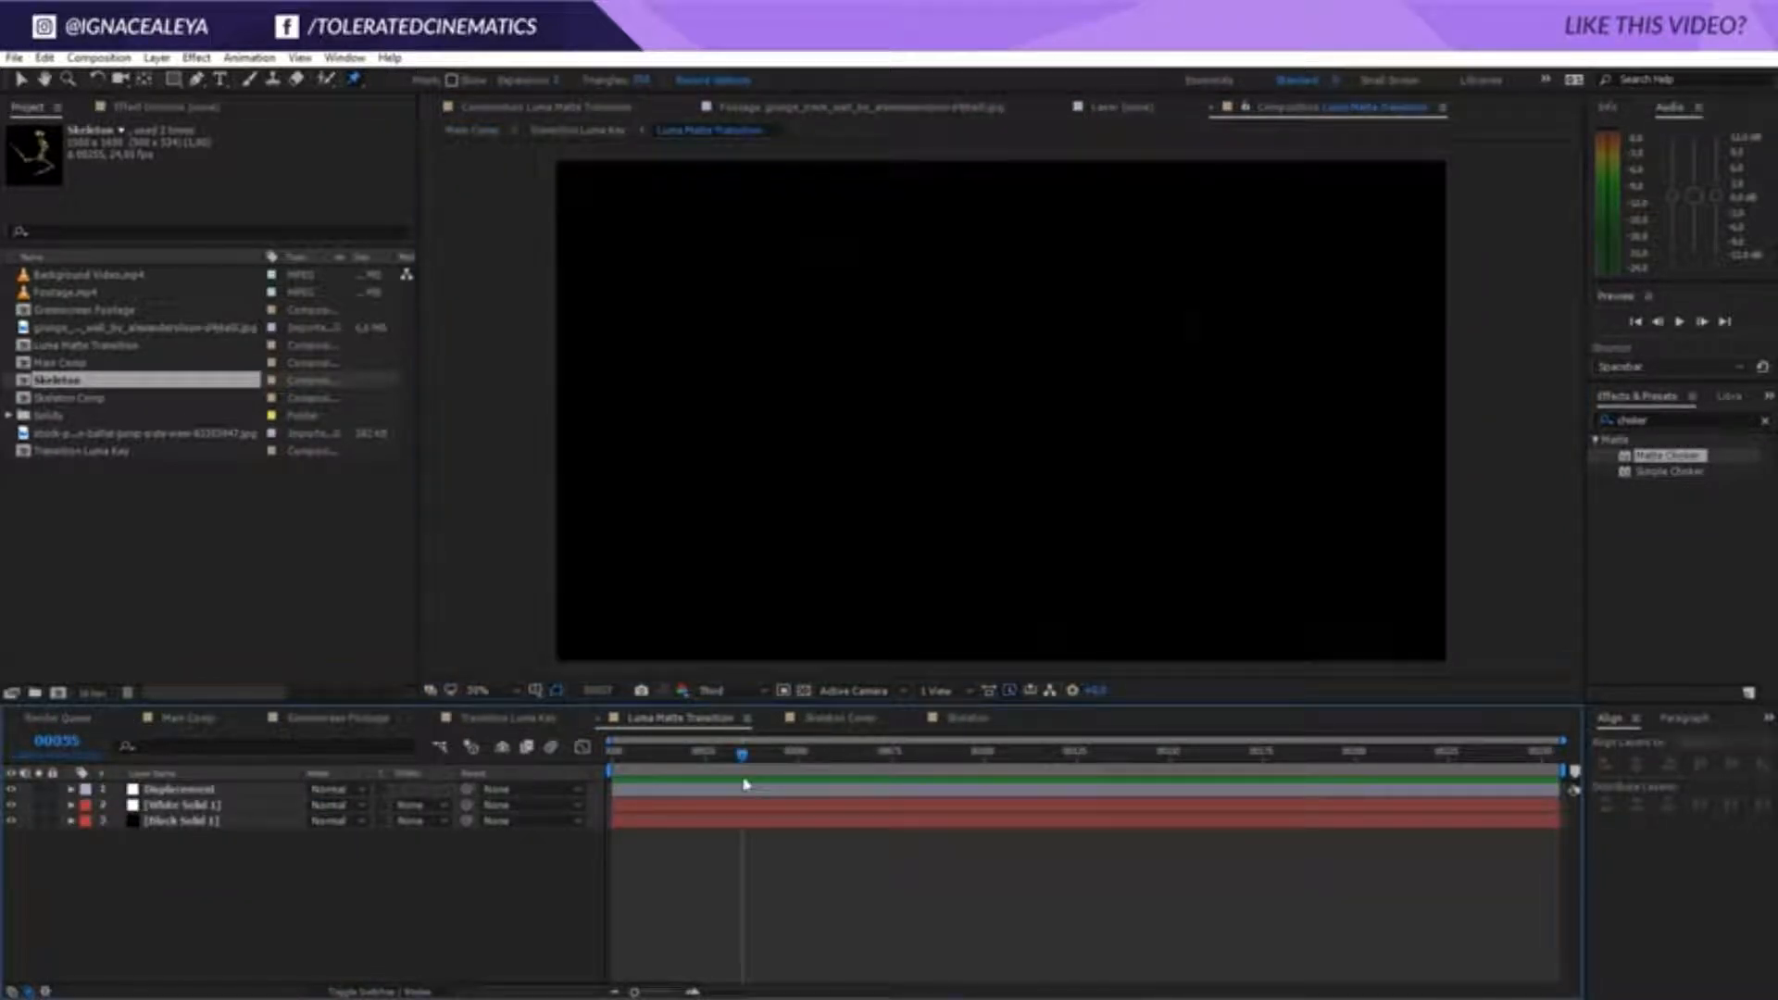
{"action": "left_click_drag", "start_coordinate": [743, 784], "coordinate": [945, 789]}
{"action": "left_click", "coordinate": [655, 810]}
{"action": "left_click_drag", "start_coordinate": [623, 814], "coordinate": [1438, 797]}
{"action": "left_click", "coordinate": [211, 727]}
Try to pull the skeleton's lower pins downward at frame 222
{"action": "left_click_drag", "start_coordinate": [1128, 474], "coordinate": [1147, 554]}
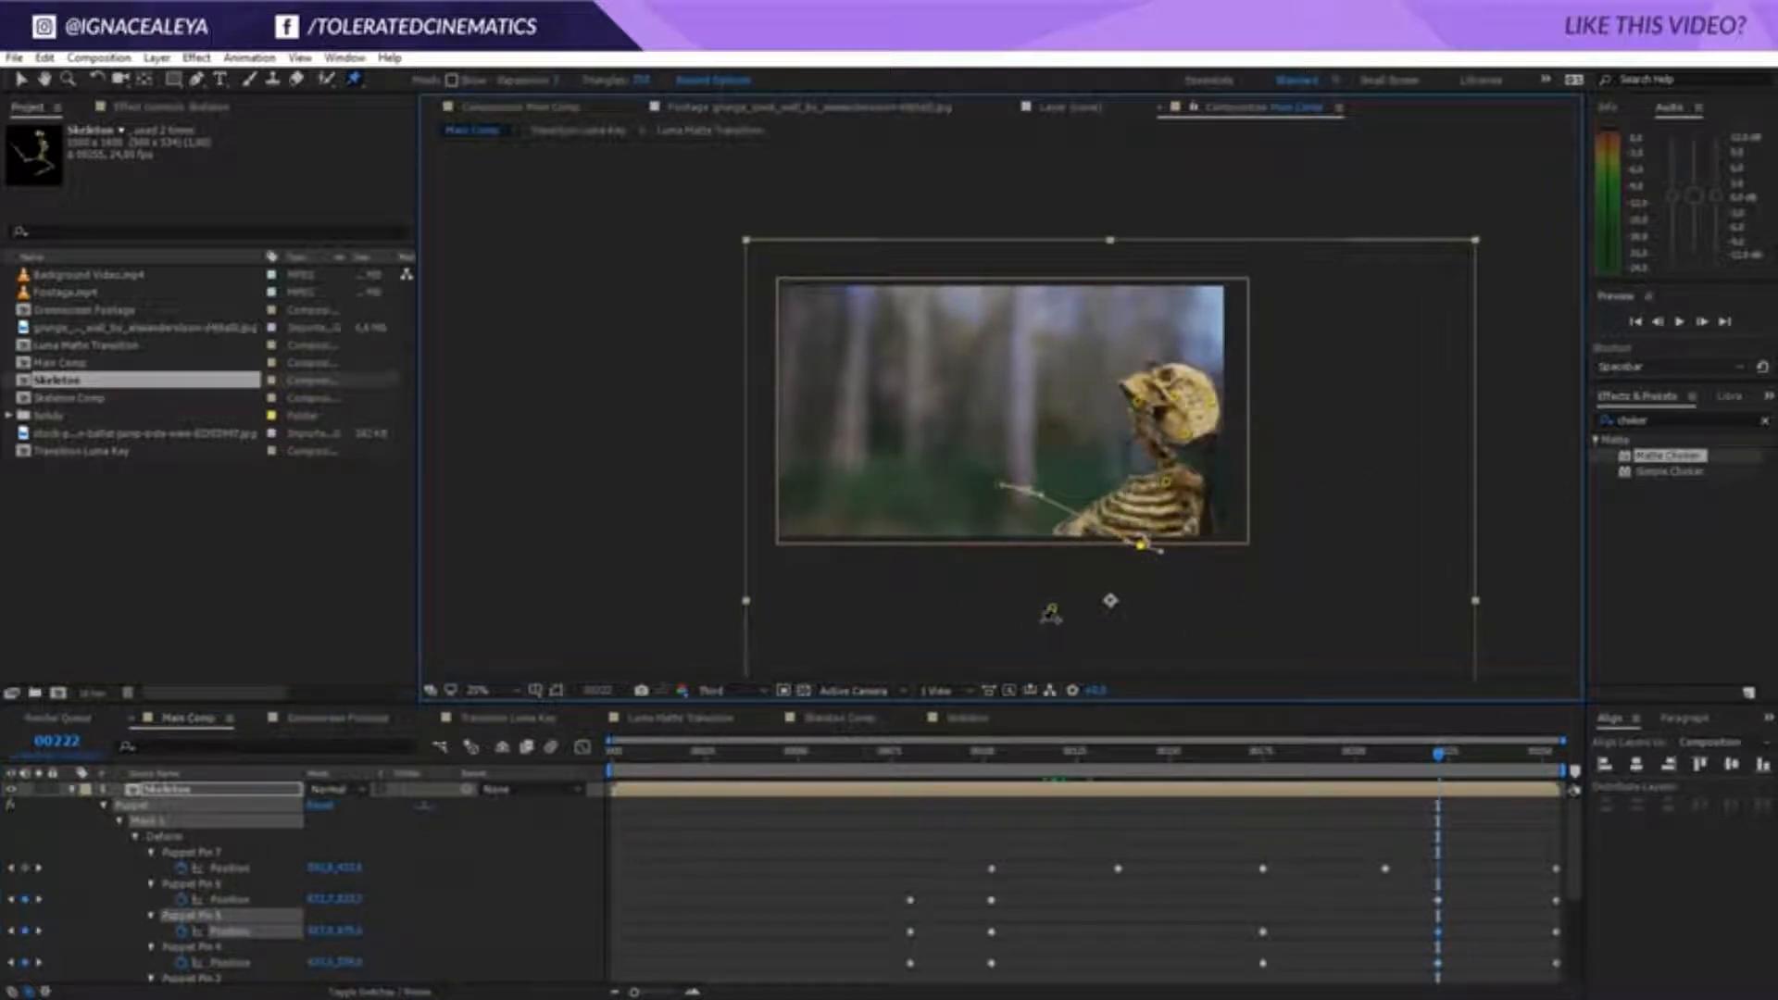
{"action": "left_click_drag", "start_coordinate": [1050, 611], "coordinate": [1127, 635]}
{"action": "key", "text": "ctrl+z"}
{"action": "key", "text": "ctrl+z"}
Shift White Solid 1 with its mask keyframes to start at about frame 107 in Luma Matte Transition, and check the dissolve in Main Comp
{"action": "left_click_drag", "start_coordinate": [1435, 754], "coordinate": [1193, 779]}
{"action": "key", "text": "space"}
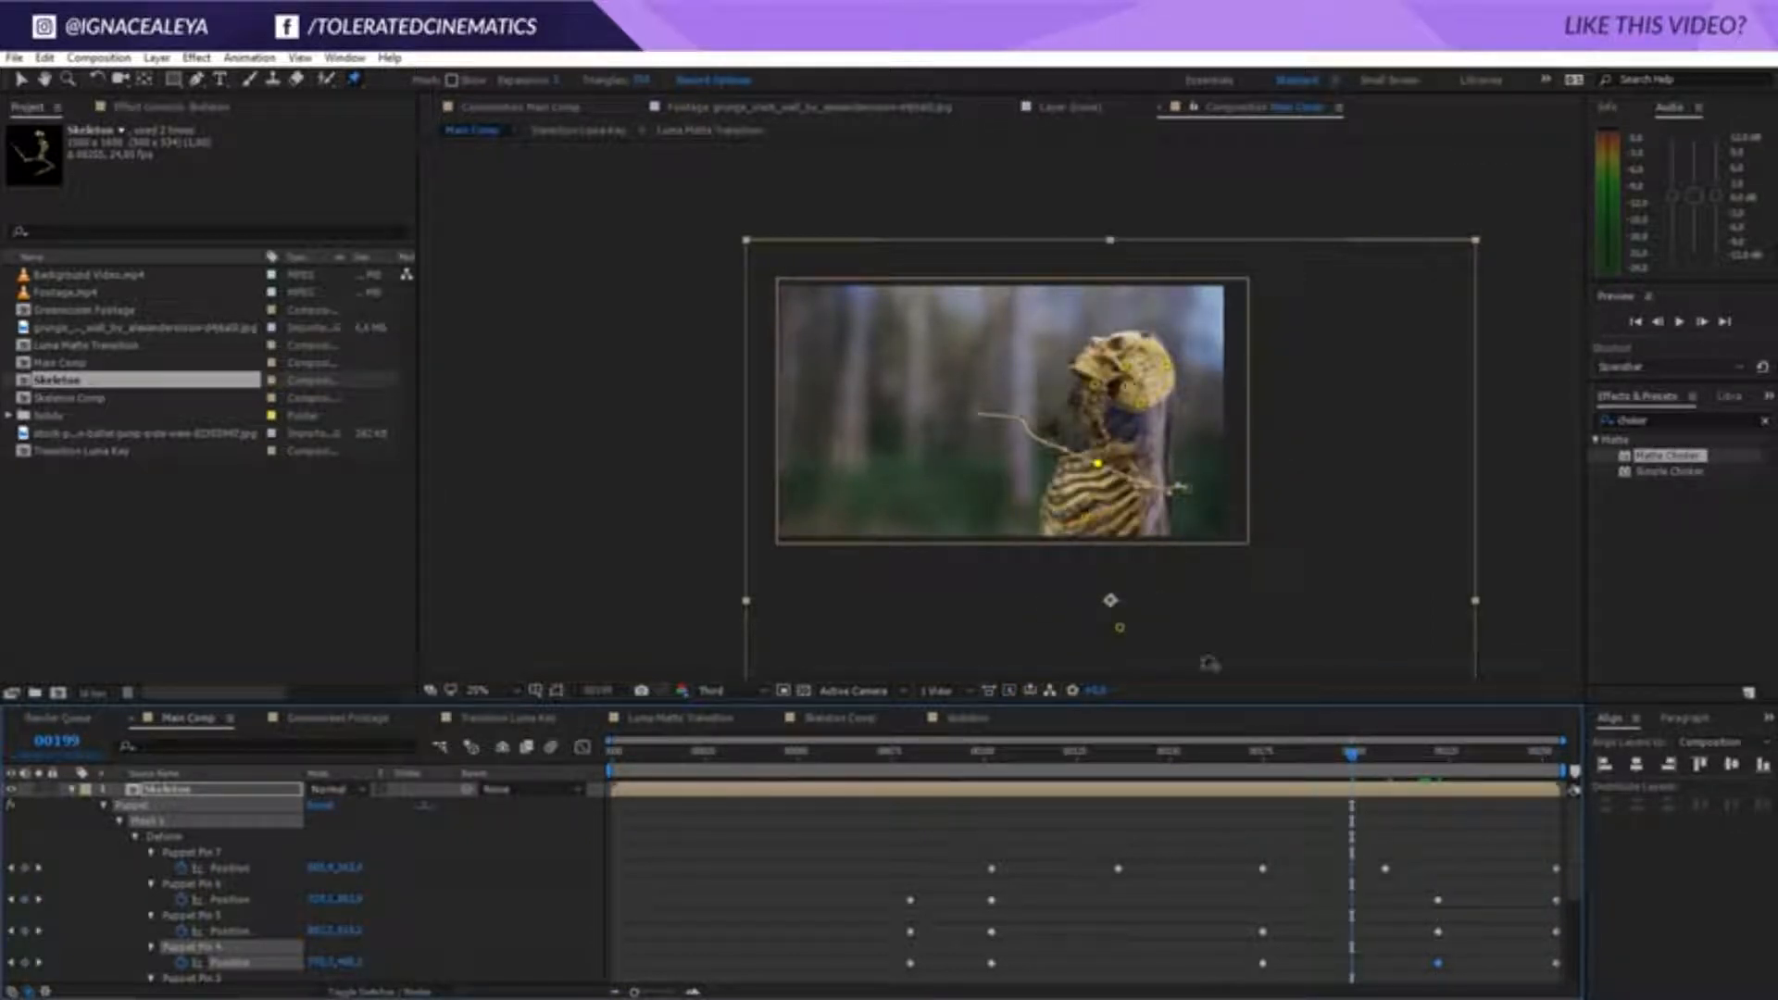
{"action": "double_click", "coordinate": [1313, 790]}
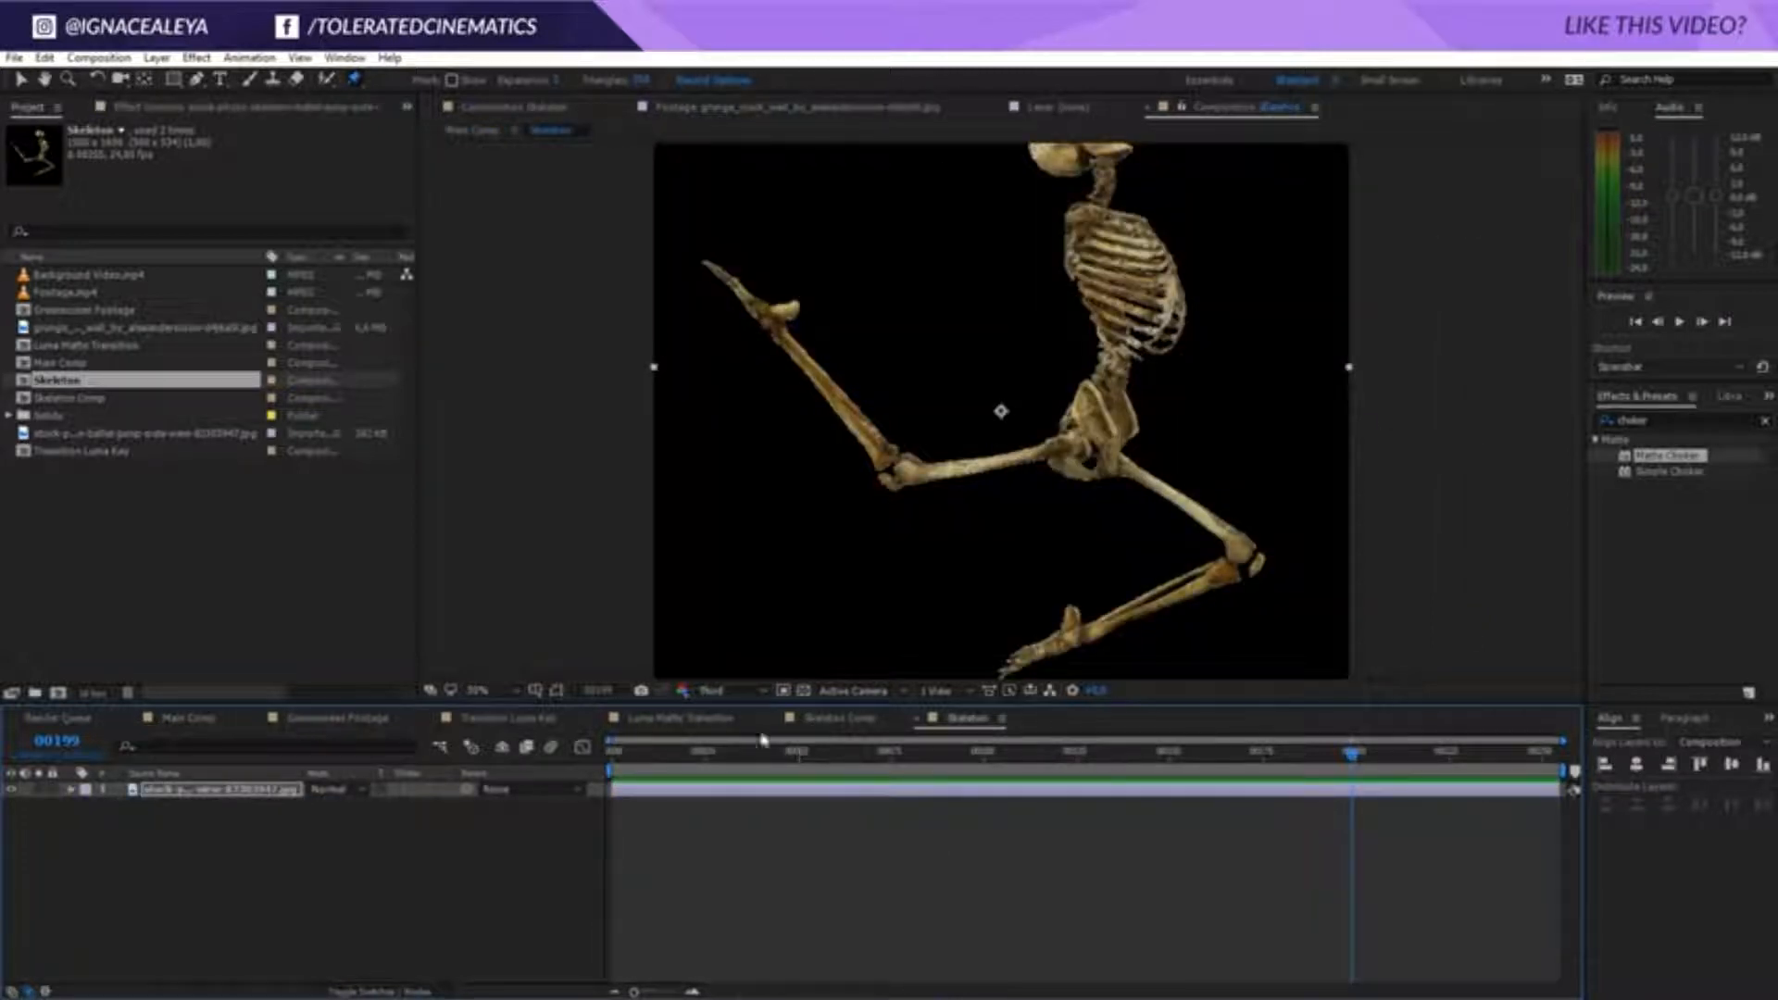
{"action": "left_click", "coordinate": [713, 724]}
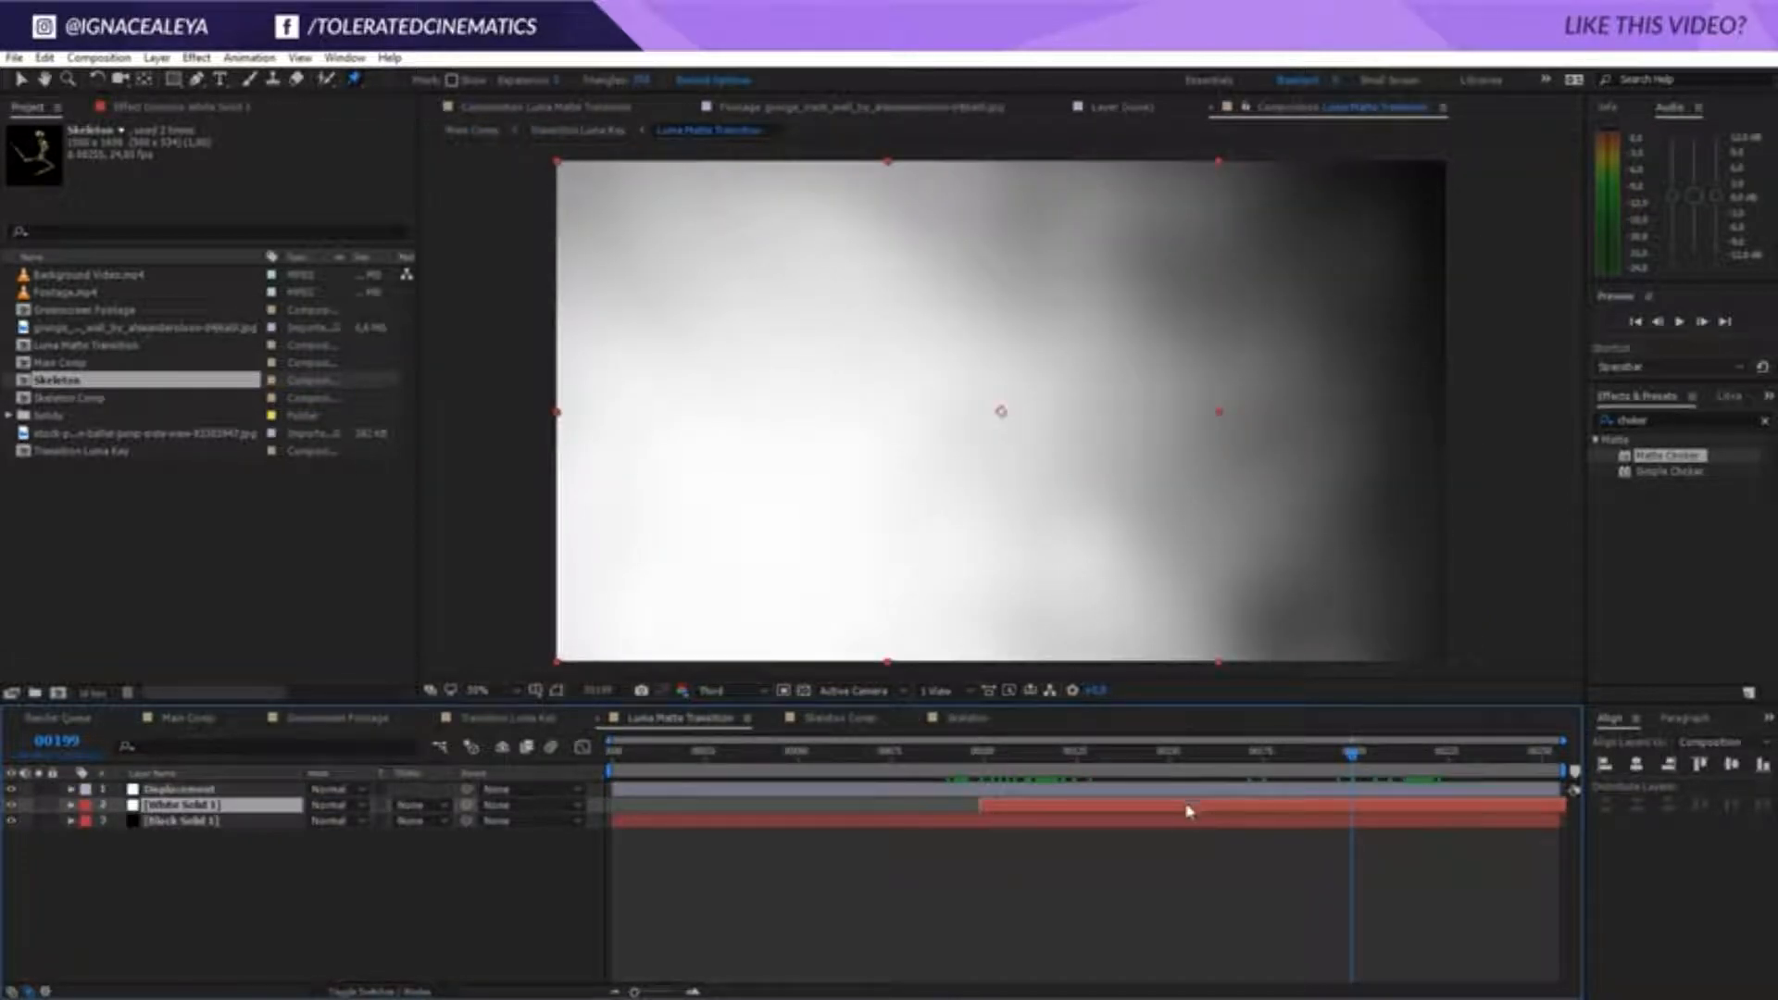
{"action": "key", "text": "u"}
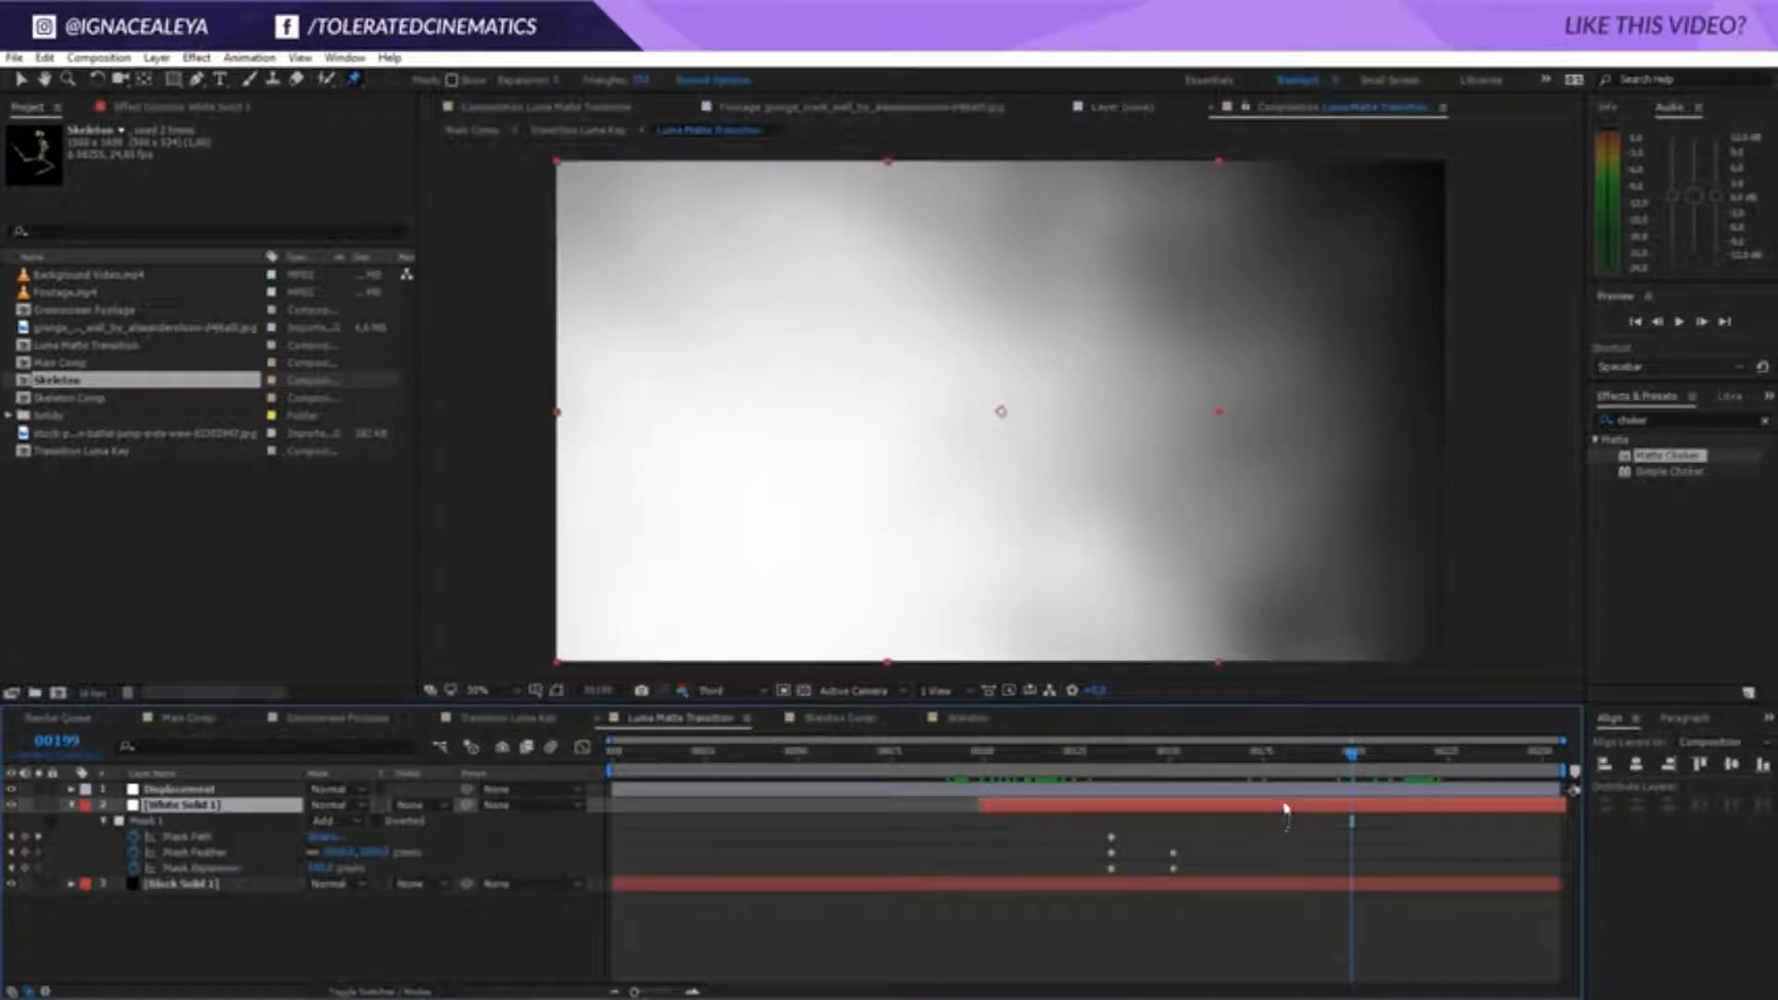
{"action": "left_click_drag", "start_coordinate": [1285, 811], "coordinate": [1441, 837]}
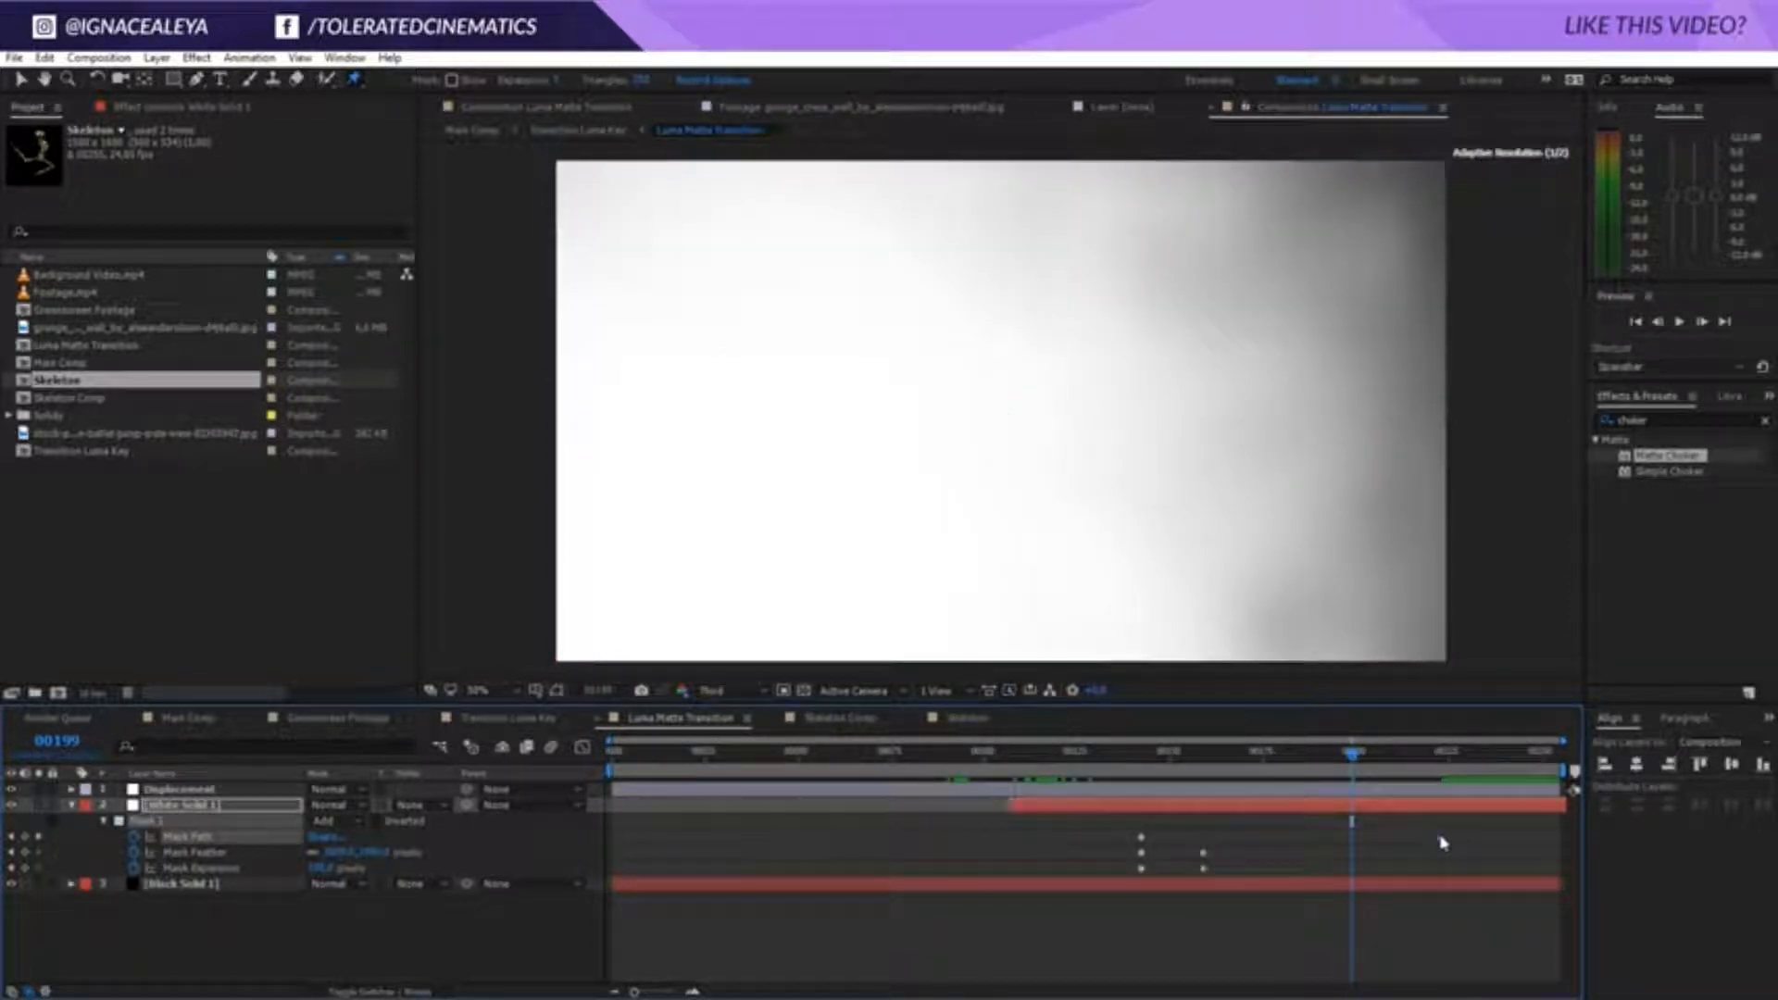
{"action": "left_click", "coordinate": [202, 721]}
{"action": "left_click_drag", "start_coordinate": [1376, 770], "coordinate": [965, 836]}
Duplicate the upper Transition Luma Key layer, place the copy directly above the Skeleton layer, make it visible, and scrub through the matte
{"action": "left_click", "coordinate": [72, 790]}
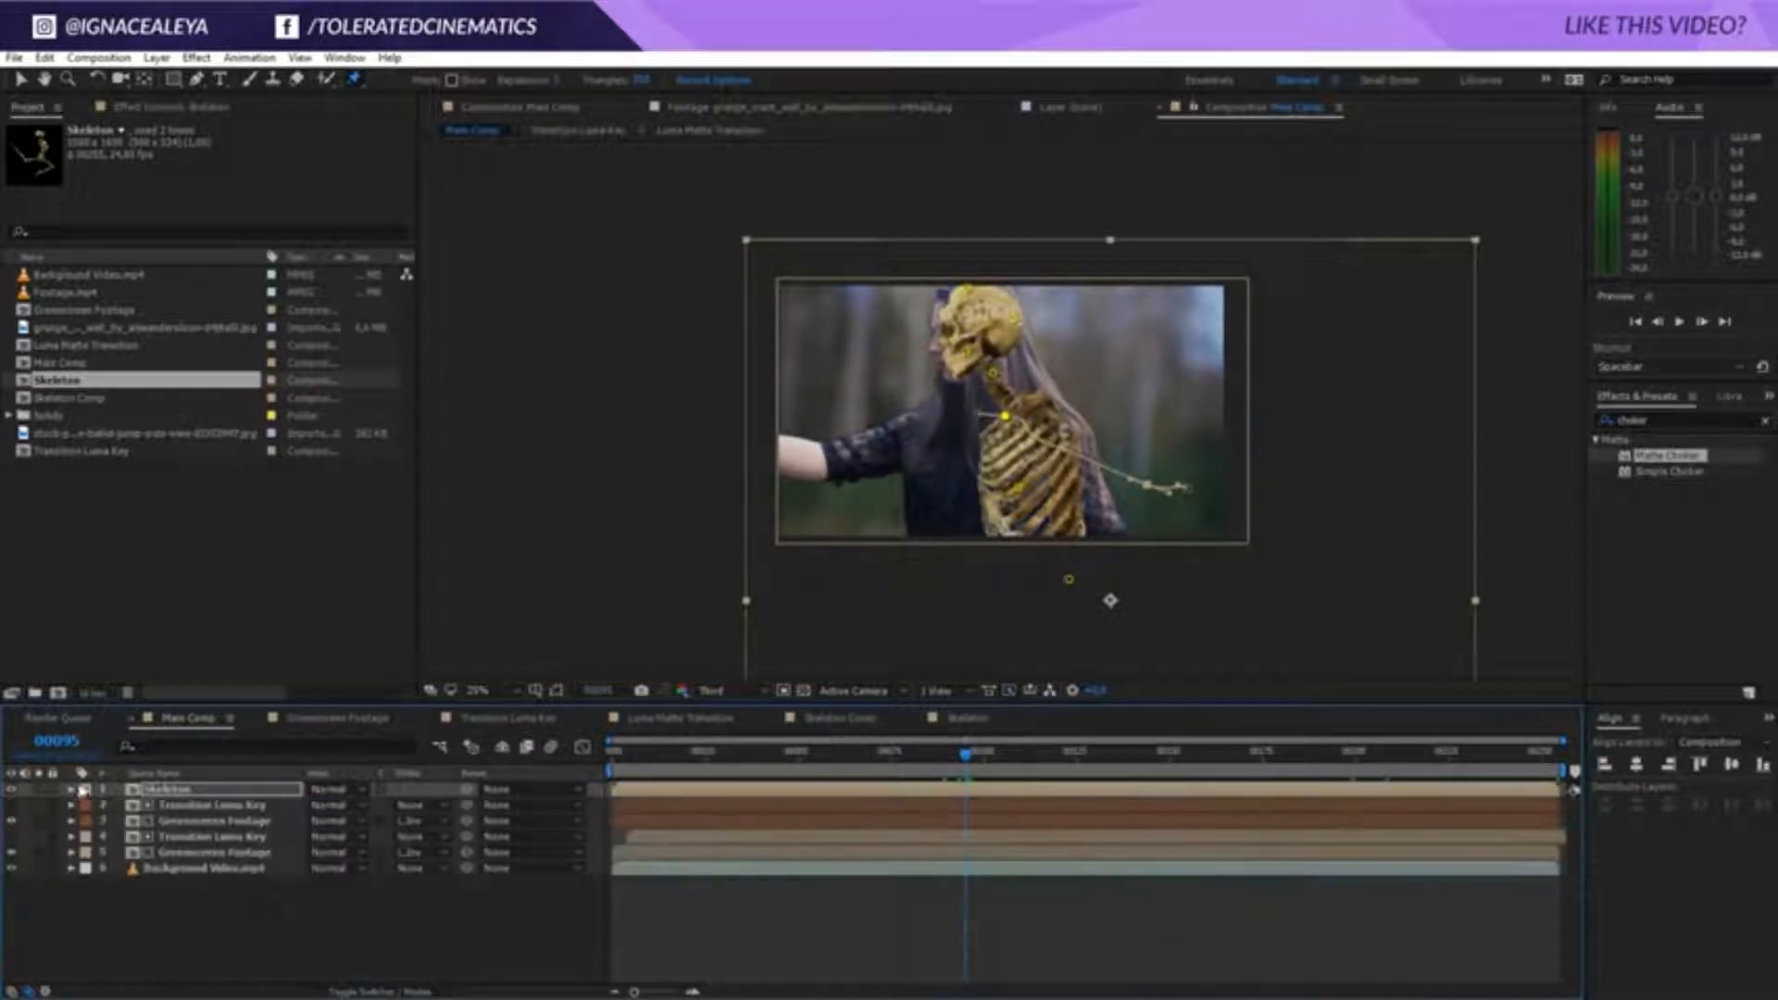
{"action": "left_click", "coordinate": [13, 791]}
{"action": "left_click", "coordinate": [13, 791]}
{"action": "left_click", "coordinate": [206, 806]}
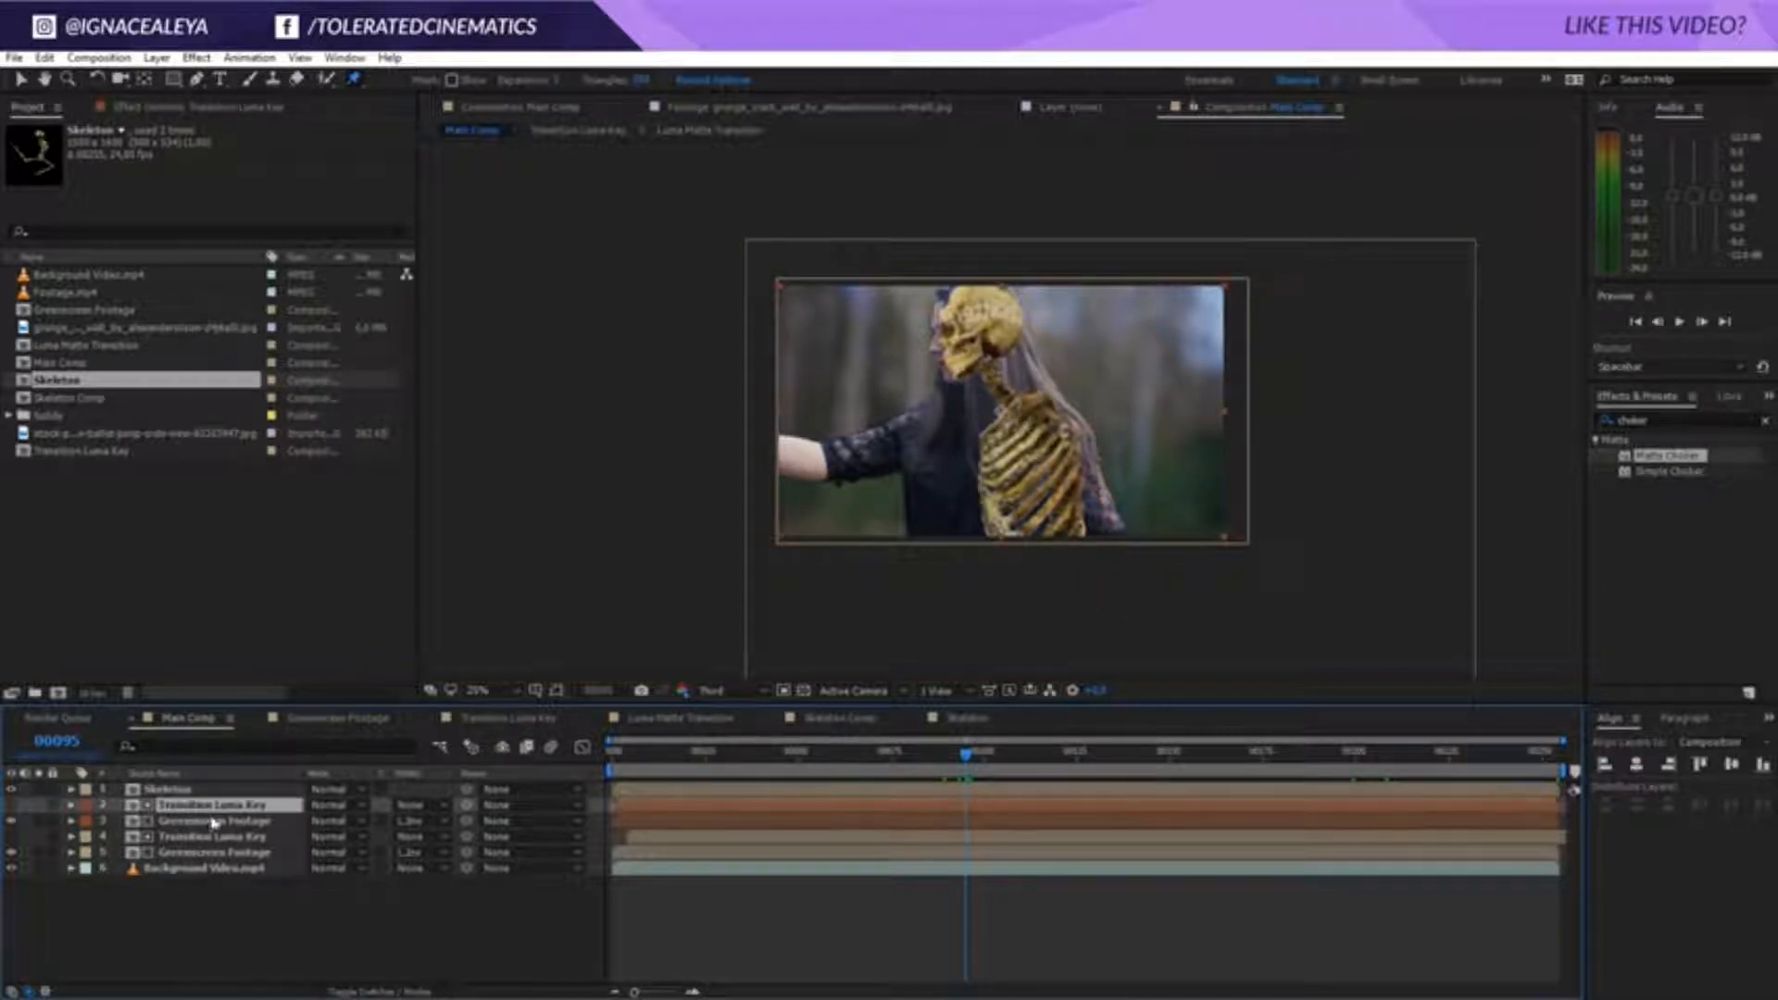
{"action": "key", "text": "ctrl+d"}
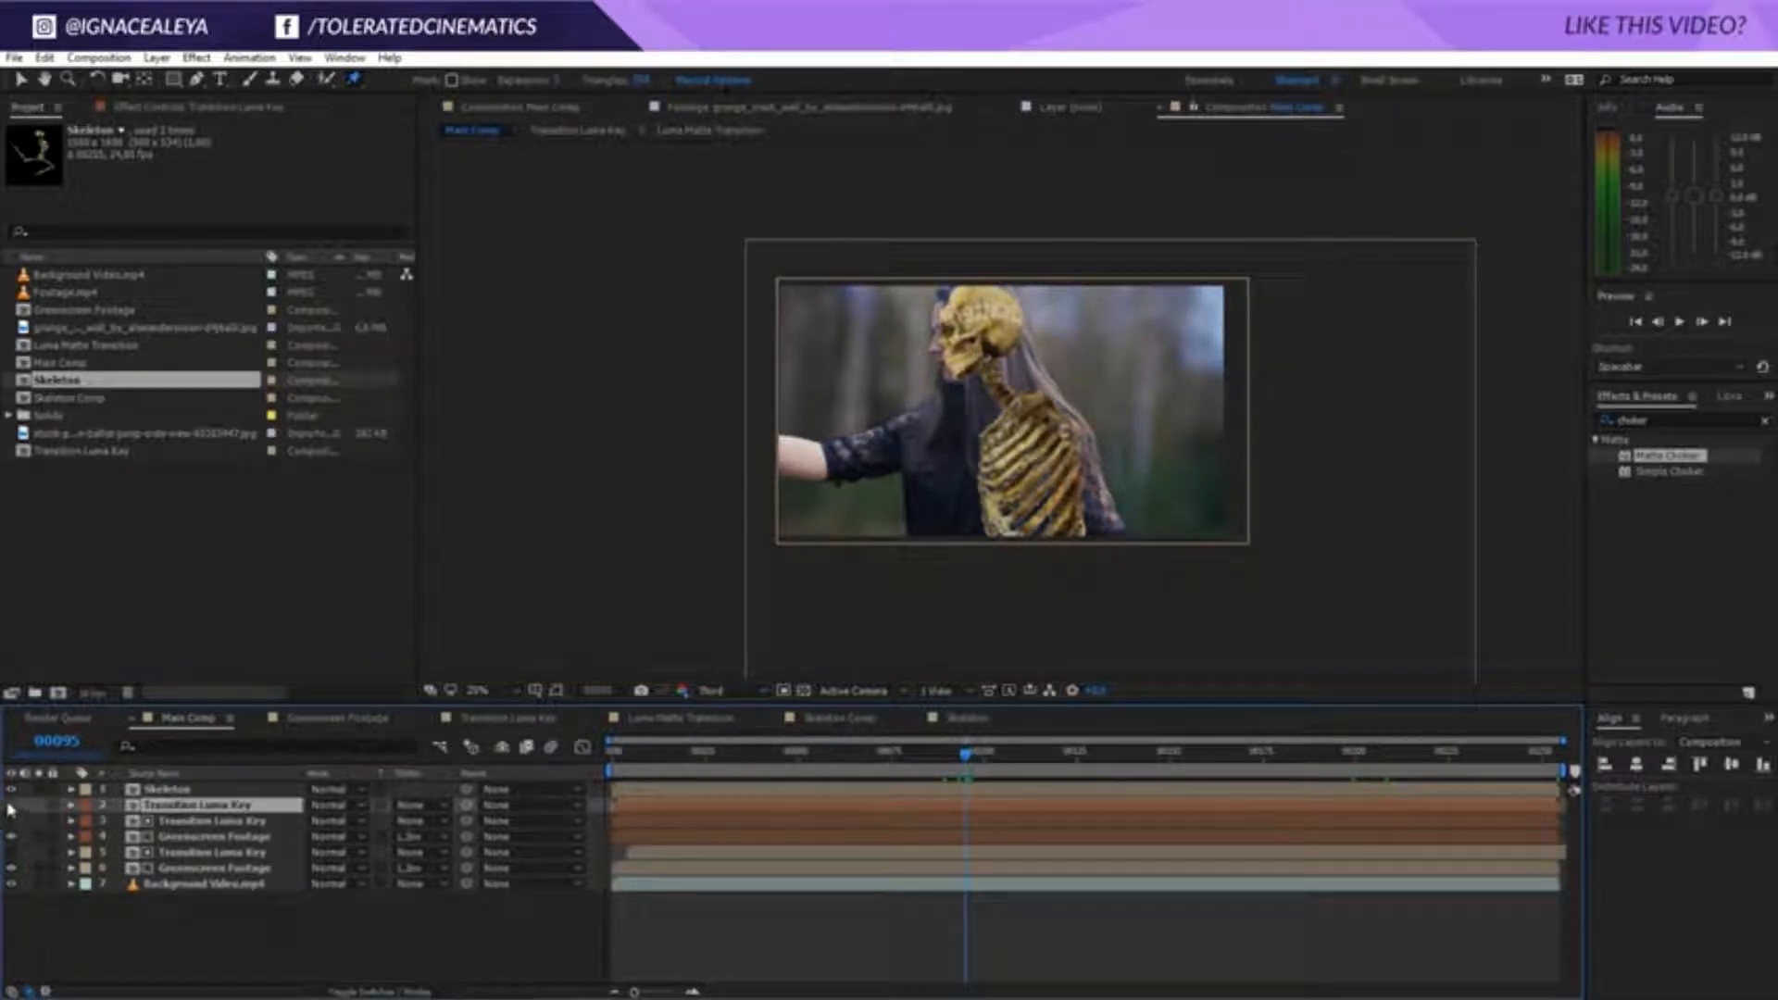
{"action": "left_click_drag", "start_coordinate": [190, 813], "coordinate": [227, 792]}
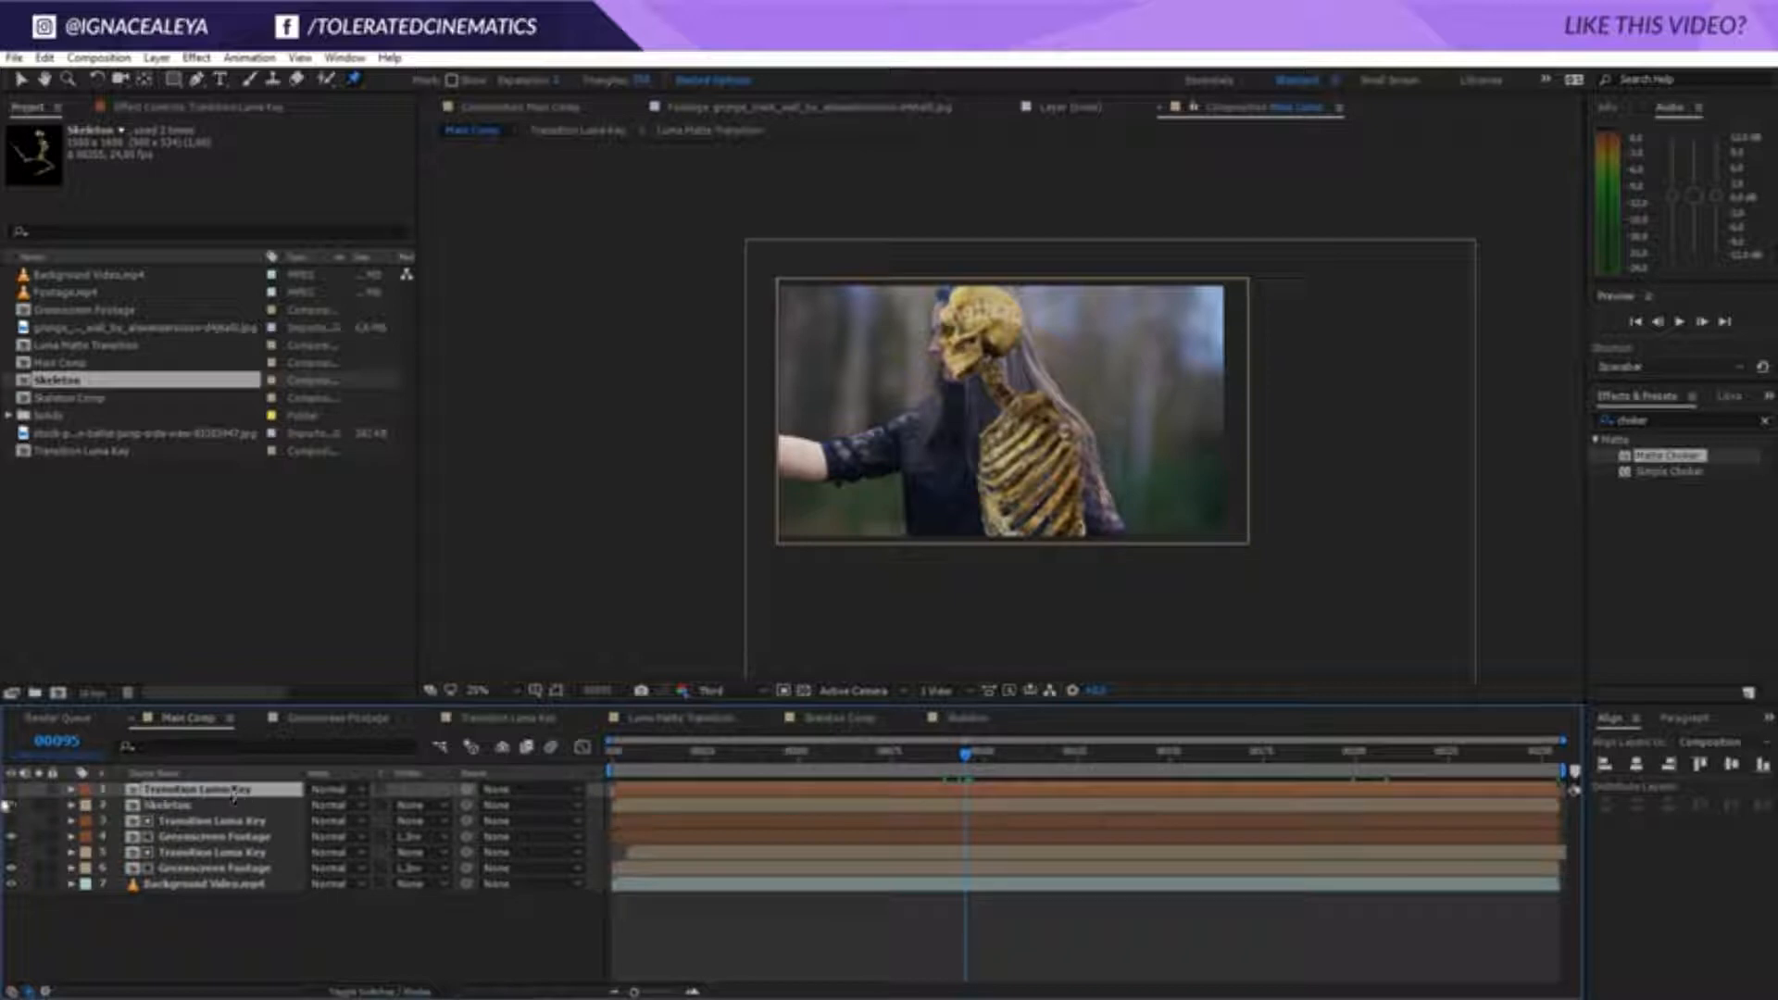
{"action": "left_click_drag", "start_coordinate": [1117, 769], "coordinate": [1259, 770]}
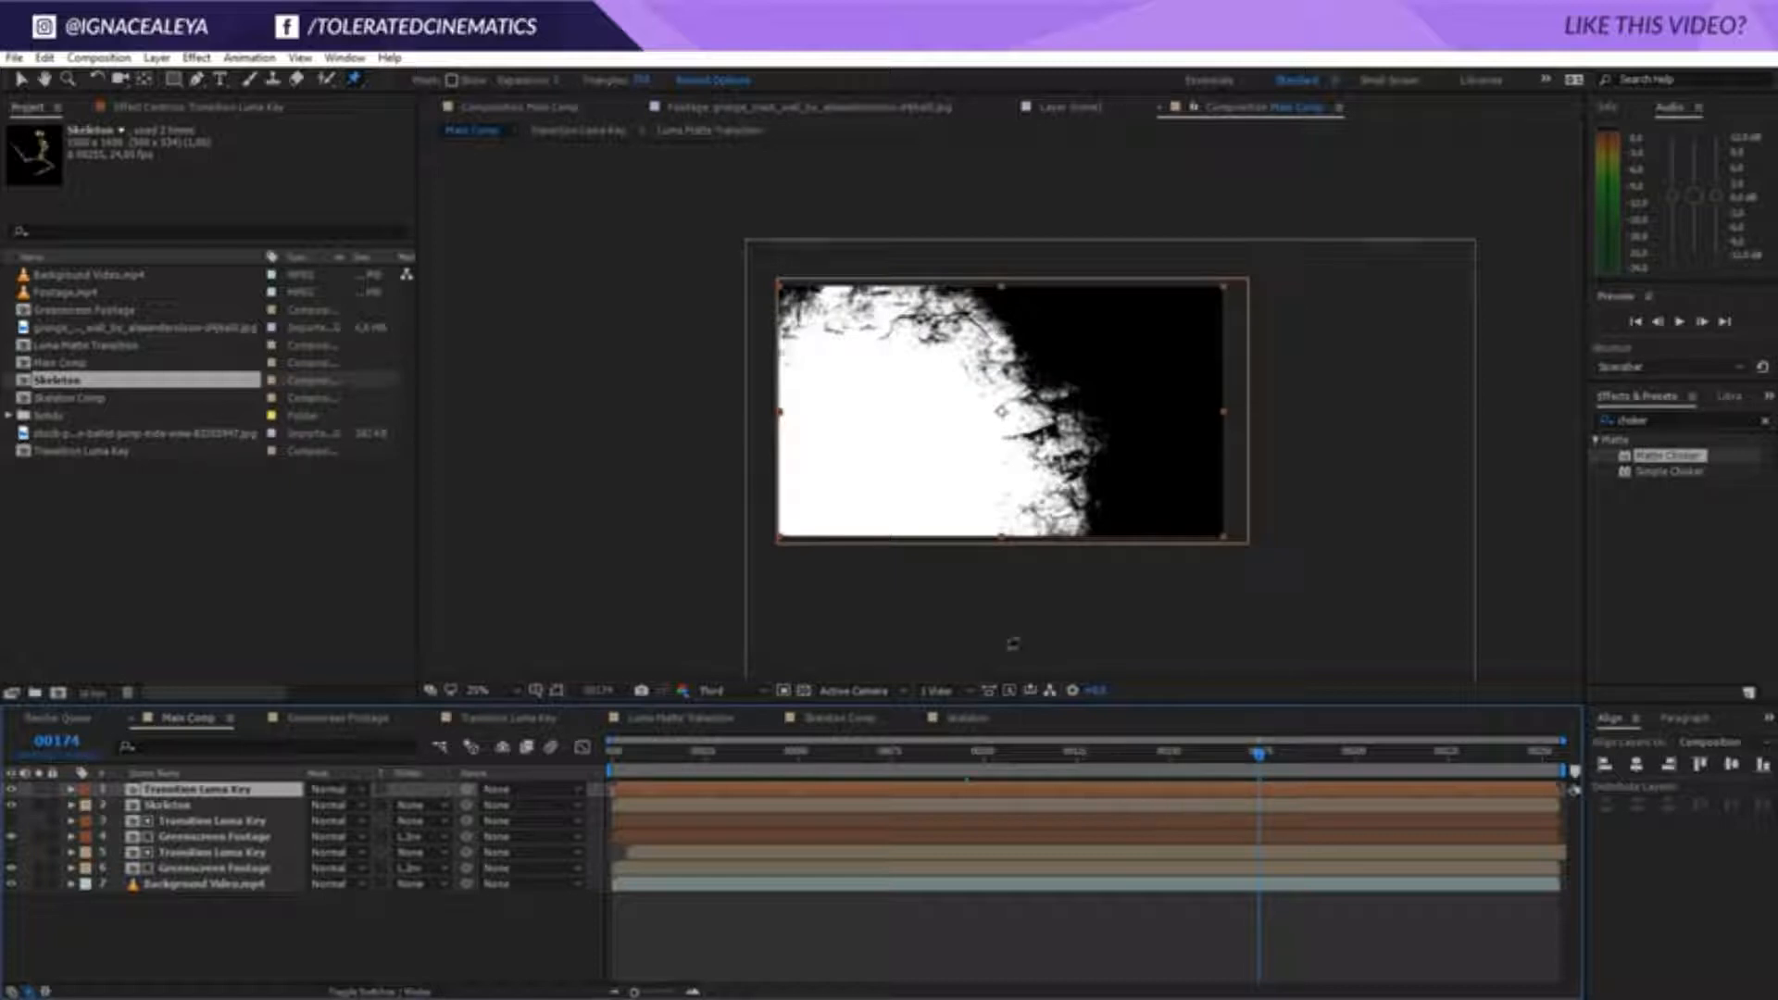
Apply a Colorama effect to the topmost Transition Luma Key layer and set its output cycle to the Ramp Grey palette
{"action": "left_click", "coordinate": [20, 81]}
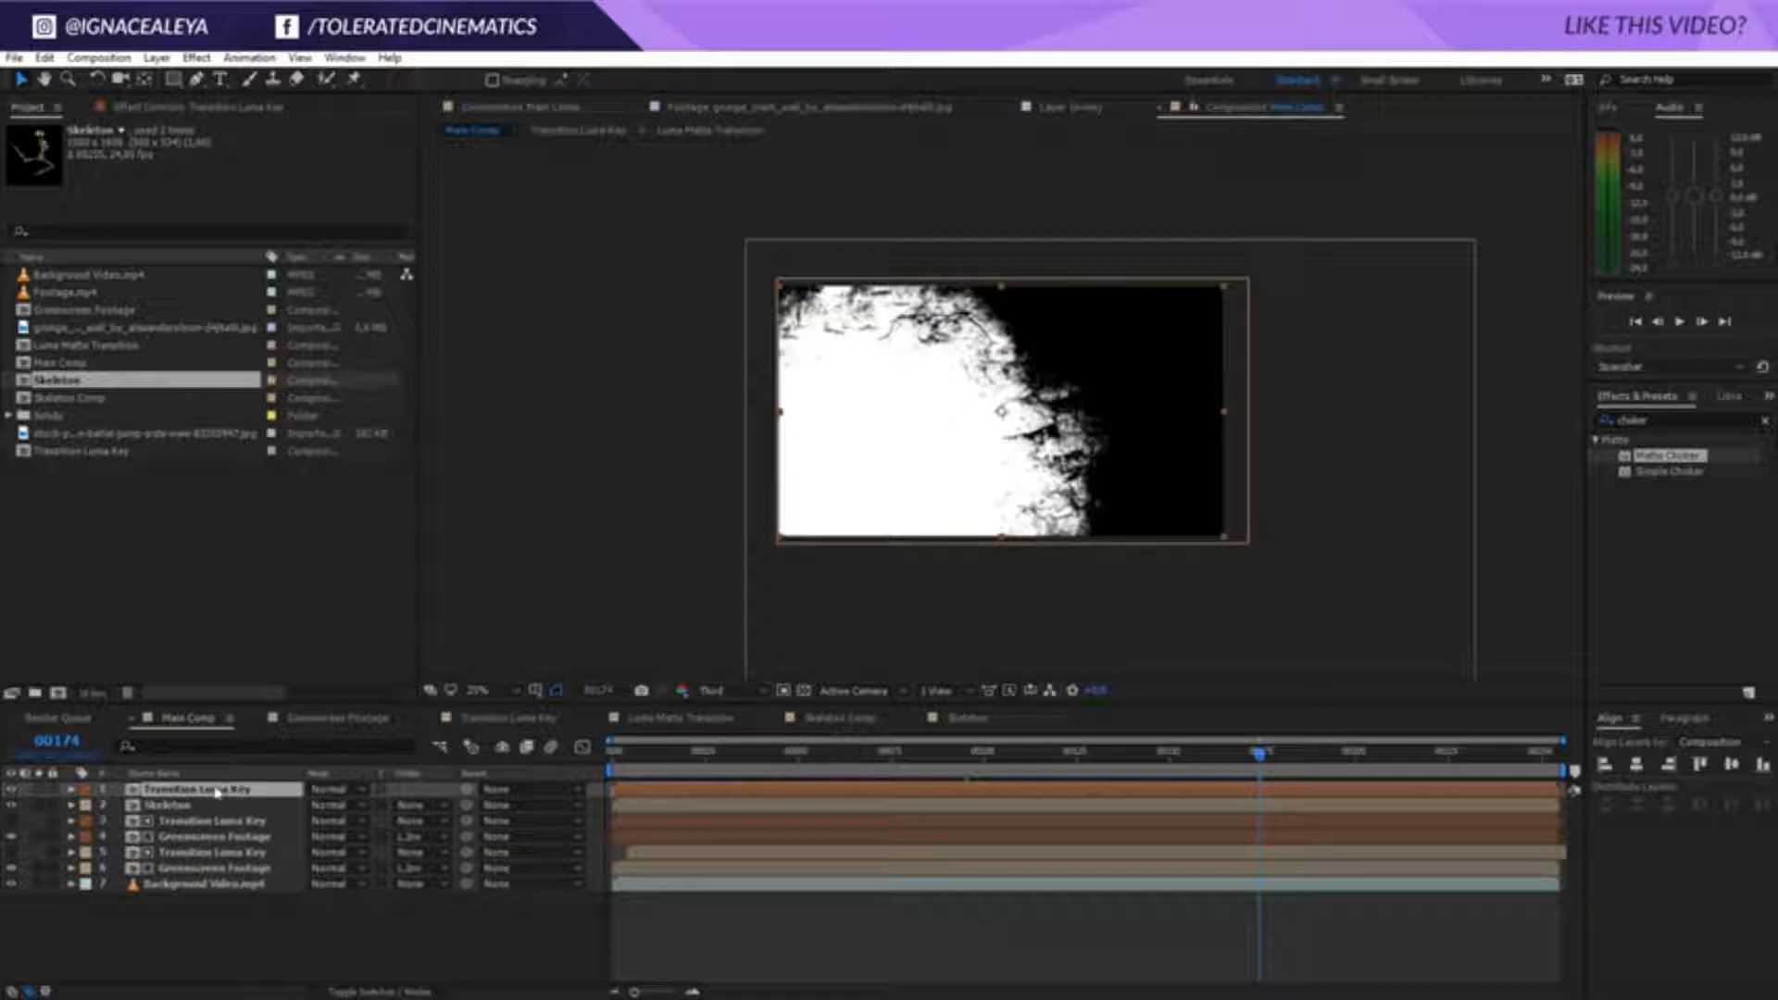
{"action": "left_click", "coordinate": [196, 57]}
{"action": "mouse_move", "coordinate": [141, 250]}
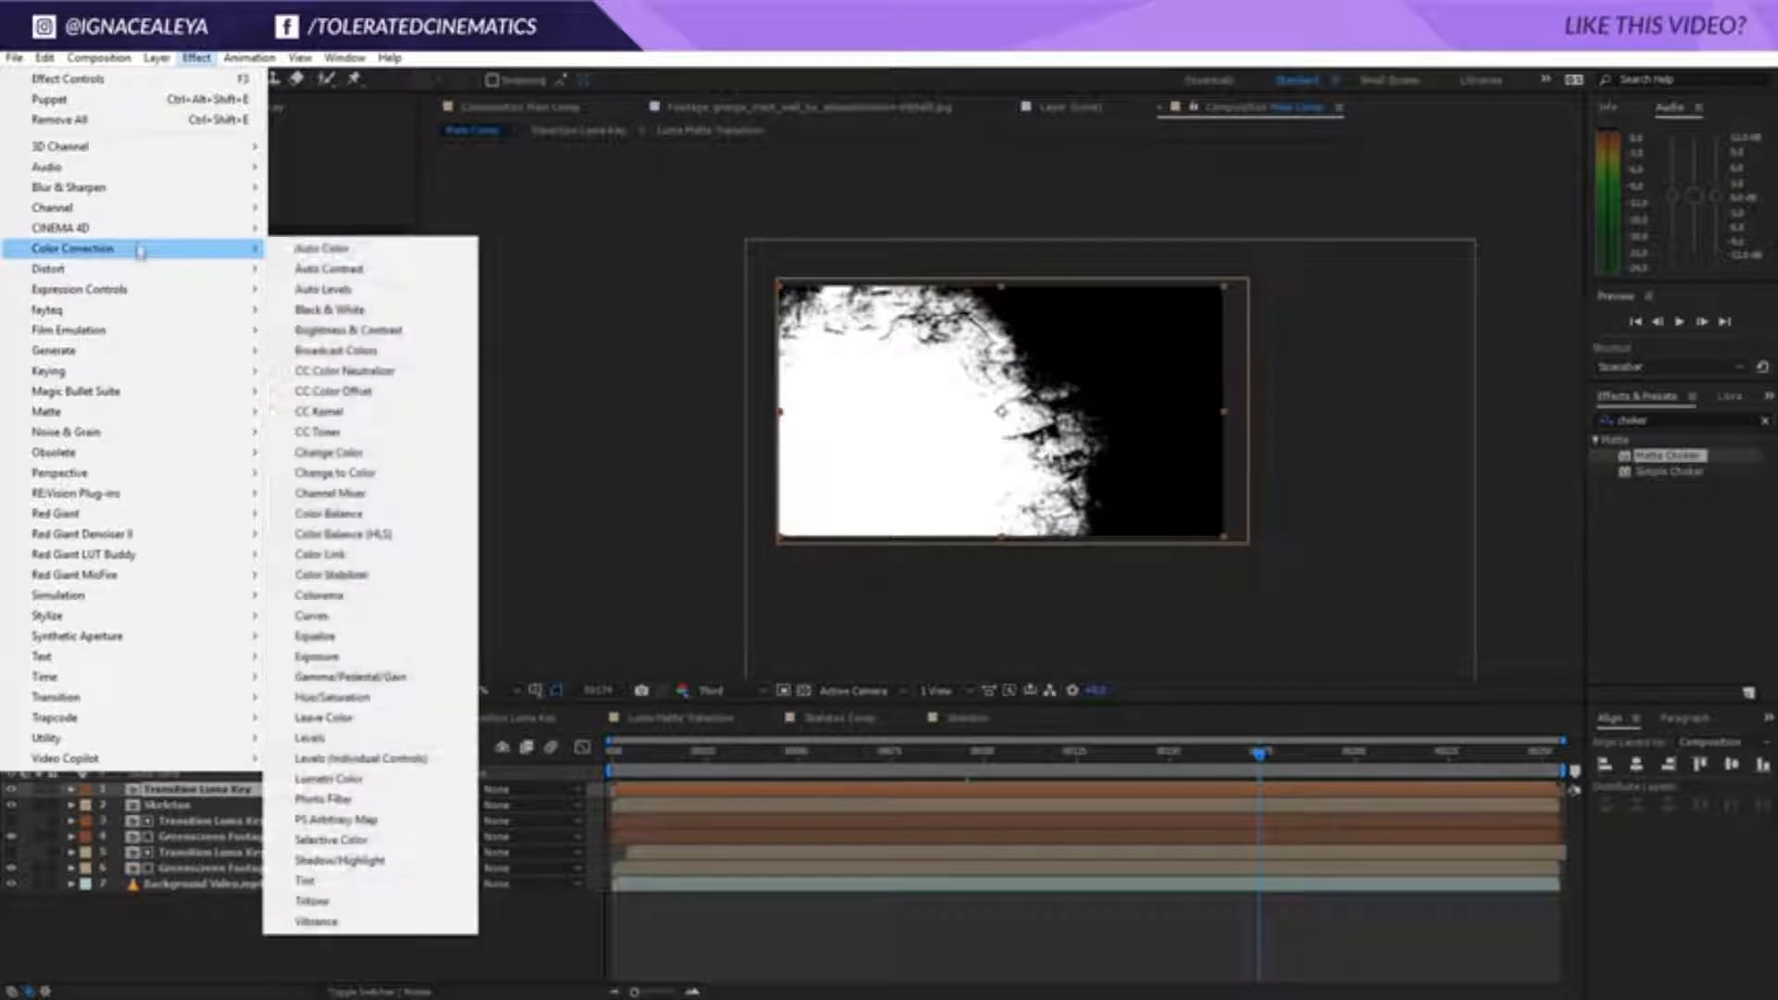
{"action": "left_click", "coordinate": [362, 600]}
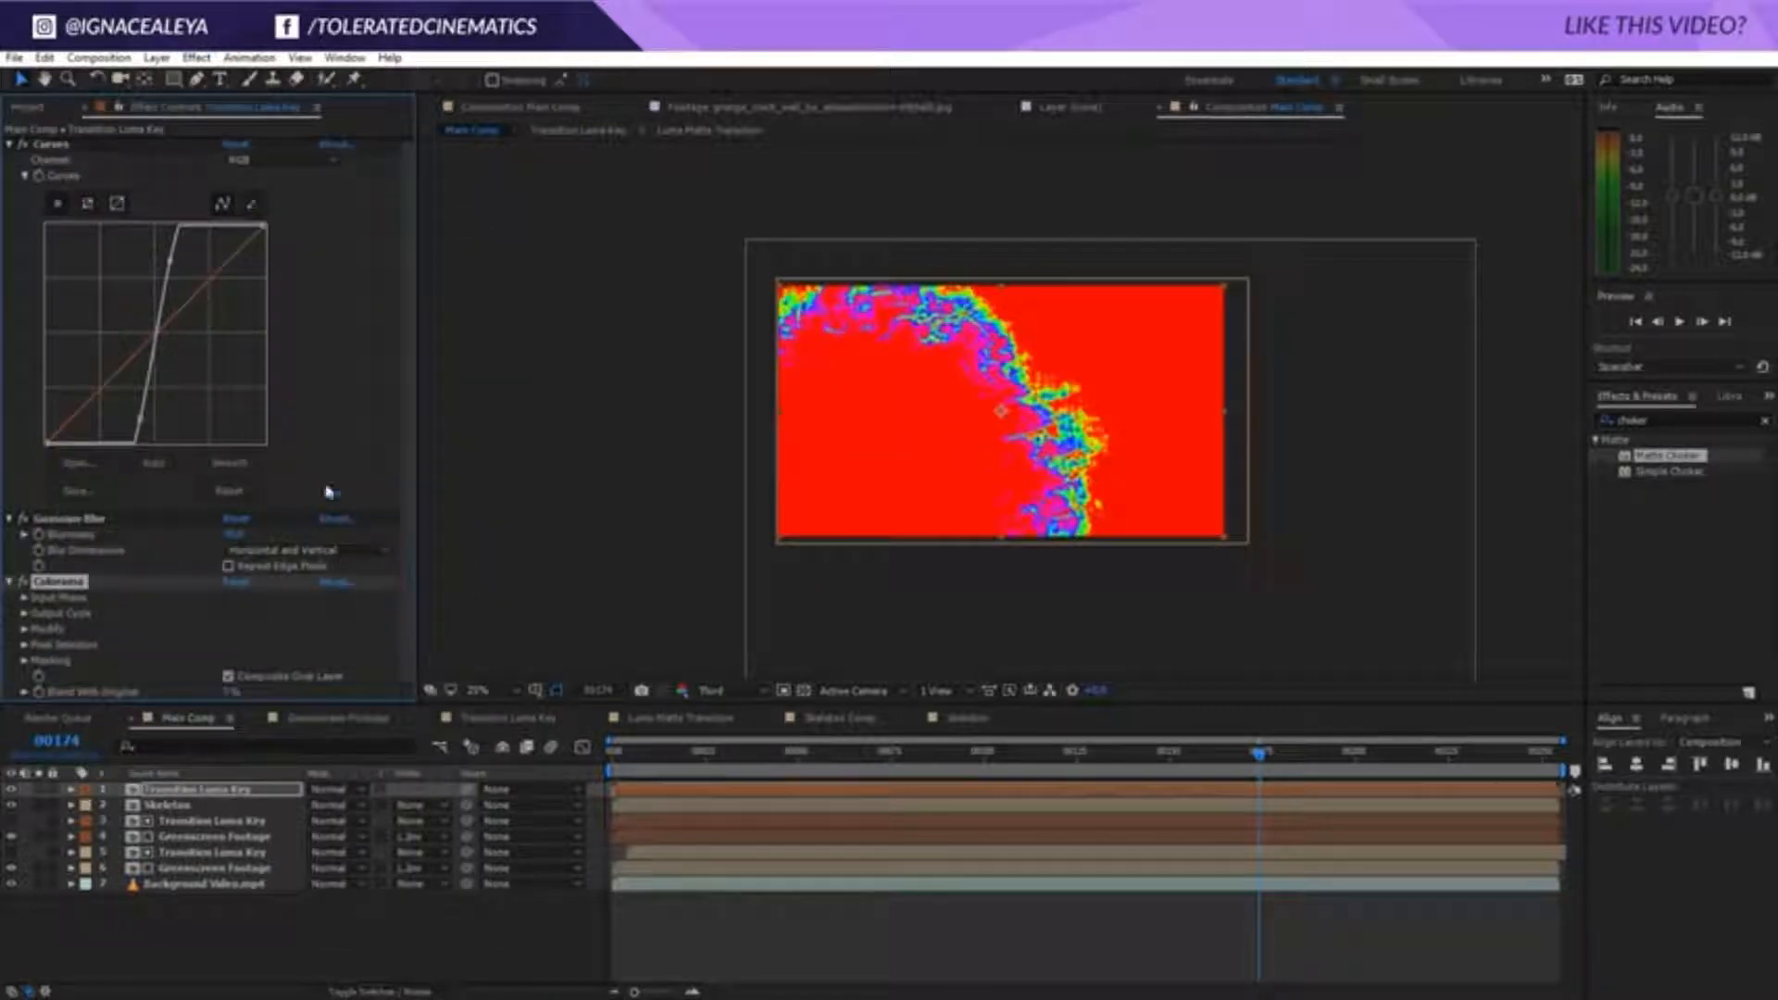
{"action": "left_click", "coordinate": [24, 614]}
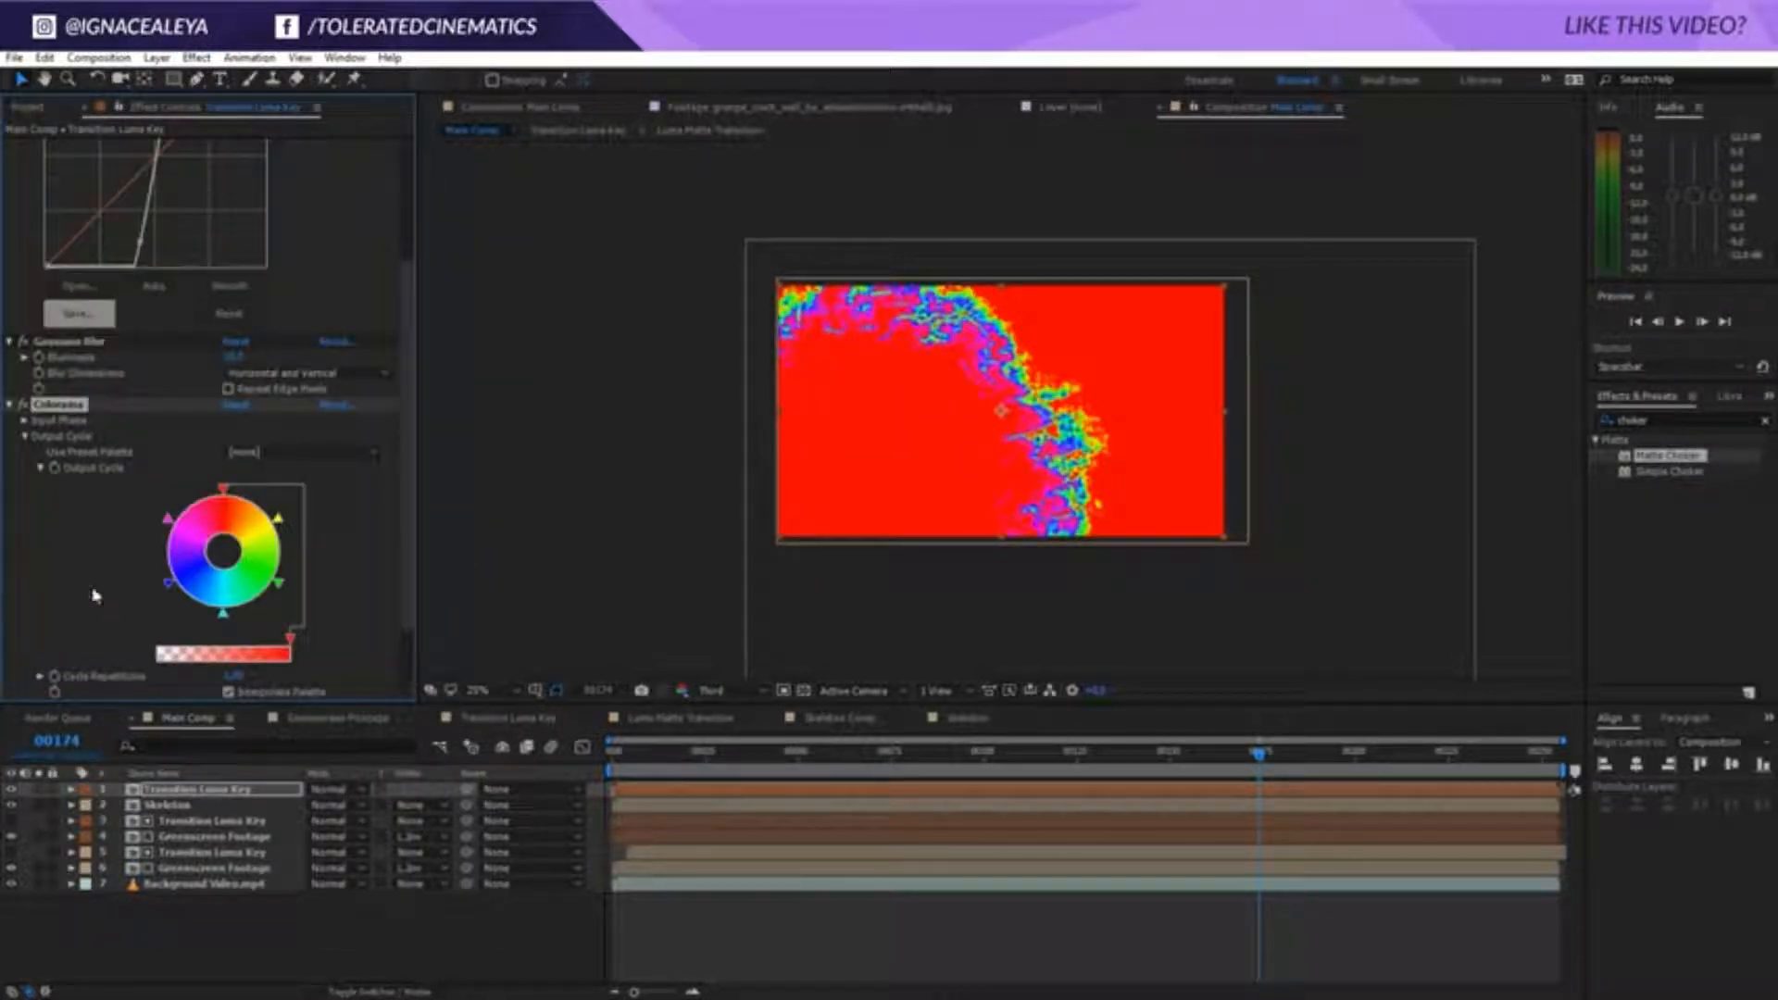
{"action": "left_click", "coordinate": [292, 452]}
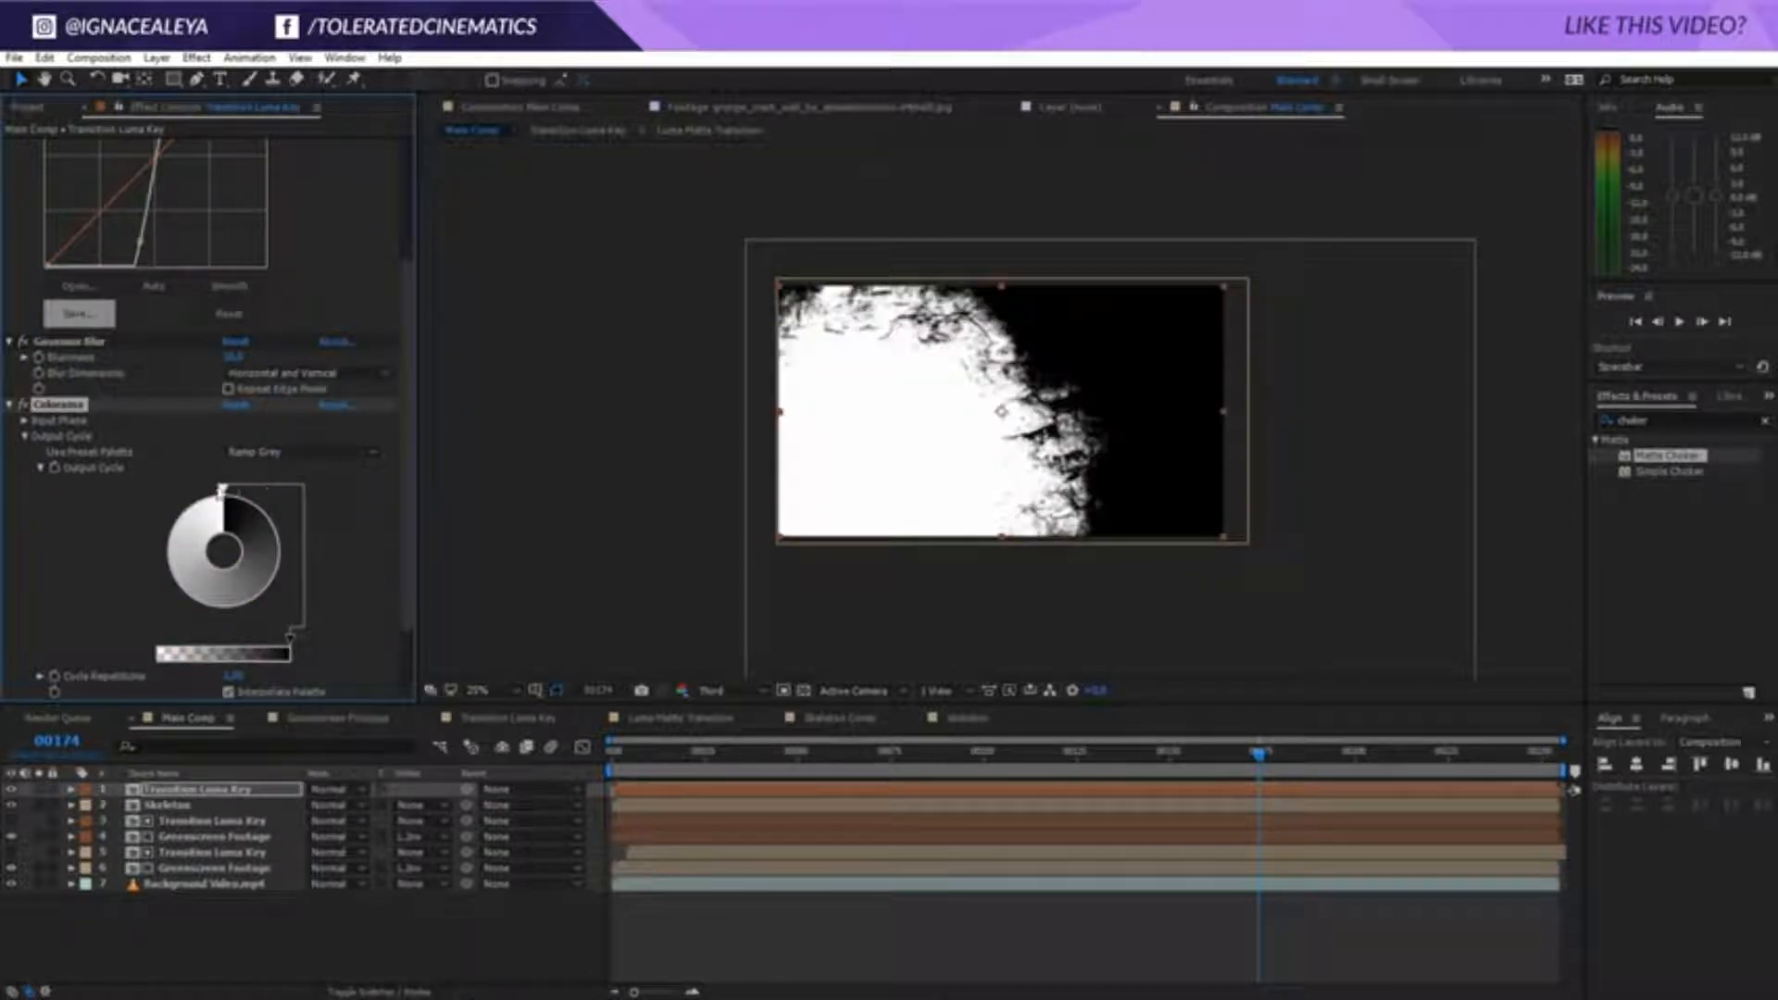
Reshape the Colorama output cycle with white stops on both sides of the wheel, so white fills its lower half and black stays on top
{"action": "left_click_drag", "start_coordinate": [223, 490], "coordinate": [226, 626]}
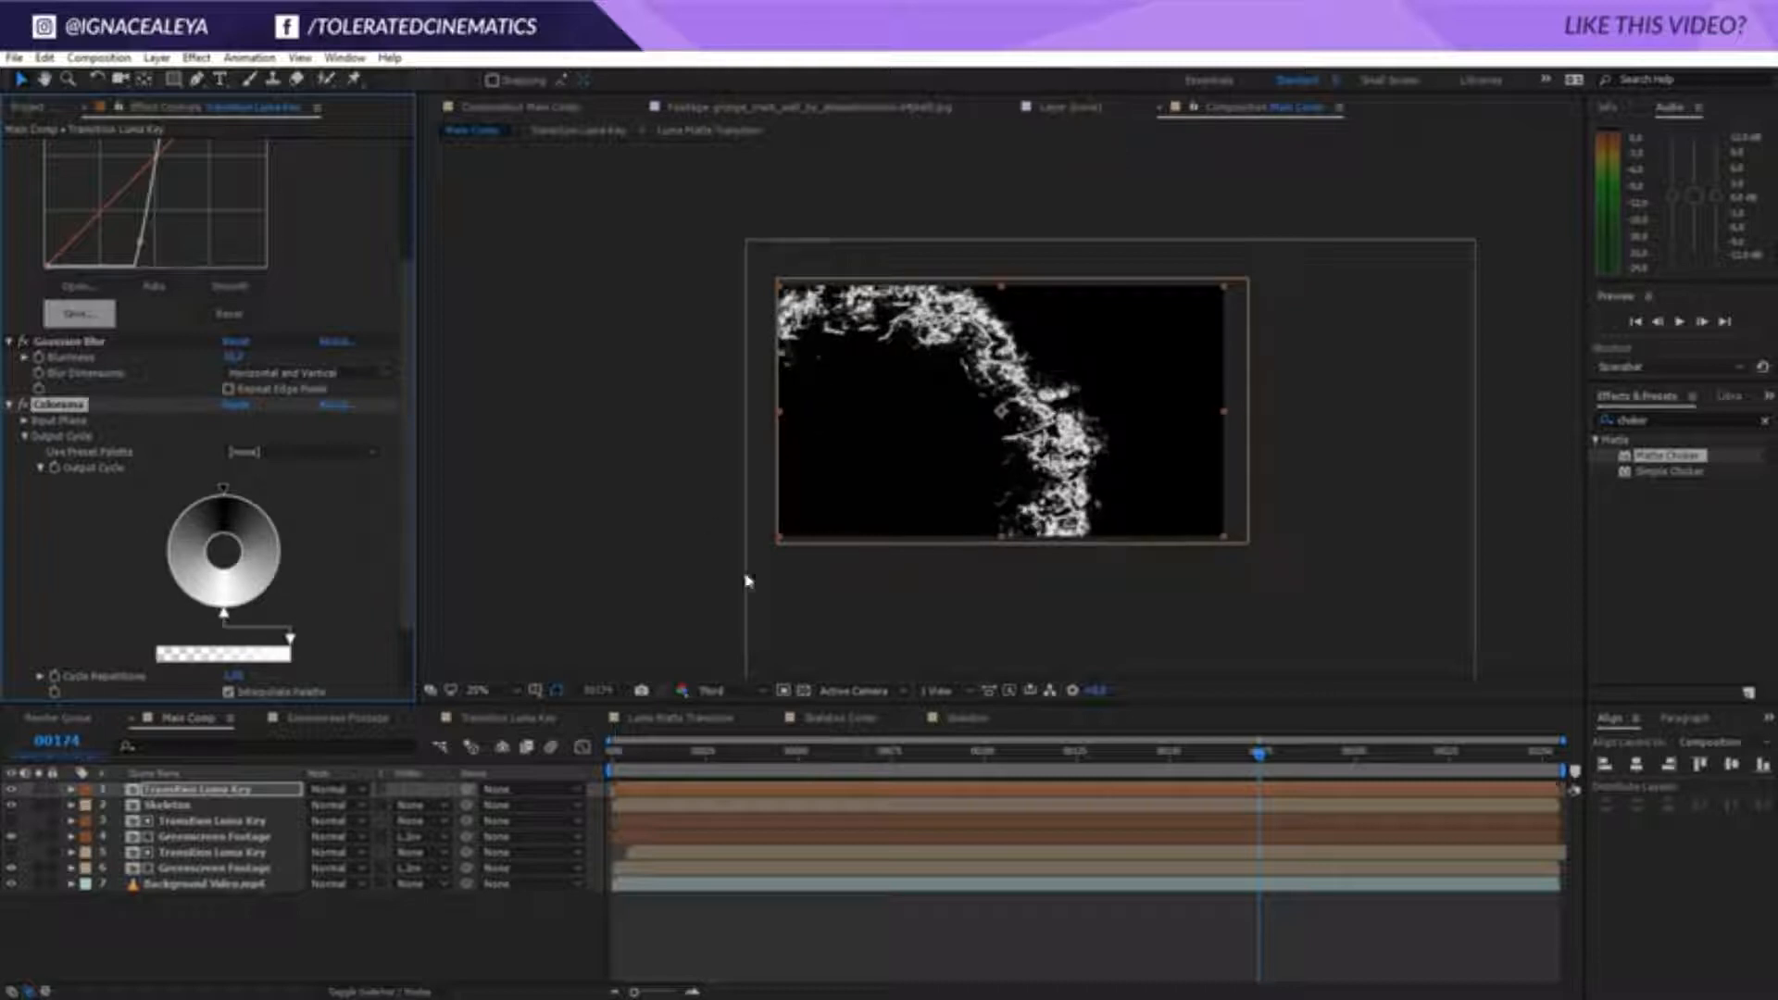
{"action": "left_click_drag", "start_coordinate": [225, 620], "coordinate": [167, 561]}
{"action": "double_click", "coordinate": [290, 637]}
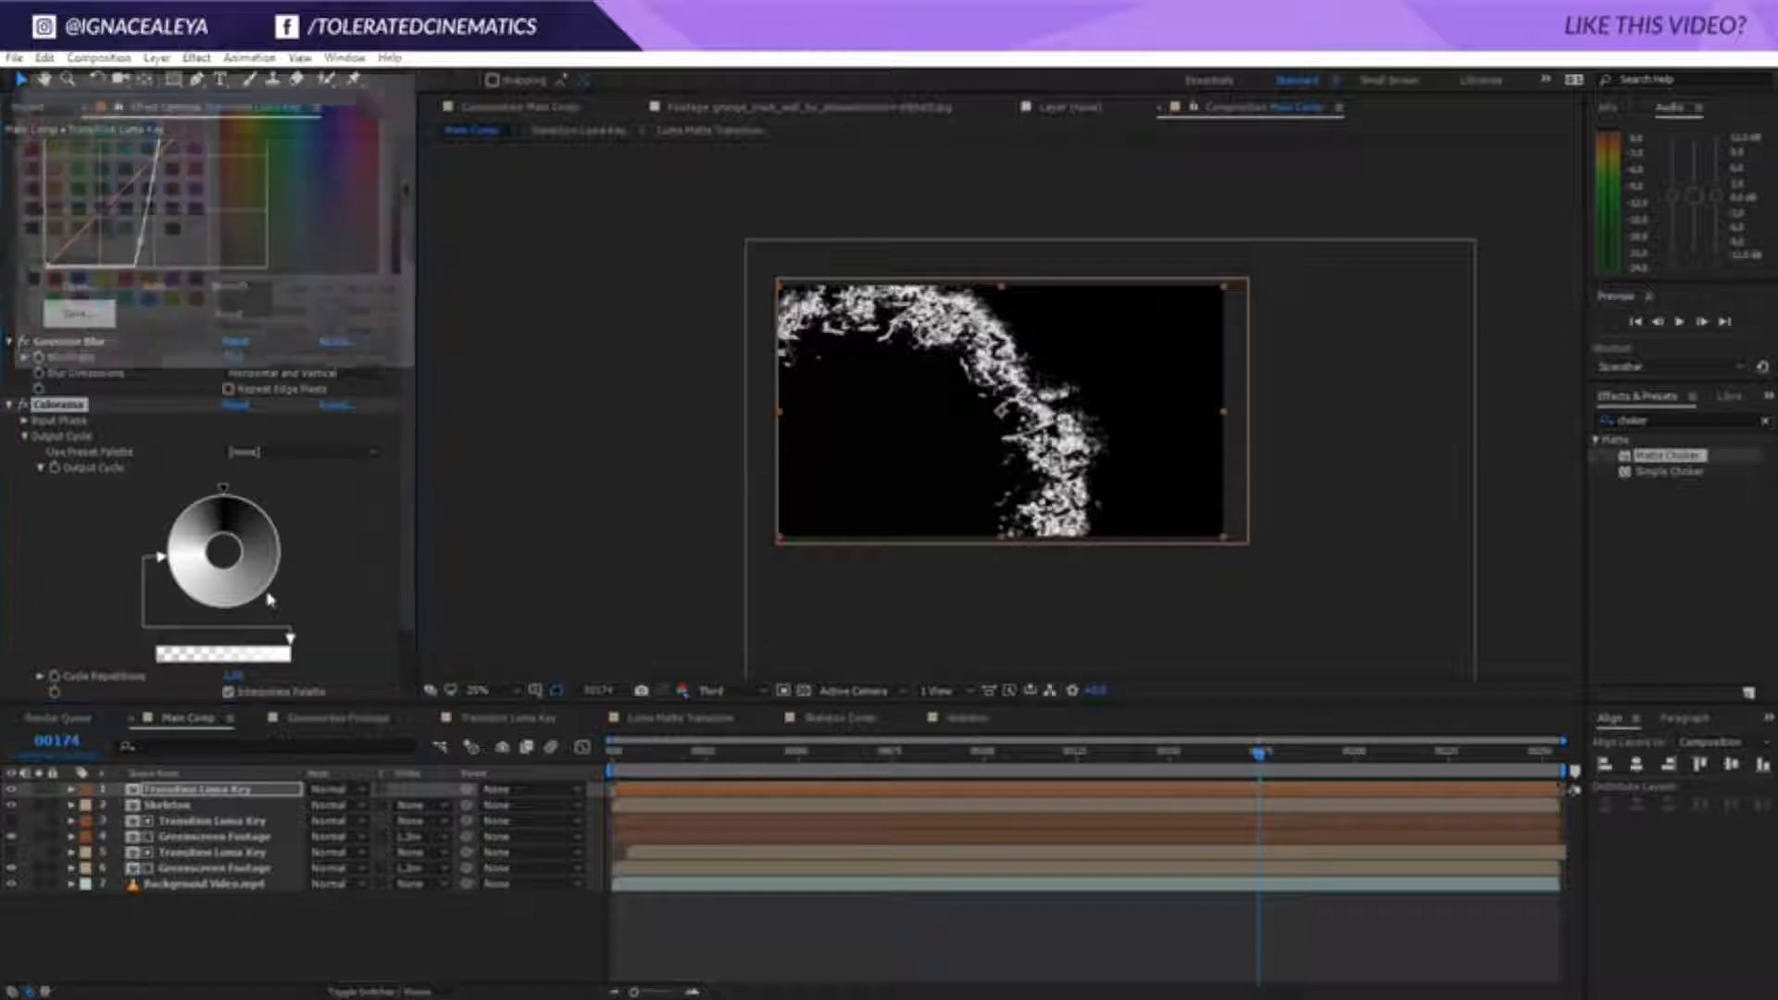
{"action": "left_click", "coordinate": [65, 357]}
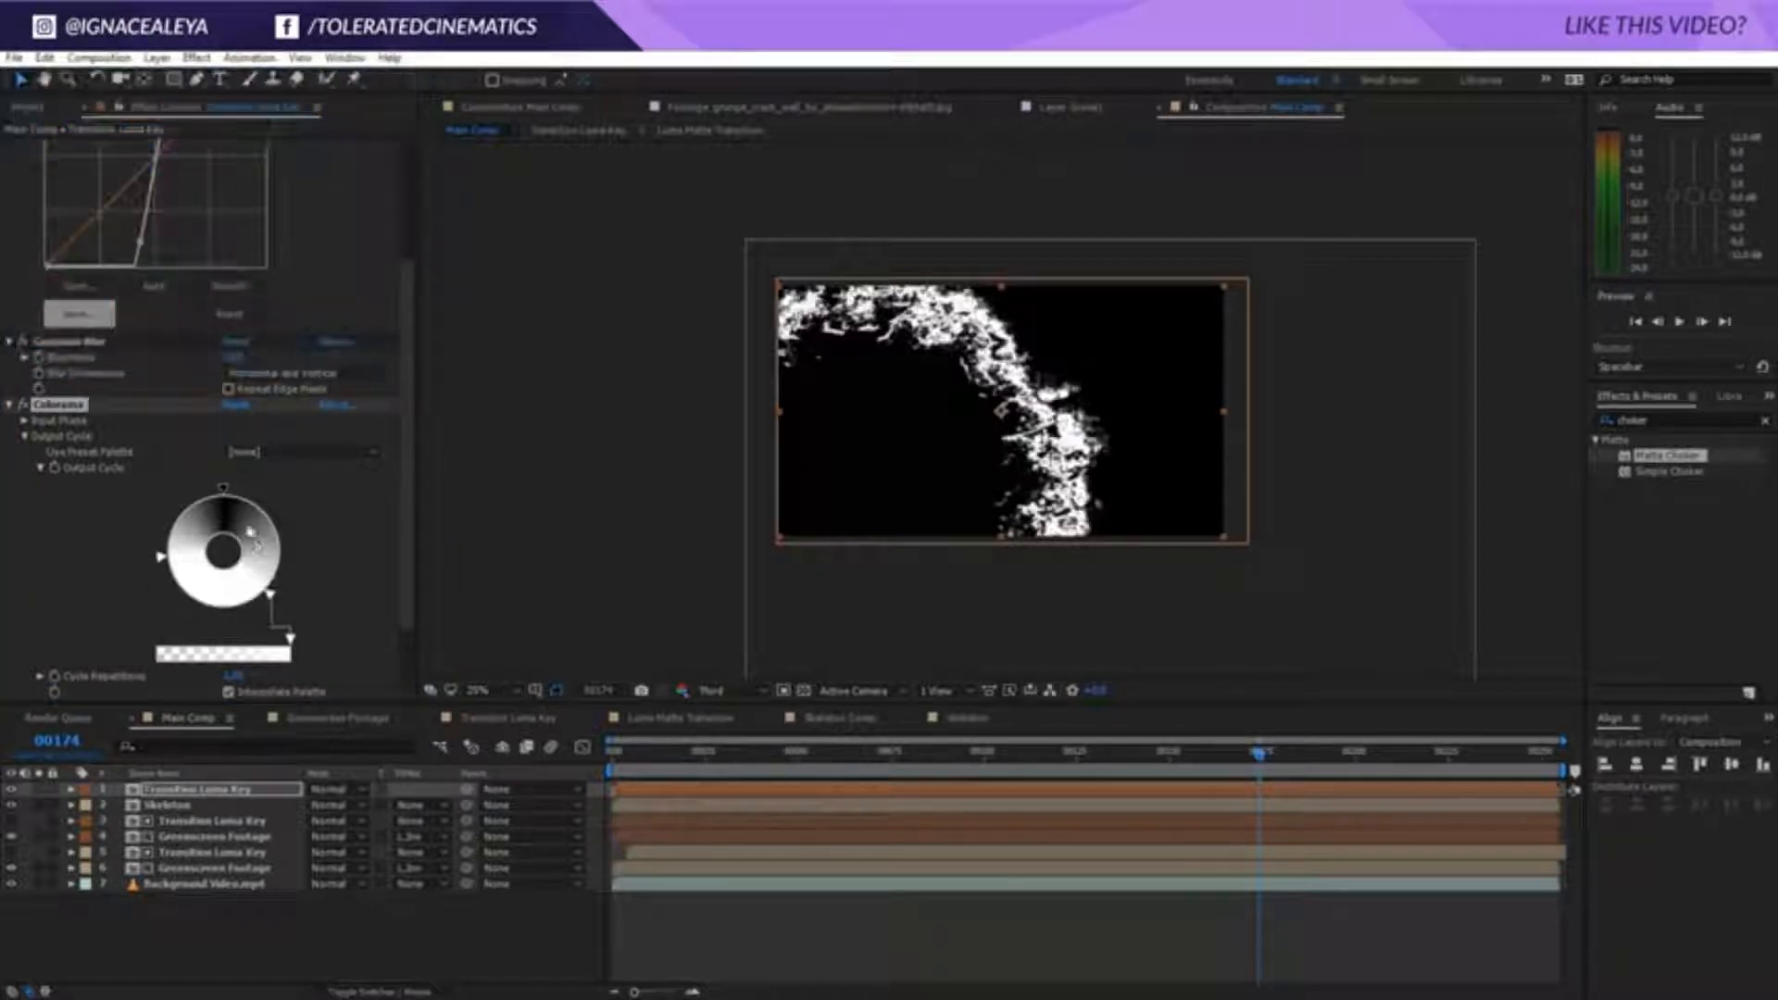
{"action": "mouse_move", "coordinate": [270, 595]}
{"action": "left_mouse_down"}
{"action": "mouse_move", "coordinate": [271, 526]}
{"action": "mouse_move", "coordinate": [284, 569]}
{"action": "left_mouse_up"}
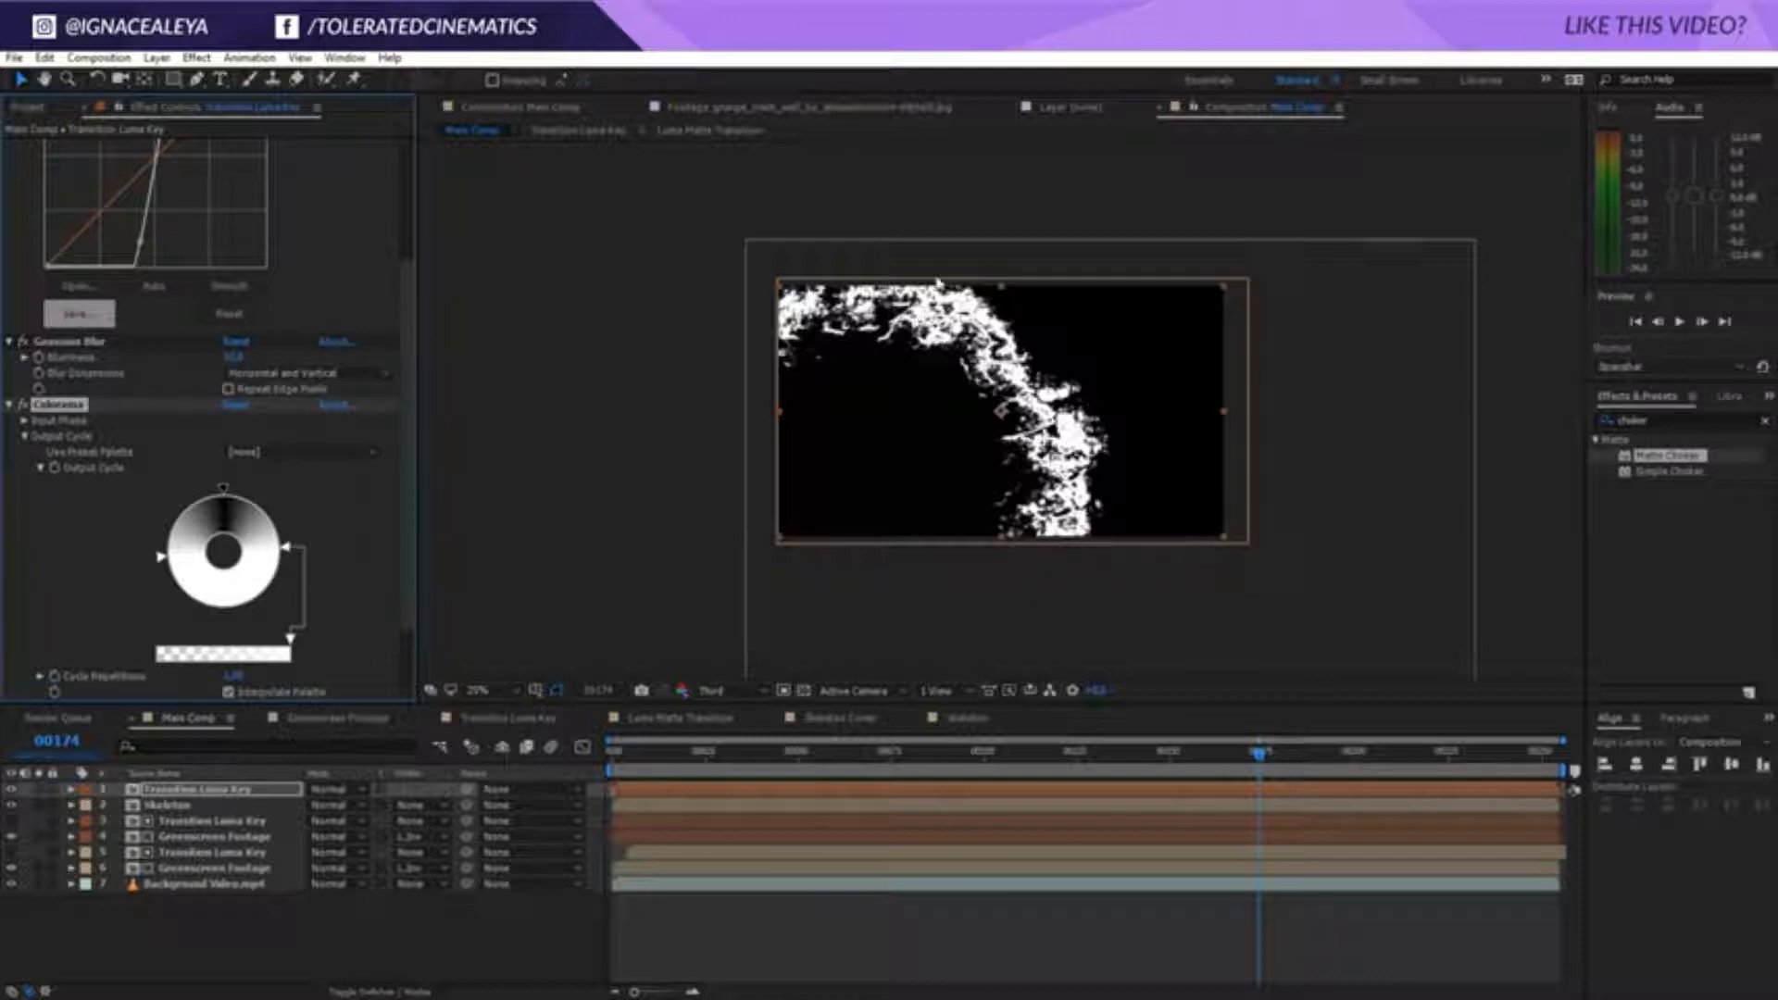
Set the Skeleton layer's track matte to Luma Matte "Transition Luma Key" and check the composite at frame 178
{"action": "left_click", "coordinate": [189, 805]}
{"action": "left_click", "coordinate": [412, 805]}
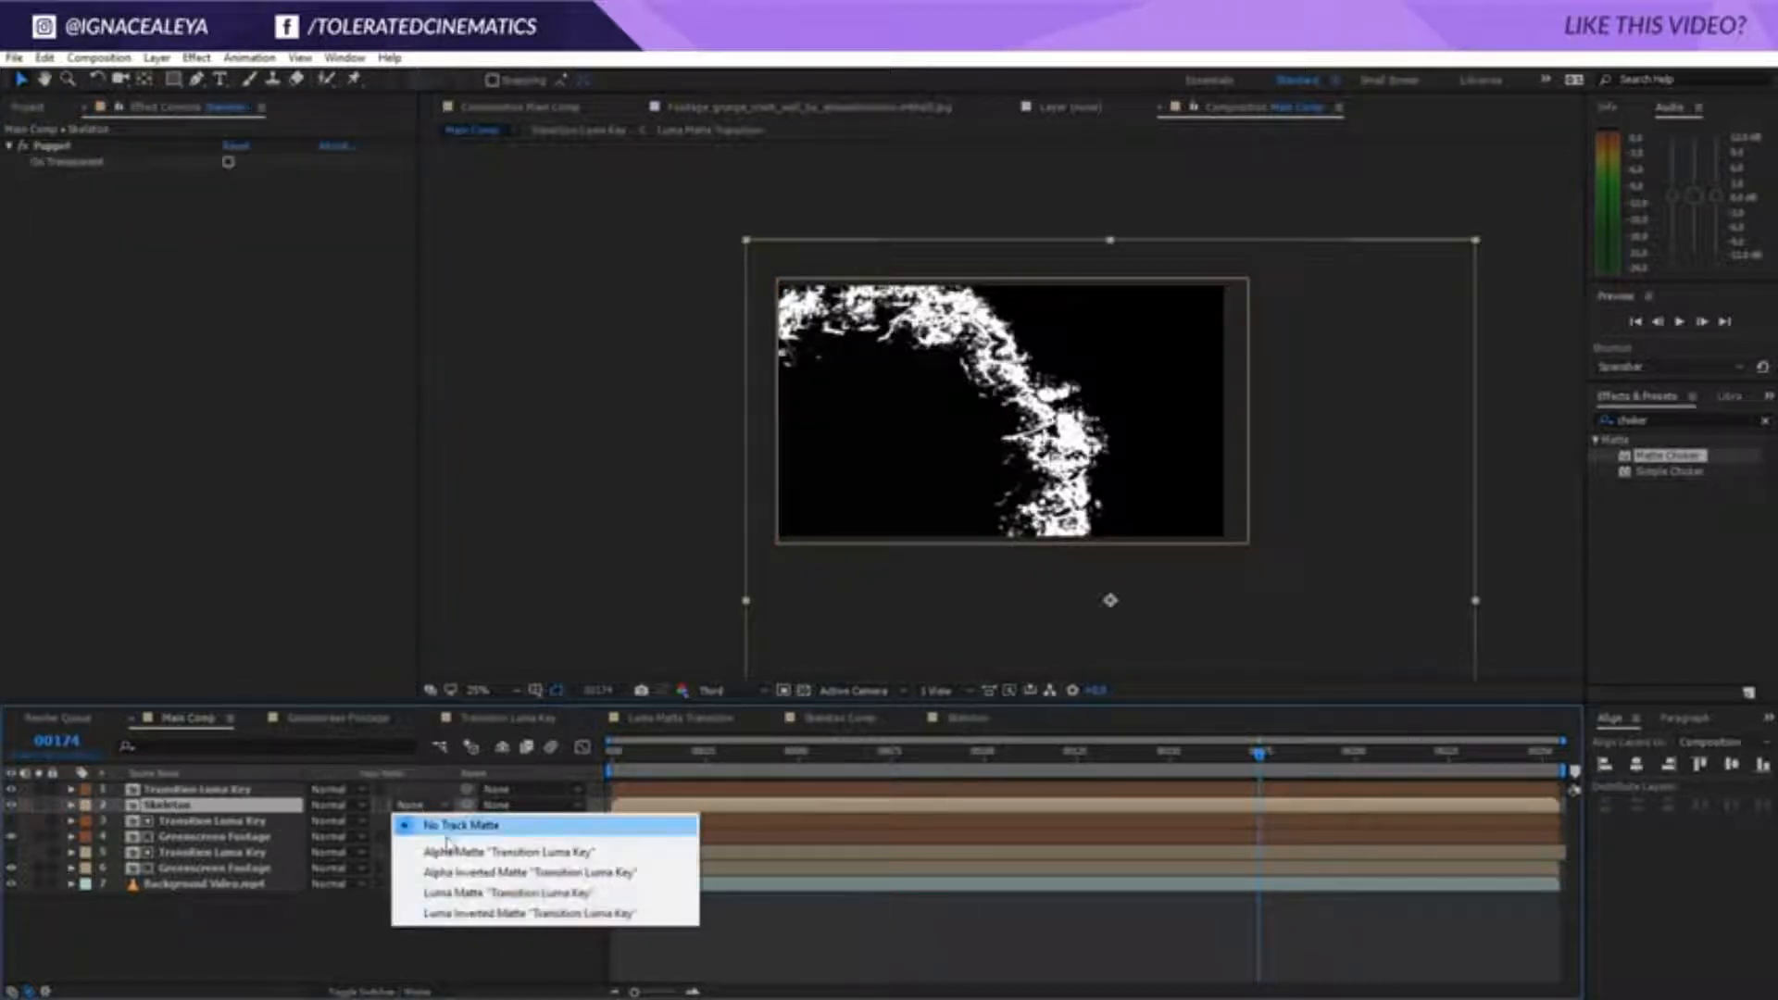
{"action": "left_click", "coordinate": [460, 893]}
{"action": "key", "text": "period"}
{"action": "key", "text": "period"}
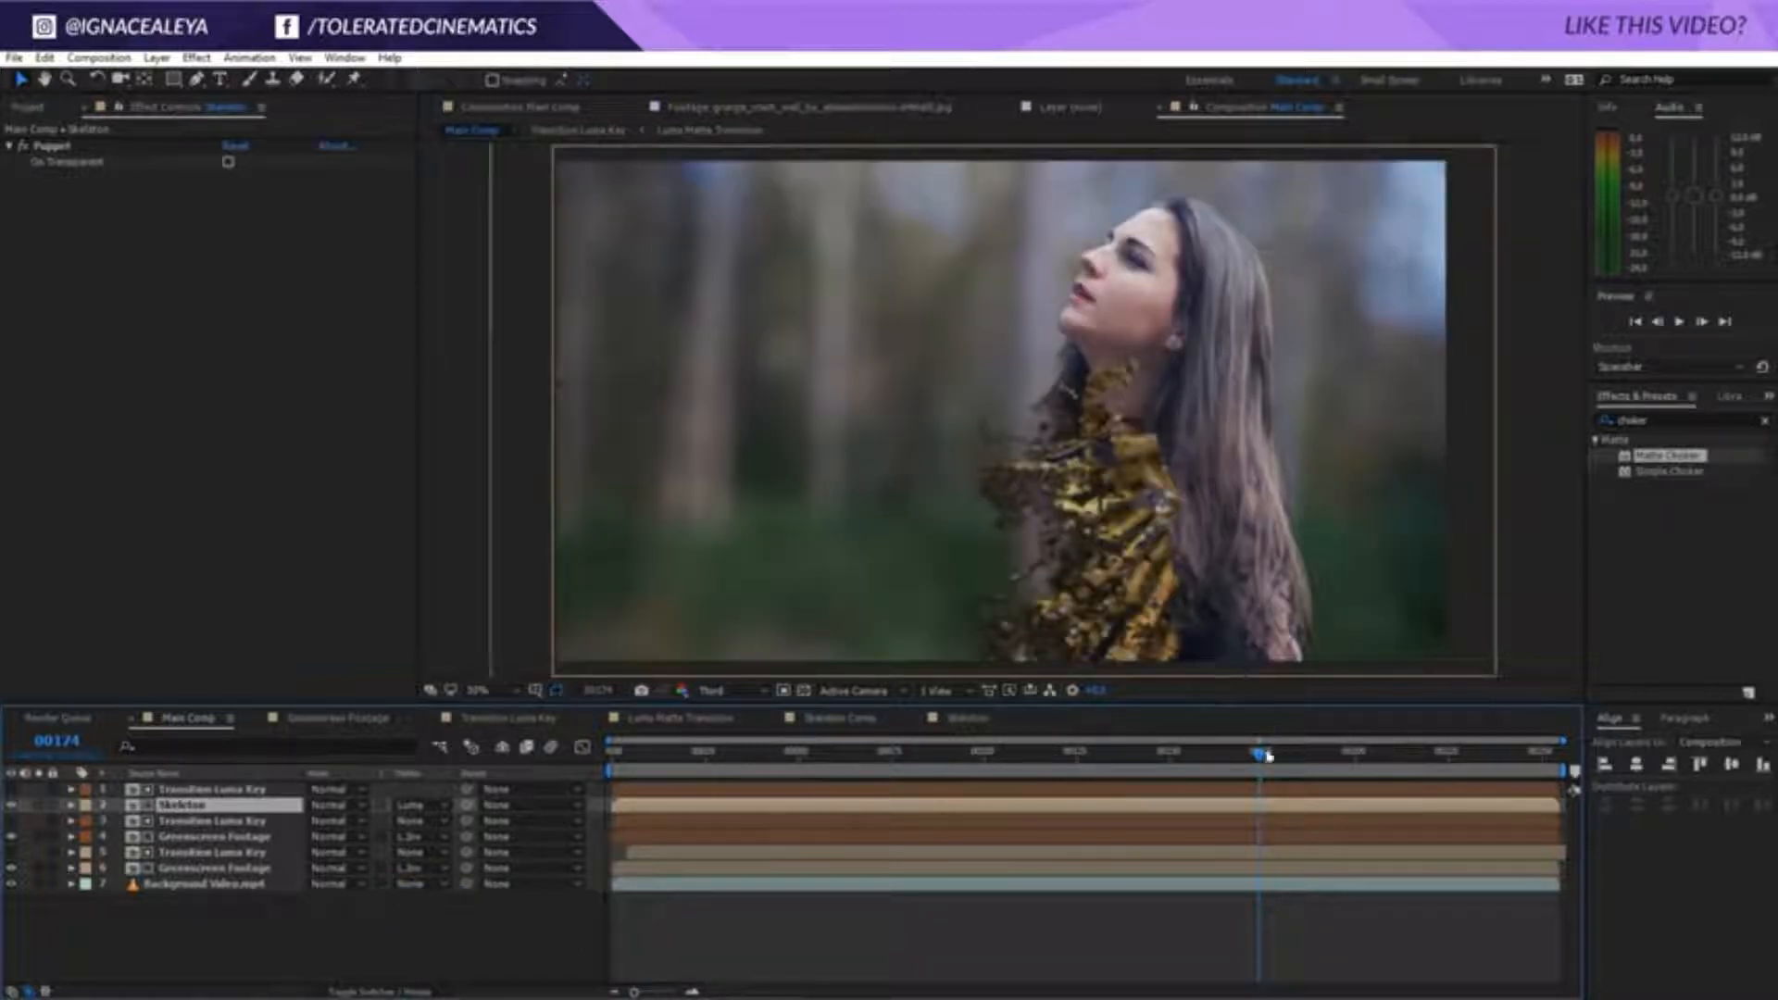
{"action": "mouse_move", "coordinate": [1269, 755]}
{"action": "left_mouse_down"}
{"action": "mouse_move", "coordinate": [1187, 764]}
{"action": "mouse_move", "coordinate": [1235, 781]}
{"action": "mouse_move", "coordinate": [1398, 755]}
{"action": "mouse_move", "coordinate": [1278, 786]}
{"action": "left_mouse_up"}
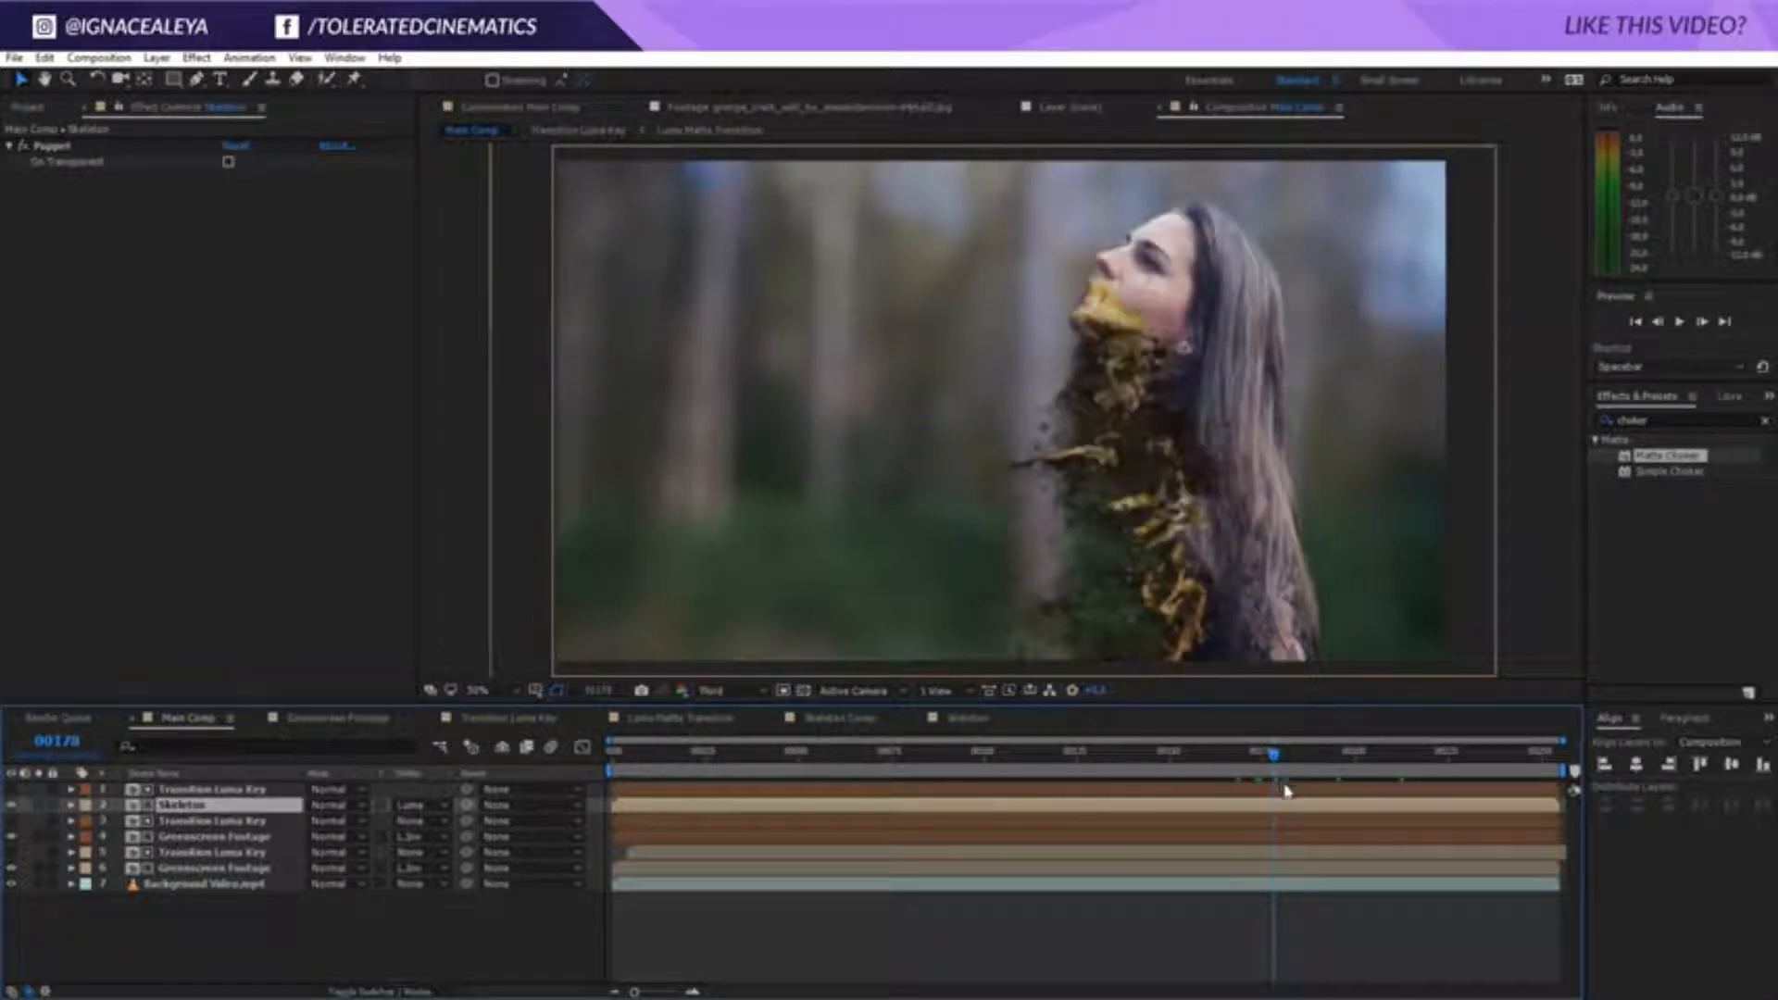
Add a second Gaussian Blur after Colorama on the topmost Transition Luma Key layer and set a slight blurriness
{"action": "left_click", "coordinate": [225, 792]}
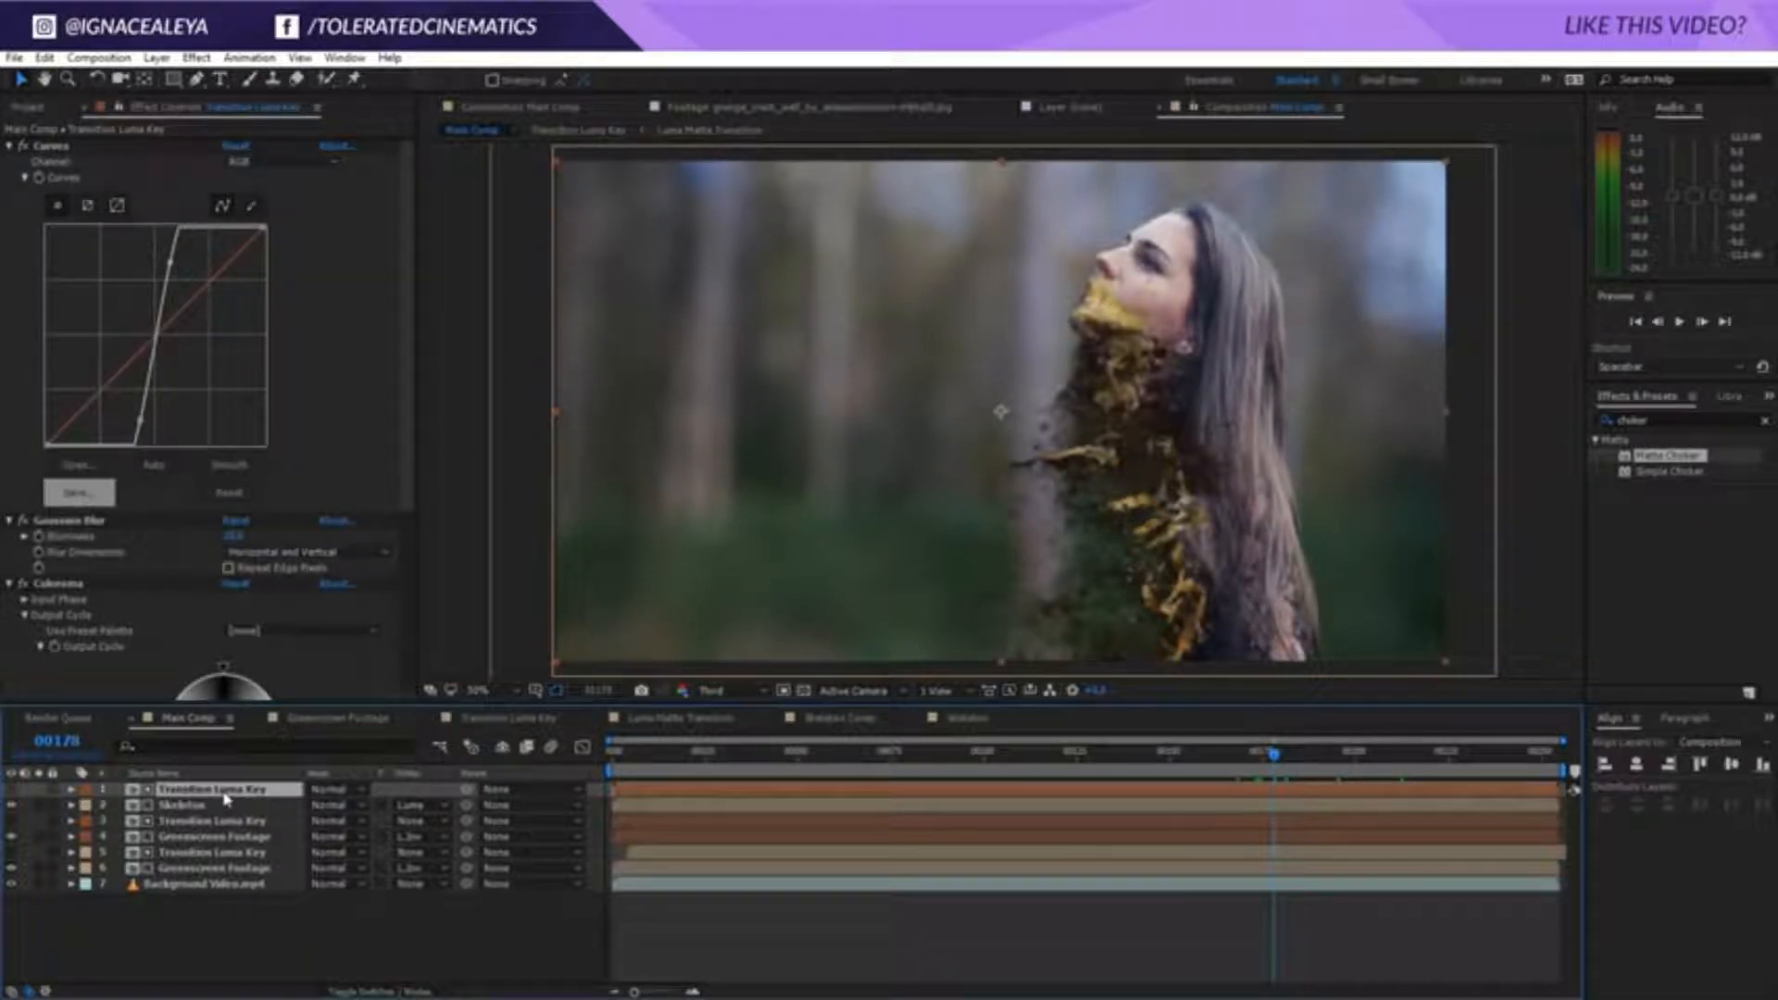
{"action": "left_click", "coordinate": [197, 57]}
{"action": "mouse_move", "coordinate": [115, 188]}
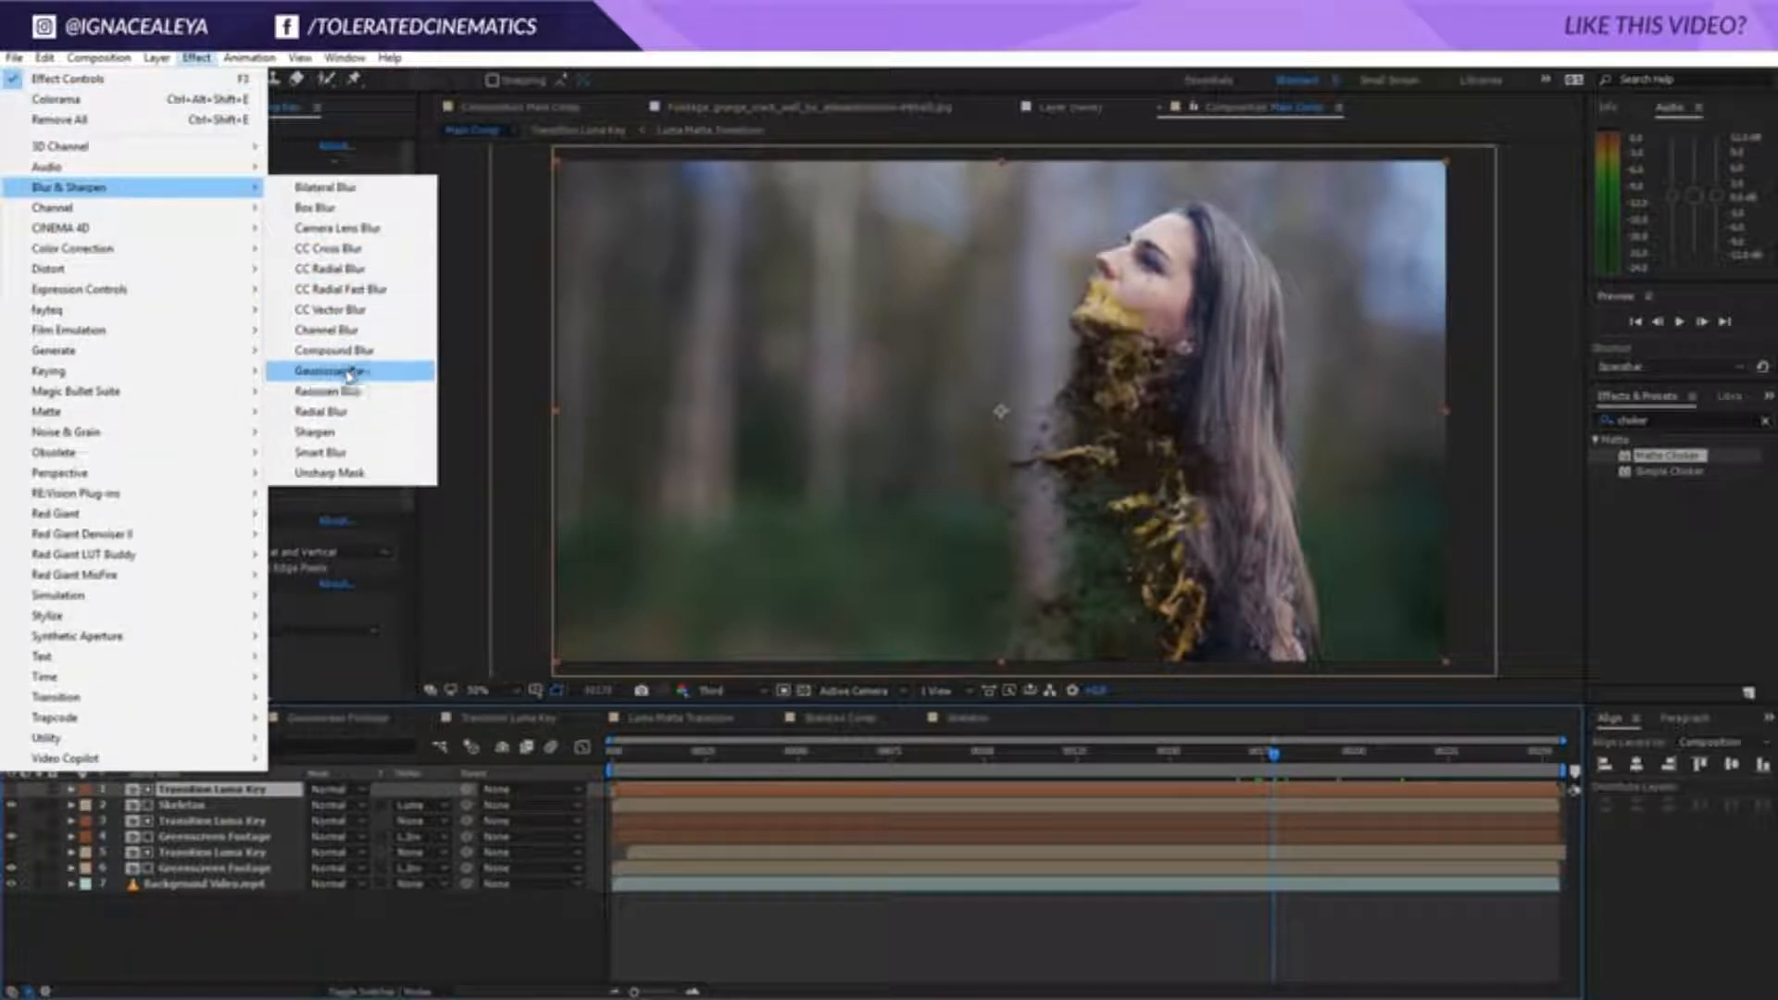
{"action": "left_click", "coordinate": [331, 370]}
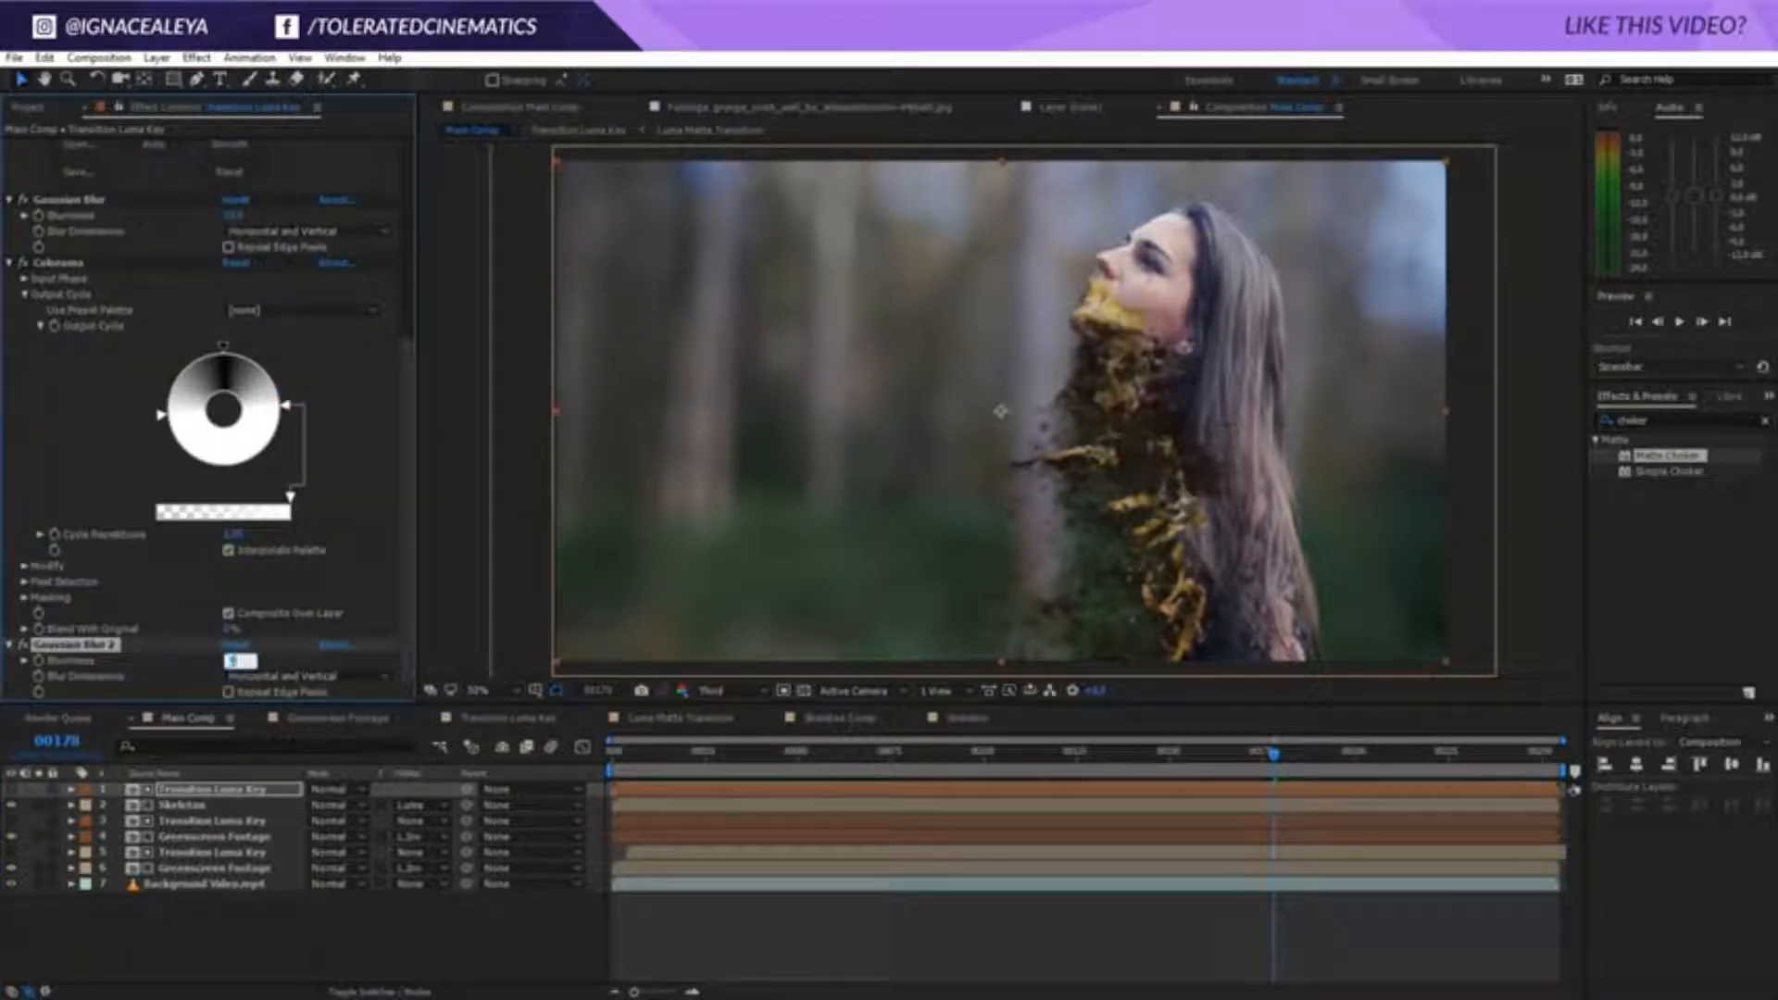
{"action": "key", "text": "Return"}
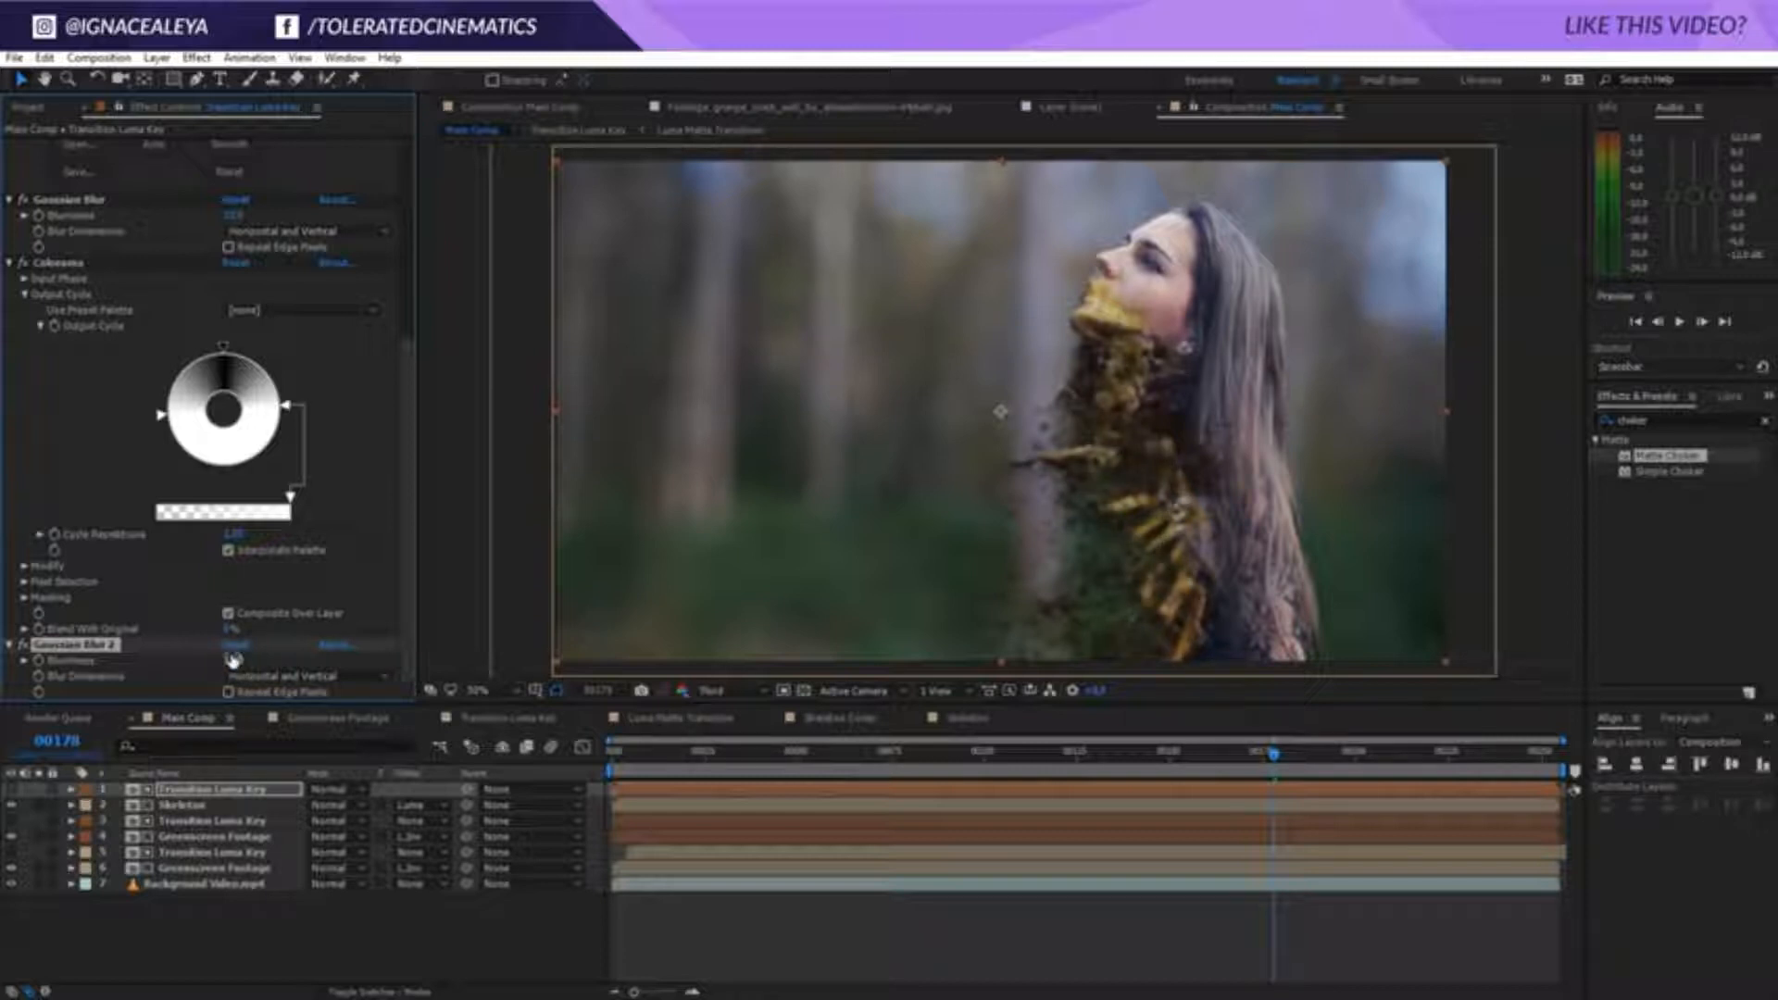
Add a second Curves effect to the topmost Transition Luma Key layer and shape it into a contrast-raising S-curve
{"action": "left_click", "coordinate": [196, 58]}
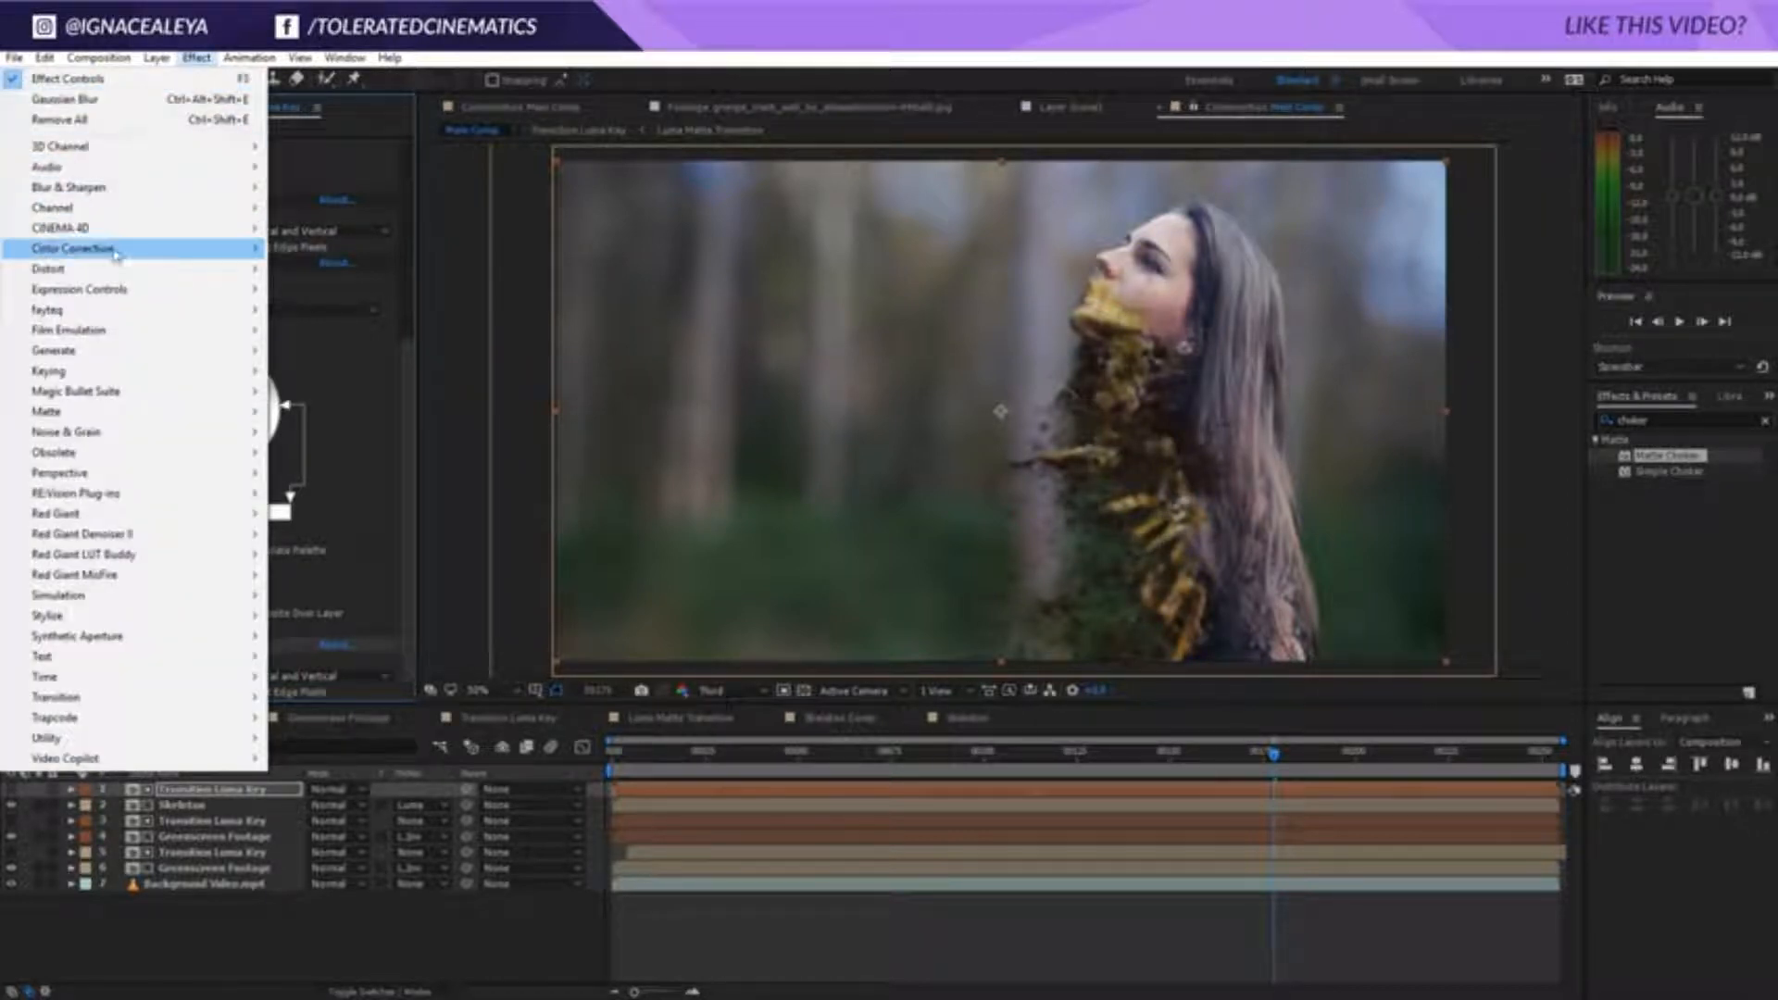
{"action": "mouse_move", "coordinate": [121, 248]}
{"action": "left_click", "coordinate": [312, 615]}
{"action": "left_click_drag", "start_coordinate": [114, 566], "coordinate": [114, 603]}
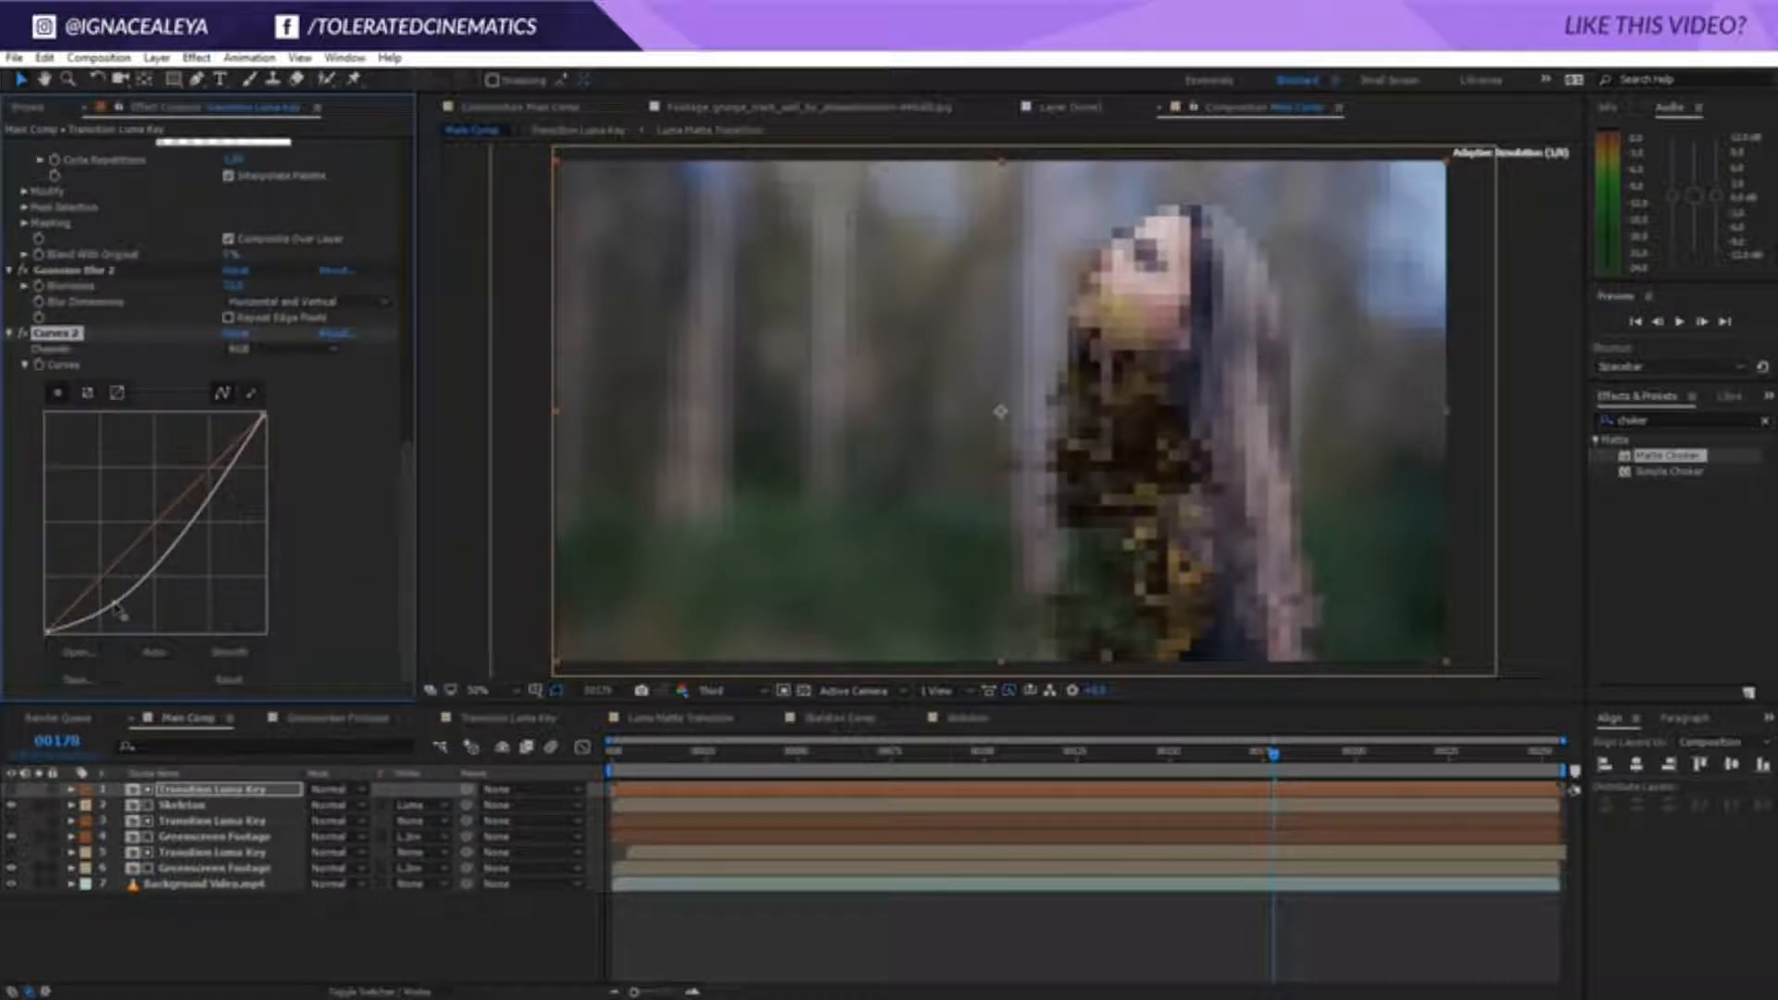
{"action": "left_click_drag", "start_coordinate": [181, 529], "coordinate": [182, 493]}
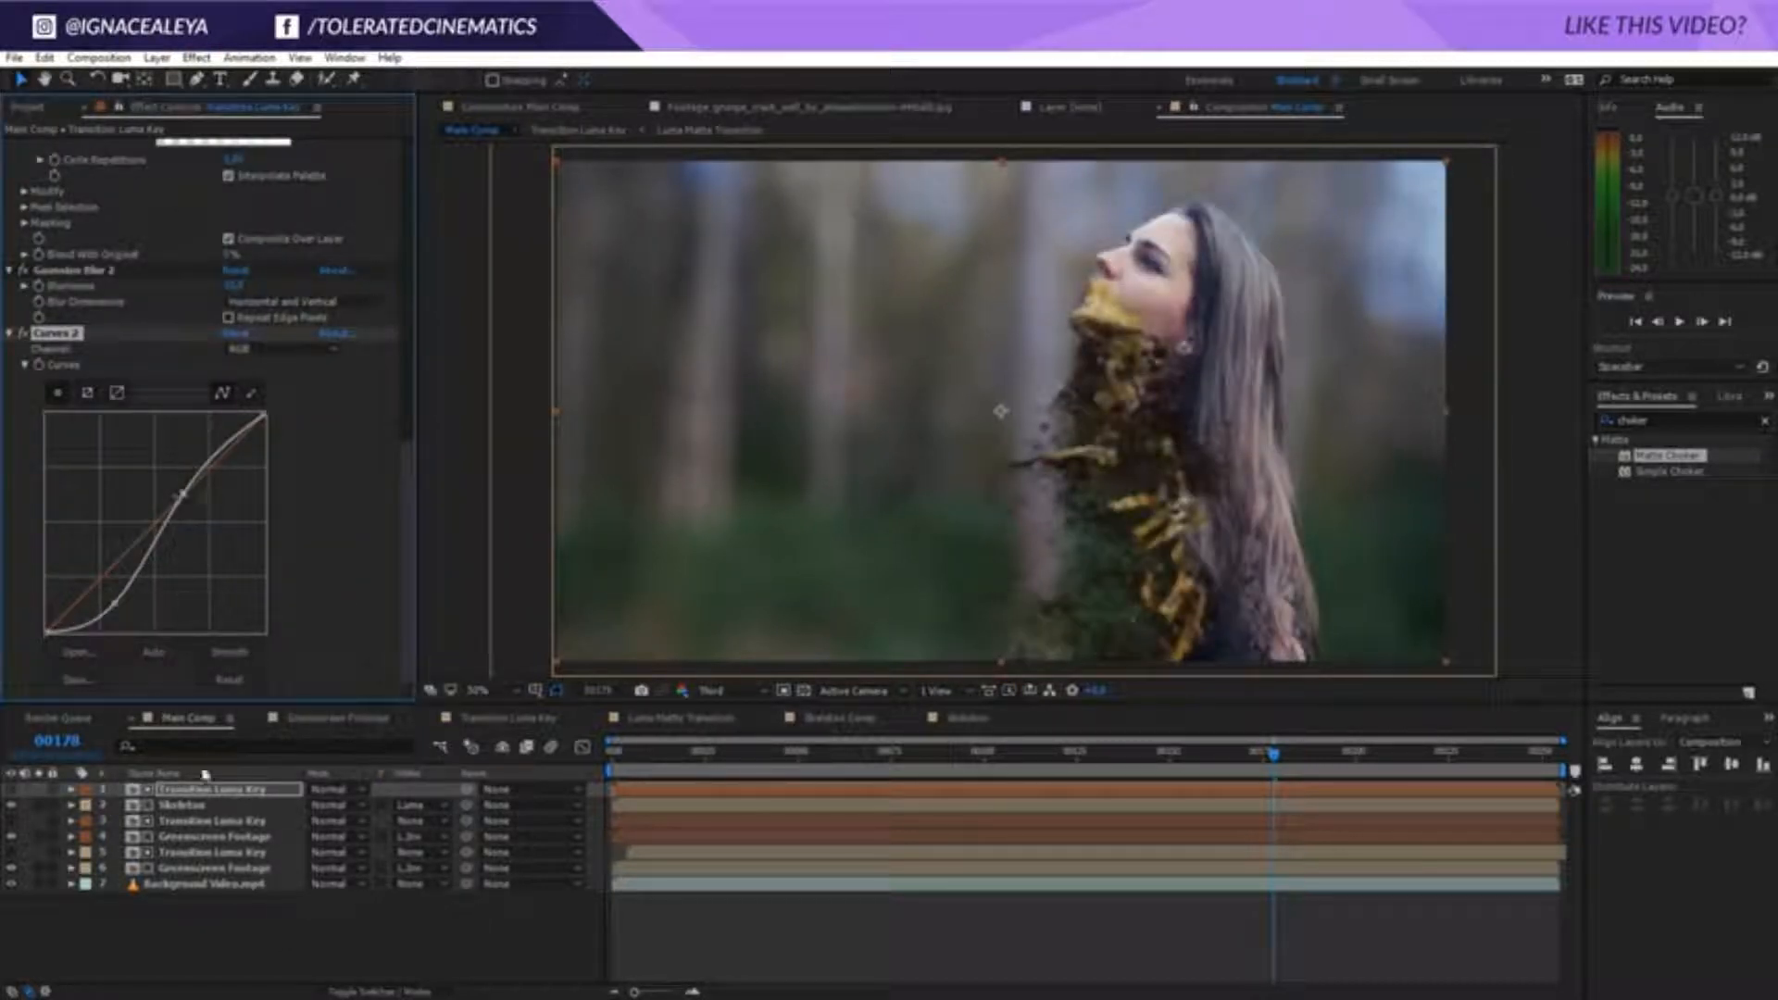
Apply Curves to the Skeleton layer and bend the RGB curve below the diagonal to darken its shadows and midtones
{"action": "left_click", "coordinate": [190, 804]}
{"action": "left_click", "coordinate": [196, 57]}
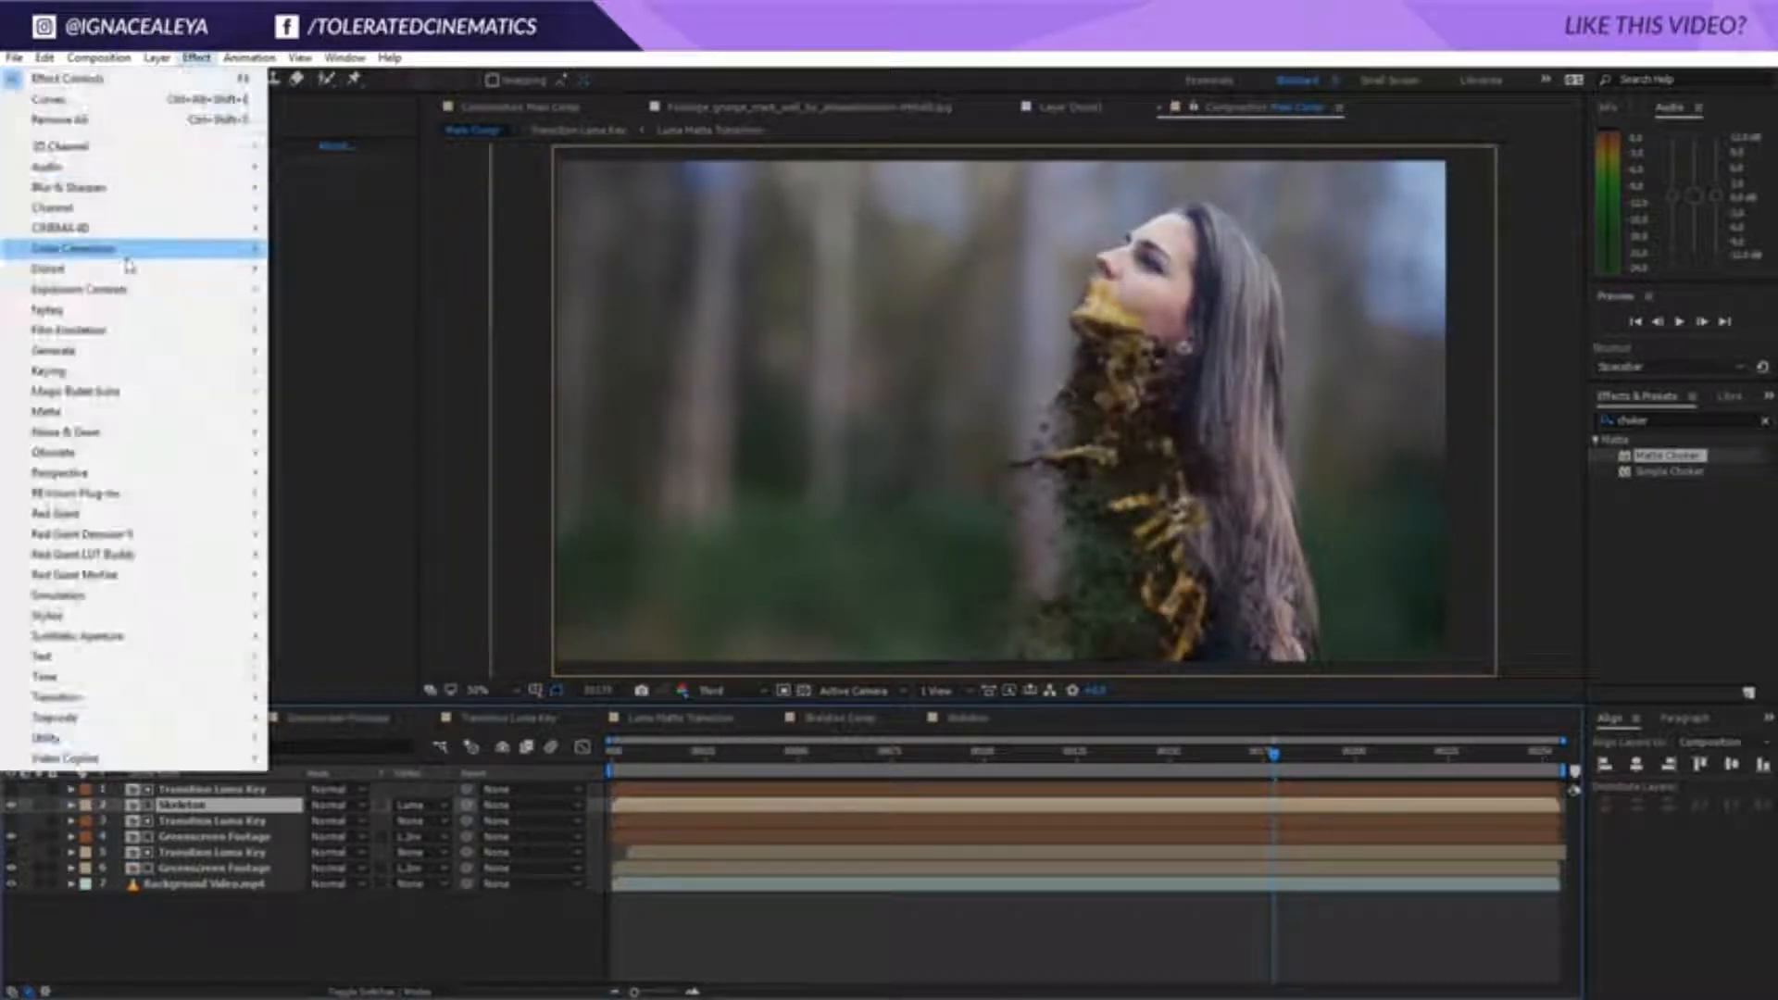
{"action": "mouse_move", "coordinate": [158, 294]}
{"action": "left_click", "coordinate": [356, 615]}
{"action": "left_click_drag", "start_coordinate": [155, 368], "coordinate": [200, 340]}
Apply a black-to-white Tint effect to the Skeleton layer with a partial tint amount to reduce its yellow colour
{"action": "left_click", "coordinate": [198, 58]}
{"action": "mouse_move", "coordinate": [123, 256]}
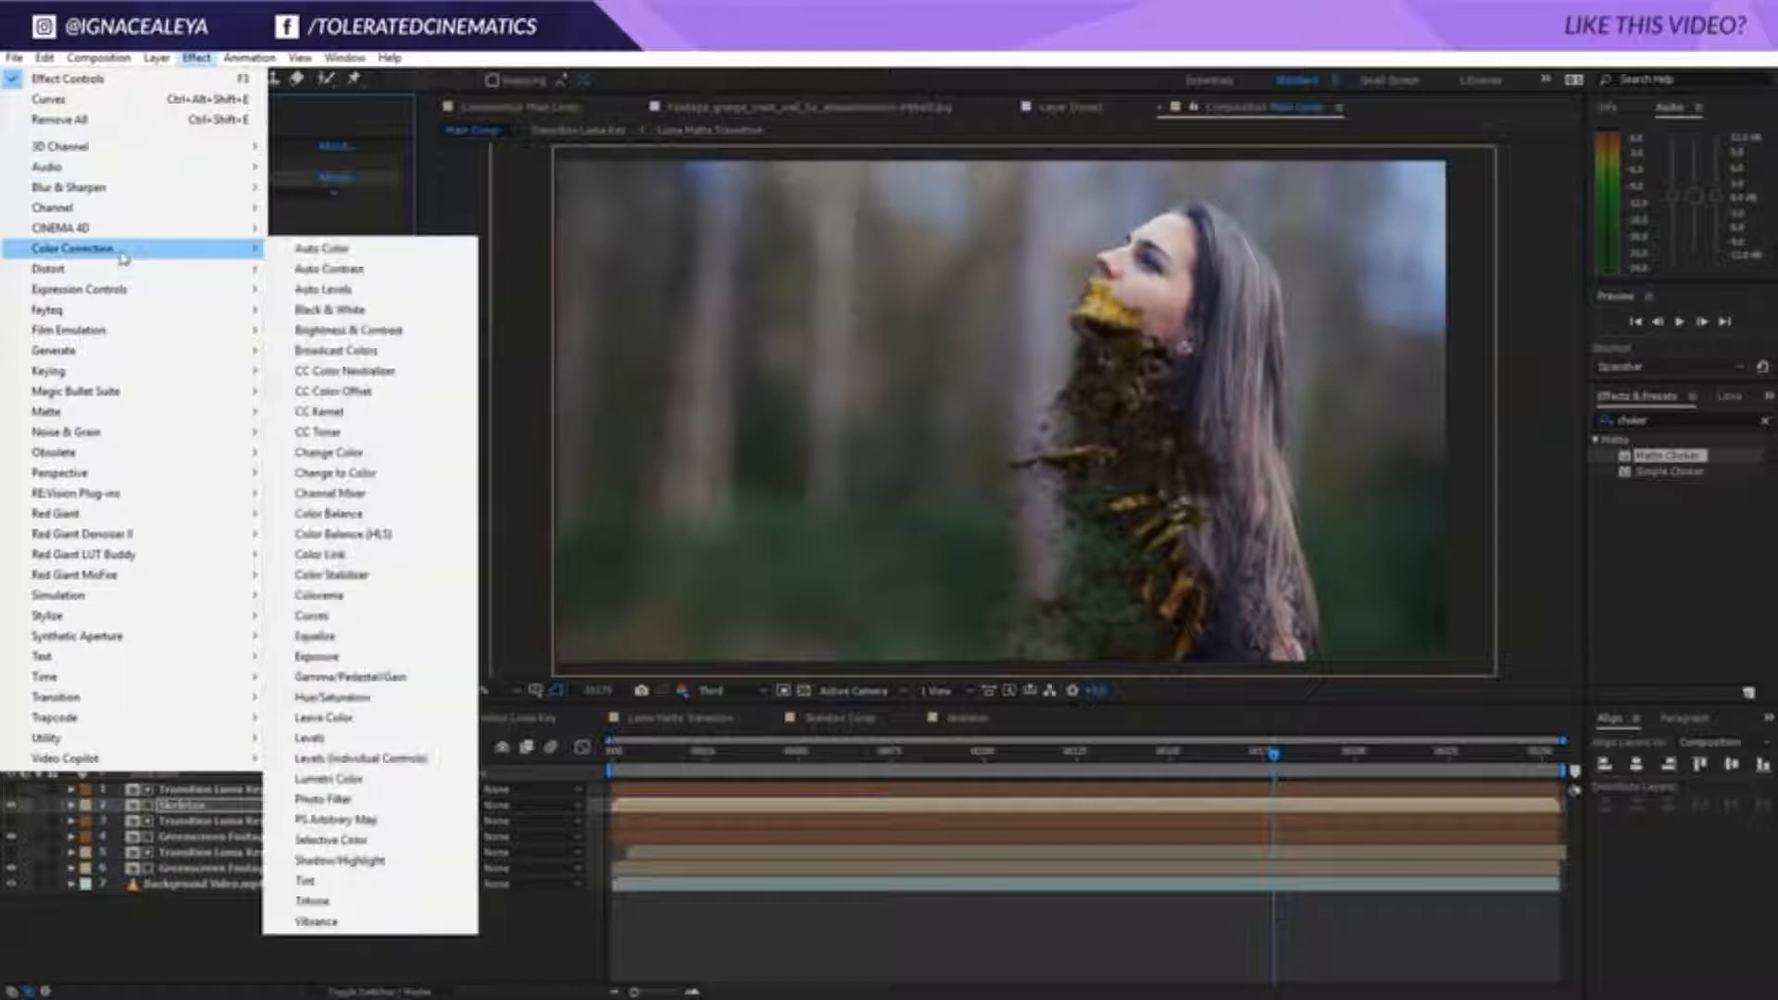
{"action": "left_click", "coordinate": [305, 881]}
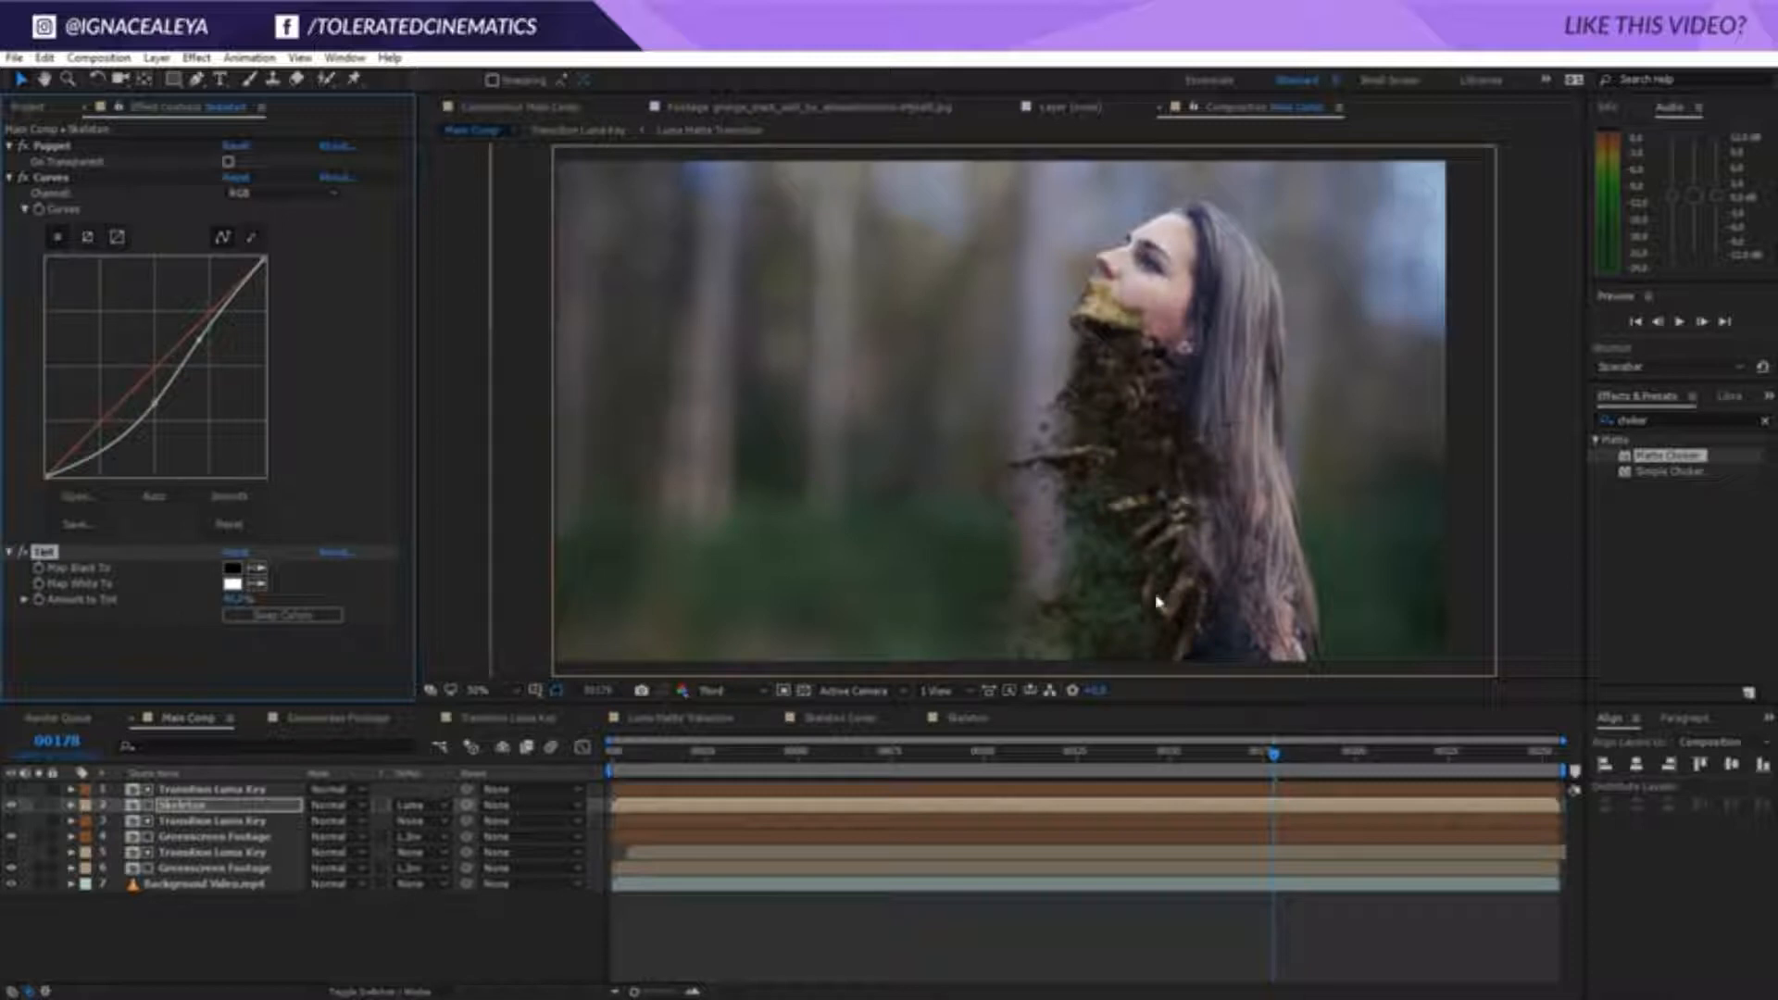
Sharpen the Skeleton layer with Unsharp Mask, then duplicate the effect and give the copy a radius of 20 and a lower amount
{"action": "left_click", "coordinate": [197, 59]}
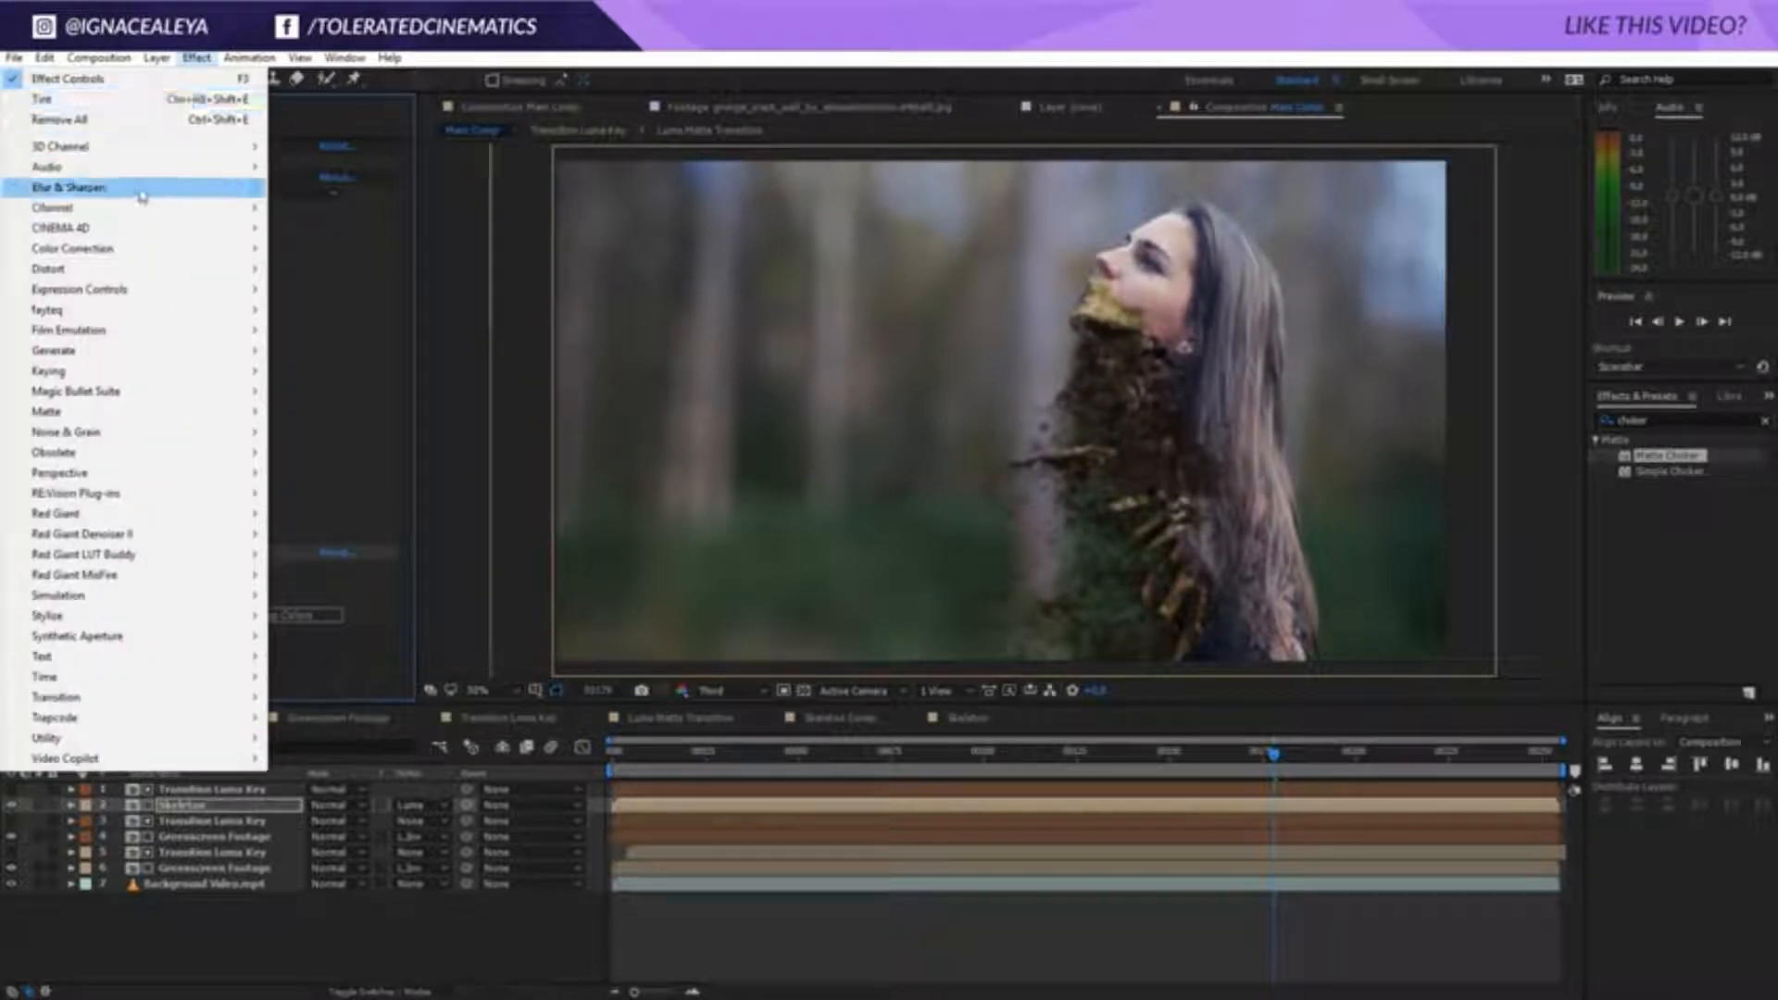
{"action": "mouse_move", "coordinate": [144, 190]}
{"action": "left_click", "coordinate": [340, 473]}
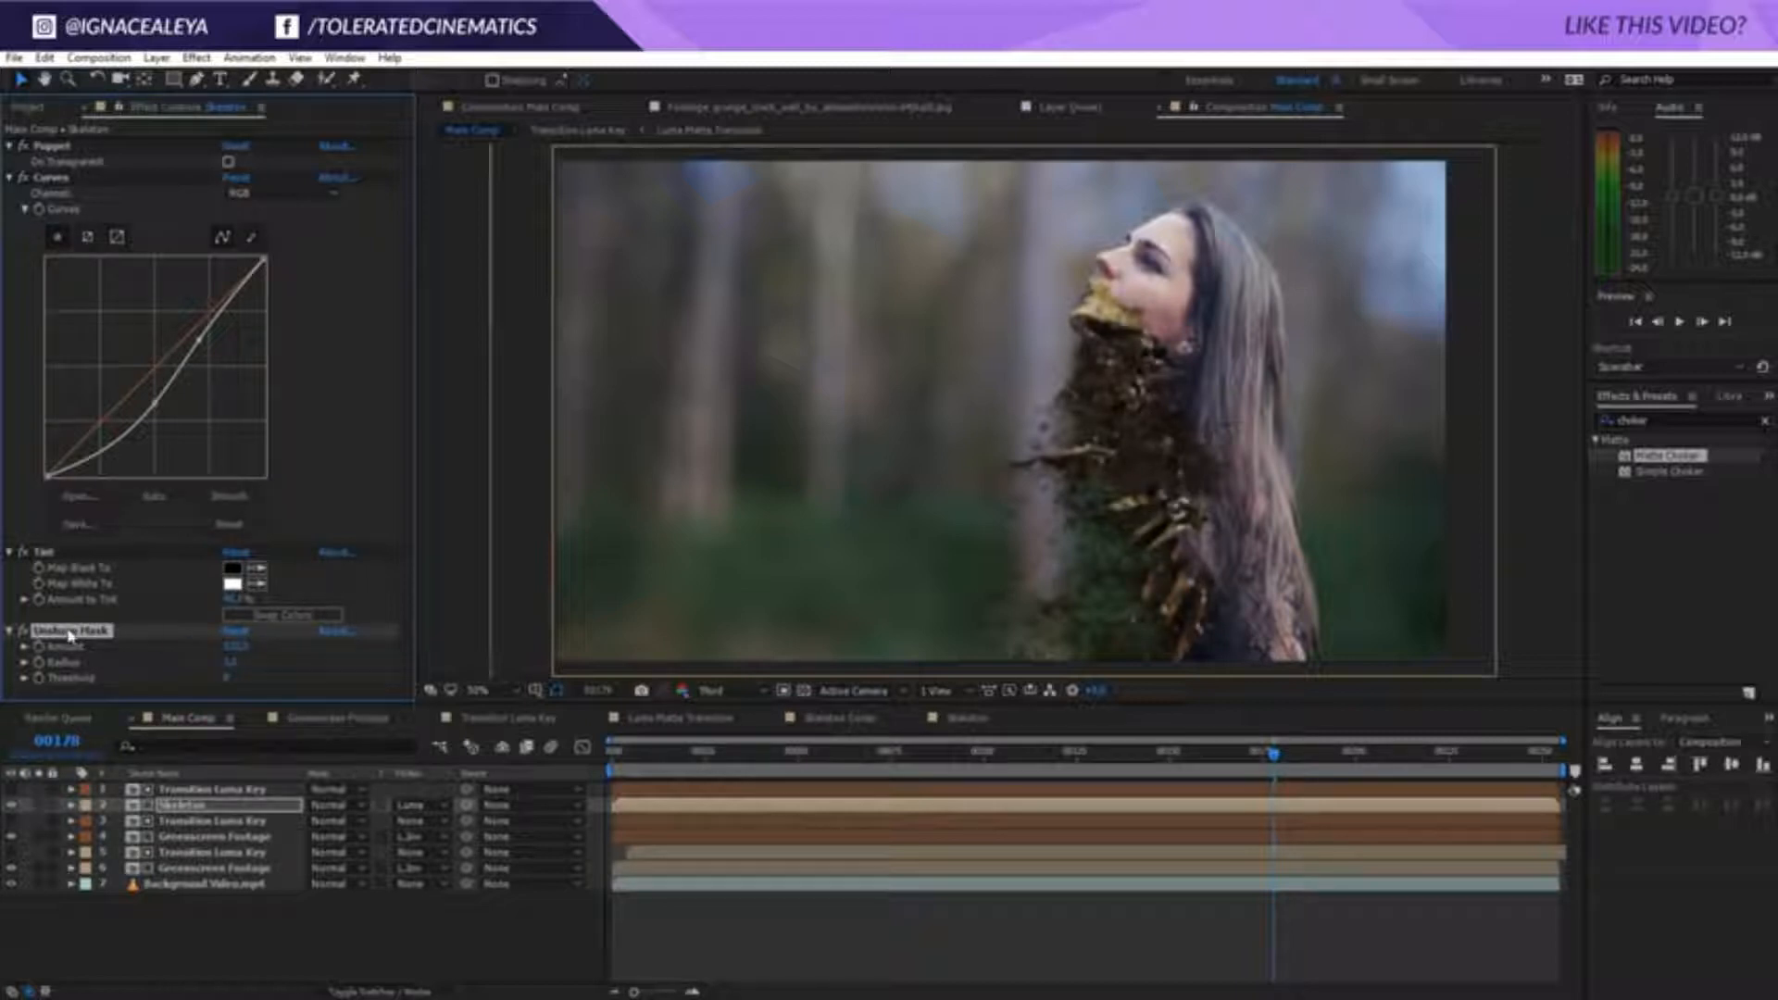
{"action": "key", "text": "ctrl+d"}
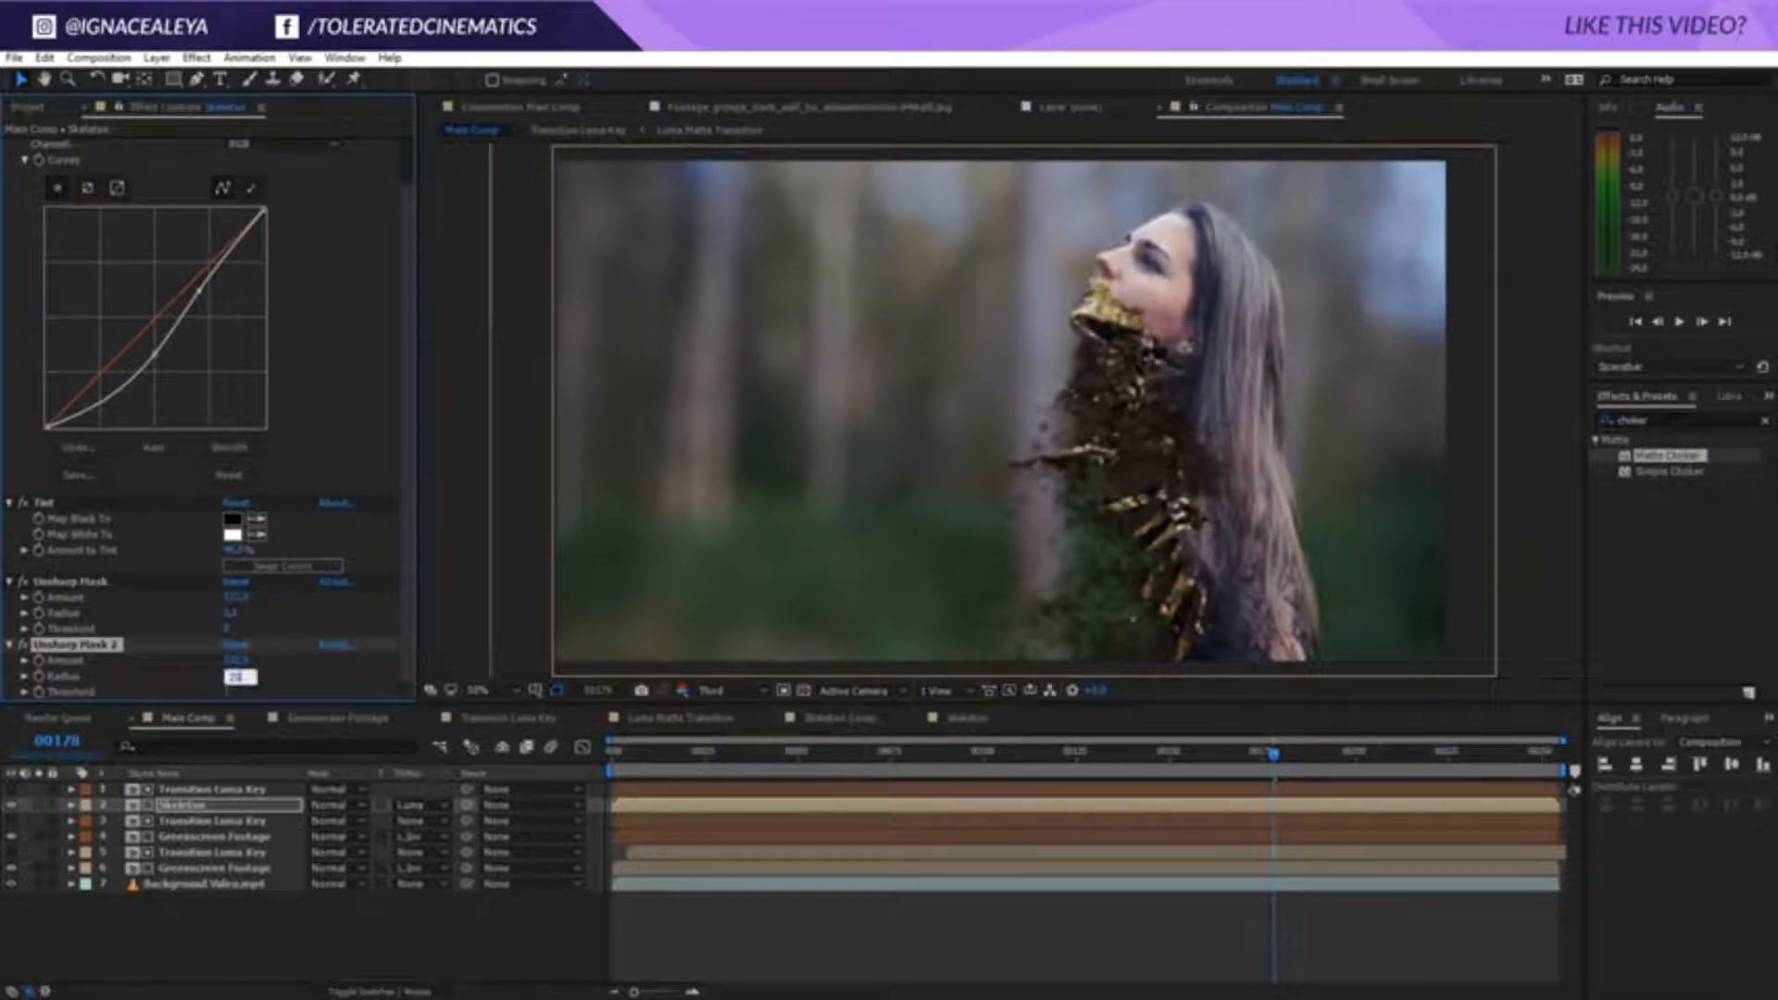
{"action": "key", "text": "Return"}
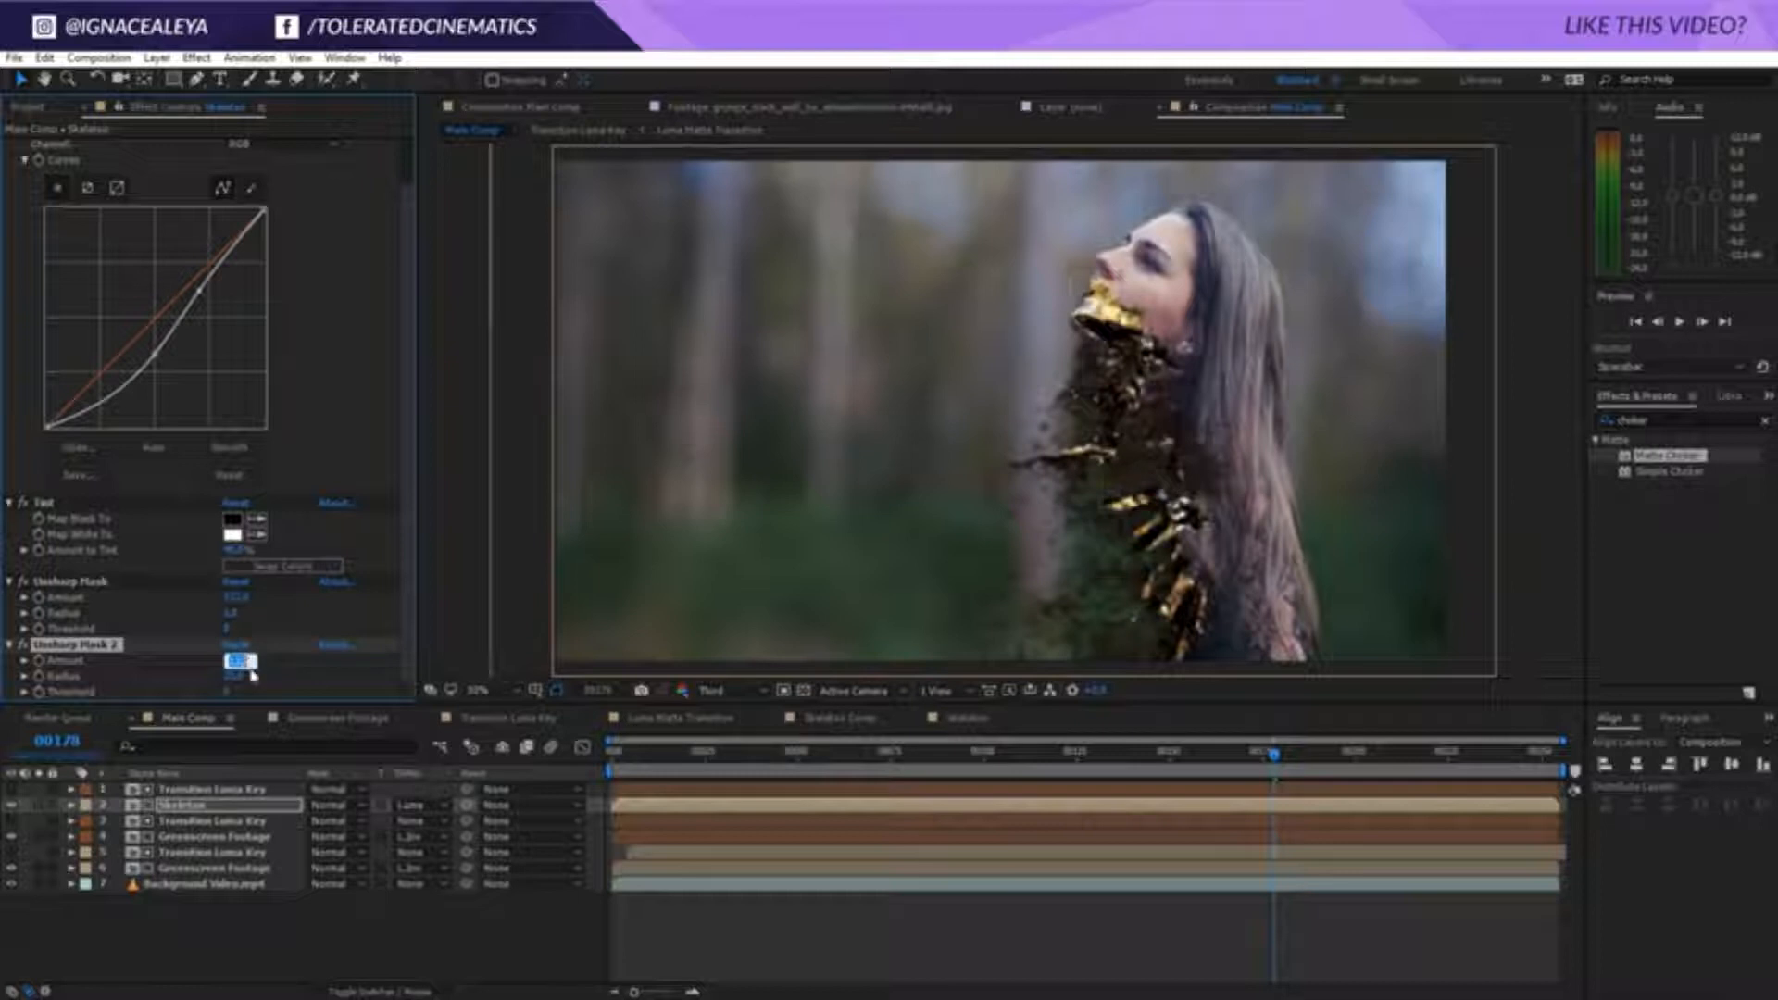
{"action": "key", "text": "Return"}
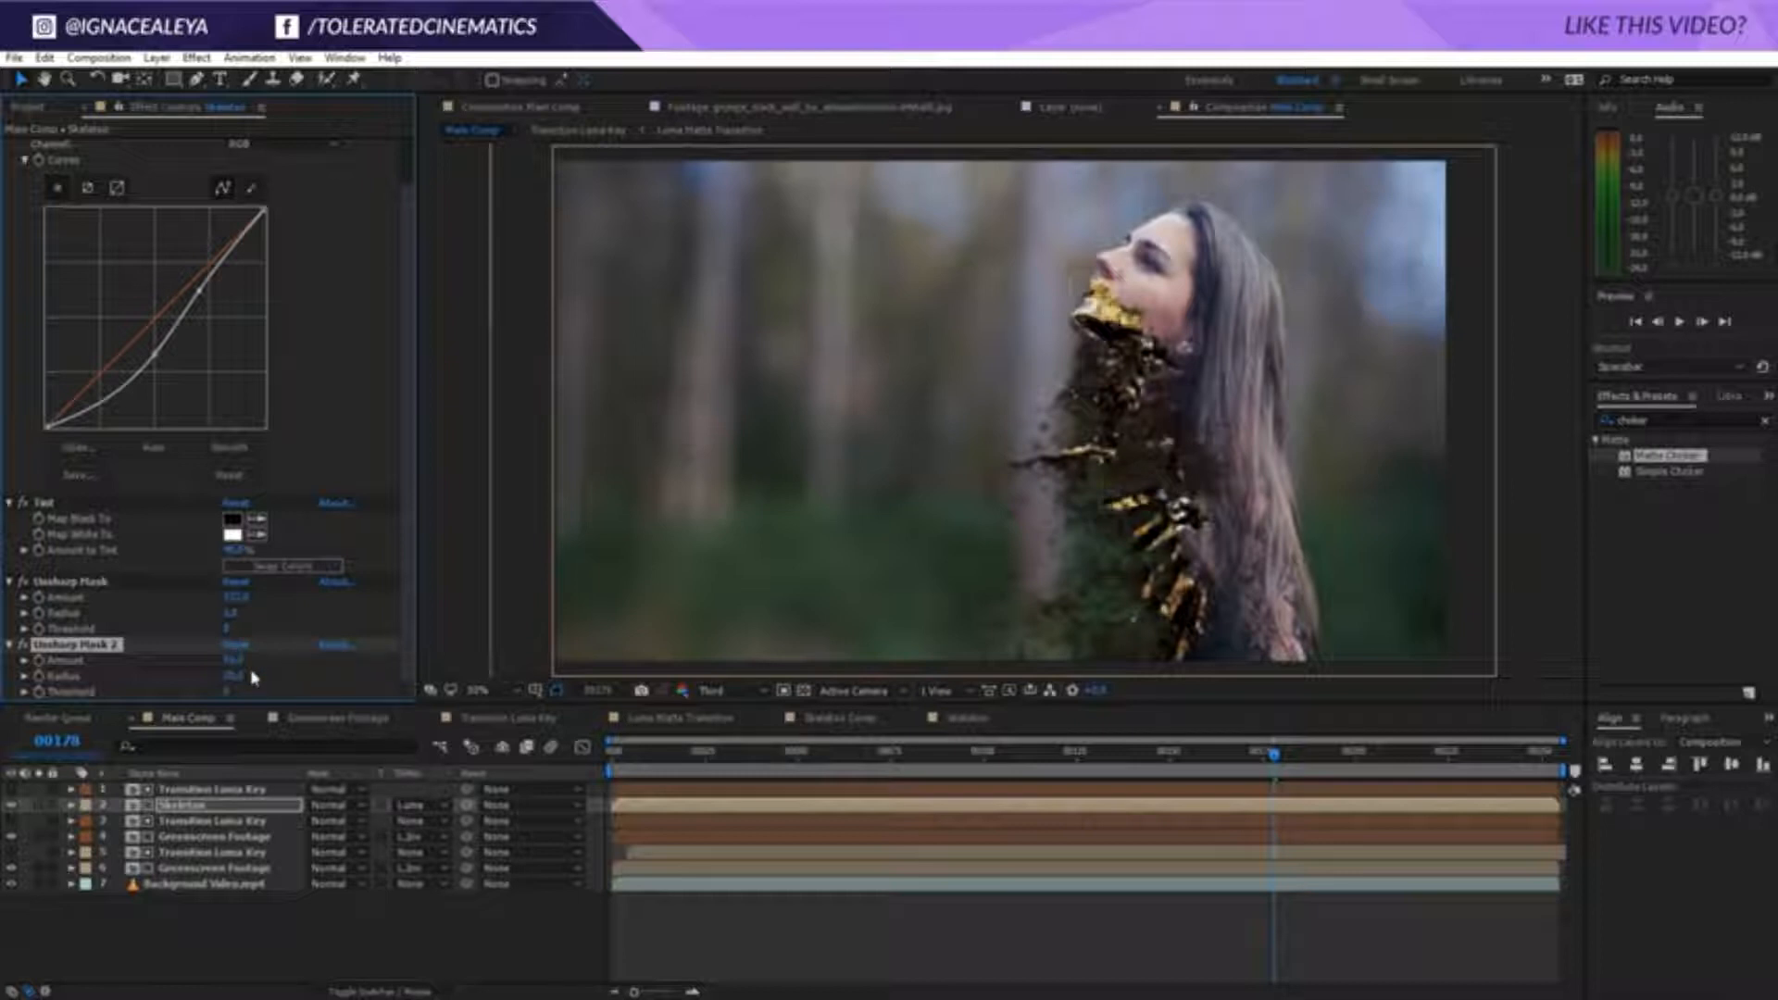
{"action": "left_click", "coordinate": [25, 646]}
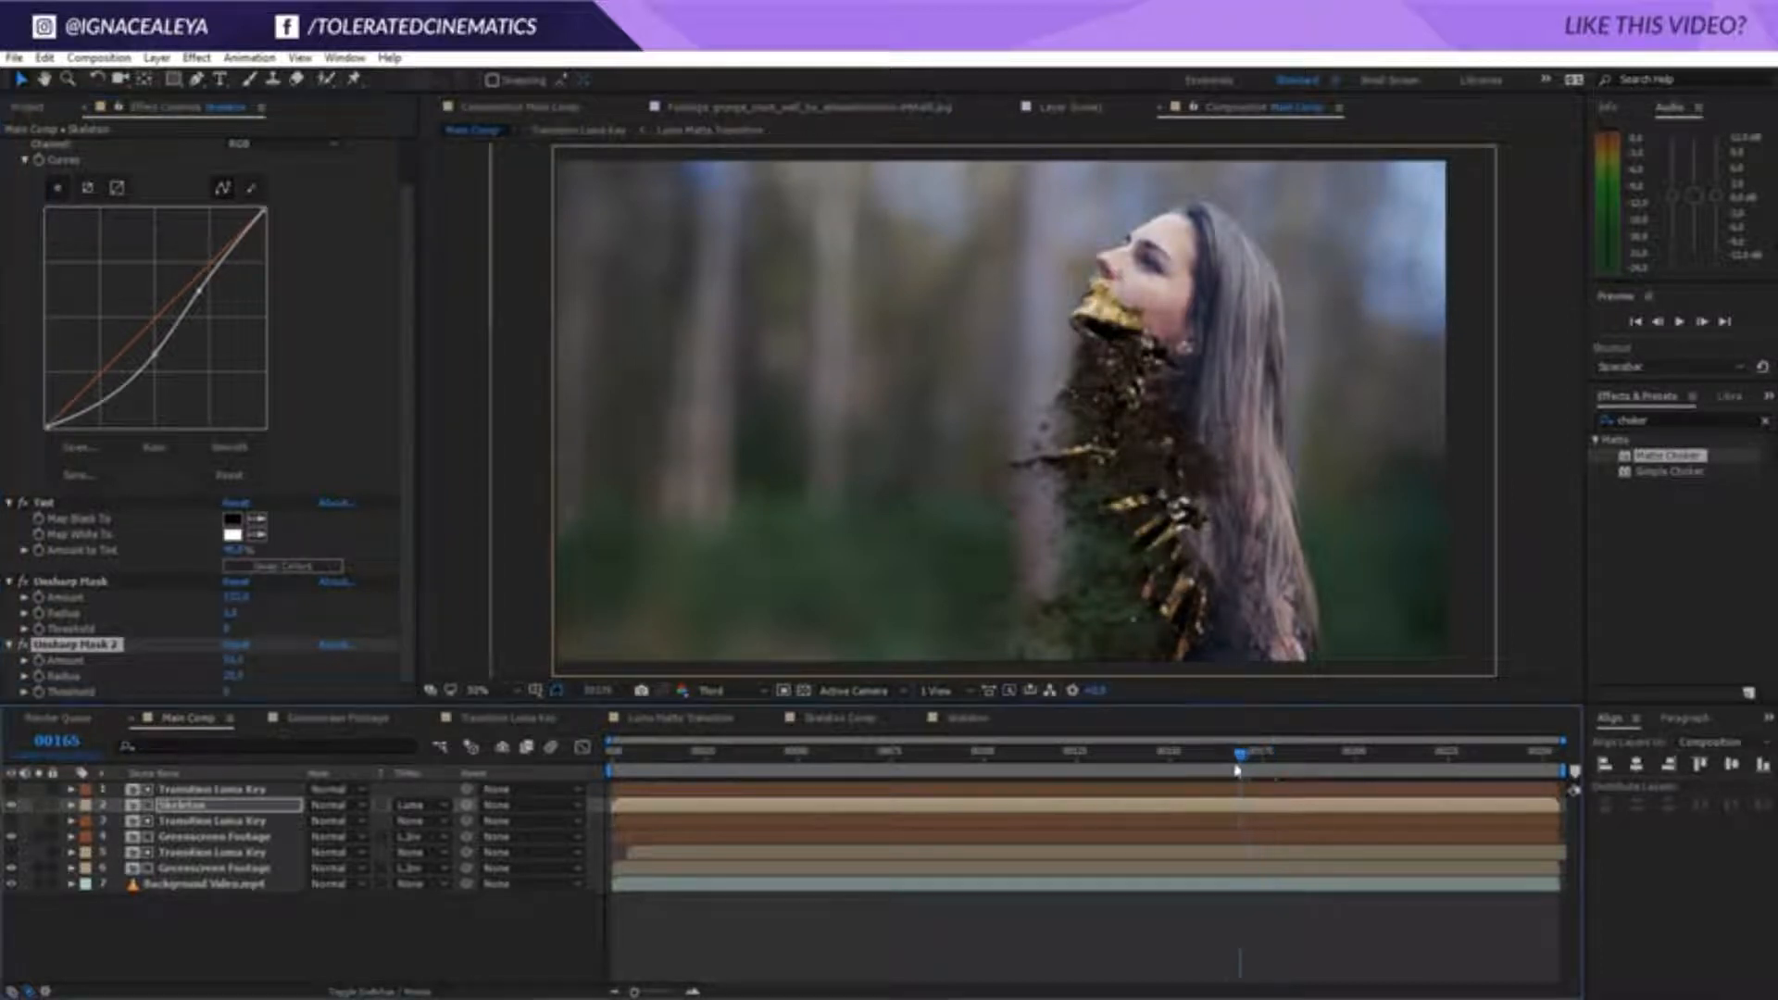
Start the work area at about frame 137 and preview the skeleton dissolve
{"action": "left_click_drag", "start_coordinate": [1246, 752], "coordinate": [1341, 752]}
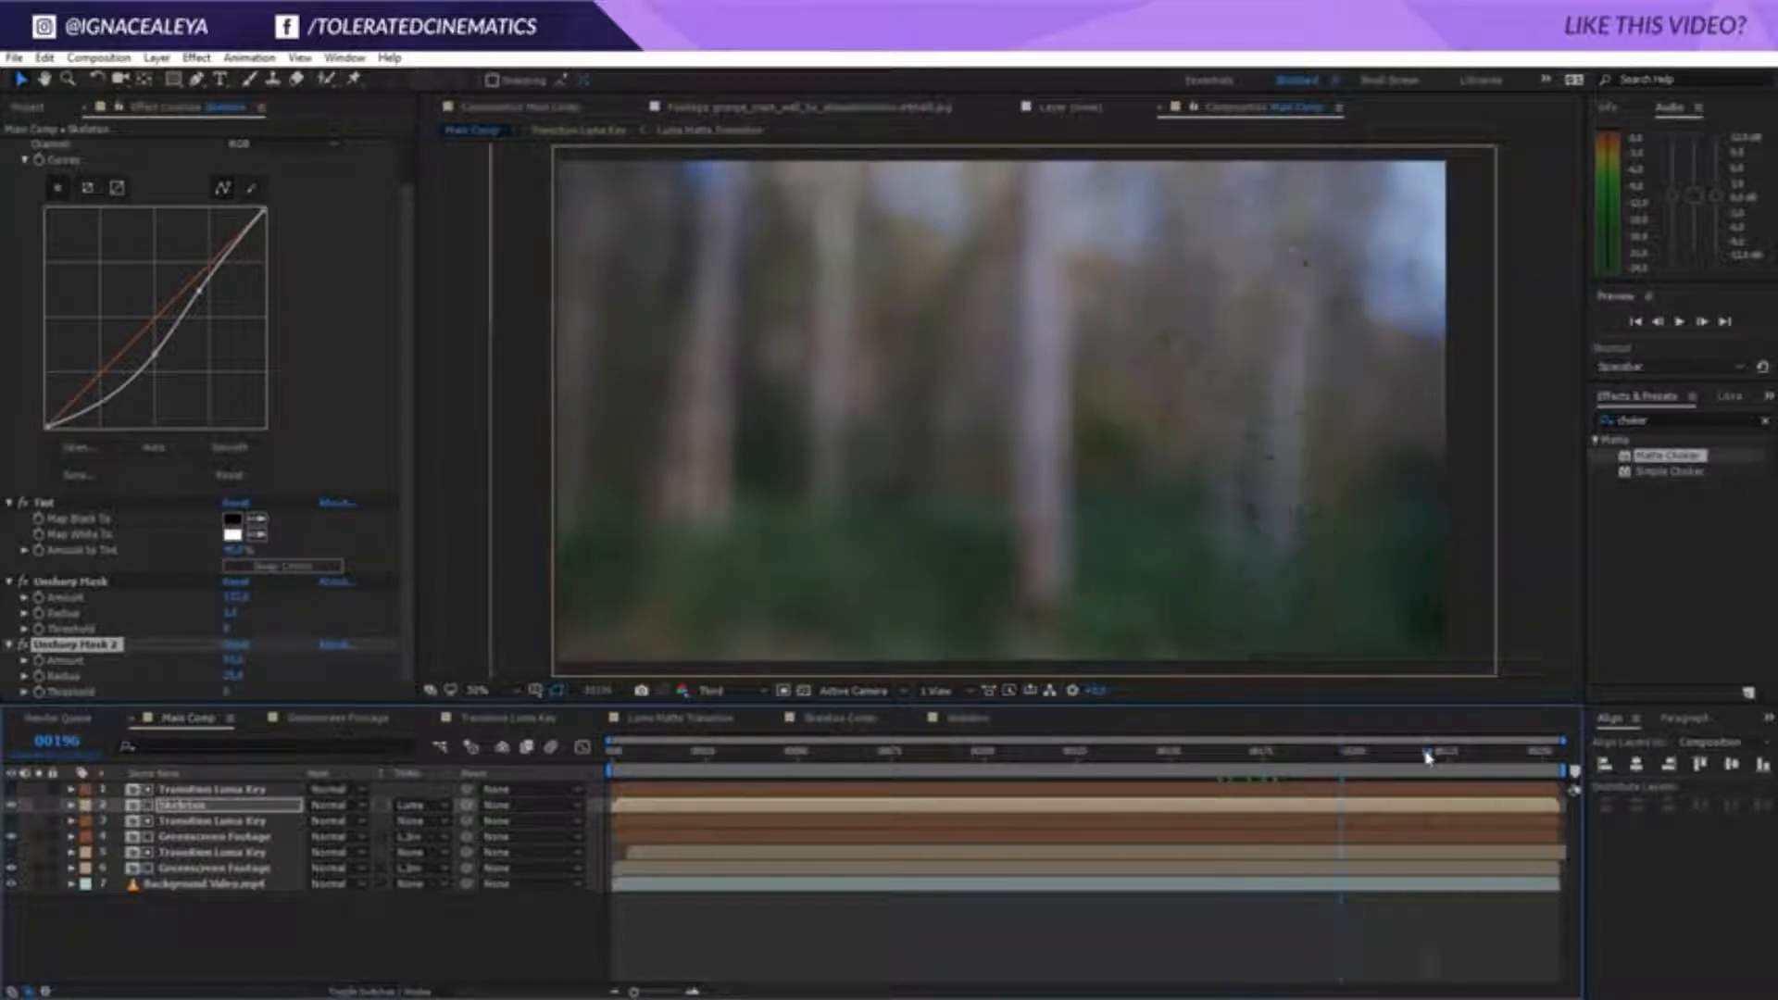
{"action": "left_click", "coordinate": [1427, 757]}
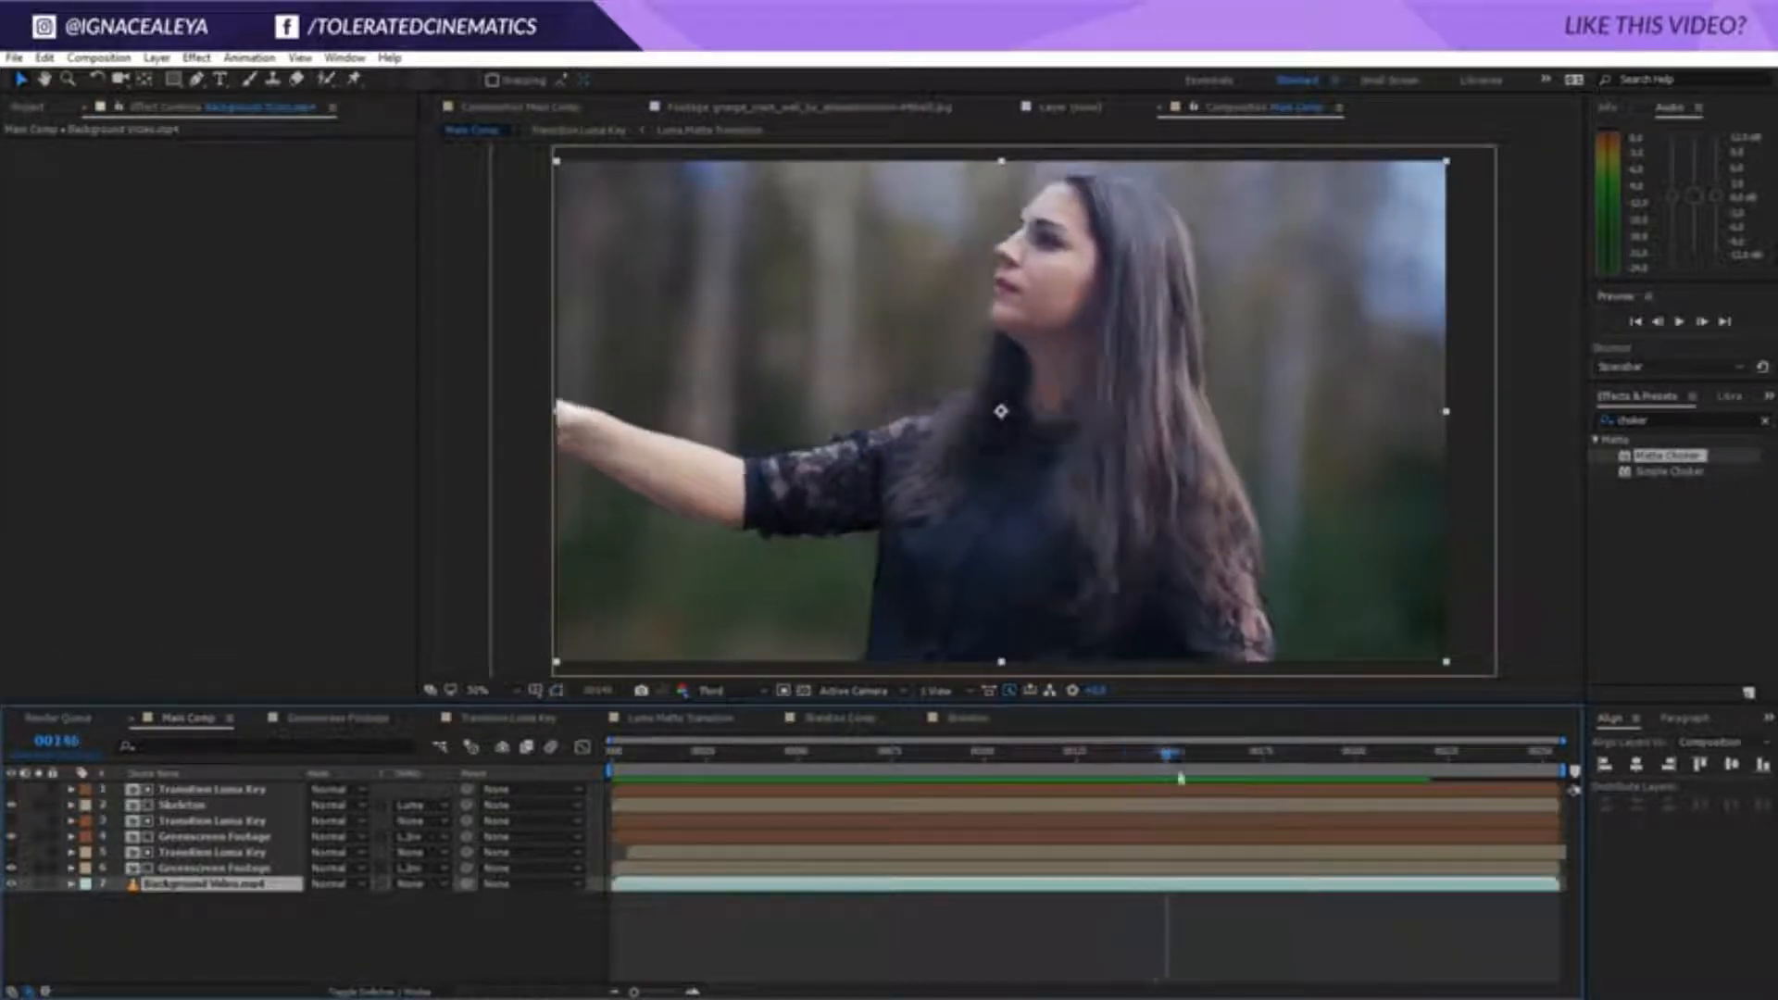
{"action": "left_click_drag", "start_coordinate": [1179, 774], "coordinate": [1121, 773]}
{"action": "key", "text": "b"}
{"action": "key", "text": "space"}
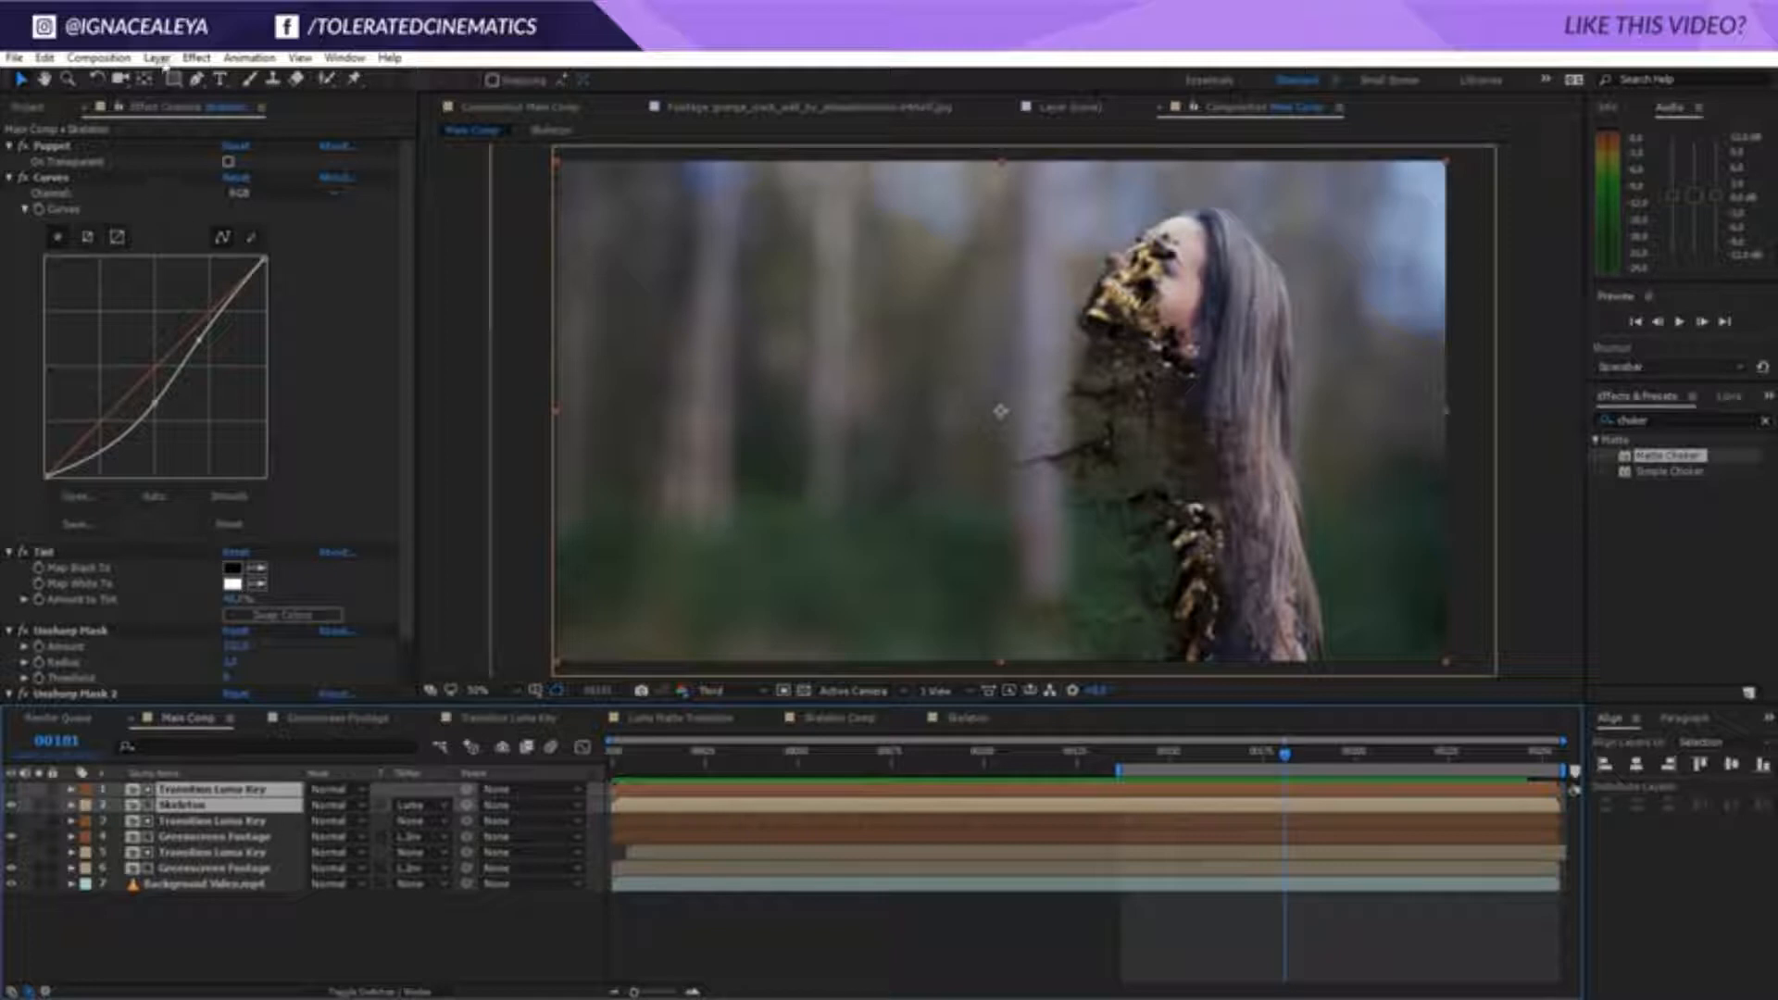
Pre-compose the Skeleton layer and its Transition Luma Key matte as "Skeleton Transition", moving all attributes into the new composition
{"action": "left_click", "coordinate": [158, 58]}
{"action": "left_click", "coordinate": [109, 740]}
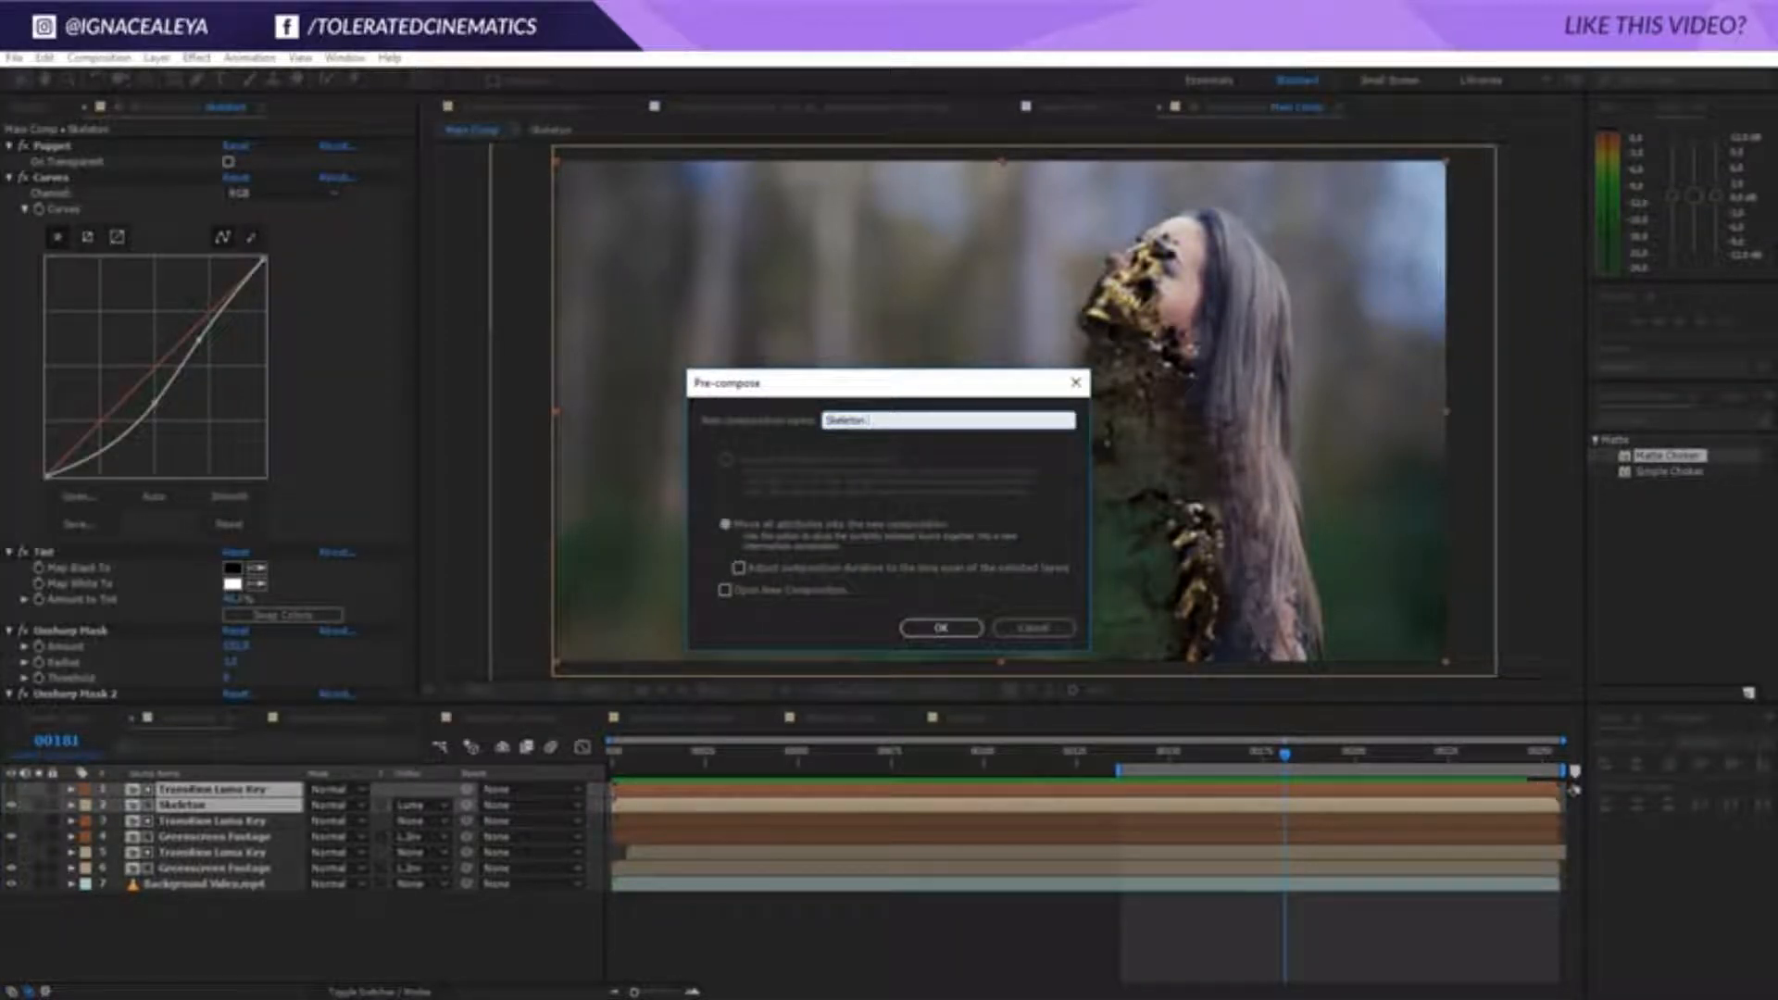
{"action": "type", "text": "Skeleton Transition"}
{"action": "key", "text": "Return"}
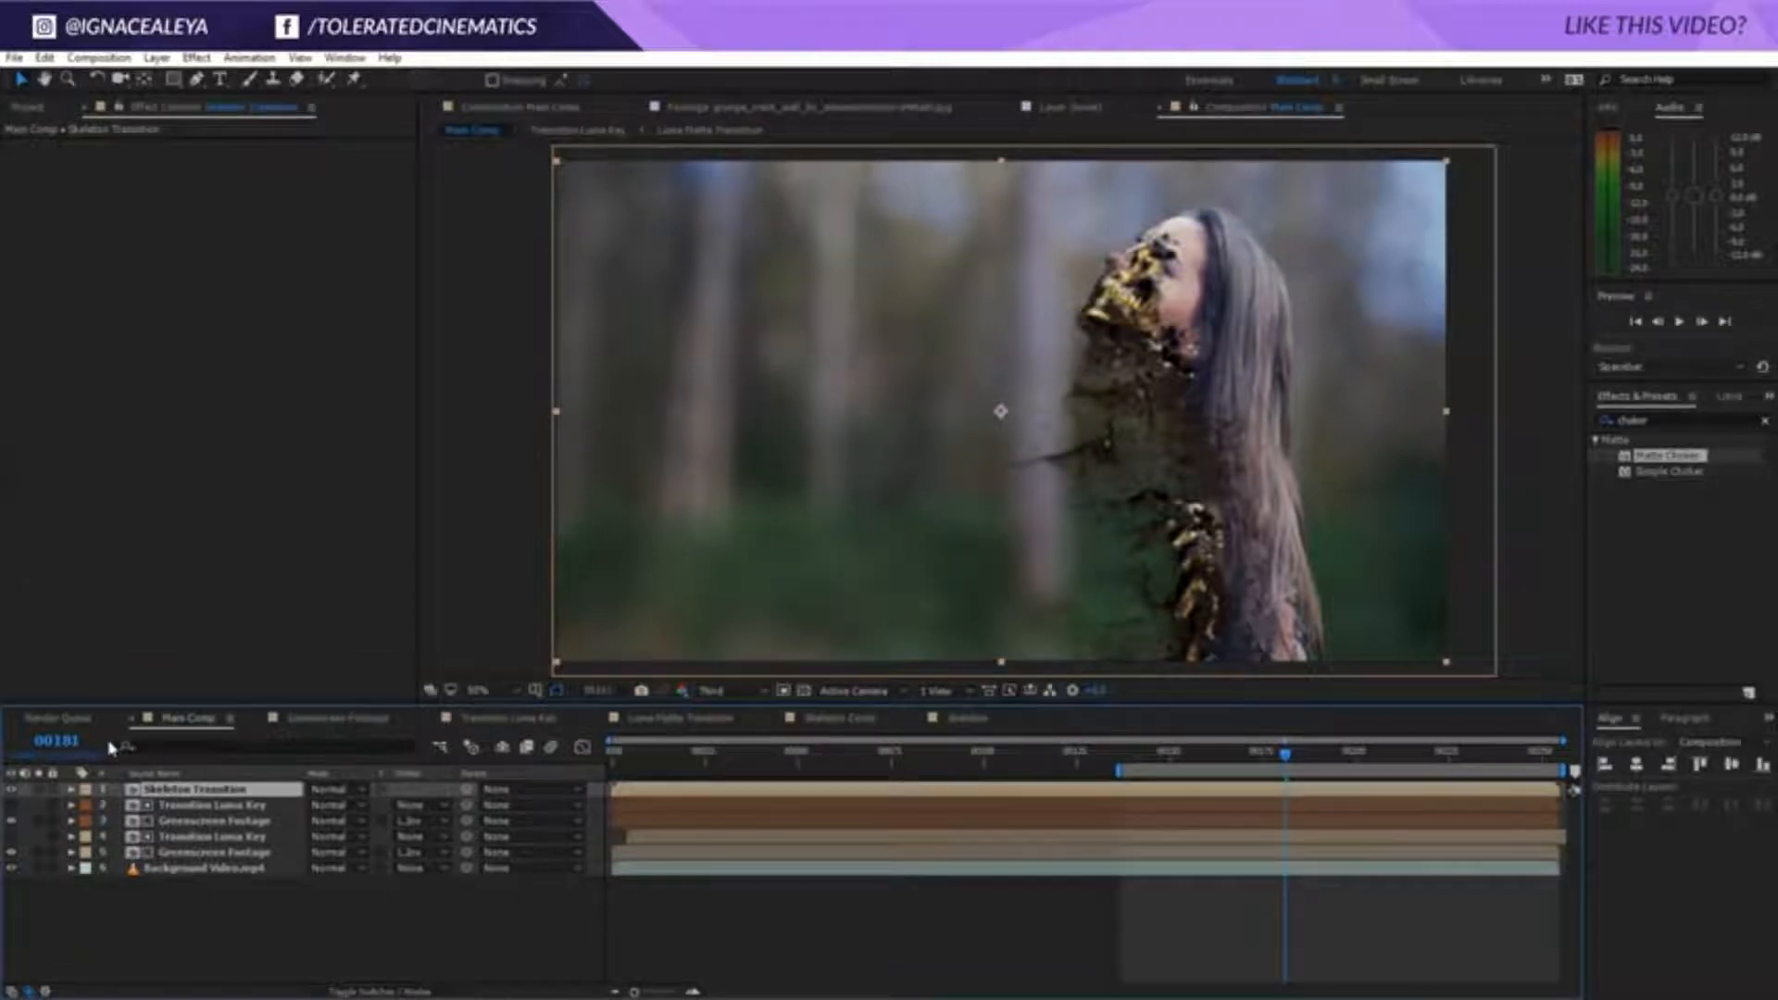
Apply an Extract effect to the Skeleton Transition layer and raise its black point slightly to key out the darkest areas
{"action": "left_click", "coordinate": [202, 60]}
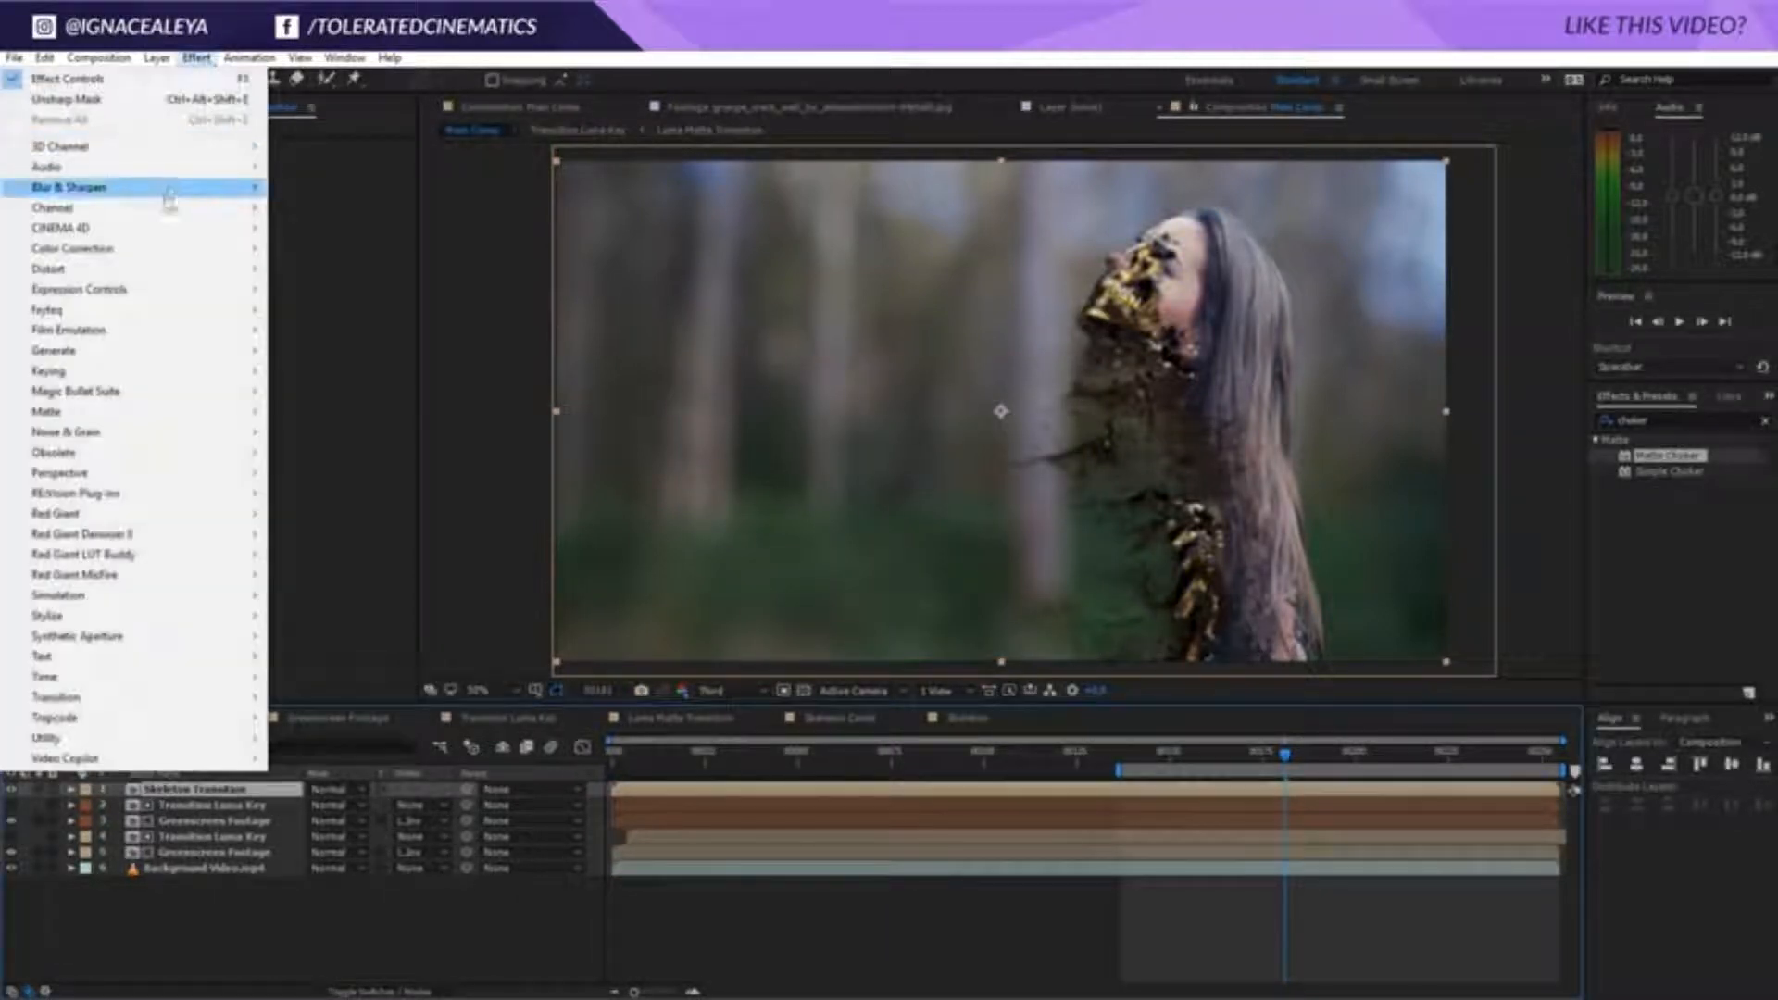
{"action": "mouse_move", "coordinate": [65, 371]}
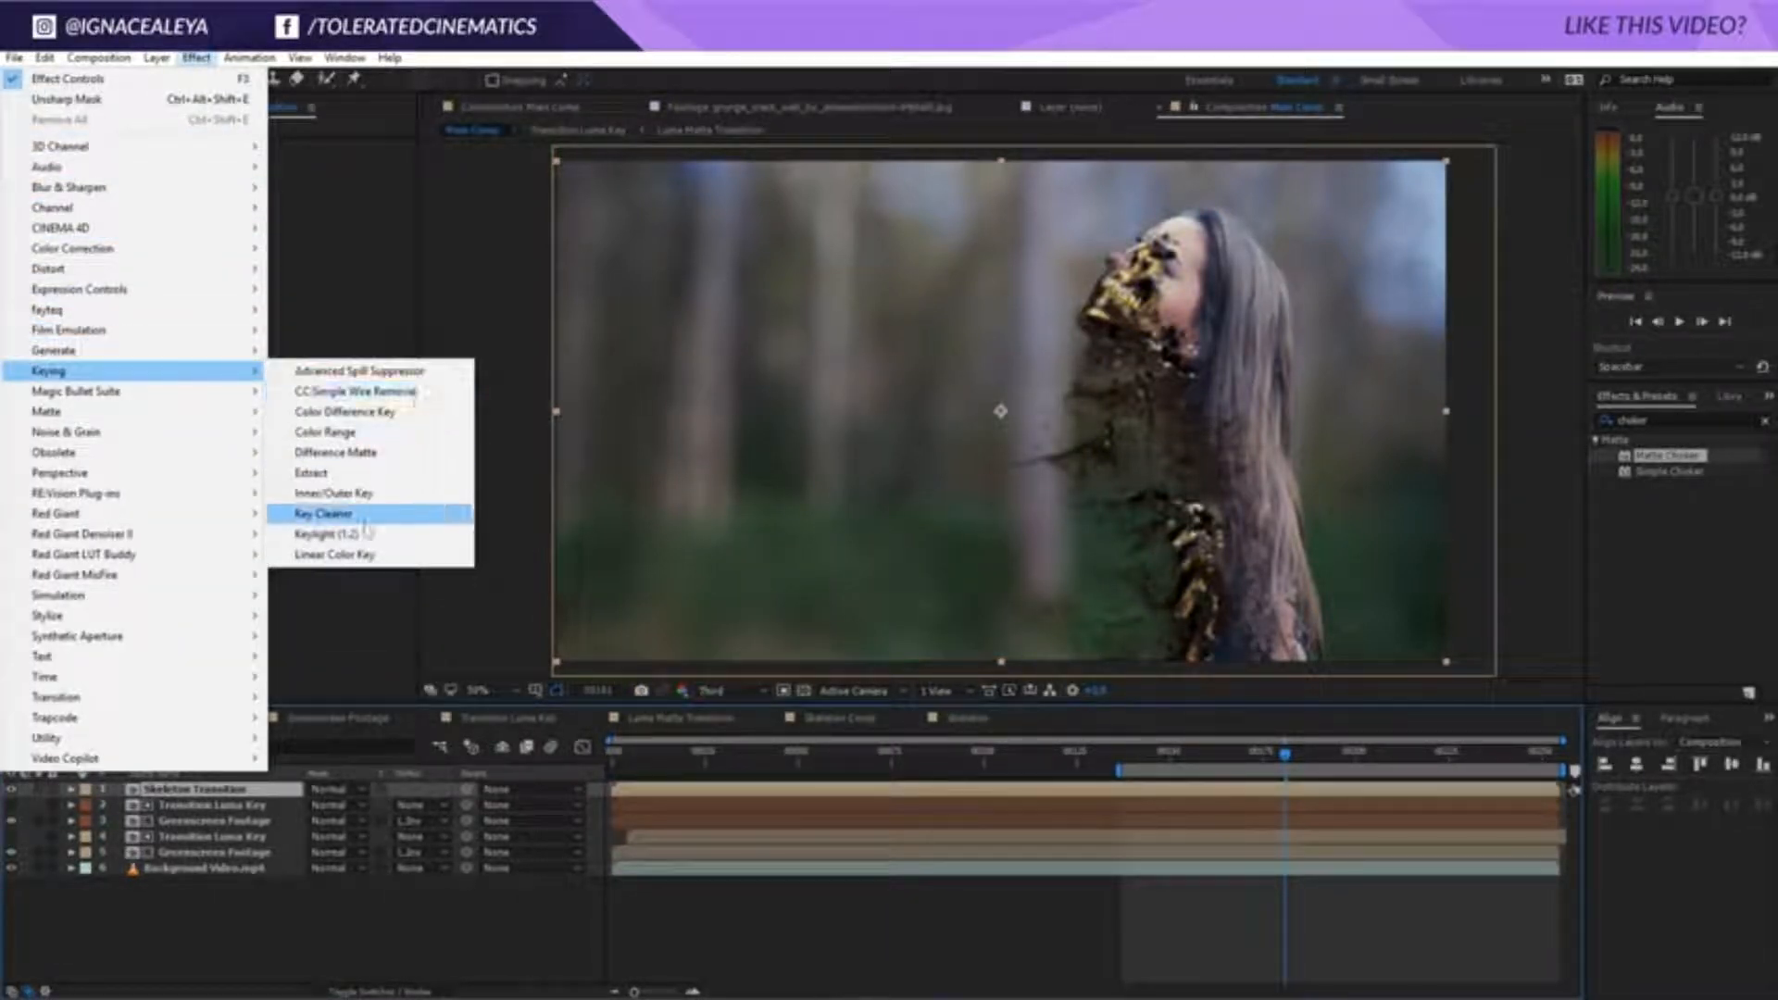
{"action": "left_click", "coordinate": [315, 473]}
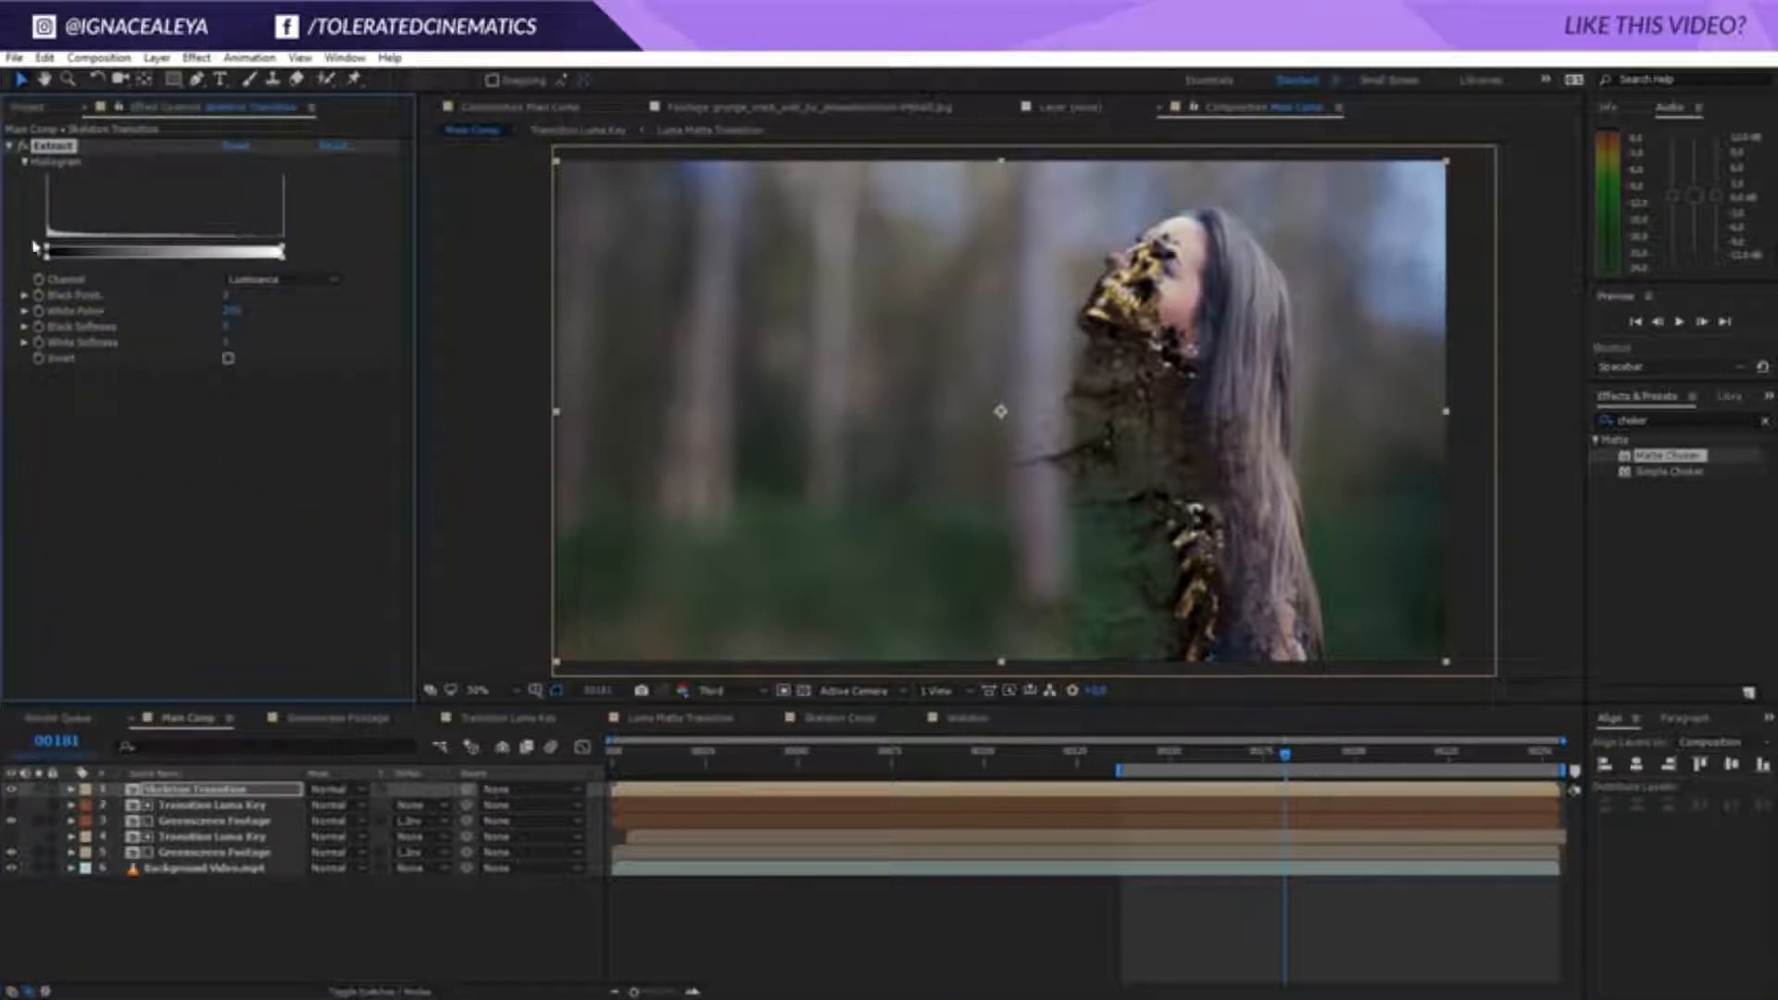
{"action": "left_click_drag", "start_coordinate": [49, 255], "coordinate": [60, 255]}
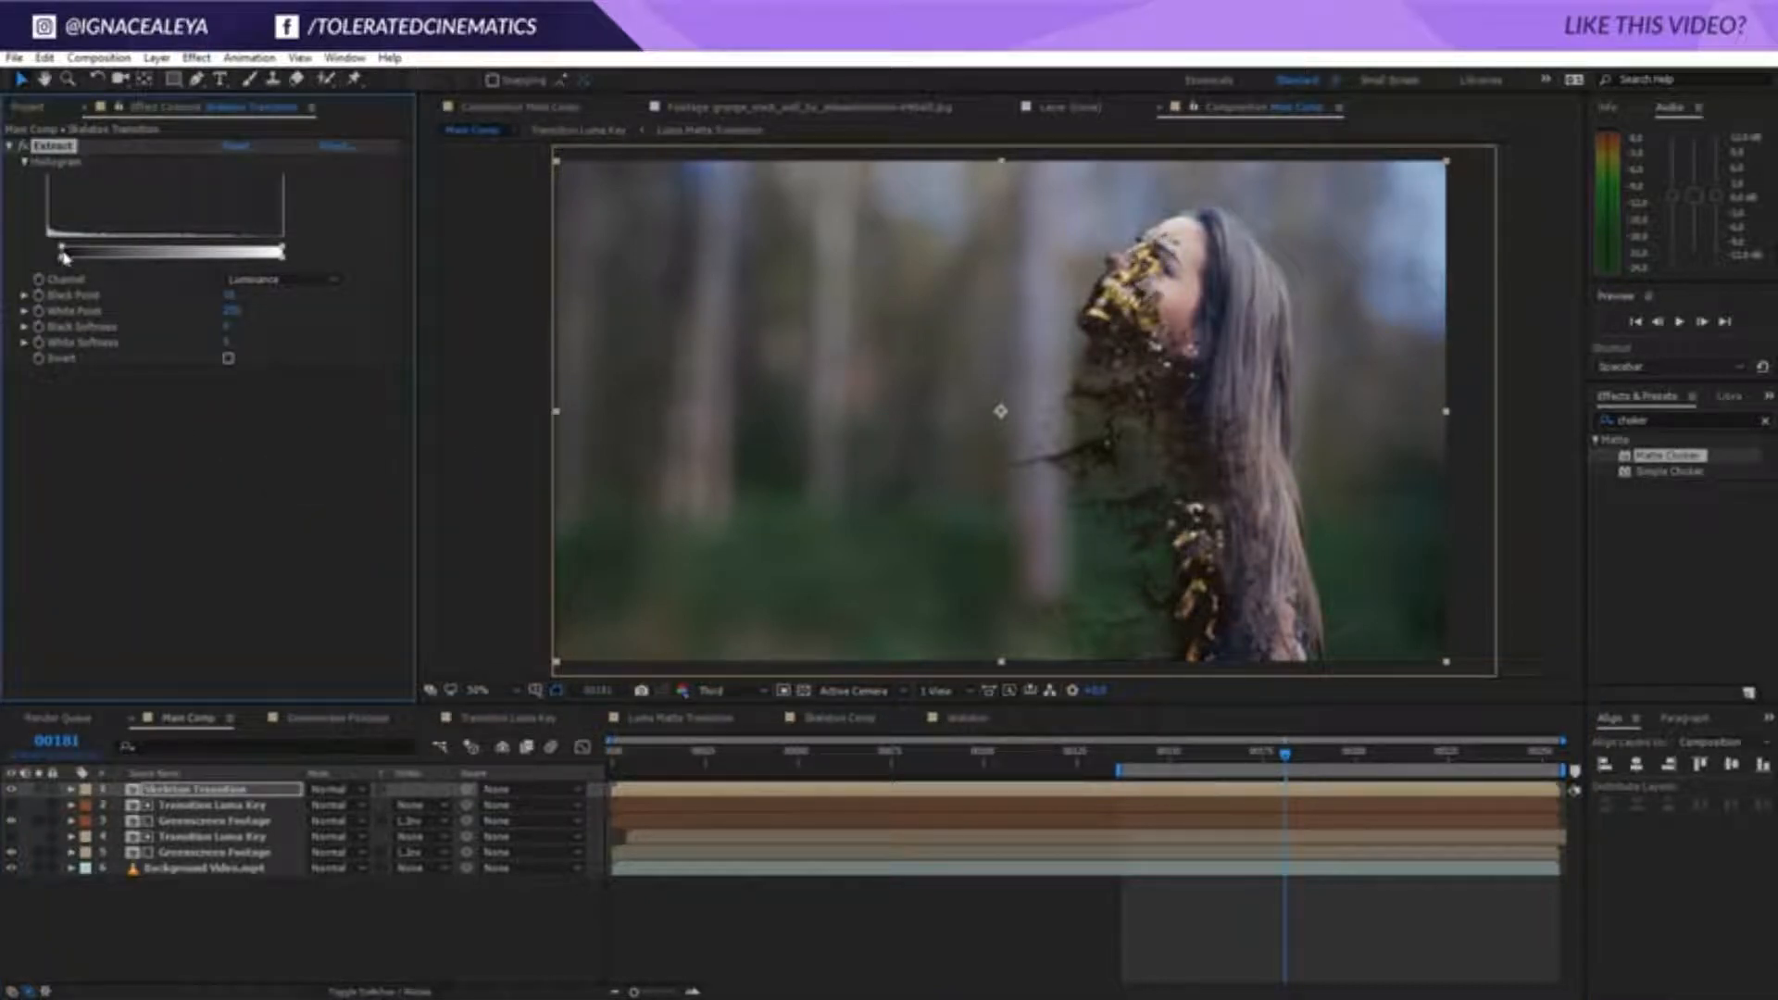
Preview the skeleton dissolve, set the viewer resolution to Full, and inspect the transition between frames 168 and 182
{"action": "left_click", "coordinate": [1257, 869]}
{"action": "key", "text": "space"}
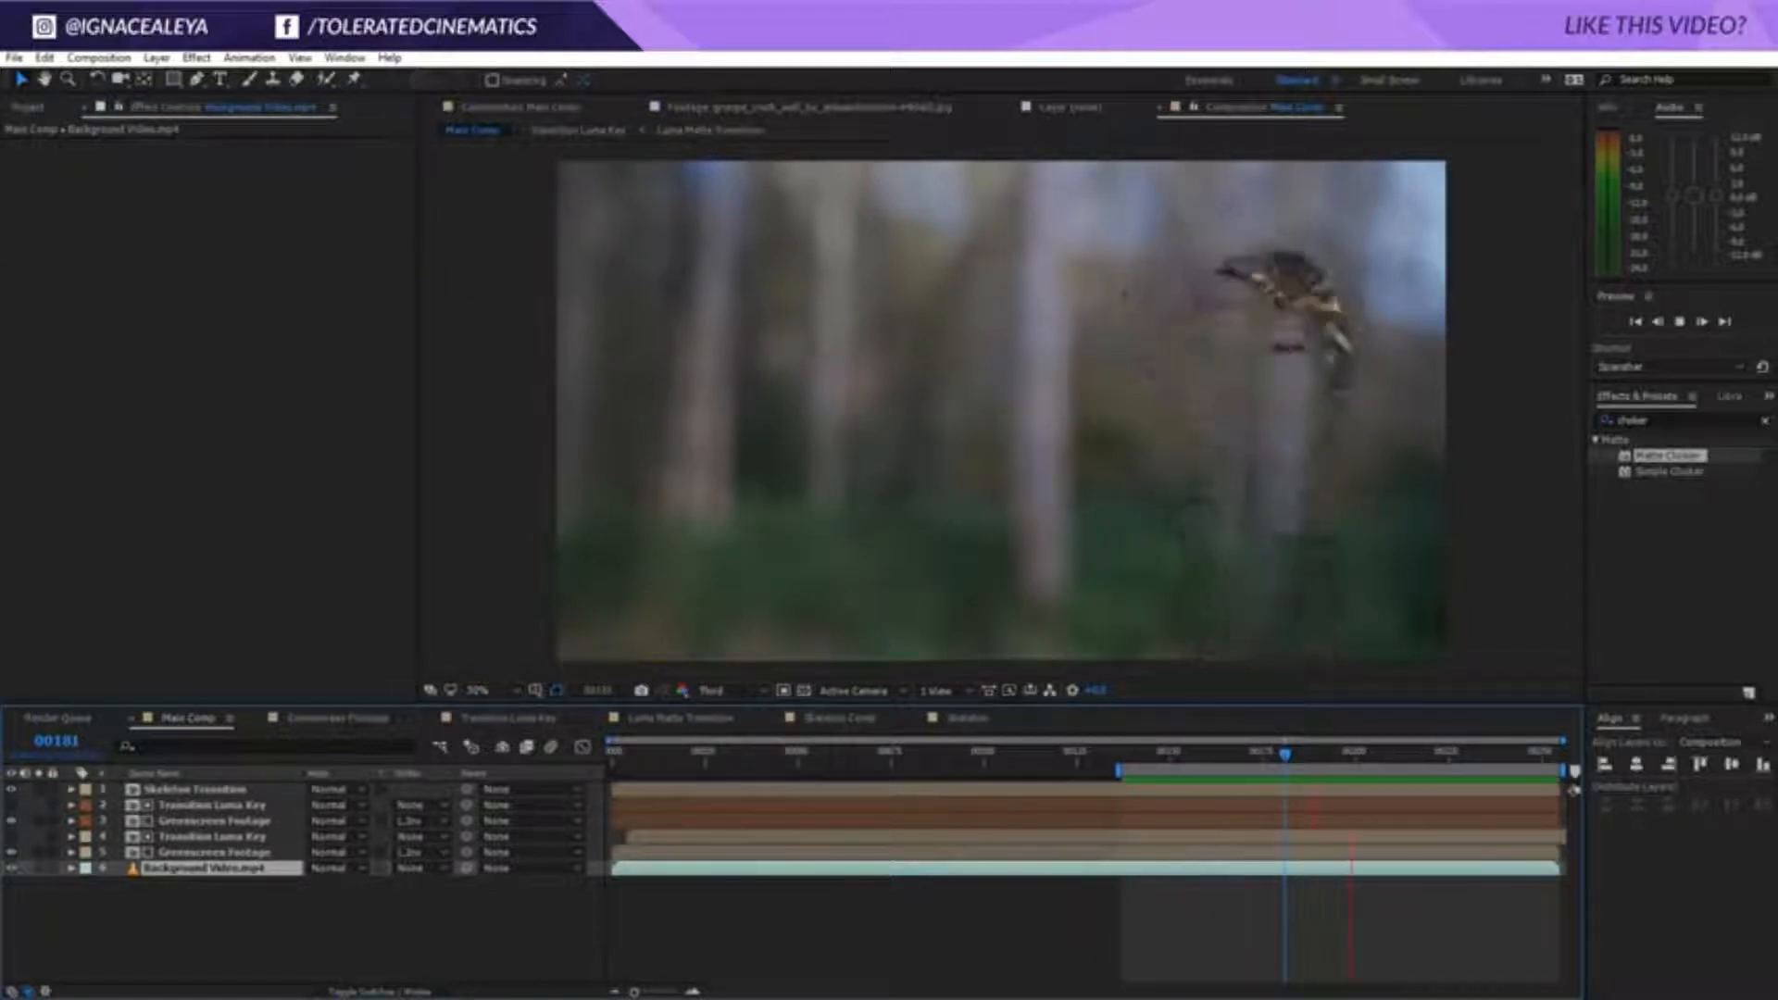
{"action": "left_click_drag", "start_coordinate": [1286, 757], "coordinate": [1238, 756]}
{"action": "left_click", "coordinate": [719, 691]}
{"action": "left_click", "coordinate": [727, 738]}
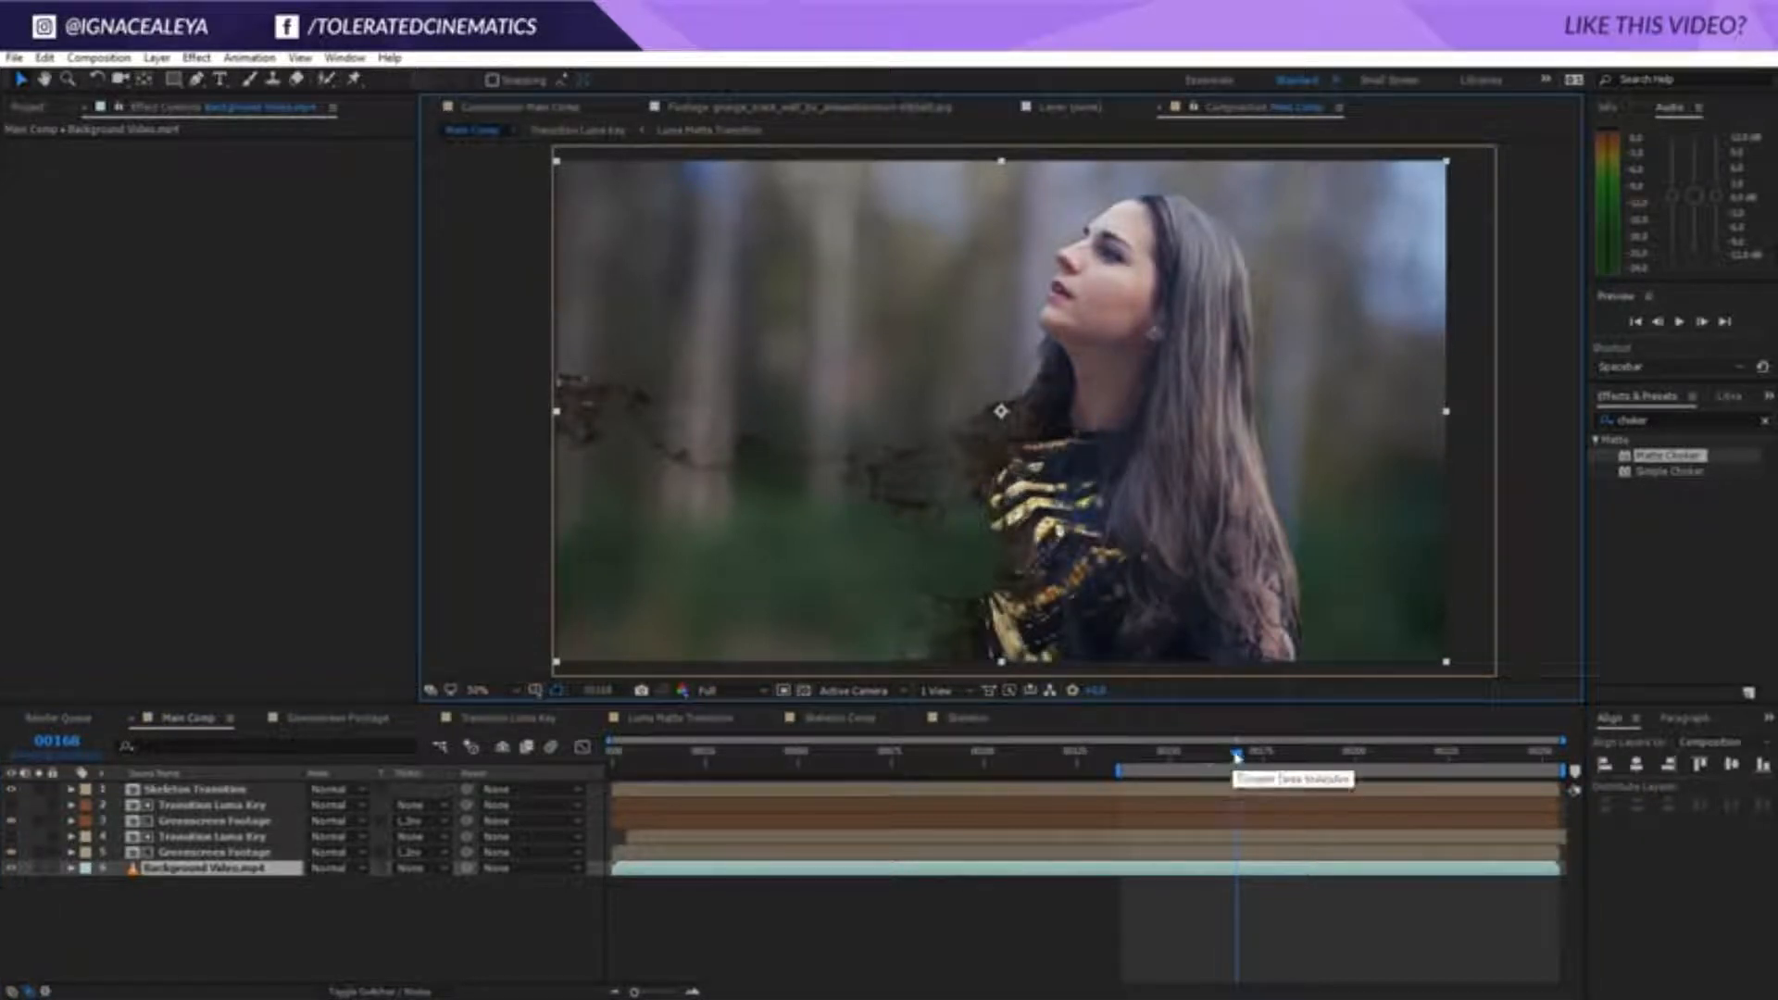
{"action": "left_click", "coordinate": [1274, 755]}
{"action": "left_click", "coordinate": [1281, 756]}
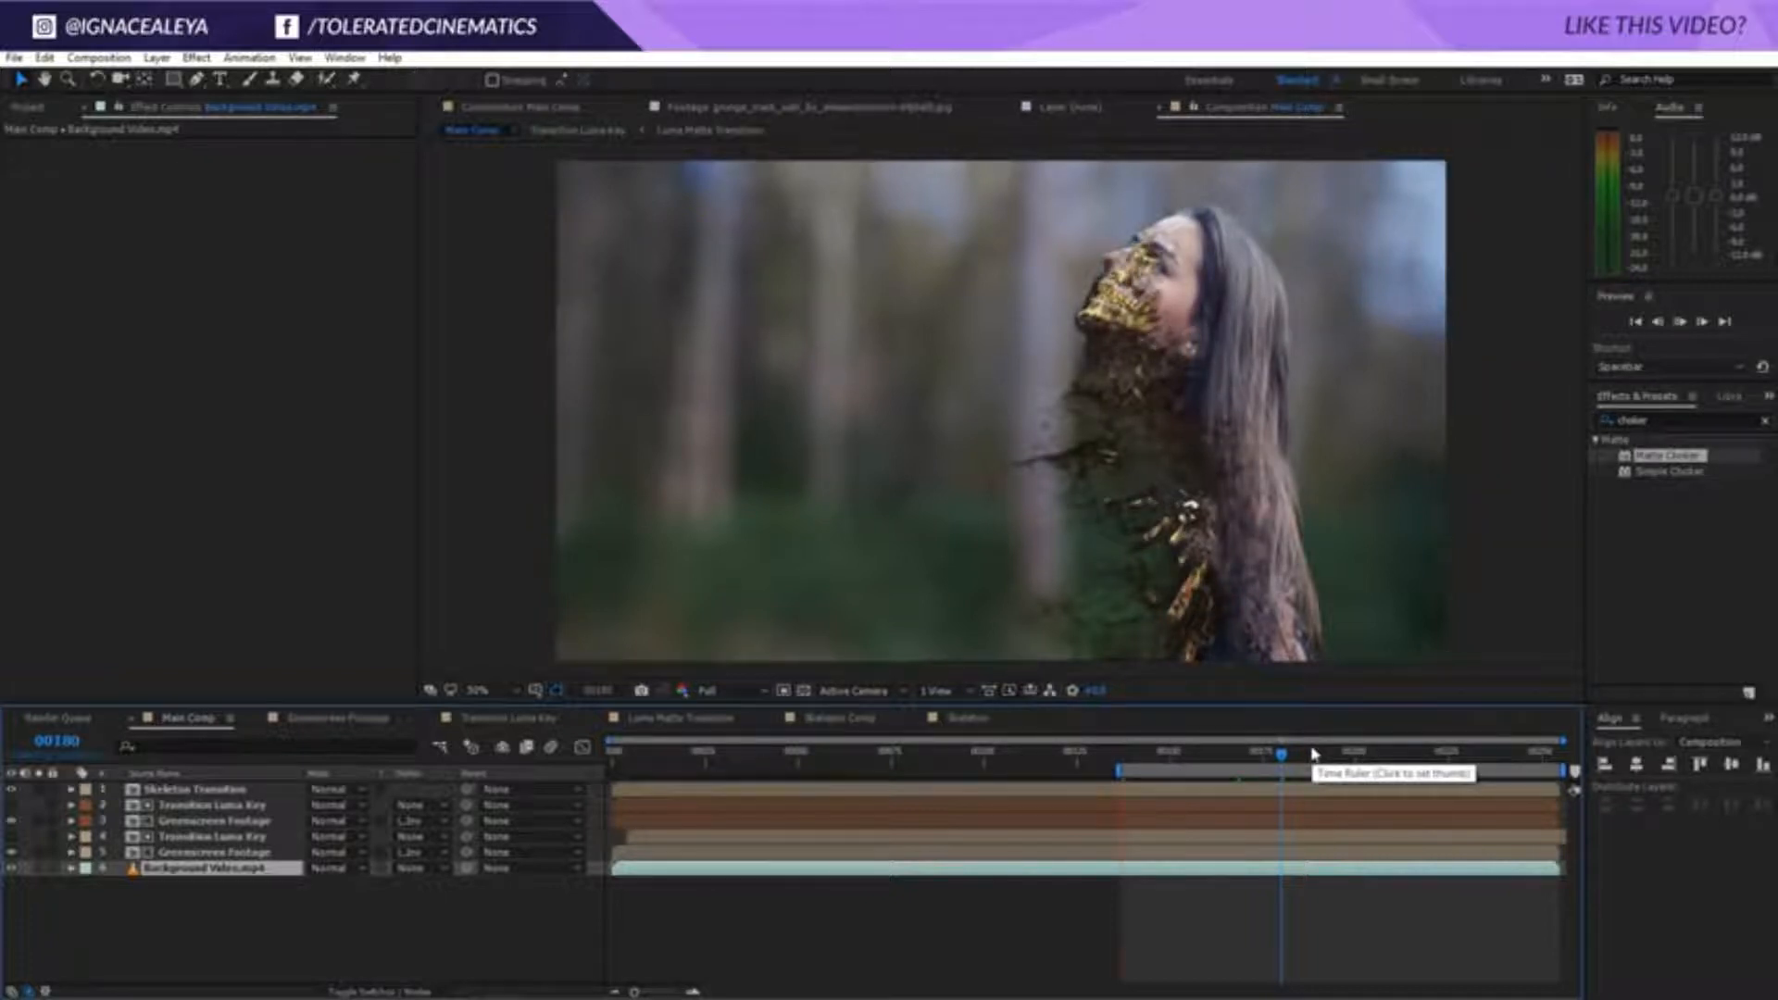
{"action": "key", "text": "space"}
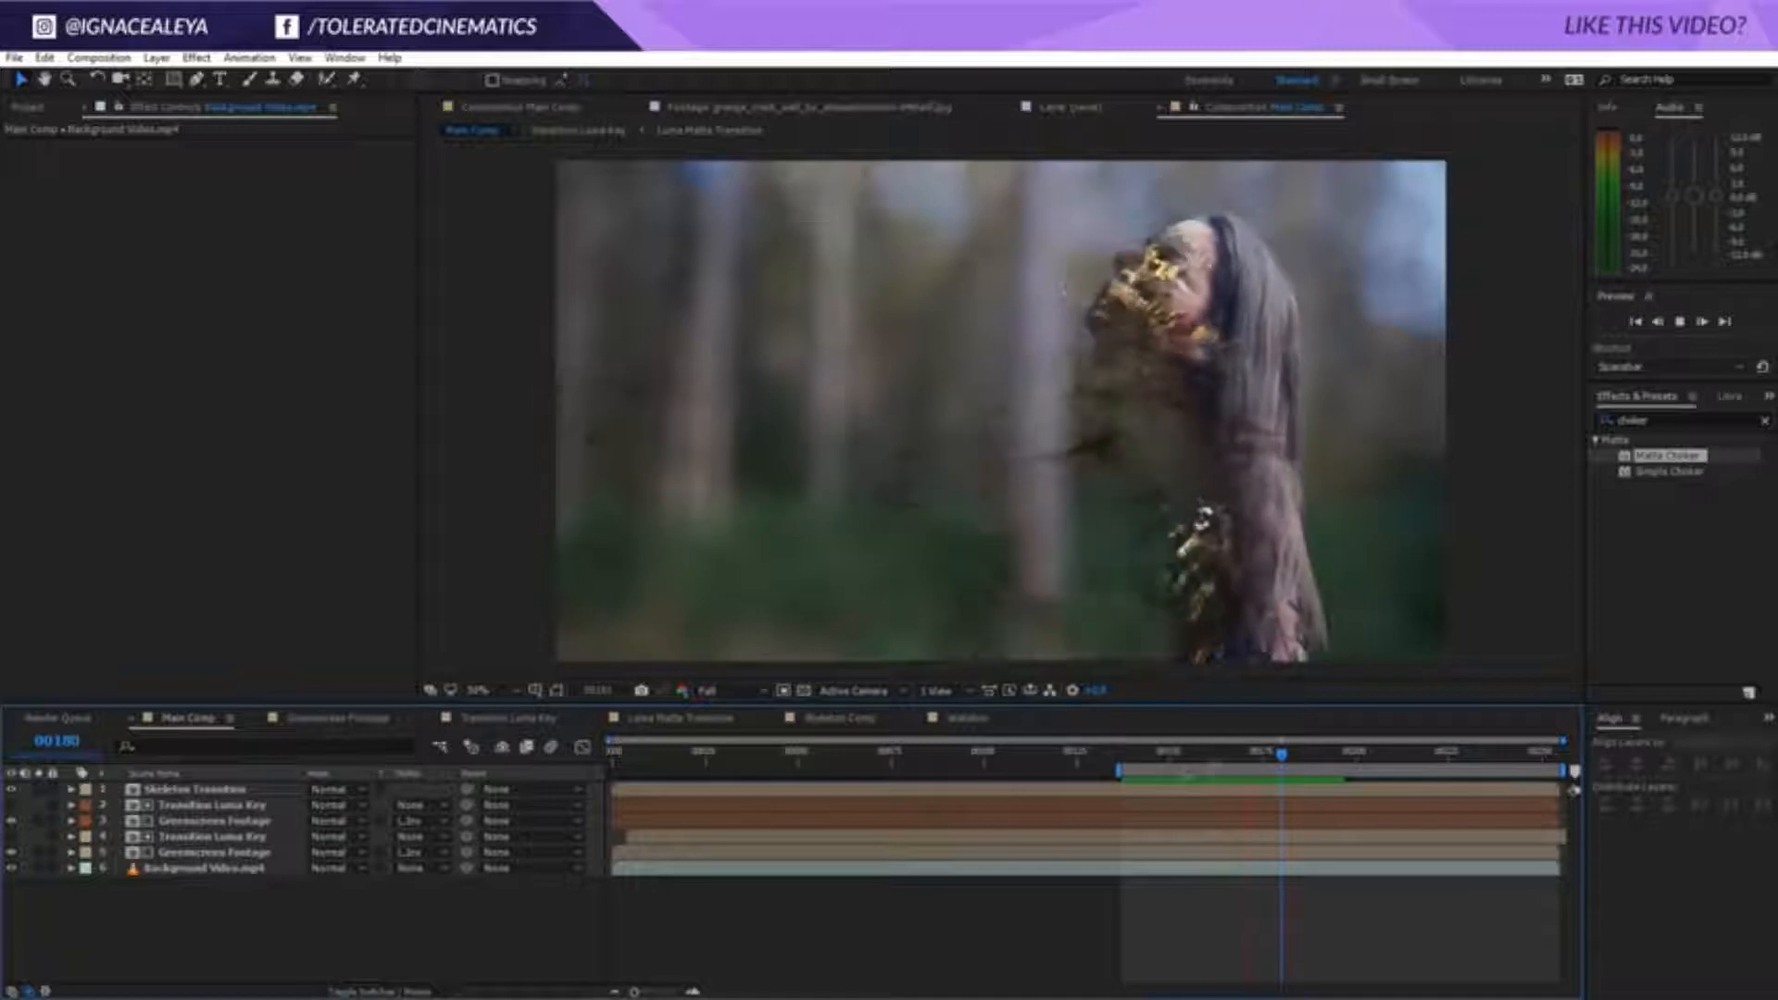
{"action": "left_click_drag", "start_coordinate": [1248, 762], "coordinate": [1290, 767]}
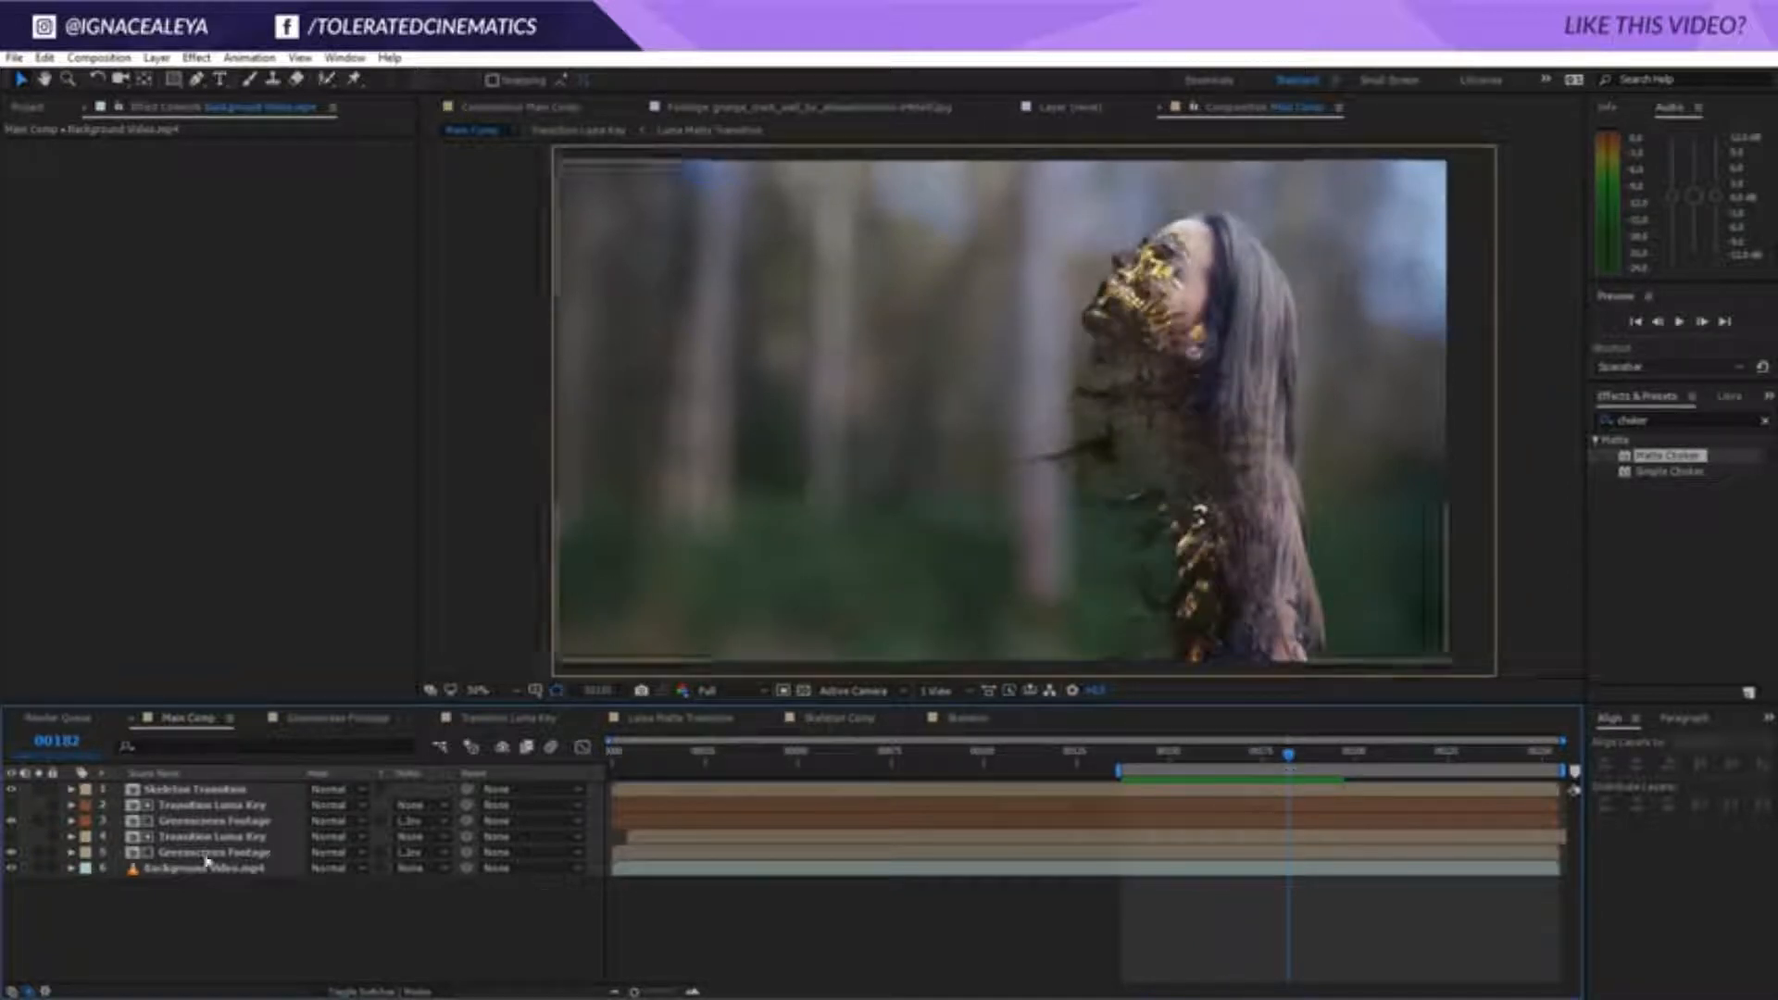
Apply Hue/Saturation to the Skeleton Transition layer, shifting the hue slightly toward red, with saturation about -40 and lightness about 27
{"action": "left_click", "coordinate": [208, 790]}
{"action": "left_click", "coordinate": [196, 58]}
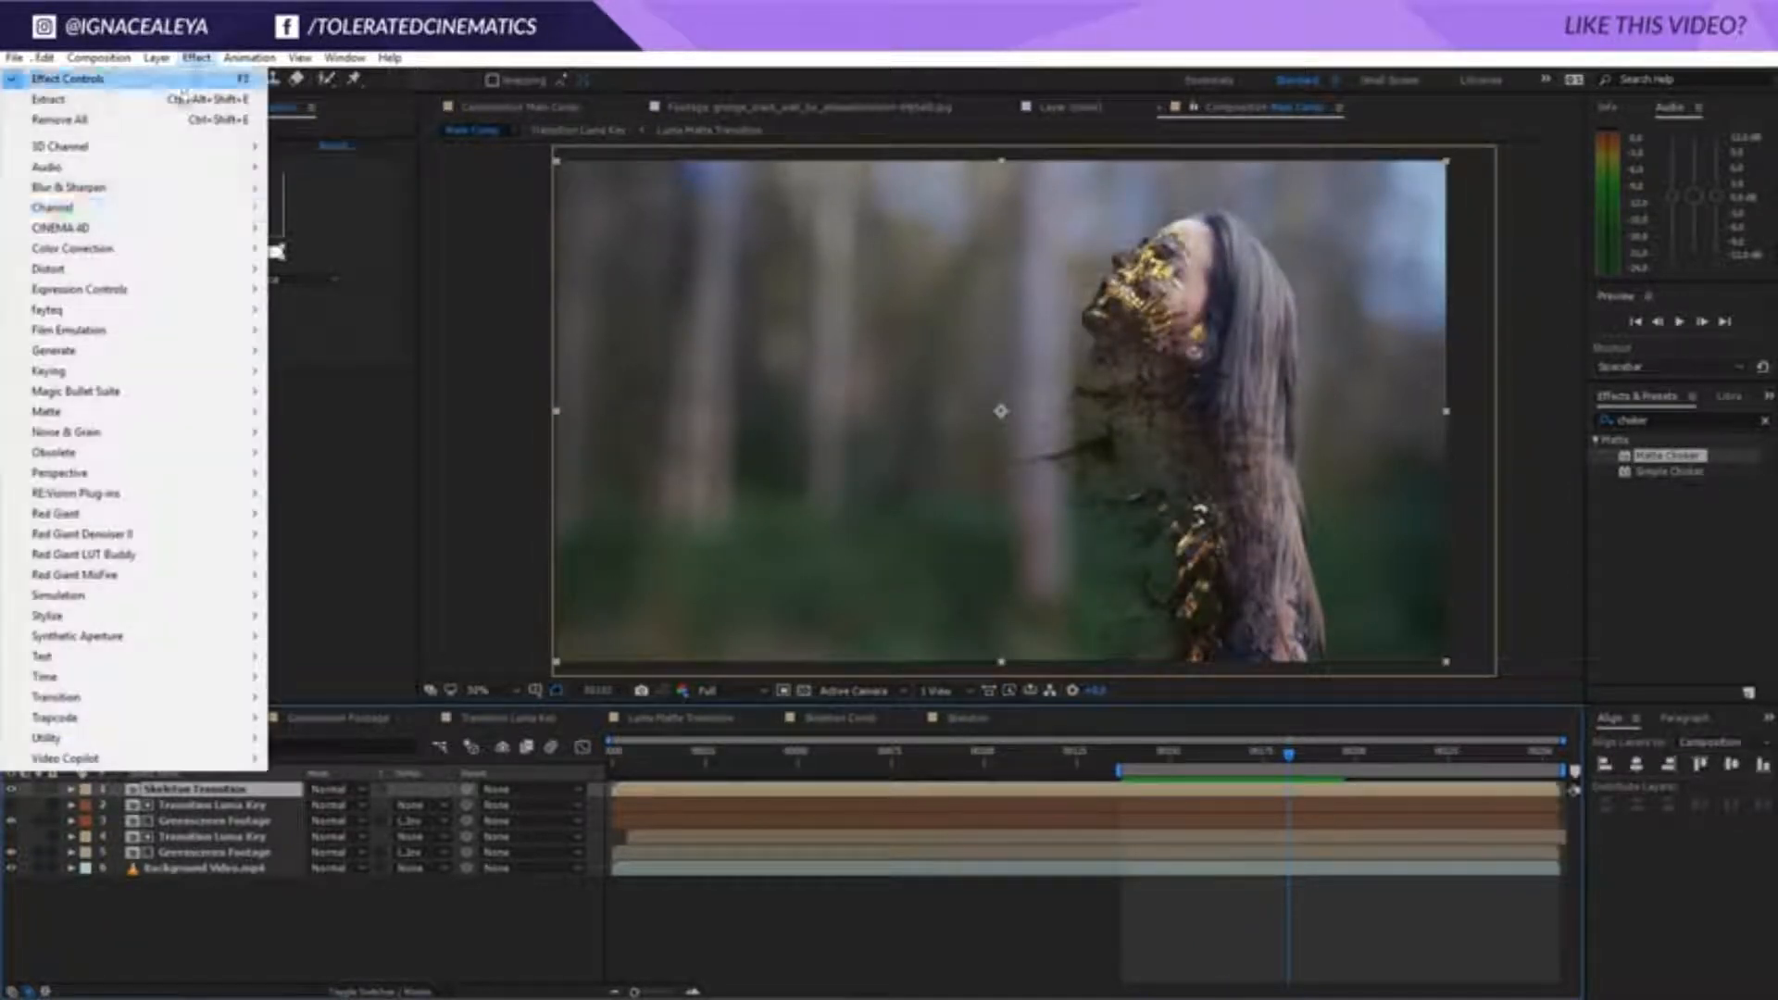
{"action": "mouse_move", "coordinate": [153, 250]}
{"action": "left_click", "coordinate": [352, 696]}
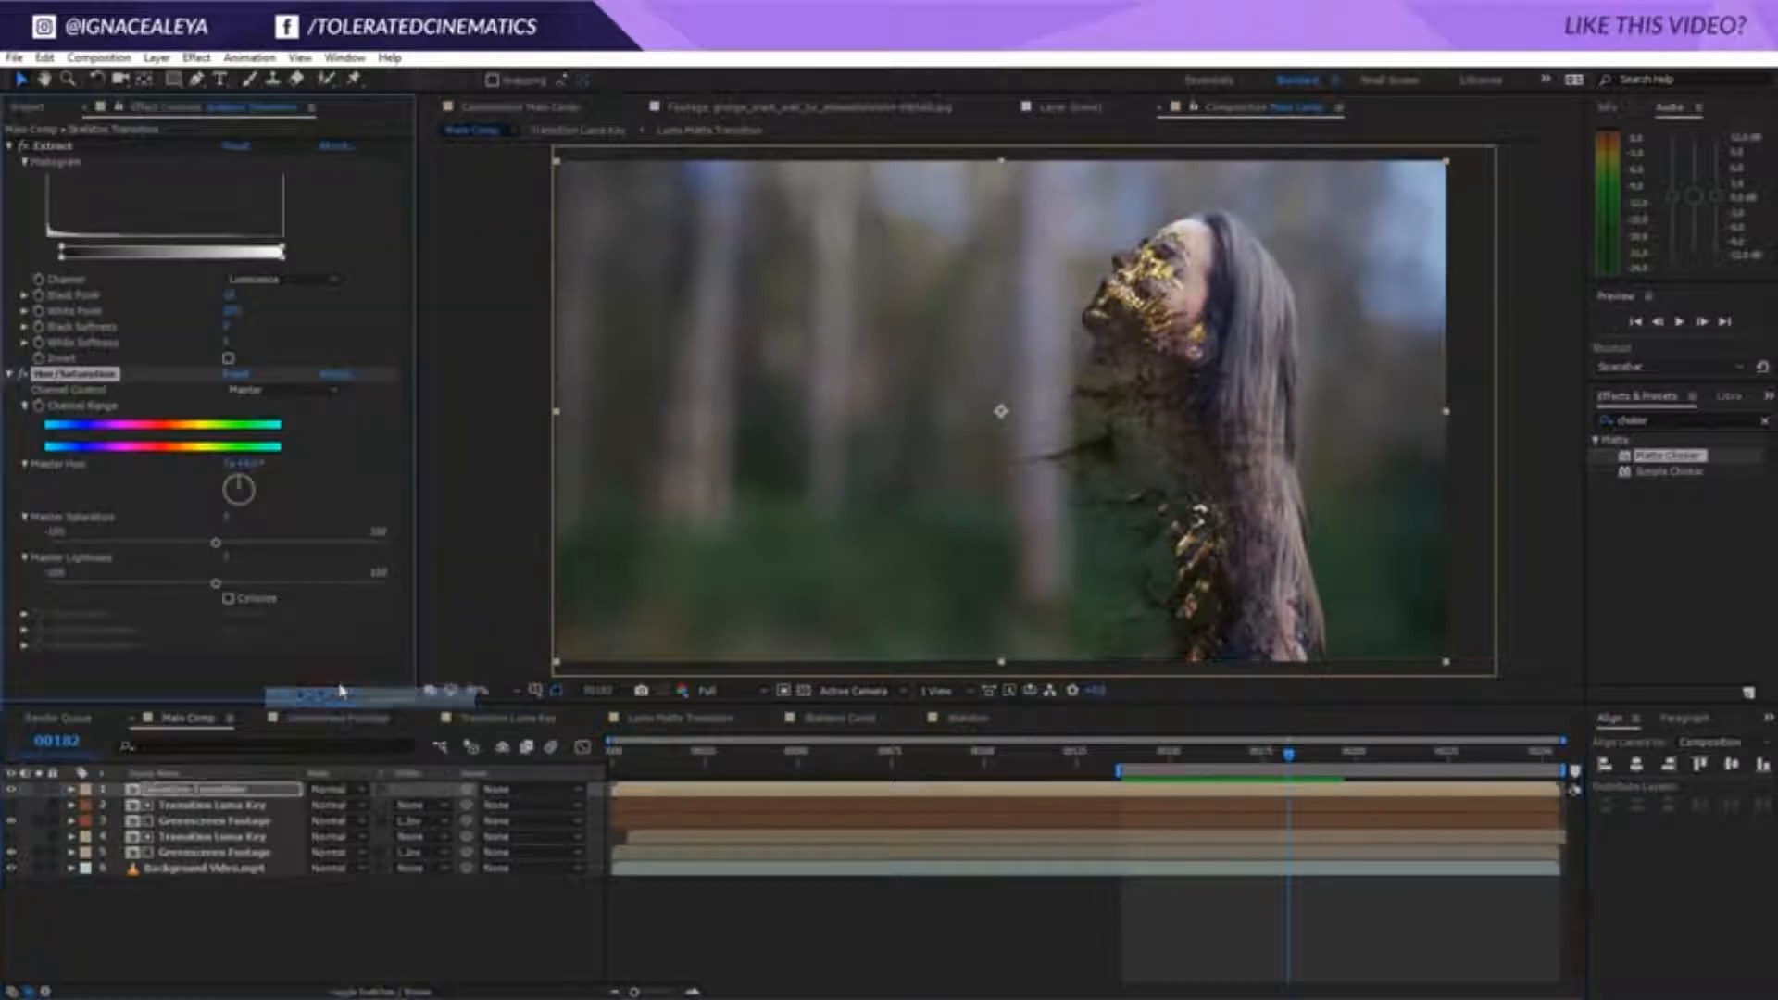
{"action": "left_click_drag", "start_coordinate": [253, 464], "coordinate": [238, 471]}
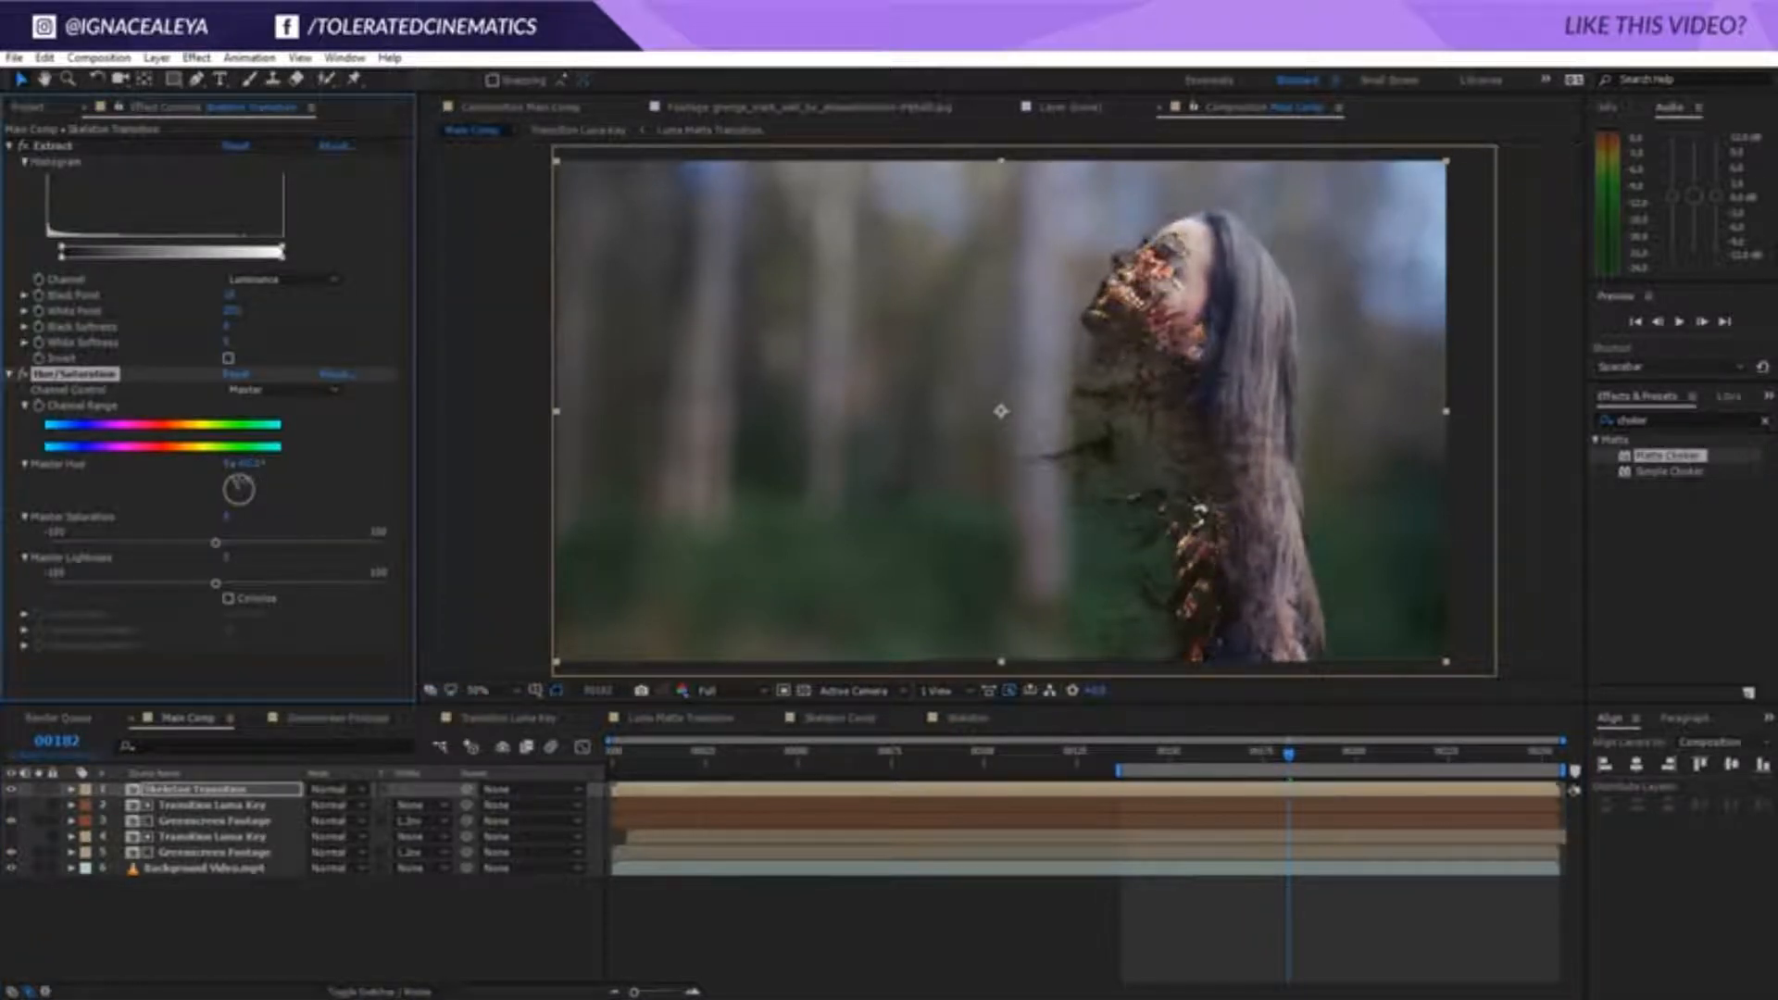
{"action": "mouse_move", "coordinate": [189, 585]}
{"action": "left_mouse_down"}
{"action": "mouse_move", "coordinate": [143, 587]}
{"action": "mouse_move", "coordinate": [146, 563]}
{"action": "mouse_move", "coordinate": [160, 584]}
{"action": "left_mouse_up"}
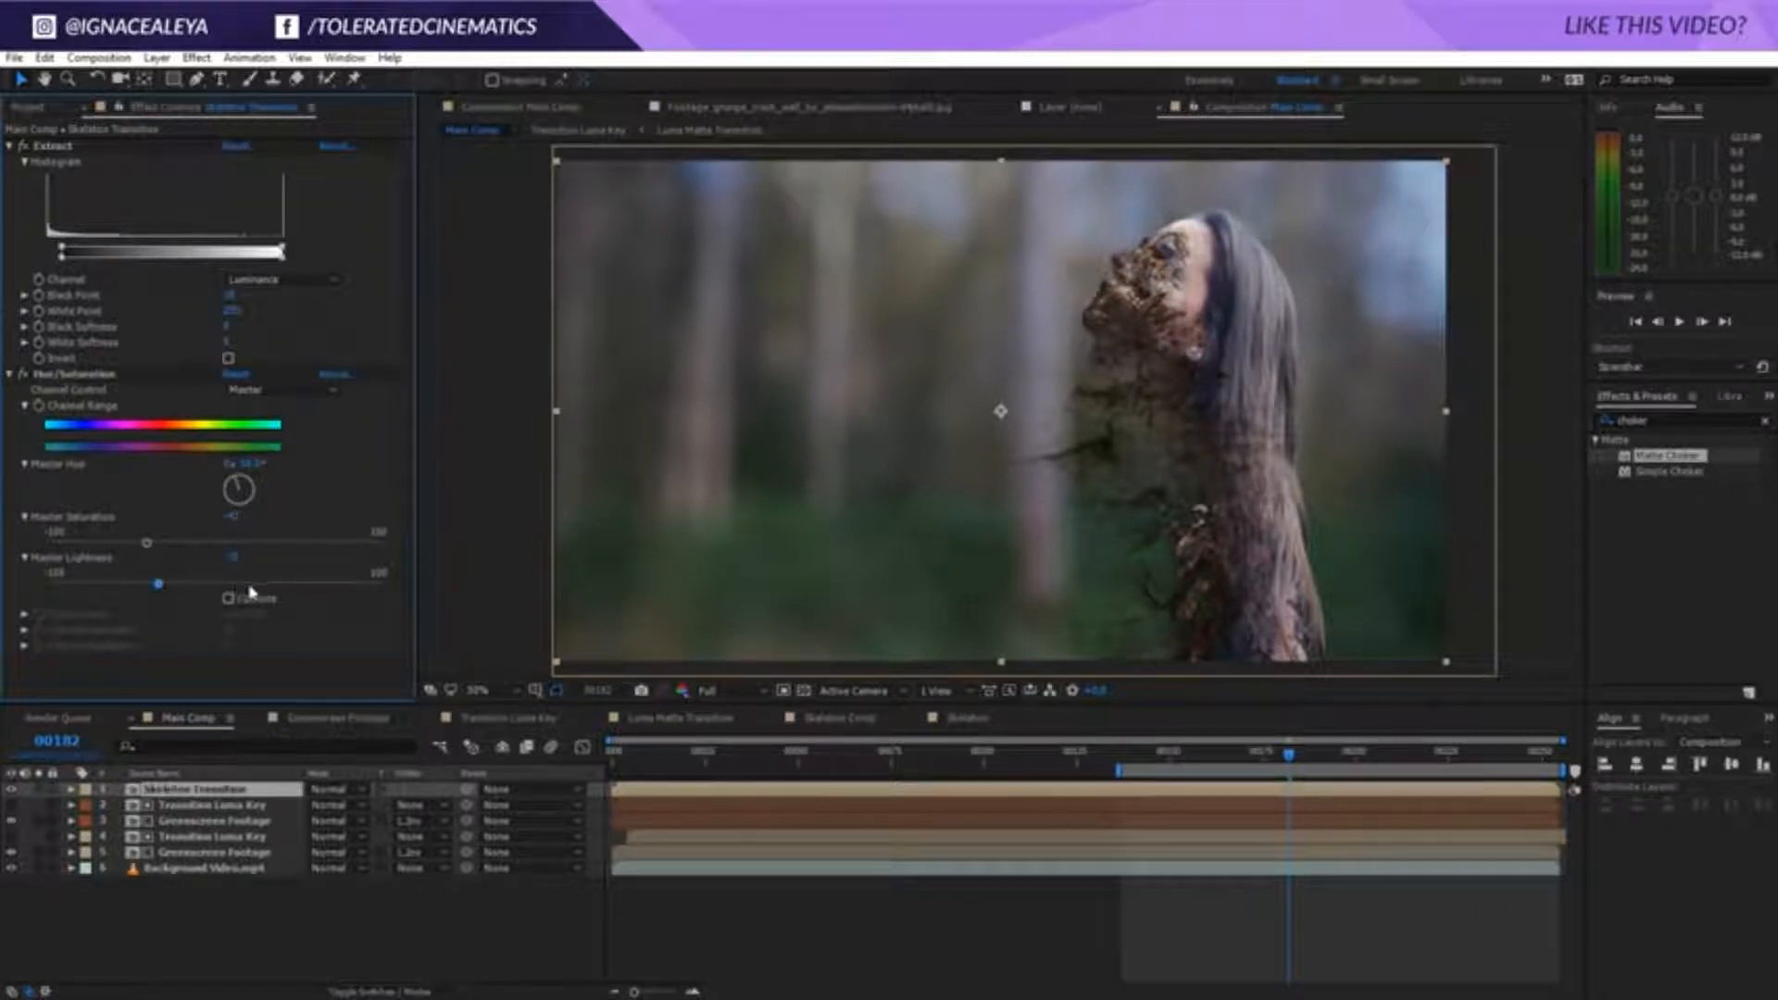
{"action": "mouse_move", "coordinate": [283, 584]}
{"action": "left_mouse_down"}
{"action": "mouse_move", "coordinate": [299, 585]}
{"action": "mouse_move", "coordinate": [263, 593]}
{"action": "left_mouse_up"}
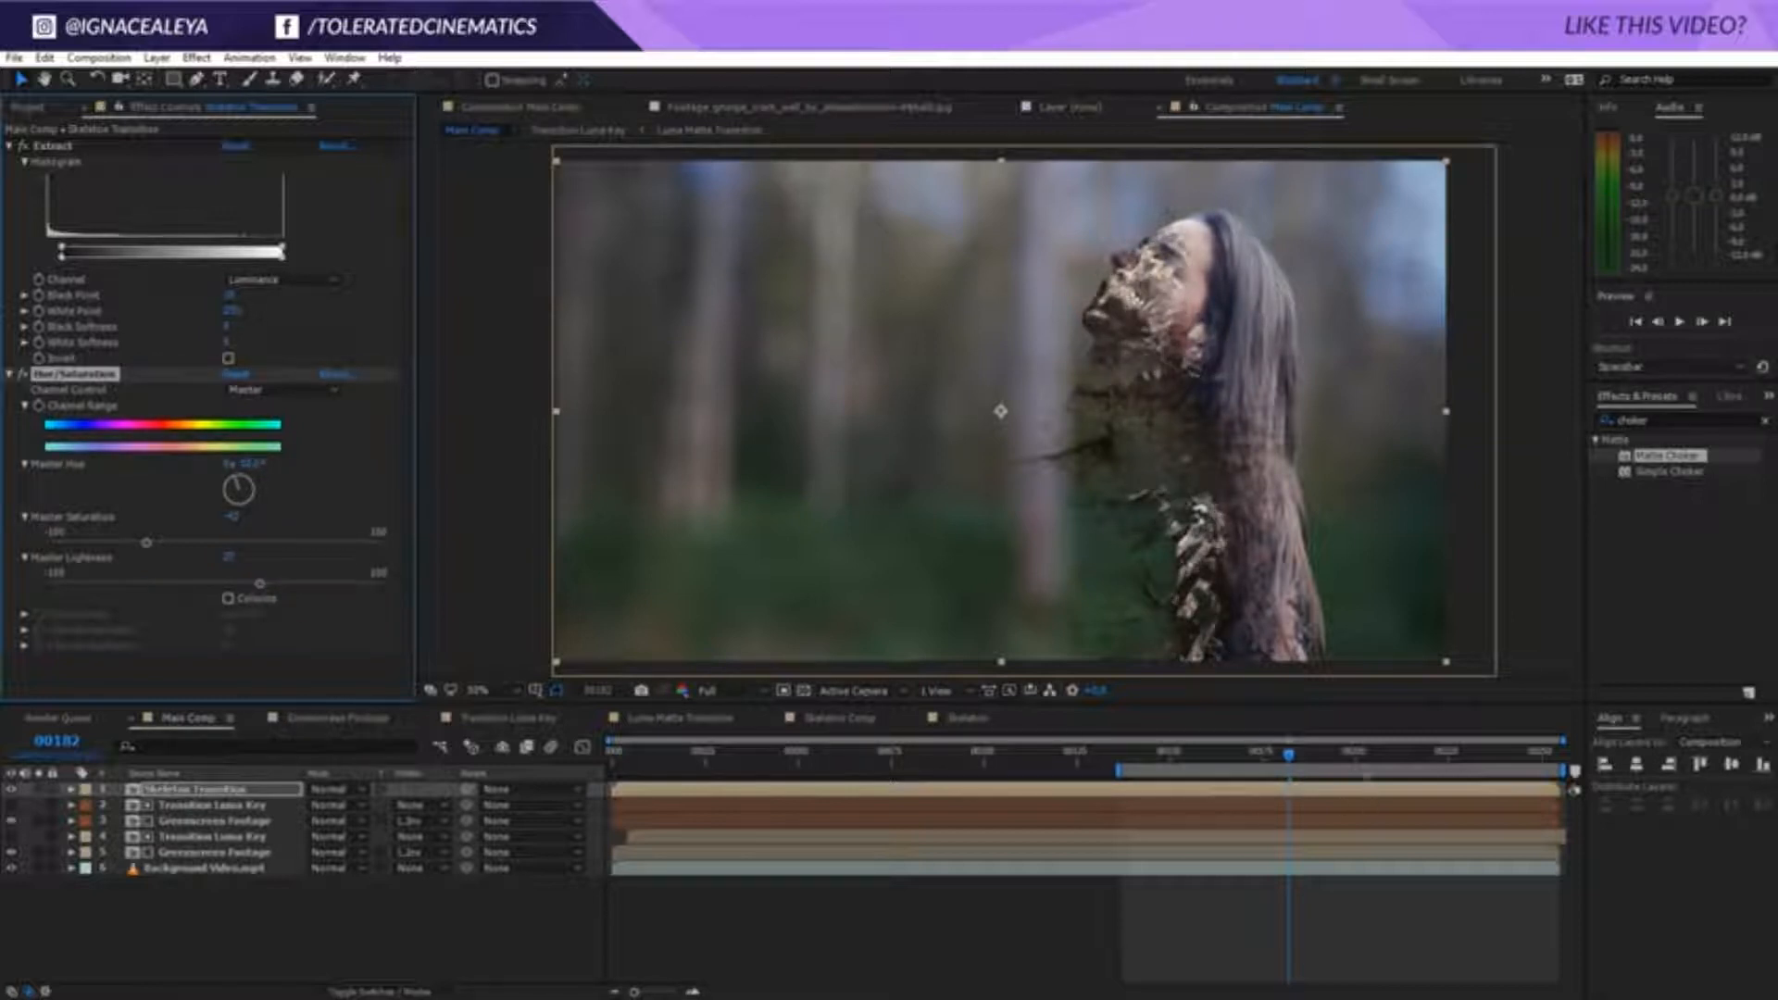
{"action": "left_click", "coordinate": [1352, 752]}
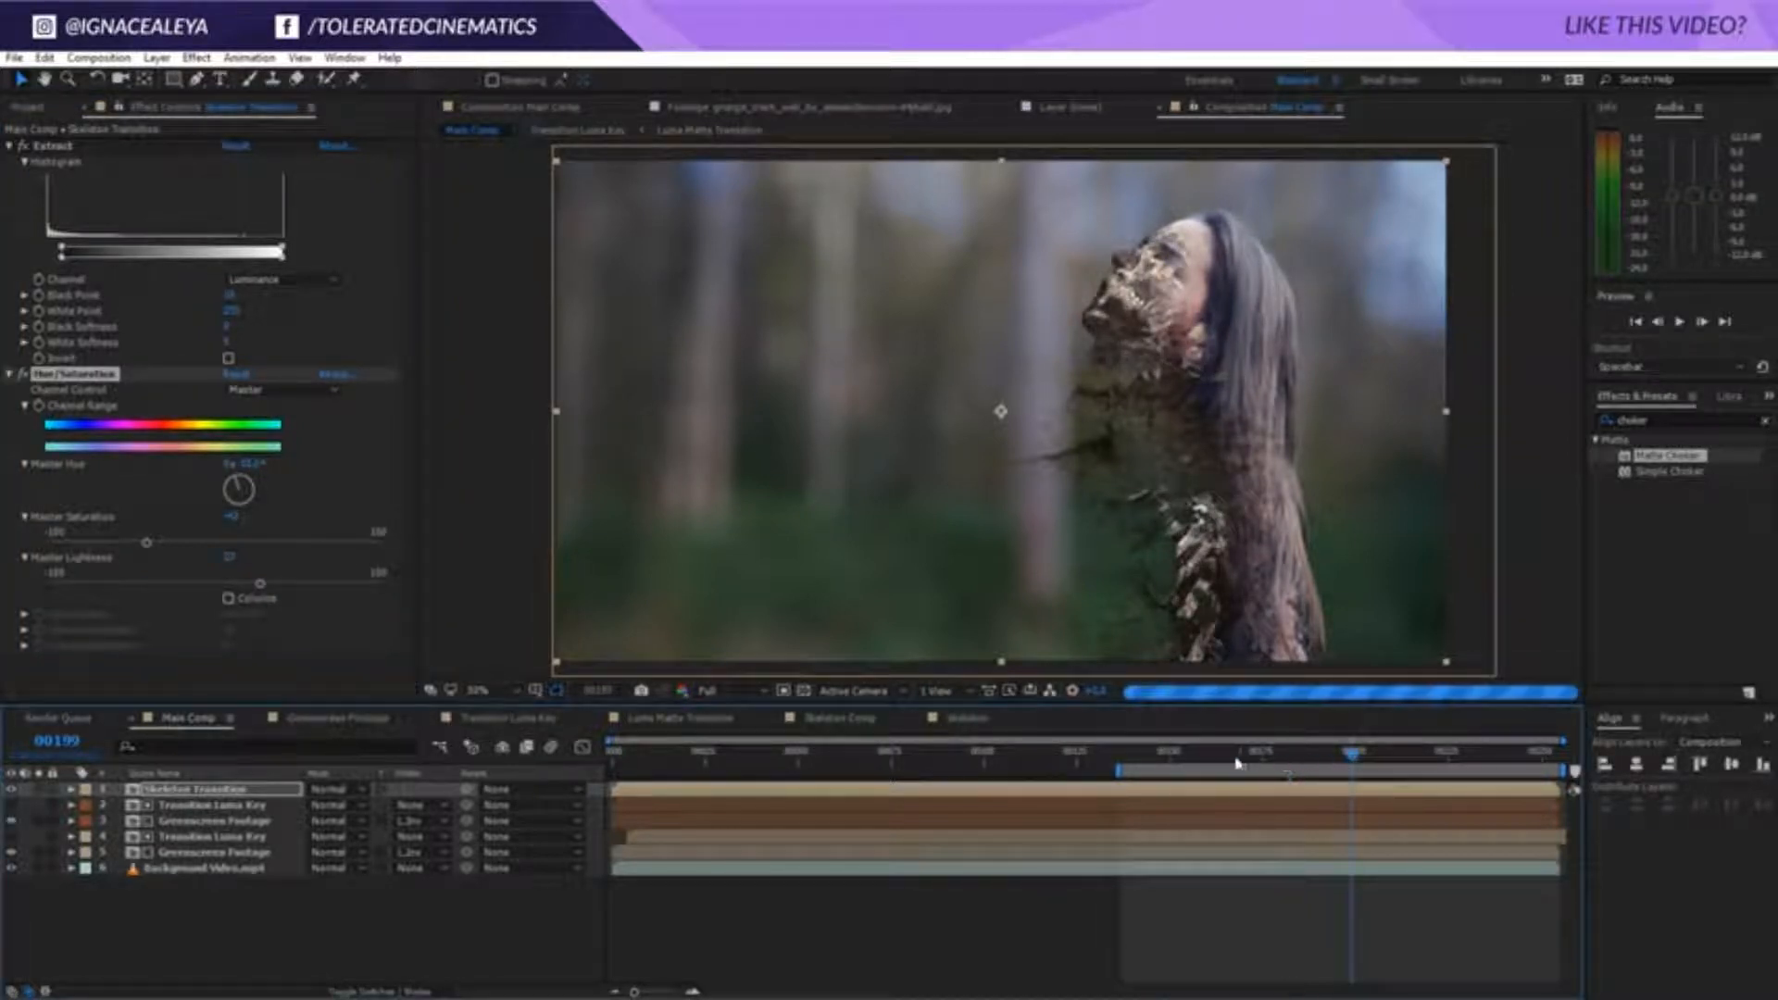